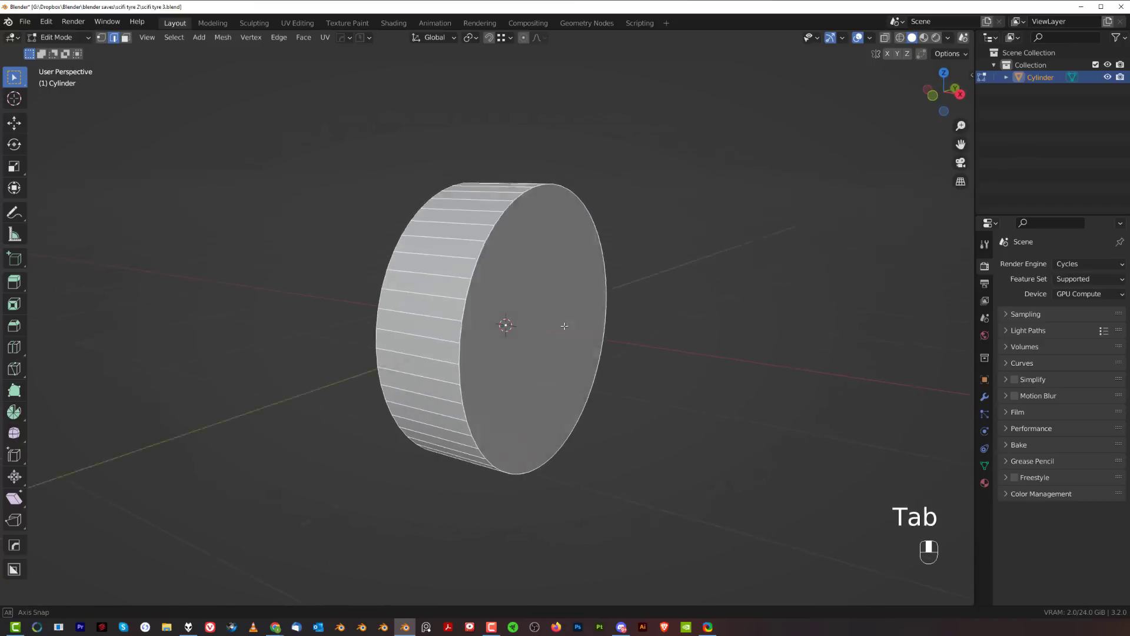
- Add a centred loop cut around the cylinder's rim and scale it outward to form a raised middle ridge
left_click(459, 236)
right_click(456, 243)
middle_click_drag(623, 254, 588, 298, "shift")
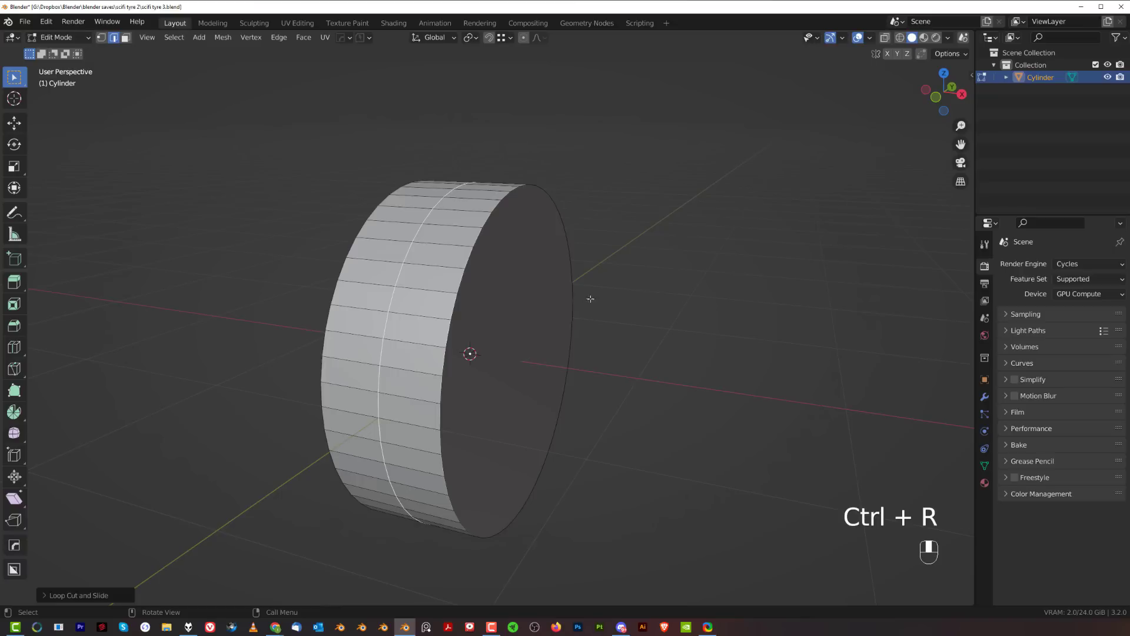
key("s")
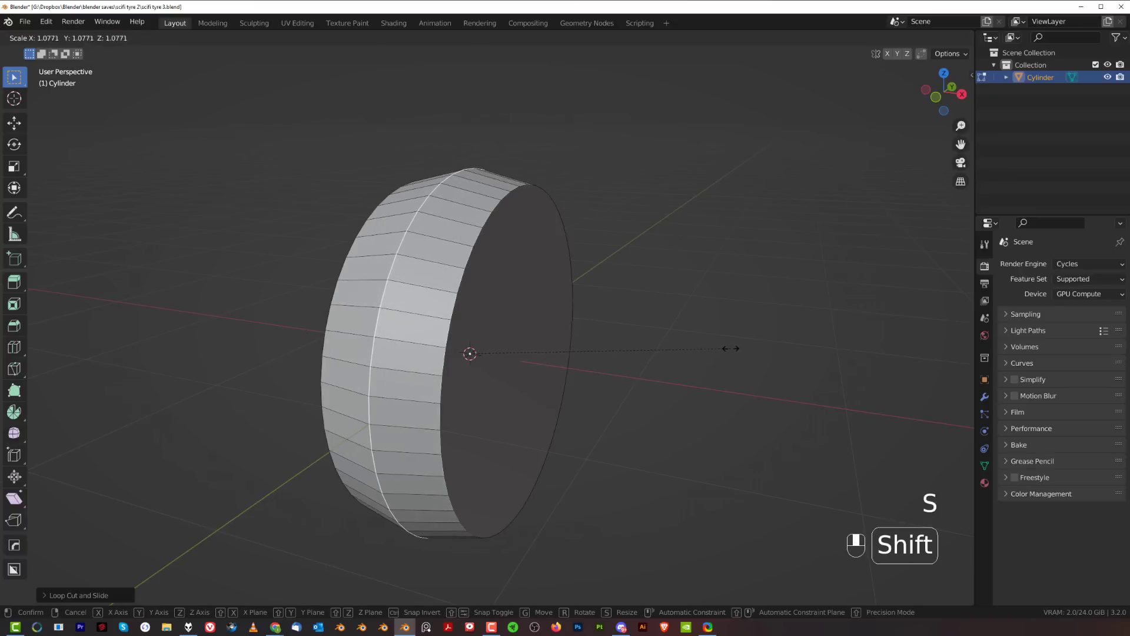
left_click(785, 364)
- Add two loop cuts on one half of the rim and scale them outward by about 1.02 to round the profile
middle_click_drag(513, 348, 518, 320, "shift")
scroll(585, 313, "up", 1)
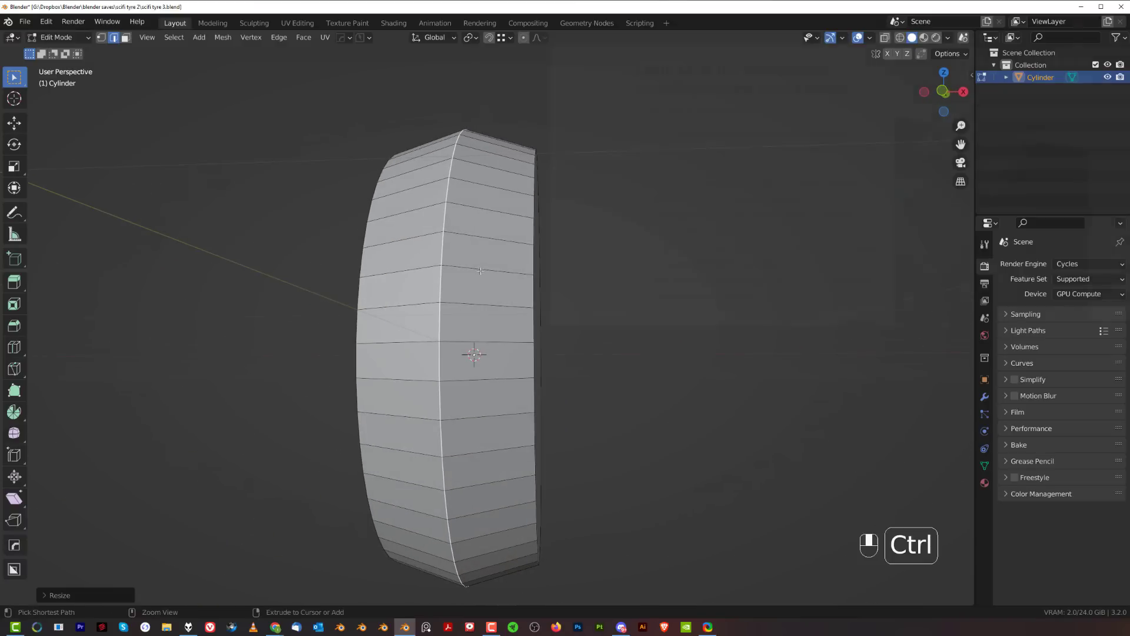
key("ctrl+r")
key("ctrl+r")
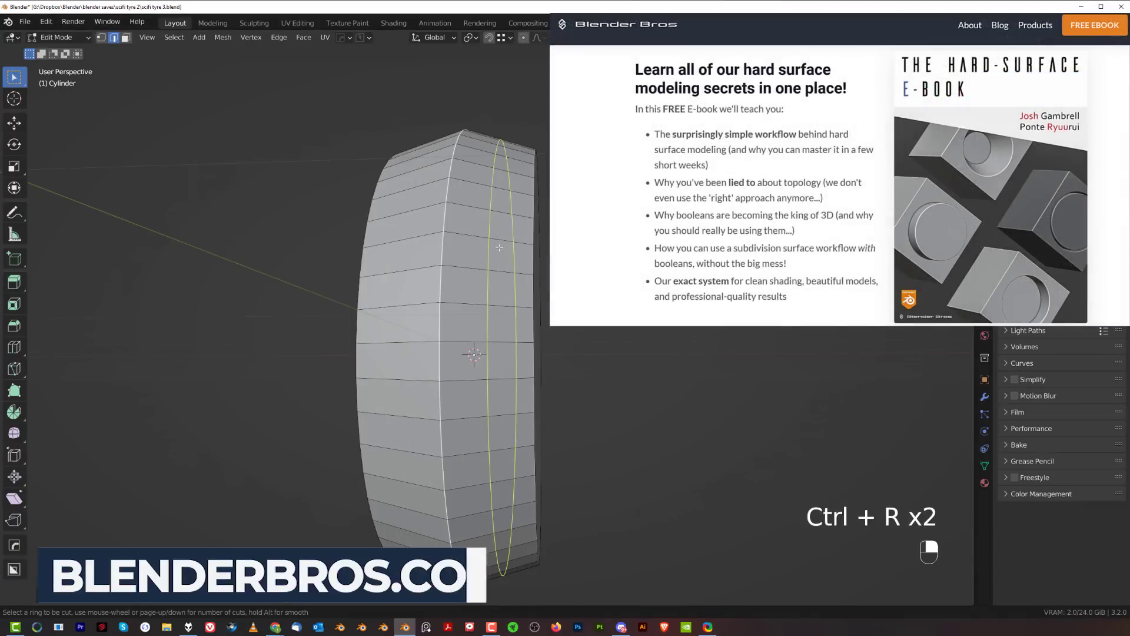
middle_click_drag(589, 285, 586, 281)
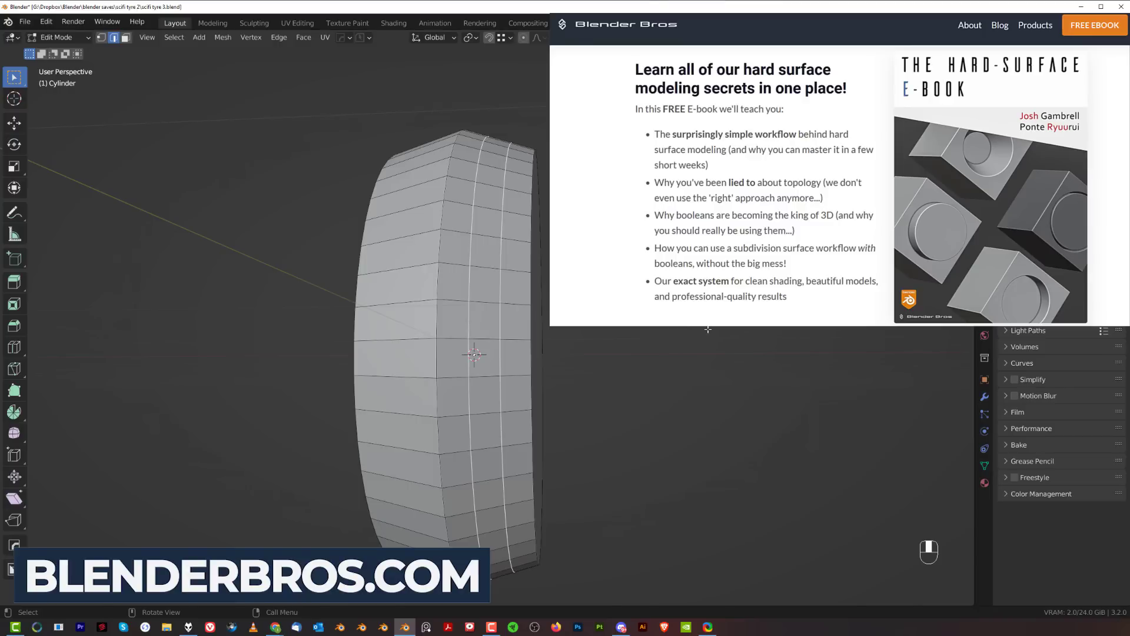
key("s")
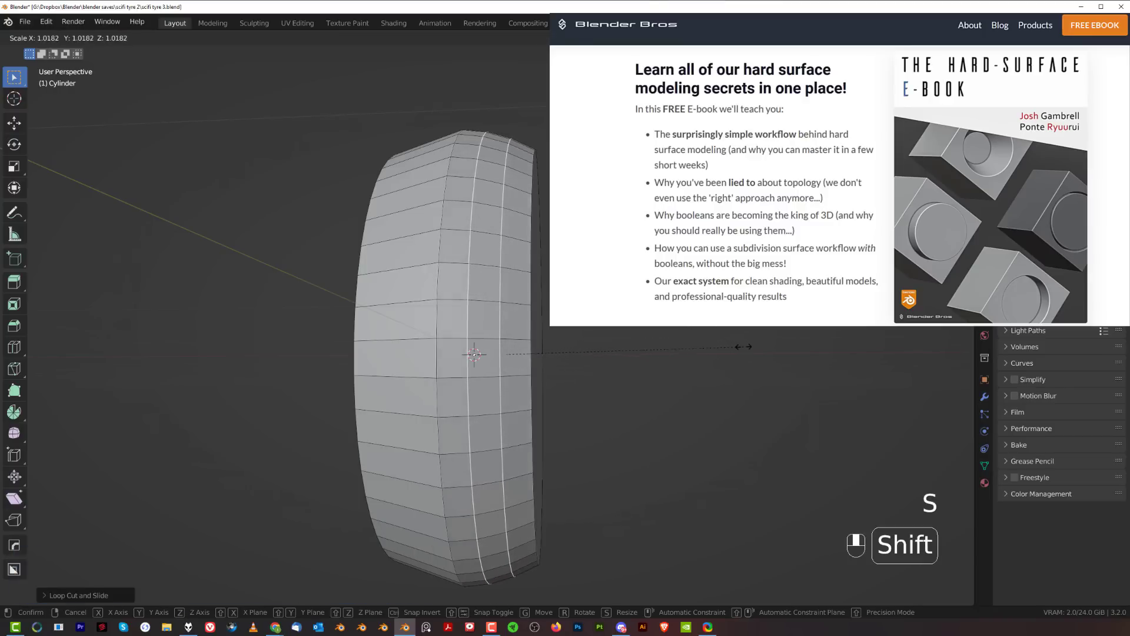
left_click(753, 353)
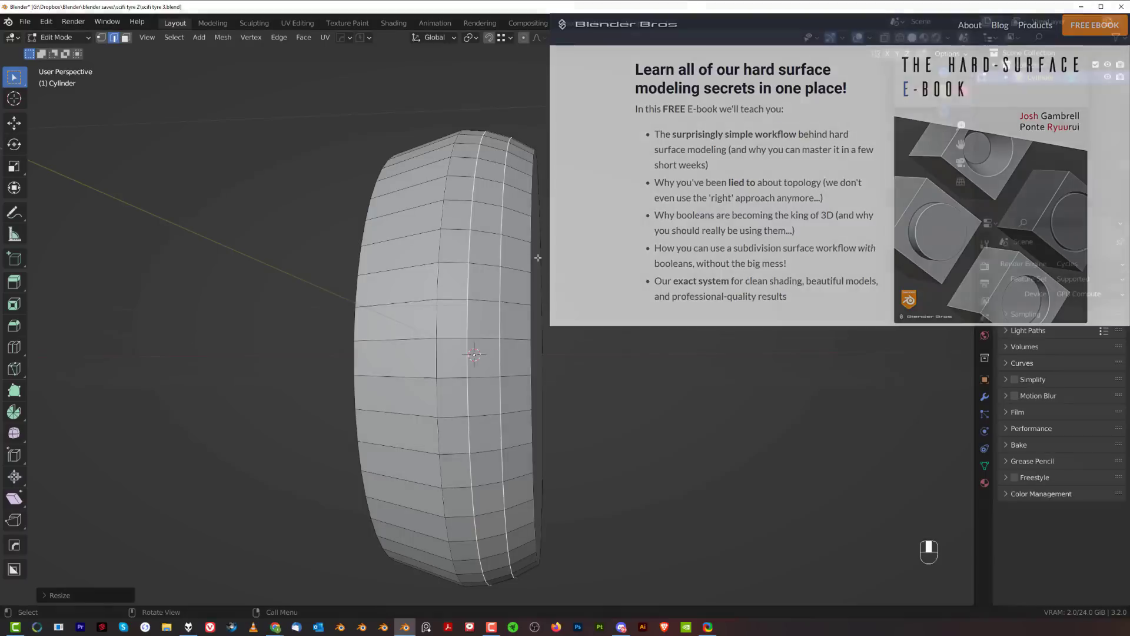
- Symmetrize the rounded half of the tyre onto the opposite half across X and return to Object Mode
middle_click_drag(579, 222, 581, 220)
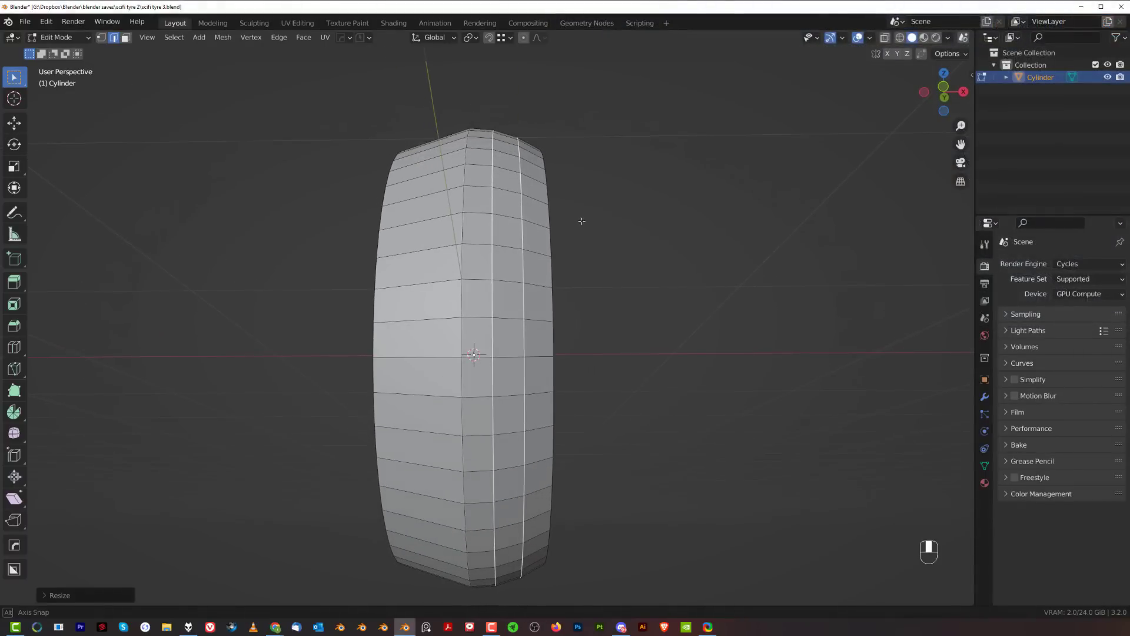
key("alt+x")
middle_click_drag(653, 332, 600, 373)
key("Tab")
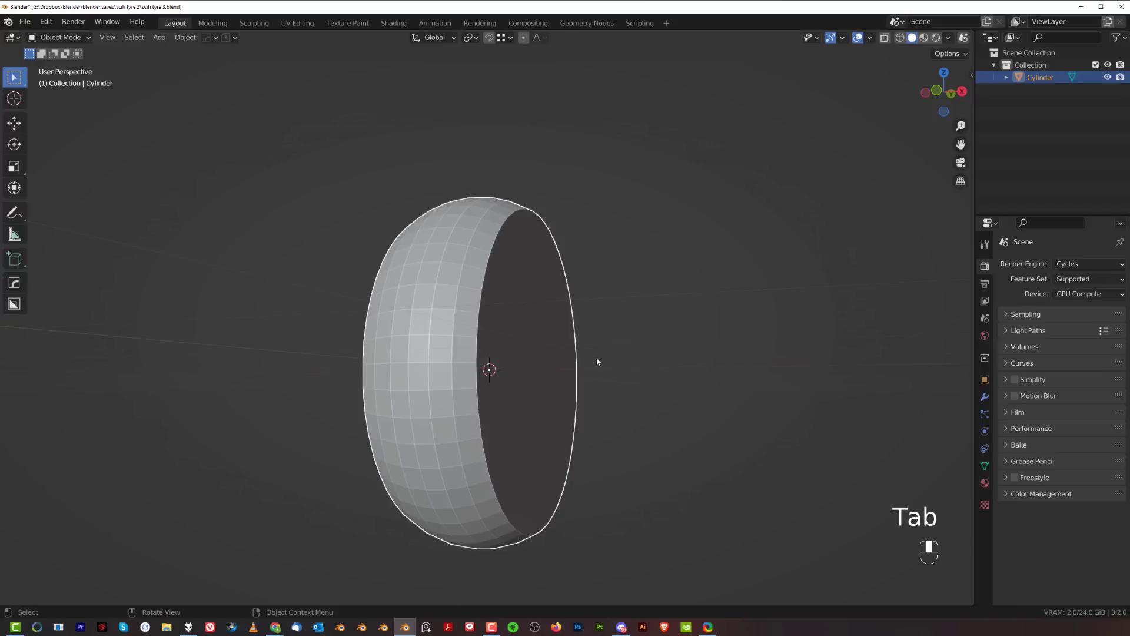
key("alt+x")
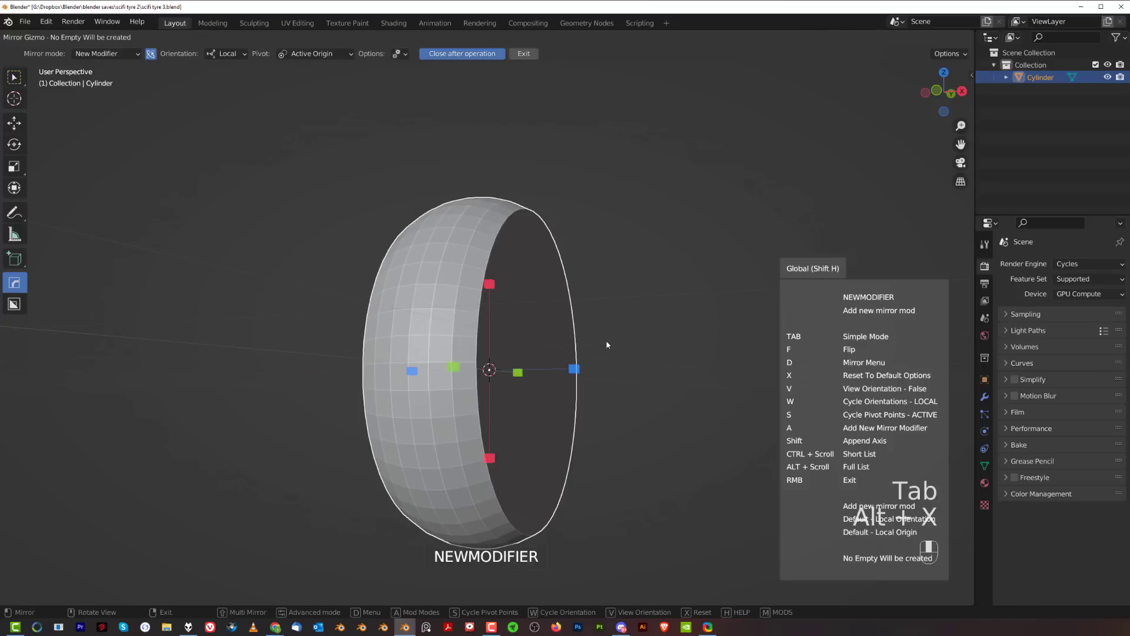
key("d")
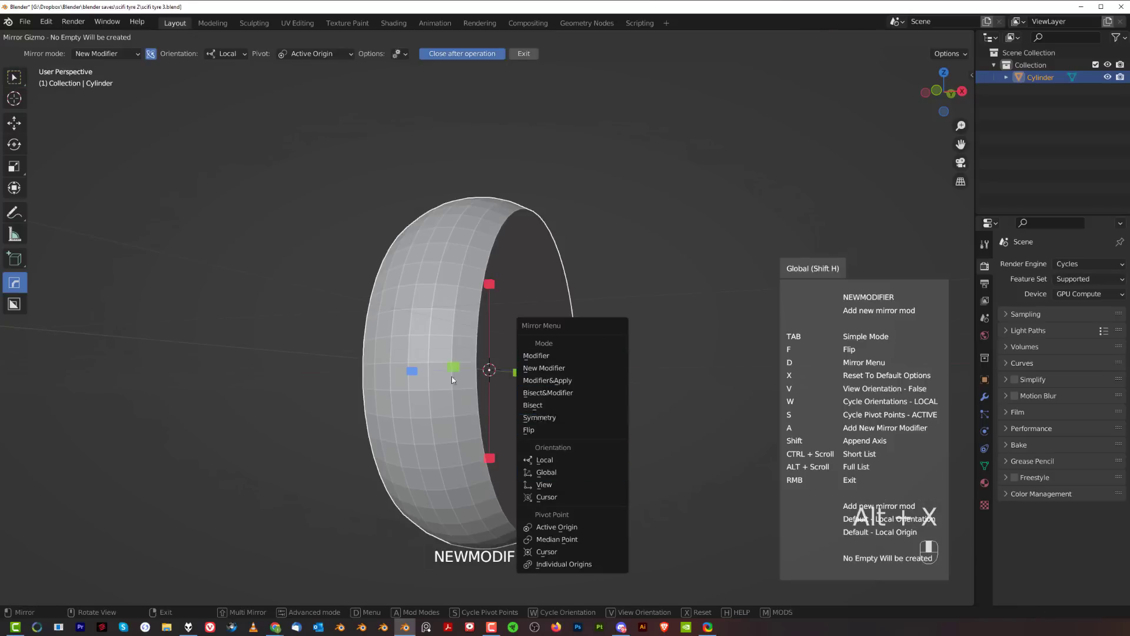
right_click(674, 303)
- Select both flat end caps of the cylinder in Edit Mode and inset them by a thin margin
middle_click_drag(674, 304, 581, 329)
scroll(574, 339, "up", 2)
scroll(544, 266, "down", 2)
middle_click_drag(544, 266, 511, 243)
scroll(489, 278, "up", 1)
key("Tab")
left_click(480, 279)
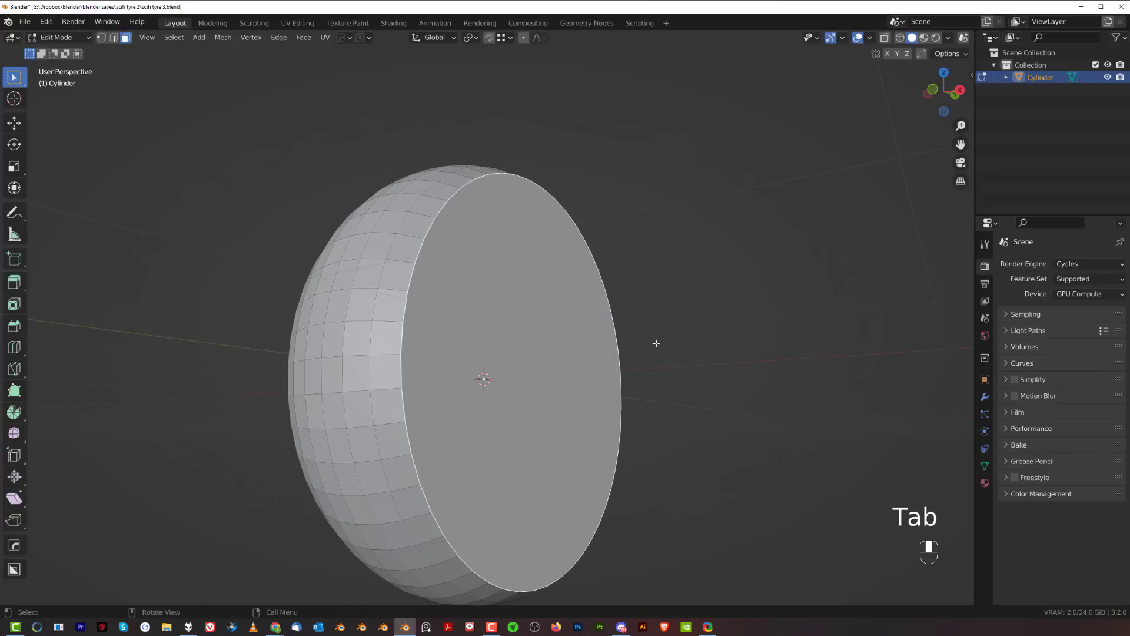
scroll(657, 343, "up", 1)
scroll(677, 327, "up", 1)
middle_click_drag(616, 333, 535, 310)
left_click(559, 306, "shift")
scroll(649, 311, "down", 1)
key("i")
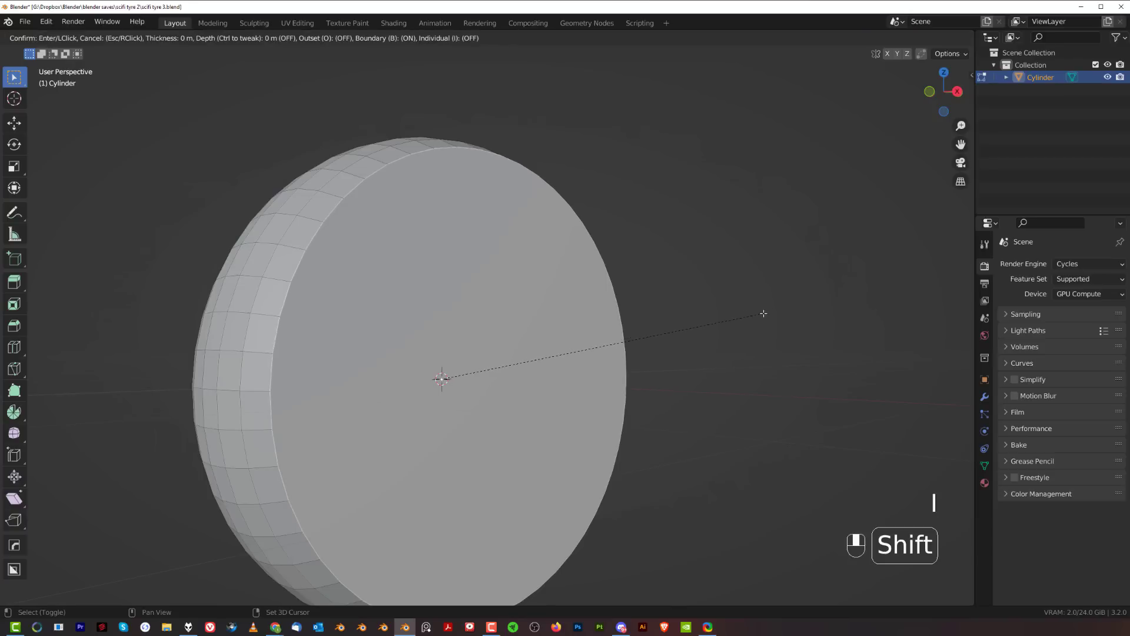
left_click(715, 321)
- Inset both end caps again by a wider margin and bridge them with LoopTools to open the tyre's centre
middle_click_drag(762, 343, 773, 358)
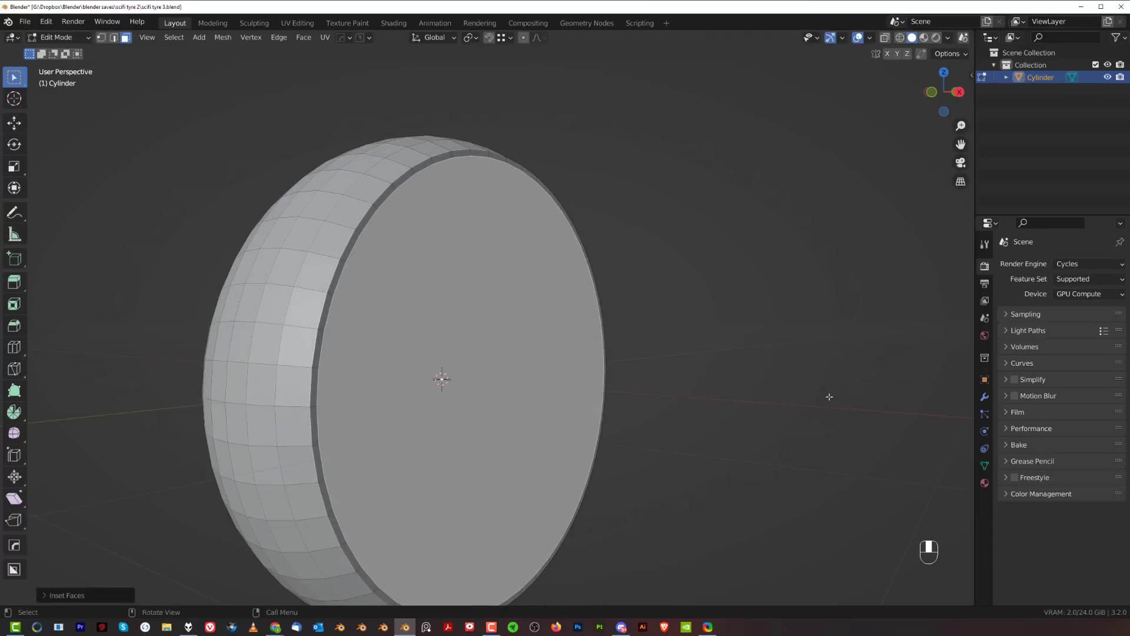
key("i")
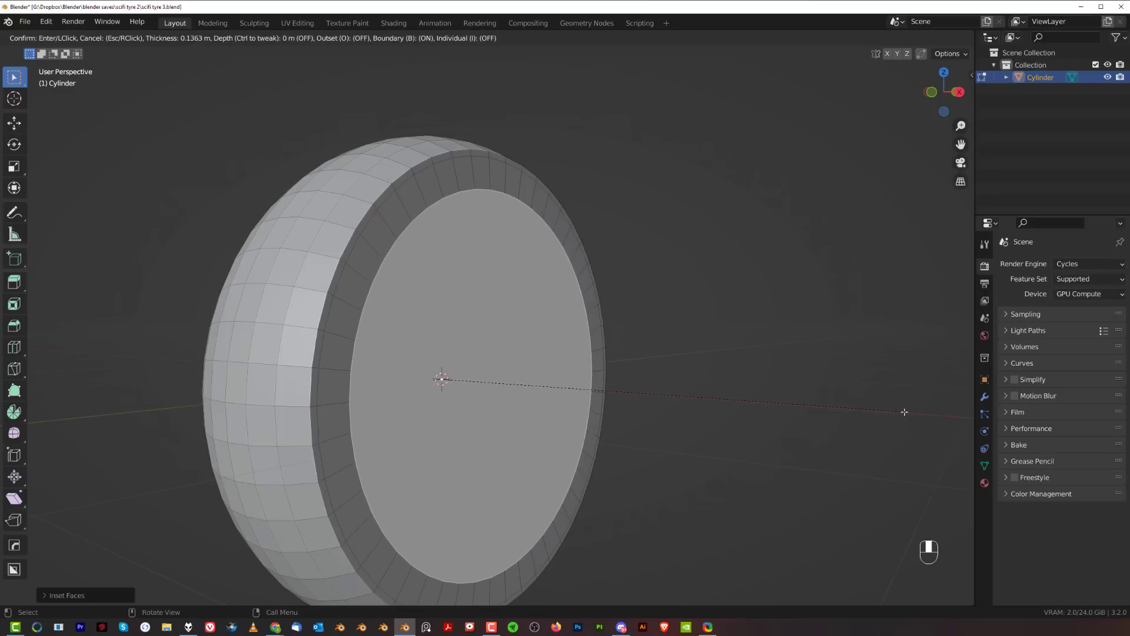
left_click(896, 409)
right_click(731, 330)
mouse_move(729, 298)
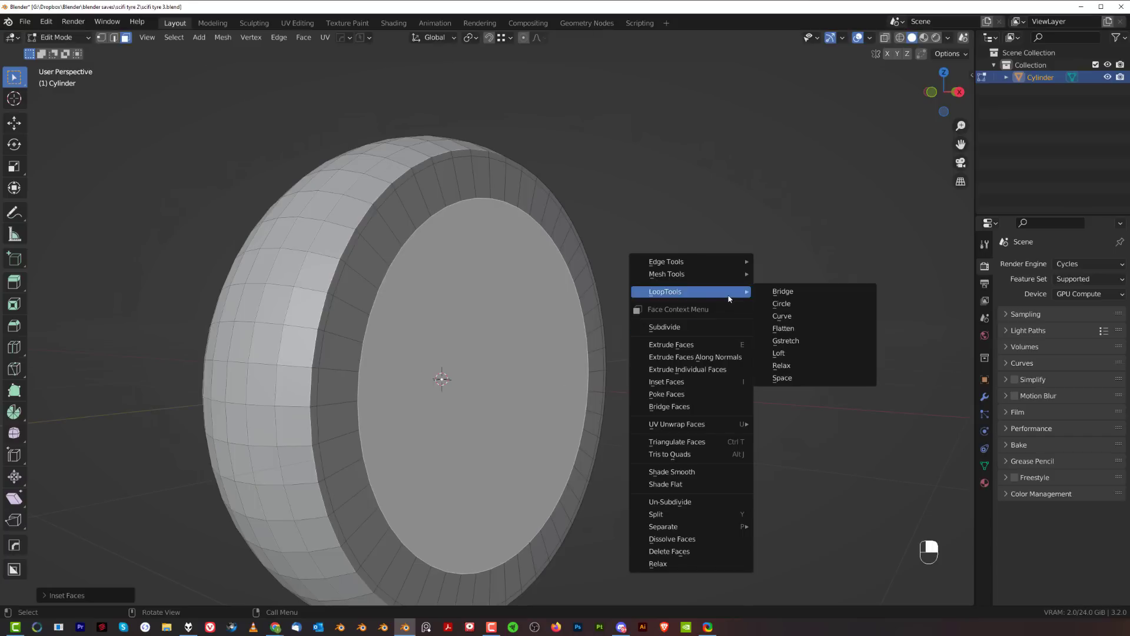
left_click(787, 292)
mouse_move(559, 288)
middle_mouse_down()
mouse_move(664, 245)
mouse_move(562, 287)
middle_mouse_up()
- Look at the Add-ons section of the preferences and close the window
left_click(46, 21)
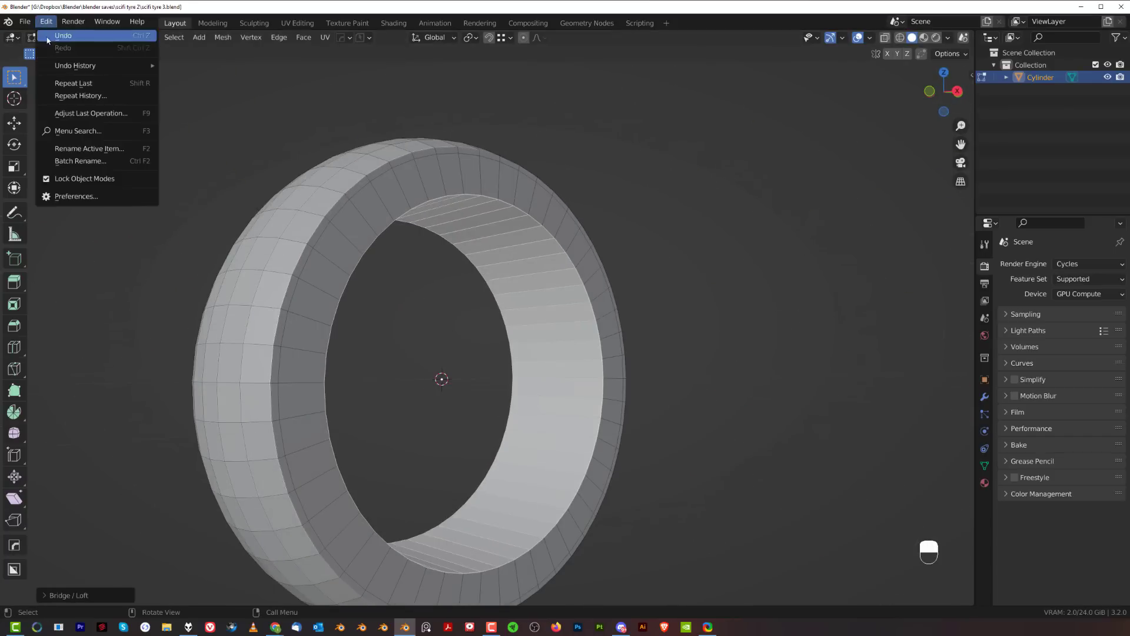
left_click(100, 196)
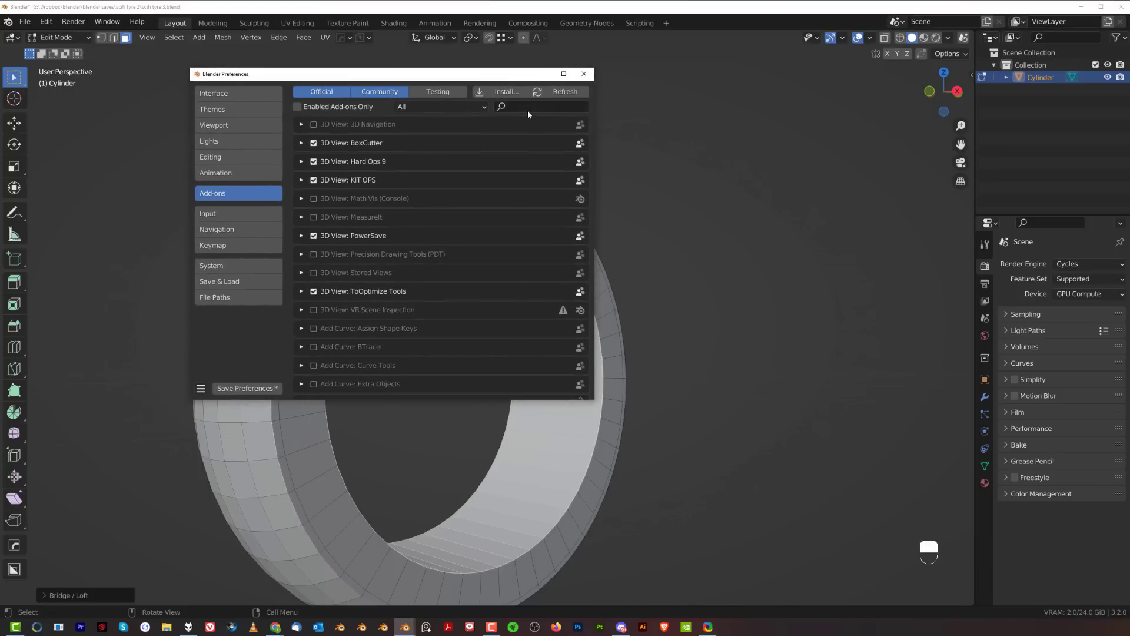
left_click(584, 73)
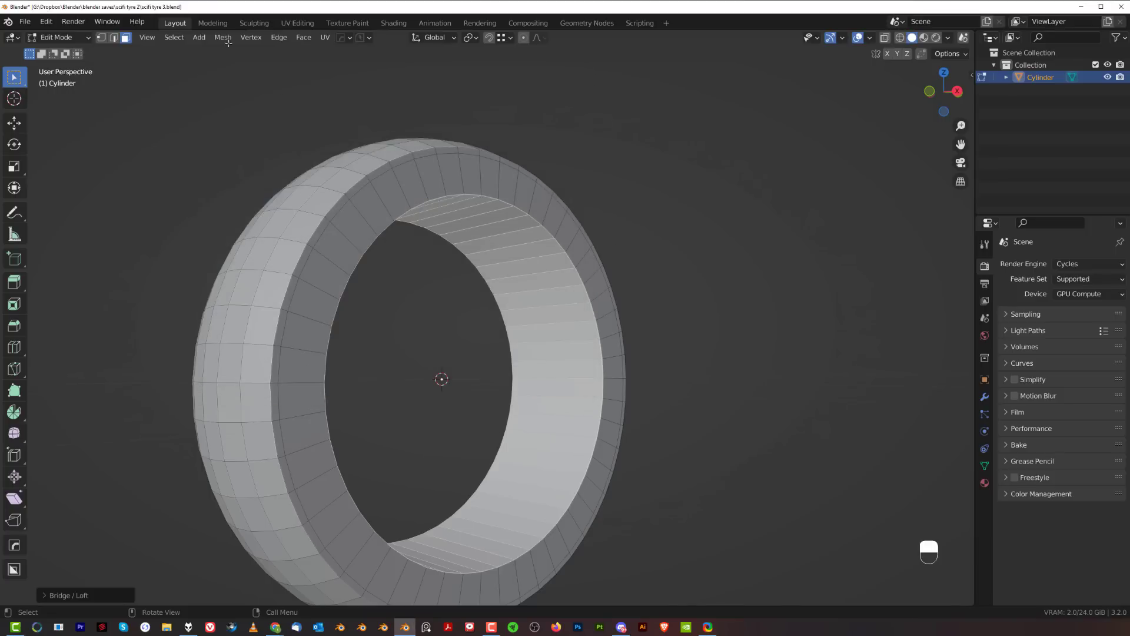
middle_click_drag(615, 345, 142, 121)
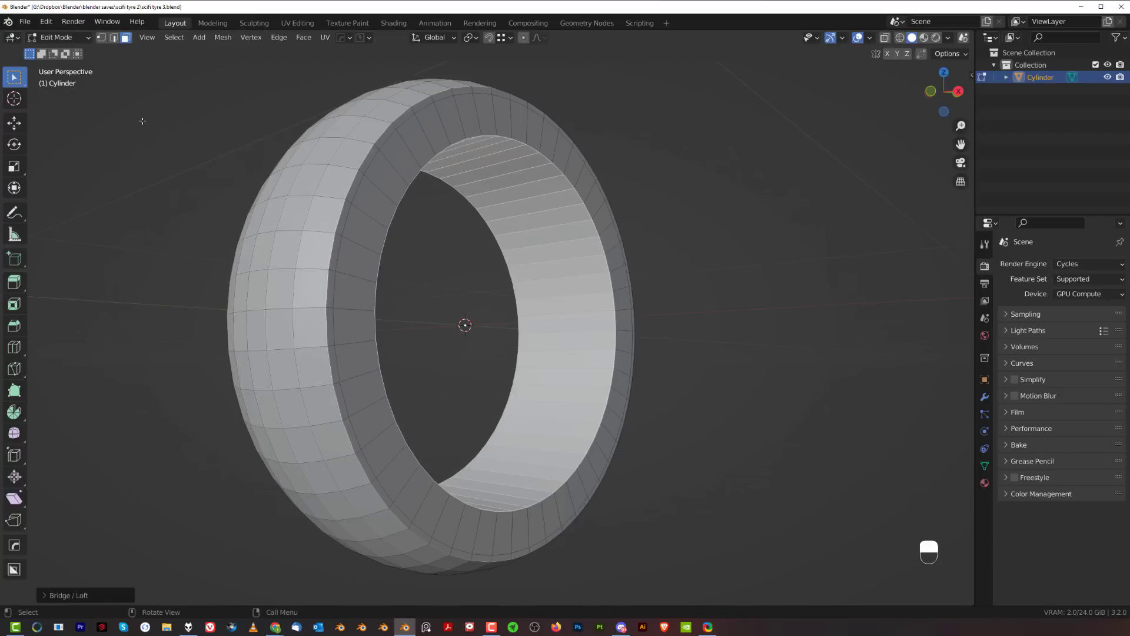
middle_click_drag(362, 226, 406, 228, "shift")
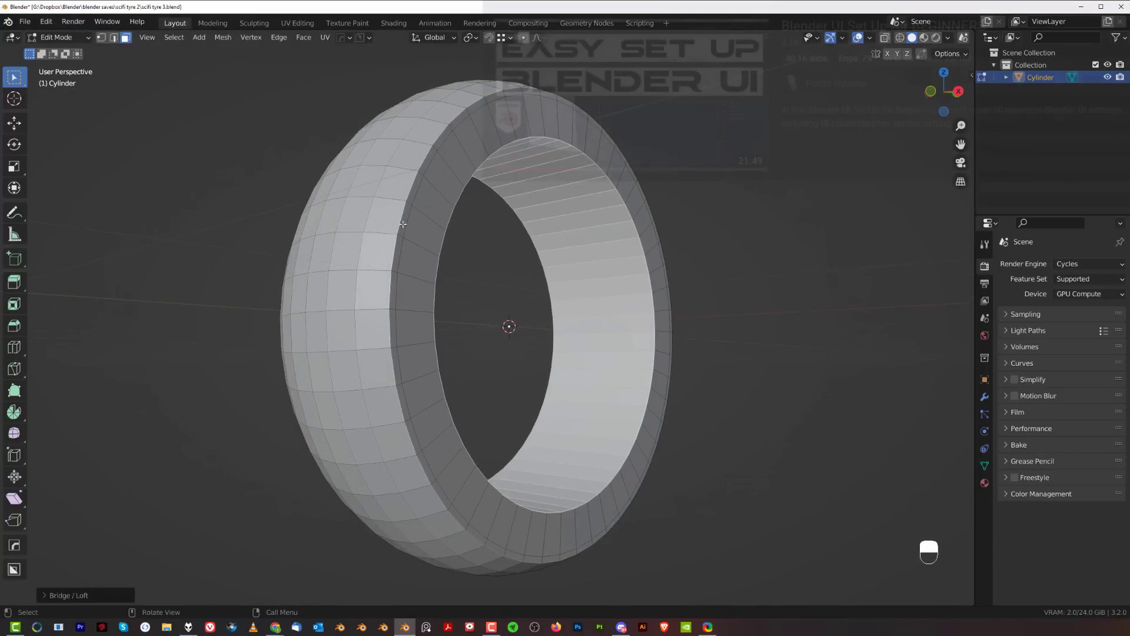
middle_click_drag(564, 243, 533, 284)
middle_click_drag(556, 153, 556, 248, "shift")
key("Tab")
left_click(512, 207, "alt")
scroll(508, 212, "up", 2)
key("s")
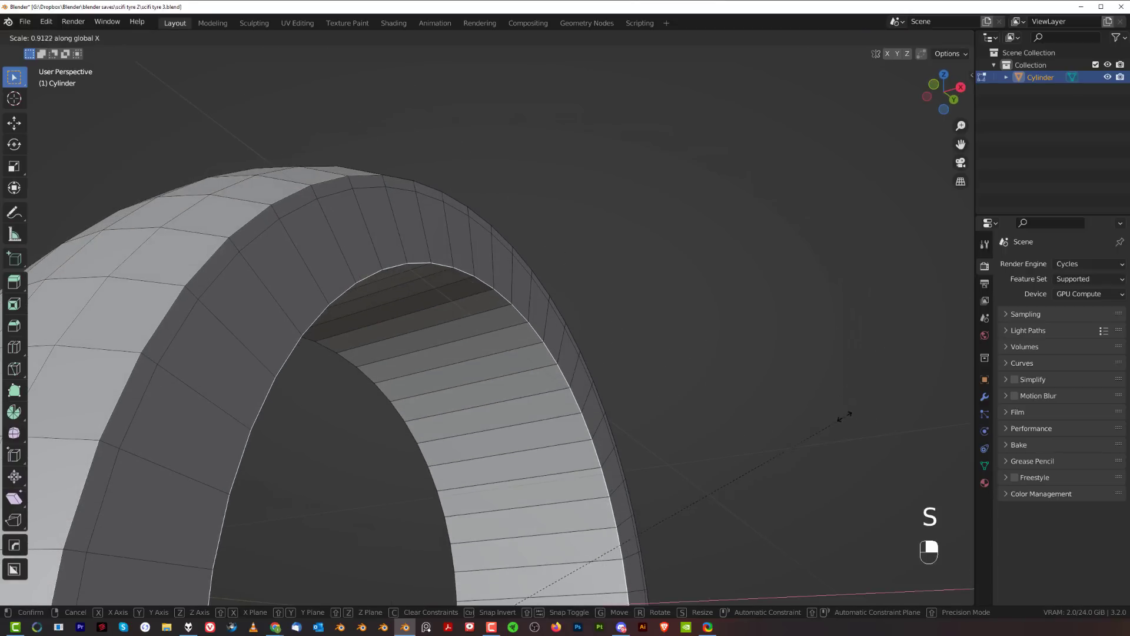
right_click(802, 440)
- Select the face loop lining the tyre's hole and scale it down along global X to slope the sidewalls inward
scroll(787, 421, "down", 3)
key("Tab")
left_click(484, 362, "alt")
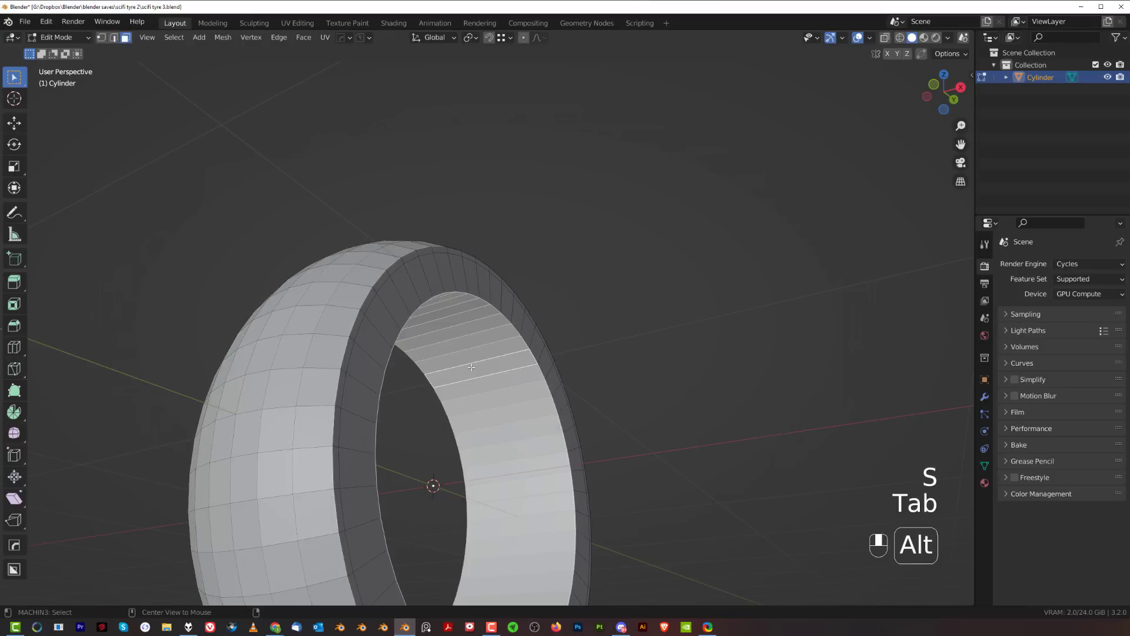
scroll(705, 384, "up", 2)
key("s")
key("x")
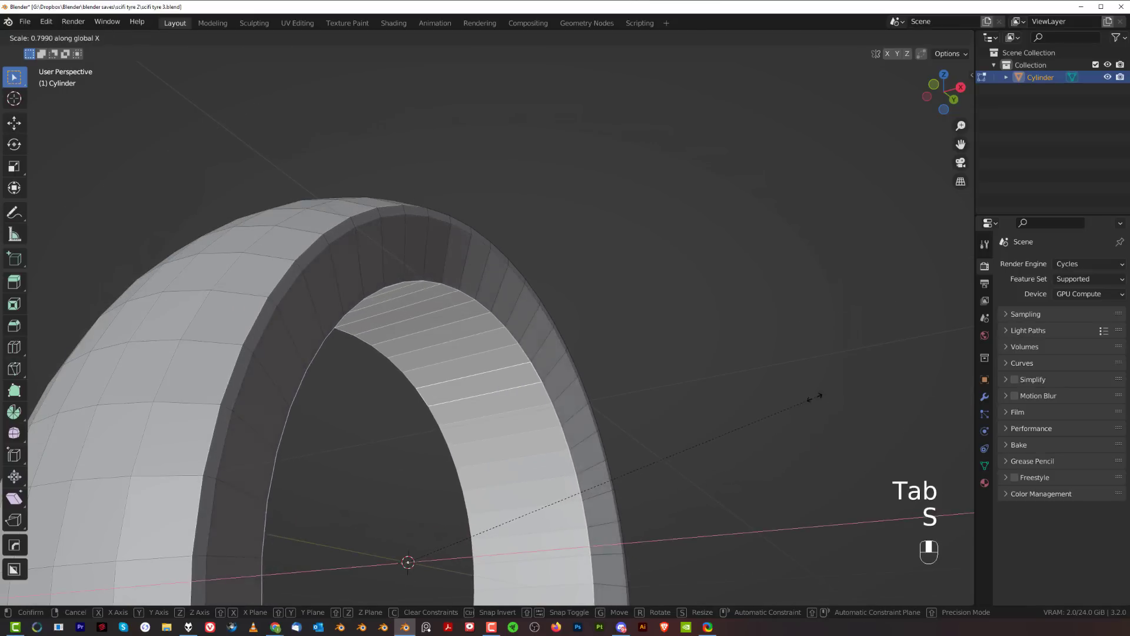
left_click(686, 418)
- Bevel the edge loop where the sidewall meets the inner hole with two segments and return to Object Mode
scroll(635, 423, "up", 2)
key("Tab")
left_click(554, 435, "alt")
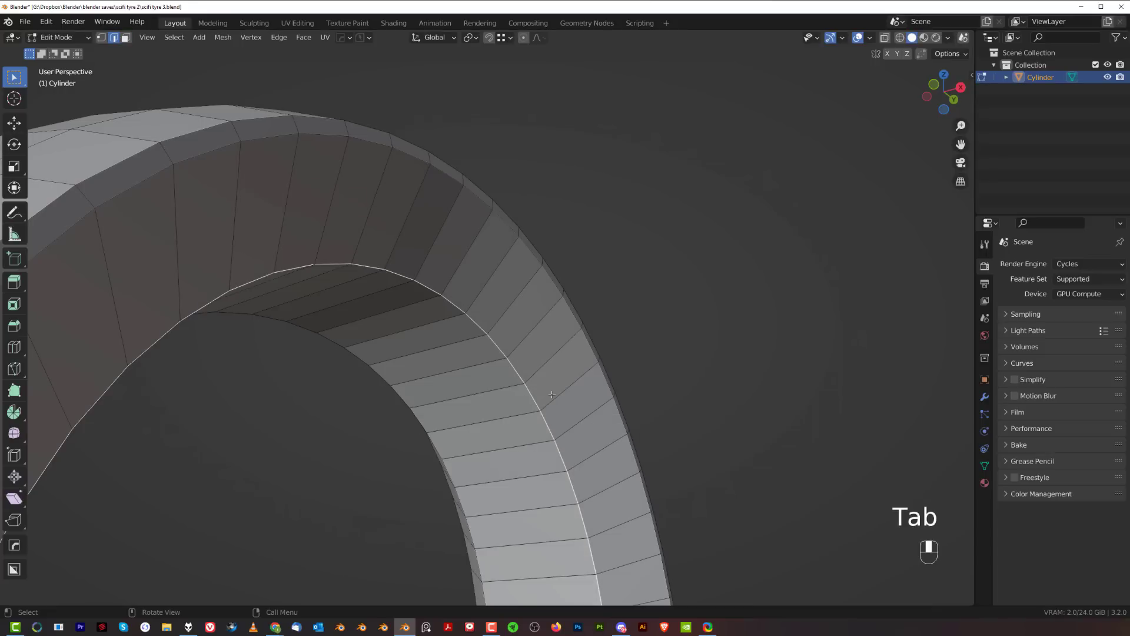
key("ctrl+b")
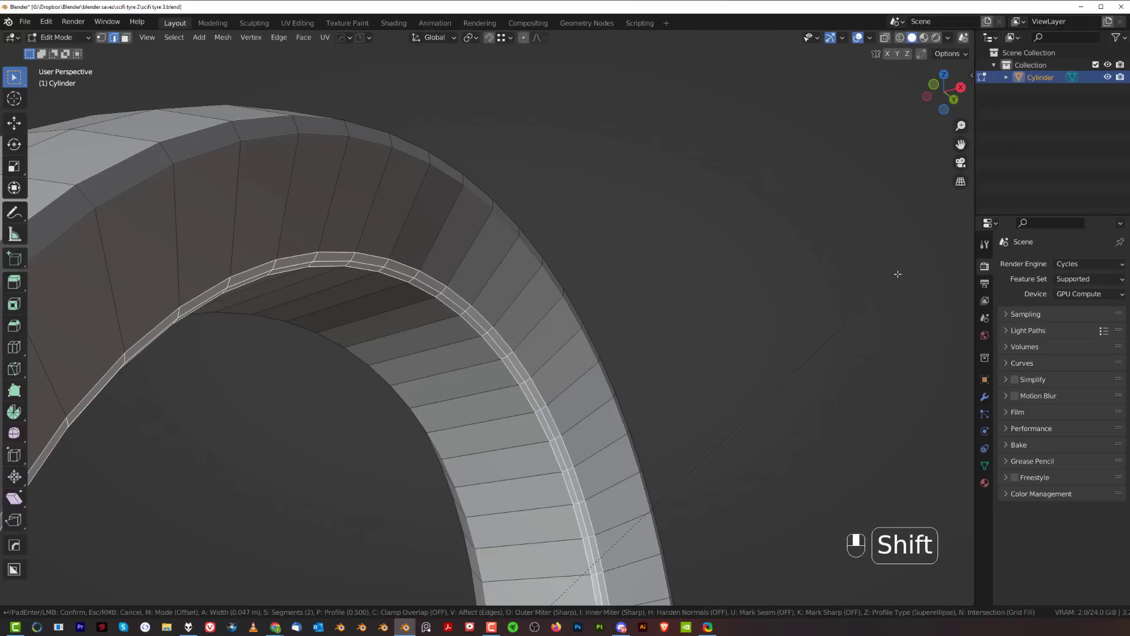
left_click(744, 367)
key("Tab")
scroll(676, 278, "down", 5)
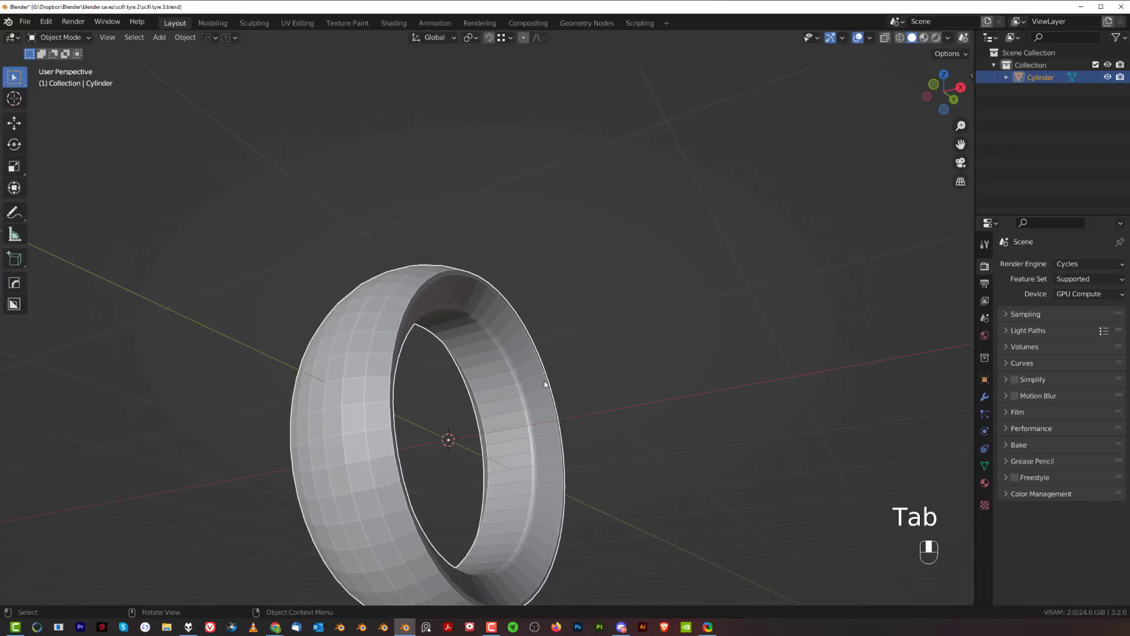
- Symmetrize the mesh across X in Edit Mode to copy the bevelled inner rim to the other side
middle_click_drag(544, 384, 587, 411)
key("Tab")
key("alt+x")
- Add a loop cut on the inner sidewall and slide it close to the outer lip, to about -0.95
middle_click_drag(520, 390, 491, 338)
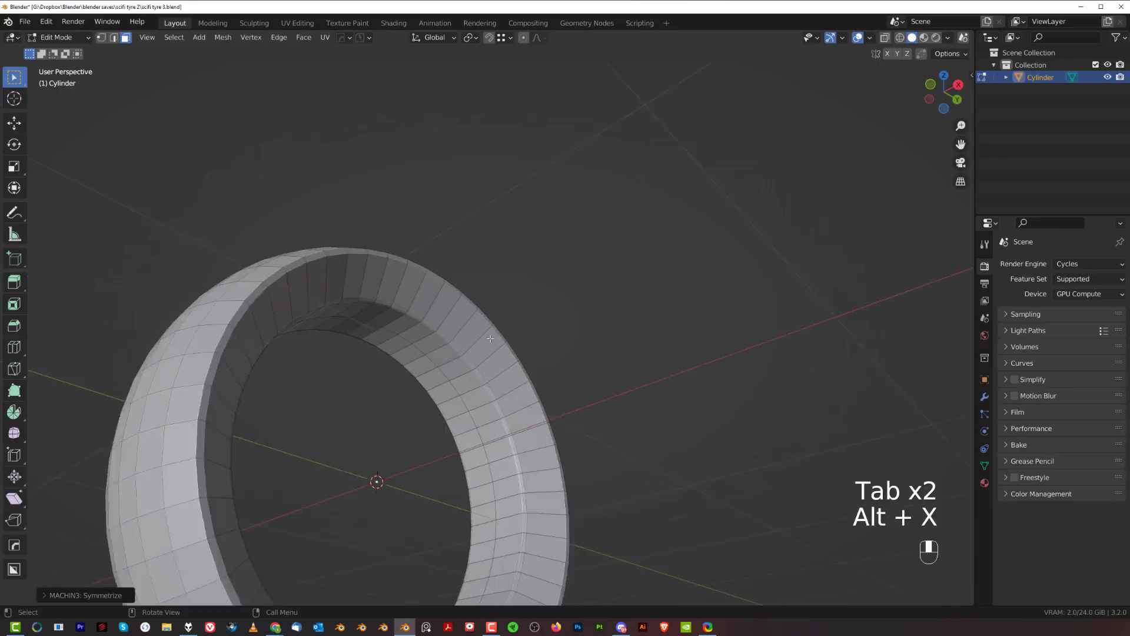
scroll(490, 338, "up", 3)
middle_click_drag(330, 271, 447, 323, "shift")
scroll(447, 323, "up", 2)
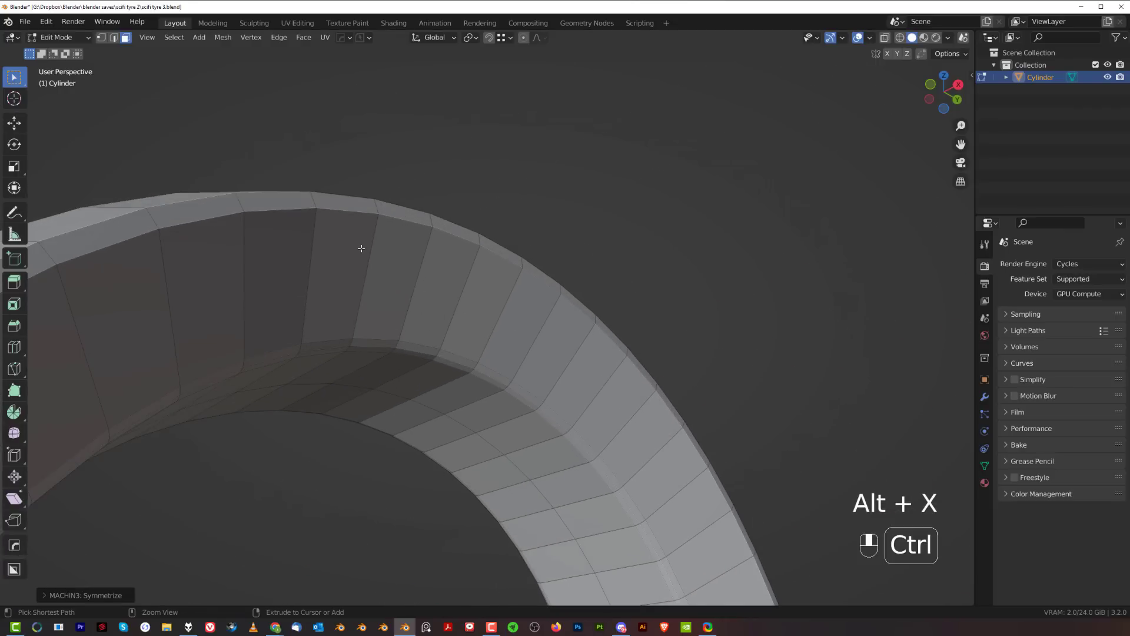
key("ctrl+r")
left_click(361, 248)
key("shift")
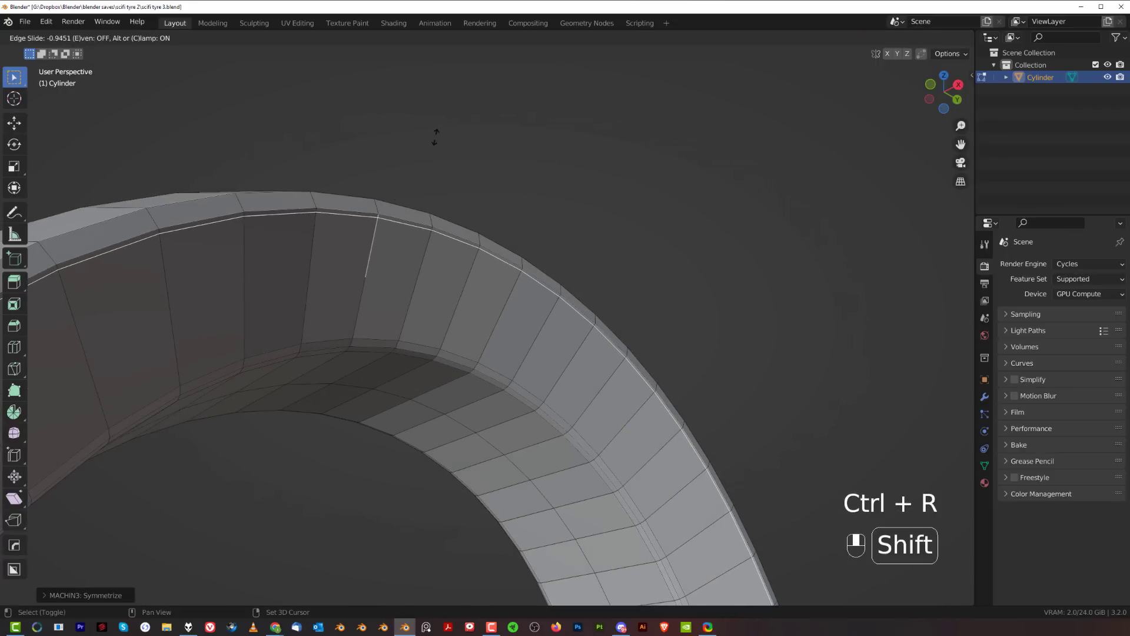
left_click(435, 134)
- Add a supporting loop cut on the tread, slide it tight against the shoulder edge, and return to Object Mode
middle_click_drag(435, 136, 454, 240)
left_click(369, 272)
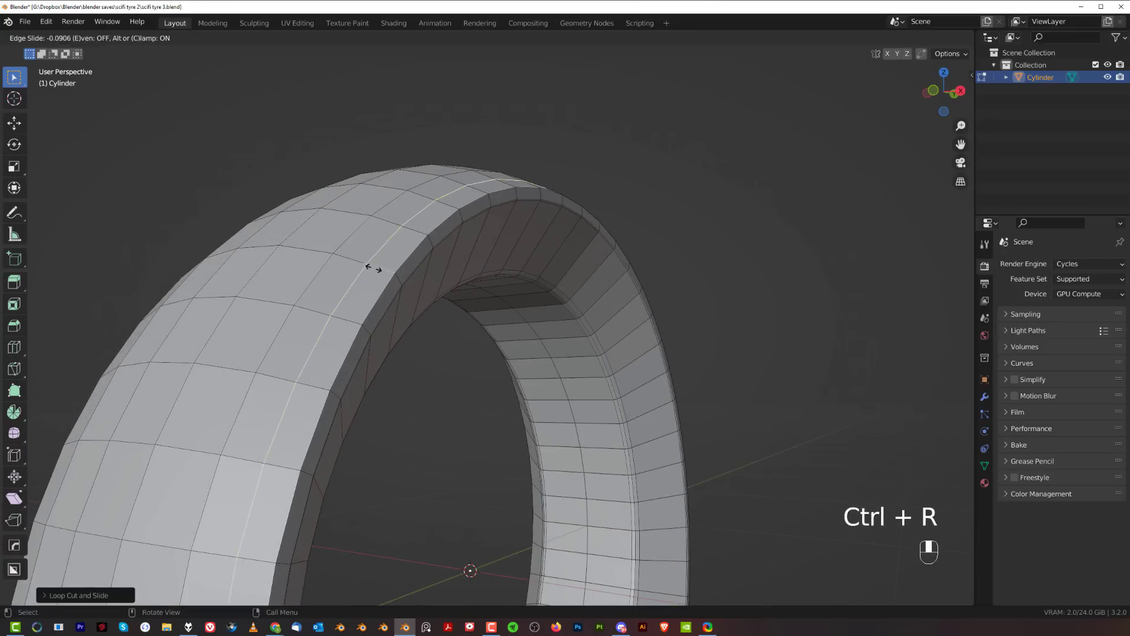
left_click(478, 308)
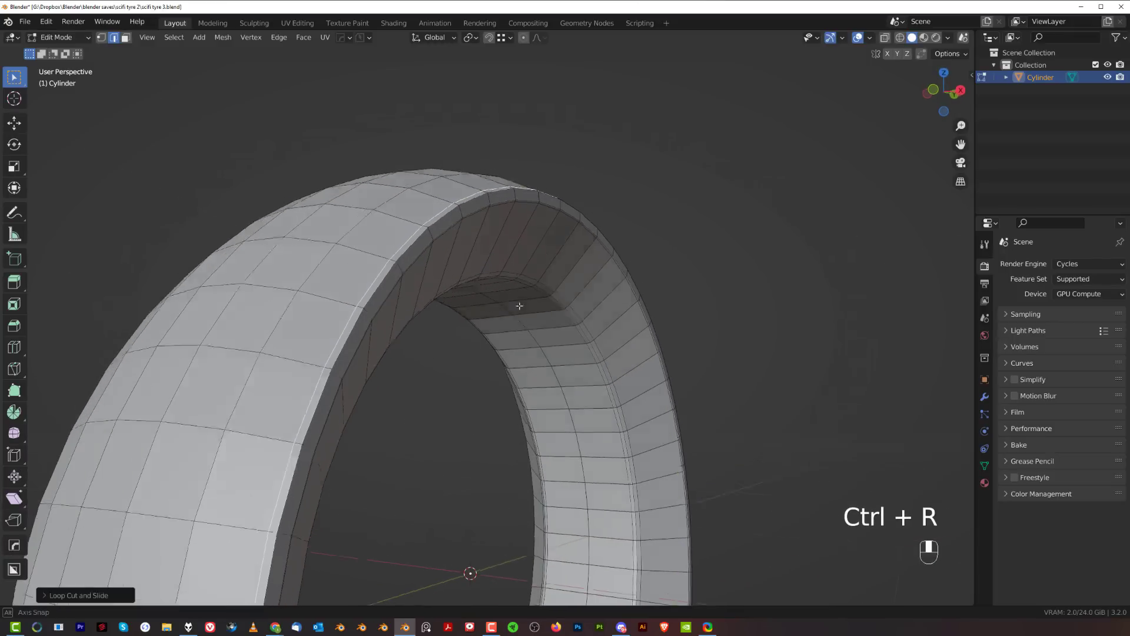
key("Tab")
scroll(548, 169, "down", 5)
middle_click_drag(556, 344, 613, 438)
scroll(503, 328, "up", 4)
key("Tab")
key("Tab")
scroll(532, 334, "down", 4)
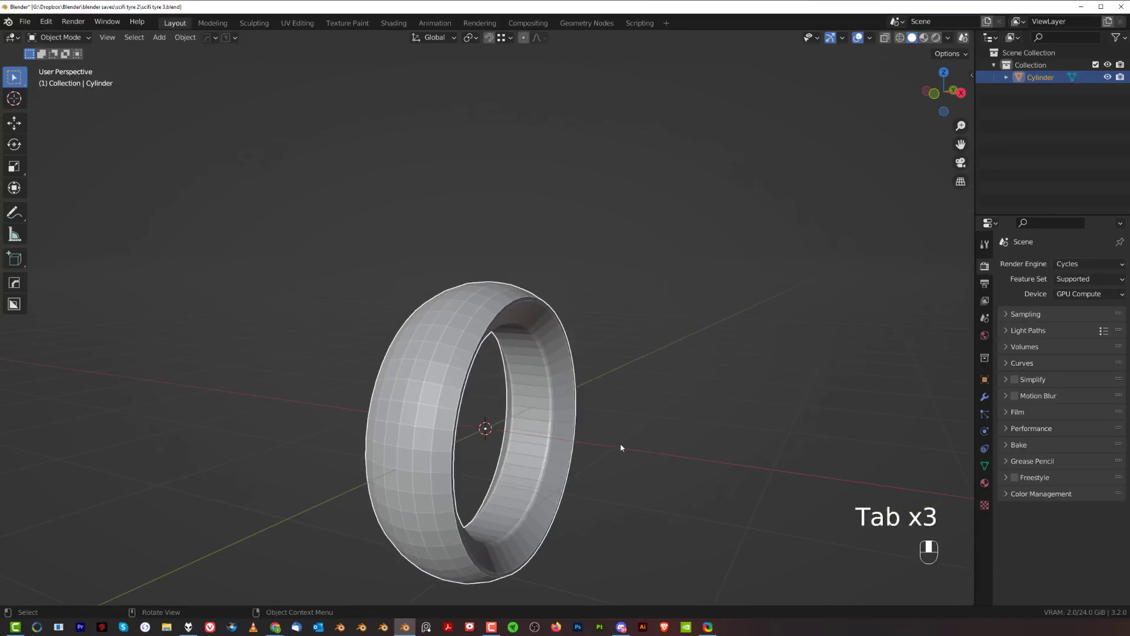
- Apply level 3 subdivision to the tyre and shade it smooth
key("ctrl+3")
scroll(594, 368, "up", 3)
middle_click_drag(594, 364, 536, 324)
right_click(537, 283)
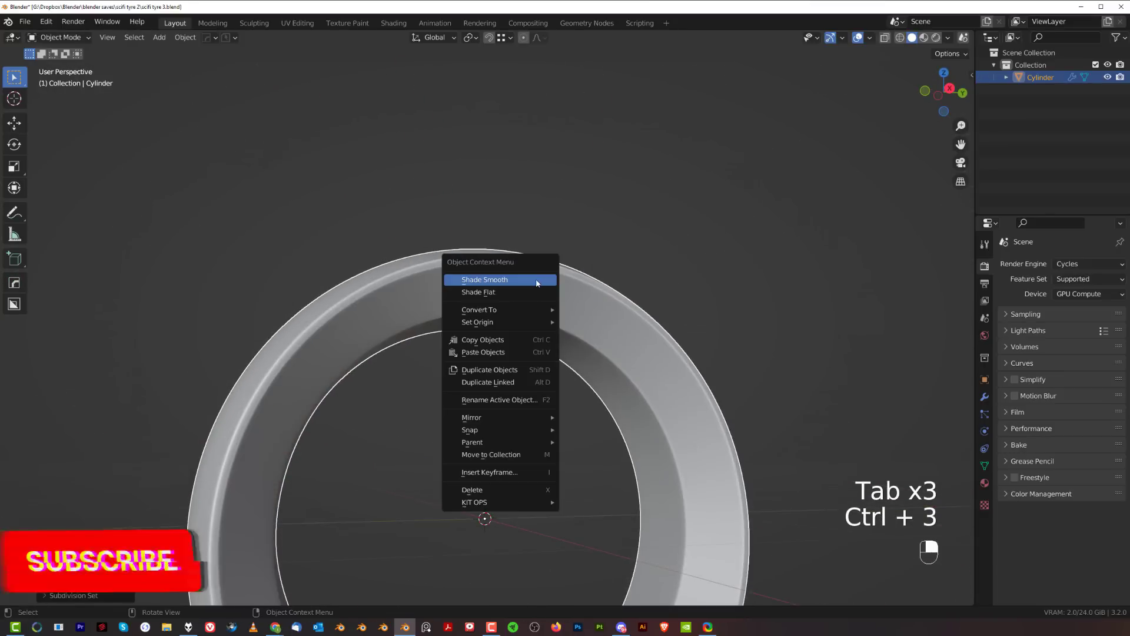
left_click(536, 280)
scroll(517, 286, "up", 5)
middle_click_drag(529, 284, 512, 259)
scroll(512, 259, "down", 4)
scroll(516, 282, "up", 3)
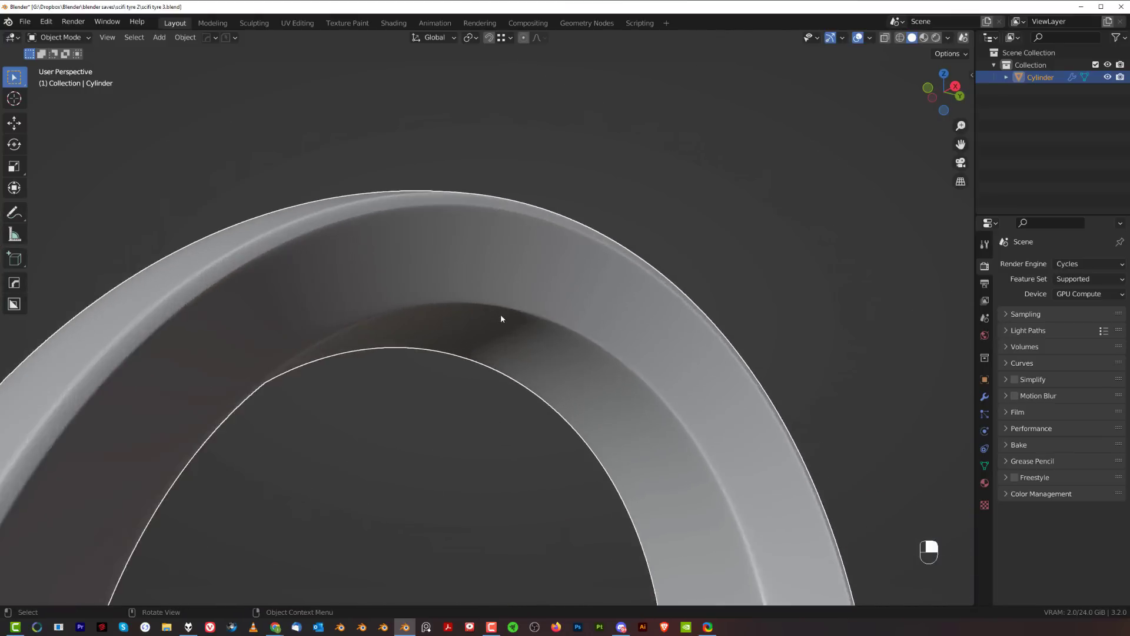
- Scale the whole tyre along the X axis to about 1.12 in Object Mode
middle_click_drag(502, 320, 495, 265)
scroll(500, 276, "up", 1)
scroll(579, 396, "down", 5)
key("KP_5")
middle_click_drag(530, 398, 504, 297, "shift")
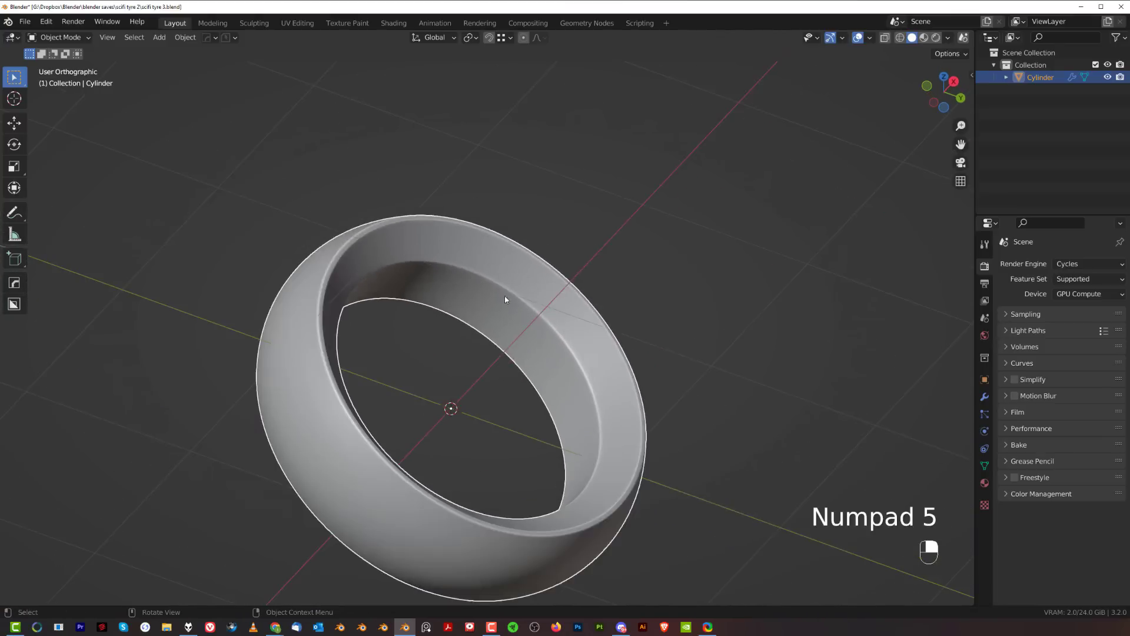
middle_click_drag(551, 371, 533, 319)
scroll(540, 327, "down", 2)
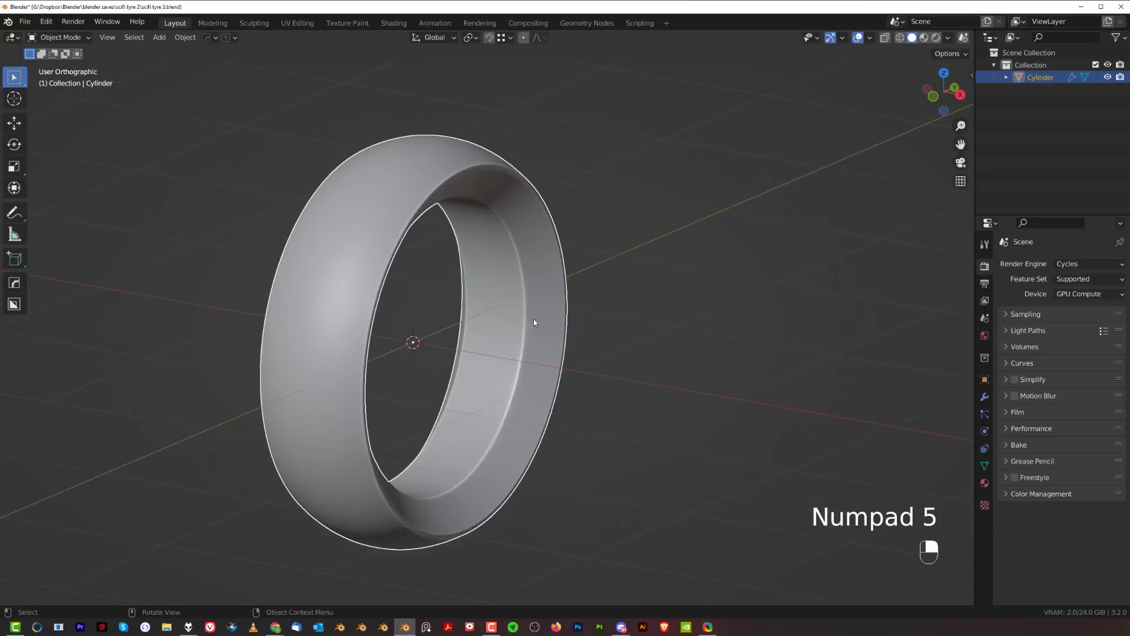
key("KP_5")
key("s")
key("x")
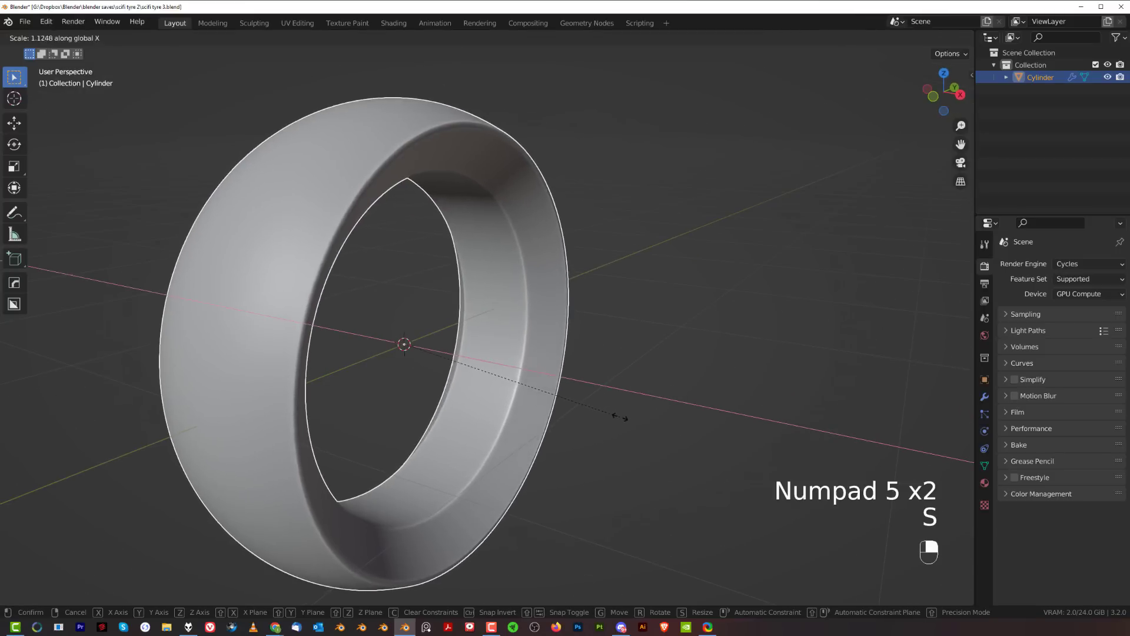
left_click(627, 419)
- Select both inner face loops, grow the selection twice, scale it along X to about 1.03, and return to Object Mode
middle_click_drag(614, 424, 575, 404)
key("Tab")
scroll(548, 394, "up", 4)
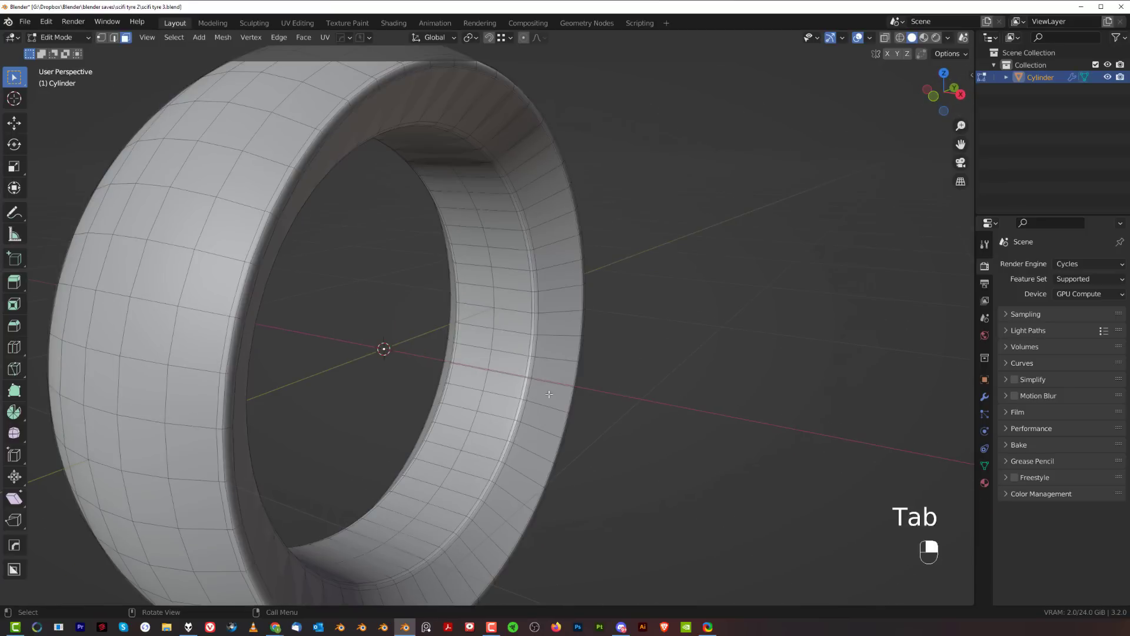
left_click(508, 346, "alt")
left_click(476, 358, "alt+shift")
scroll(507, 276, "up", 8)
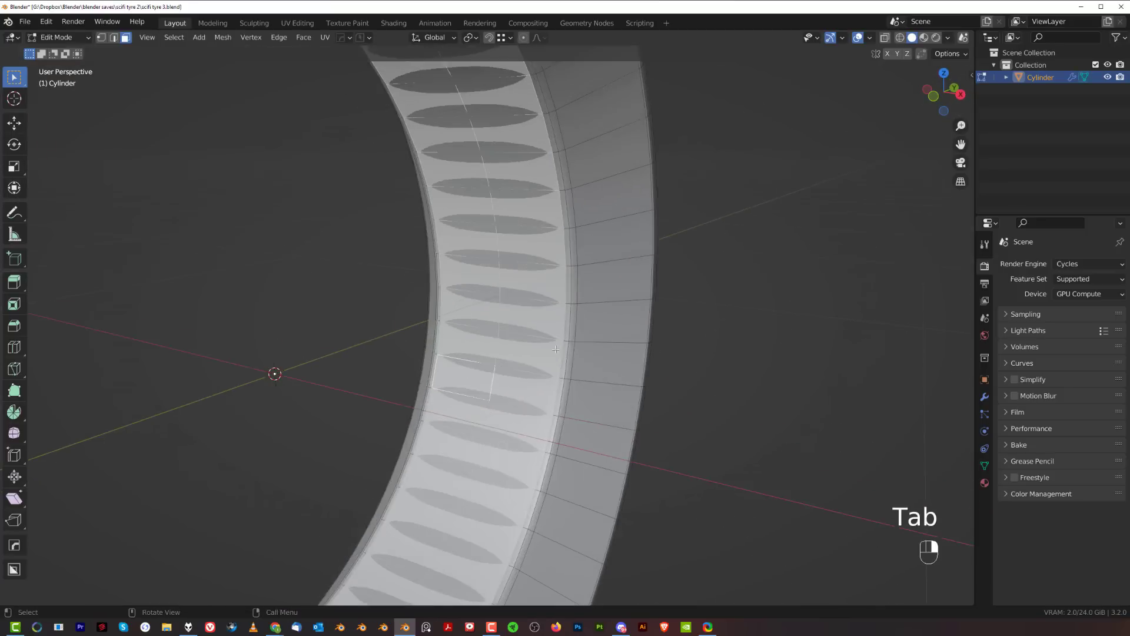
key("ctrl+KP_Add")
key("ctrl+KP_Add")
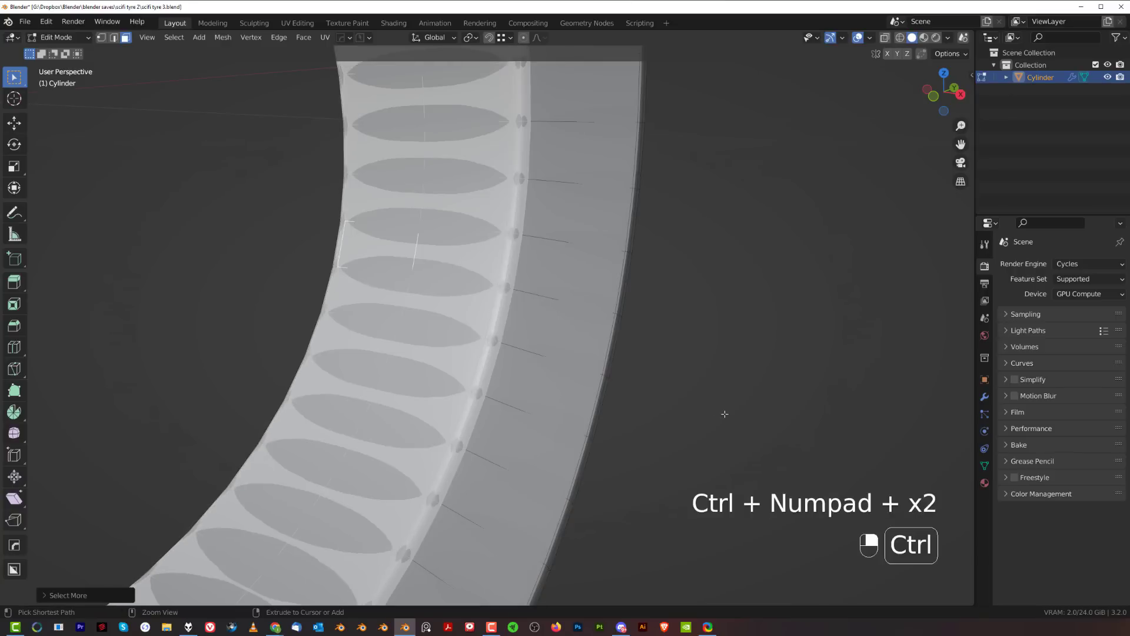
key("s")
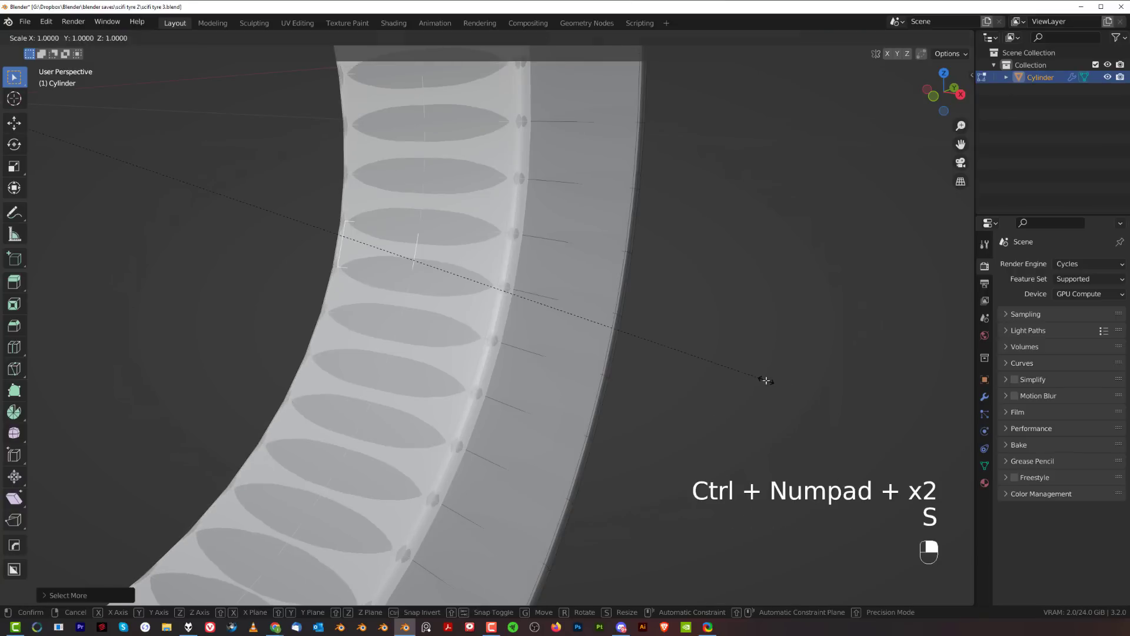
key("x")
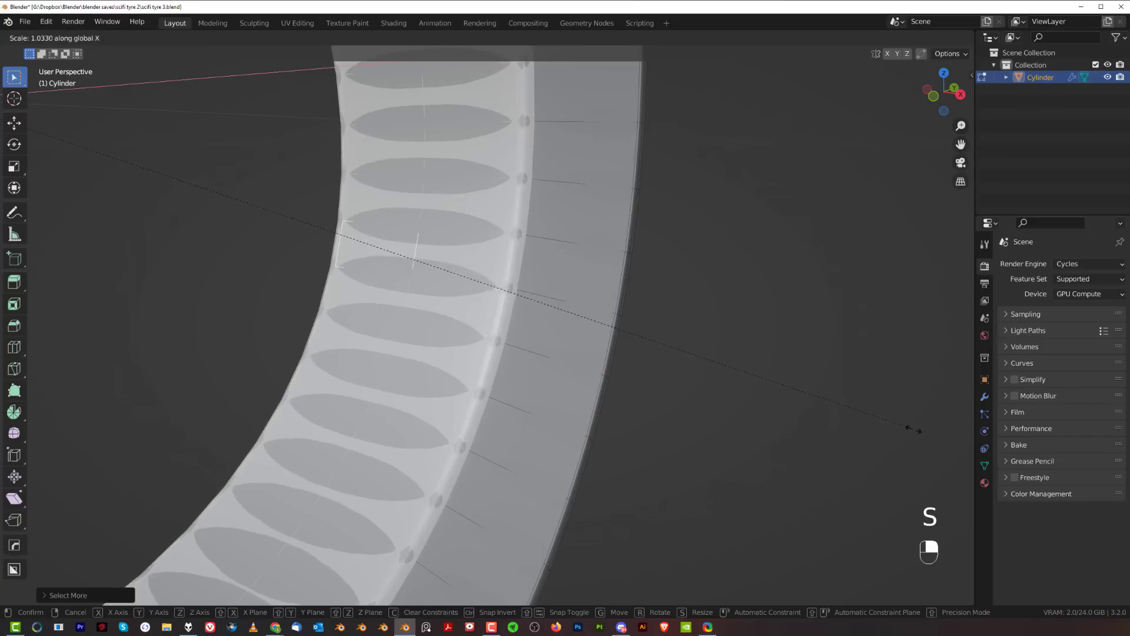
left_click(914, 430)
key("Tab")
- Select the two wide inner face loops of the tyre and extract them as a separate piece with HOps Curve/Extract
middle_click_drag(841, 409, 609, 389)
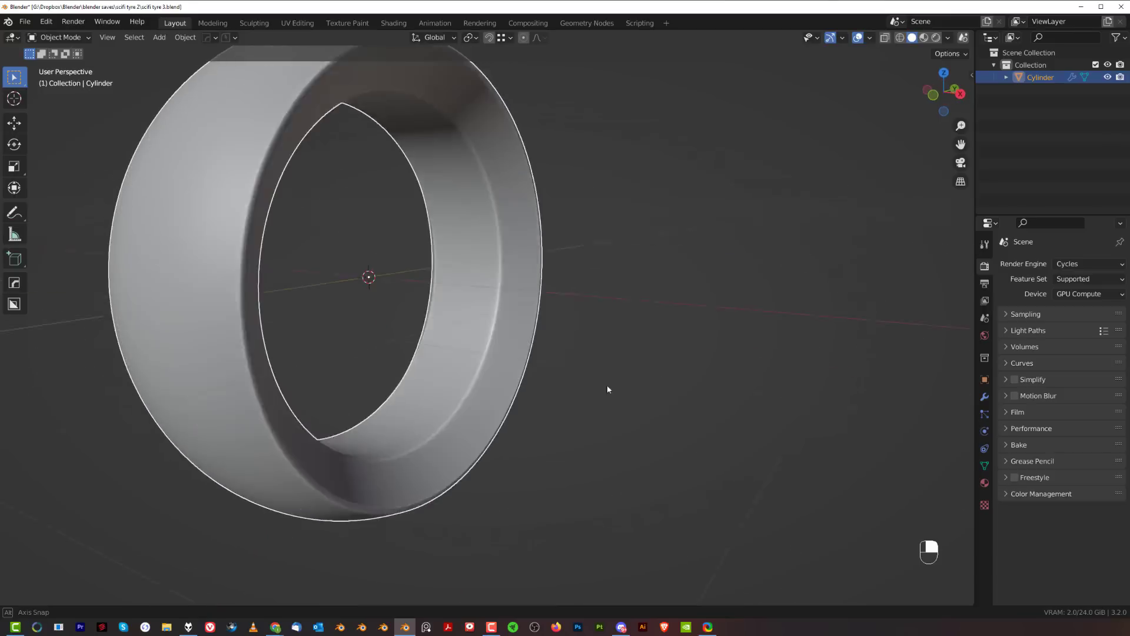
scroll(565, 371, "up", 3)
key("Tab")
left_click(445, 344)
left_click(452, 347, "alt")
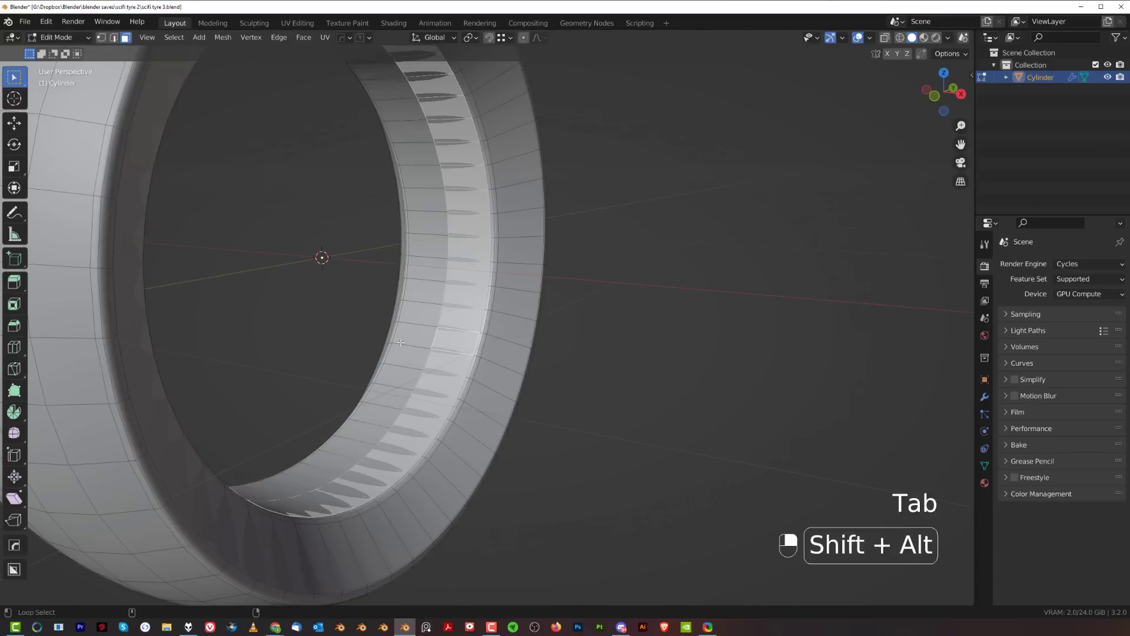
left_click(407, 368, "alt+shift")
scroll(407, 371, "up", 2)
middle_click_drag(407, 371, 670, 271, "shift")
key("q")
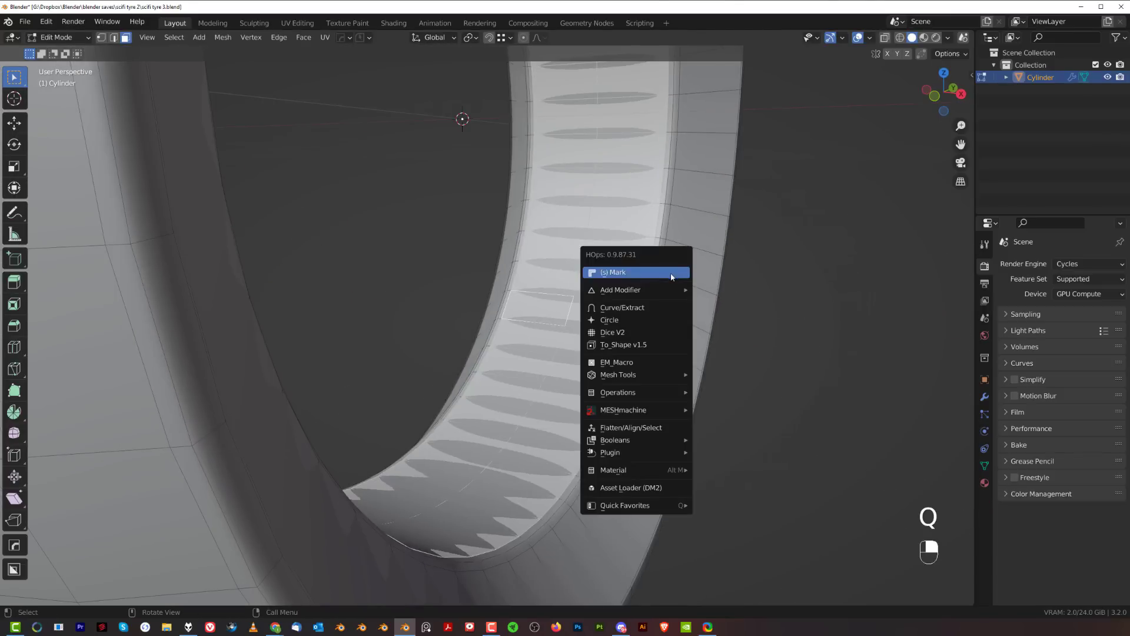
left_click(662, 306, "ctrl")
- Add a Solidify modifier to the extracted inner band with offset -1 and a thickness of about -0.032 m
scroll(663, 307, "down", 6)
middle_click_drag(670, 319, 570, 309)
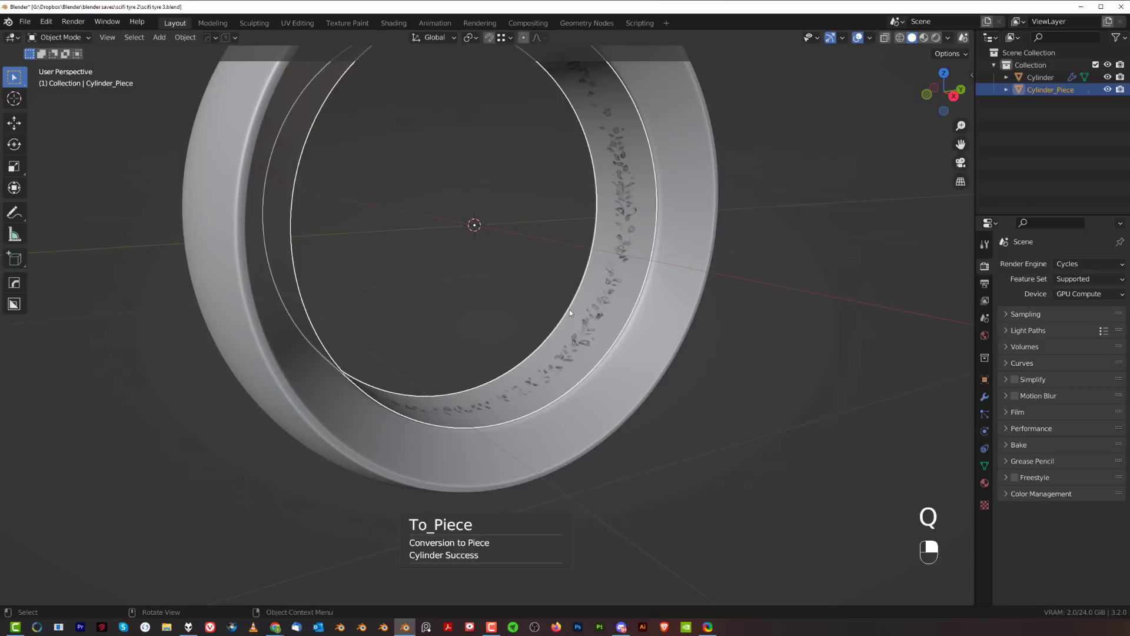
key("ctrl+grave")
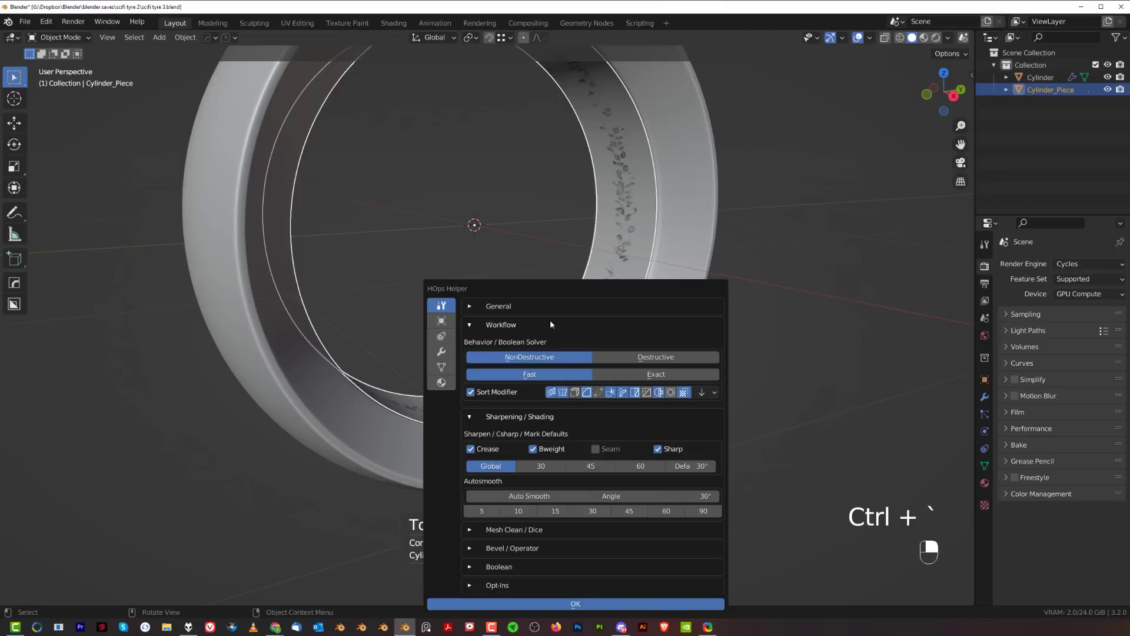
left_click(443, 351)
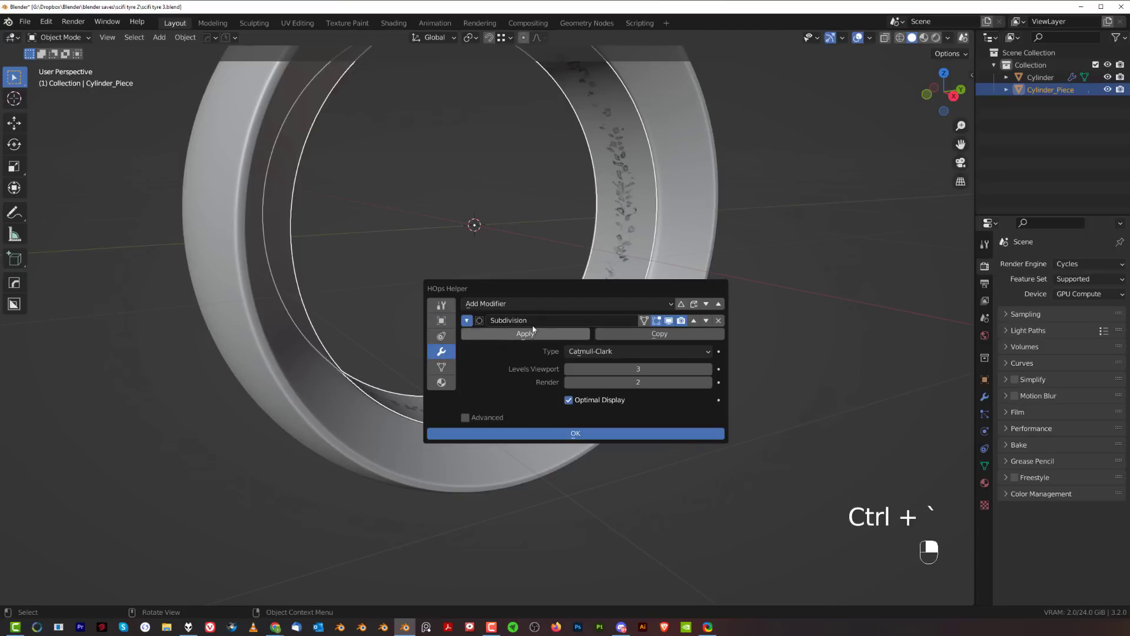
scroll(610, 312, "up", 4)
key("q")
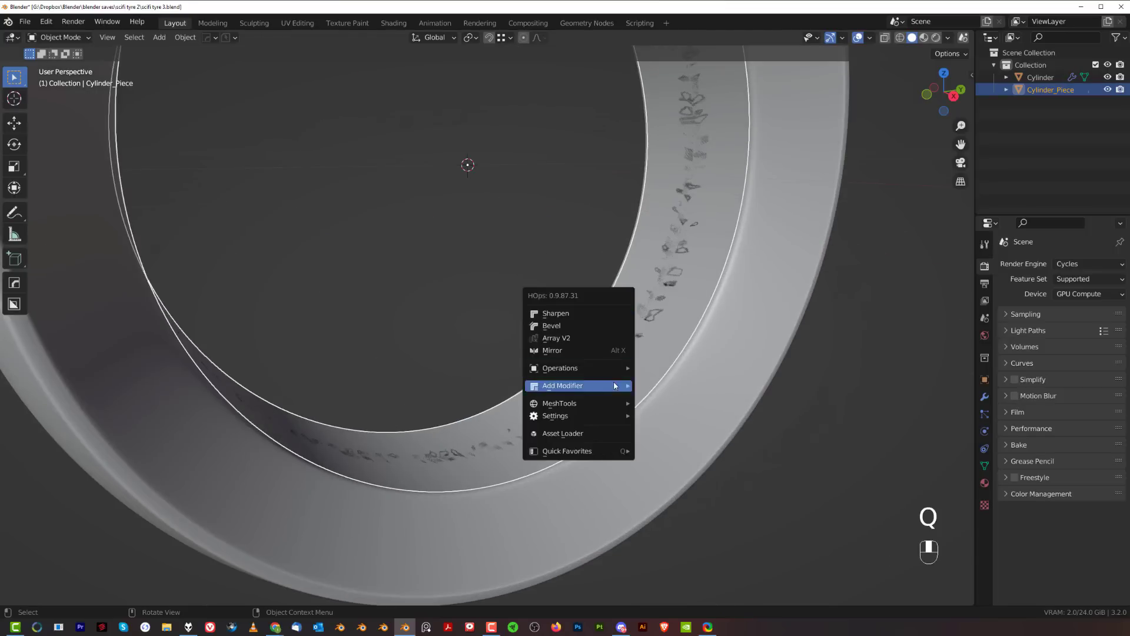
key("Escape")
key("q")
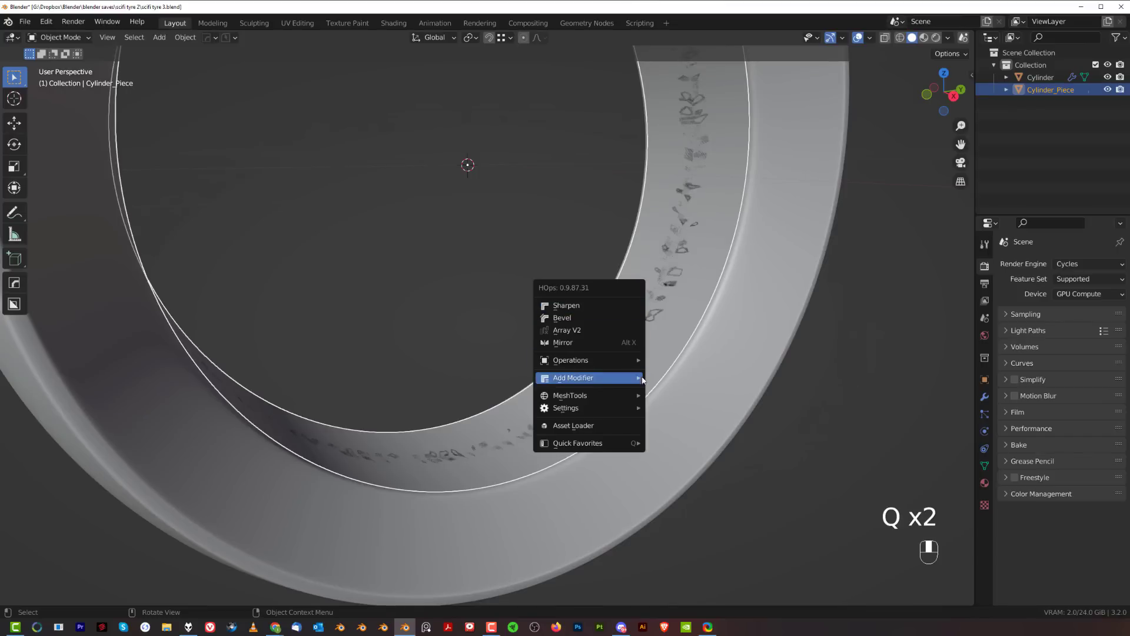
left_click(655, 389)
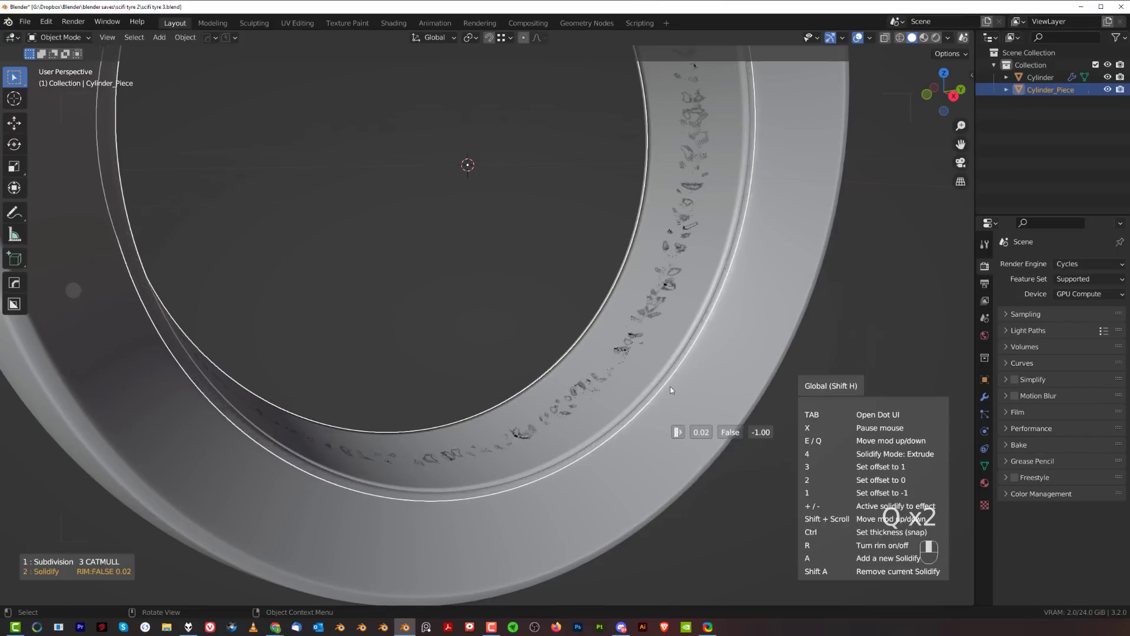
left_click(890, 412)
- Add a loop cut on the band, slide it toward the outer rim to about -0.76, and return to Object Mode
middle_click_drag(862, 330, 747, 322, "shift")
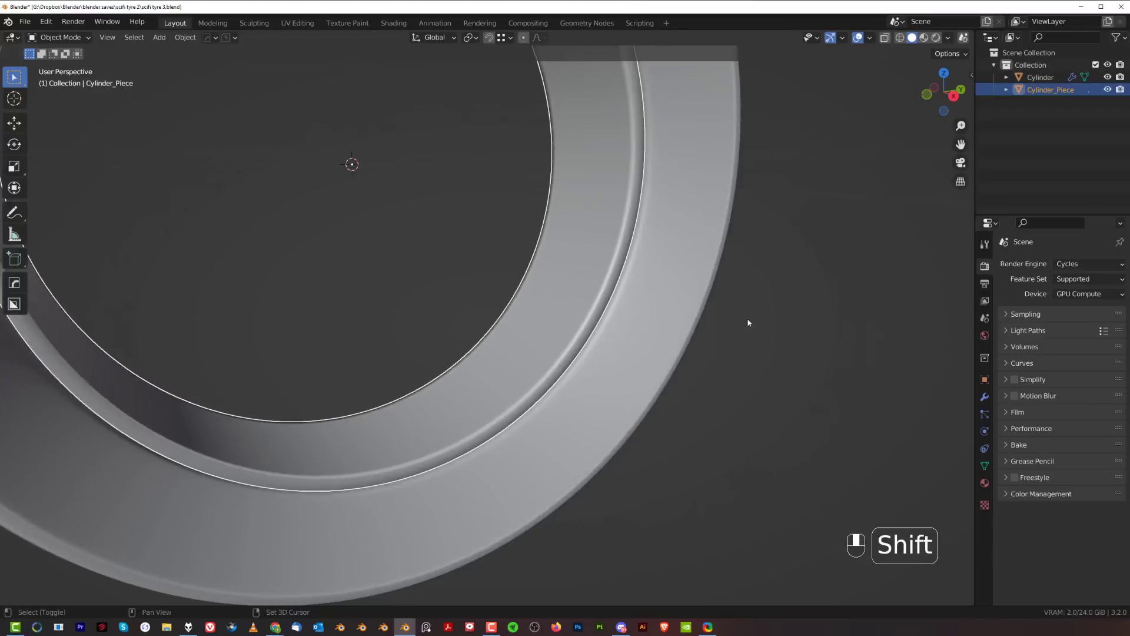
scroll(742, 324, "up", 2)
key("Tab")
scroll(614, 406, "up", 2)
middle_click_drag(612, 408, 634, 407)
middle_click_drag(634, 407, 573, 380, "shift")
scroll(574, 379, "up", 1)
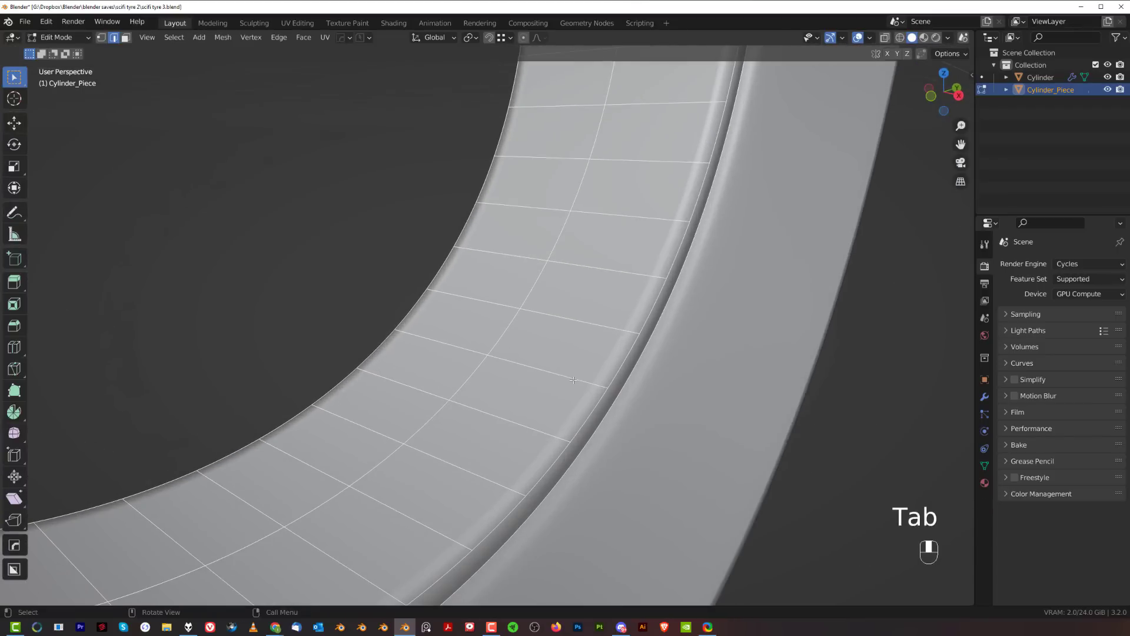
left_click(574, 379)
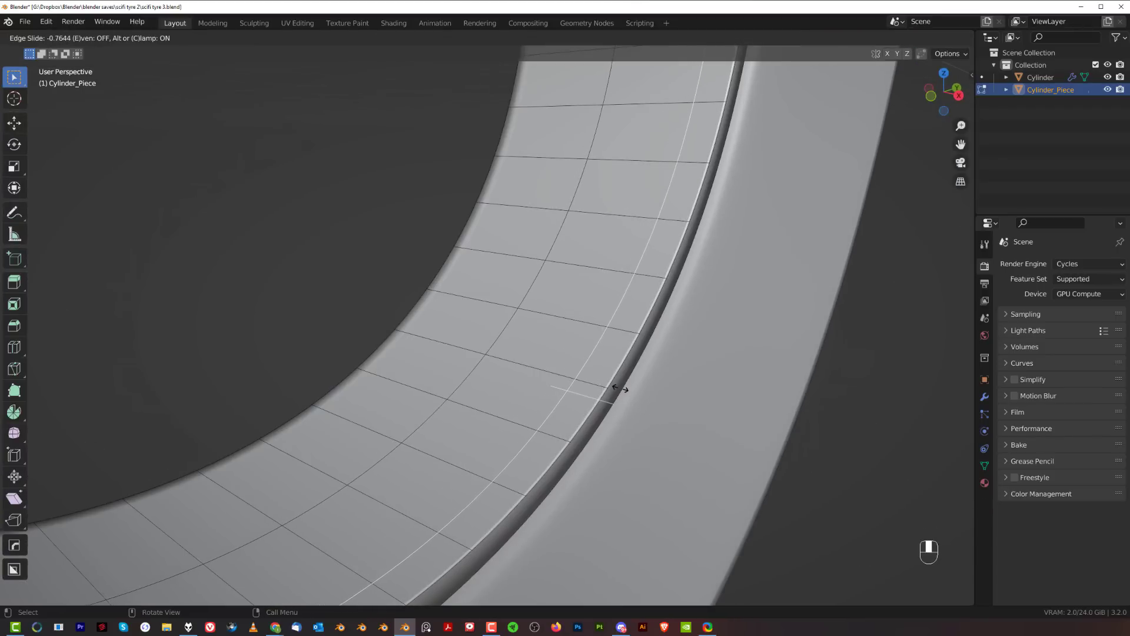
left_click(620, 388)
key("Tab")
left_click(617, 323)
- Symmetrize the band across X to copy the new edge loop to the other side, and isolate the band in local view
scroll(605, 321, "down", 6)
middle_click_drag(605, 322, 579, 302)
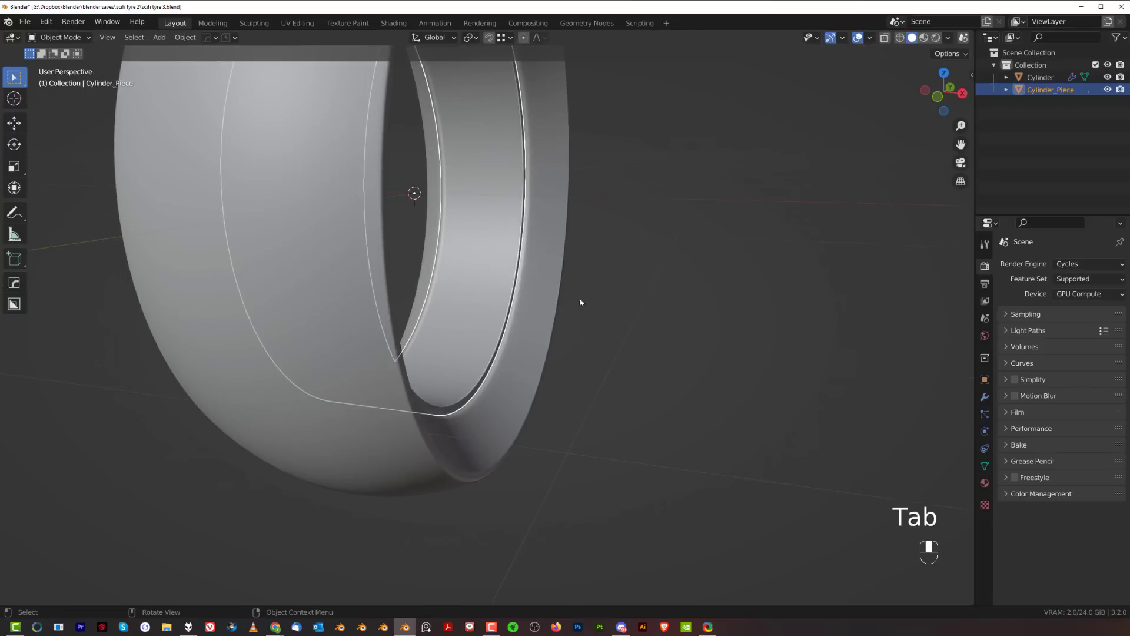
key("Tab")
key("alt+x")
middle_click_drag(386, 328, 571, 262)
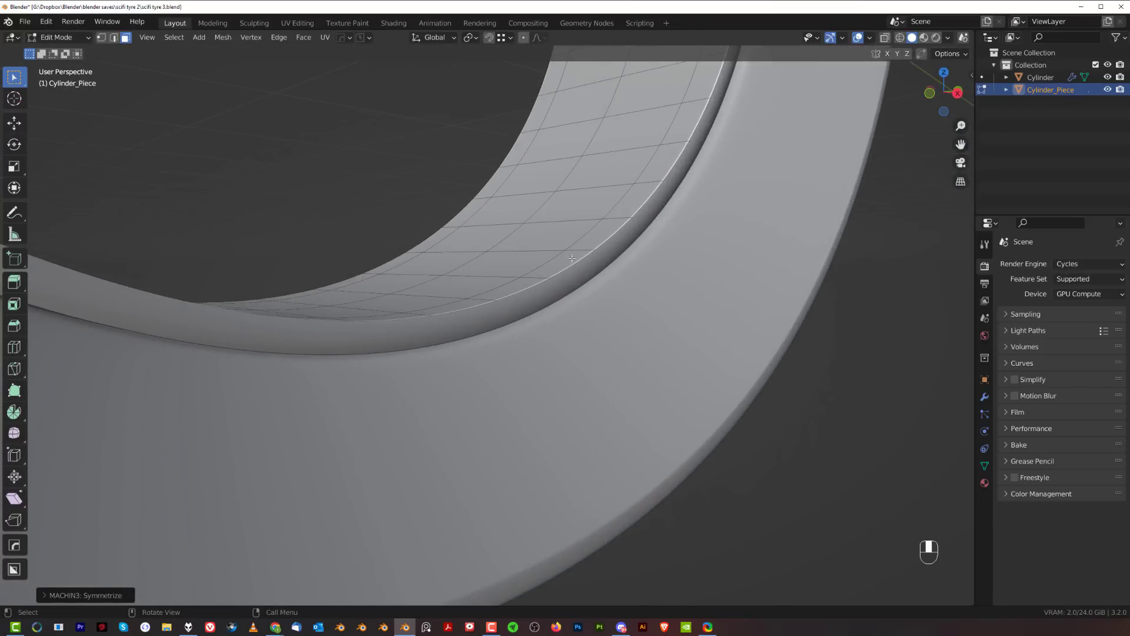
key("slash")
middle_click_drag(641, 373, 584, 282)
key("Tab")
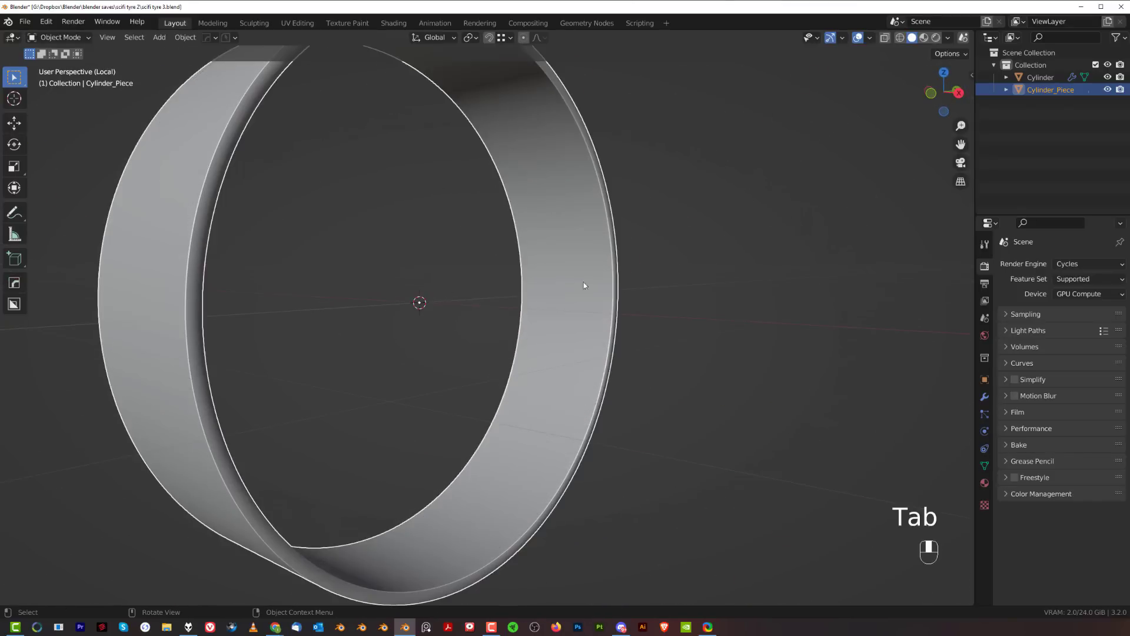
- Move the band's Solidify modifier above Subdivision in the stack and apply Solidify
key("ctrl+grave")
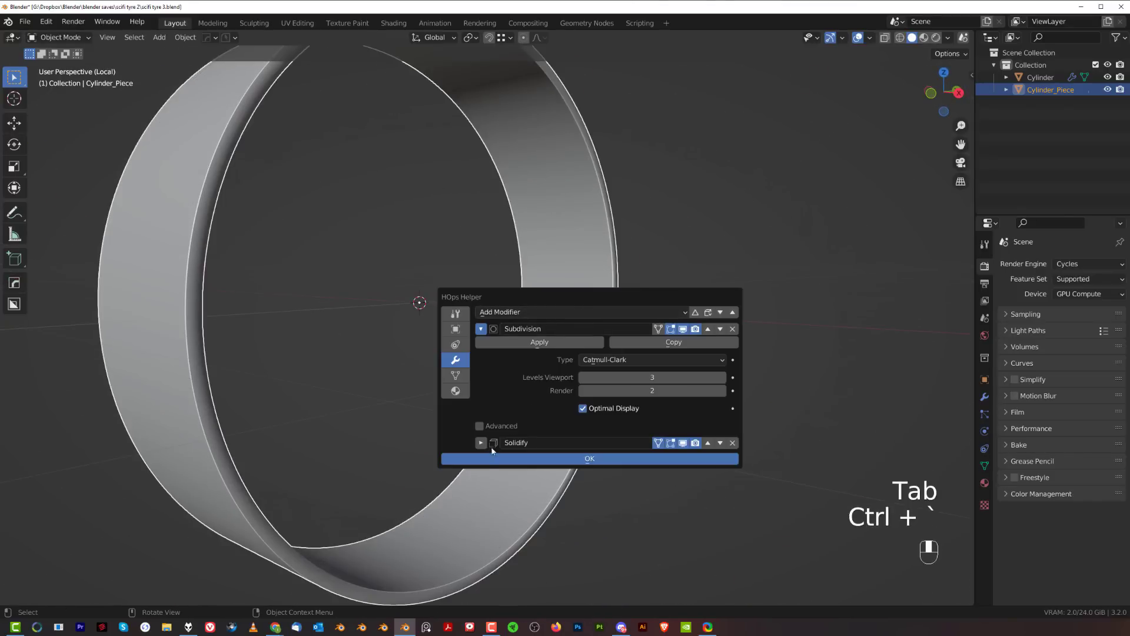
left_click(708, 442)
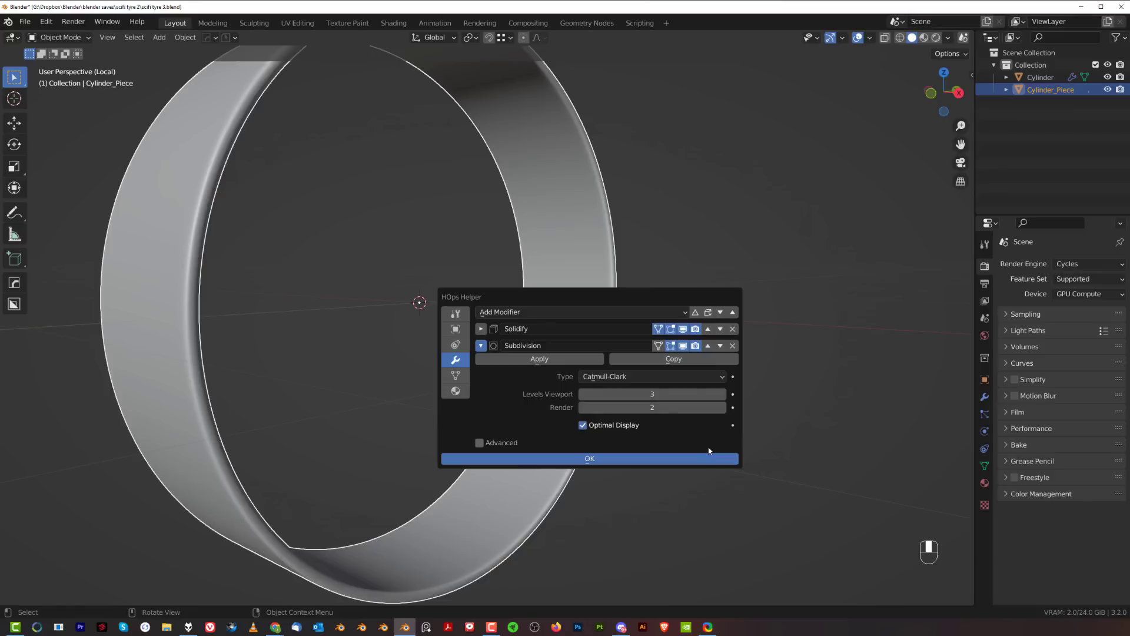
left_click(483, 333)
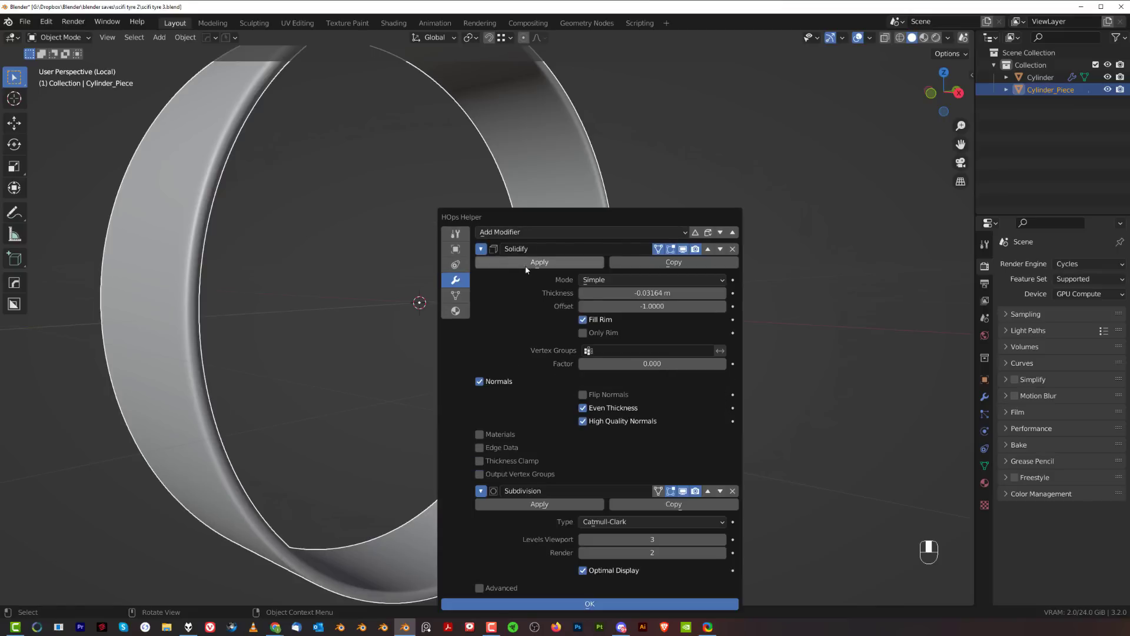
left_click(527, 265)
- Select the supporting edge loop on the band's inner face in Edit Mode and slide it toward the rim edge
middle_click_drag(669, 431, 639, 296, "shift")
scroll(639, 295, "up", 2)
scroll(638, 296, "up", 1)
key("Tab")
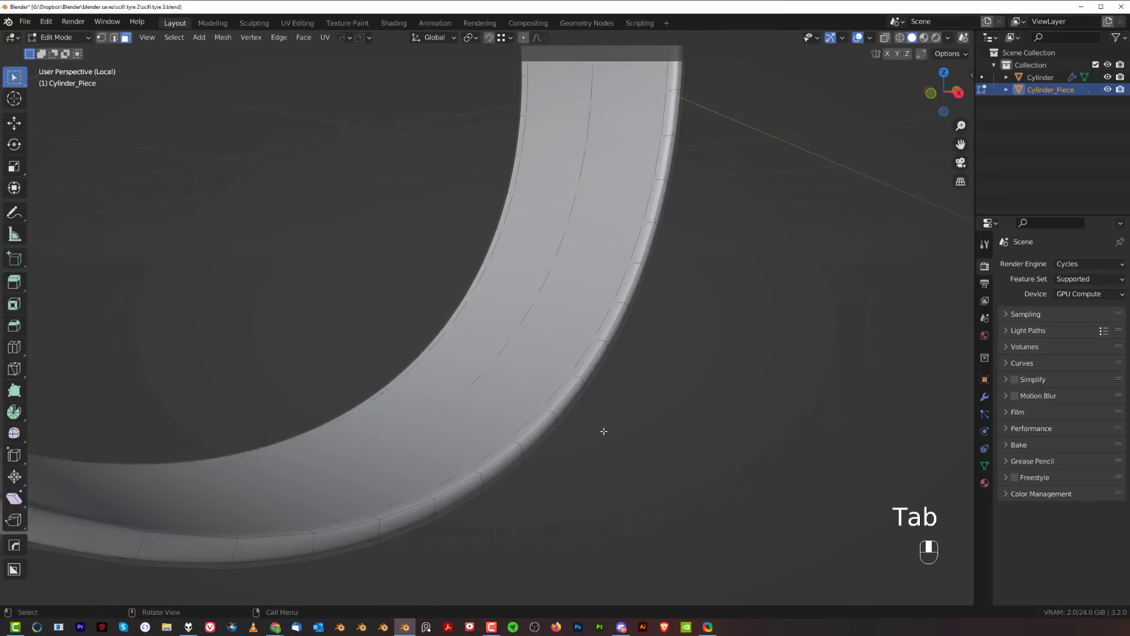
middle_click_drag(603, 432, 510, 351, "shift")
scroll(510, 351, "up", 2)
left_click(492, 342, "alt")
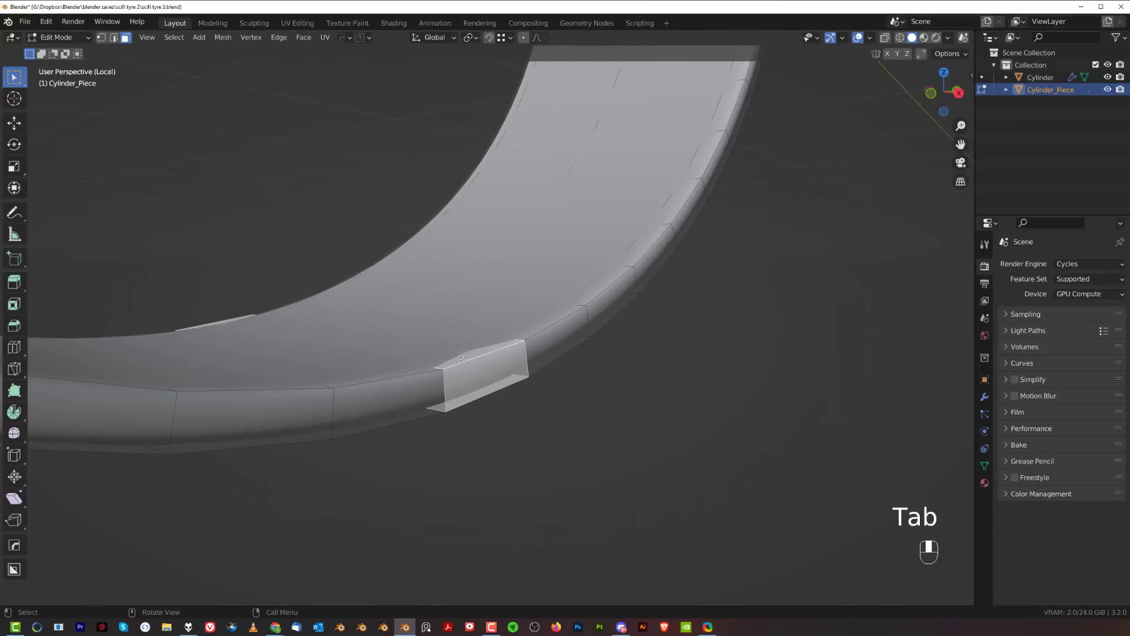
key("Tab")
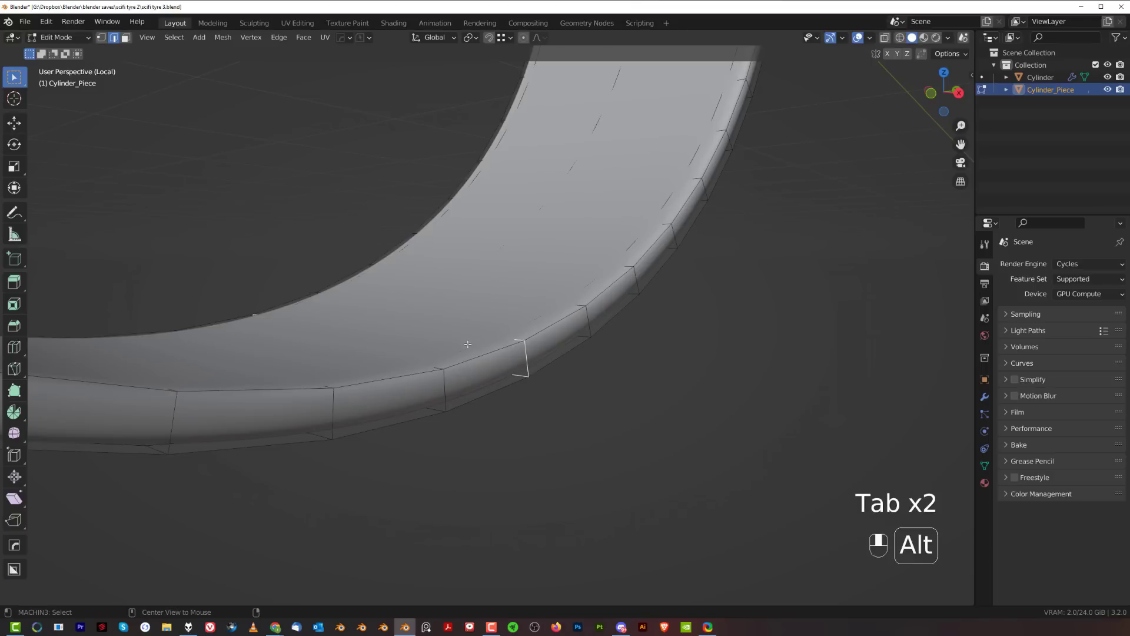
key("g")
key("g")
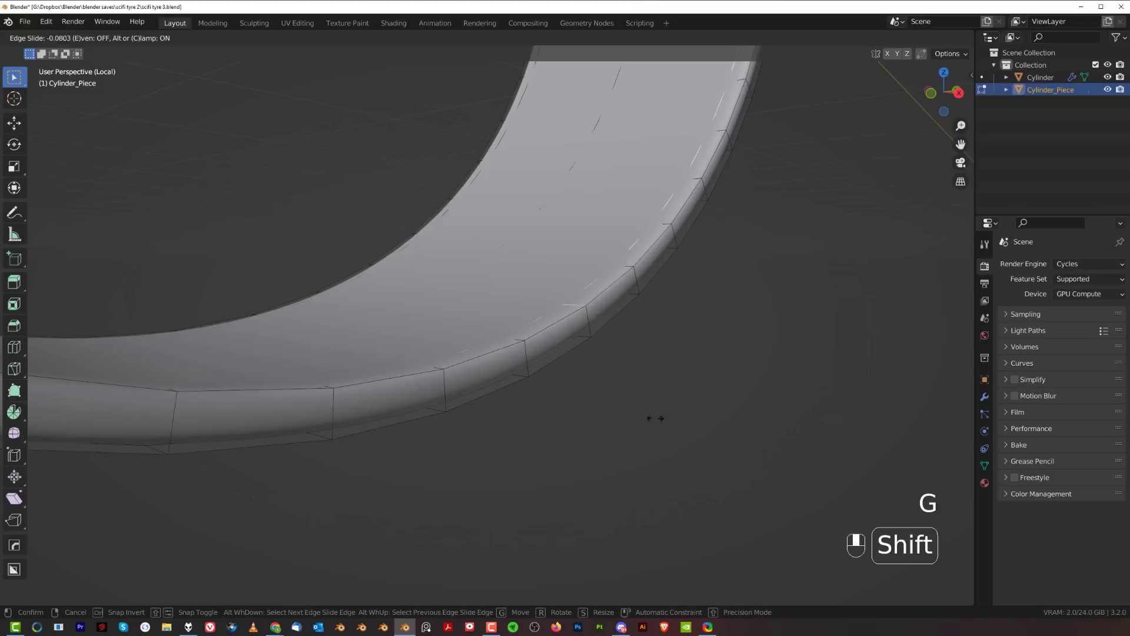
left_click(199, 485)
- Slide the supporting edge loop on the band's outer face toward the rim edge, to about -0.77
middle_click_drag(530, 404, 516, 338)
scroll(547, 316, "down", 2)
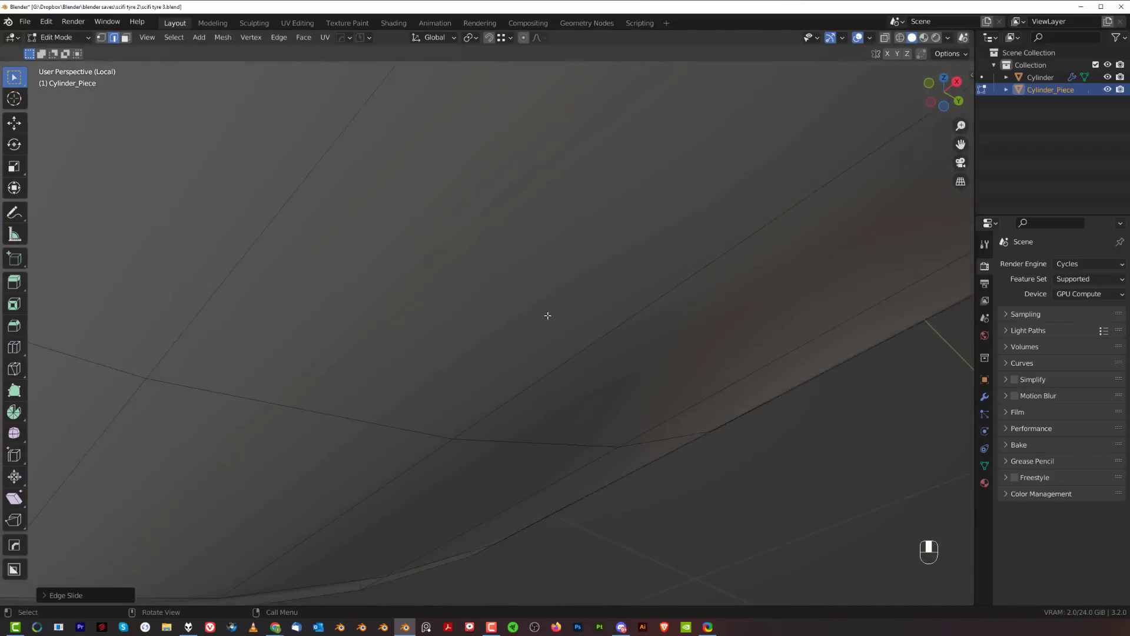
scroll(547, 316, "down", 3)
middle_click_drag(558, 242, 521, 321, "shift")
key("g")
key("g")
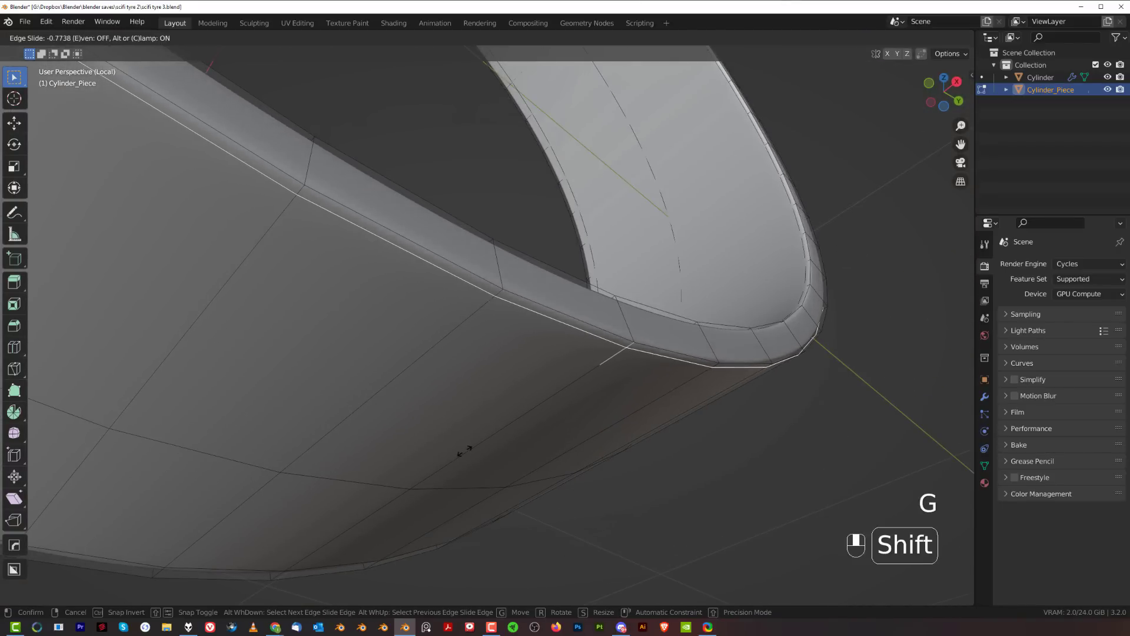
left_click(509, 313)
- Add a centred loop cut around the band's rim, bevel it about 0.0085 m wide with one segment, and return to Object Mode
key("ctrl+r")
left_click(504, 274)
left_click(504, 274)
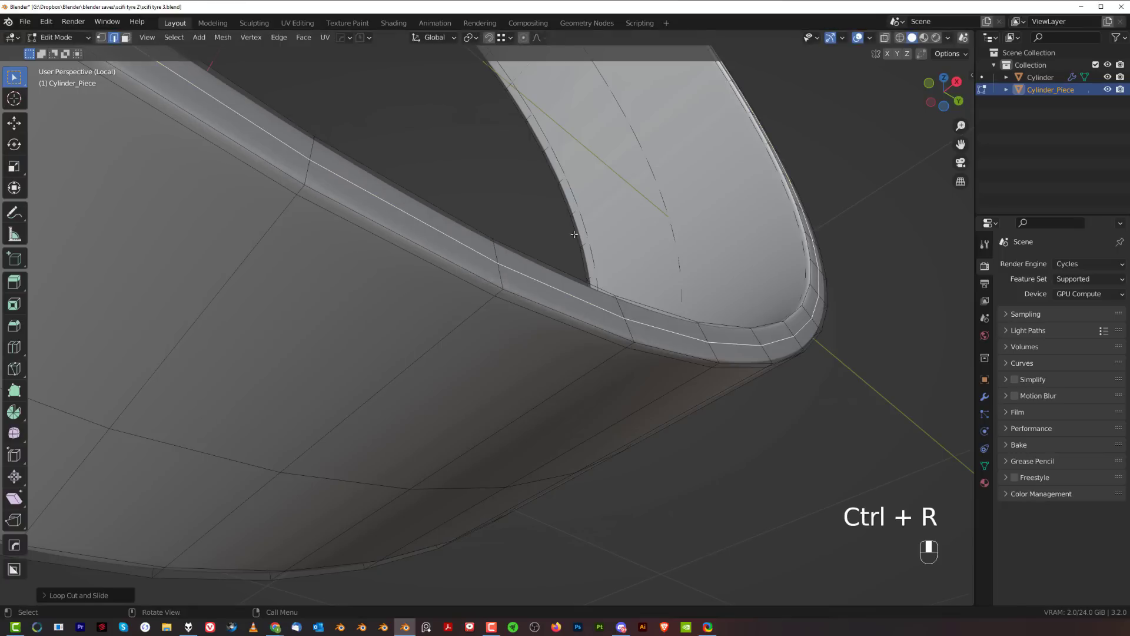
key("ctrl+b")
scroll(789, 245, "down", 1)
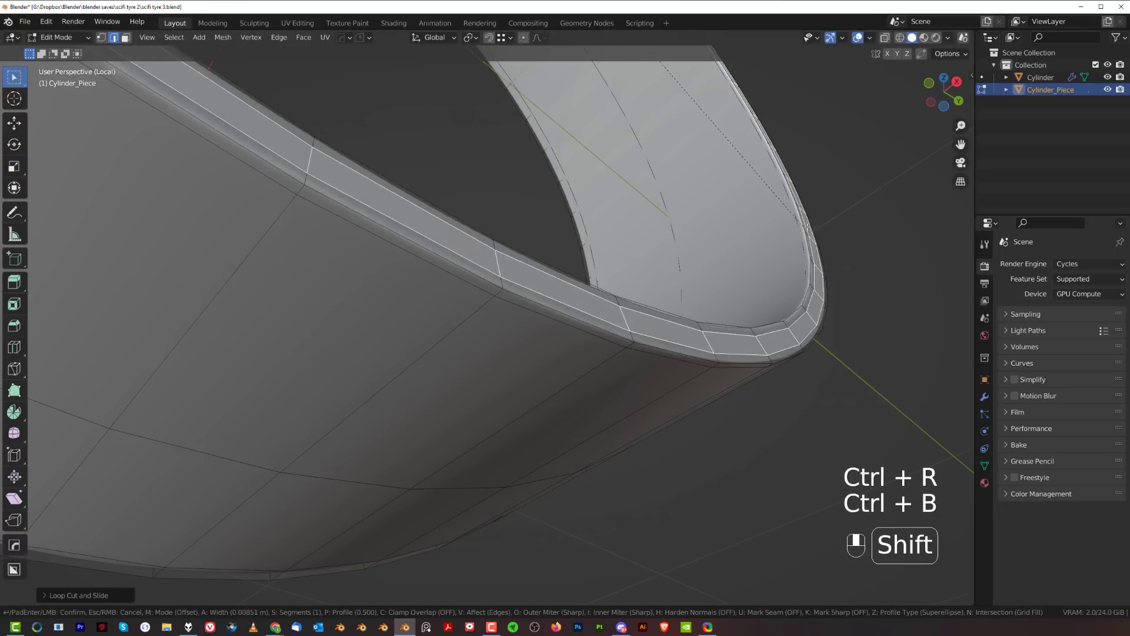
left_click(813, 222)
key("Tab")
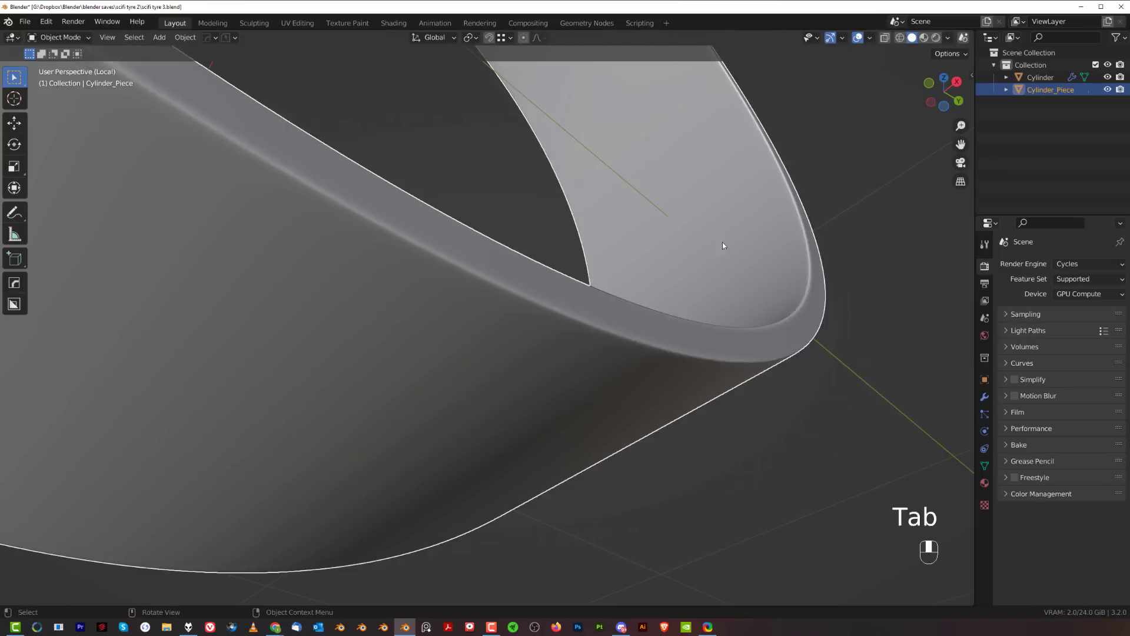
- Leave Local View, inspect how the inner band sits against the tyre, and return to editing the band
scroll(722, 241, "down", 8)
key("KP_Divide")
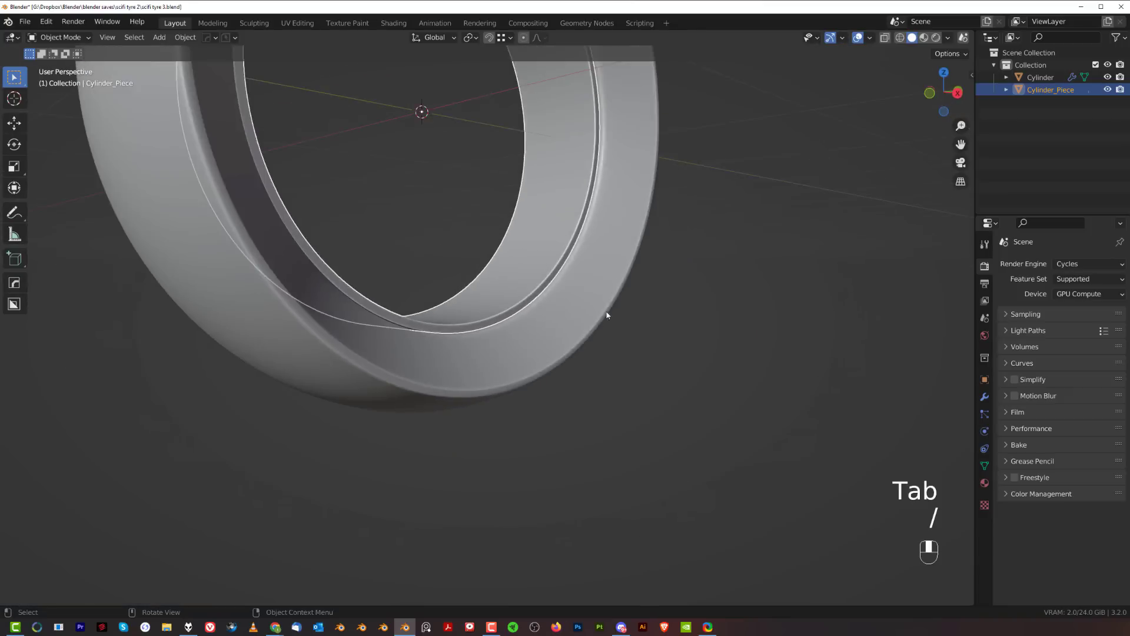
scroll(616, 392, "up", 1)
mouse_move(616, 388)
middle_mouse_down()
mouse_move(630, 334)
mouse_move(627, 381)
middle_mouse_up()
scroll(626, 381, "up", 2)
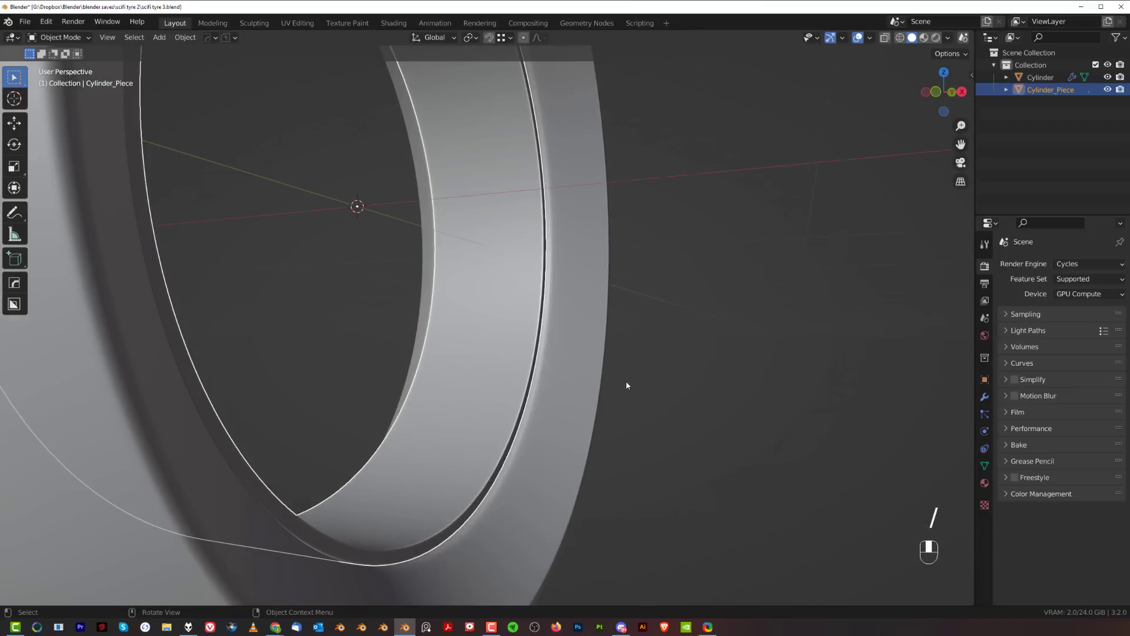
left_click(695, 372)
scroll(695, 372, "down", 3)
middle_click_drag(695, 372, 540, 320)
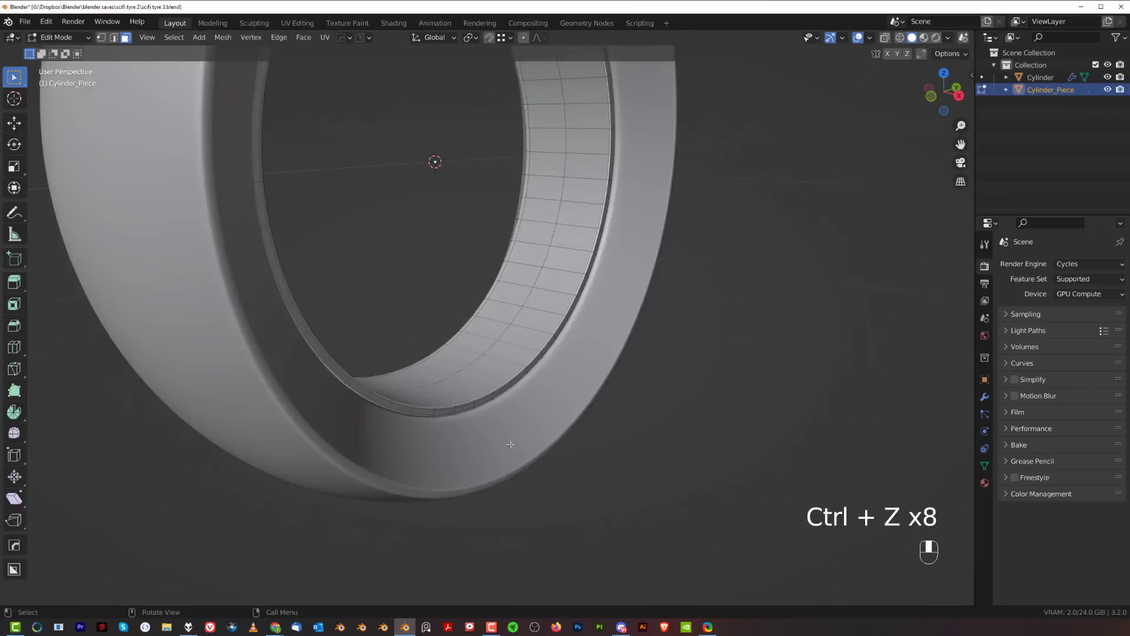
- Select the band's two inner face loops, grow the selection twice, scale it to about 0.97 along X, and return to Object Mode
scroll(511, 444, "up", 3)
left_click(530, 392, "alt")
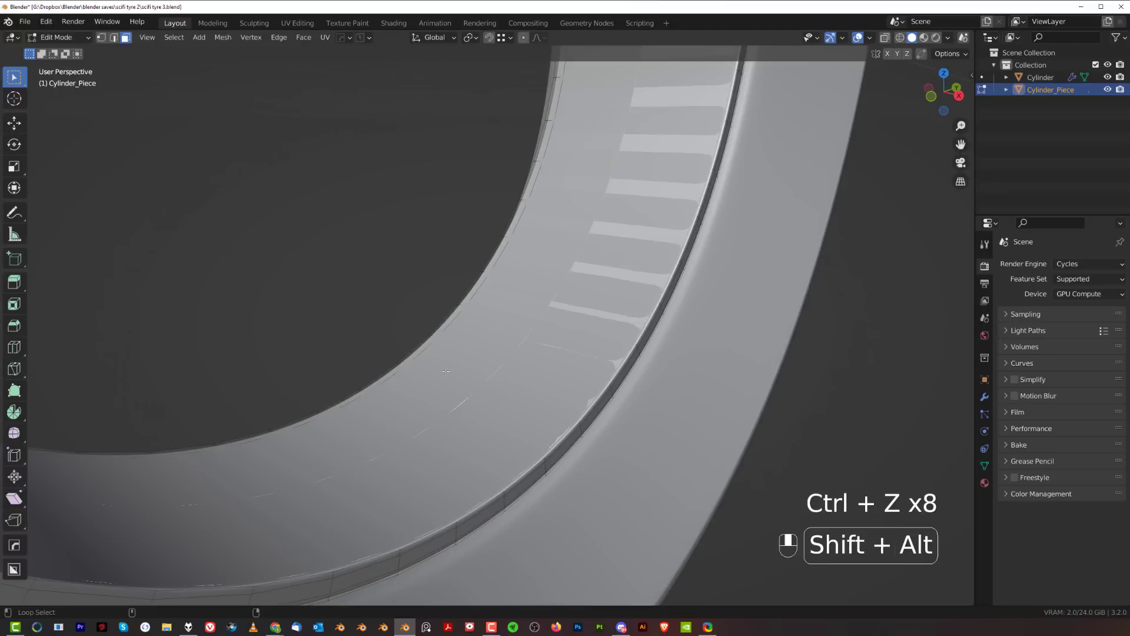
left_click(460, 386, "alt+shift")
middle_click_drag(592, 387, 564, 314, "shift")
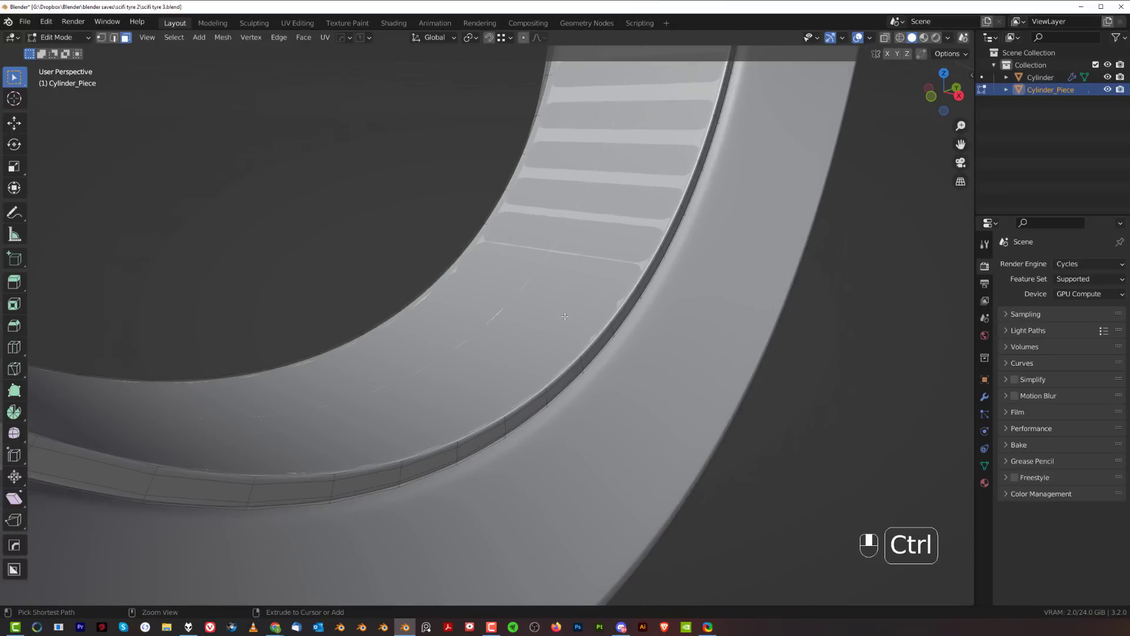
key("ctrl+KP_Add")
key("ctrl+KP_Add")
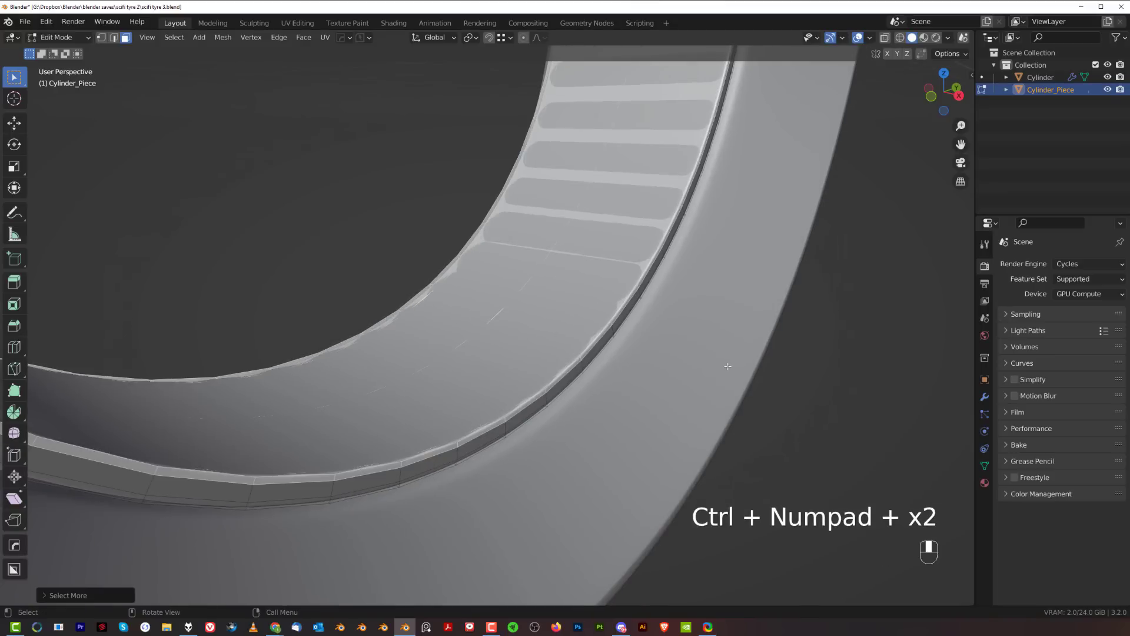
key("s")
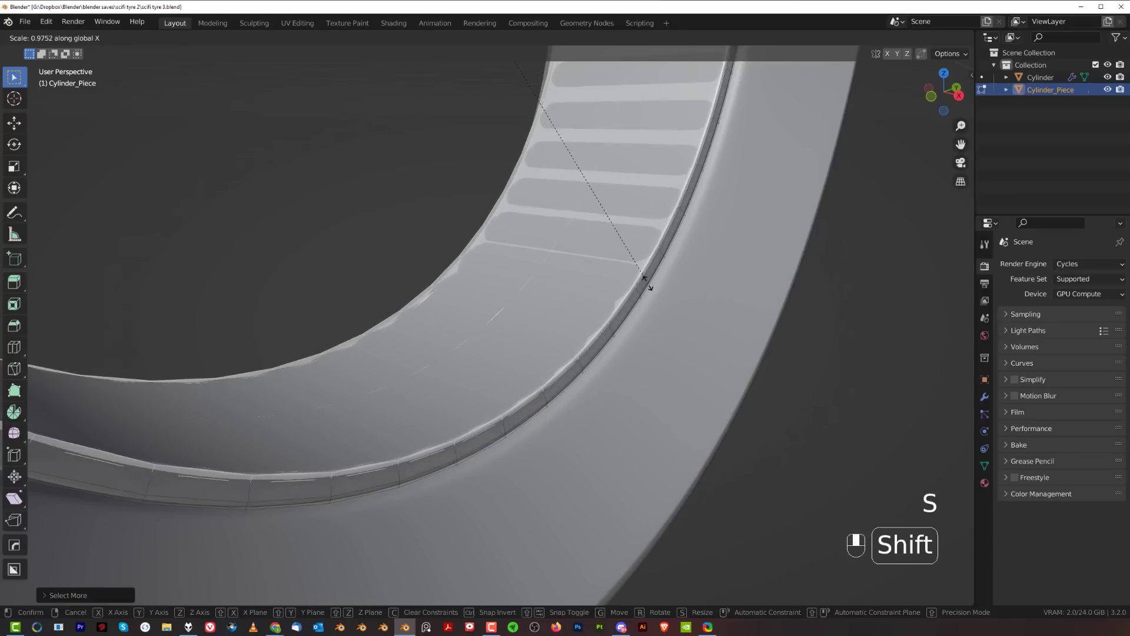
left_click(636, 275)
key("Tab")
left_click(657, 206)
scroll(818, 301, "down", 3)
left_click(817, 302)
scroll(683, 342, "down", 4)
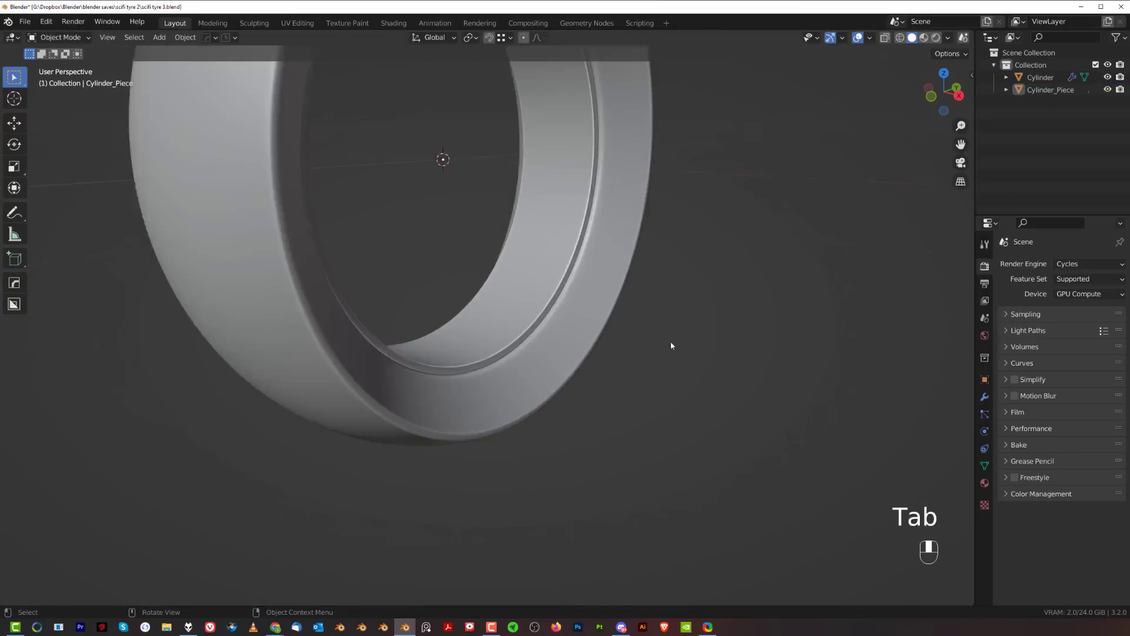
- Add a cylinder mesh at the wheel's centre in the Right Orthographic view and rotate it 90 degrees about Y
middle_click_drag(533, 323, 461, 295)
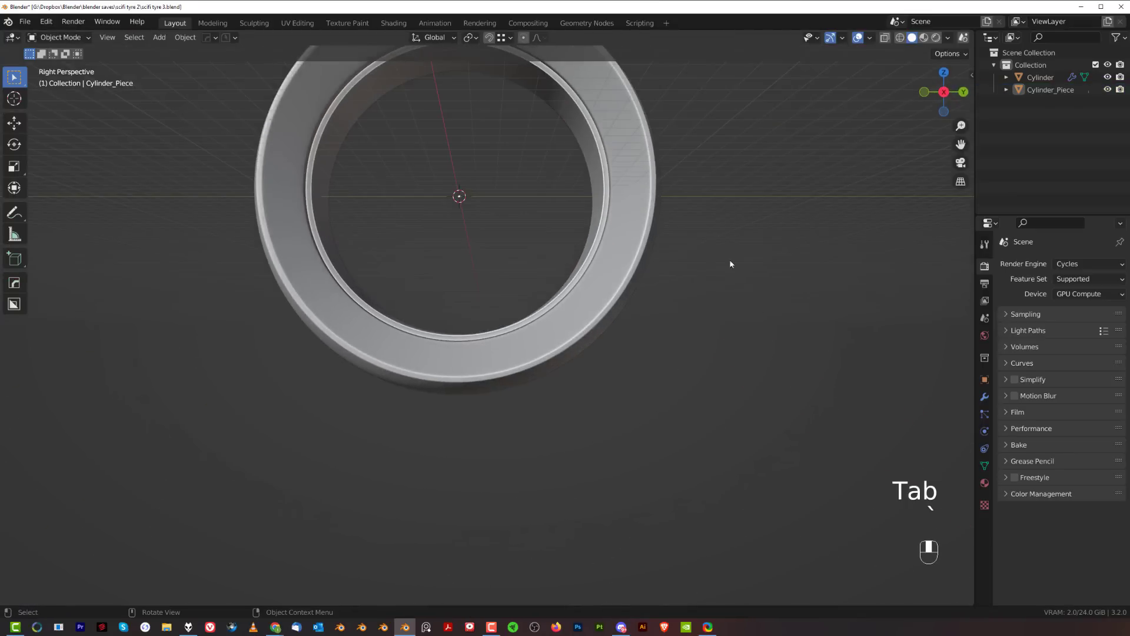
key("KP_5")
key("KP_5")
key("KP_5")
key("grave")
left_click(621, 332)
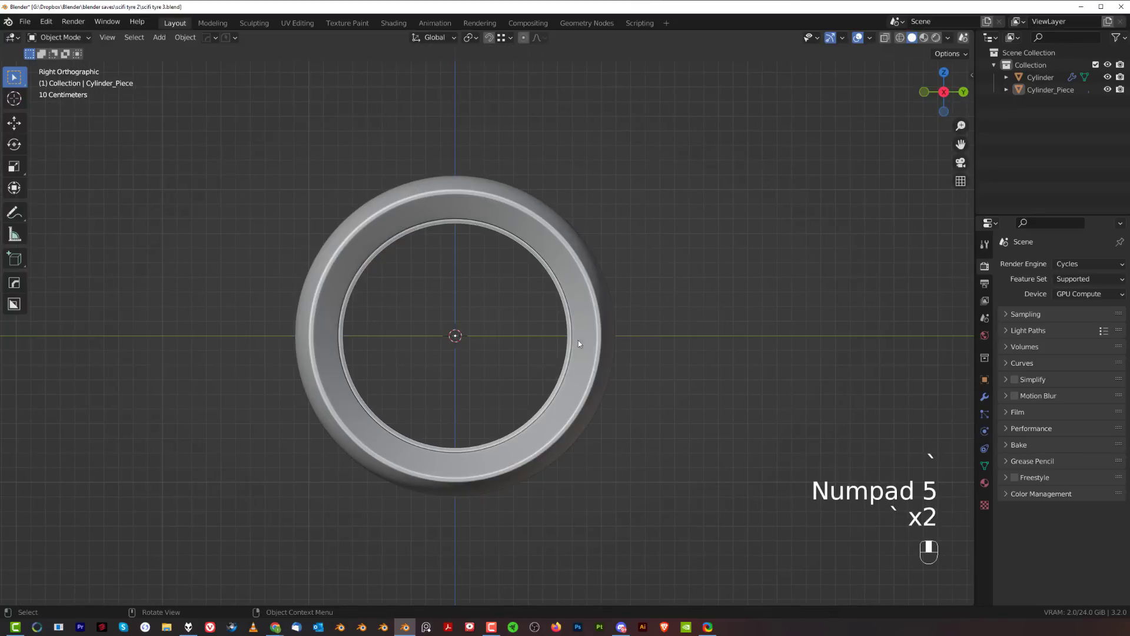
key("shift+a")
mouse_move(539, 347)
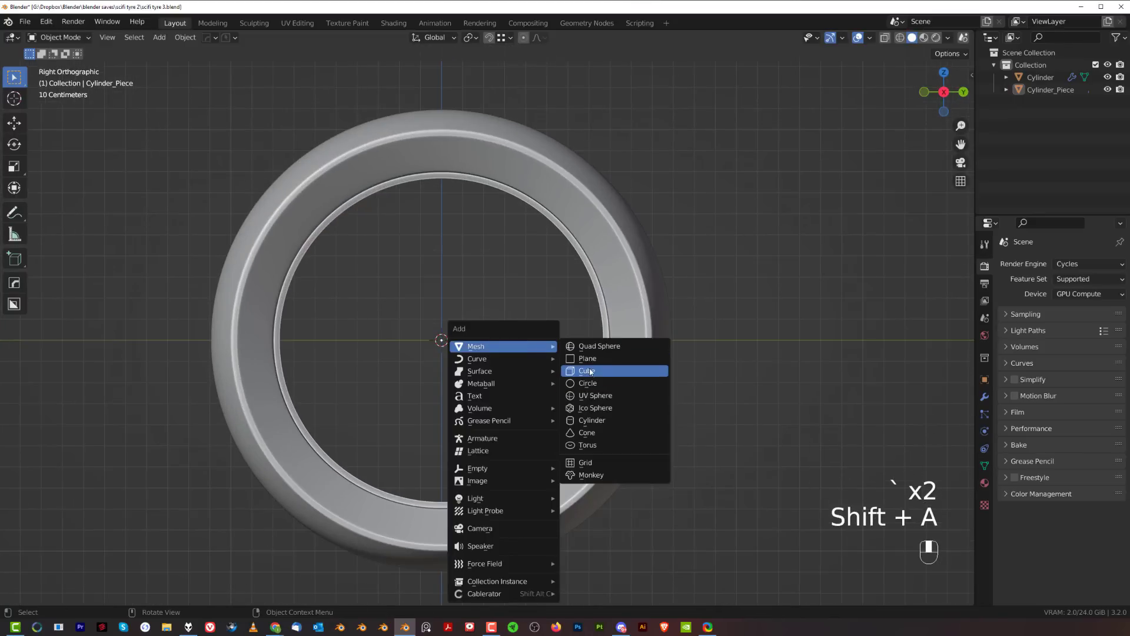
left_click(594, 420)
type("ry90")
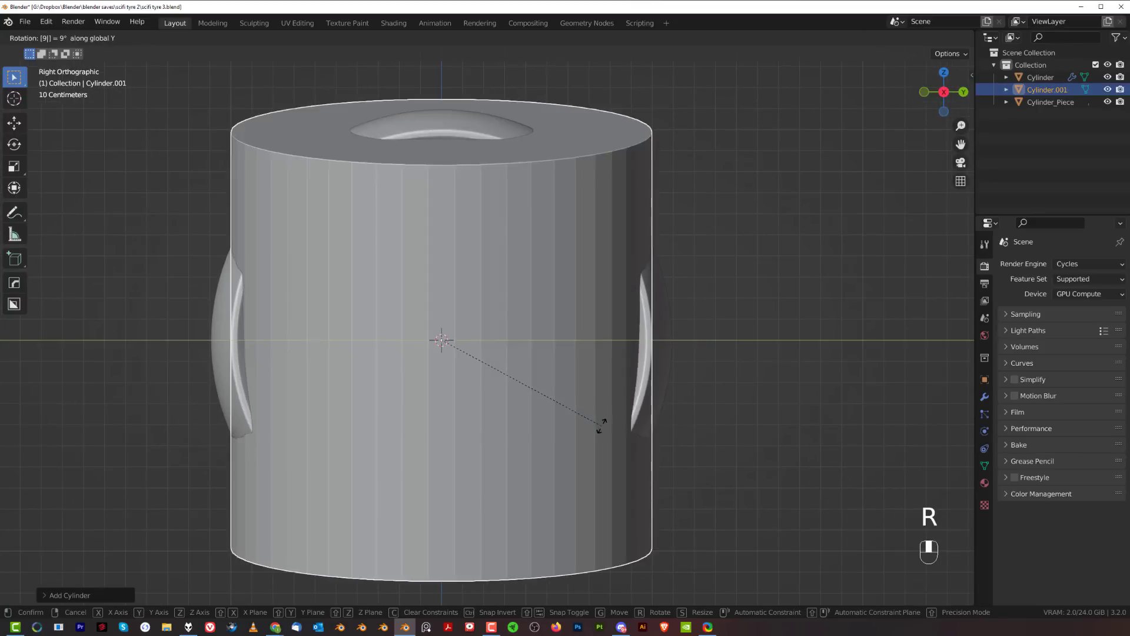
key("Return")
- Scale the new cylinder down uniformly to a small central hub about one third of the band's opening in diameter
key("s")
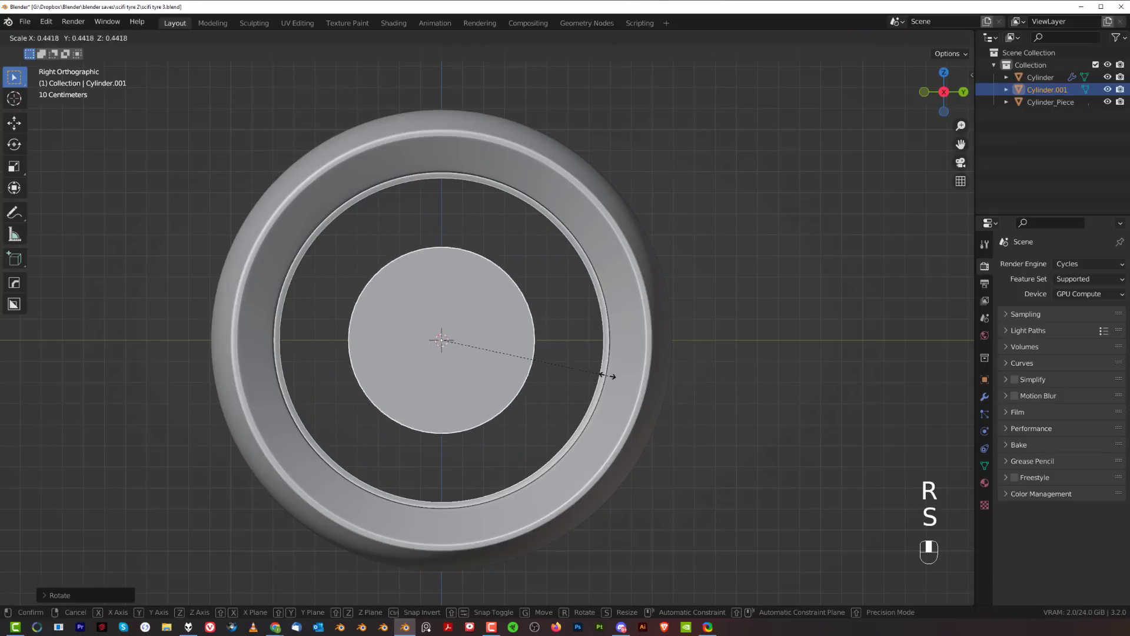
left_click(540, 368)
middle_click_drag(501, 373, 524, 379)
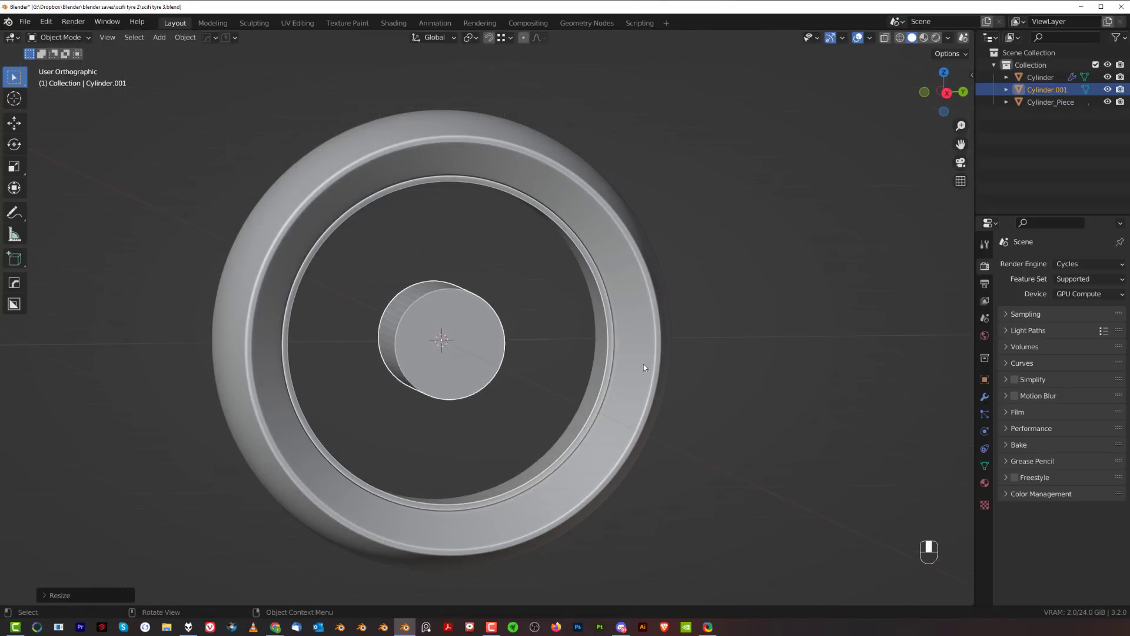
key("grave")
left_click(741, 335)
key("grave")
left_click(974, 308)
key("s")
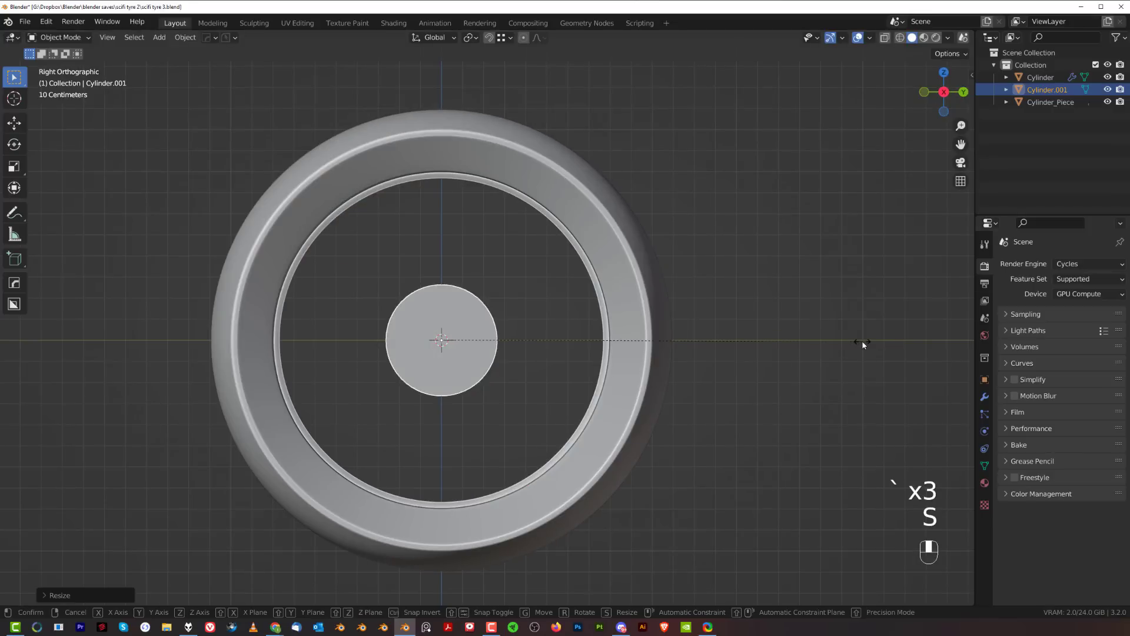
left_click(848, 343)
middle_click_drag(549, 373, 570, 383)
key("KP_5")
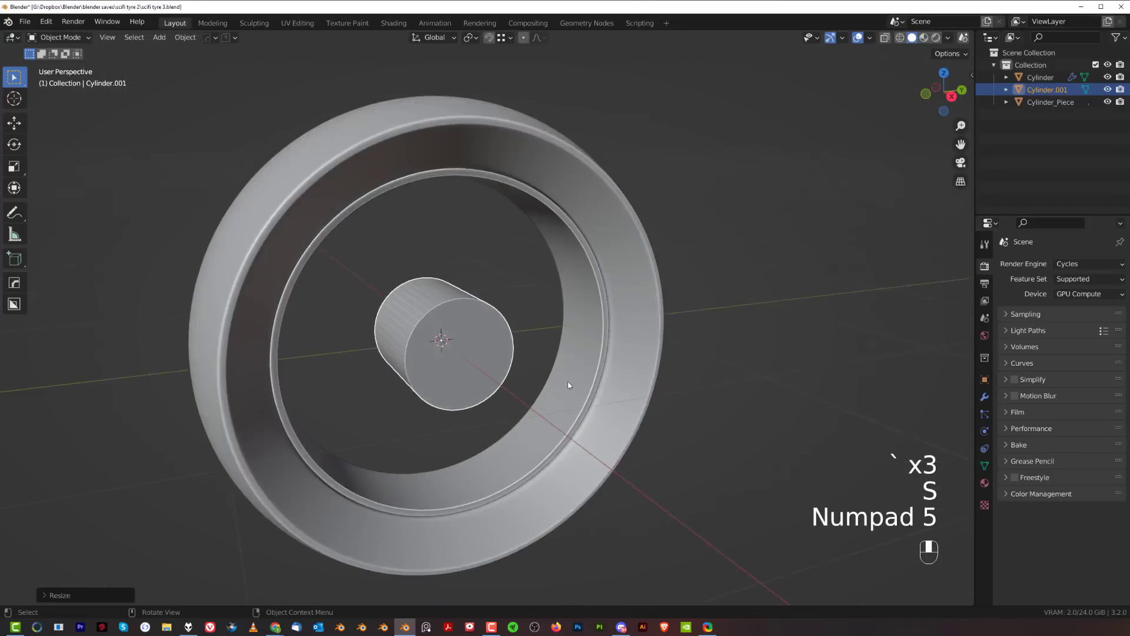
scroll(570, 383, "up", 1)
key("s")
left_click(827, 377)
- Check the hub from the back and side, and adjust its length by scaling it along X only
key("grave")
left_click(956, 270)
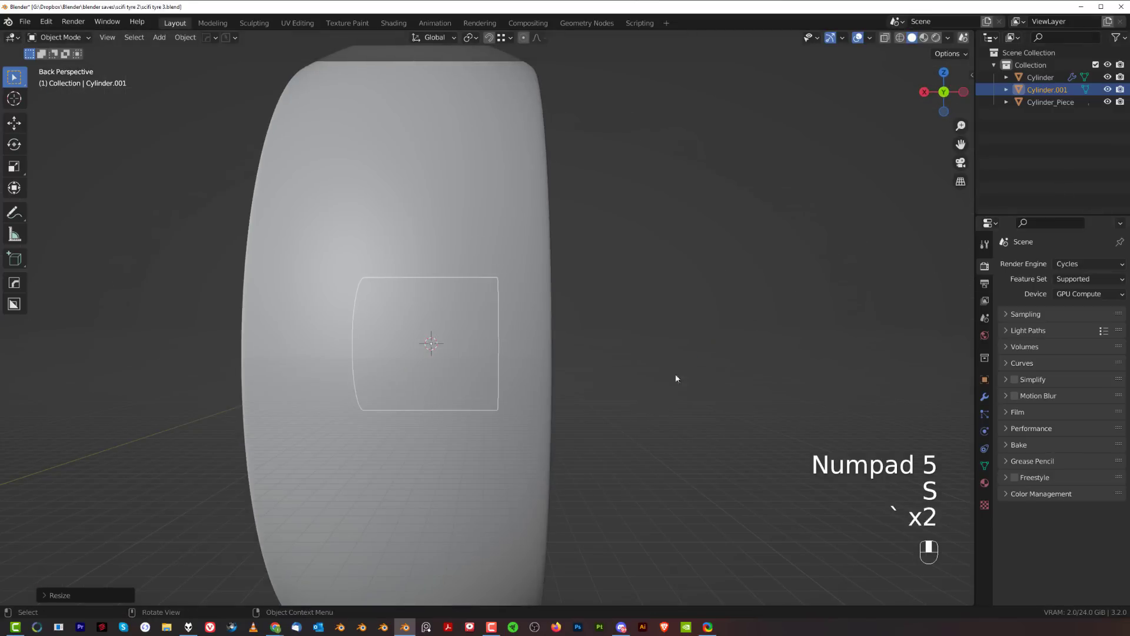
key("grave")
left_click(771, 306)
key("KP_5")
key("grave")
left_click(916, 318)
key("s")
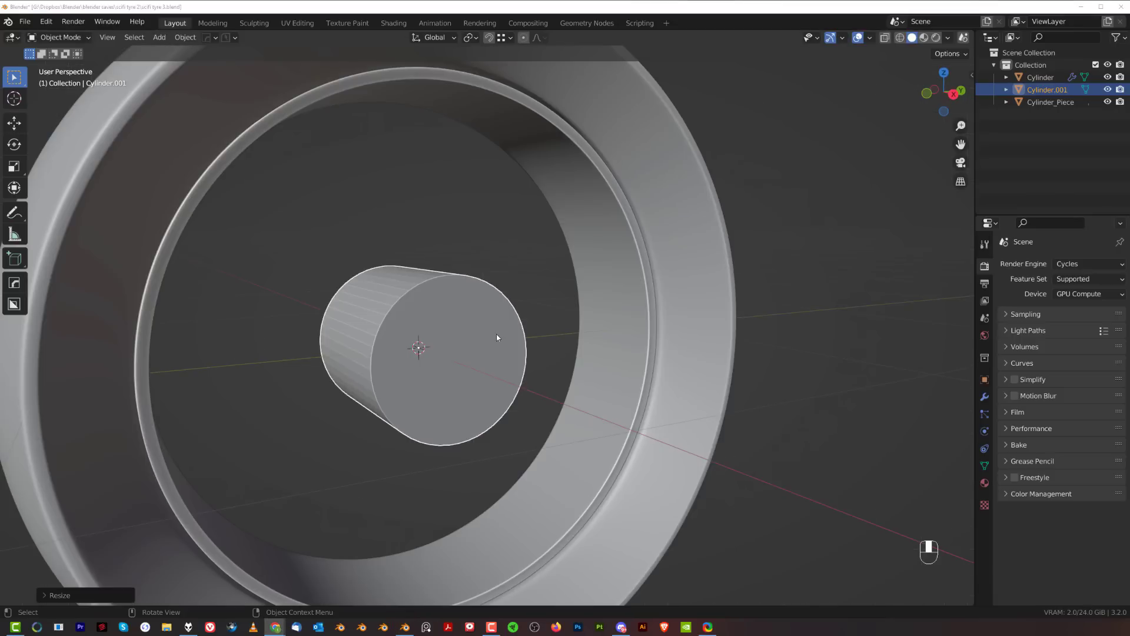
middle_click_drag(496, 338, 545, 359)
scroll(700, 389, "down", 3)
key("s")
key("x")
left_click(717, 385)
- Extrude the hub's front end face in place, scale it outward to about 1.4, and extrude it forward into a thin flange
scroll(545, 359, "up", 4)
key("Tab")
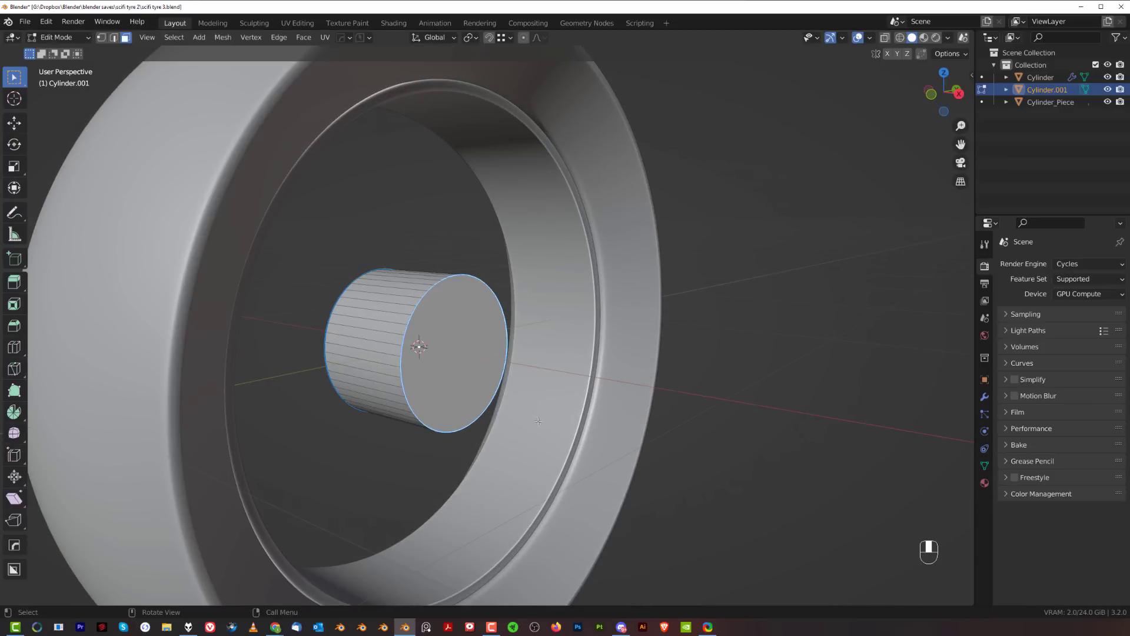
key("e")
right_click(666, 331)
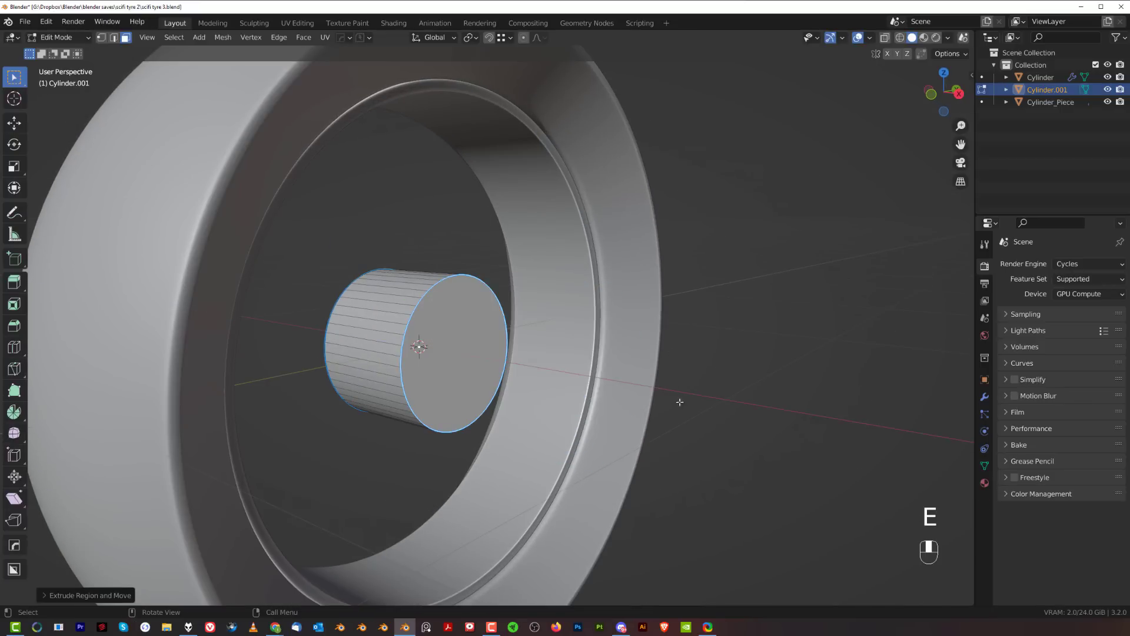
key("s")
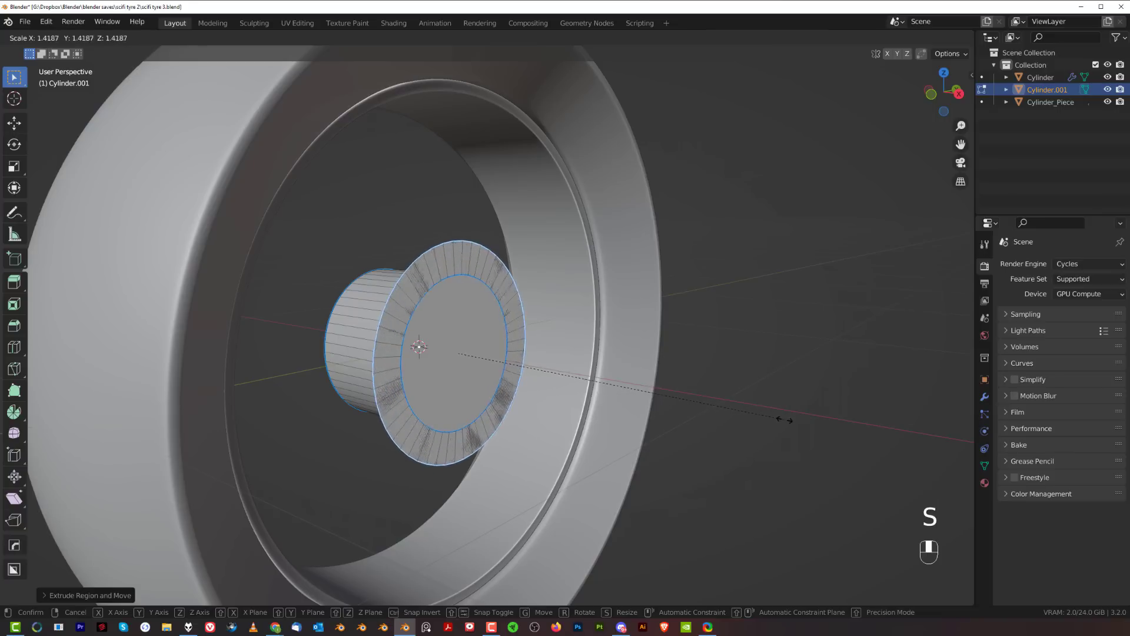
left_click(792, 420)
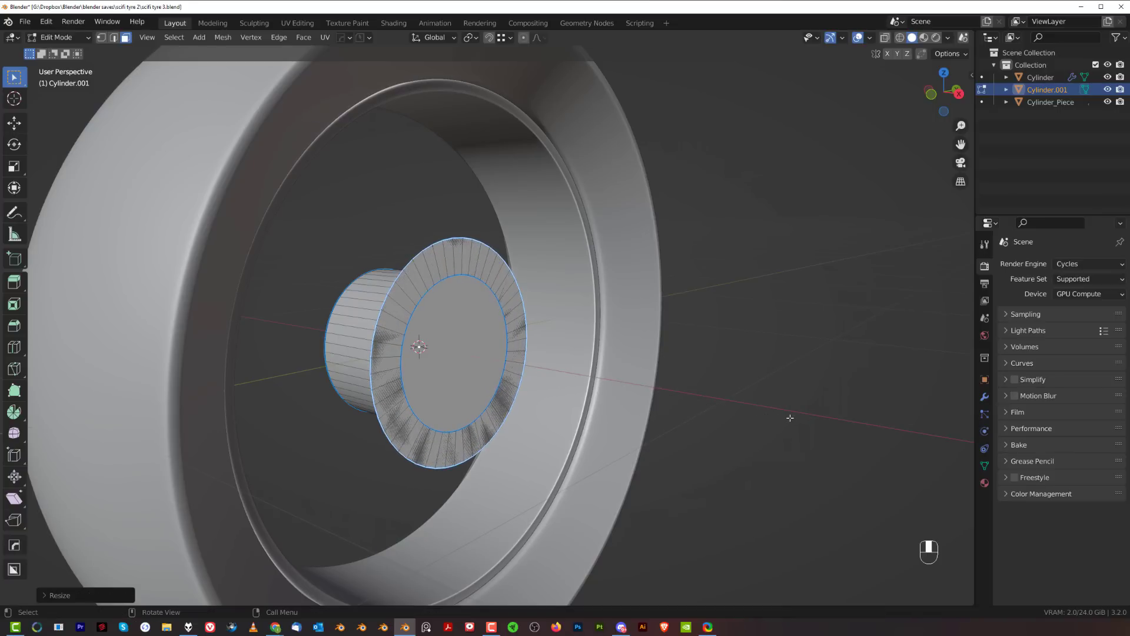
key("e")
left_click(806, 423)
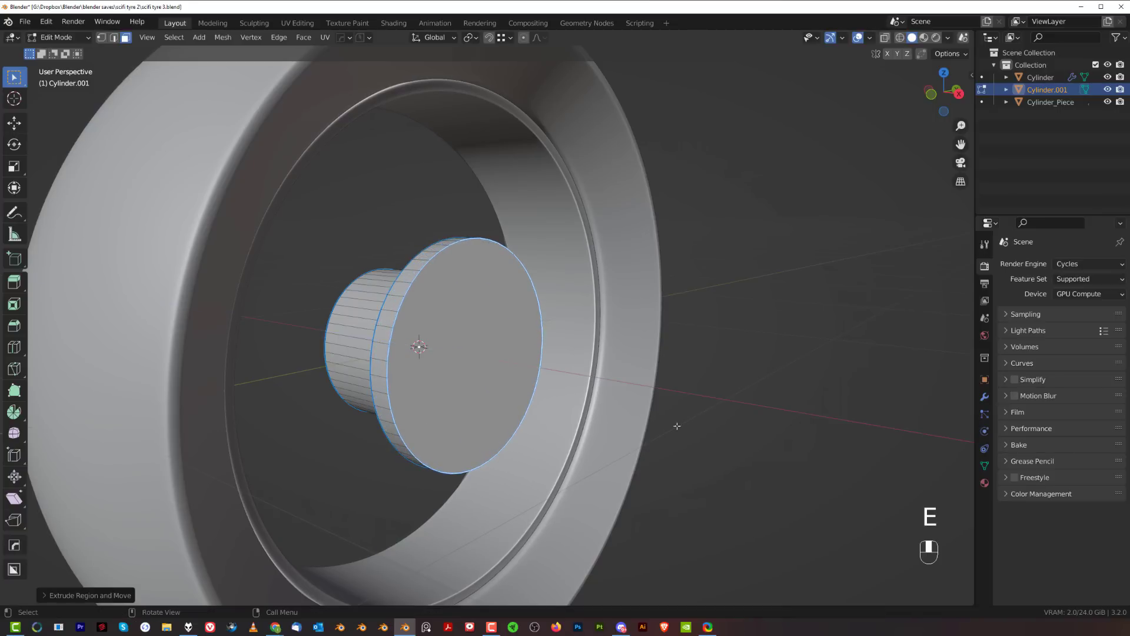
- Inset the flange's front face and extrude the inner face back into the hub to form a round central hole
middle_click_drag(671, 422, 495, 414)
key("i")
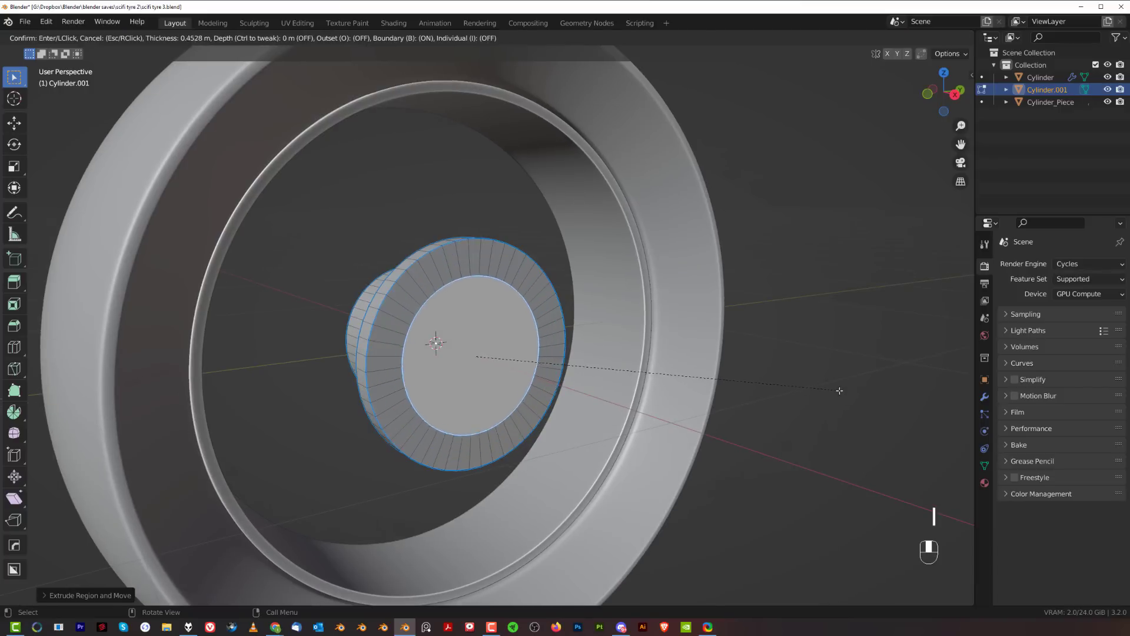
left_click(688, 406)
middle_click_drag(687, 406, 730, 396)
key("e")
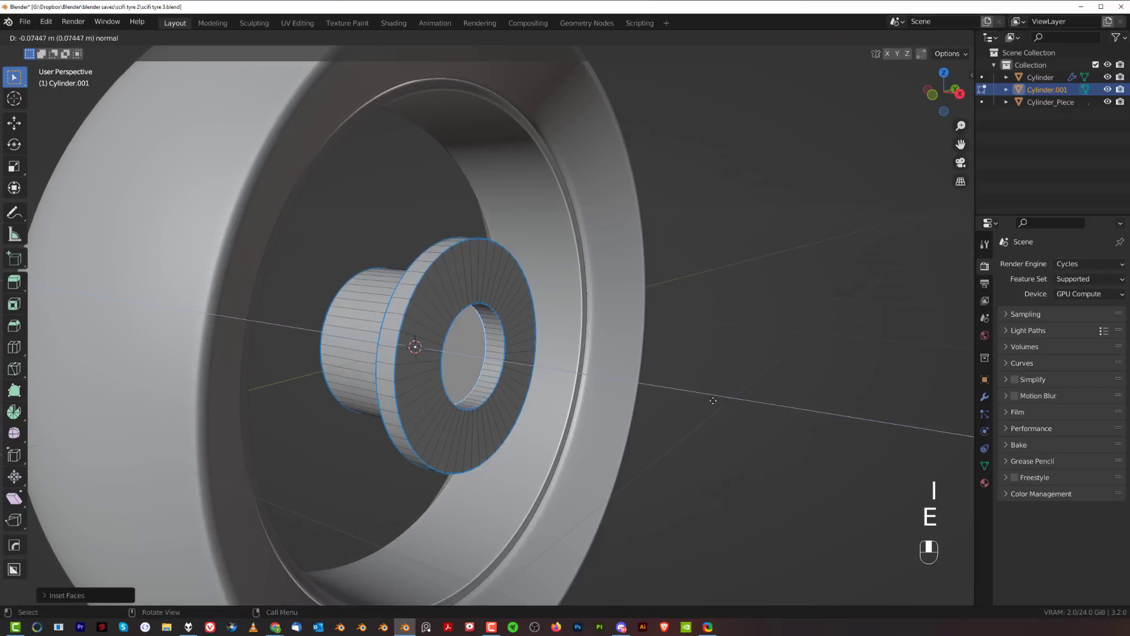
left_click(659, 397)
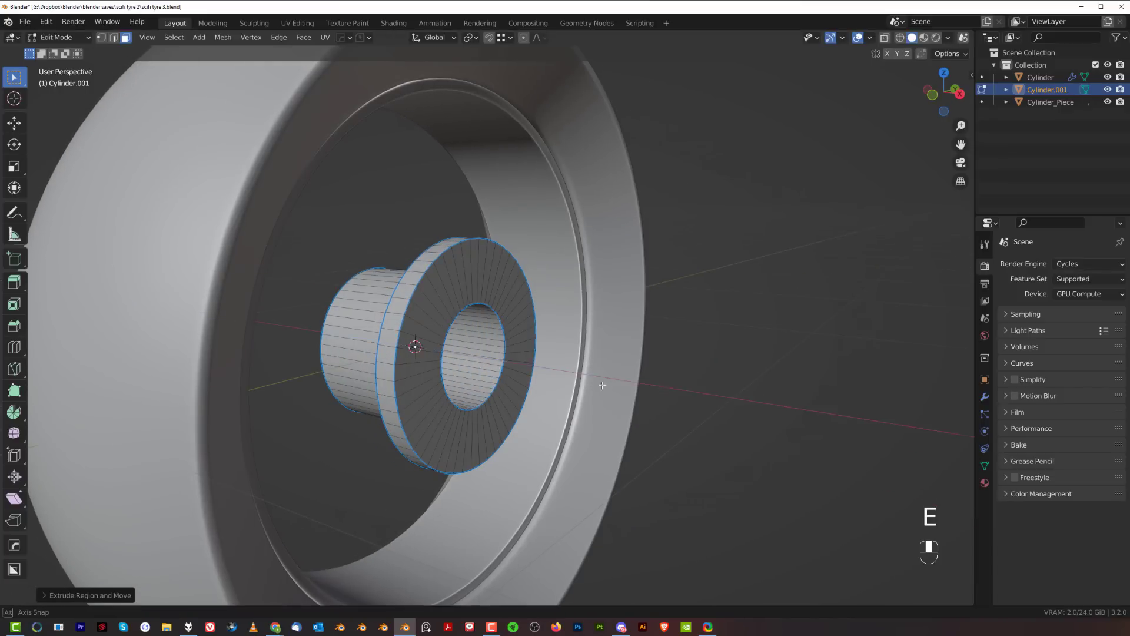
- Adjust the depth of the hole's end face along X and mirror the flanged half so the hole runs through the hub
middle_click_drag(660, 396, 597, 391)
key("g")
key("x")
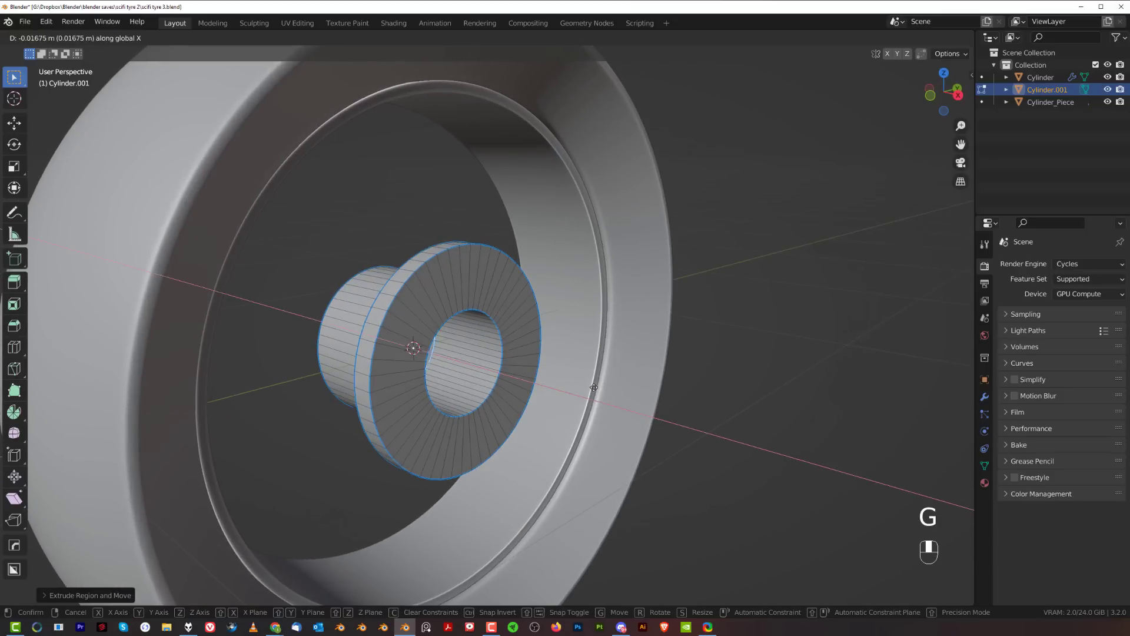
left_click(580, 381)
scroll(577, 381, "down", 2)
middle_click_drag(507, 380, 293, 389)
scroll(495, 400, "up", 1)
key("Tab")
scroll(555, 539, "up", 2)
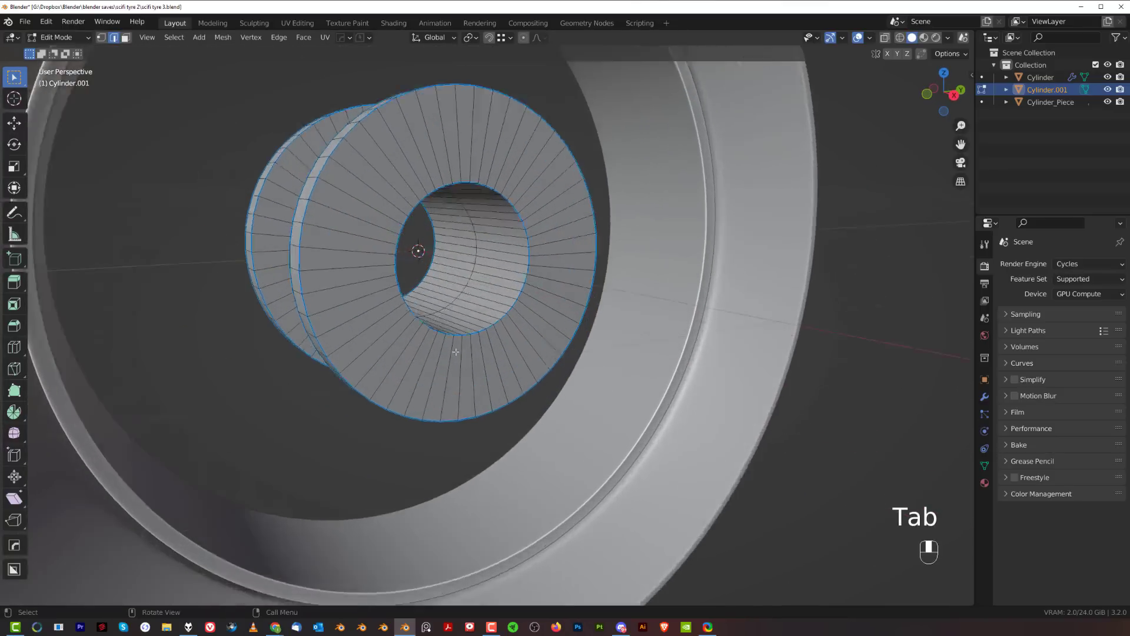
- Apply the hub's object scale and bevel the front edge loop of its hole about 0.0192 m wide with one segment
scroll(455, 352, "up", 5)
key("ctrl+b")
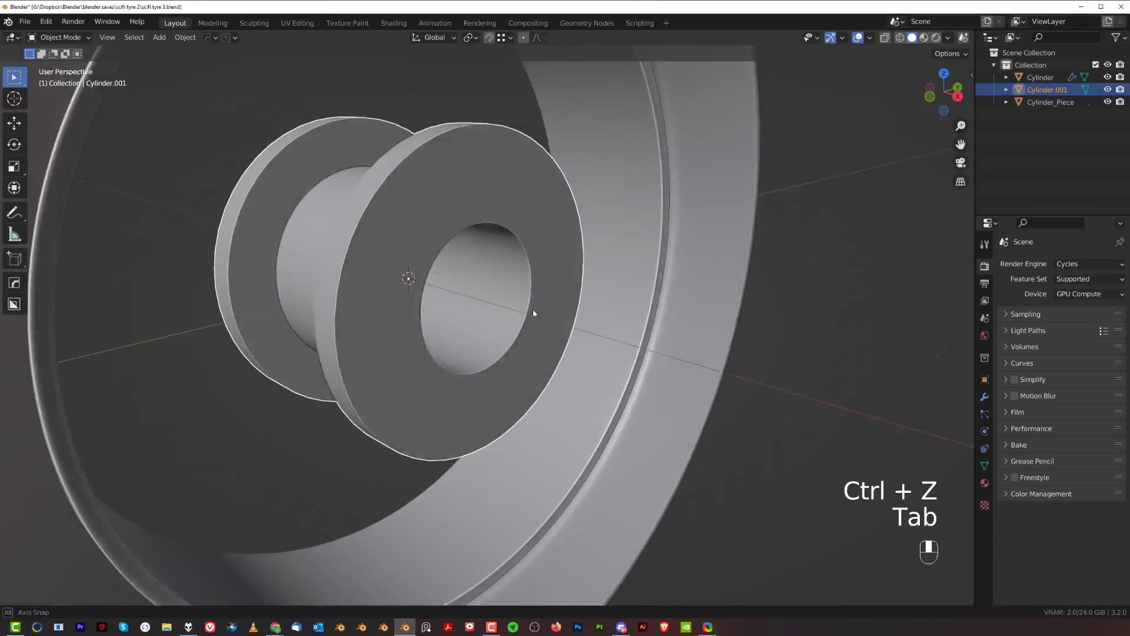
scroll(534, 313, "up", 2)
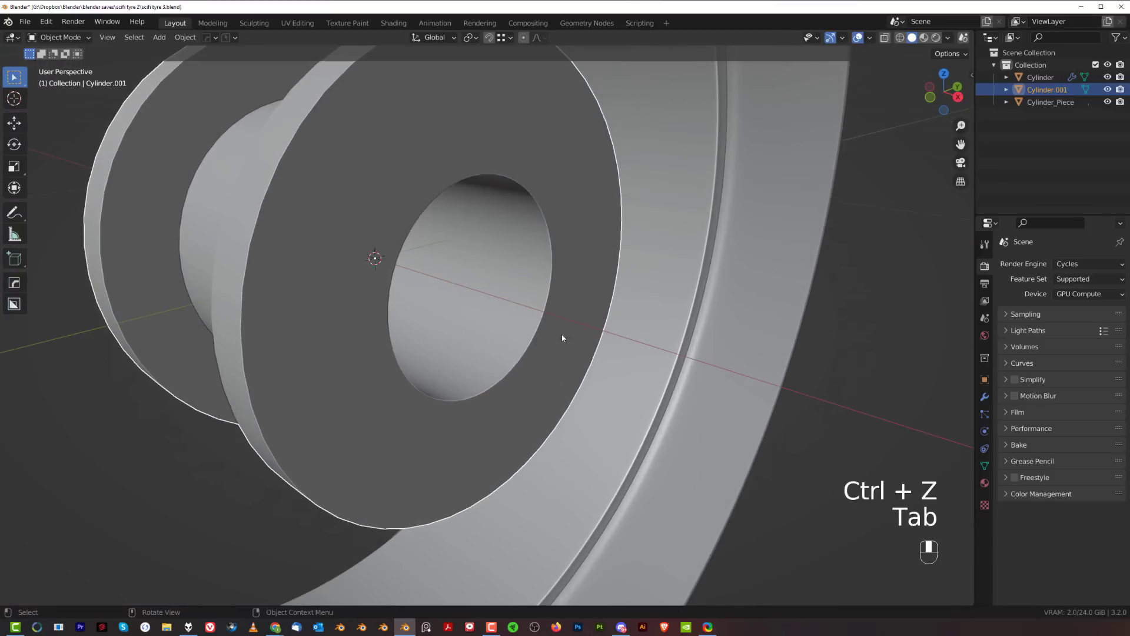
key("ctrl+a")
left_click(575, 353)
key("Tab")
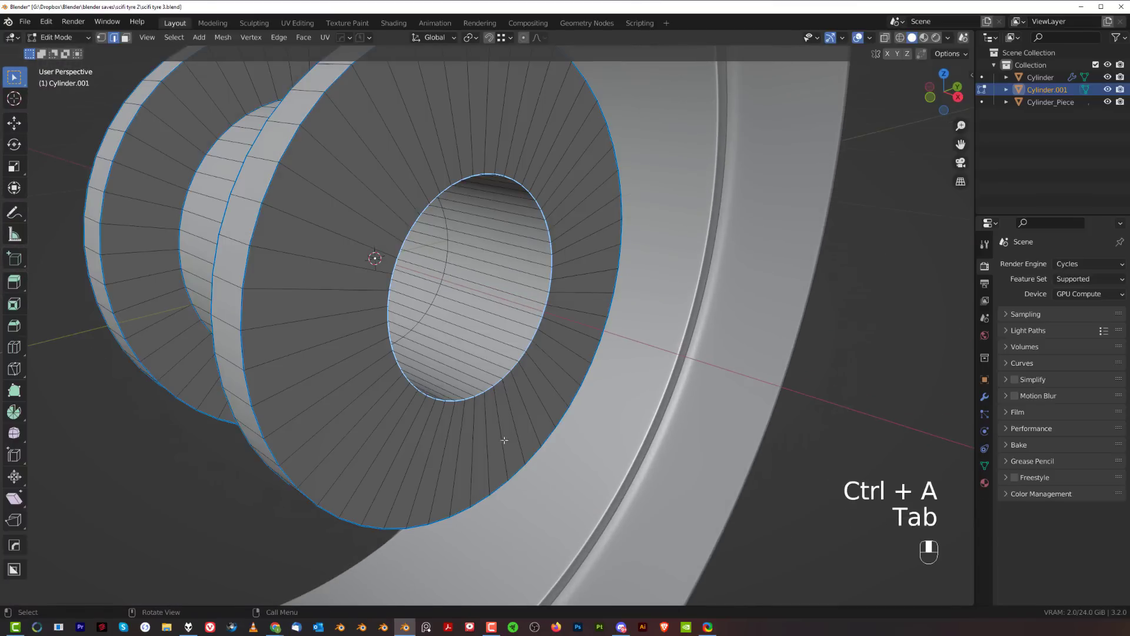
key("ctrl+b")
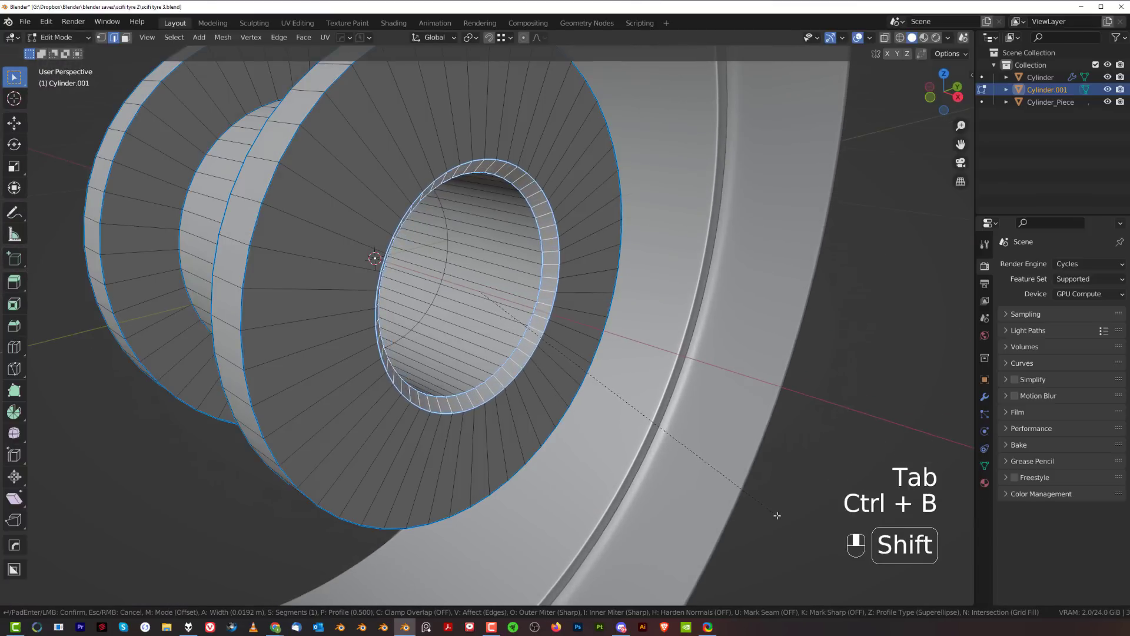
left_click(778, 515)
- Bevel the front outer edge loop of the hub's flange with a narrow single-segment bevel
scroll(588, 425, "down", 4)
middle_click_drag(543, 406, 500, 419)
scroll(500, 419, "up", 2)
left_click(544, 482, "alt")
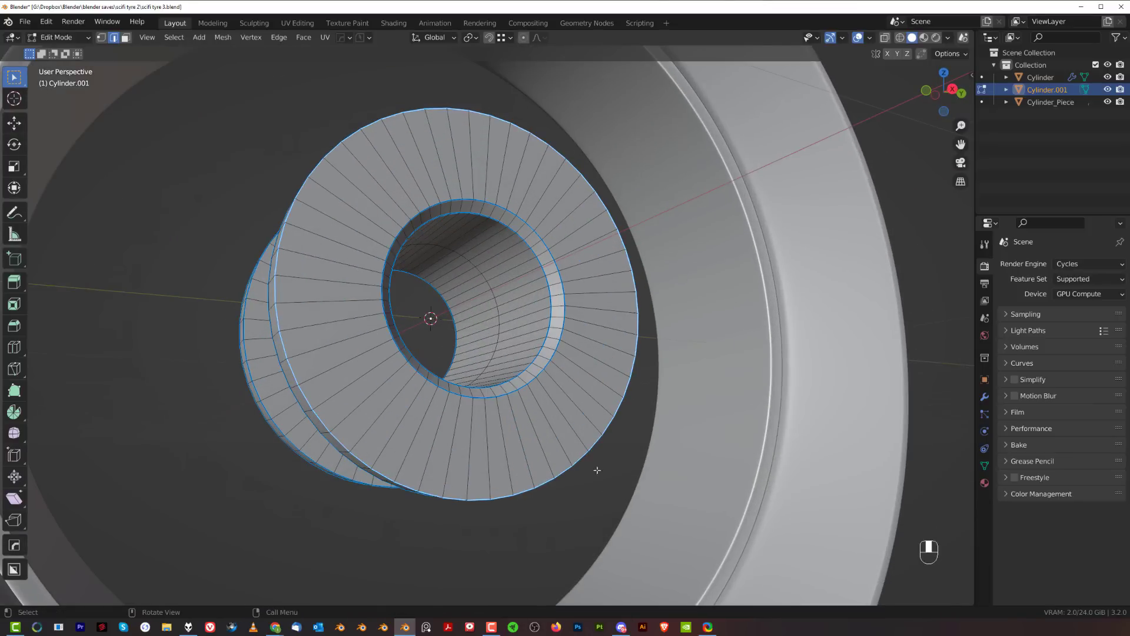
key("ctrl+b")
left_click(647, 490, "shift")
- Bevel the rear outer edge loop of the same flange with one segment and return to Object Mode
middle_click_drag(647, 490, 400, 269)
left_click(517, 237, "alt")
key("ctrl+b")
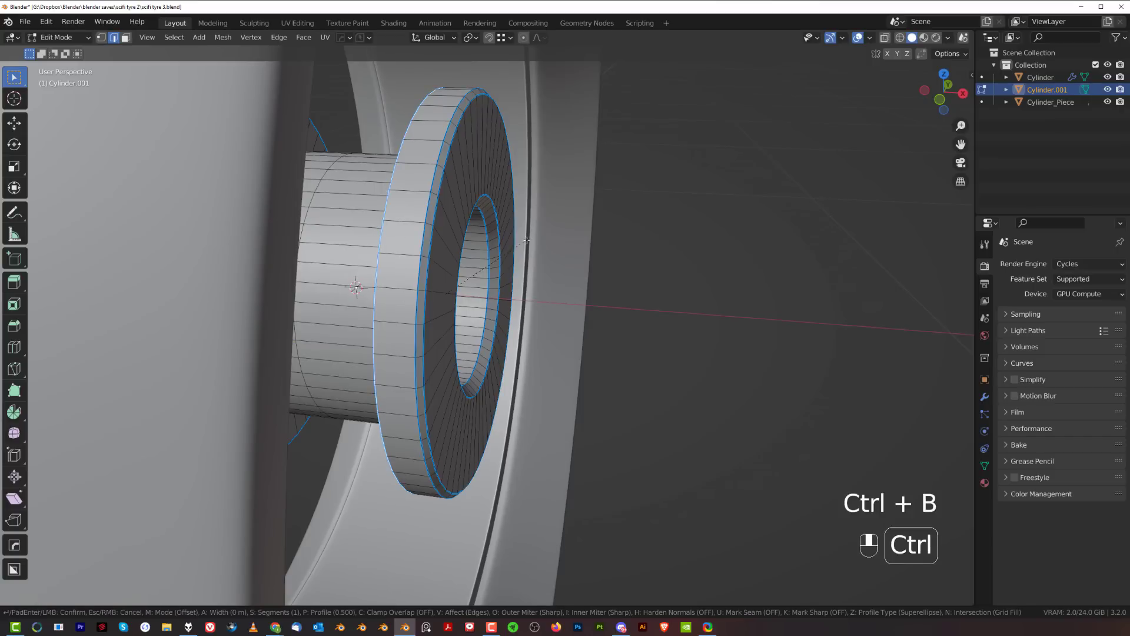
left_click(580, 273)
key("Tab")
- Cut a small 32-sided circular hole through the hub's flange above the central bore with BoxCutter in right orthographic view, keeping the cutter live
middle_click_drag(580, 274, 530, 256)
key("KP_5")
scroll(442, 343, "up", 4)
middle_click_drag(398, 265, 534, 299, "shift")
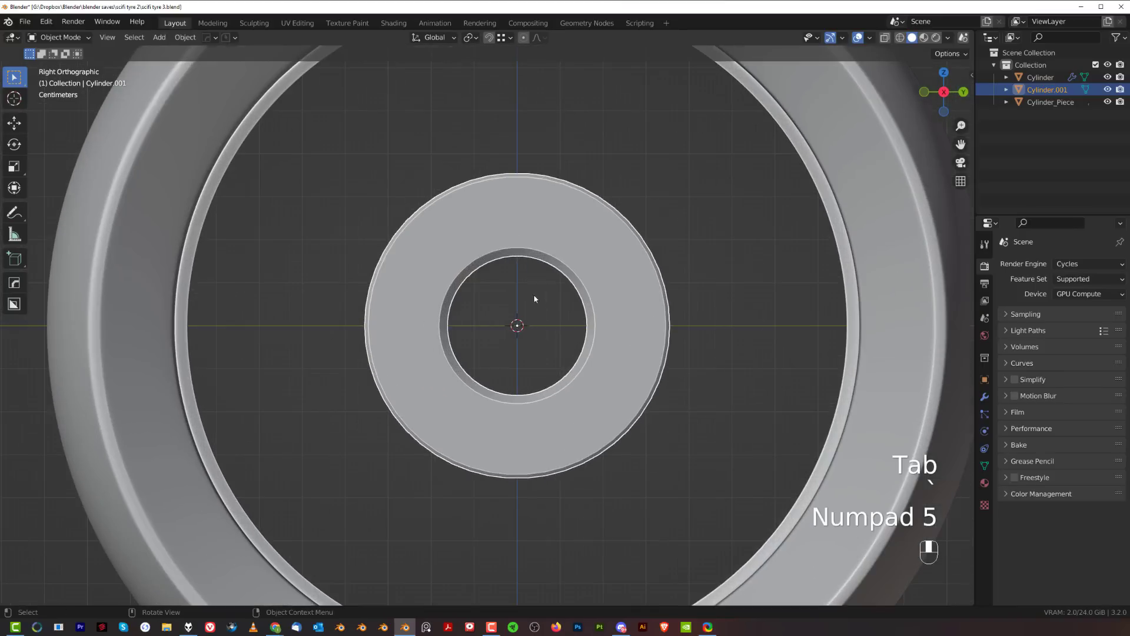
middle_click_drag(459, 496, 504, 348, "shift")
scroll(422, 203, "up", 2)
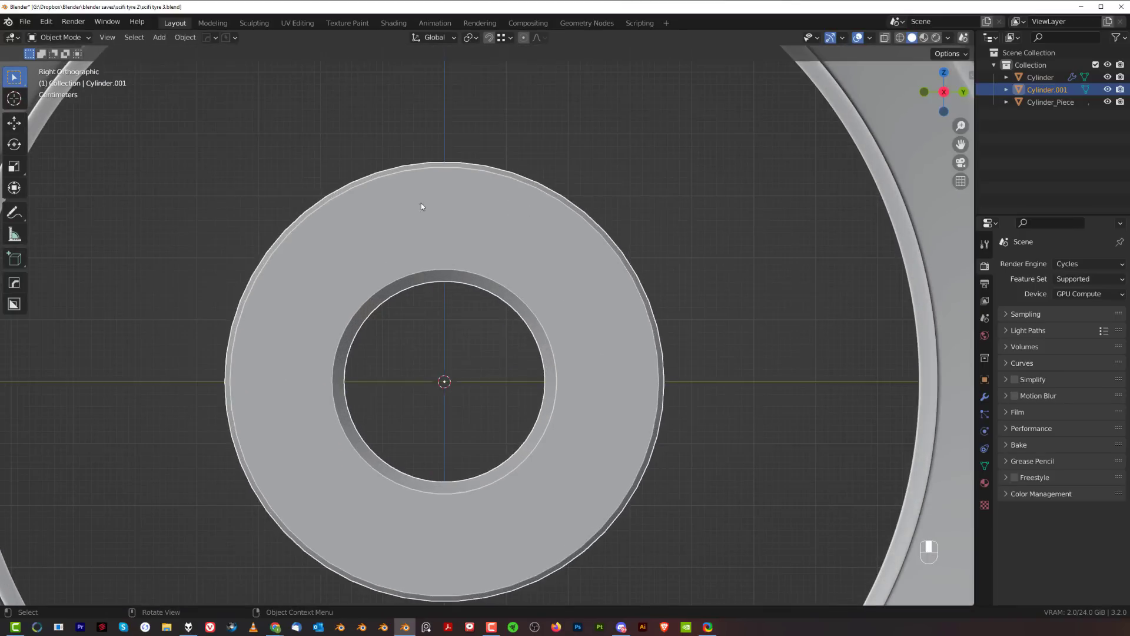
middle_click_drag(460, 293, 489, 350, "shift")
scroll(446, 240, "up", 2)
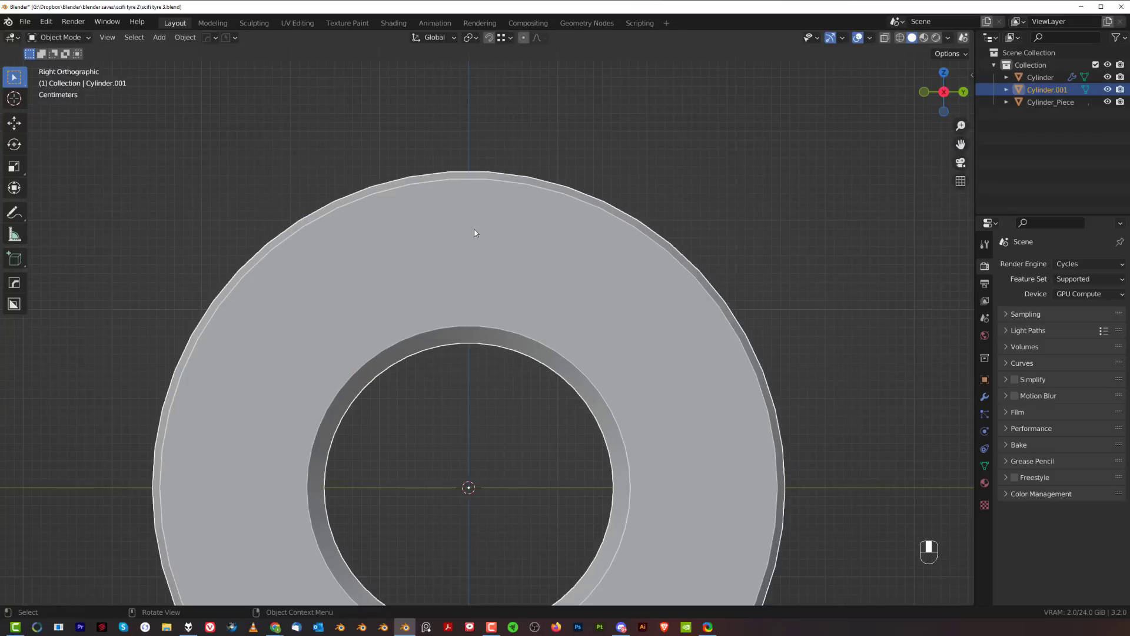
key("d")
key("alt+w")
key("d")
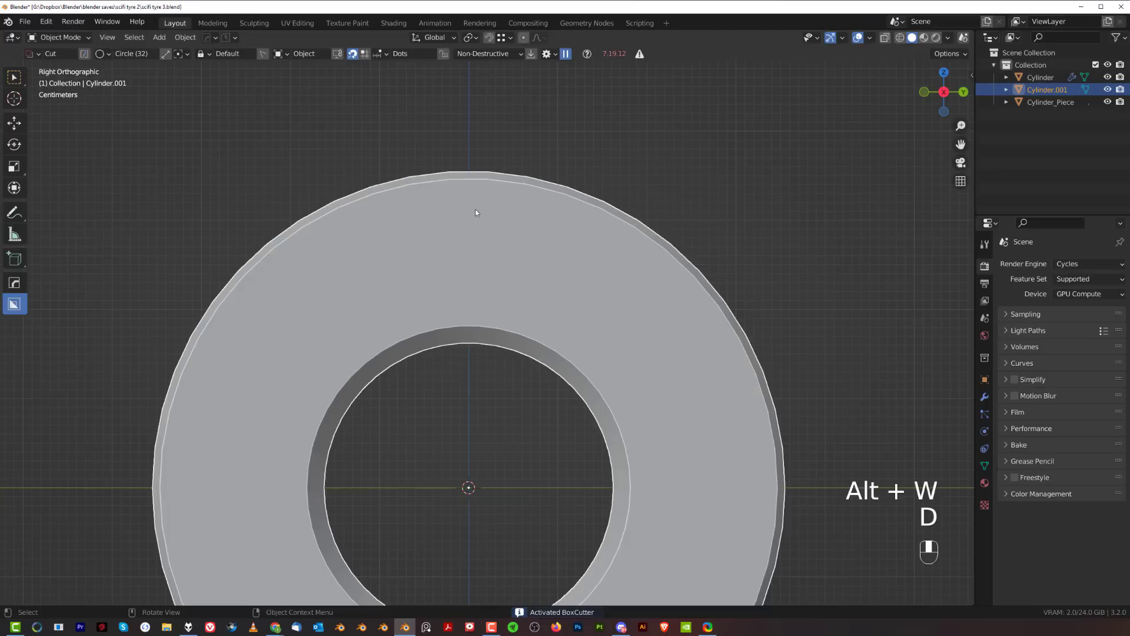
key("ctrl")
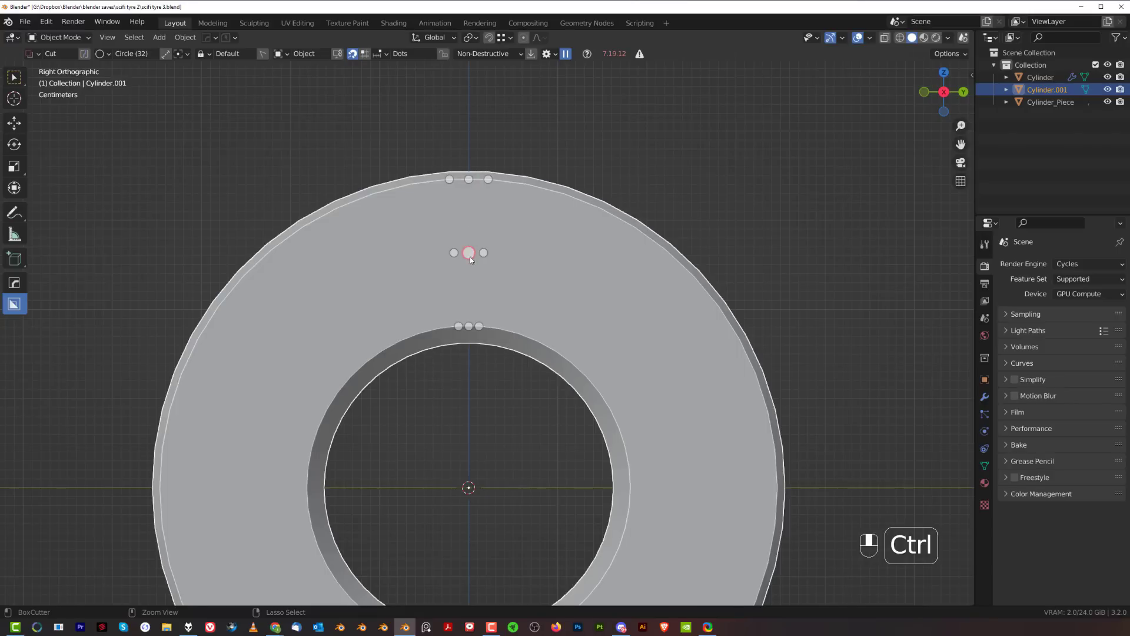
left_click_drag(468, 254, 483, 274, "ctrl")
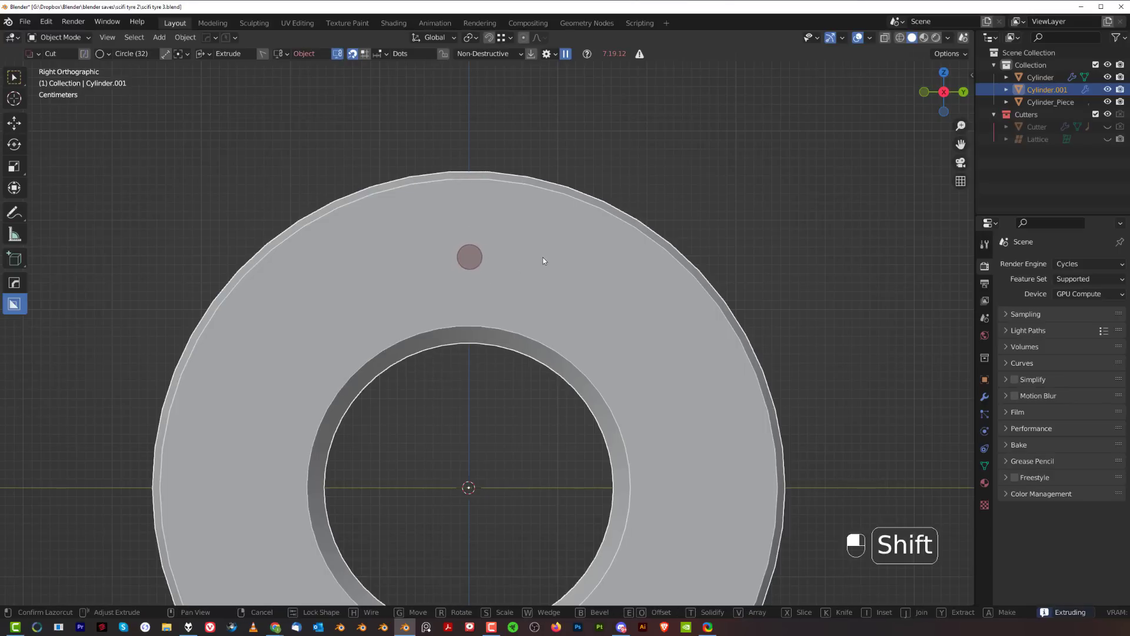
left_click(532, 268, "shift")
- Duplicate the round cutter's mesh in Edit Mode, placing the copy just above and beside the original to pair the holes
key("Tab")
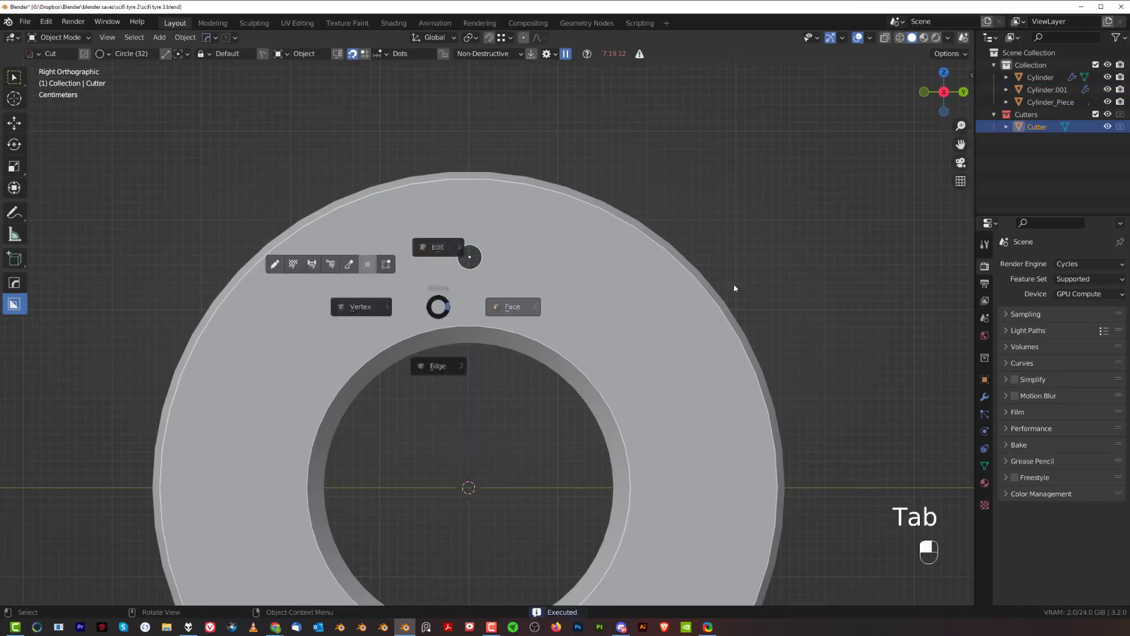
key("shift+d")
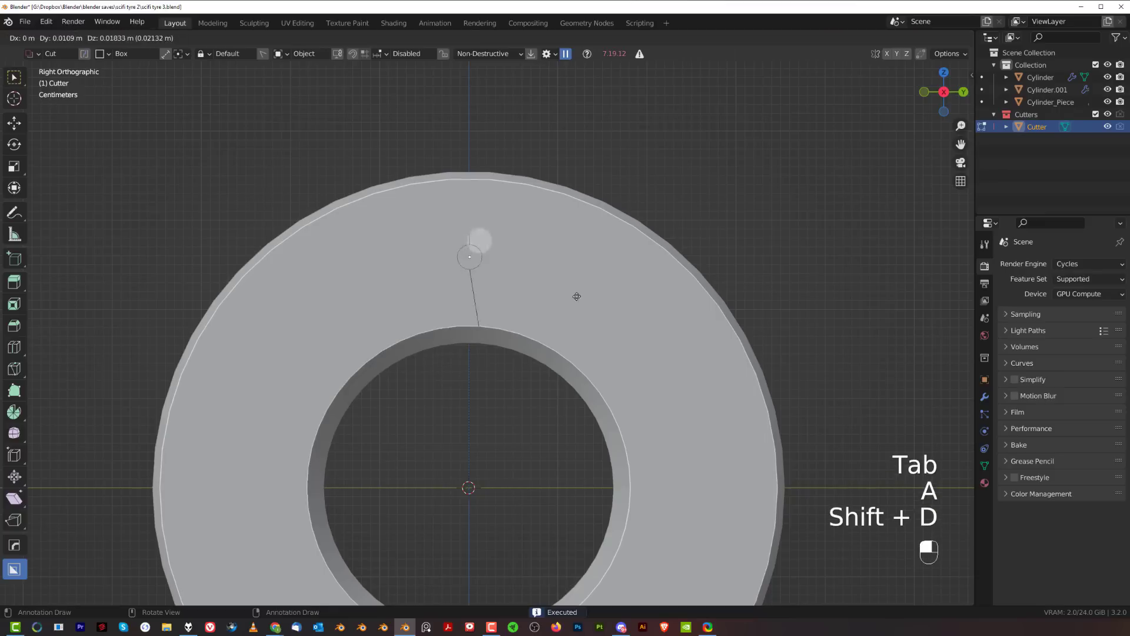
left_click(522, 349)
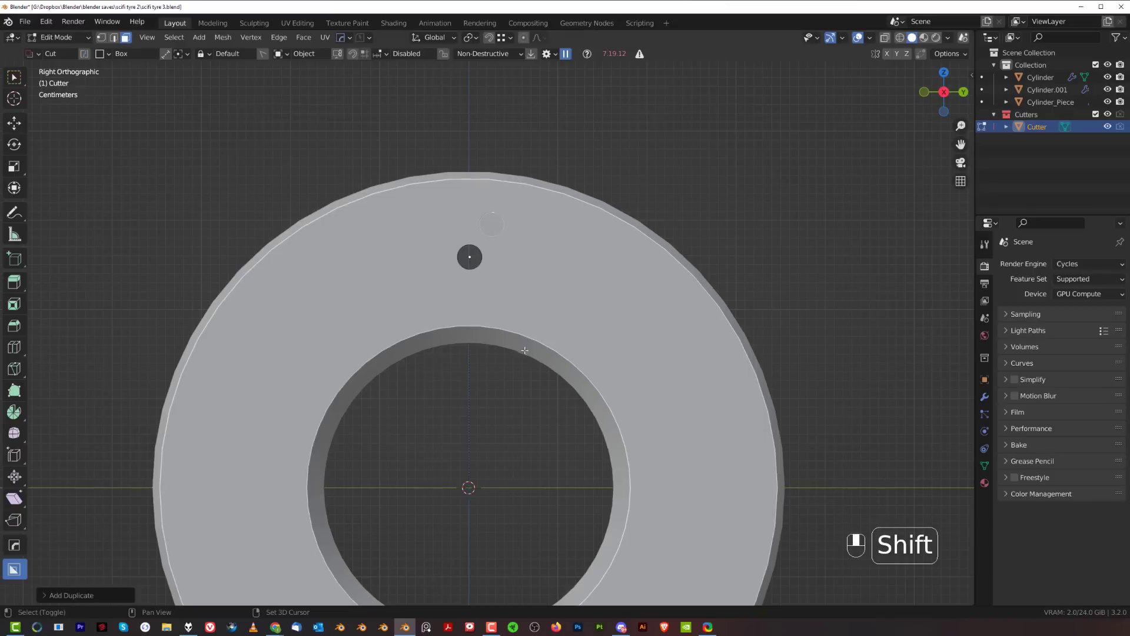
key("Tab")
- Move the pair of hole cutters up along global Z, closer to the flange's outer rim
scroll(546, 356, "down", 2)
scroll(546, 355, "up", 2)
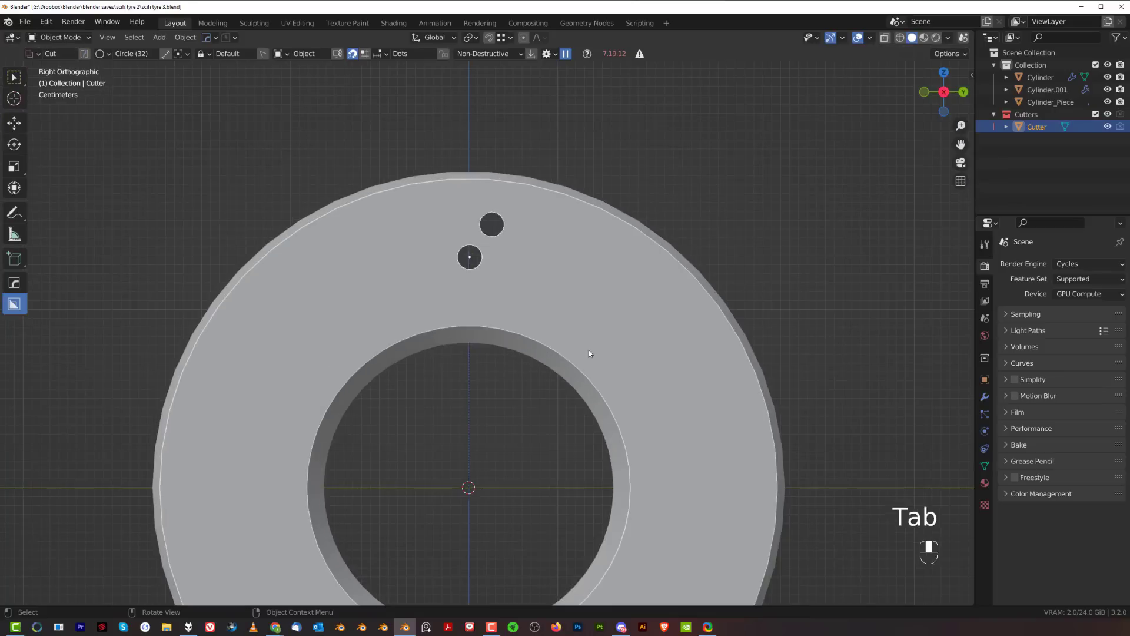
key("g")
middle_click(591, 338)
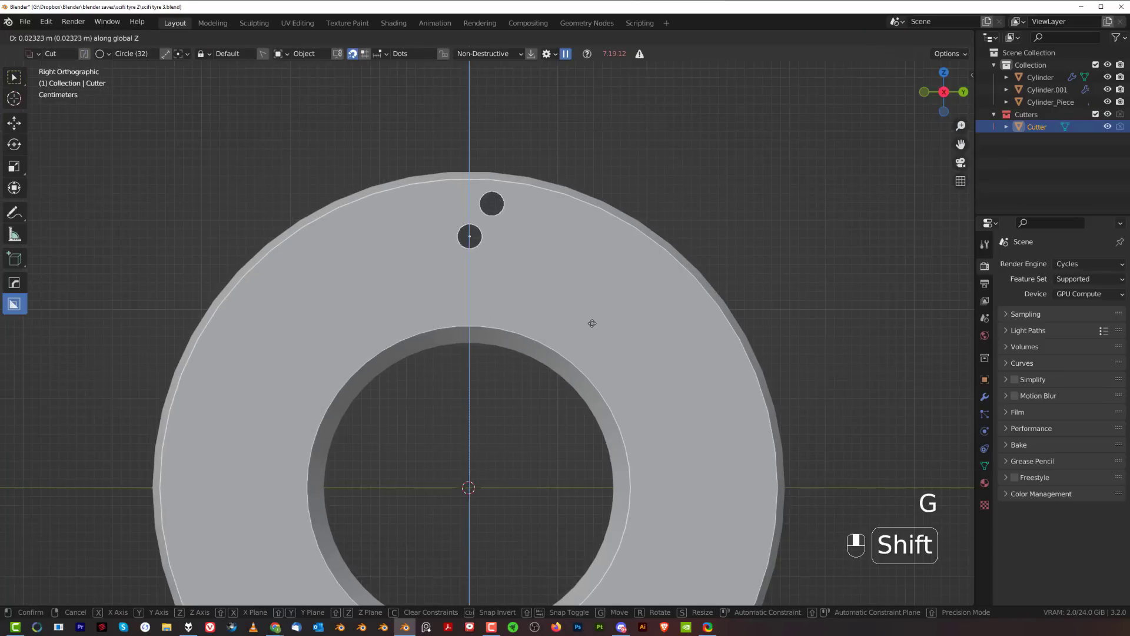
left_click(600, 294)
- Set the pivot point to the 3D cursor and rotate the duplicated cutter cylinder about 2.19° around the hub's centre
middle_click_drag(522, 281, 494, 290, "shift")
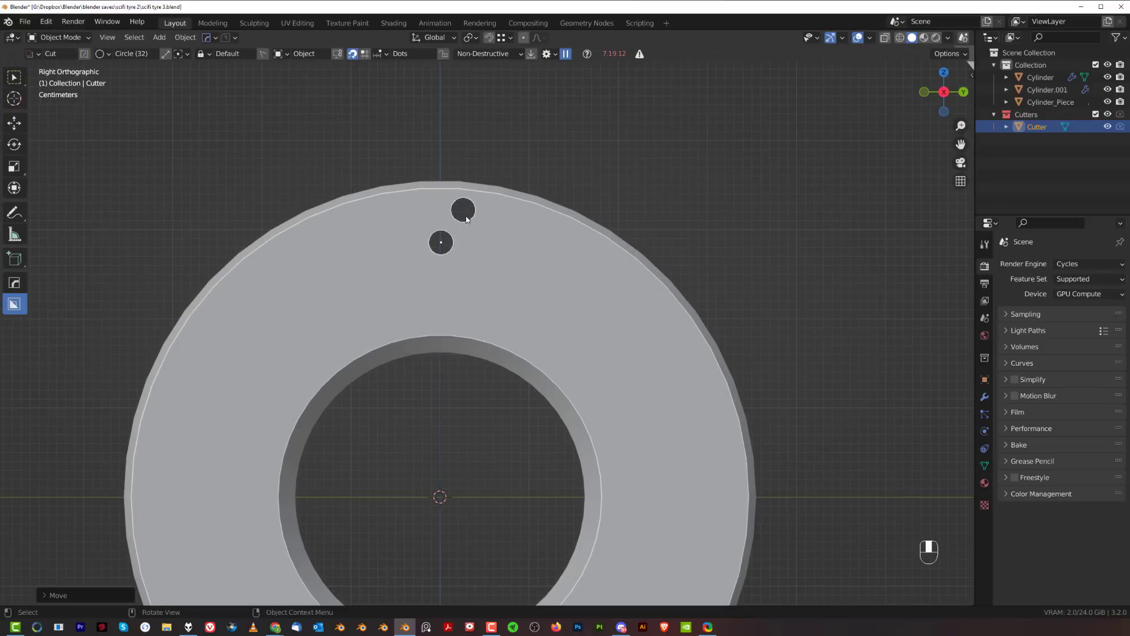
key("Tab")
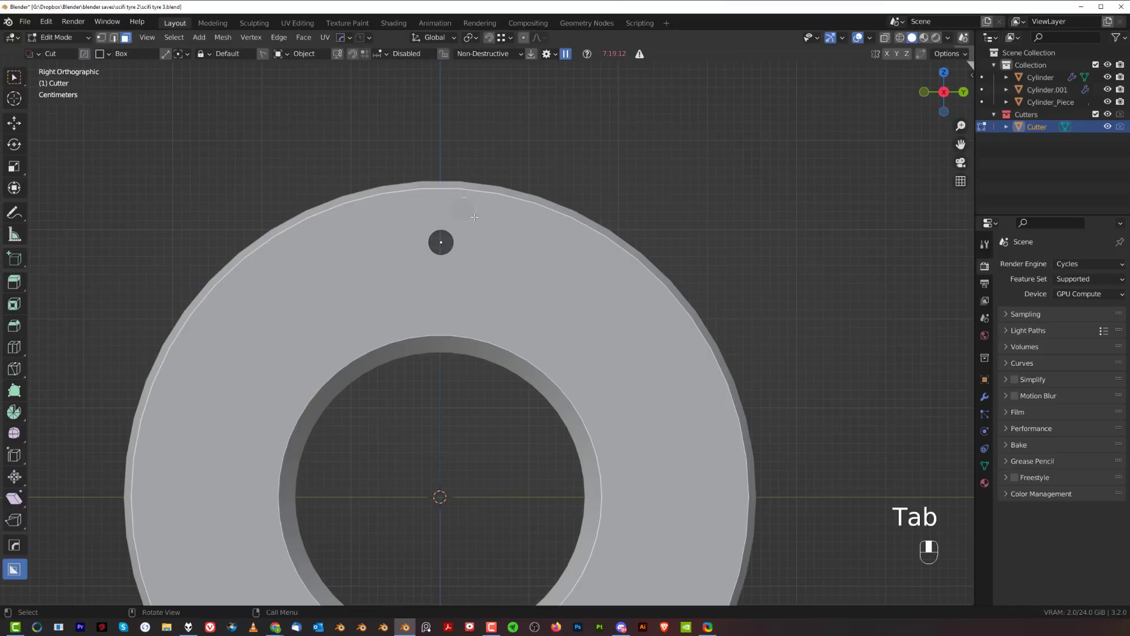
left_click(469, 38)
left_click(488, 64)
key("r")
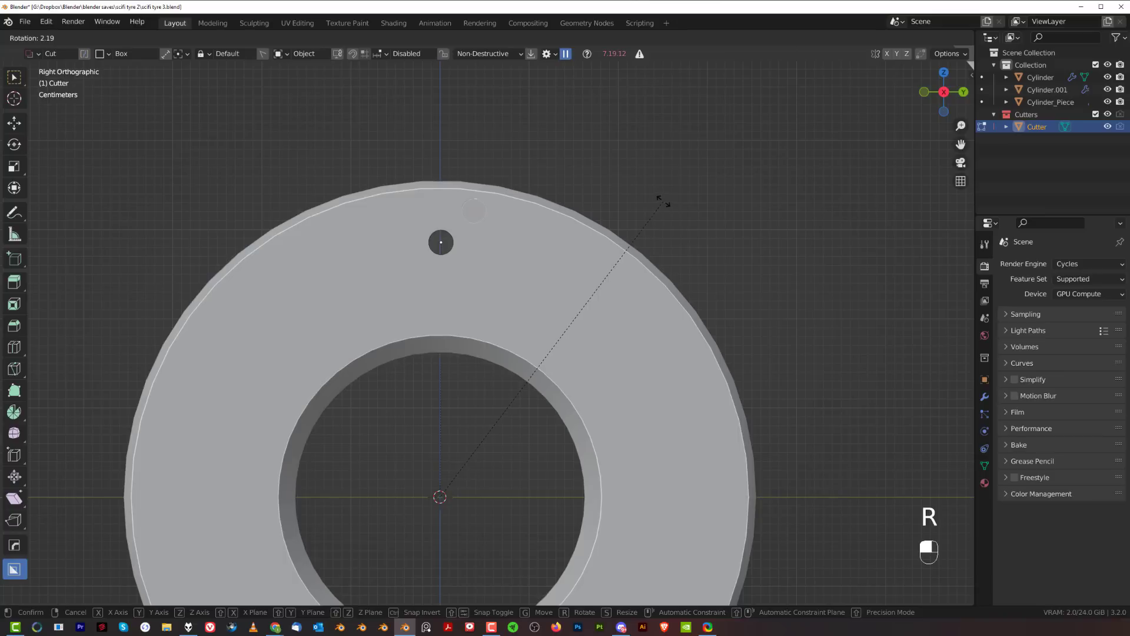
left_click(663, 201)
- Nudge the duplicated cutter cylinder slightly to fine-tune its distance from the flange's rim and return to Object Mode
key("Tab")
key("g")
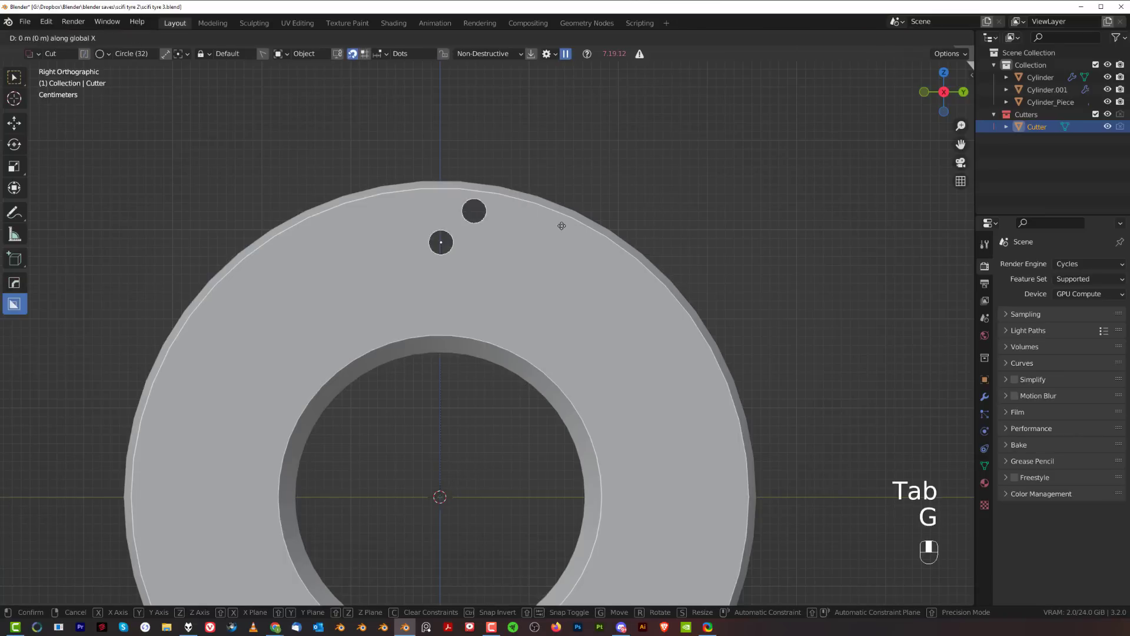
middle_click(564, 230)
key("Tab")
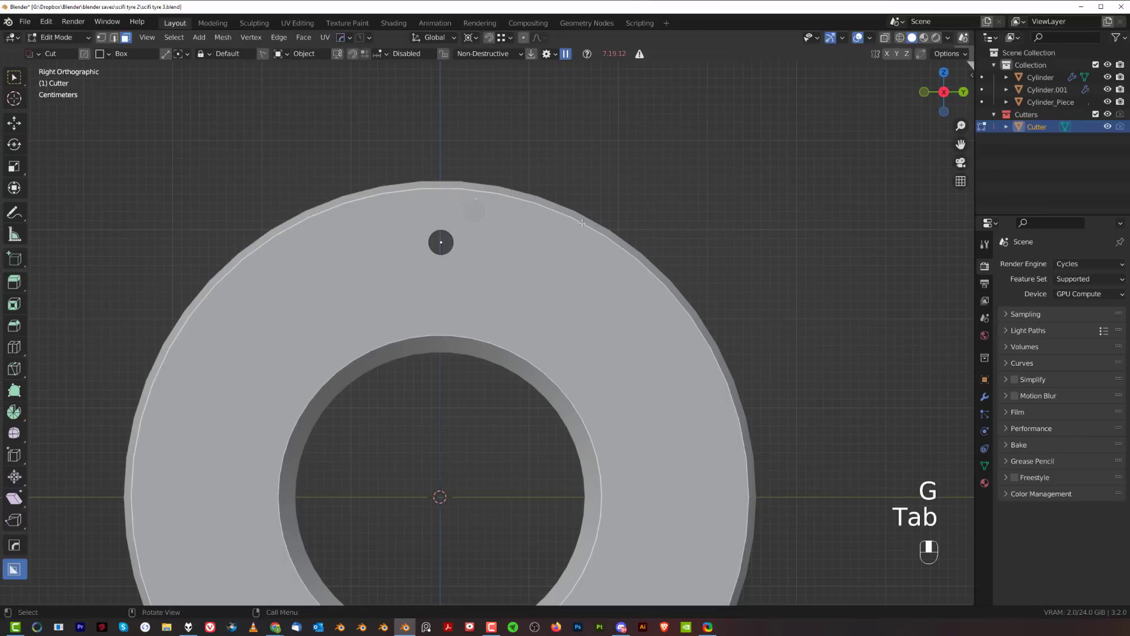
key("g")
left_click(582, 219)
key("Tab")
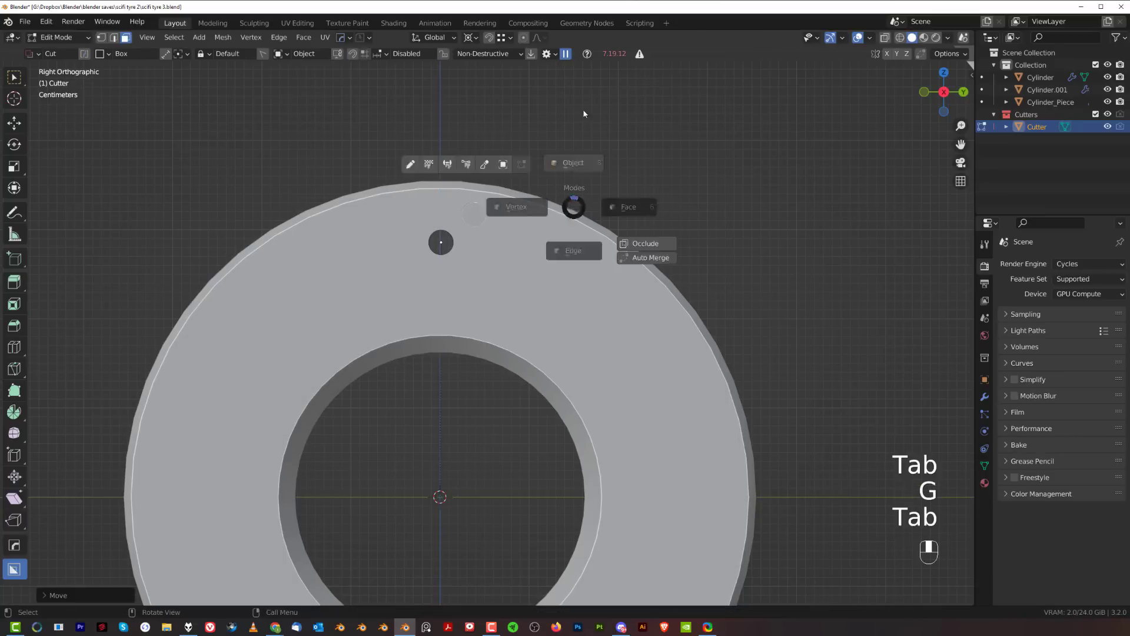
- Apply a HardOps radial array to the cutter pair around the hub's centre with 22 segments
scroll(544, 317, "down", 4)
scroll(554, 261, "up", 1)
middle_click_drag(537, 338, 547, 281, "shift")
scroll(552, 277, "down", 4)
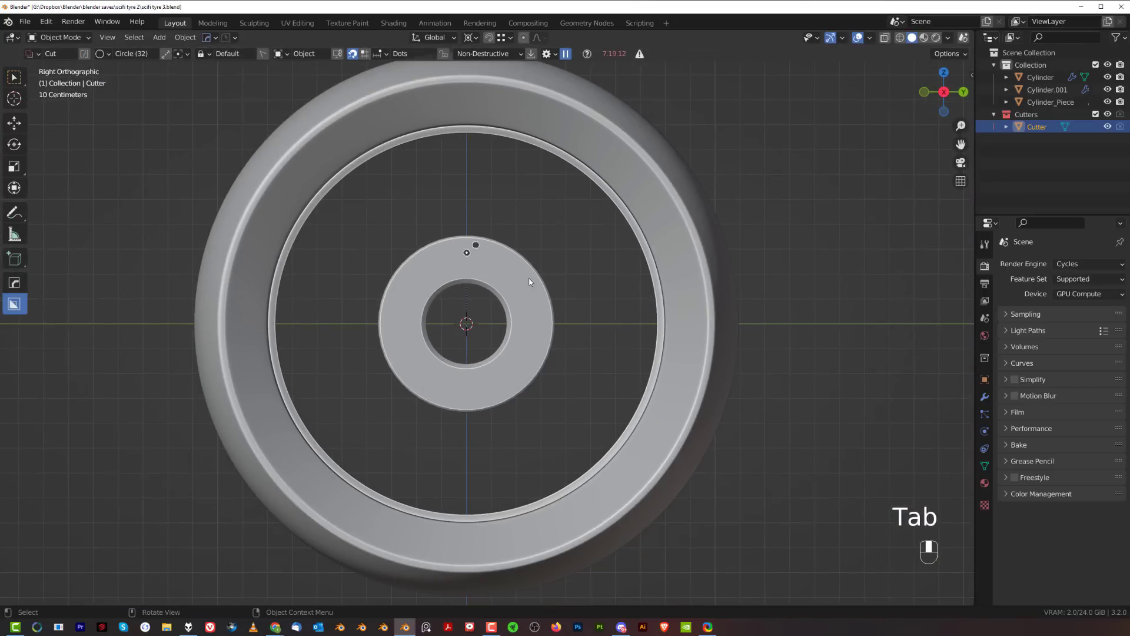
key("g")
right_click(556, 237)
scroll(561, 259, "up", 2)
key("q")
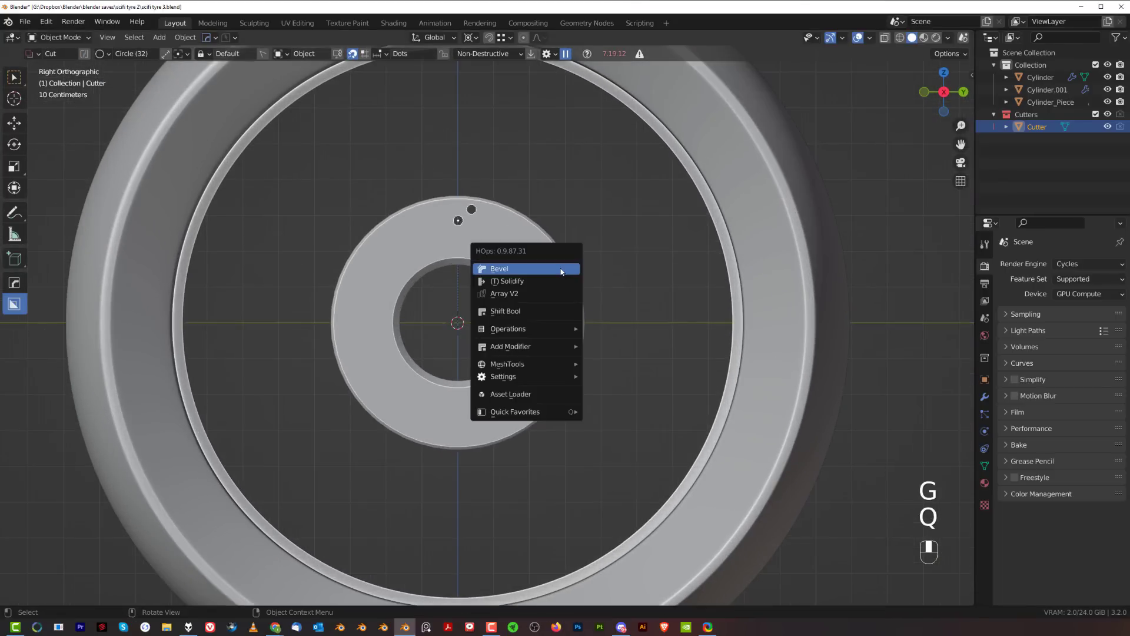
mouse_move(554, 334)
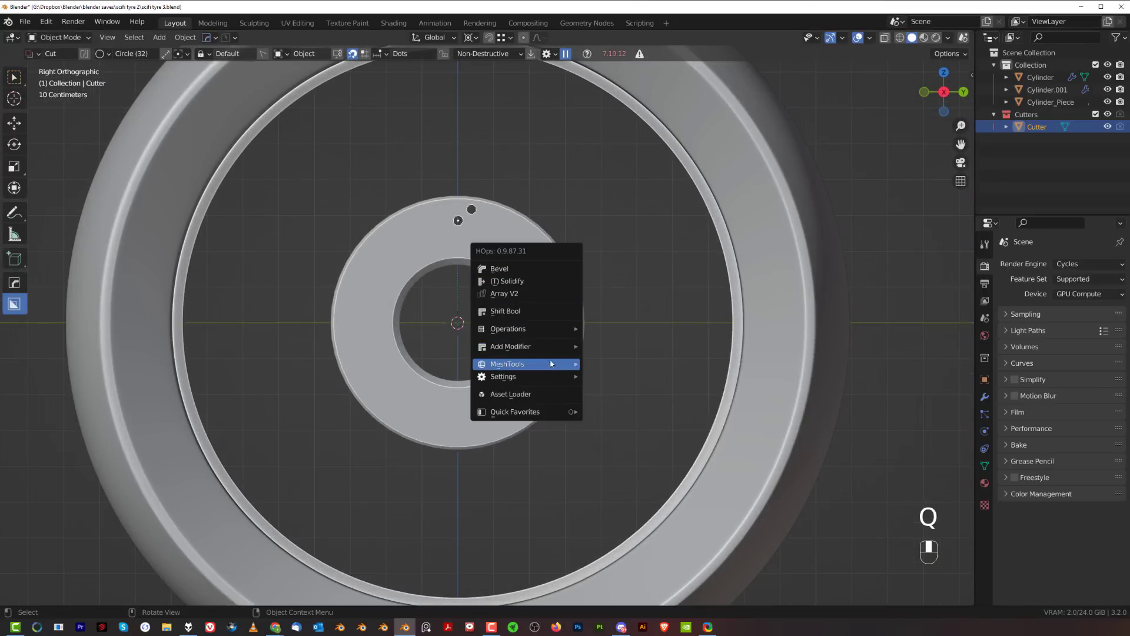
mouse_move(553, 364)
left_click(641, 423)
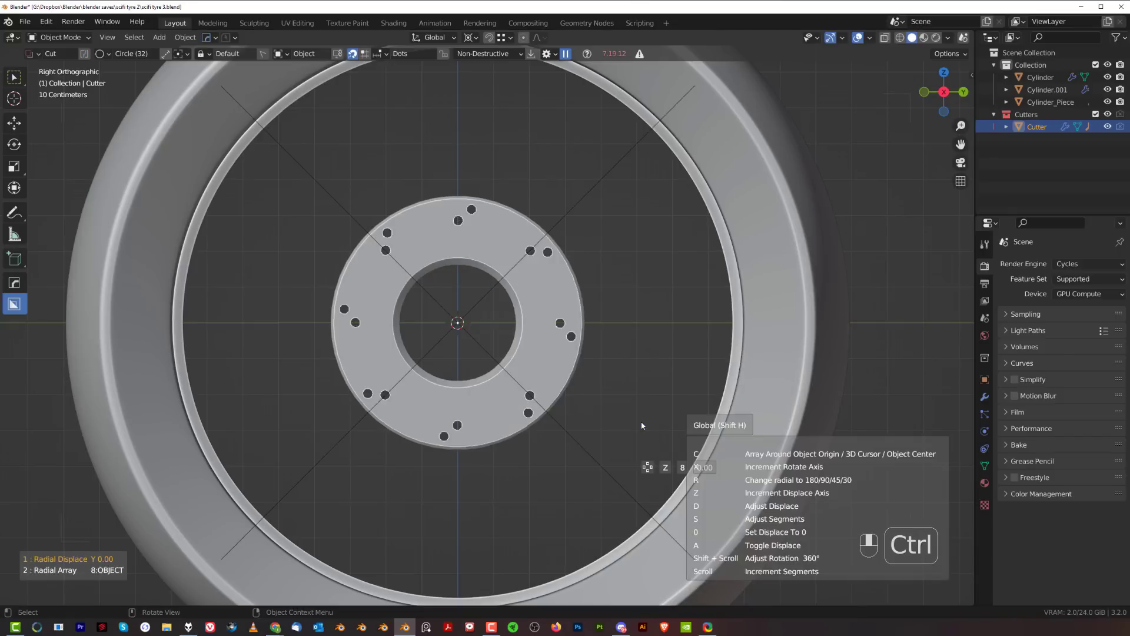
scroll(644, 425, "up", 12)
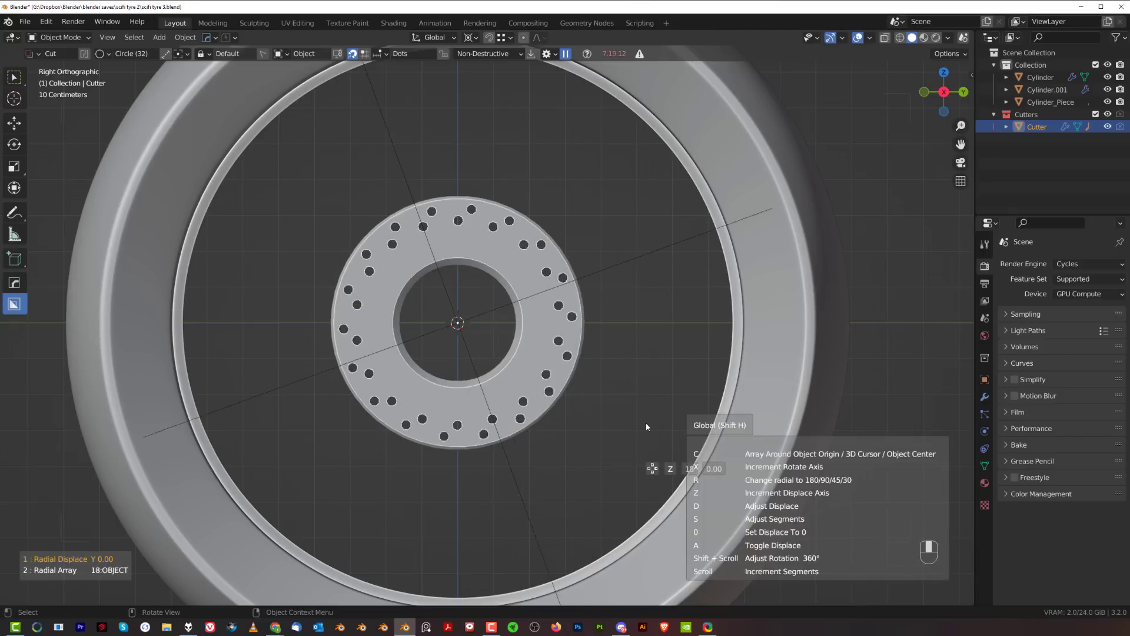
scroll(648, 425, "up", 2)
left_click(639, 389)
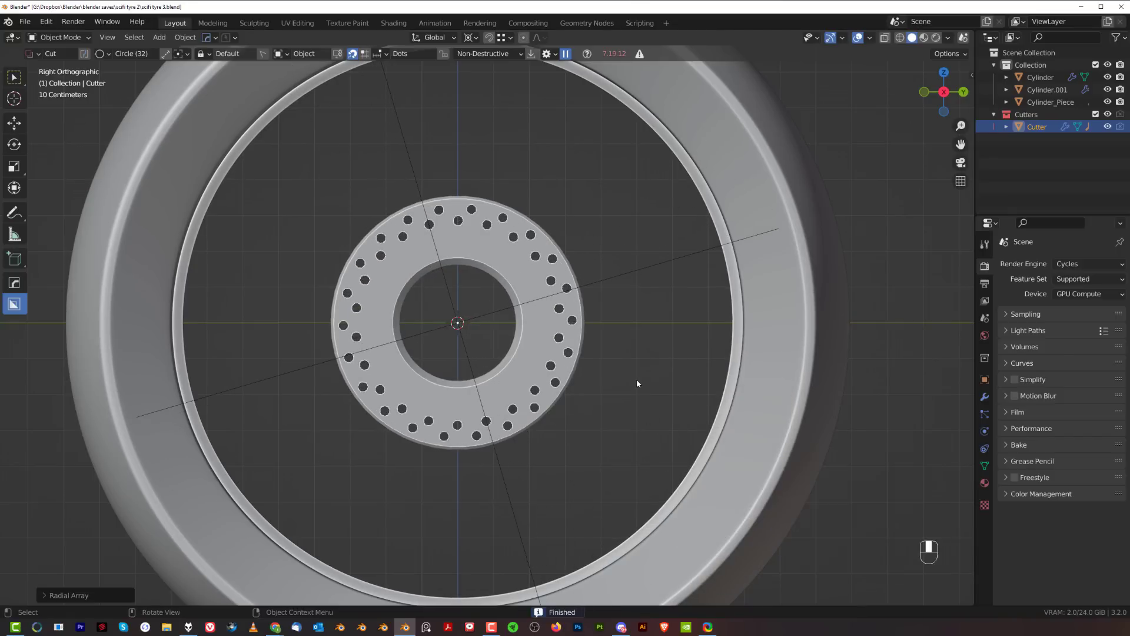
- Hide the Cutters collection to view the ring of holes in the hub's flange in perspective
scroll(633, 391, "down", 1)
scroll(549, 342, "down", 2)
middle_click_drag(549, 343, 534, 318)
key("KP_5")
scroll(517, 391, "up", 3)
key("shift+2")
- Add a Catmull-Clark Subdivision modifier to the hub and move its Boolean modifier below the Subdivision
scroll(534, 318, "up", 2)
scroll(534, 318, "up", 1)
left_click(496, 224)
key("ctrl")
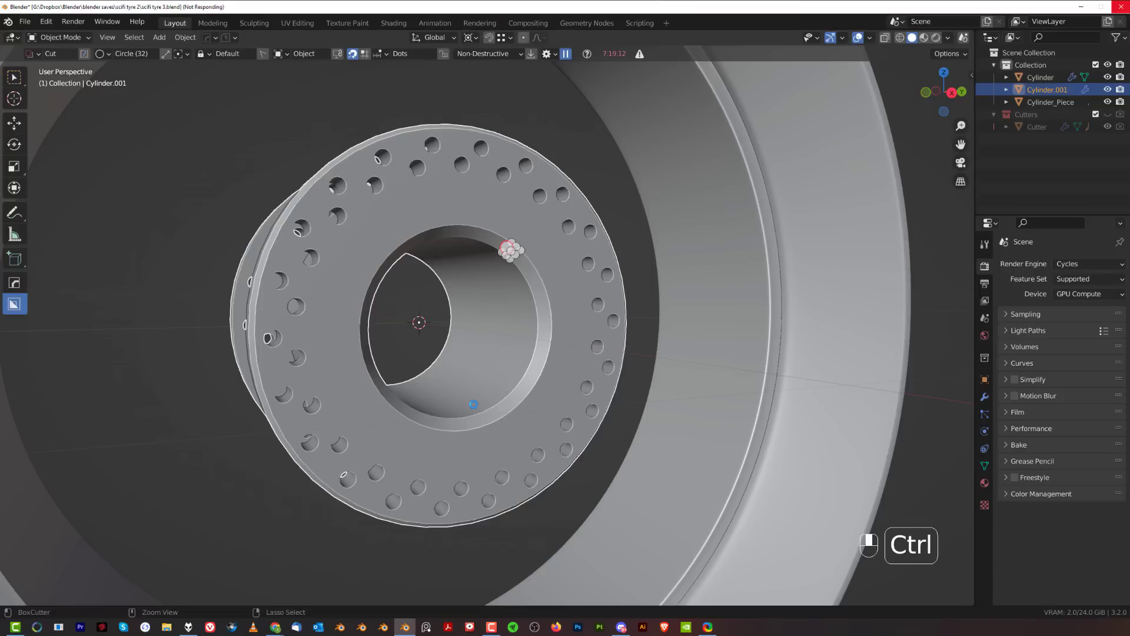
key("ctrl+1")
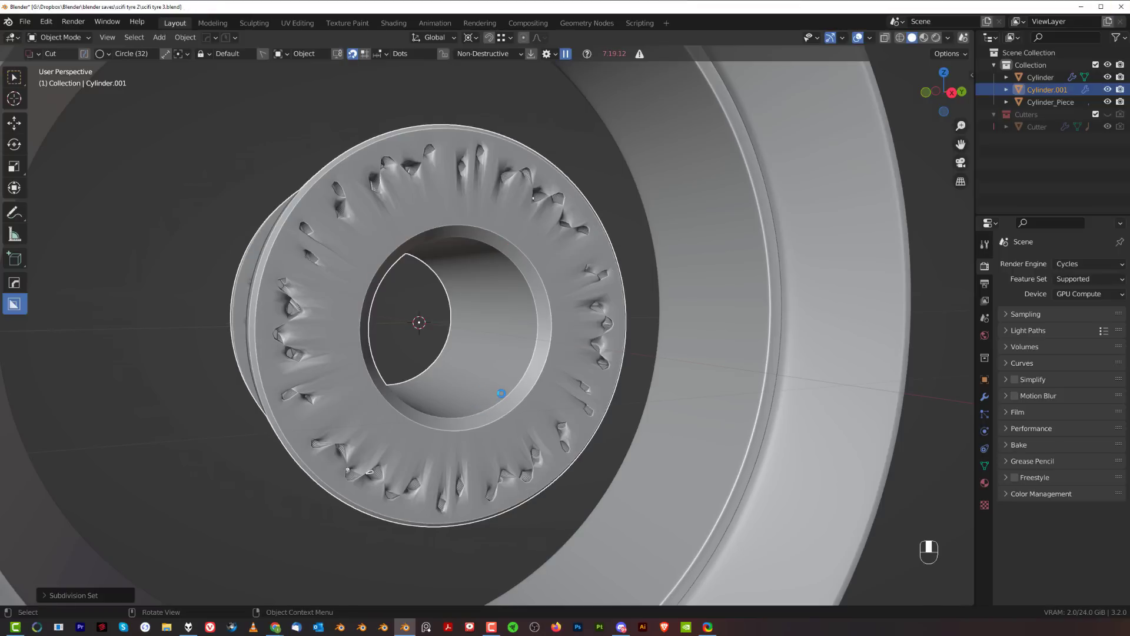
key("ctrl+grave")
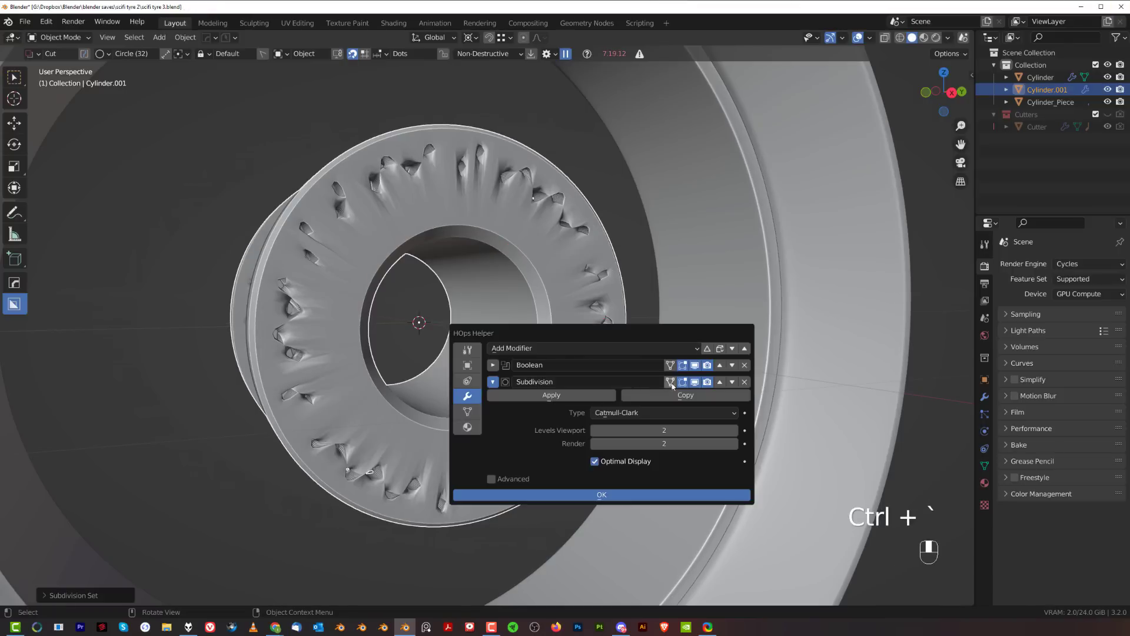
left_click(733, 367)
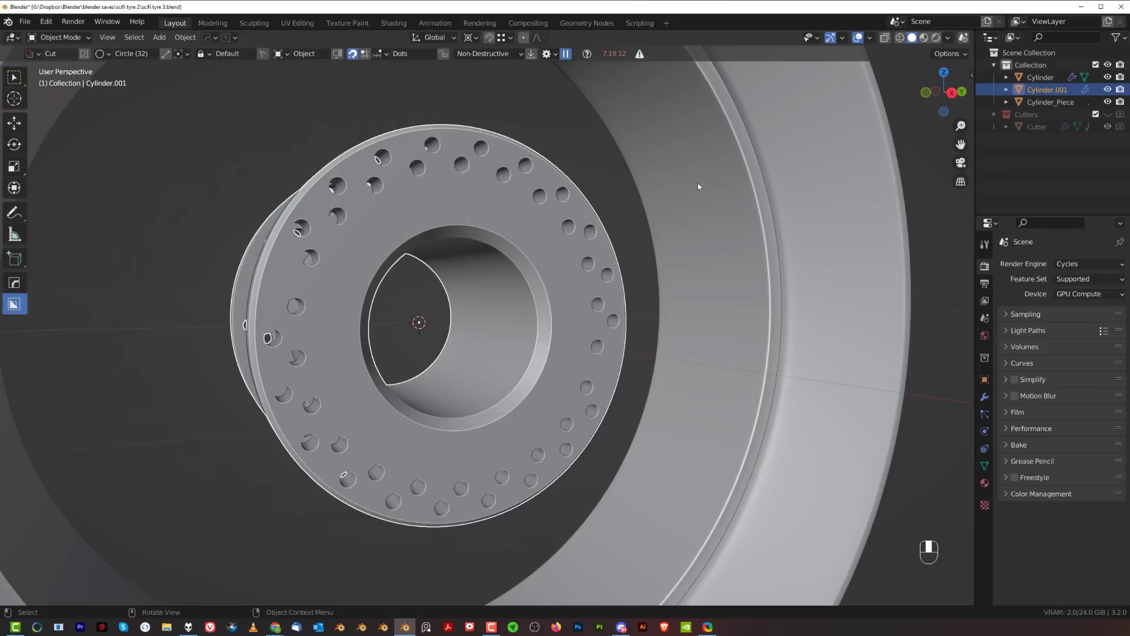
mouse_move(612, 293)
middle_mouse_down()
mouse_move(577, 239)
mouse_move(611, 295)
mouse_move(623, 304)
mouse_move(634, 285)
mouse_move(634, 310)
mouse_move(595, 298)
middle_mouse_up()
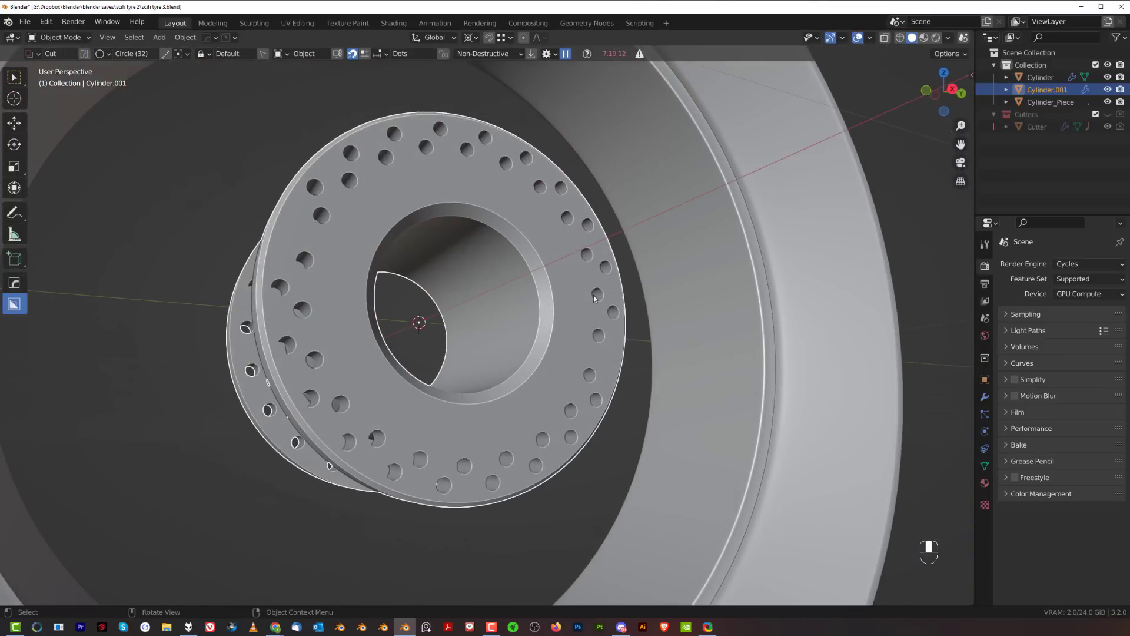
- Show the hub's arrayed hole cutters with Ever Scroll, check the cutter mesh in Edit Mode and hide the cutters again
key("q")
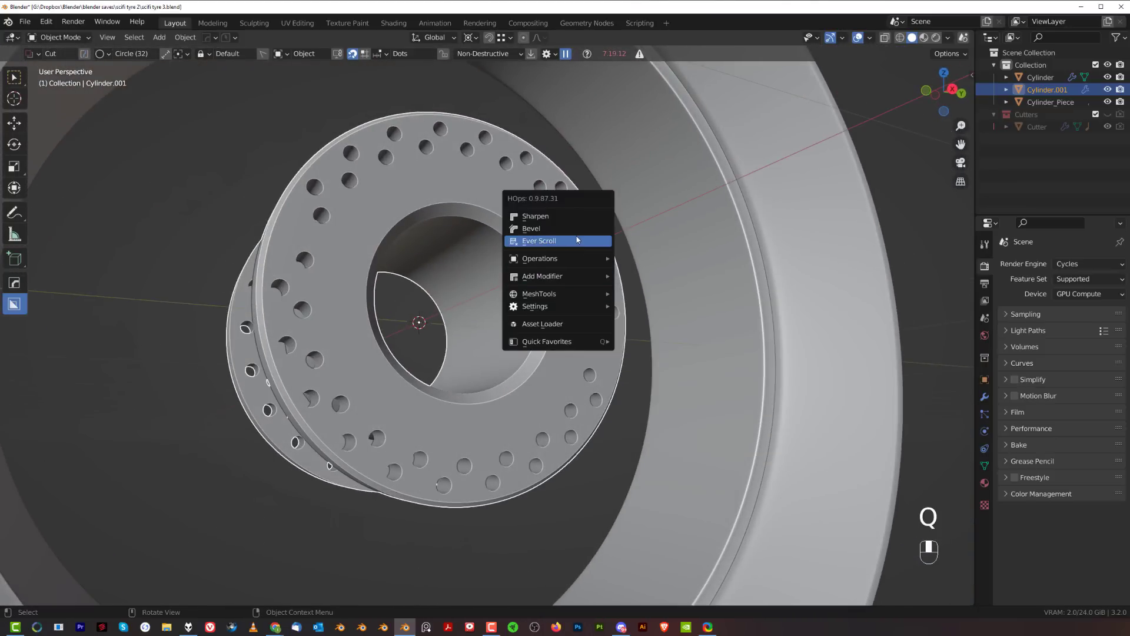
left_click(577, 237)
left_click(577, 239)
middle_click_drag(577, 239, 740, 293)
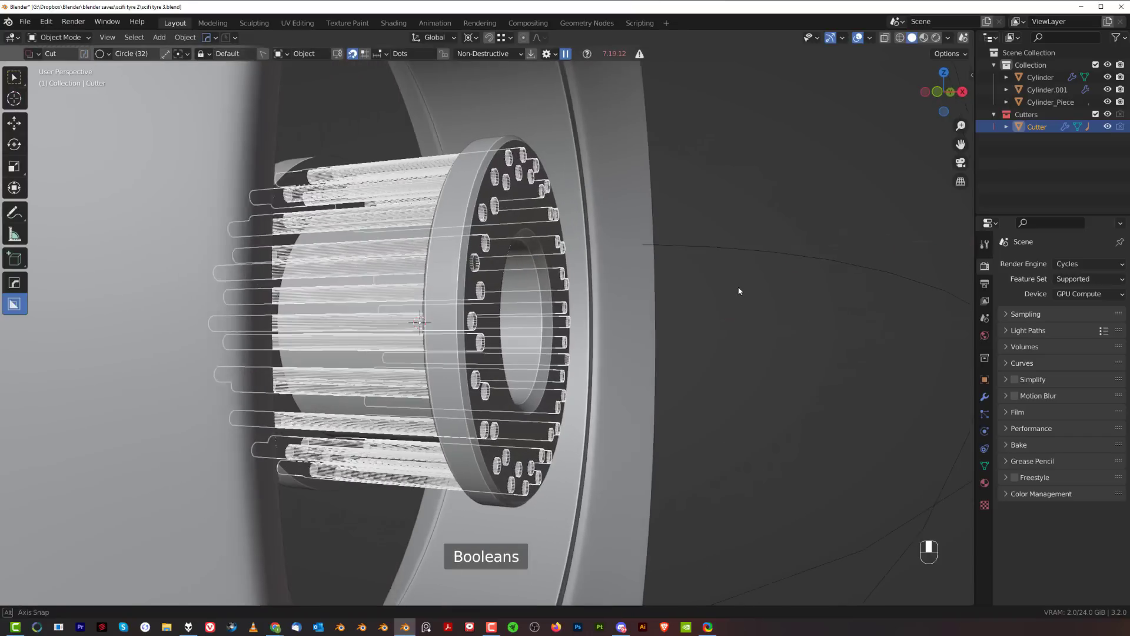
key("s")
left_click(777, 298)
key("Tab")
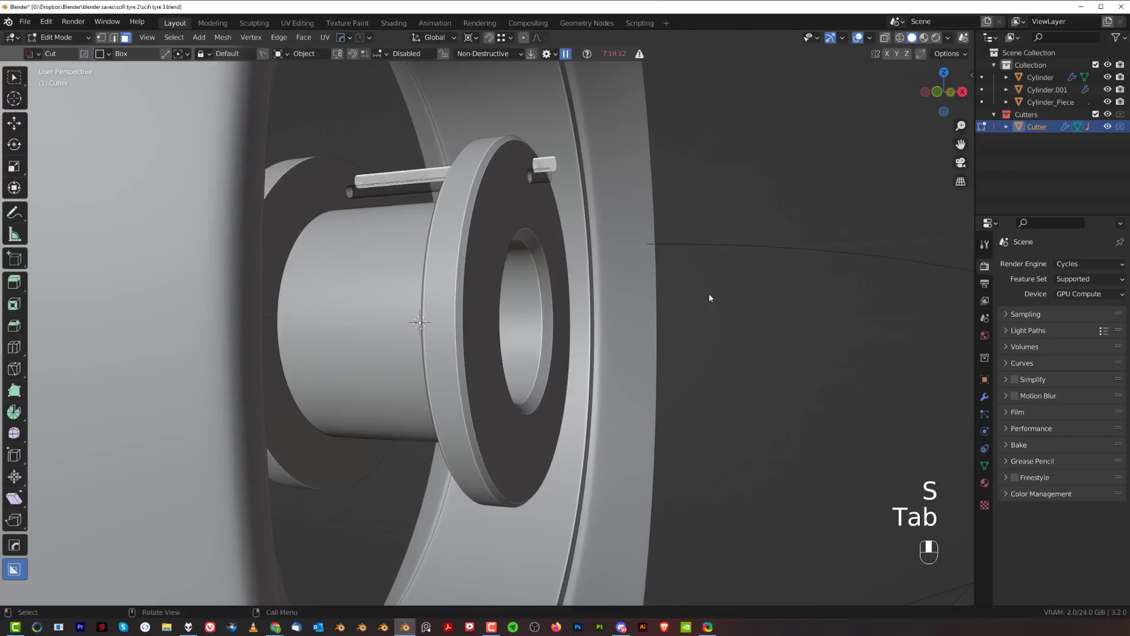
key("Tab")
key("shift+2")
- Add one centred edge loop around the front face of the hub's flange in Edit Mode
middle_click_drag(667, 227, 571, 259)
scroll(571, 268, "down", 2)
middle_click_drag(572, 275, 449, 238, "shift")
middle_click_drag(448, 242, 535, 242)
key("grave")
left_click(694, 228)
key("KP_5")
scroll(568, 241, "down", 4)
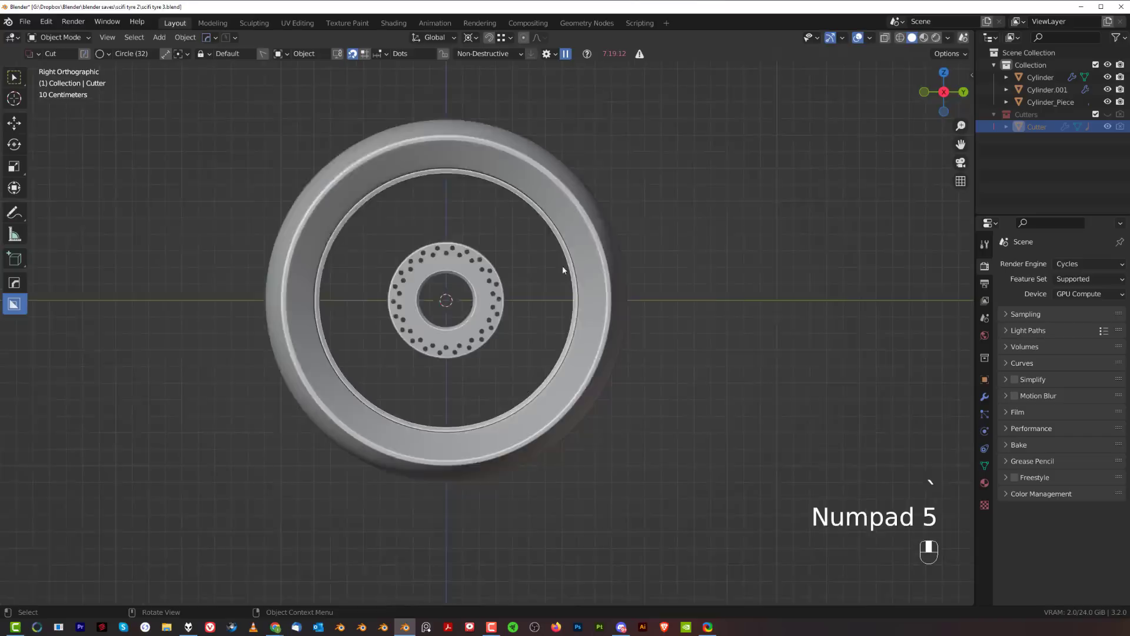
middle_click_drag(551, 306, 582, 295, "shift")
scroll(548, 306, "up", 5)
left_click(543, 293)
middle_click_drag(555, 138, 544, 191, "shift")
scroll(543, 191, "up", 4)
key("Tab")
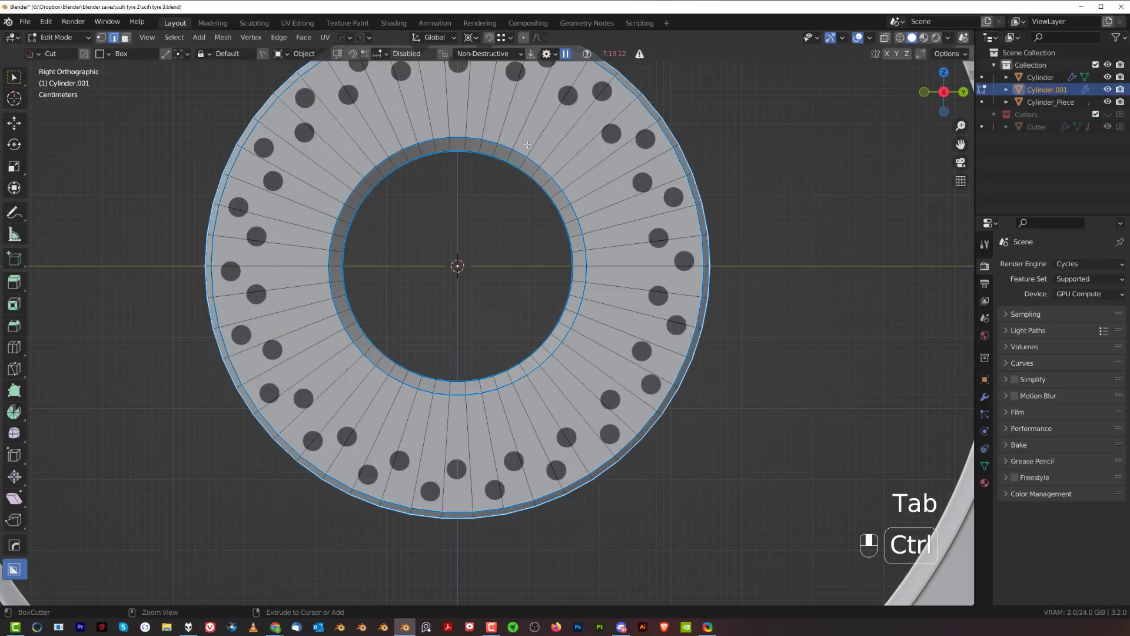
key("ctrl+r")
left_click(614, 166)
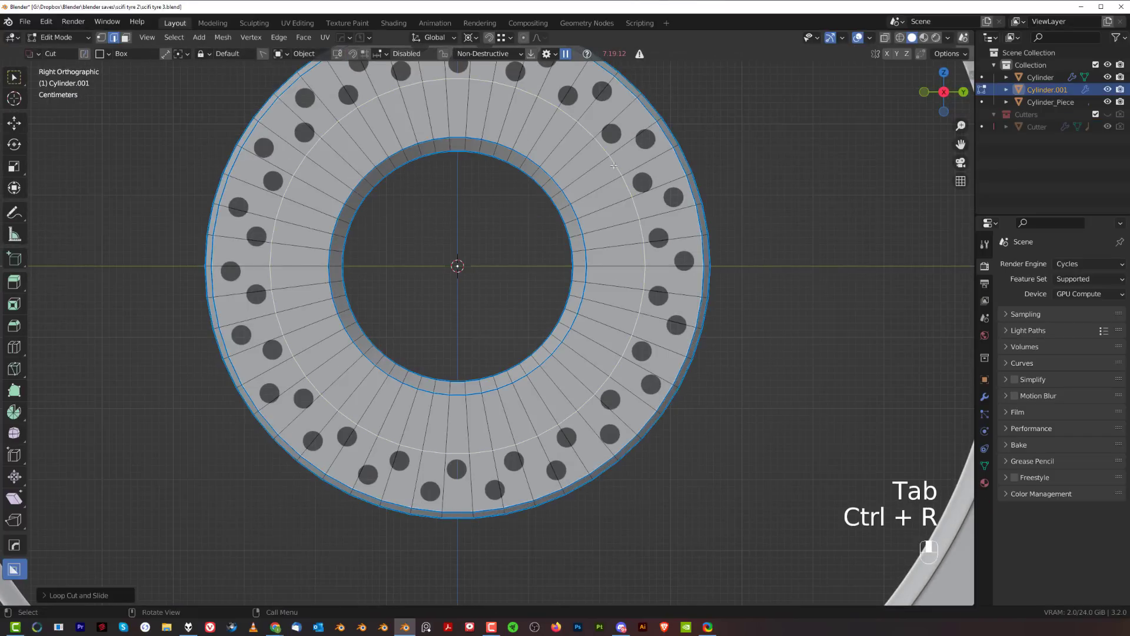
right_click(807, 217)
- Scale the flange's new edge loop inwards in Y and Z only and bevel it into a narrow band around the hub's opening
key("s")
key("shift+x")
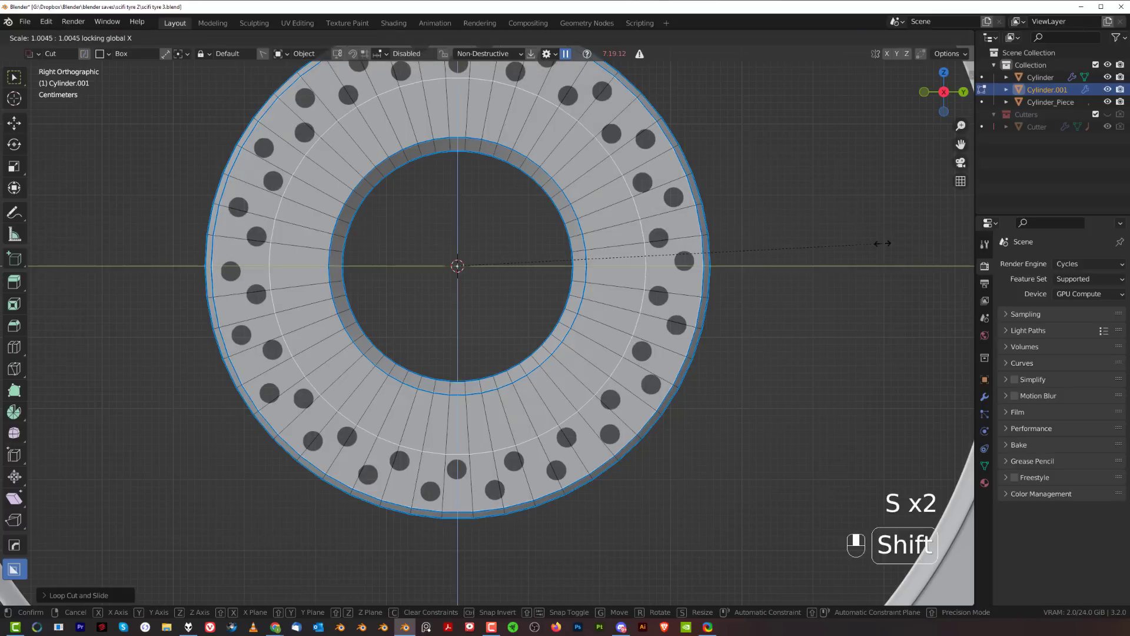
left_click(771, 245)
scroll(771, 248, "up", 2)
key("ctrl+b")
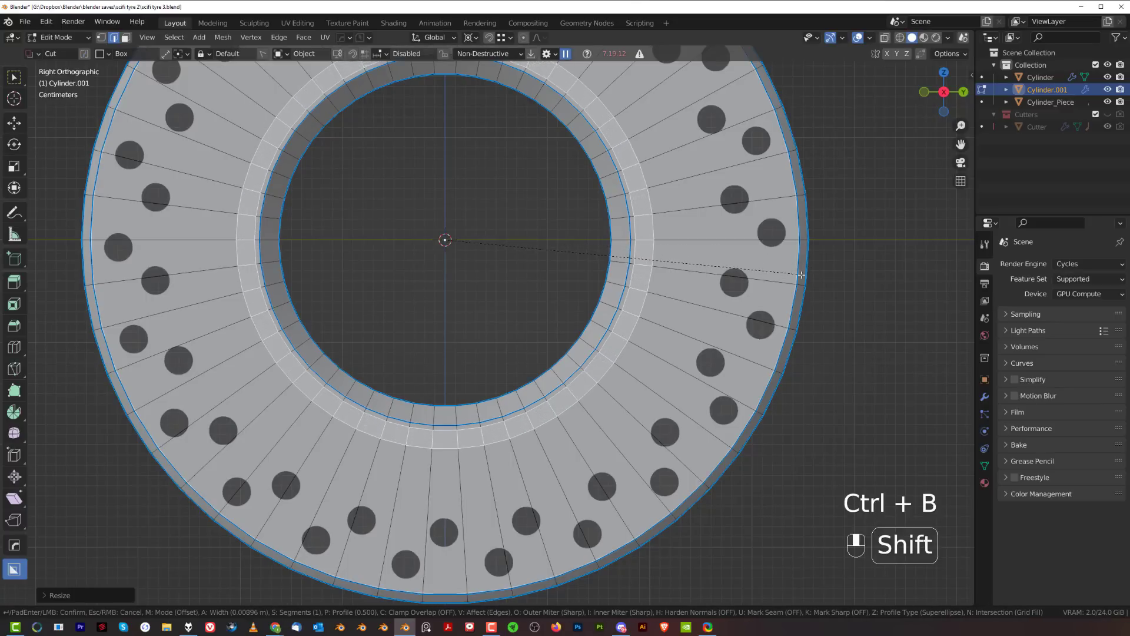
left_click(771, 276)
- Add a centred edge loop in the narrow band and bevel it into a ring of faces nearly filling the band
scroll(711, 373, "up", 3)
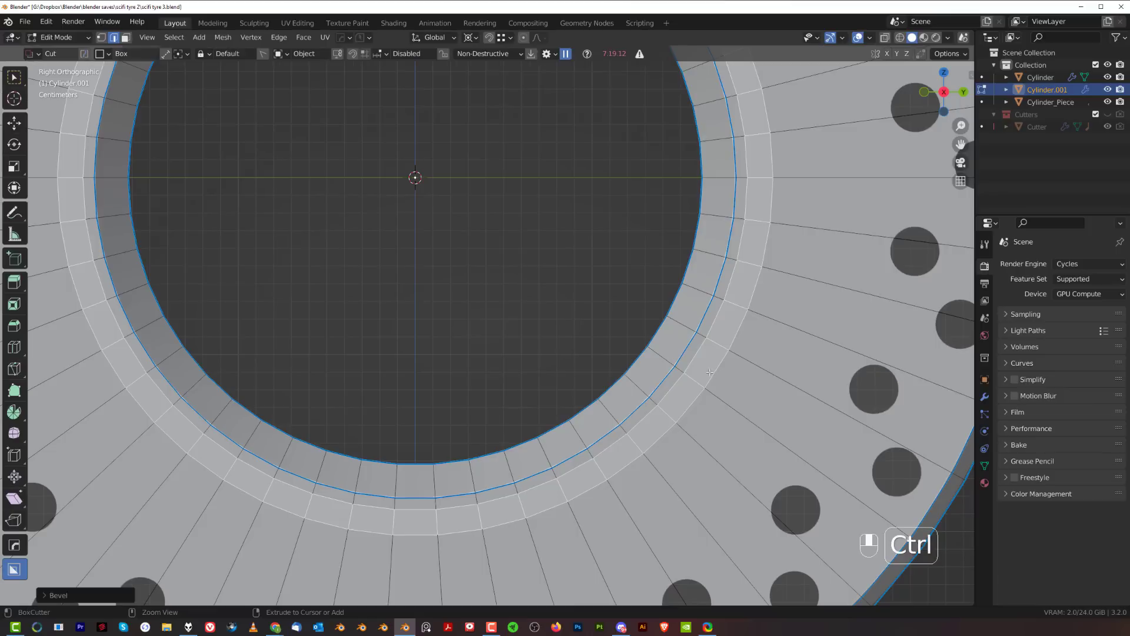
key("ctrl+r")
double_click(718, 344)
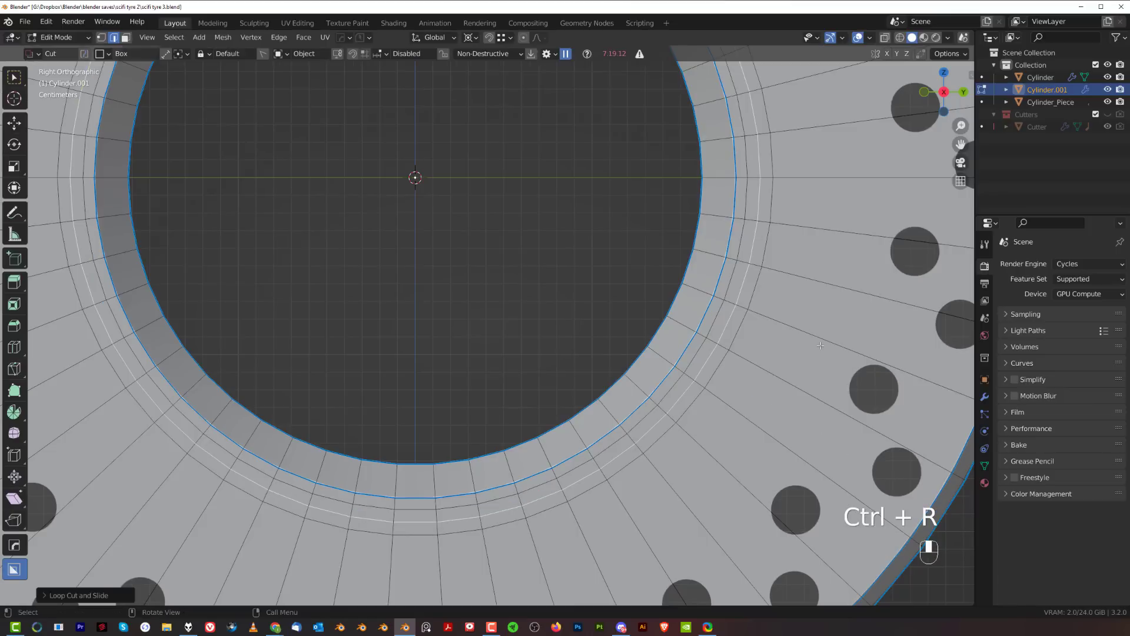
key("ctrl+b")
left_click(695, 358)
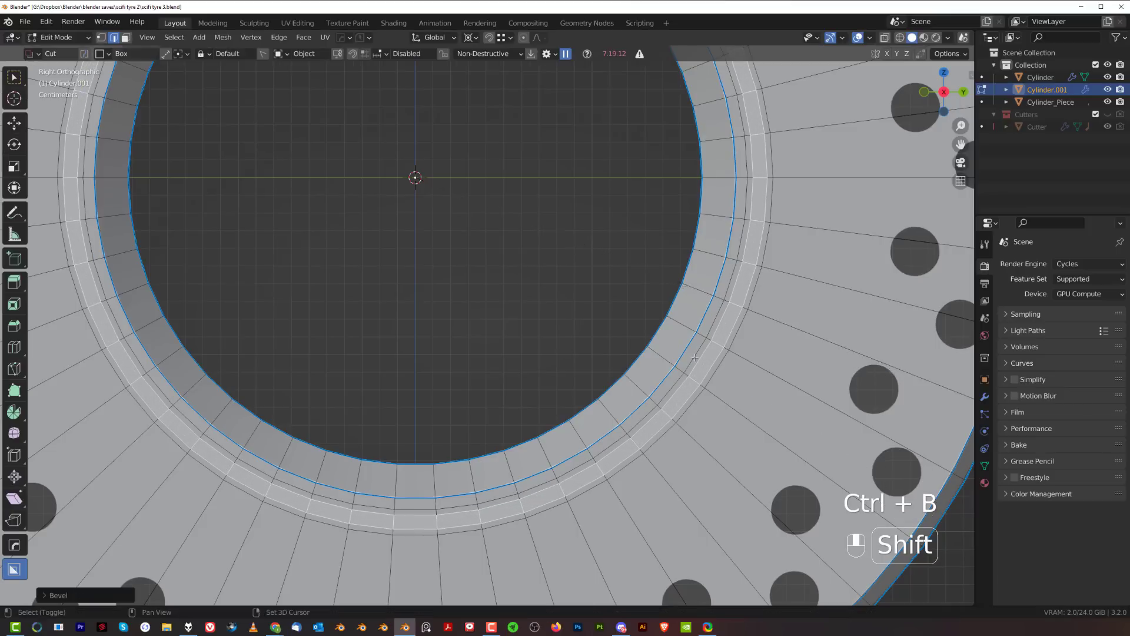
- Turn the bevelled ring of faces around the hub's opening into a panel with the HOps EM_Macro Panel Face operation
middle_click_drag(695, 357, 565, 304)
key("q")
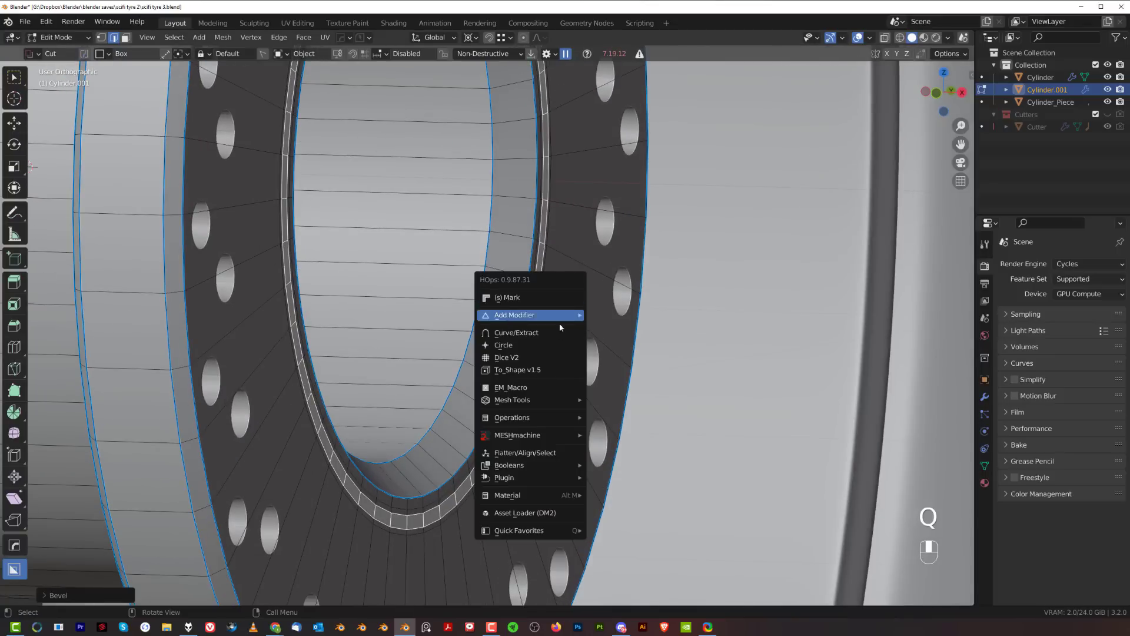
left_click(546, 387)
left_click(558, 391)
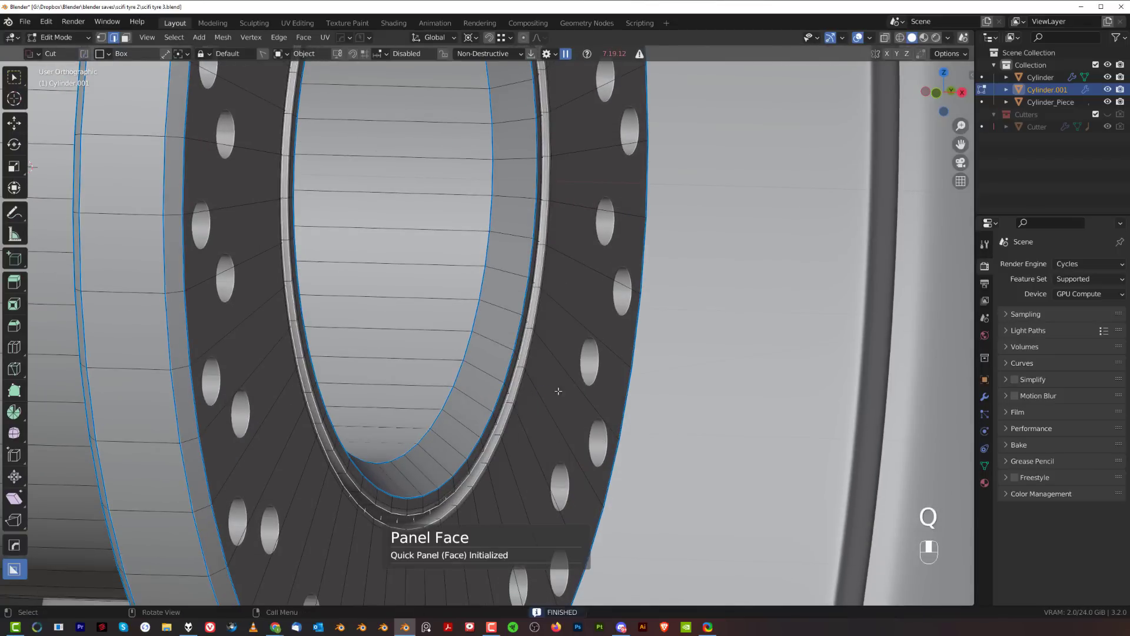
- Select the ring of faces inside the panelled band around the hub's opening and inset them slightly
middle_click_drag(558, 391, 421, 255)
scroll(421, 255, "up", 6)
key("Tab")
left_click(595, 279)
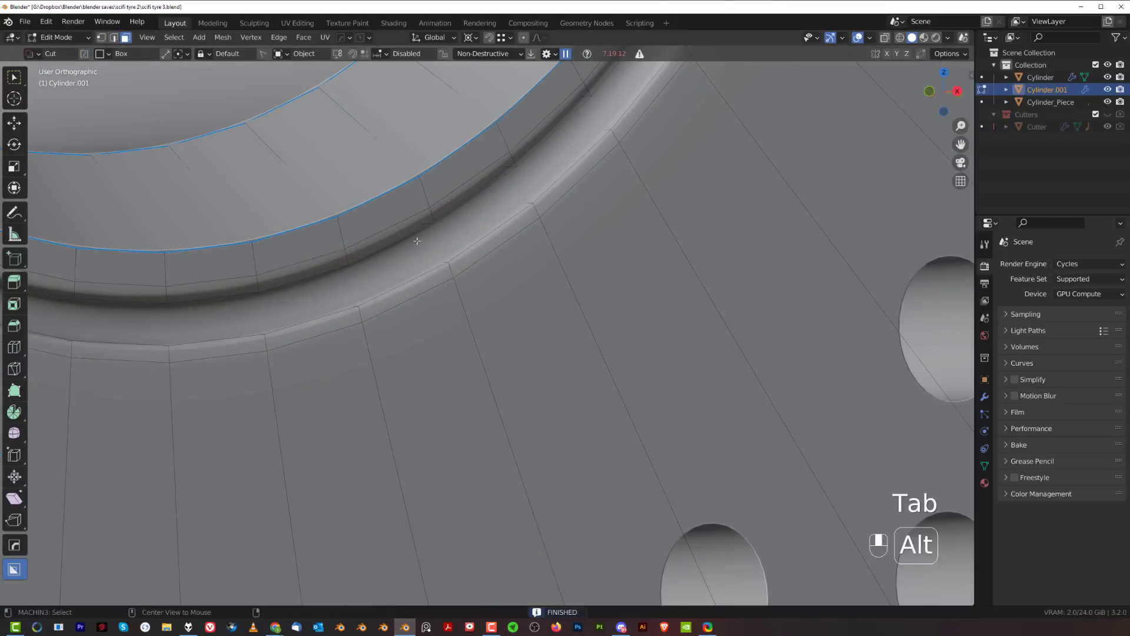
key("i")
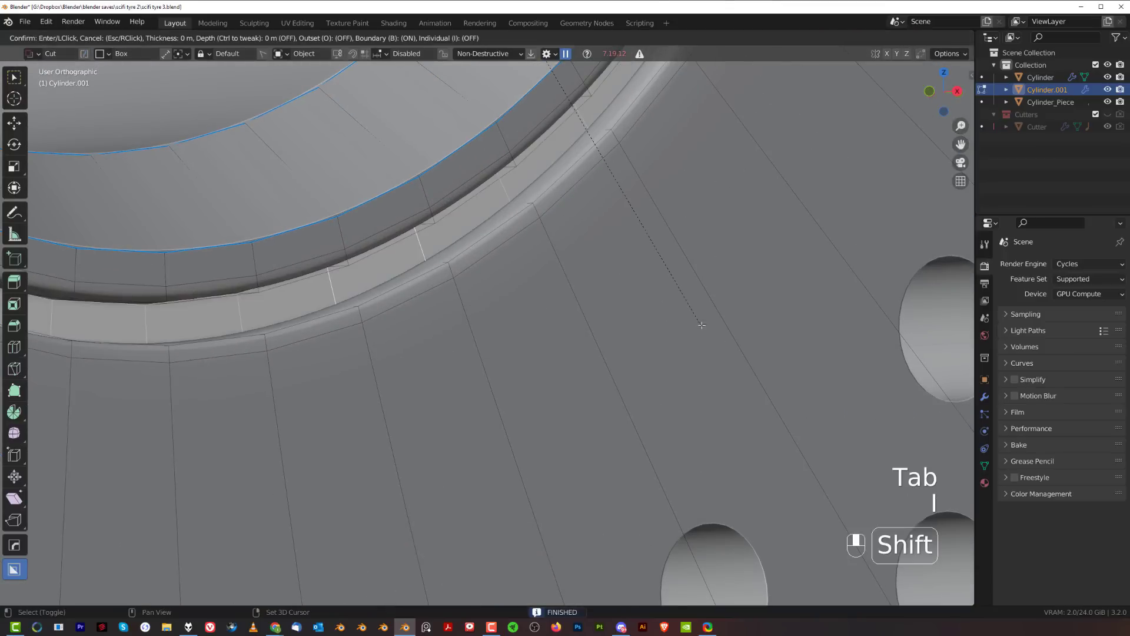
left_click(604, 313)
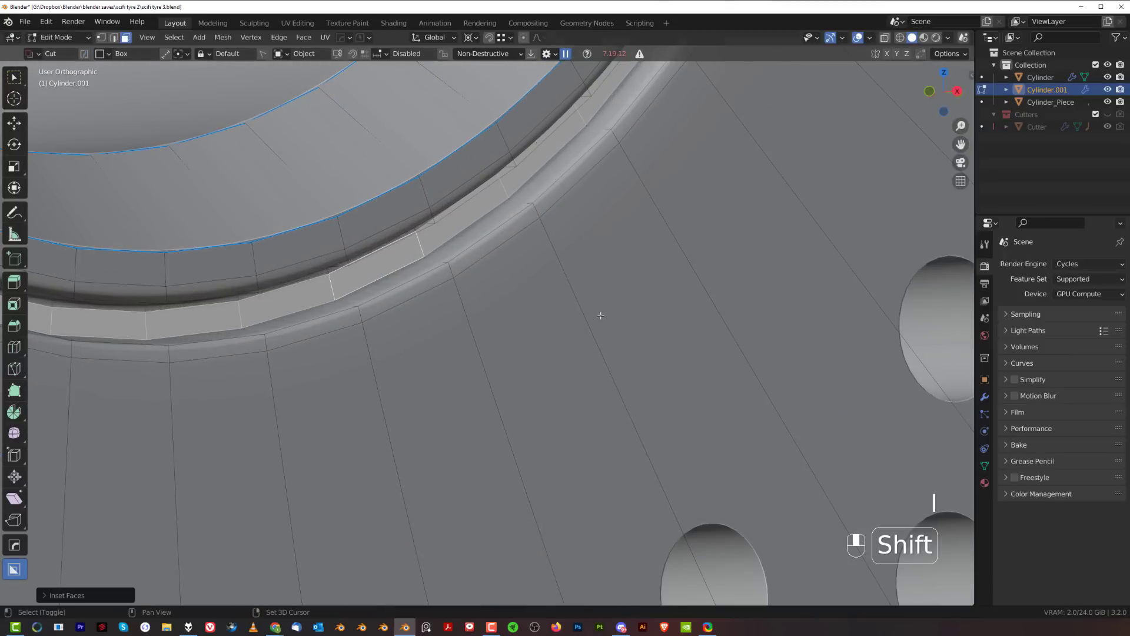
- Leave Edit Mode and examine the hub's panelled ring and the whole tyre from the side and in perspective
key("Tab")
left_click(508, 219)
scroll(506, 219, "down", 12)
key("grave")
left_click(654, 253)
scroll(660, 256, "down", 3)
left_click(760, 282)
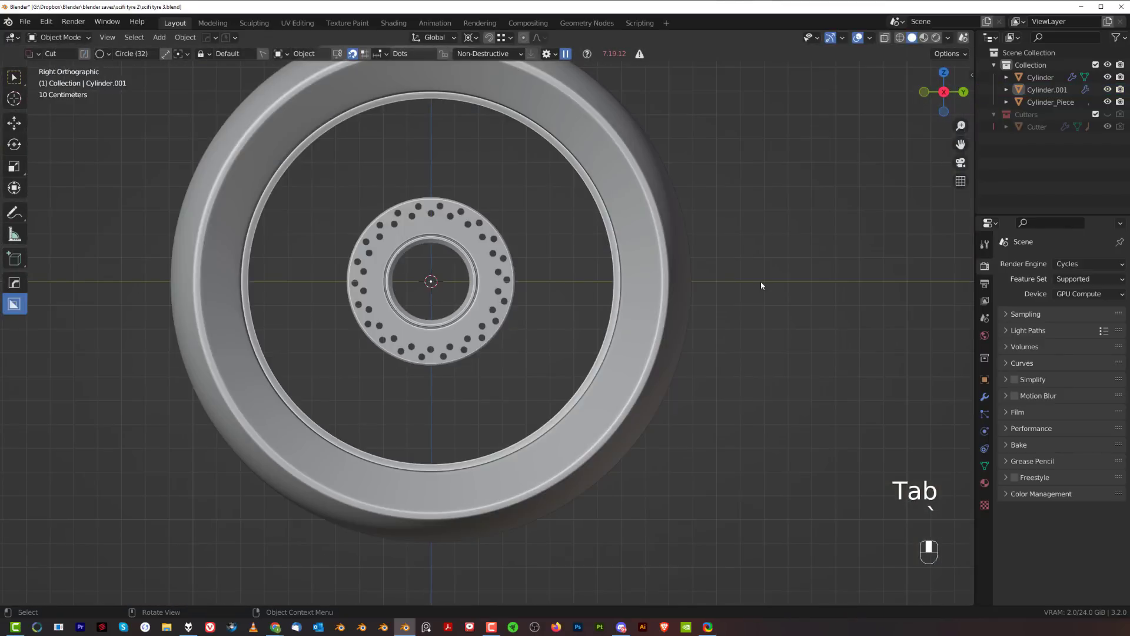
scroll(449, 273, "up", 2)
scroll(504, 323, "up", 3)
middle_click_drag(449, 273, 479, 296, "shift")
scroll(467, 282, "down", 5)
key("KP_5")
scroll(479, 296, "up", 3)
- Select the two face loops lining the hub's central bore in Edit Mode and open the HOps mesh menu for them
left_click(482, 292)
key("Tab")
left_click(569, 315)
scroll(568, 315, "up", 2)
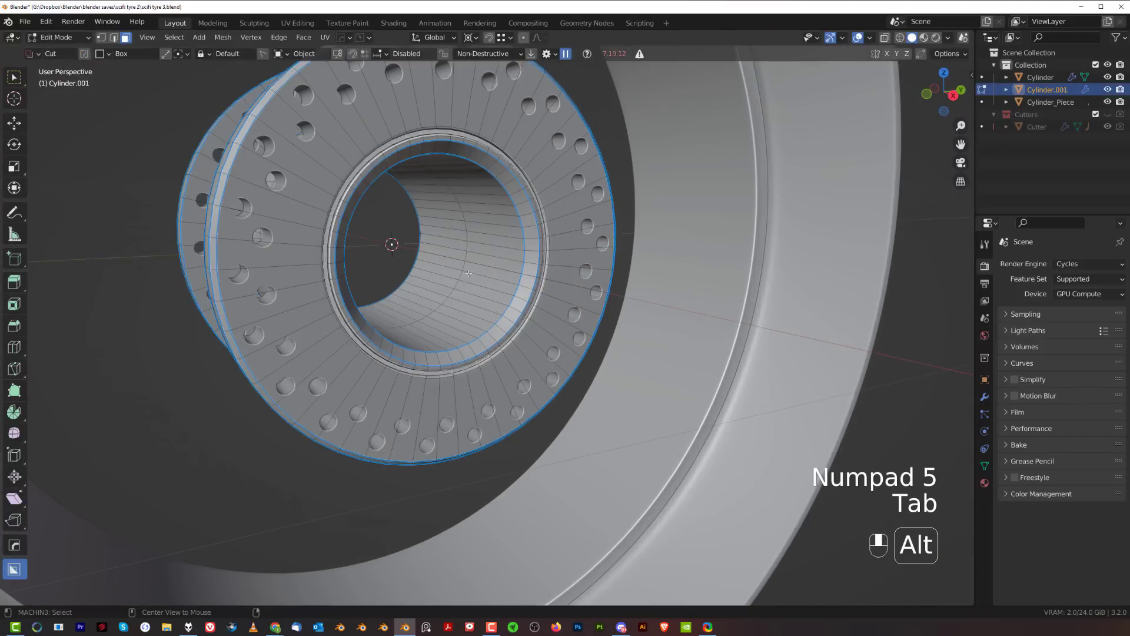
left_click(493, 262, "alt")
left_click(453, 256, "alt+shift")
scroll(592, 354, "up", 1)
scroll(593, 353, "up", 2)
key("q")
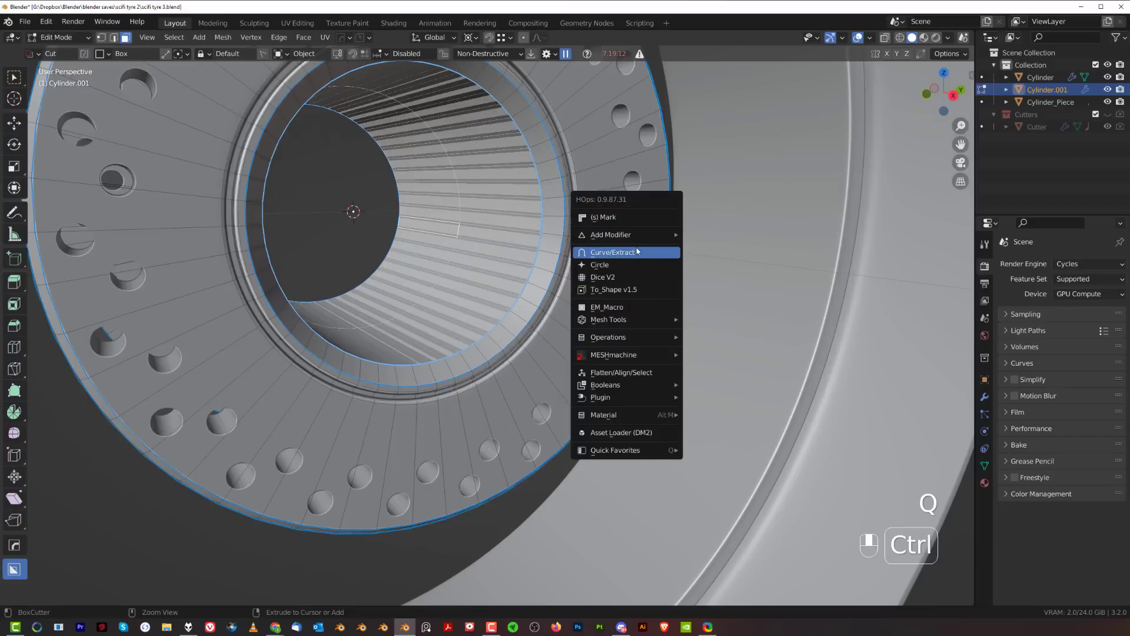
key("Tab")
- Examine the space between the hub and the tyre and select the inner rim band
scroll(544, 274, "down", 5)
middle_click_drag(518, 251, 541, 316, "shift")
middle_click_drag(541, 316, 513, 287)
key("grave")
key("KP_5")
middle_click_drag(416, 387, 527, 344, "shift")
key("KP_5")
scroll(525, 350, "up", 5)
left_click(524, 350)
middle_click_drag(516, 401, 541, 328, "shift")
- Add a mesh plane at the tyre's centre and scale it down to a small square
key("shift+a")
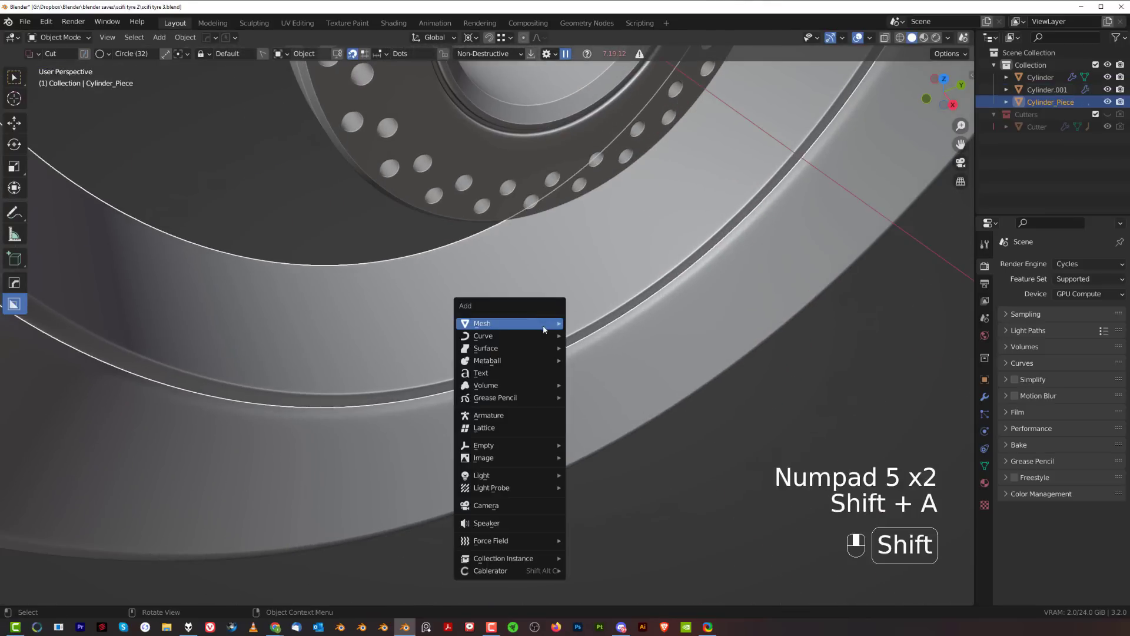
mouse_move(543, 327)
left_click(592, 333)
key("s")
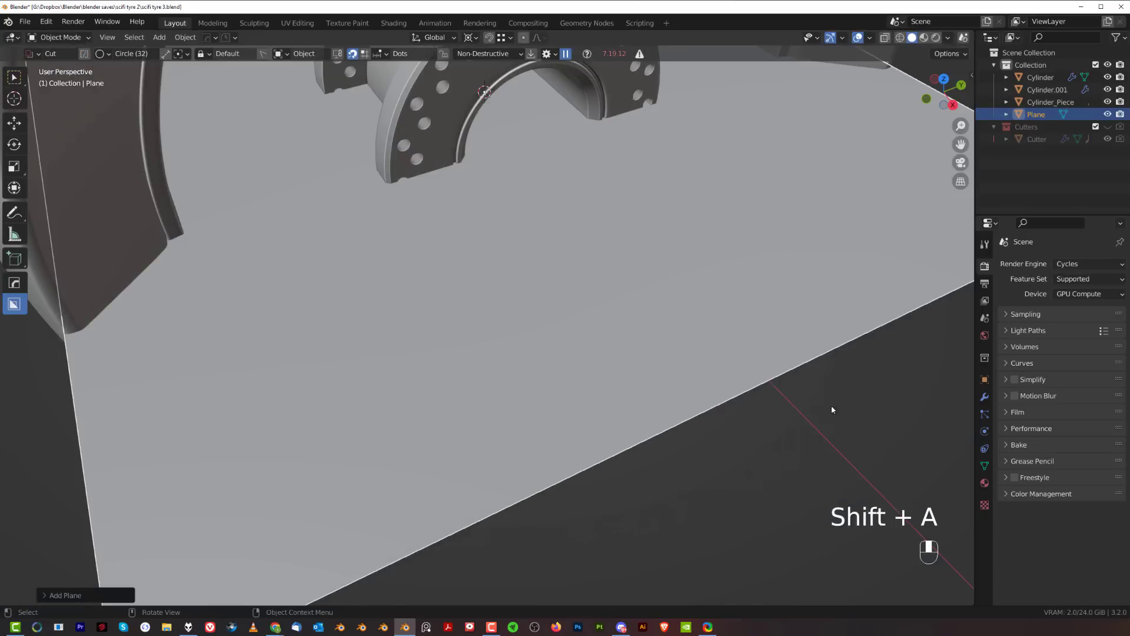
left_click(834, 341)
key("s")
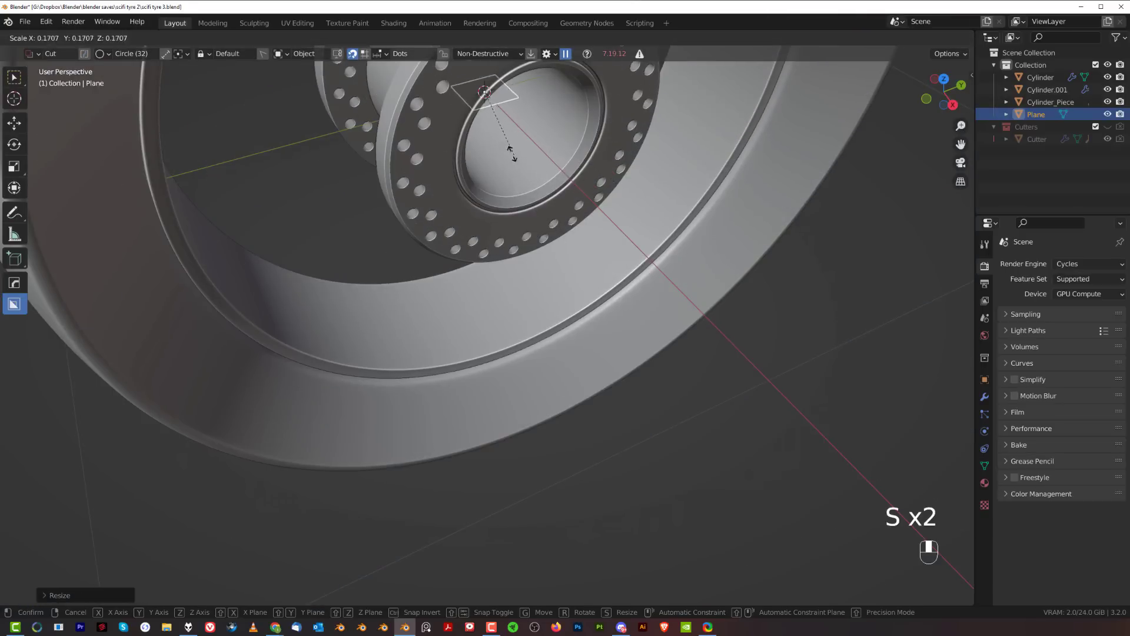
- Move the small plane about 0.69 m down along Z, just above the inner rim band, and check its position from the side
key("g")
key("z")
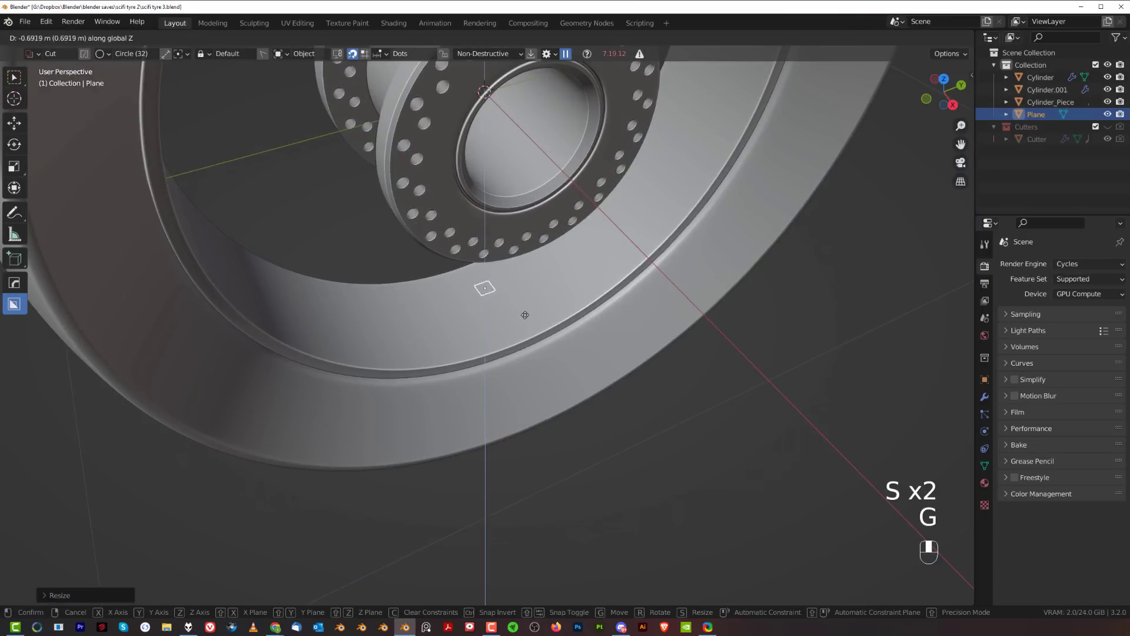
left_click(525, 315)
key("grave")
key("KP_5")
key("KP_5")
key("KP_5")
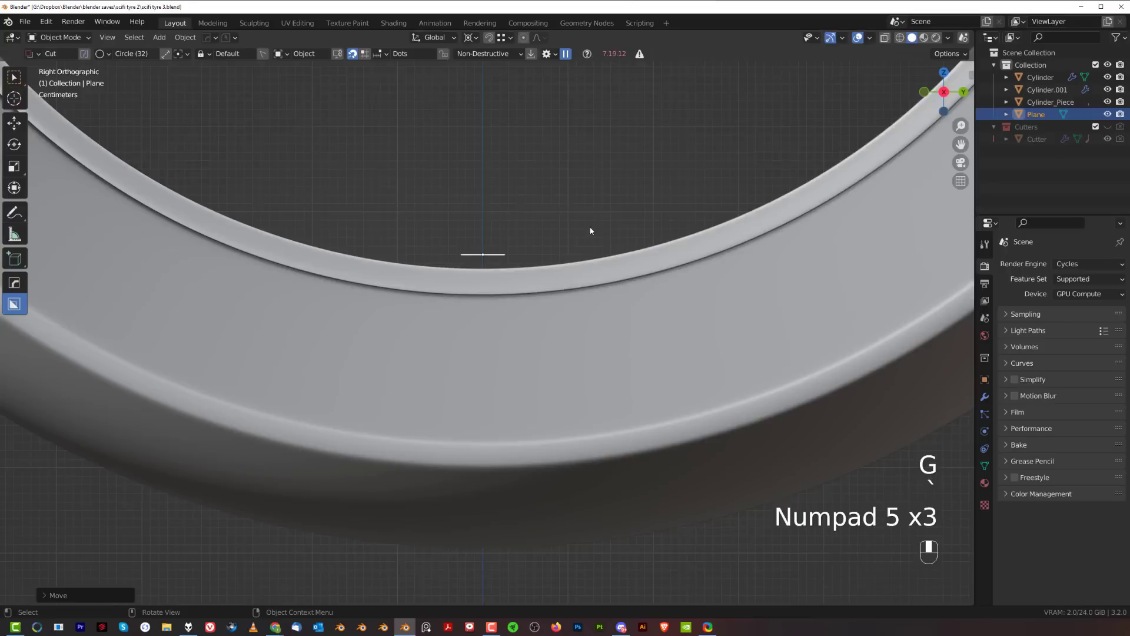
scroll(591, 231, "up", 5)
middle_click_drag(549, 220, 621, 393)
key("KP_5")
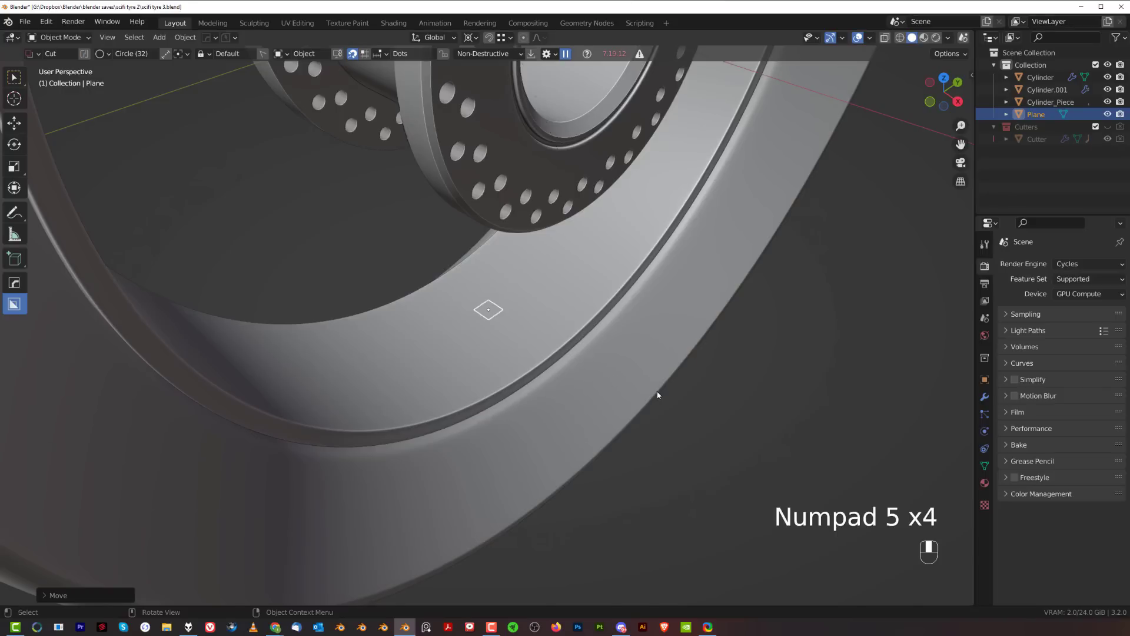
- Change the transform pivot point and enlarge the plane evenly above the inner rim band
key("s")
right_click(645, 386)
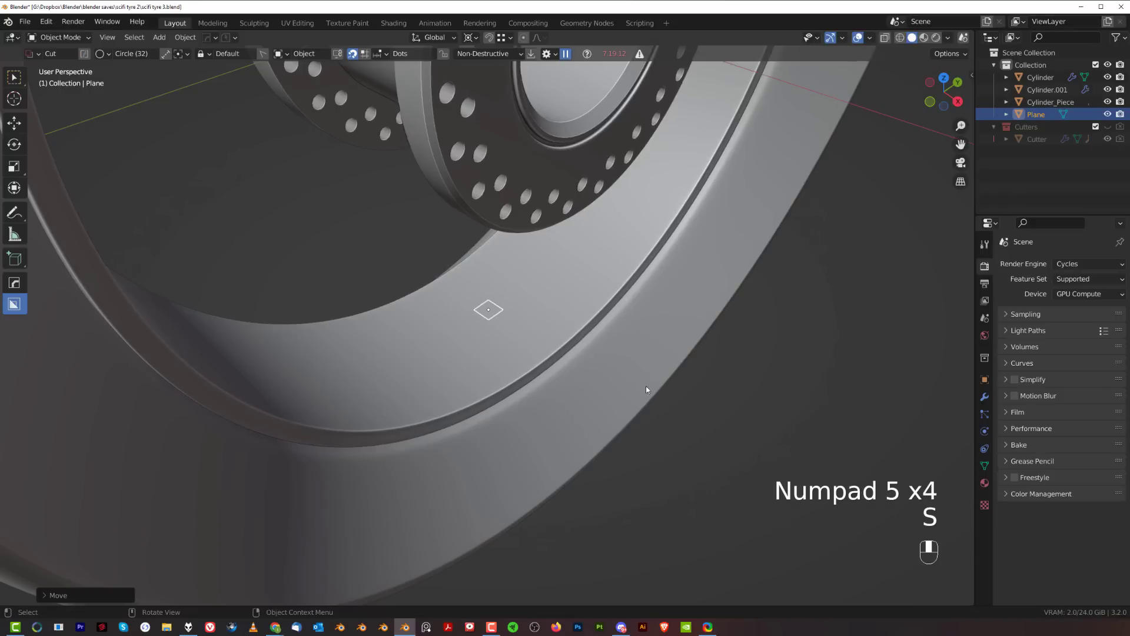
left_click(469, 38)
left_click(489, 84)
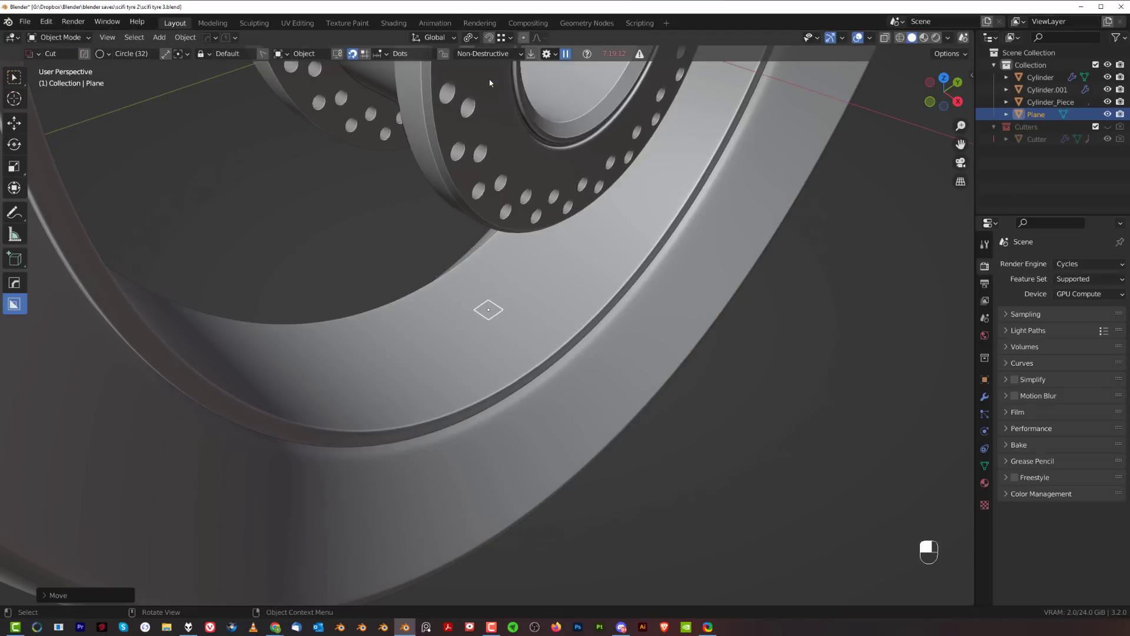
middle_click_drag(647, 331, 631, 301)
key("s")
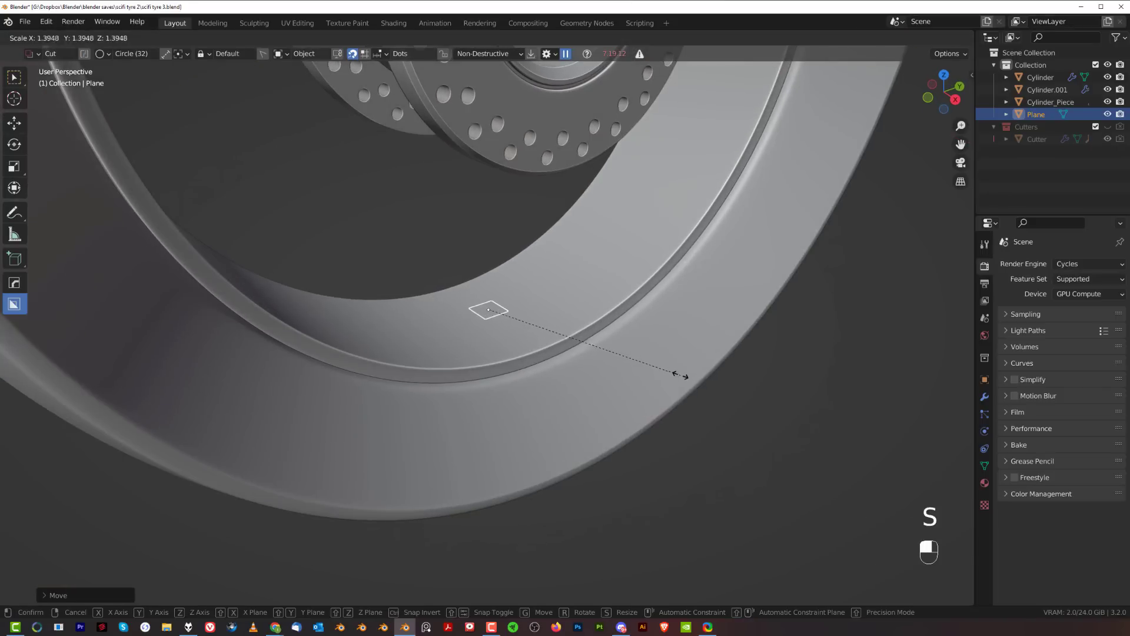
left_click(710, 385)
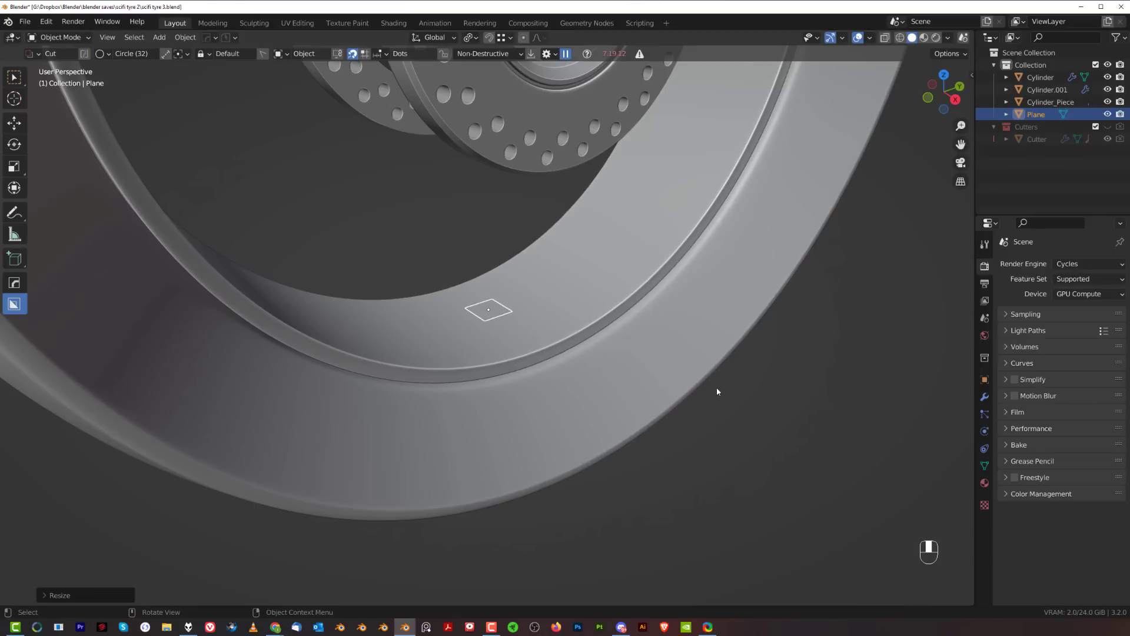
- Rotate the plane about the global Z axis and stretch it along its local X axis into a diagonal strip across the rim band
scroll(722, 392, "up", 5)
key("r")
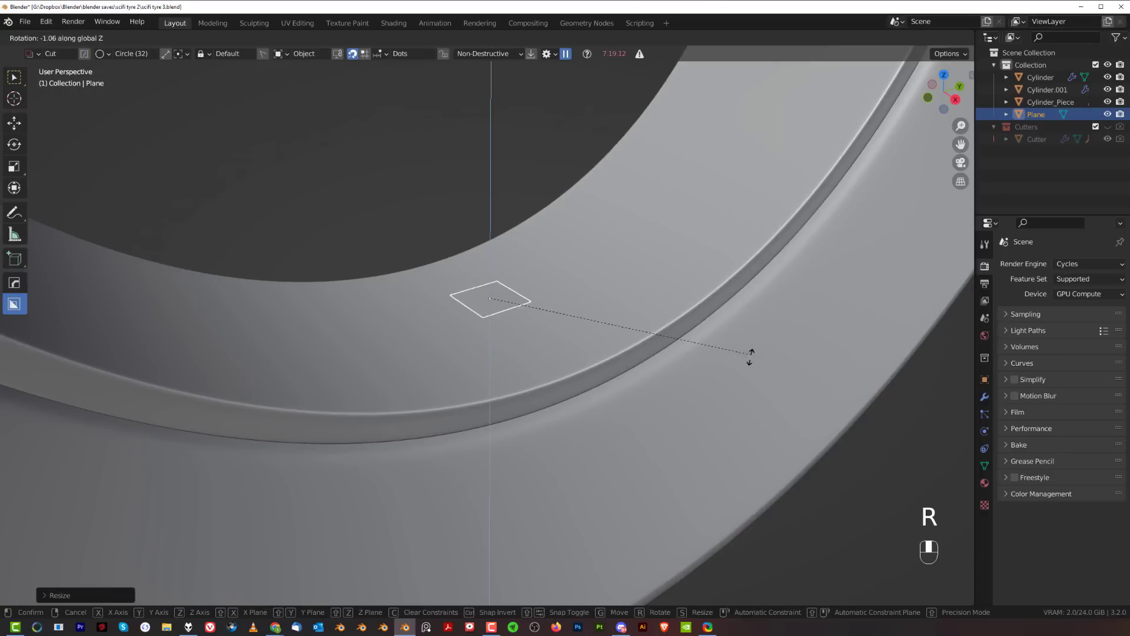
left_click(607, 434)
key("s")
middle_click(645, 430)
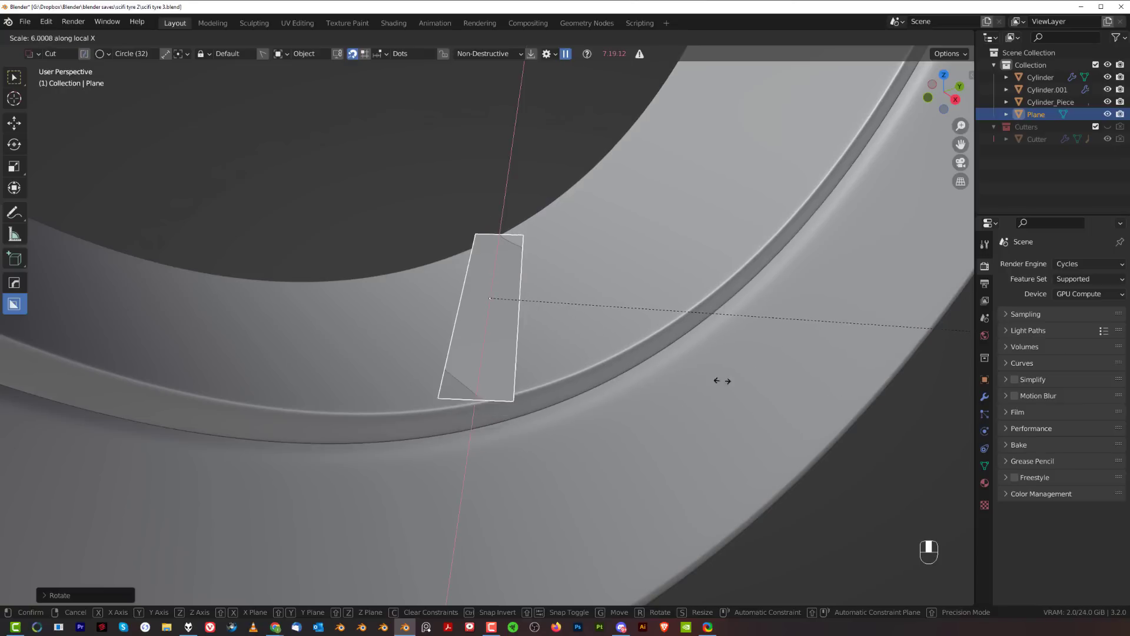
left_click(405, 283)
- Cut the strip crosswise with five evenly spaced edge loops in Edit Mode
middle_click_drag(405, 283, 517, 385)
key("Tab")
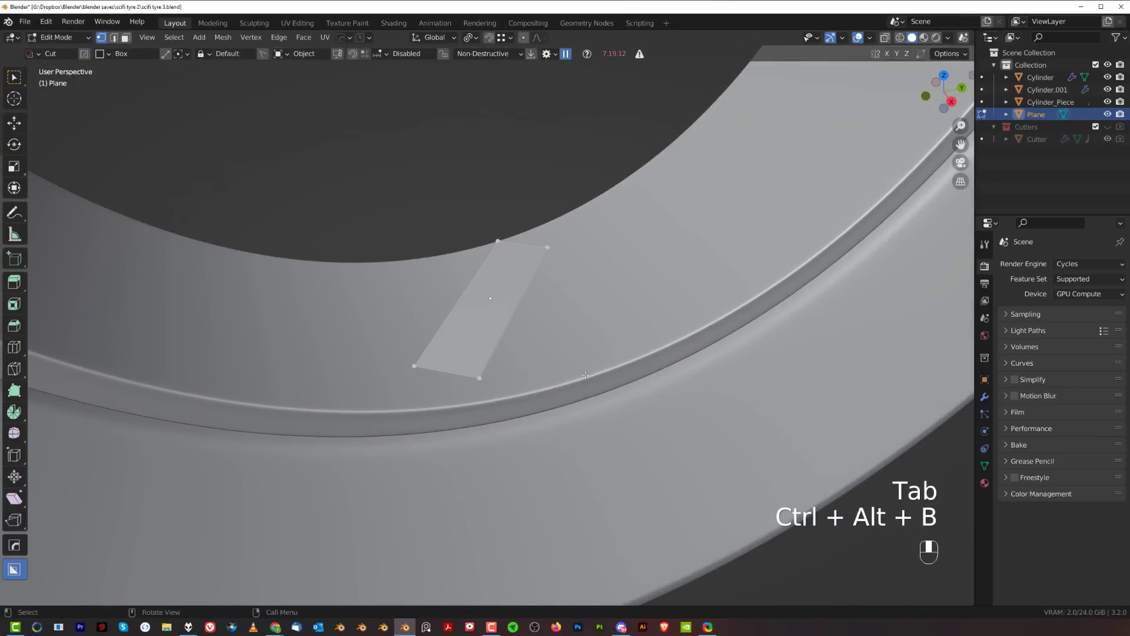
scroll(503, 343, "down", 2)
scroll(533, 372, "up", 3)
key("Tab")
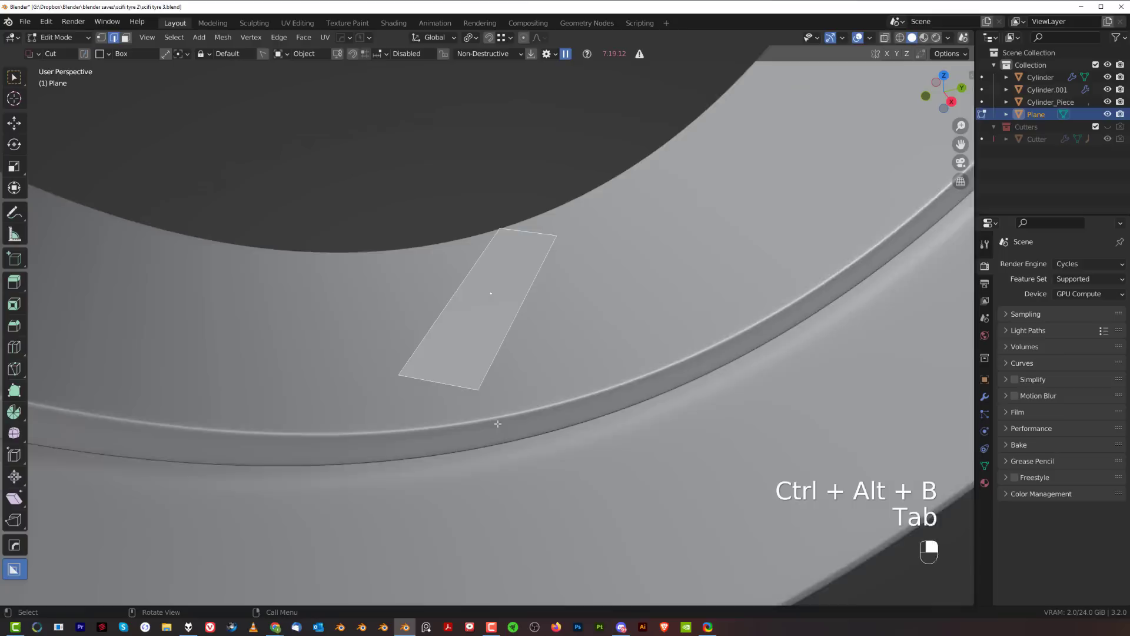
scroll(504, 377, "up", 1)
key("ctrl+r")
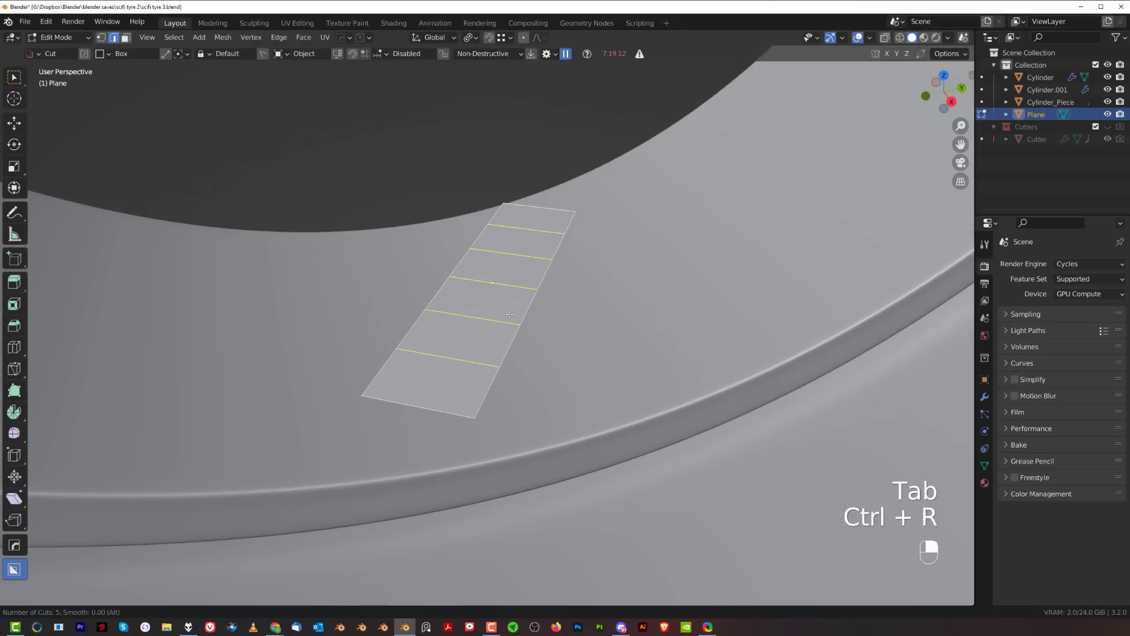
left_click(510, 314)
- Subdivide the whole strip and repeat the subdivision twice to make a dense grid
middle_click_drag(513, 313, 611, 321)
key("a")
right_click(615, 332)
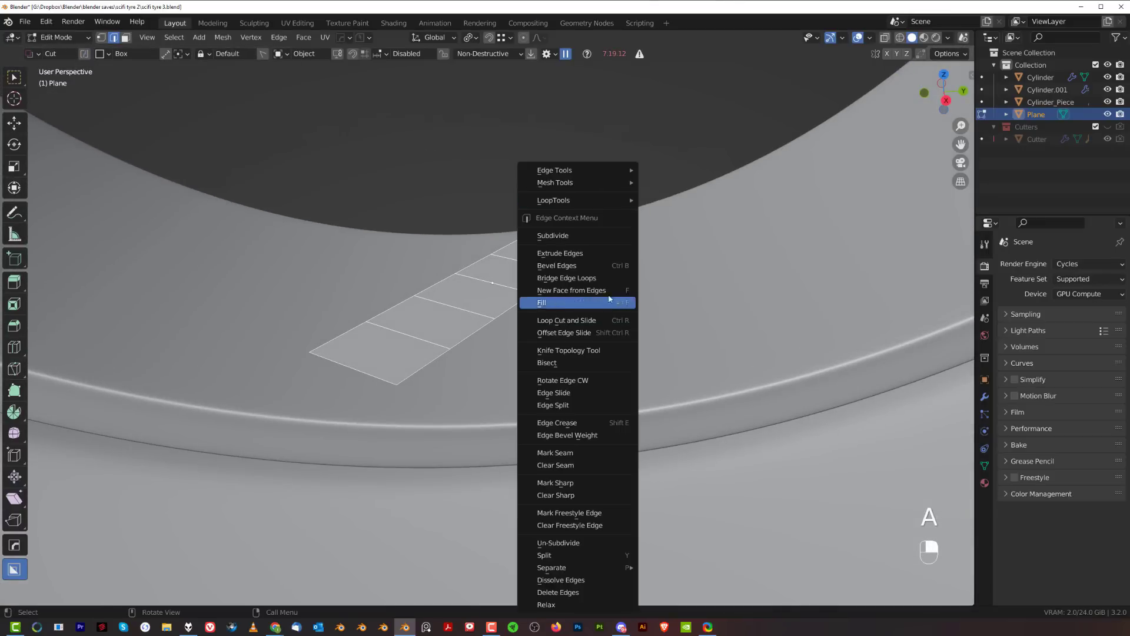
left_click(580, 234)
key("shift+r")
key("shift+r")
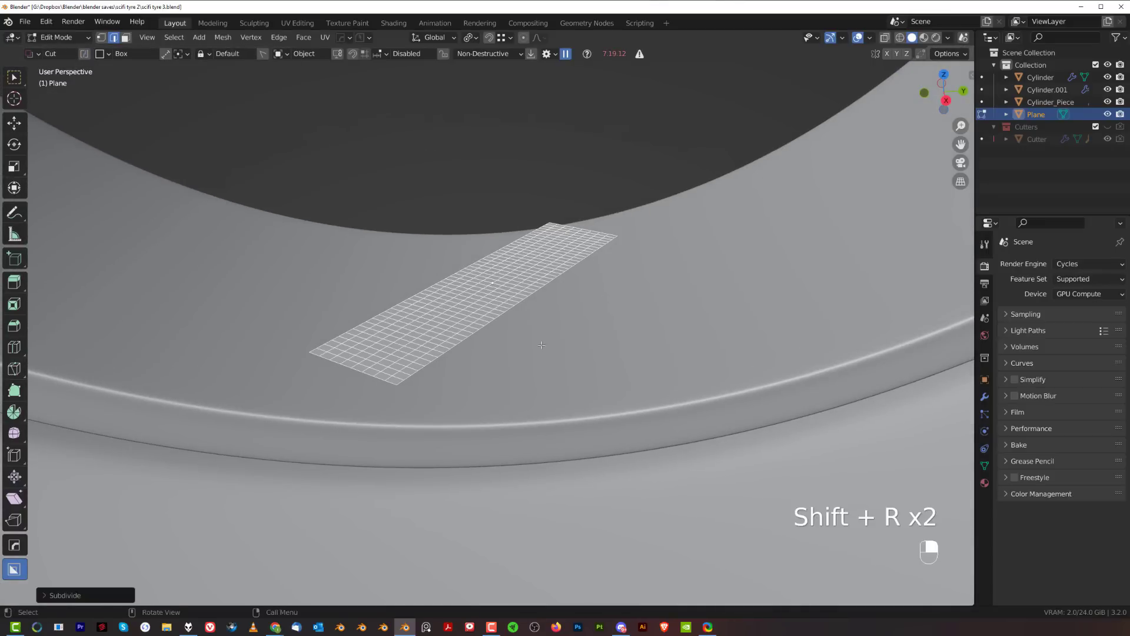
- Apply the strip's transforms in Object Mode and shrinkwrap the strip to the inner rim band with a HOps Shrinkwrap modifier
scroll(605, 290, "down", 5)
key("Tab")
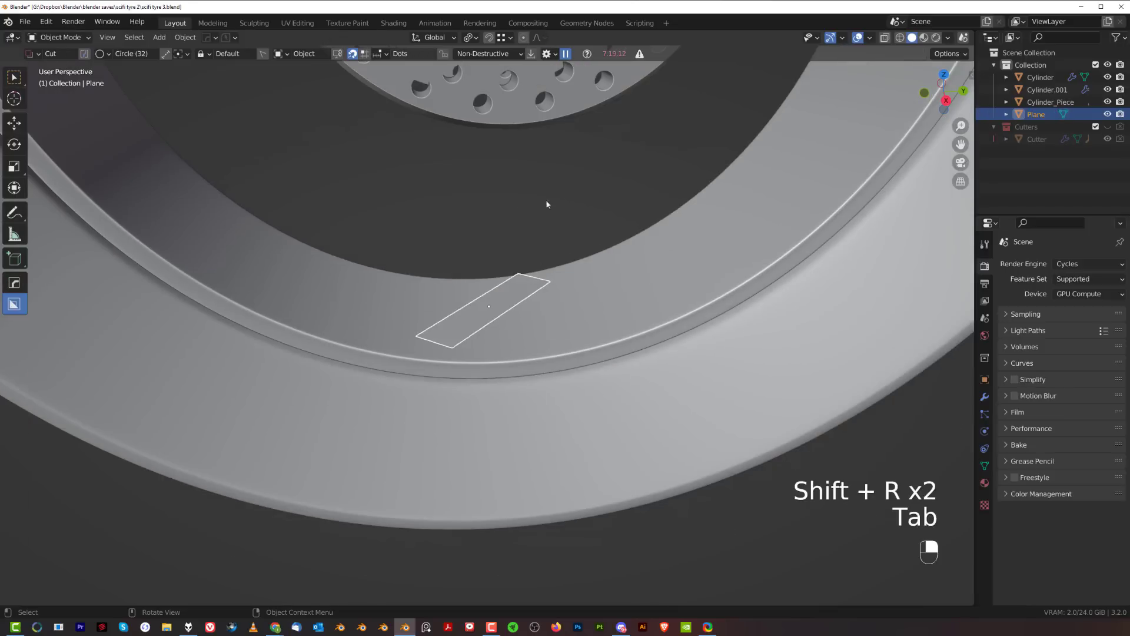
key("ctrl+a")
left_click(580, 323)
left_click(580, 323, "shift")
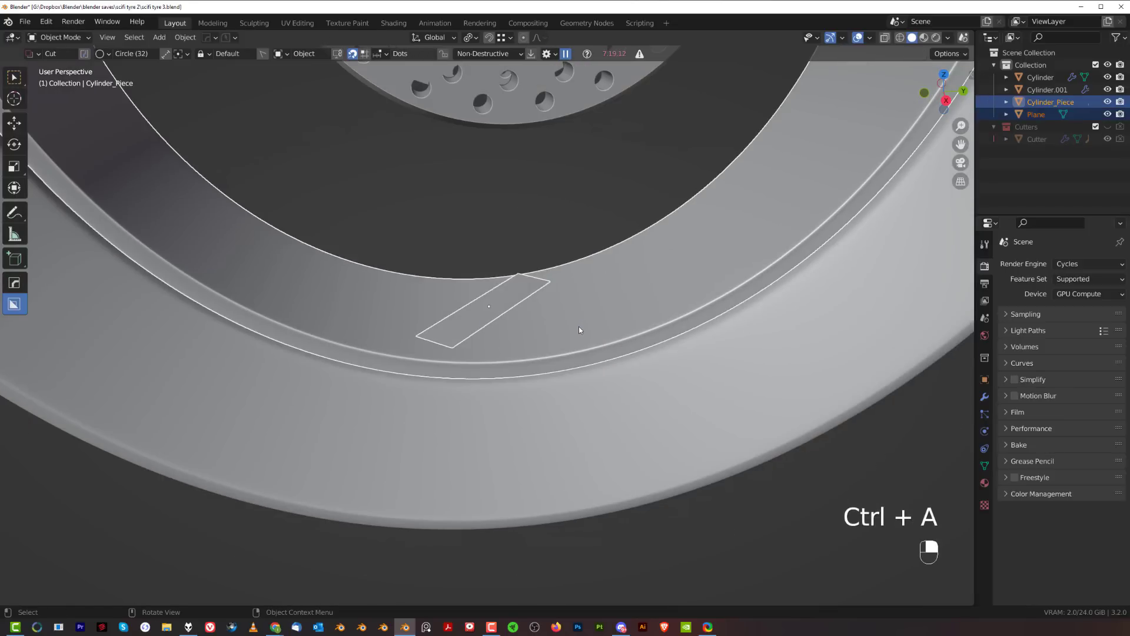
key("q")
mouse_move(578, 400)
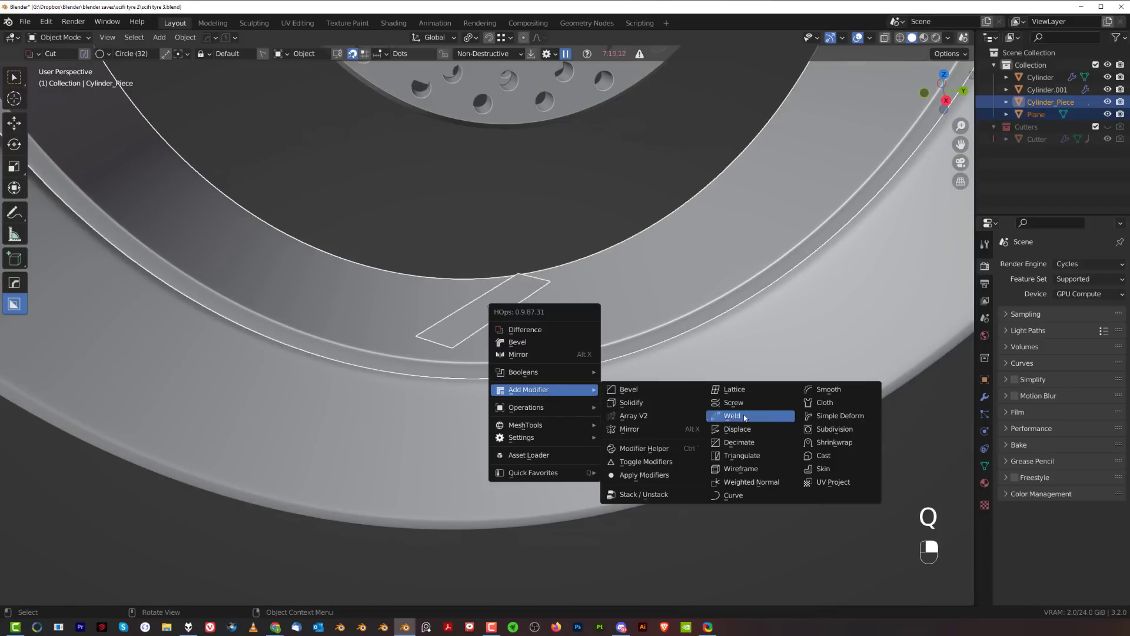
left_click(836, 442)
middle_click_drag(843, 429, 517, 387)
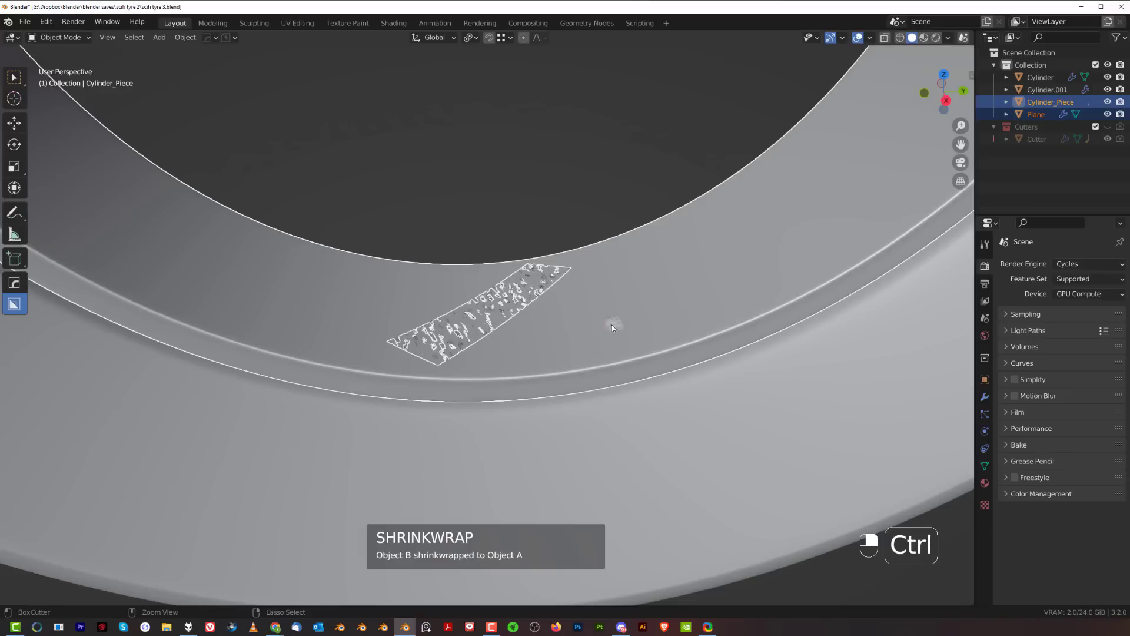
- Apply the inner rim band's modifier in the HOps Helper
key("ctrl+grave")
left_click(554, 366)
left_click(561, 376)
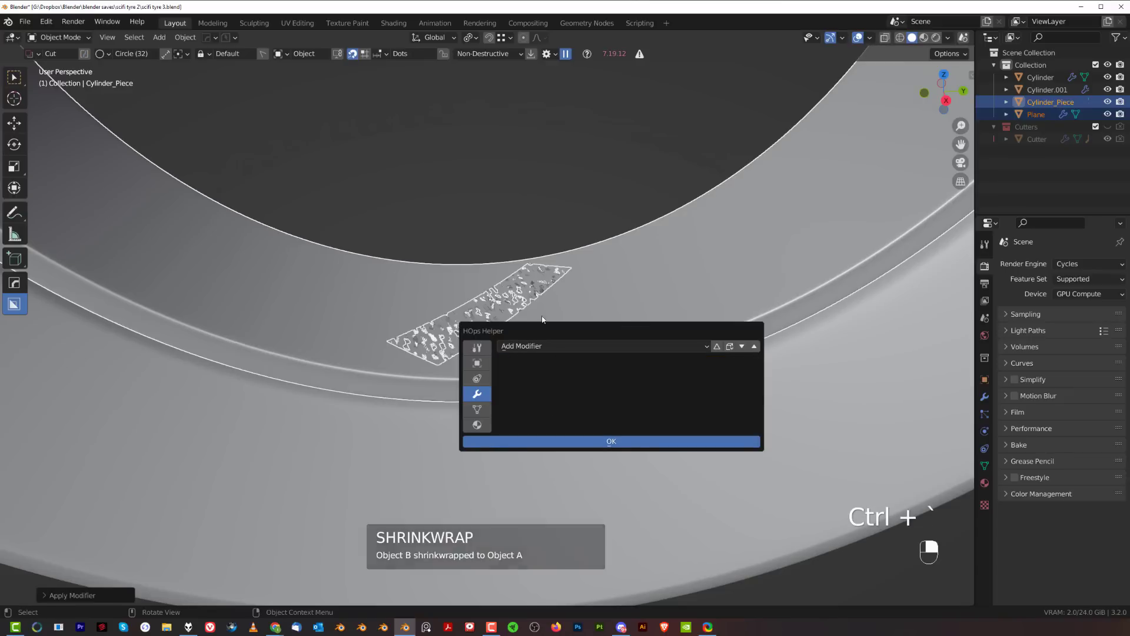
scroll(508, 319, "up", 3)
key("q")
mouse_move(511, 320)
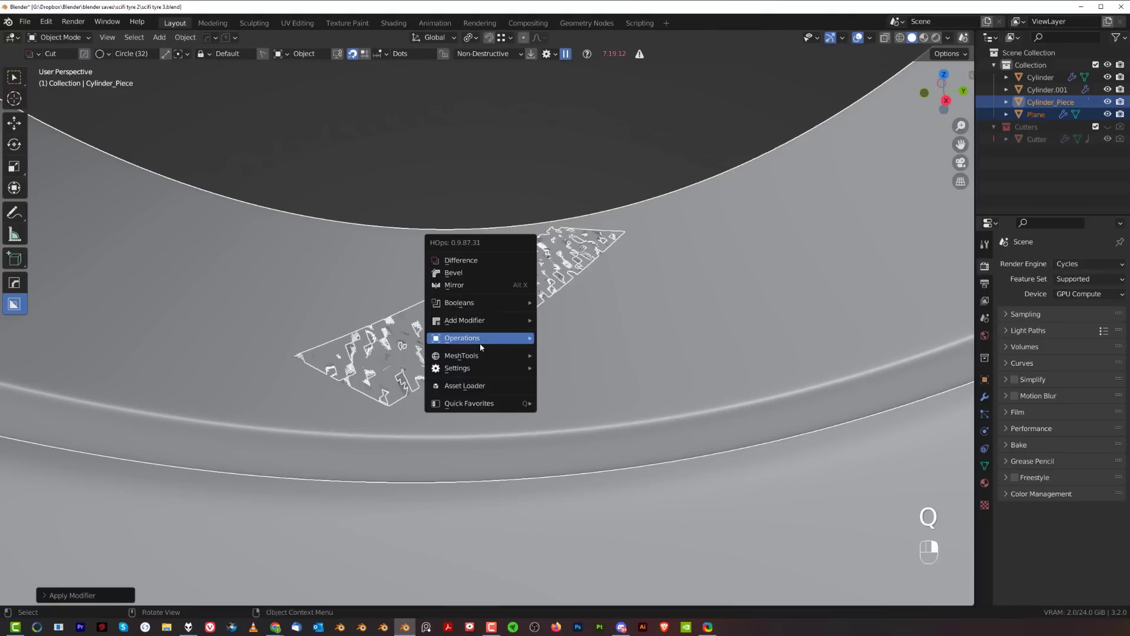
mouse_move(480, 343)
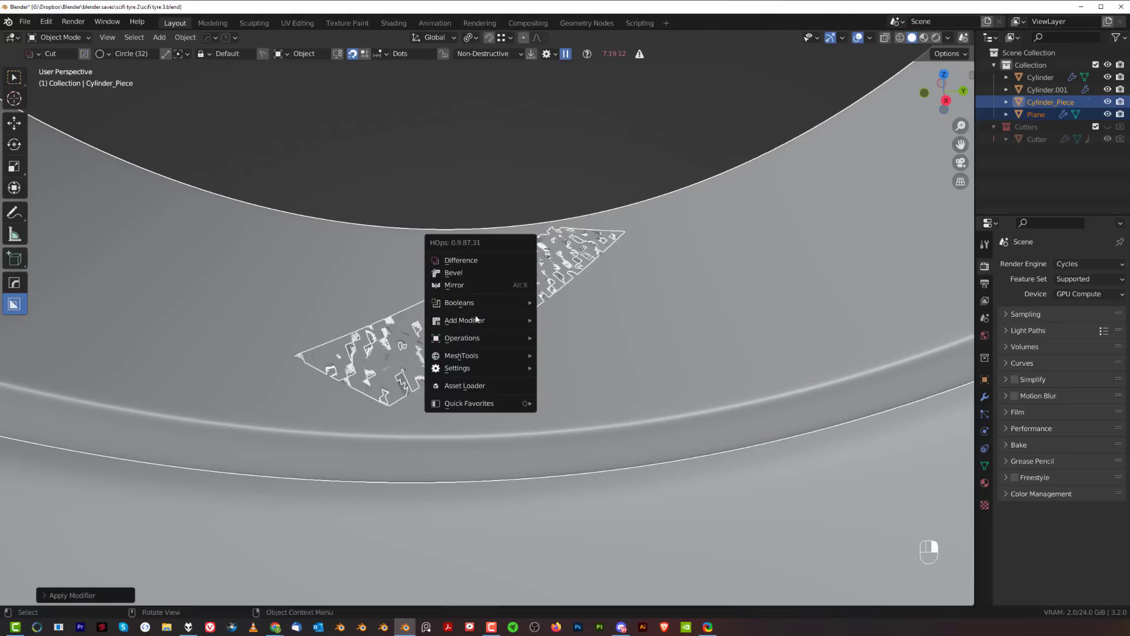
mouse_move(476, 318)
left_click(596, 335)
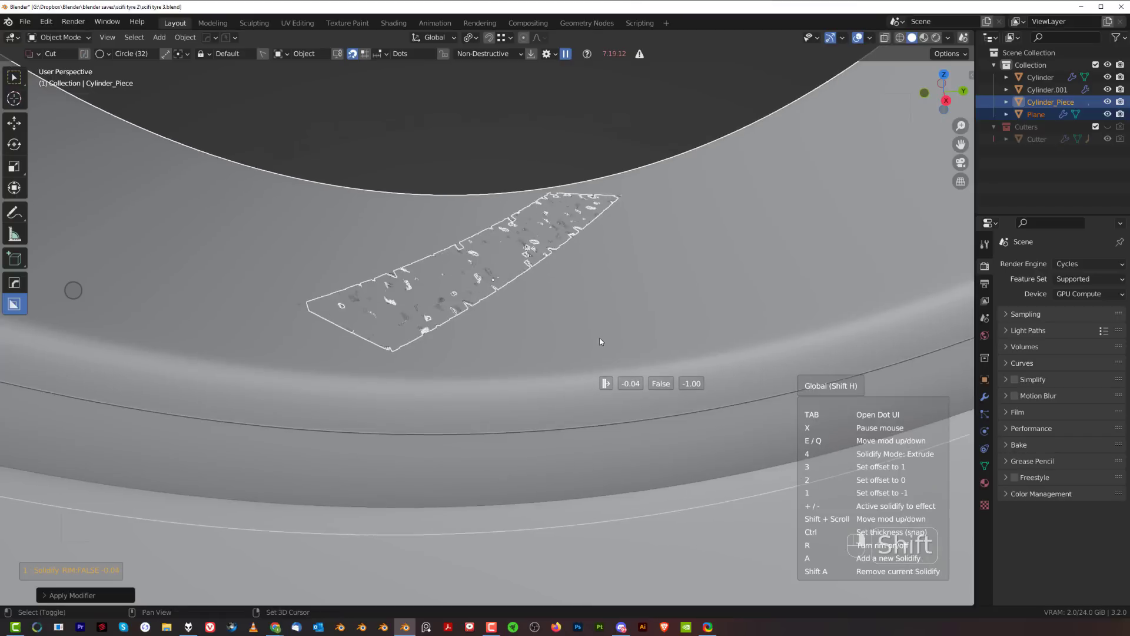
right_click(600, 342, "shift")
- Select only the shrinkwrapped strip and thicken it inward from the rim with a HOps Solidify modifier at offset -1
left_click(483, 319)
key("q")
mouse_move(483, 318)
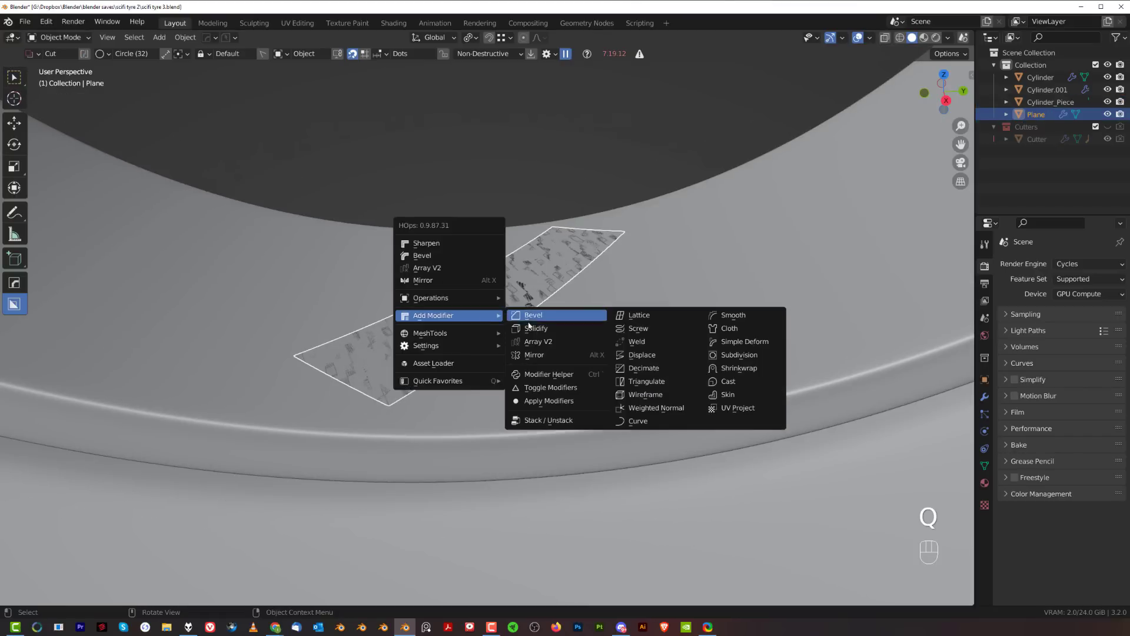
left_click(549, 334)
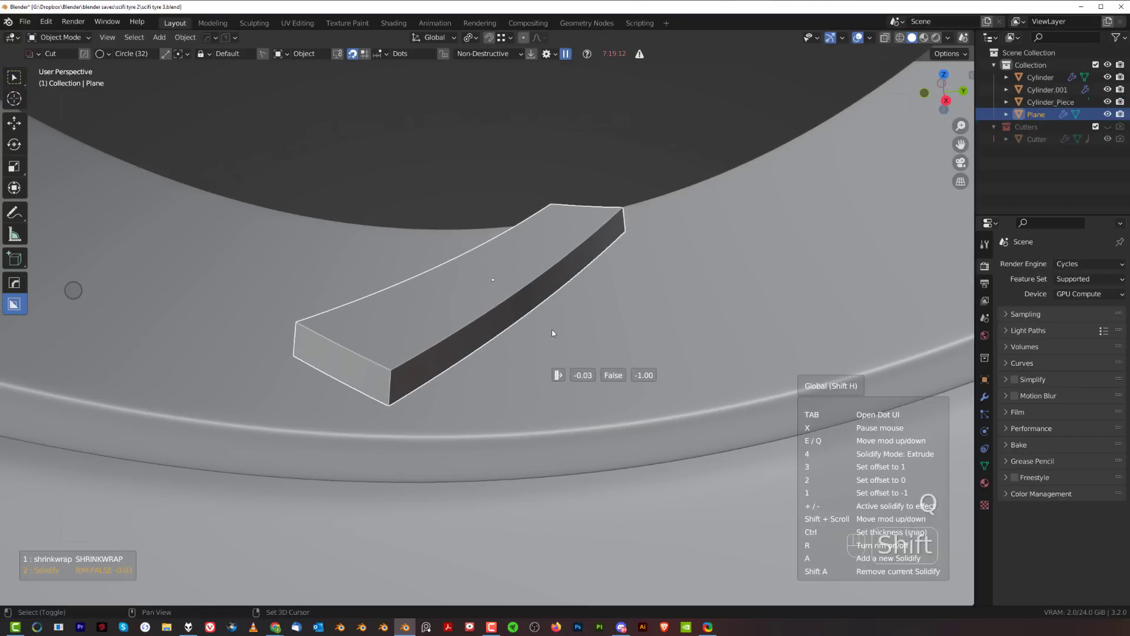
left_click(592, 326)
scroll(592, 327, "down", 6)
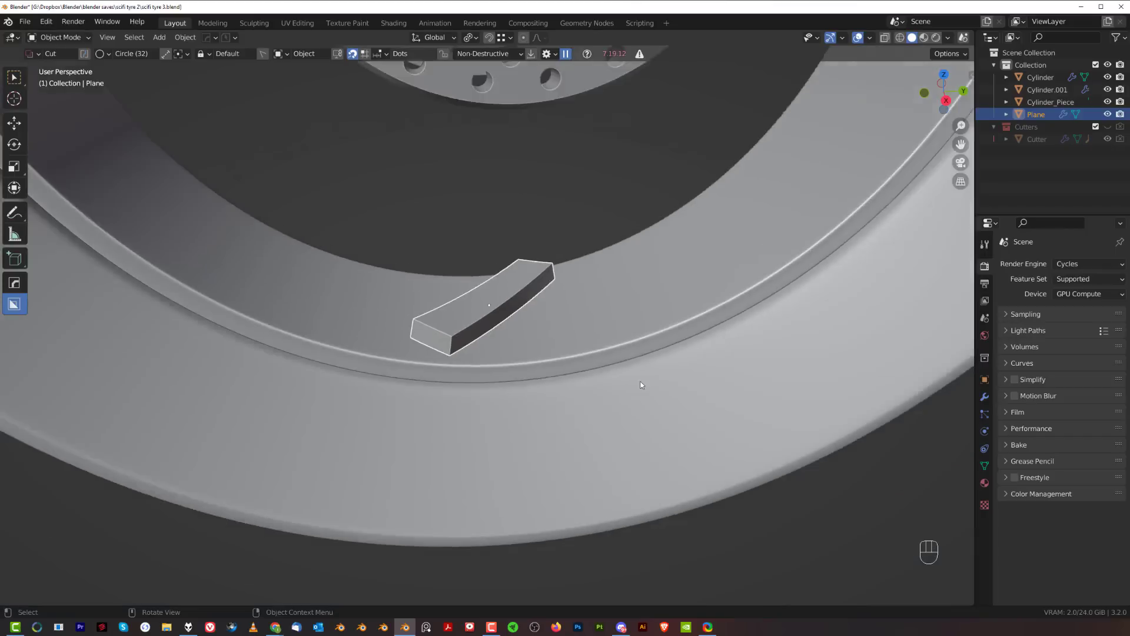
middle_click_drag(546, 326, 589, 331)
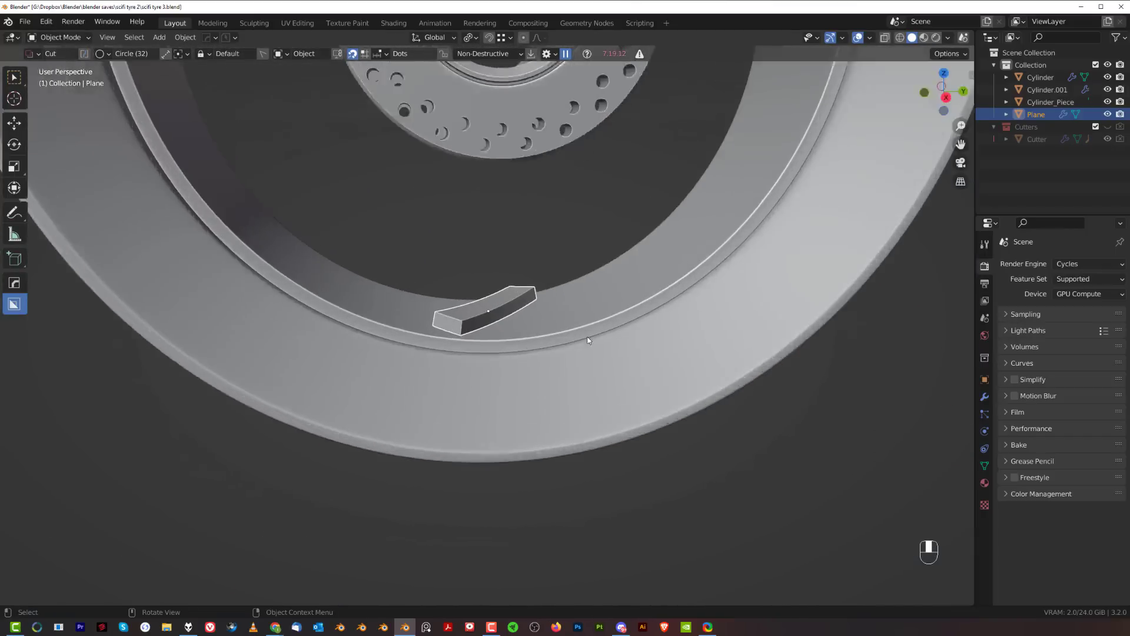
- Convert the thickened strip to plain mesh geometry, baking in its Shrinkwrap and Solidify modifiers
scroll(511, 287, "up", 4)
scroll(512, 286, "up", 1)
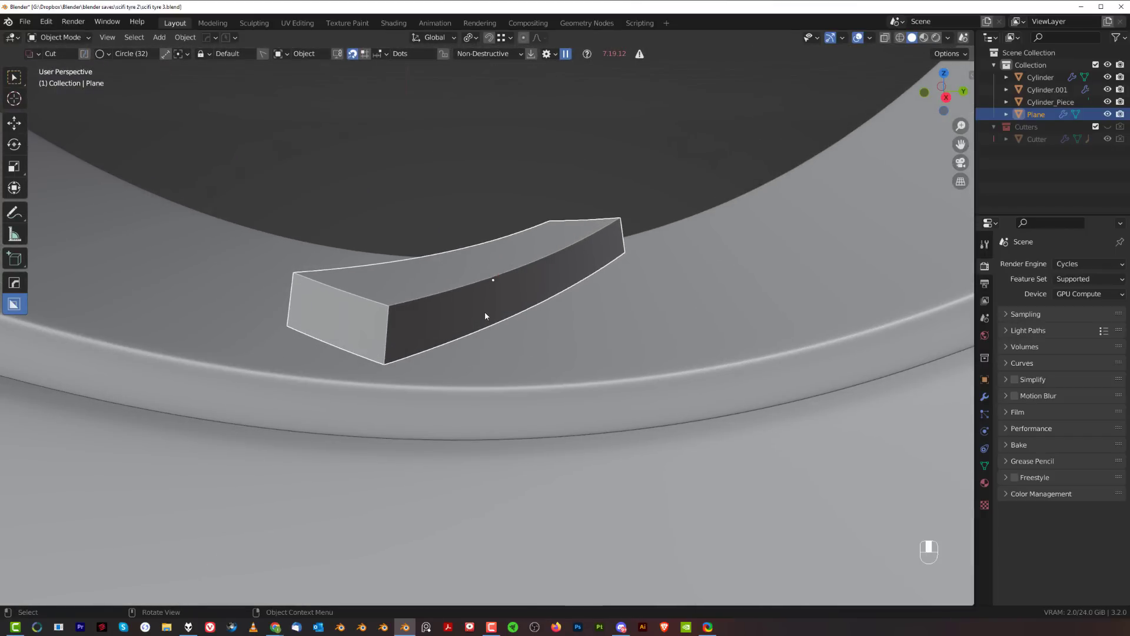
key("ctrl+a")
left_click(476, 434)
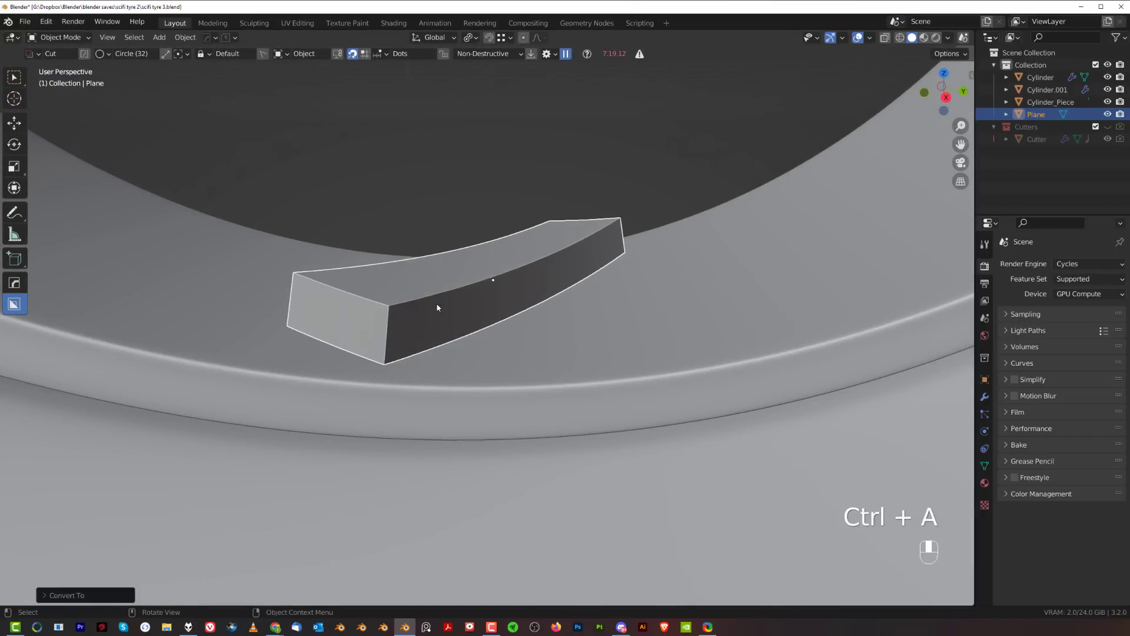
- In Edit Mode, select a full-width block of top faces at each end of the strip
key("Tab")
middle_click_drag(437, 306, 444, 322)
scroll(436, 323, "up", 2)
left_click(366, 360)
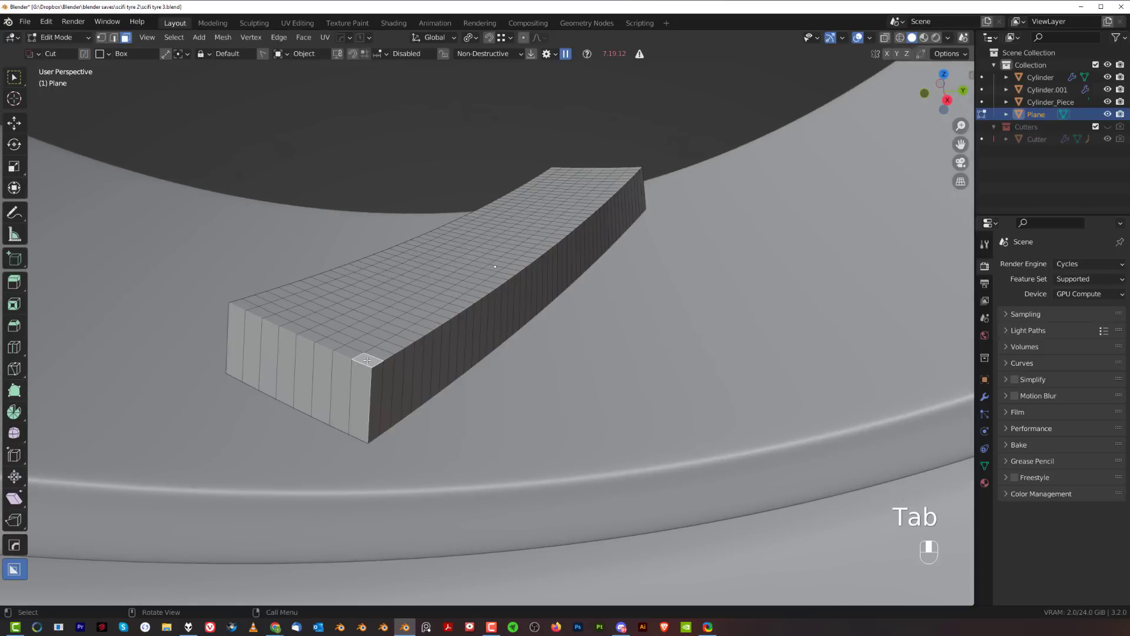
left_click(246, 305, "ctrl")
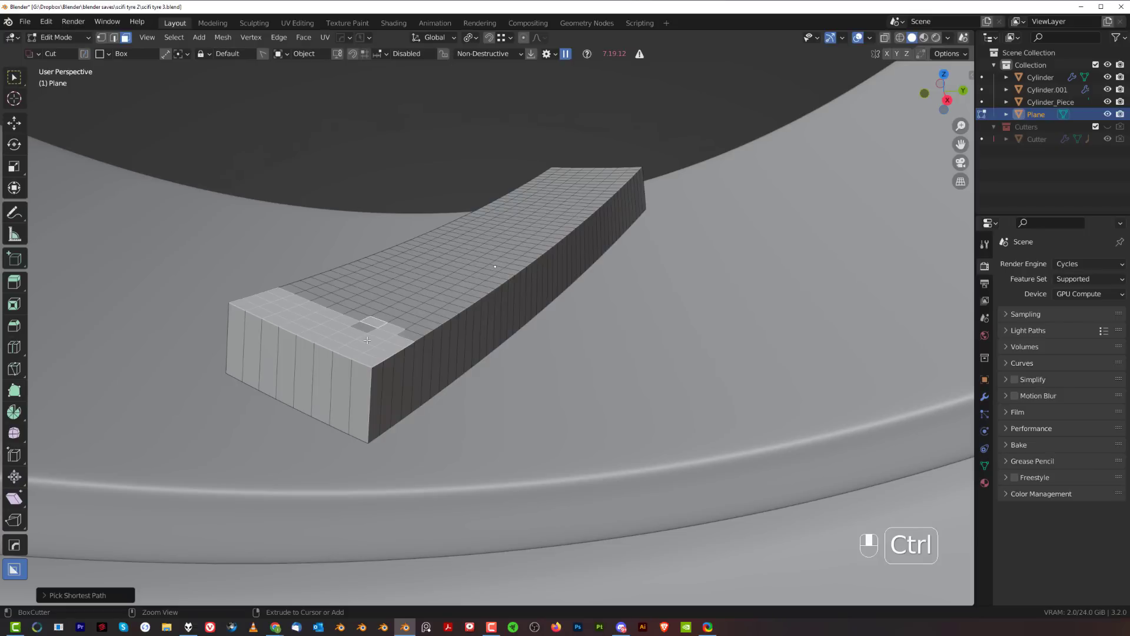
key("ctrl+z")
middle_click_drag(365, 336, 324, 331)
middle_click_drag(563, 378, 399, 391, "shift")
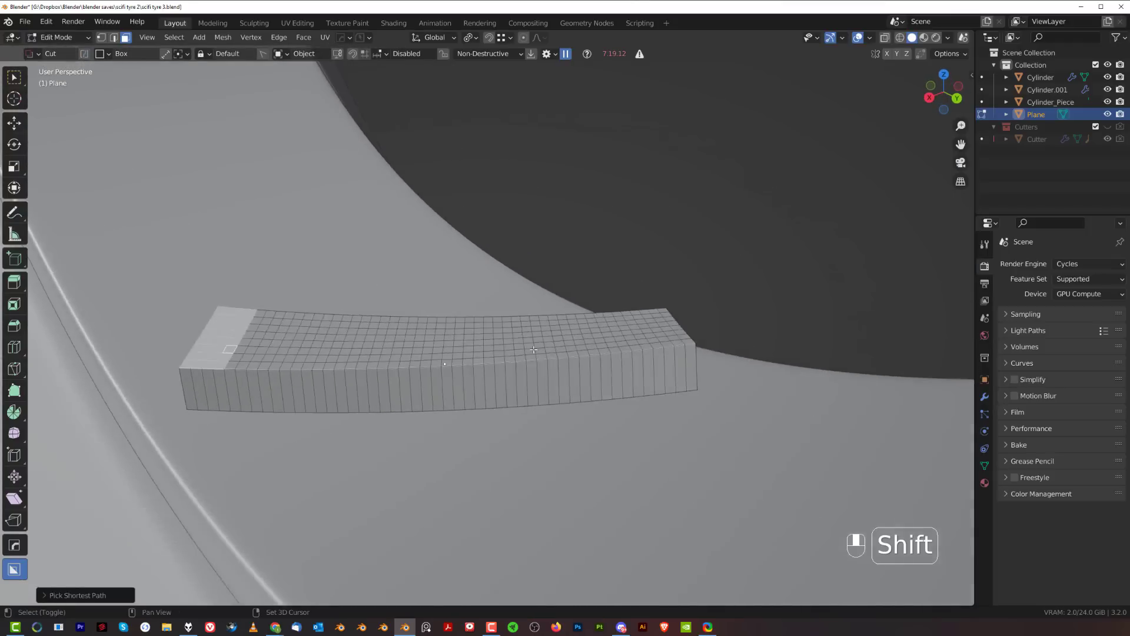
scroll(728, 358, "up", 2)
middle_click_drag(728, 359, 732, 361)
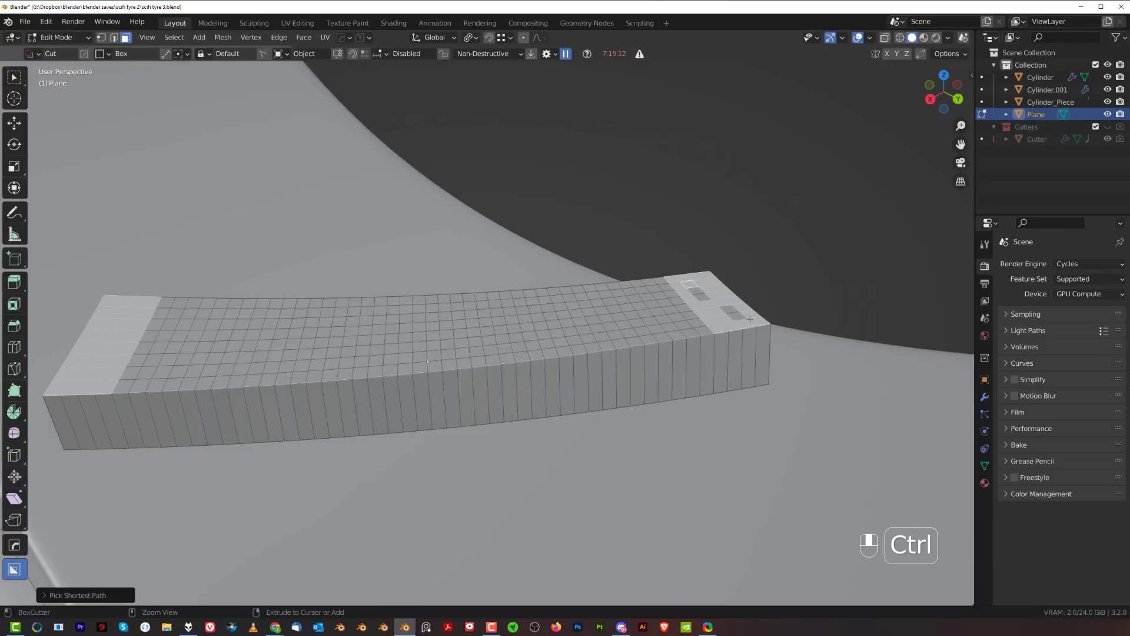
- Extrude both selected end blocks up to the central hub in the right orthographic view, forming a pair of spokes
scroll(731, 318, "down", 12)
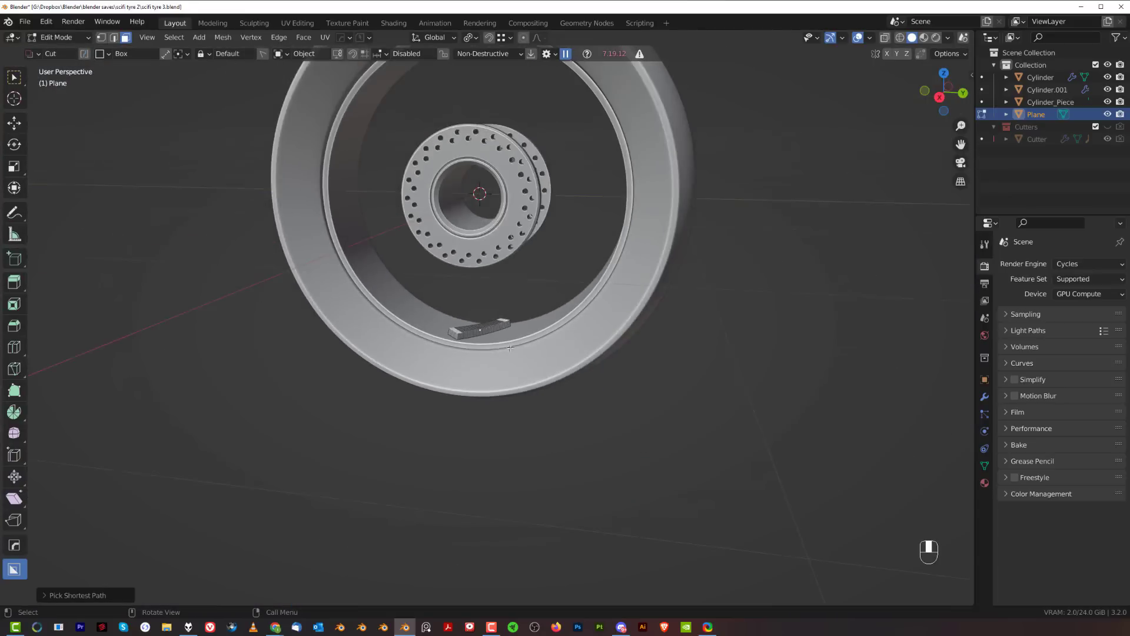
middle_click_drag(510, 347, 522, 310)
scroll(522, 311, "up", 4)
key("grave")
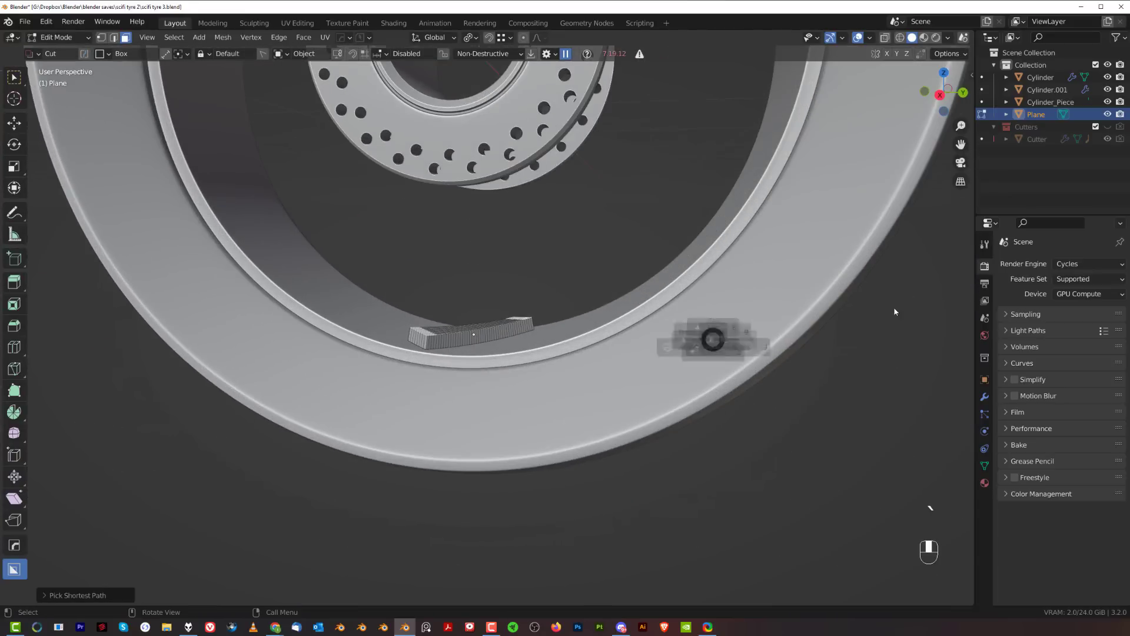
left_click(895, 313)
key("KP_5")
key("e")
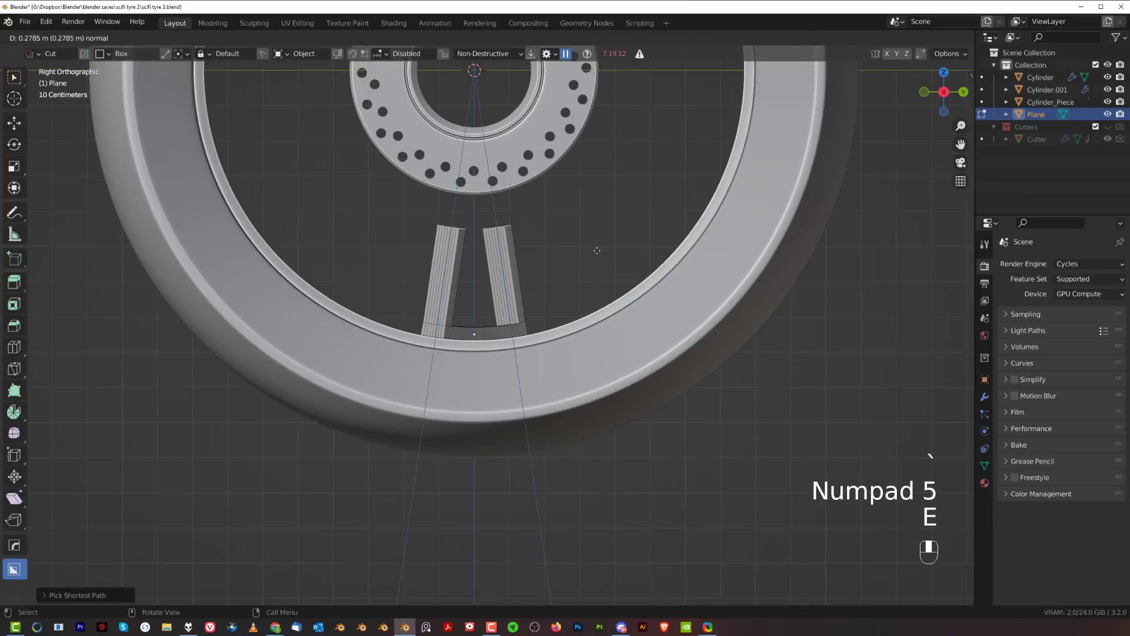
left_click(557, 171)
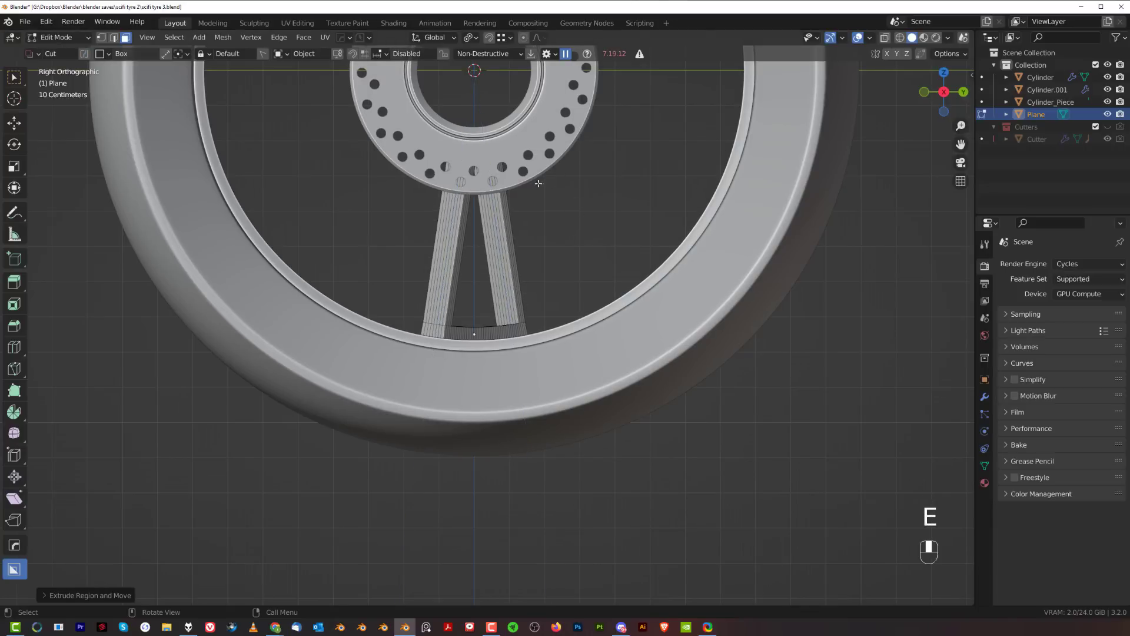
middle_click_drag(539, 184, 577, 94)
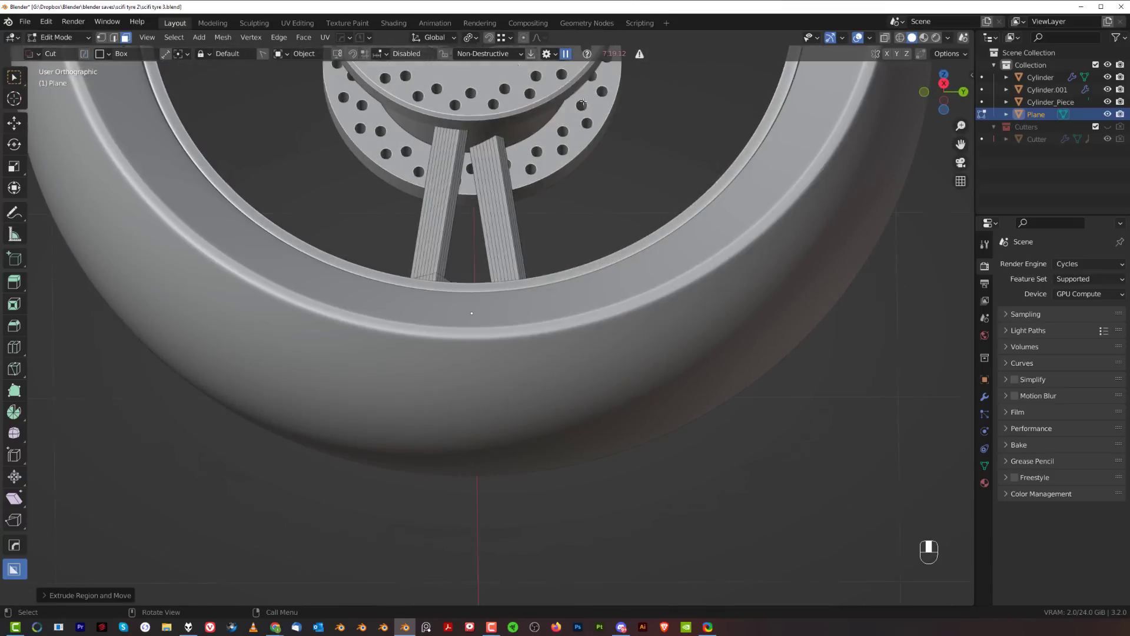
- Try a level 2 Subdivision modifier with smooth shading on the spoke piece in Object Mode
key("Tab")
key("grave")
scroll(516, 363, "up", 3)
middle_click_drag(515, 362, 459, 268)
key("KP_5")
middle_click_drag(459, 268, 563, 281, "shift")
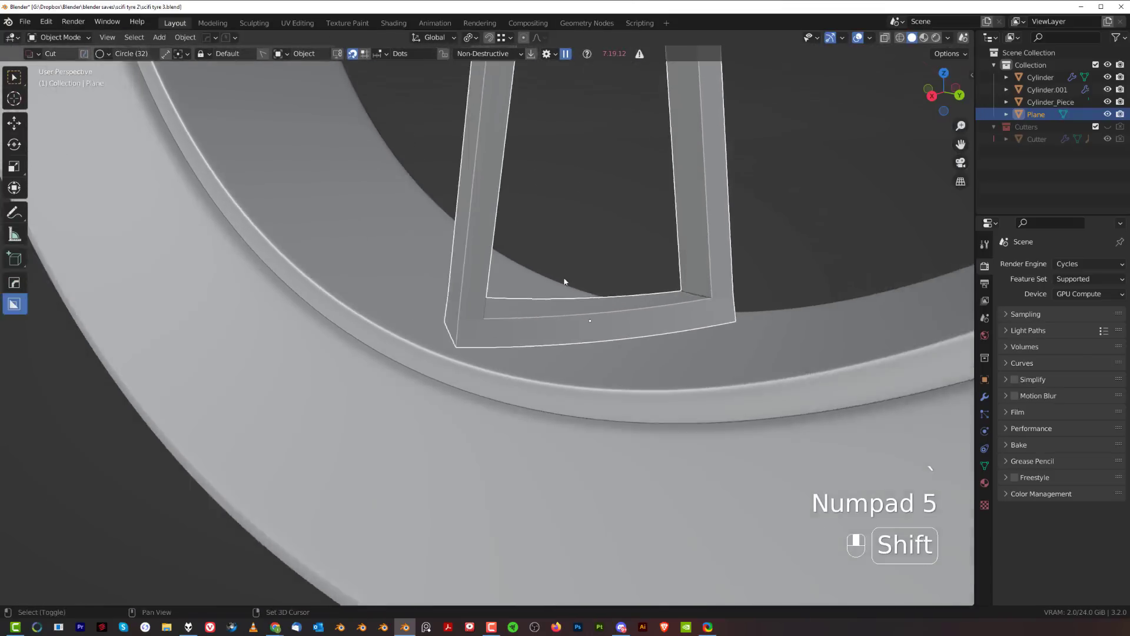
middle_click_drag(569, 336, 526, 343, "ctrl")
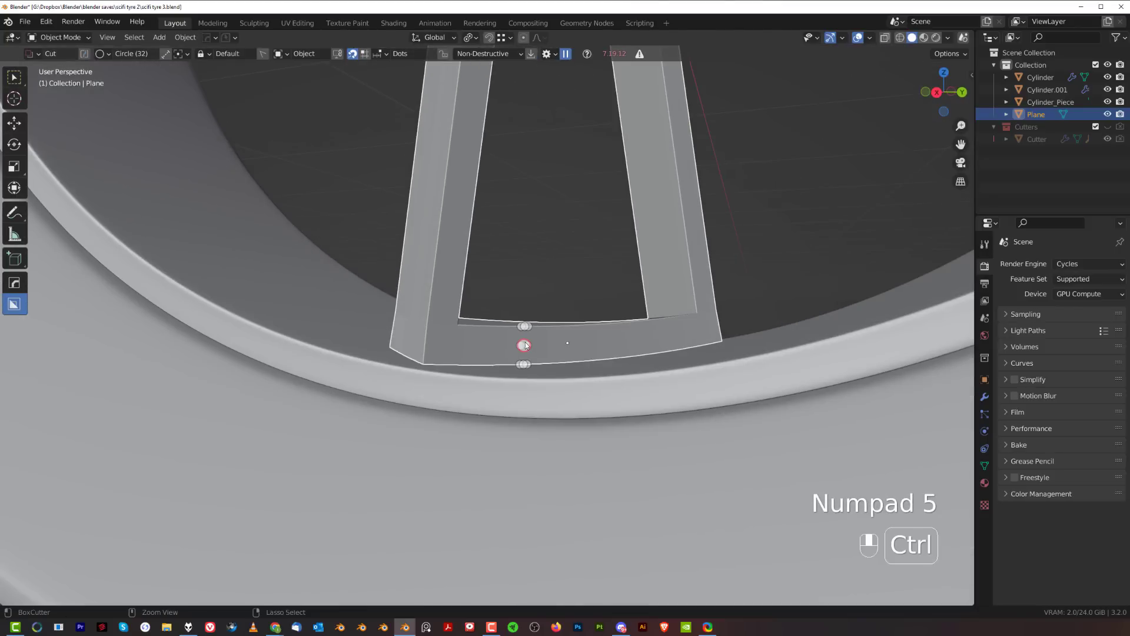
key("ctrl+2")
right_click(553, 333)
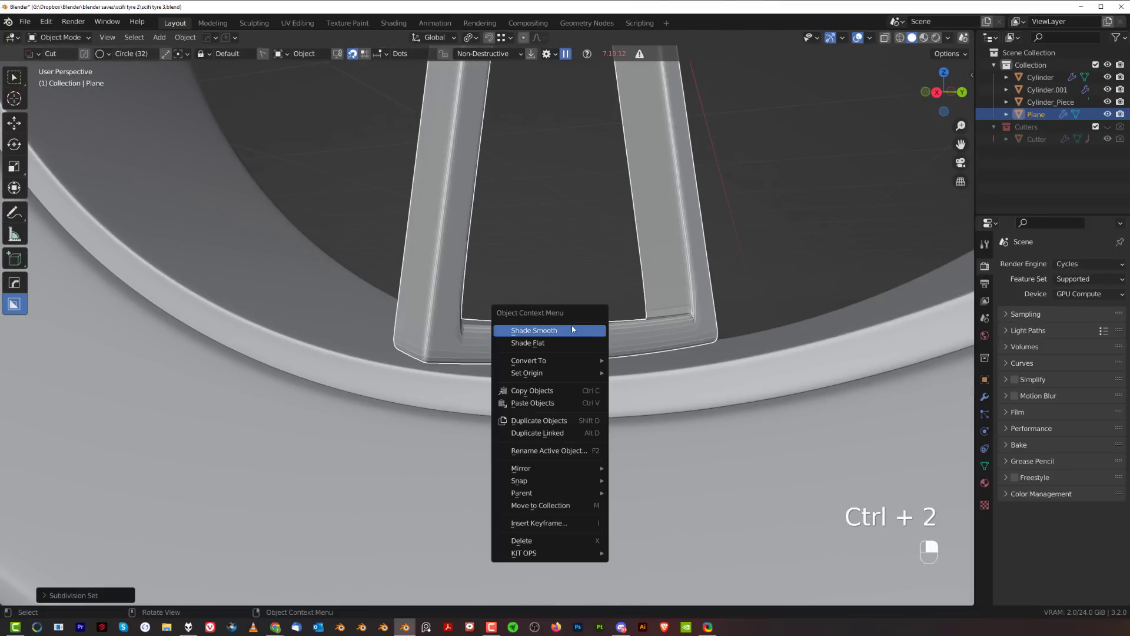
left_click(573, 330)
left_click(736, 222)
scroll(527, 311, "up", 2)
middle_click_drag(528, 310, 538, 320)
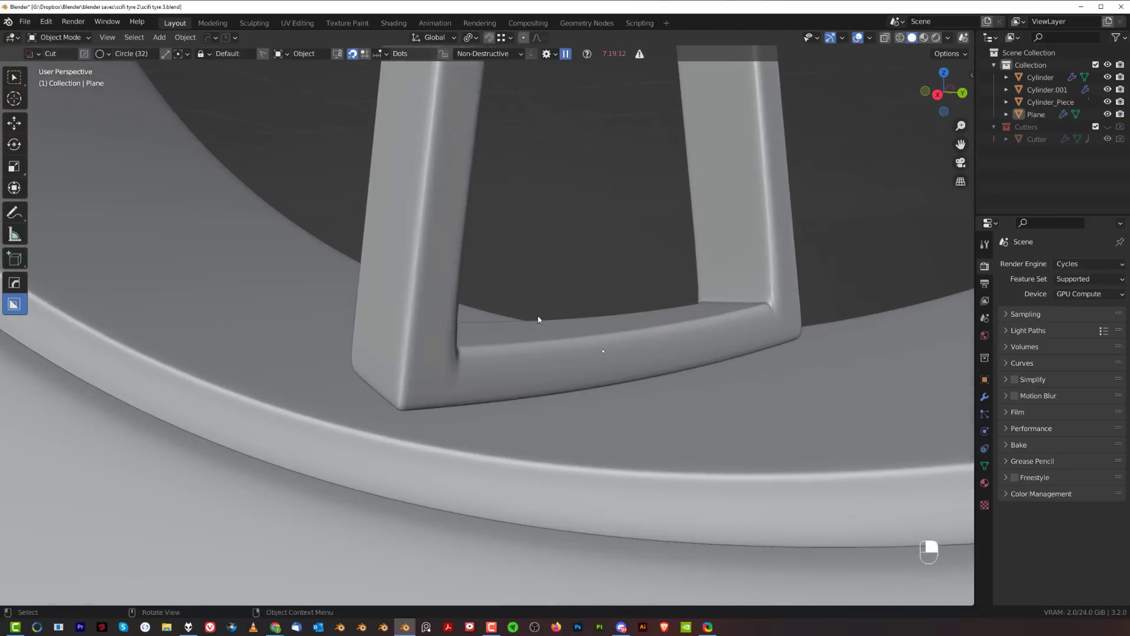
- Try to add a supporting edge loop near the inner corner where the spoke meets the strip
scroll(492, 393, "up", 2)
middle_click_drag(492, 393, 460, 373)
key("Tab")
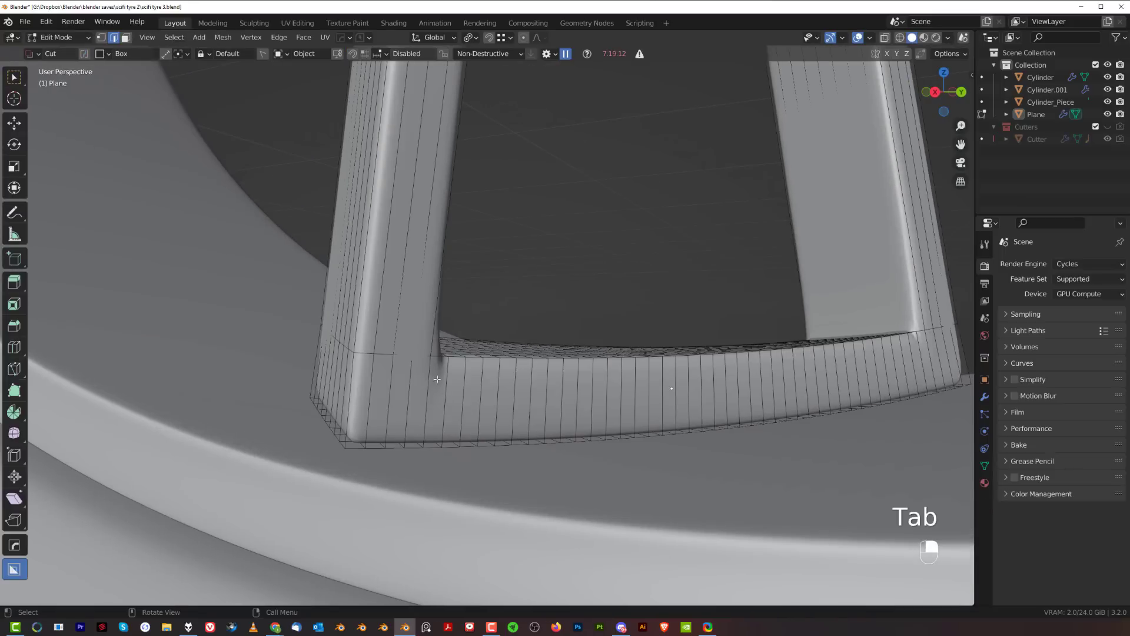
key("ctrl+r")
left_click_drag(436, 362, 439, 340)
- Undo the edge loop attempt, the smooth shading and the subdivision on the spoke piece
key("ctrl+z")
key("ctrl+z")
key("ctrl+z")
key("ctrl+z")
key("ctrl+z")
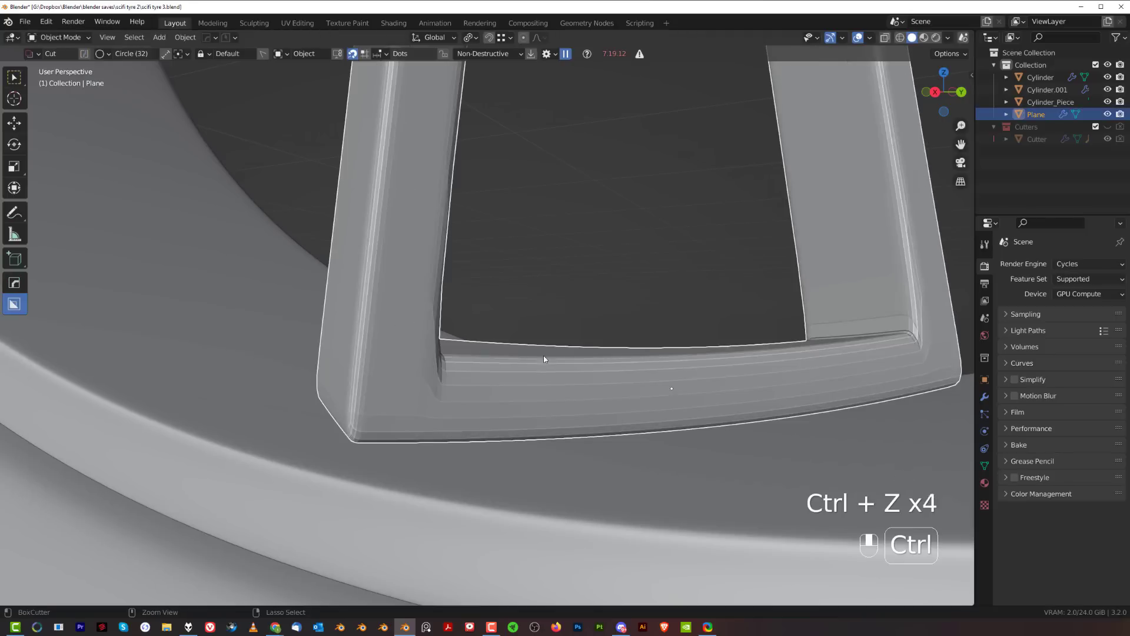
scroll(546, 375, "down", 2)
middle_click_drag(497, 337, 520, 362)
- Dissolve the edge loops directly on either side of the spoke piece's front outer corner edge in Edit Mode
key("Tab")
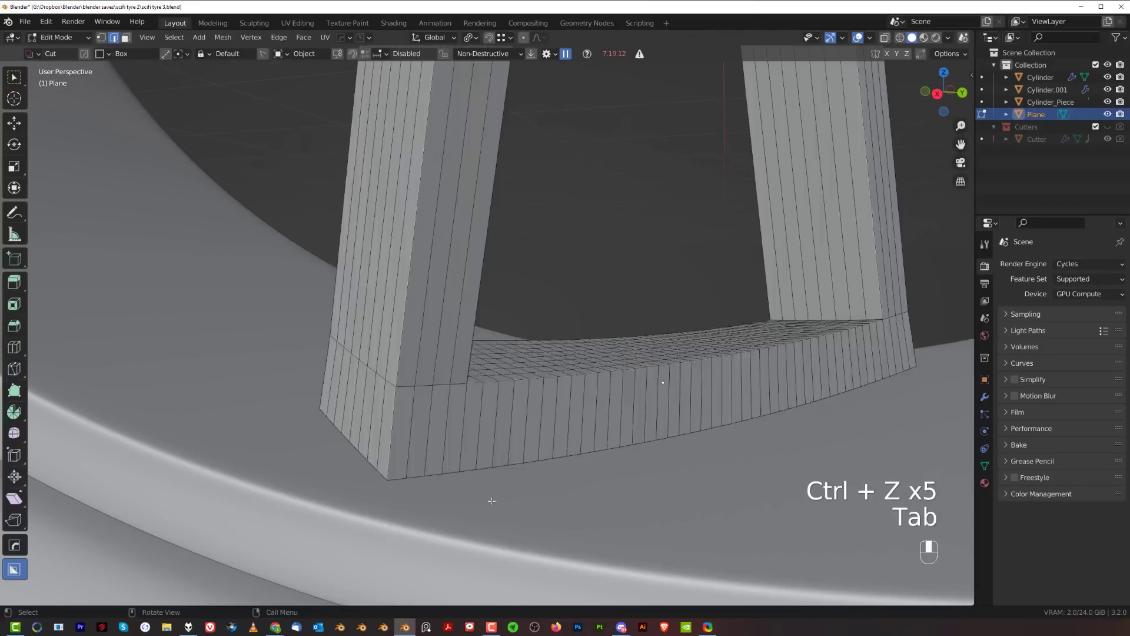
scroll(469, 341, "down", 5)
scroll(480, 340, "up", 4)
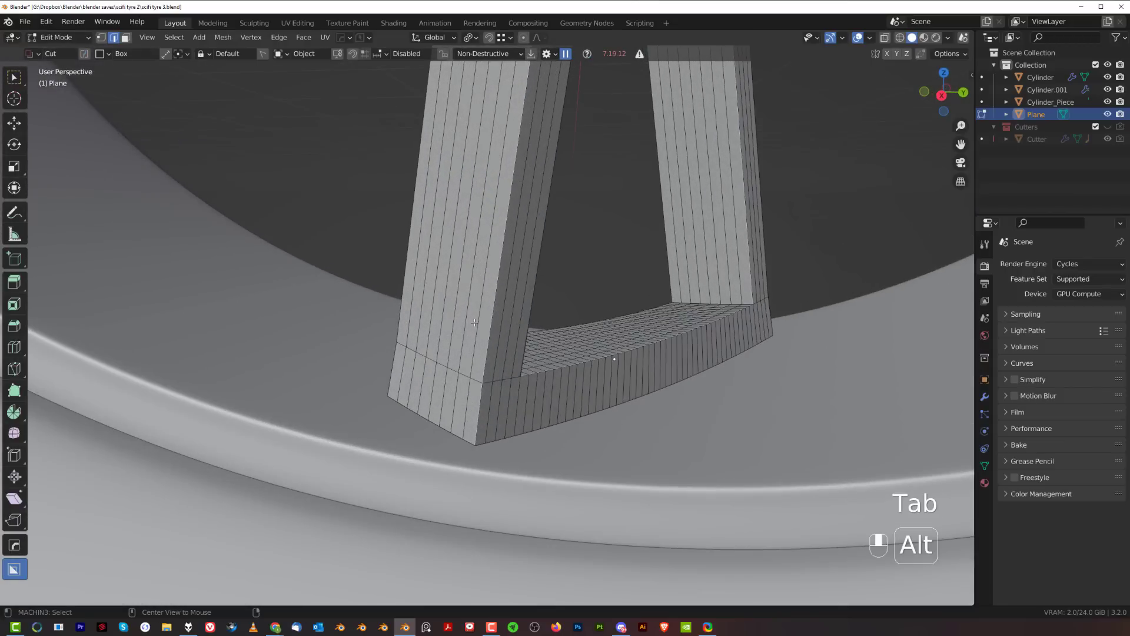
left_click(474, 322, "alt")
scroll(478, 322, "down", 1)
middle_click_drag(478, 322, 550, 301)
left_click(513, 330, "alt")
scroll(505, 331, "up", 1)
middle_click_drag(505, 331, 444, 301)
scroll(451, 329, "up", 2)
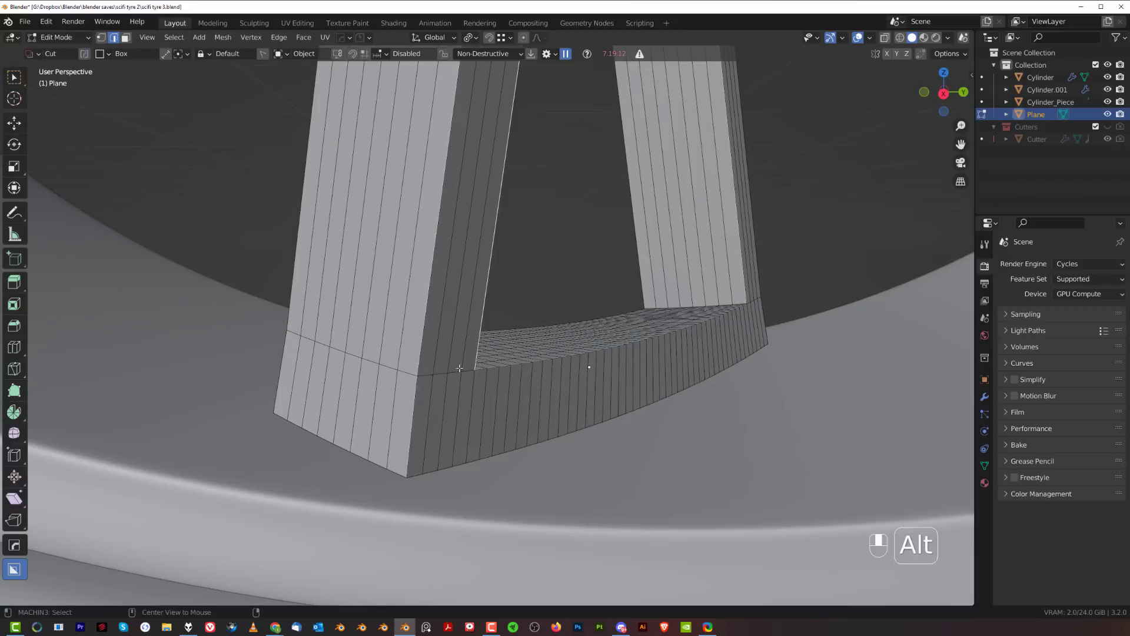
left_click(438, 344, "alt")
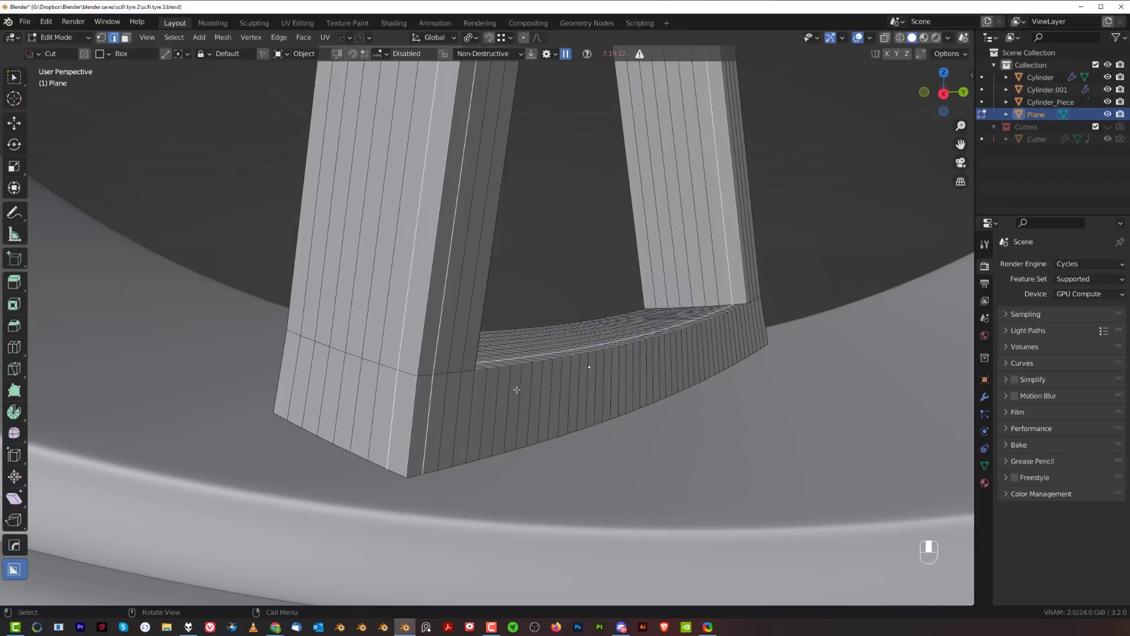
middle_click_drag(516, 390, 583, 377)
key("x")
left_click(609, 372)
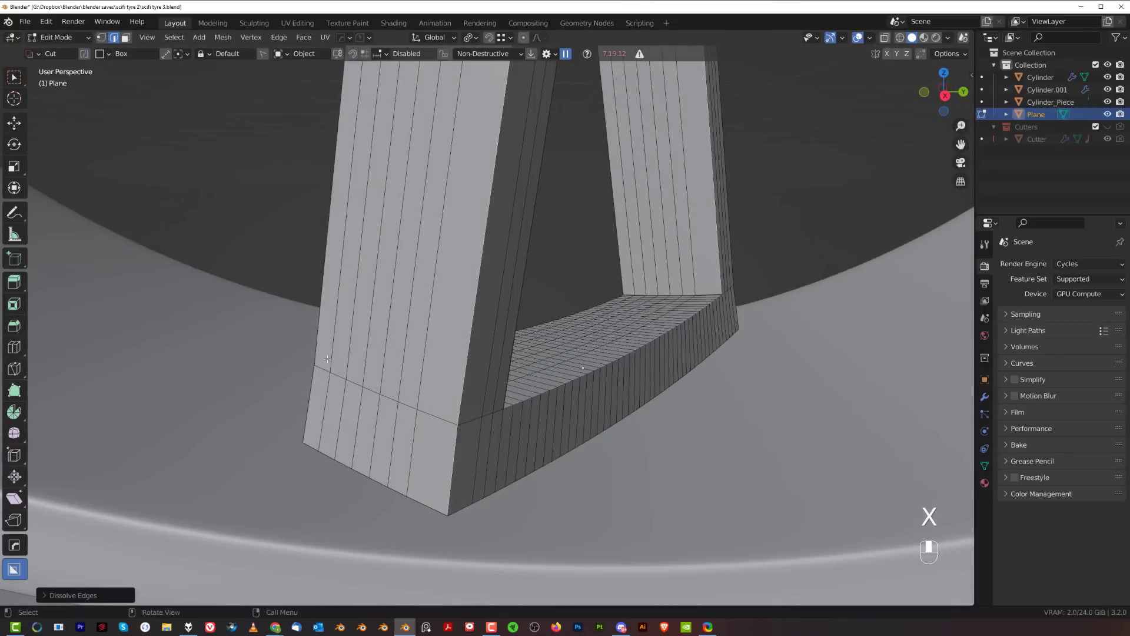
- Dissolve the edge loops beside the opposite outer corner edge of the spoke piece
left_click(332, 346, "alt+shift")
middle_click_drag(339, 349, 540, 312)
key("x")
left_click(826, 364)
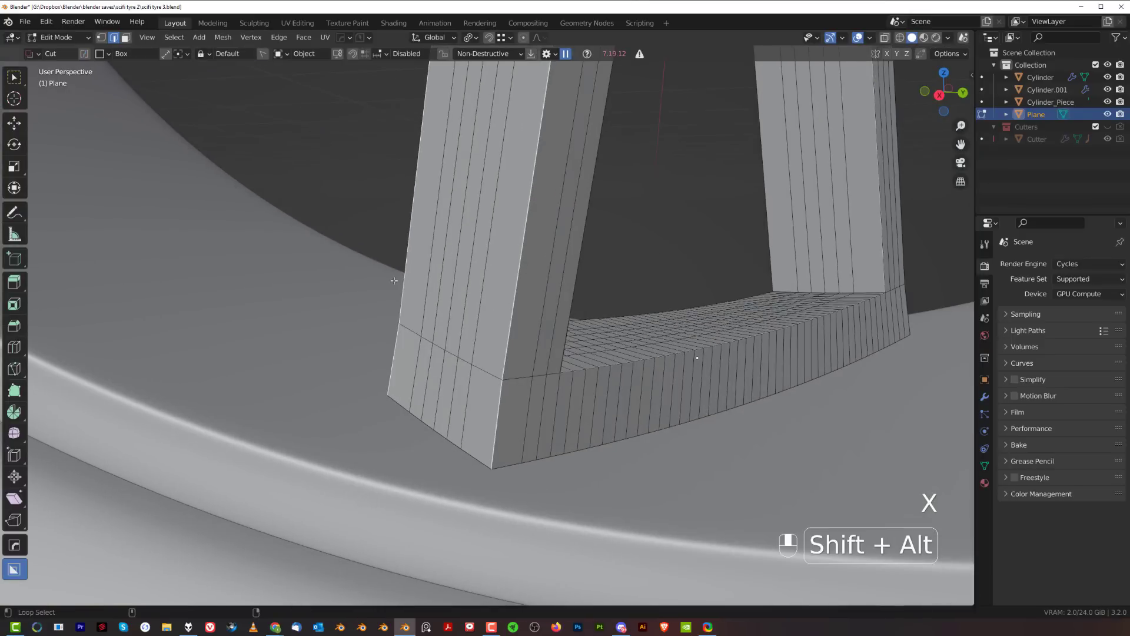
- Bevel the spoke piece's two outer corner edge loops with 8 segments and a width of about 0.007 m, and return to Object Mode
middle_click_drag(393, 280, 545, 381)
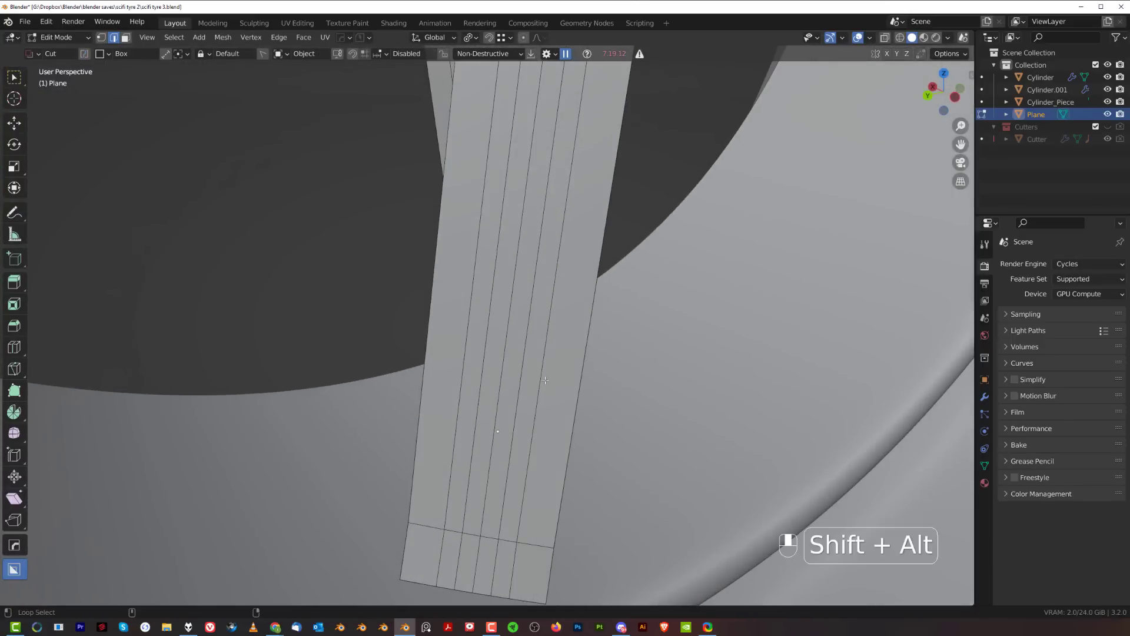
left_click(426, 367, "alt+shift")
middle_click_drag(425, 367, 677, 377)
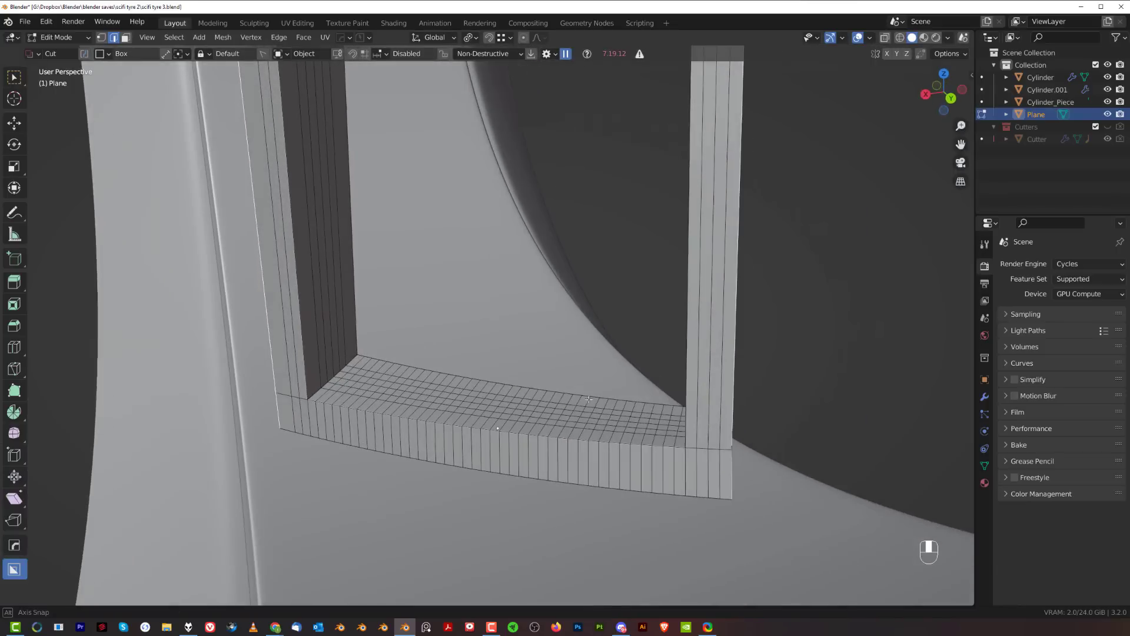
key("ctrl+b")
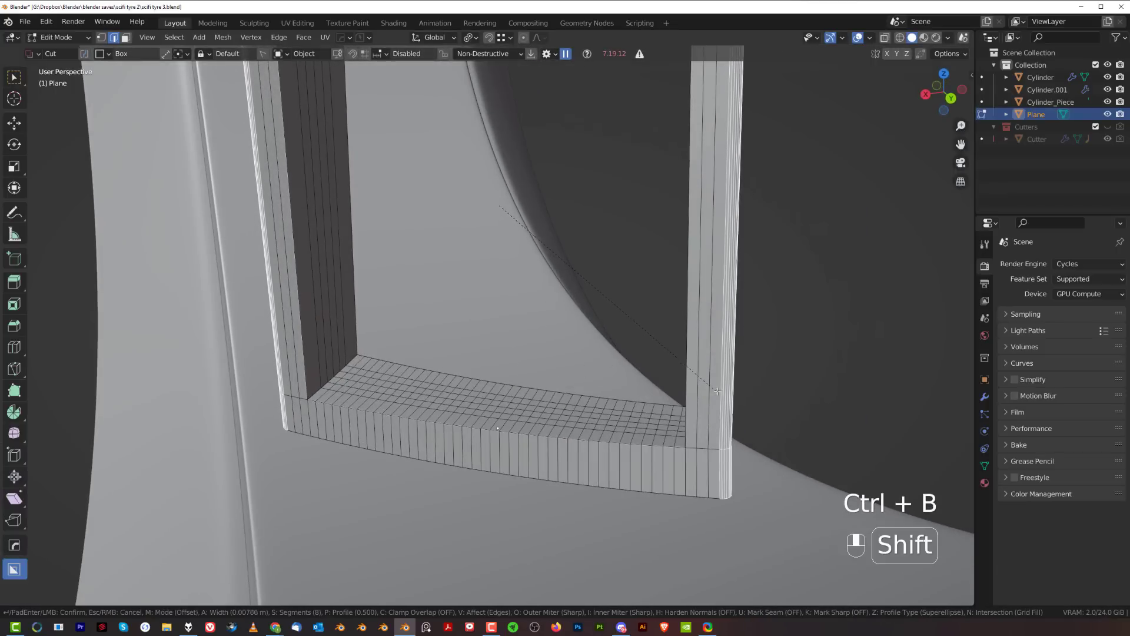
left_click(719, 389)
key("Tab")
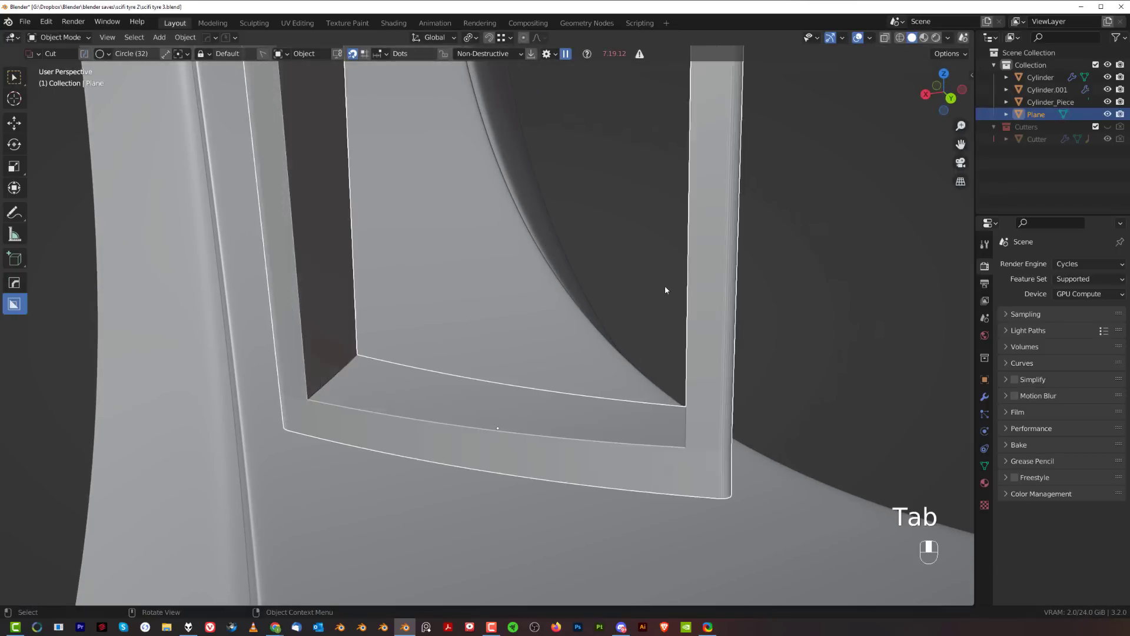
middle_click_drag(665, 285, 524, 284)
scroll(523, 285, "up", 3)
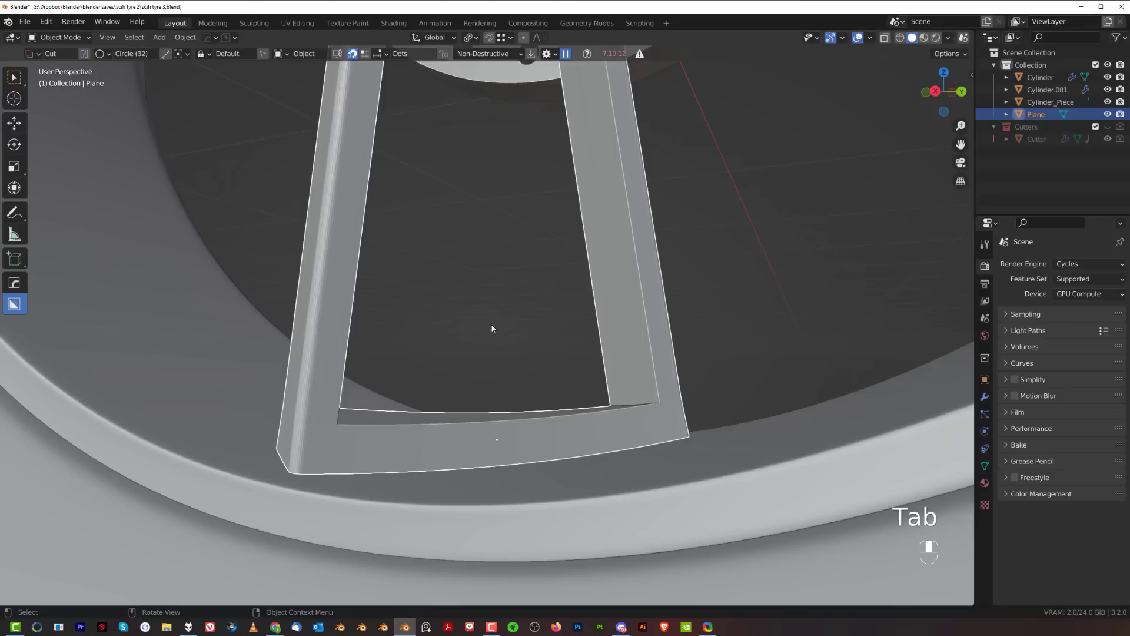
- Dissolve the edge running across the spoke piece's front face from its first lower inner corner in Edit Mode
middle_click_drag(492, 327, 412, 348)
scroll(413, 341, "up", 5)
scroll(413, 341, "down", 3)
scroll(406, 346, "up", 2)
key("Tab")
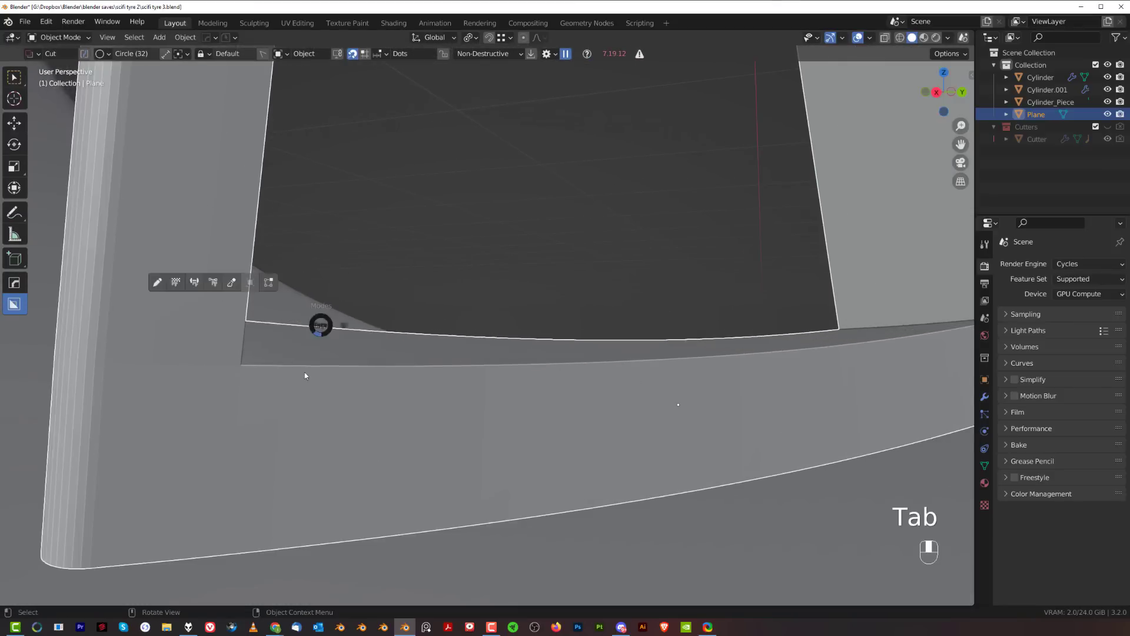
left_click(219, 368)
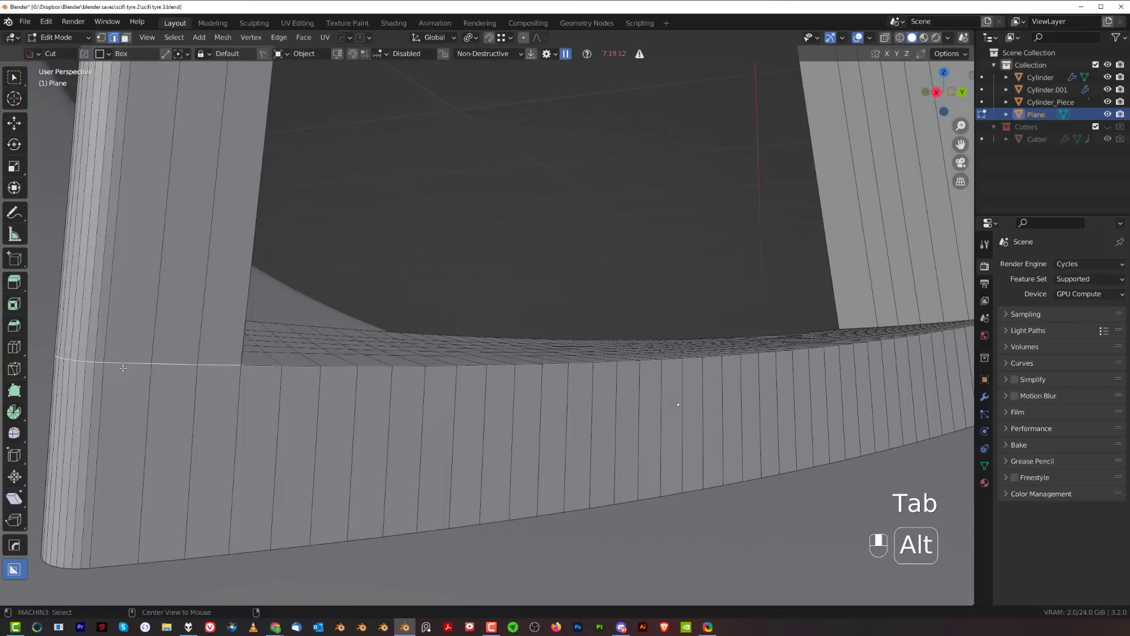
key("x")
left_click(122, 368)
- Dissolve the edge running down the spoke piece's back face from the same lower inner corner
middle_click_drag(123, 368, 334, 354)
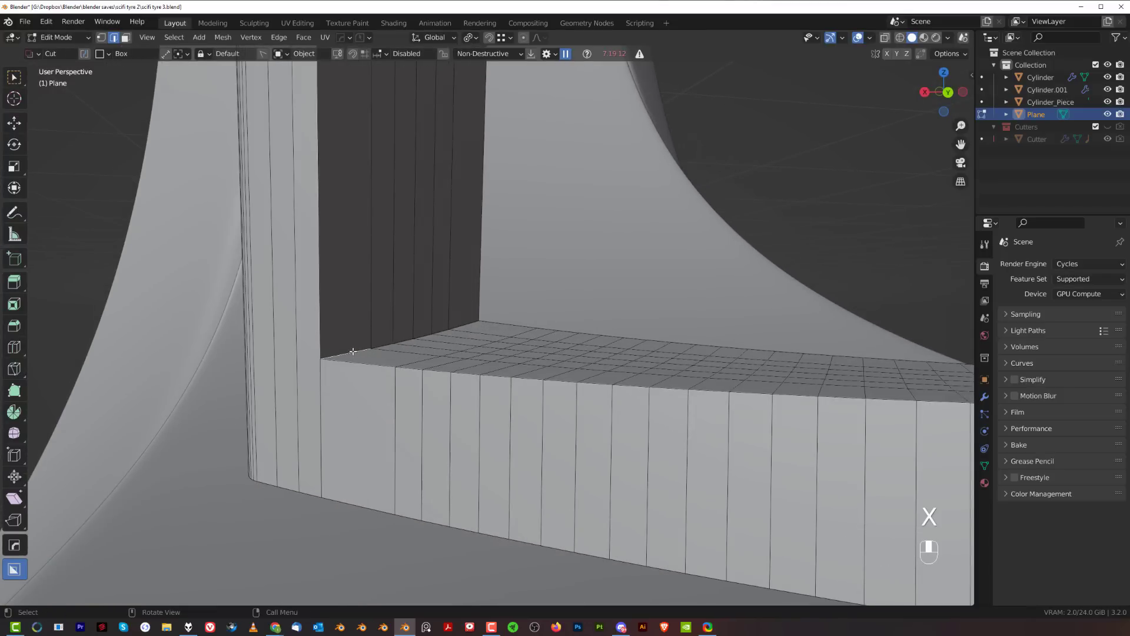
middle_click_drag(533, 321, 339, 326)
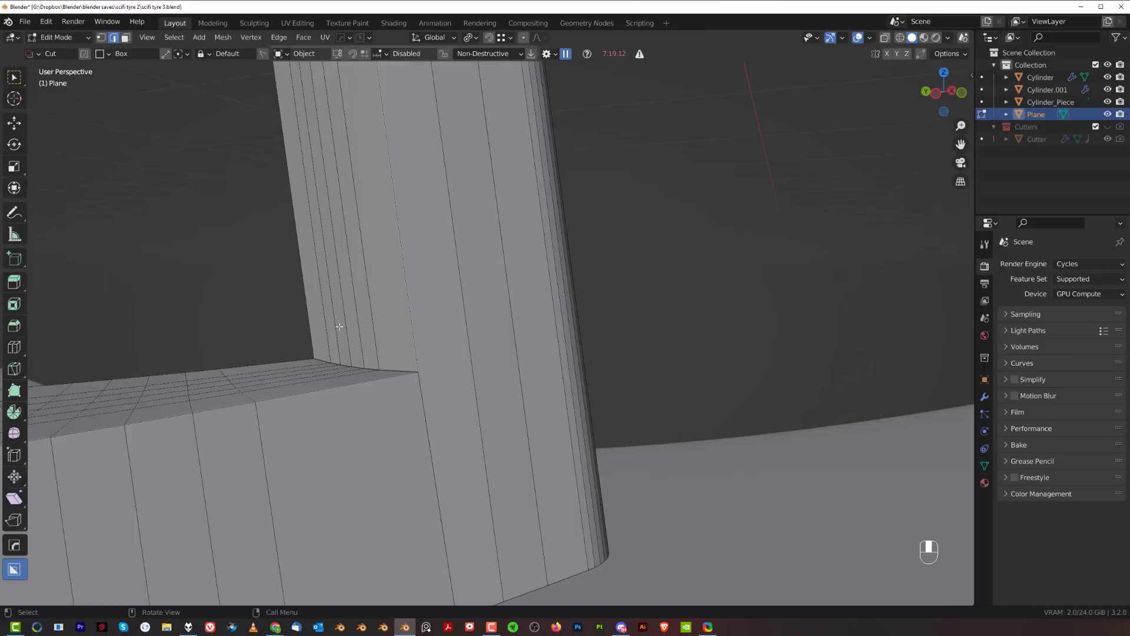
key("x")
left_click(432, 426)
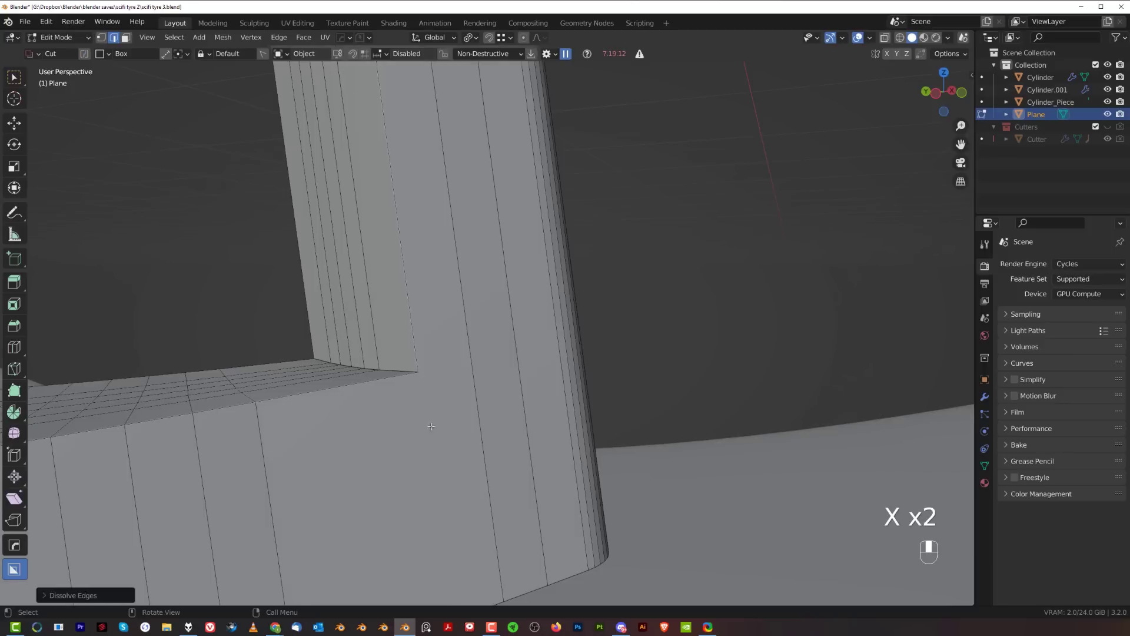
- Bevel the first lower inner corner edge of the spoke piece into a rounded fillet with 9 segments and return to Object Mode
mouse_move(431, 426)
middle_mouse_down()
mouse_move(373, 434)
mouse_move(530, 485)
mouse_move(415, 410)
middle_mouse_up()
key("ctrl+b")
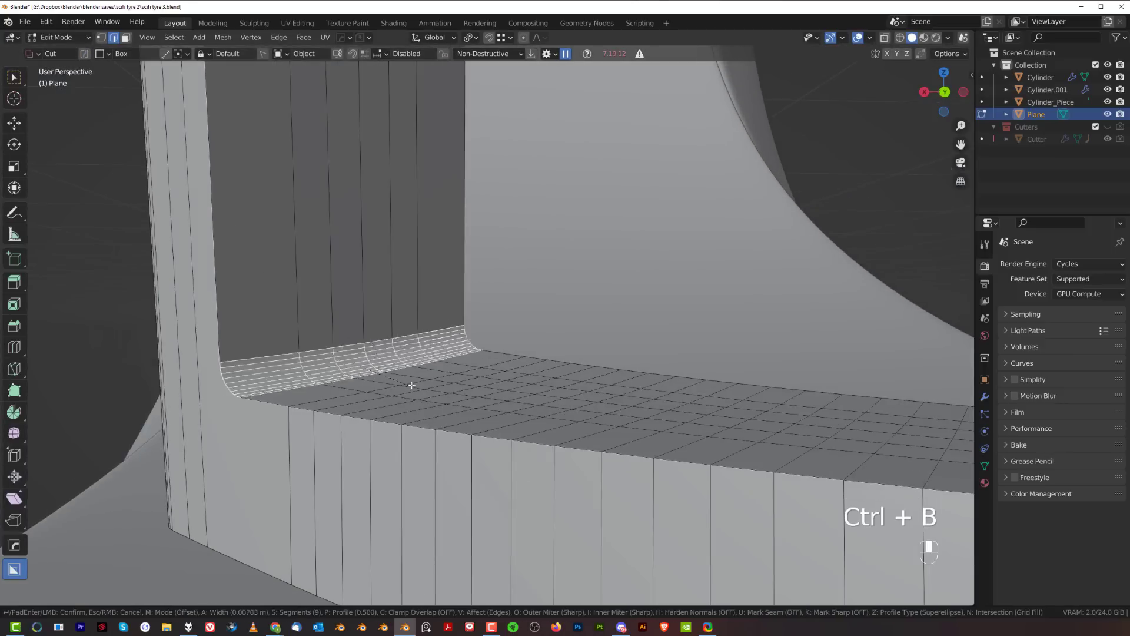
left_click(454, 389)
key("Tab")
scroll(454, 388, "down", 4)
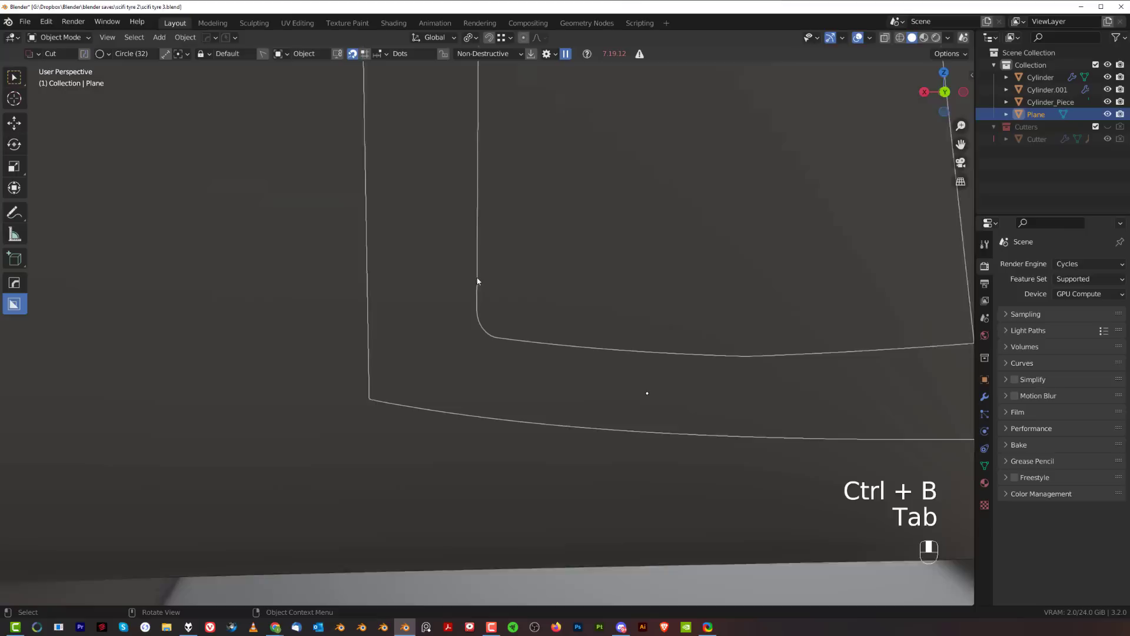
- Dissolve the edge running down the spoke piece's back face from the opposite lower inner corner in Edit Mode
middle_click_drag(479, 283, 669, 358)
scroll(676, 315, "down", 3)
middle_click_drag(676, 298, 472, 320)
key("Tab")
scroll(432, 368, "up", 3)
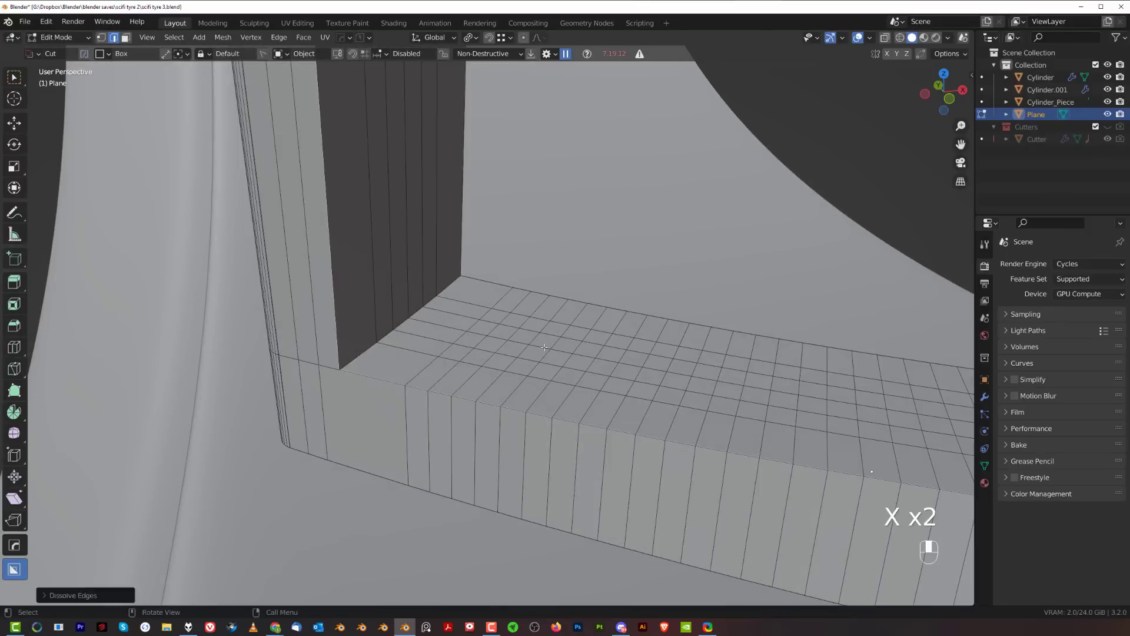
middle_click_drag(544, 347, 460, 377)
key("ctrl+z")
key("x")
left_click(459, 481)
- Dissolve the edges running across the back face from the opposite inner corner towards the spoke's outer edge
left_click(453, 425, "alt")
middle_click_drag(643, 418, 618, 382)
key("ctrl+z")
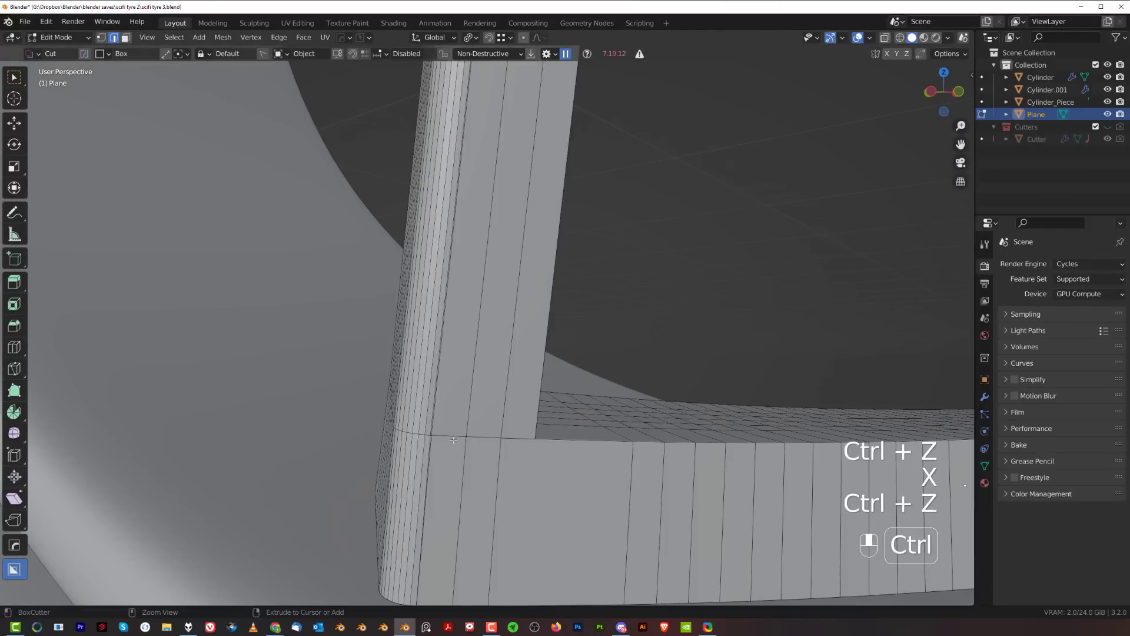
left_click(453, 441, "ctrl")
key("x")
left_click(560, 424)
- Dissolve the edges running across the front face from the opposite inner corner to the spoke's outer edge
key("ctrl+z")
left_click(697, 396, "ctrl")
key("x")
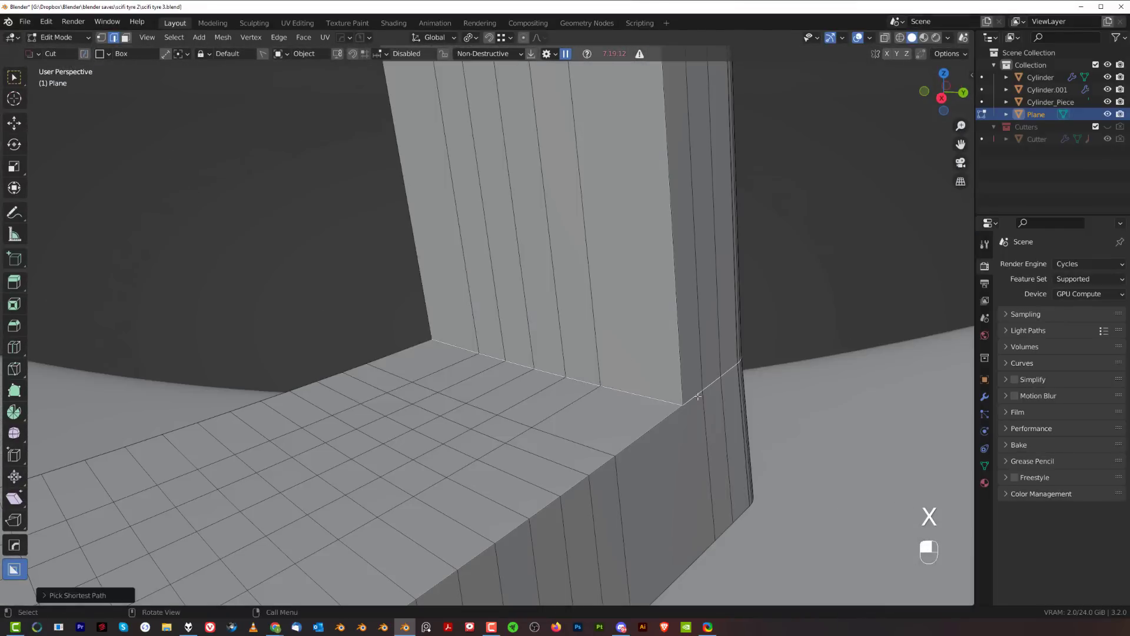
key("ctrl+z")
middle_click_drag(698, 396, 532, 396)
left_click(532, 396, "ctrl")
key("x")
left_click(592, 366)
- Bevel the opposite lower inner corner edge with 11 segments and a width of about 0.021 m, and return to Object Mode
middle_click_drag(593, 366, 423, 365)
key("ctrl+shift+z")
middle_click_drag(530, 376, 471, 374)
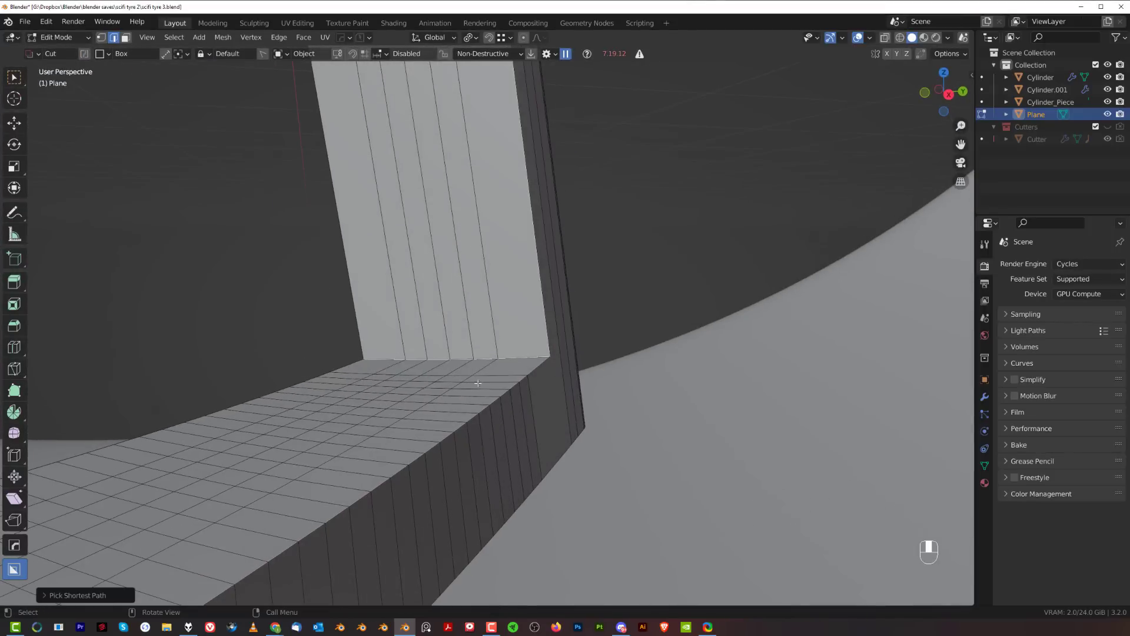
key("ctrl+b")
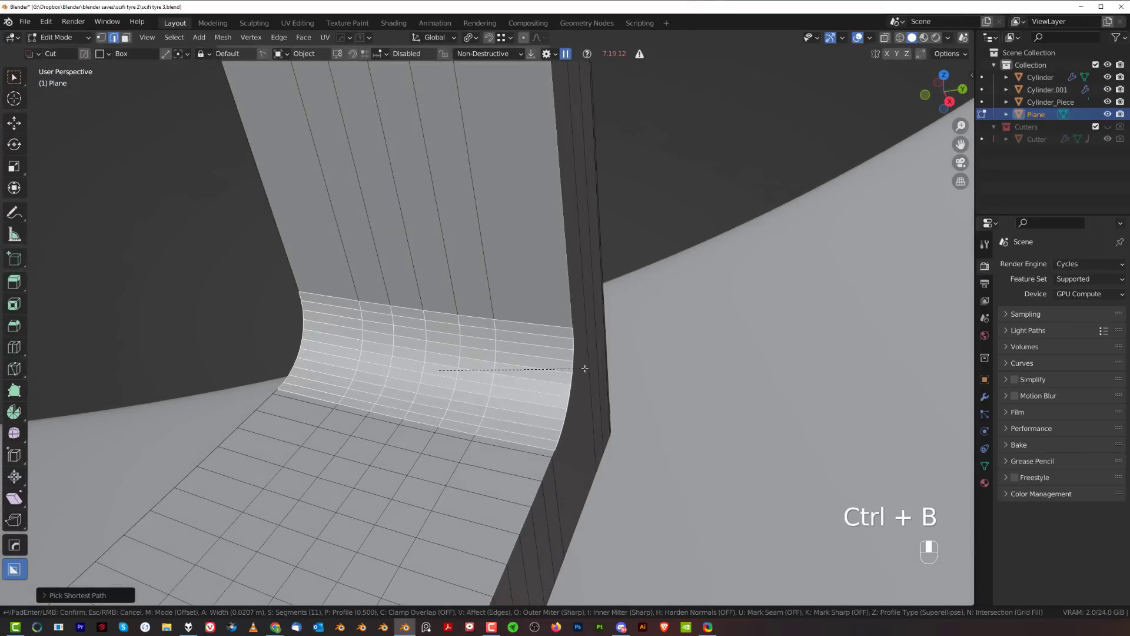
left_click(584, 369)
key("Tab")
middle_click_drag(560, 172, 633, 303)
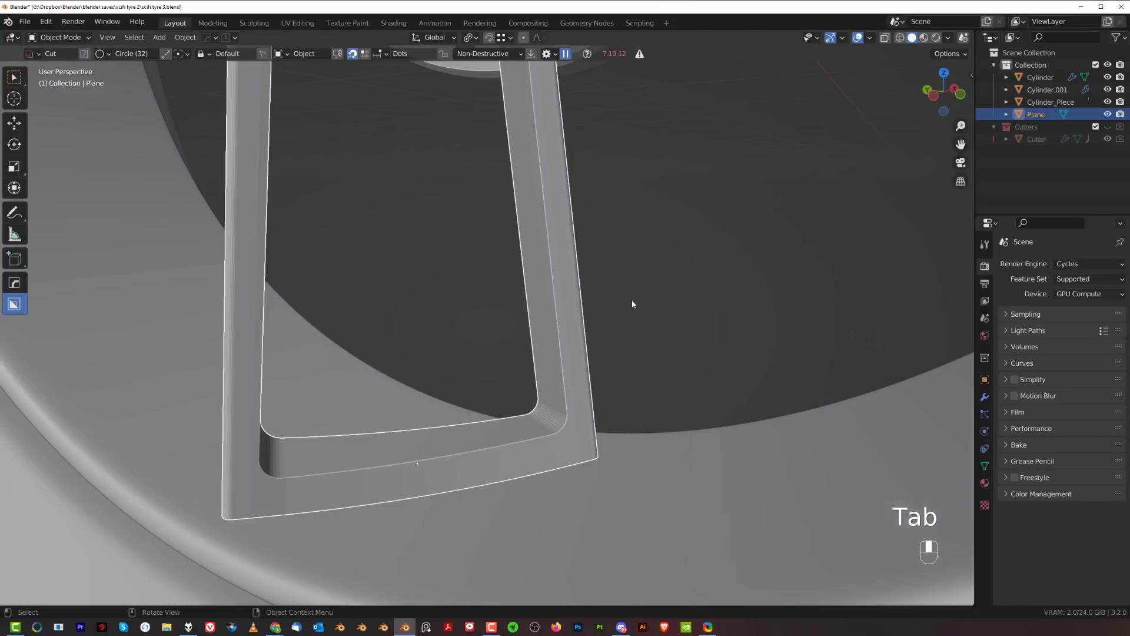
- Sharpen the spoke piece with the Hard Ops Sharpen operation
key("q")
left_click(604, 244)
middle_click_drag(390, 341, 584, 280, "shift")
scroll(511, 321, "down", 4)
middle_click_drag(524, 336, 868, 282, "alt+shift")
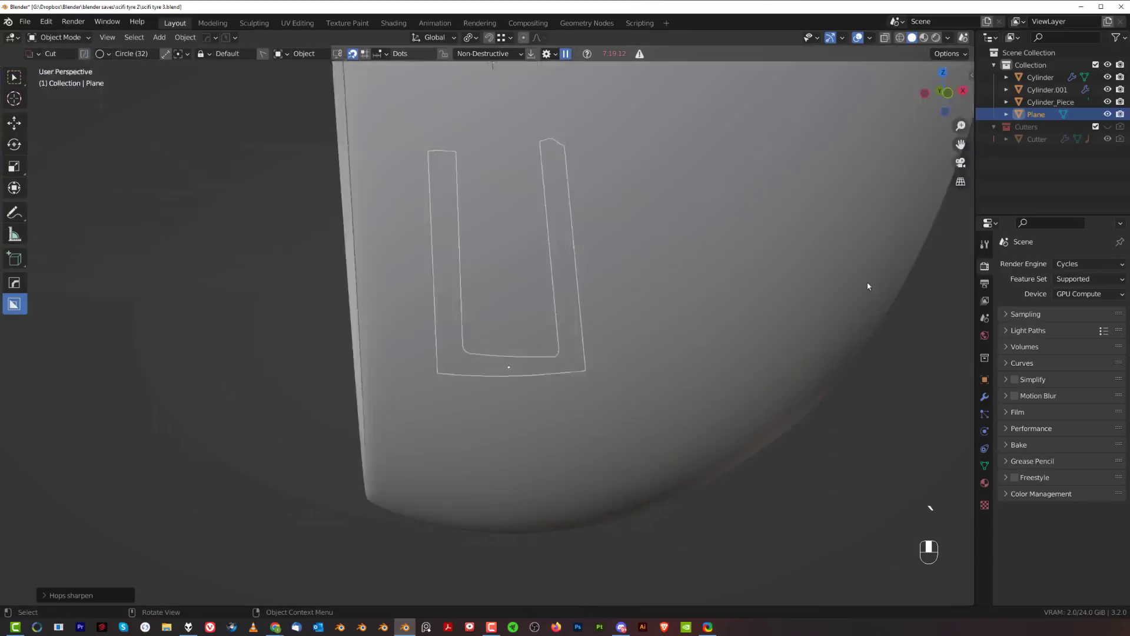
- Apply the spoke piece's rotation in the right orthographic view
key("KP_5")
key("KP_5")
key("KP_5")
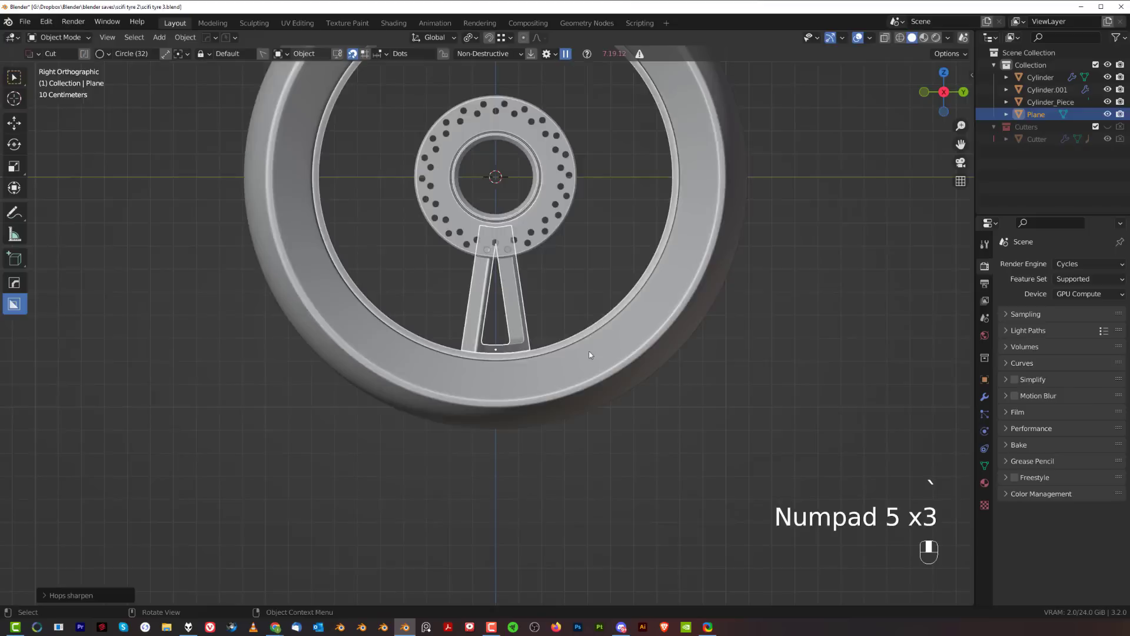
middle_click_drag(589, 353, 574, 476, "shift")
scroll(532, 429, "down", 1)
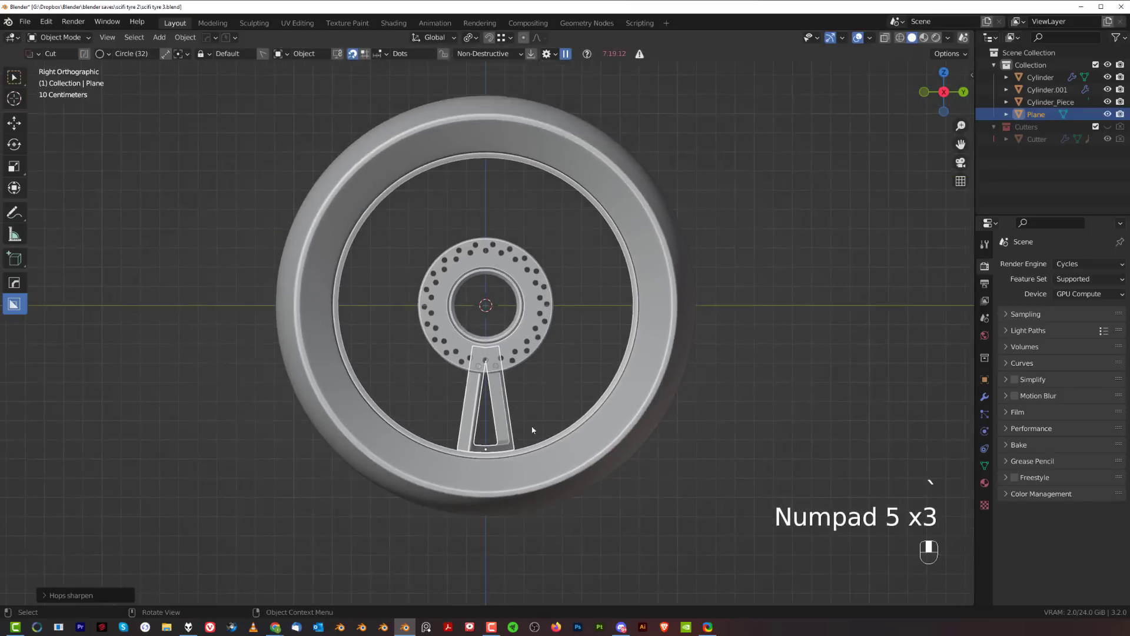
scroll(532, 429, "up", 1)
middle_click_drag(469, 388, 502, 342, "shift")
scroll(502, 342, "up", 2)
key("ctrl+a")
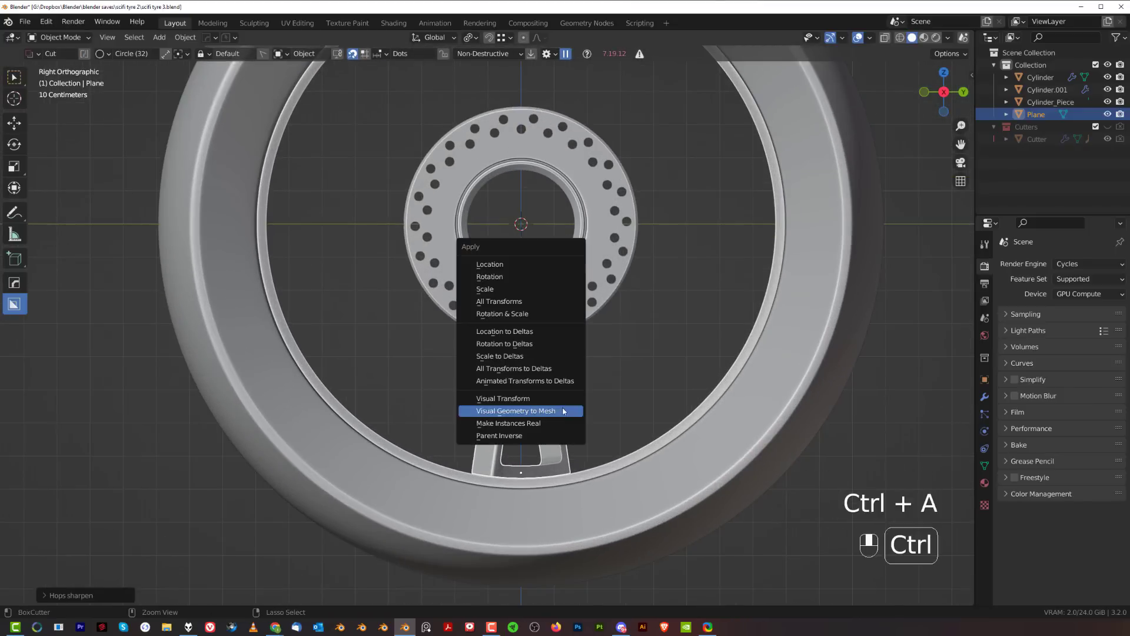
left_click(557, 277)
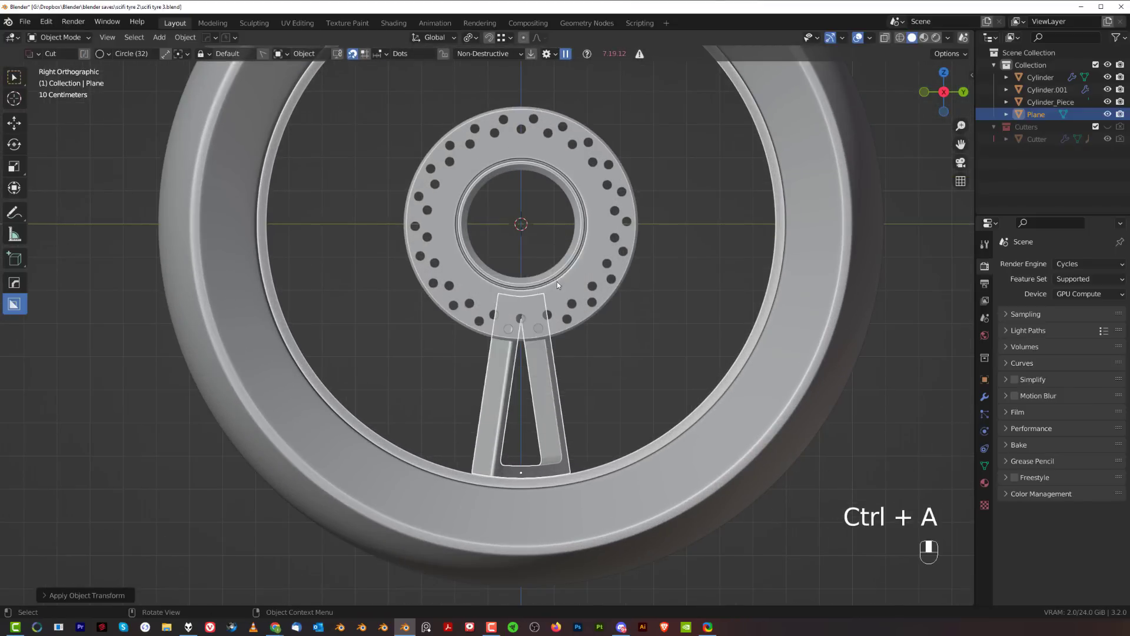
- Create a Hard Ops radial array of the spoke piece around the wheel centre, rotating about X with 5 segments
key("q")
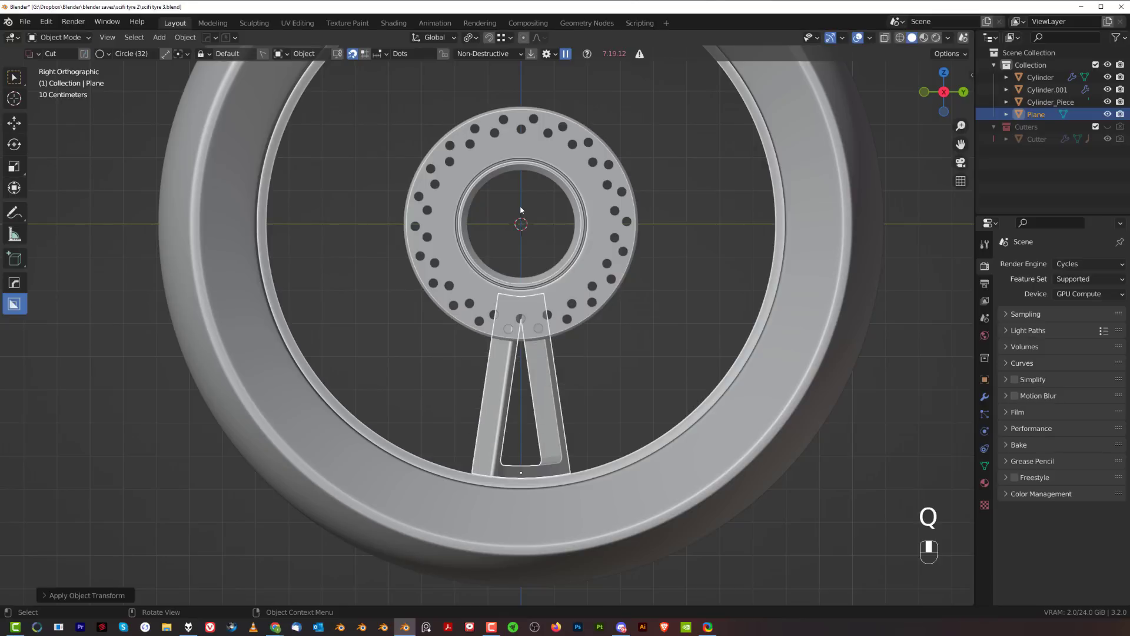
key("q")
mouse_move(545, 355)
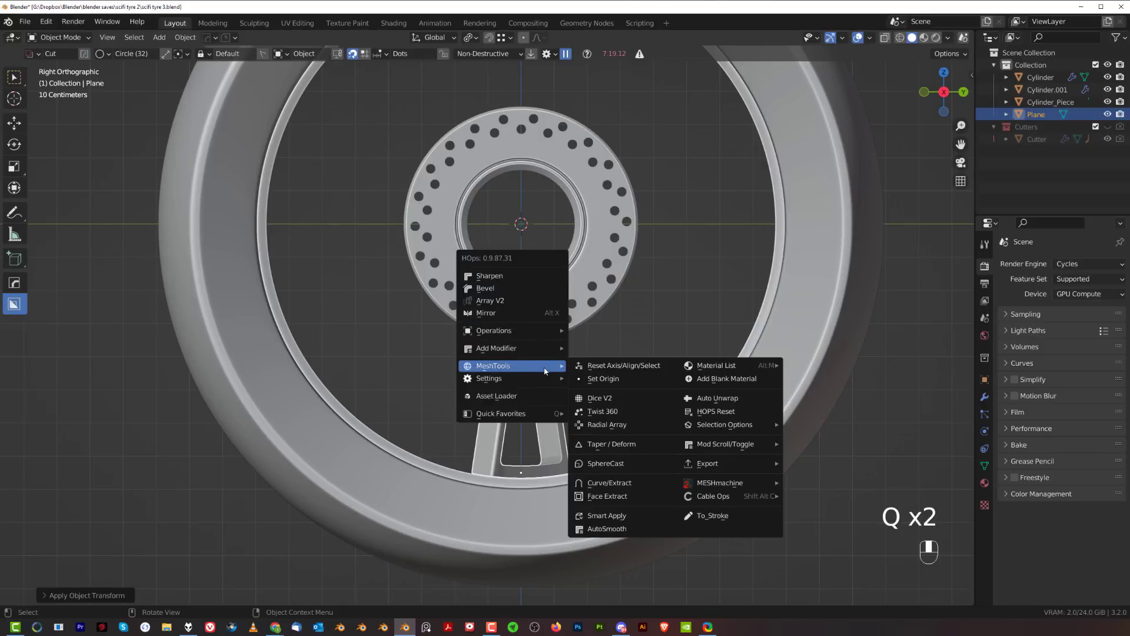
left_click(623, 429)
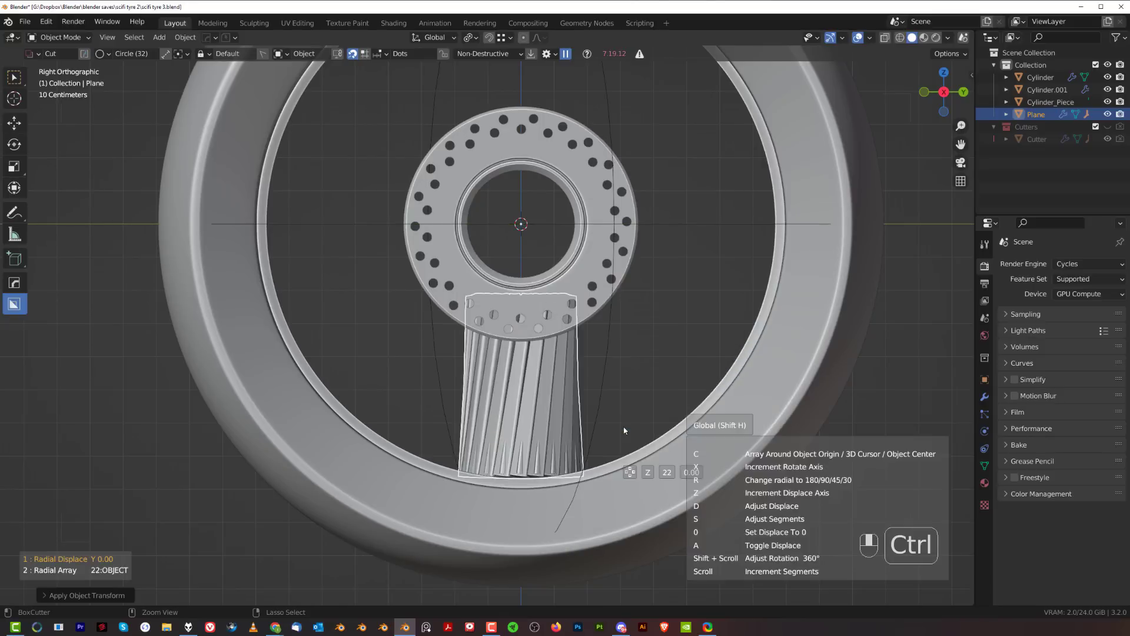
key("x")
key("z")
scroll(615, 412, "down", 12)
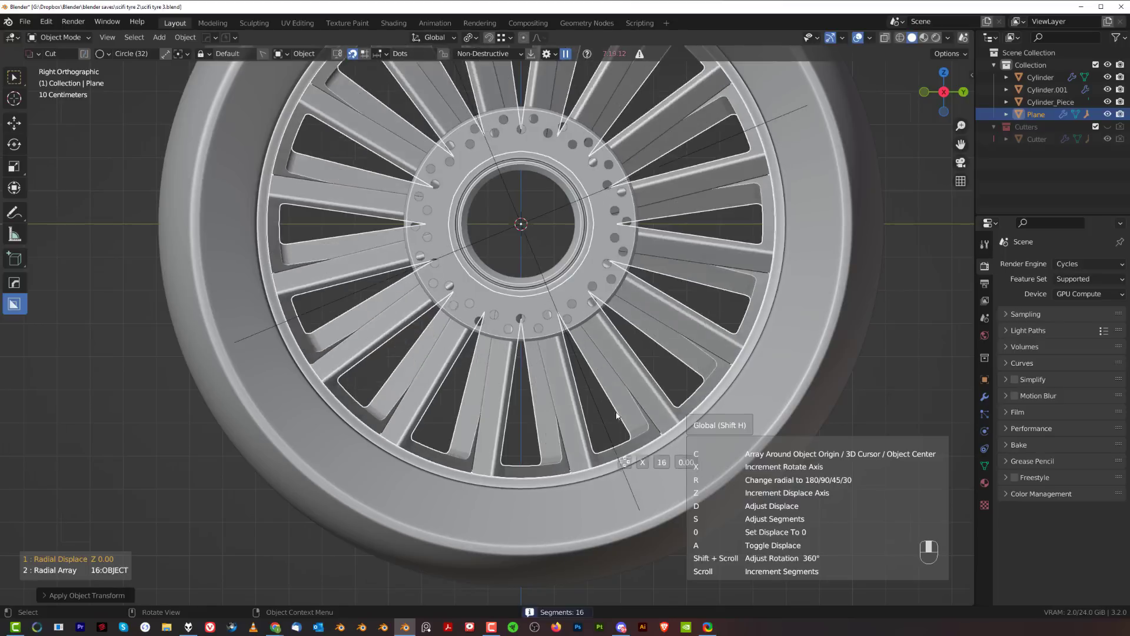
scroll(605, 396, "down", 5)
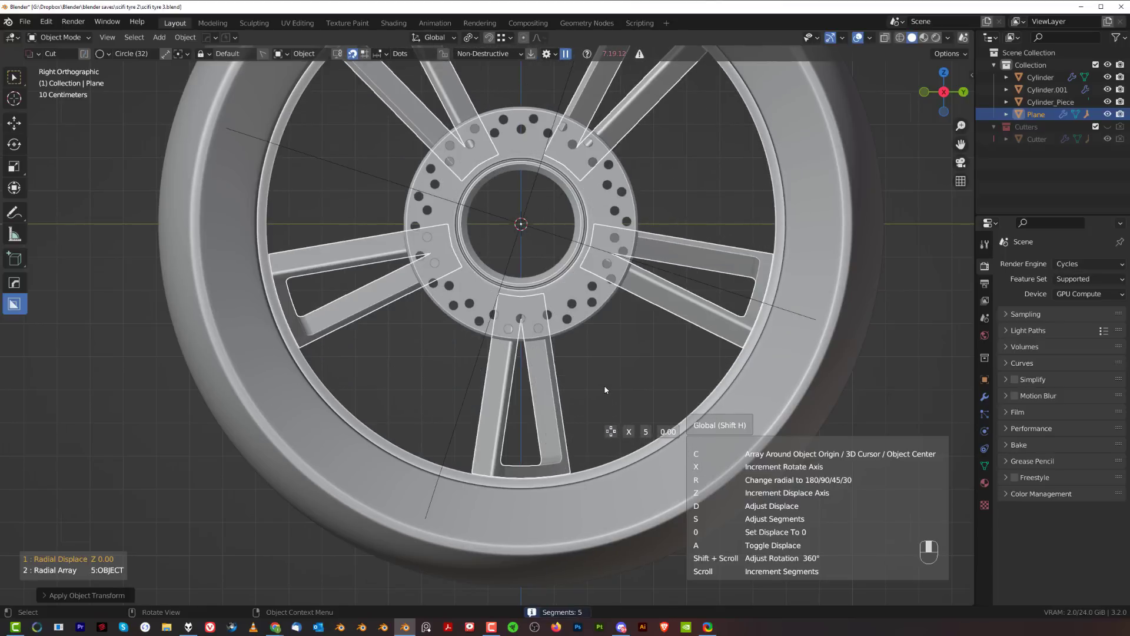
left_click(605, 387)
left_click(615, 361)
scroll(616, 360, "down", 4)
middle_click_drag(616, 360, 762, 327)
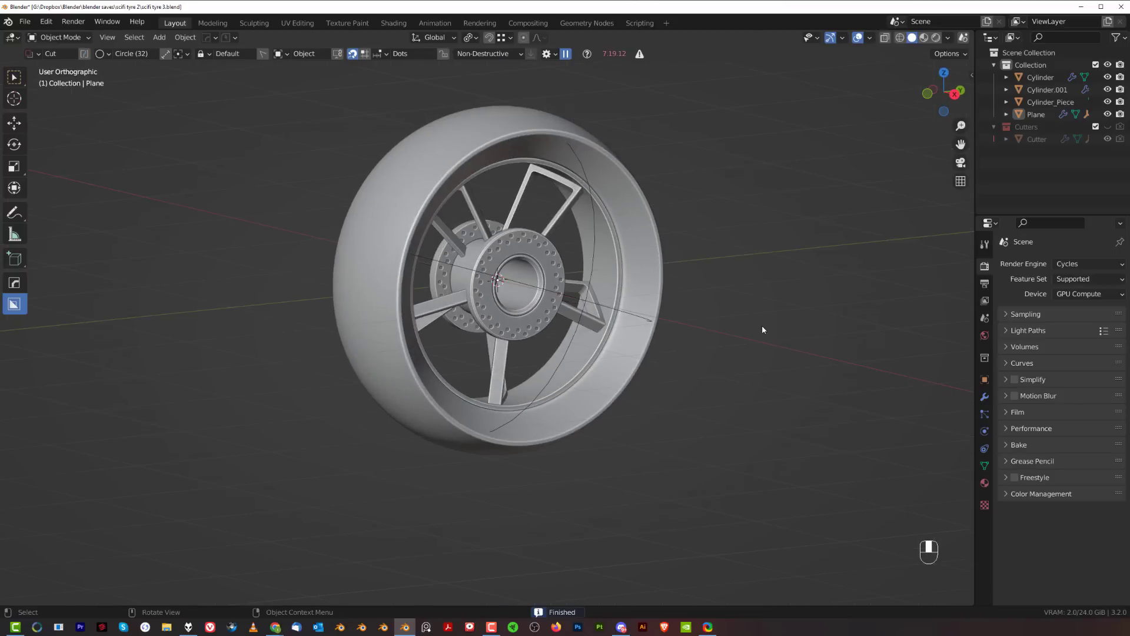
- Save the file as scifi tyre 5
scroll(565, 364, "up", 2)
middle_click_drag(565, 364, 651, 310)
key("KP_5")
key("KP_5")
scroll(554, 287, "up", 4)
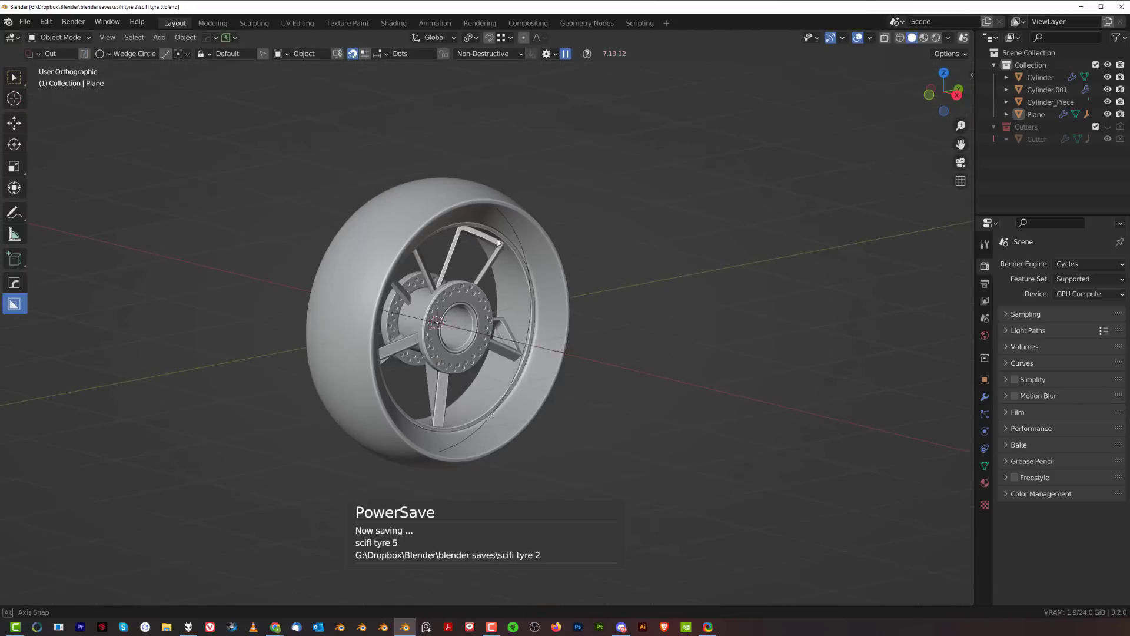
- Add a plane at the wheel centre in top view and scale it down to a small square
key("KP_5")
key("grave")
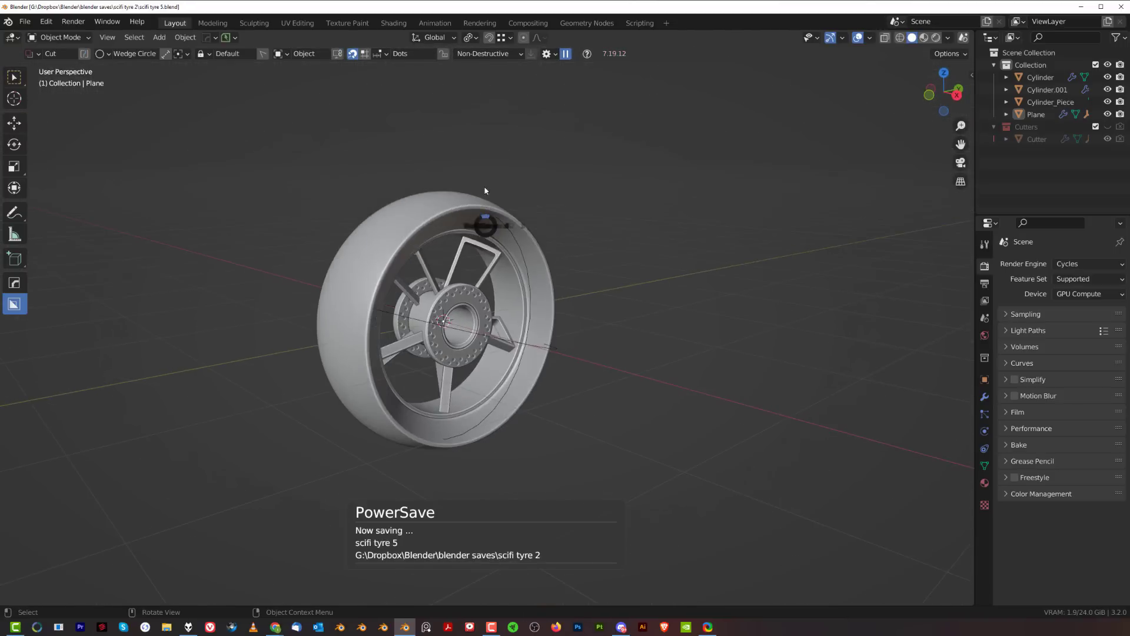
scroll(399, 171, "up", 2)
middle_click_drag(398, 172, 617, 223, "shift")
key("KP_5")
scroll(485, 260, "up", 2)
left_click(463, 285)
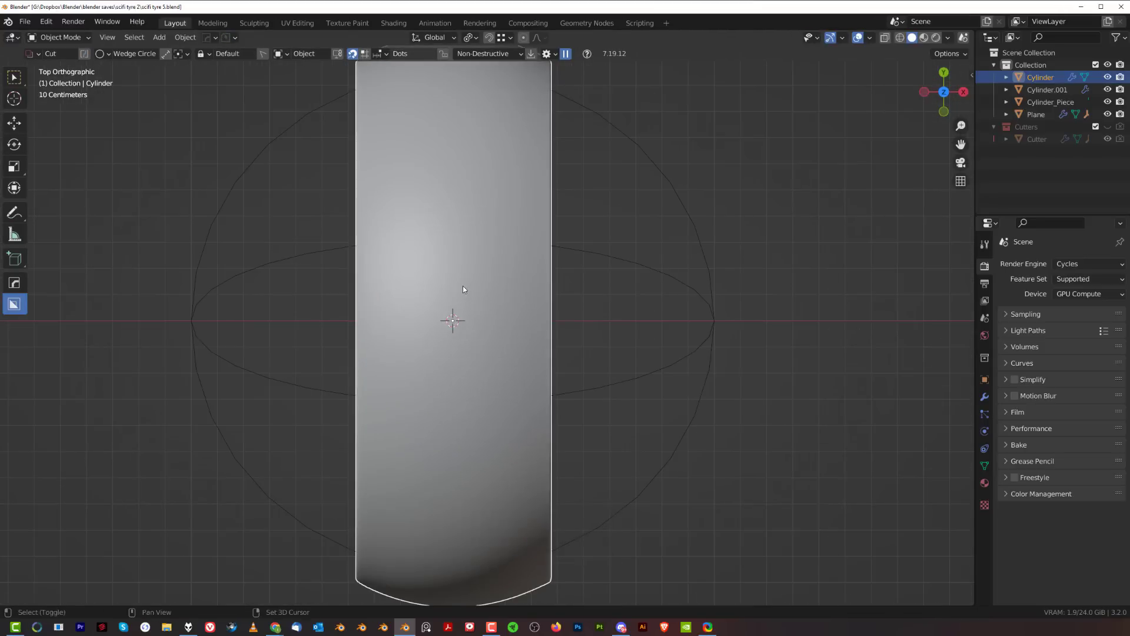
key("shift+a")
mouse_move(445, 292)
left_click(512, 298)
key("s")
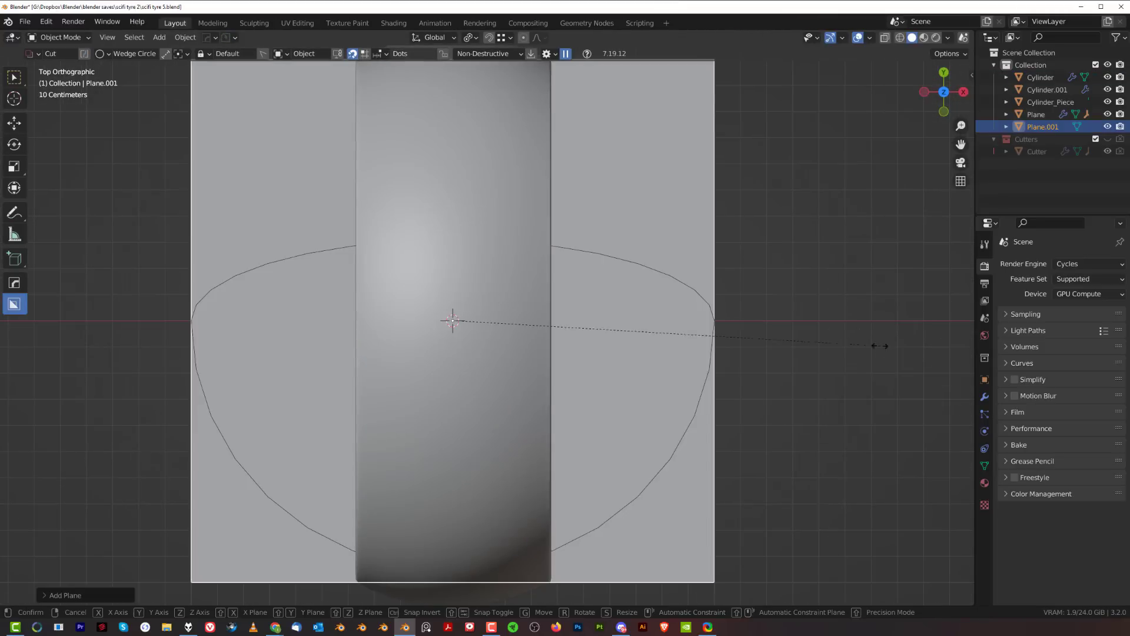
left_click(471, 334)
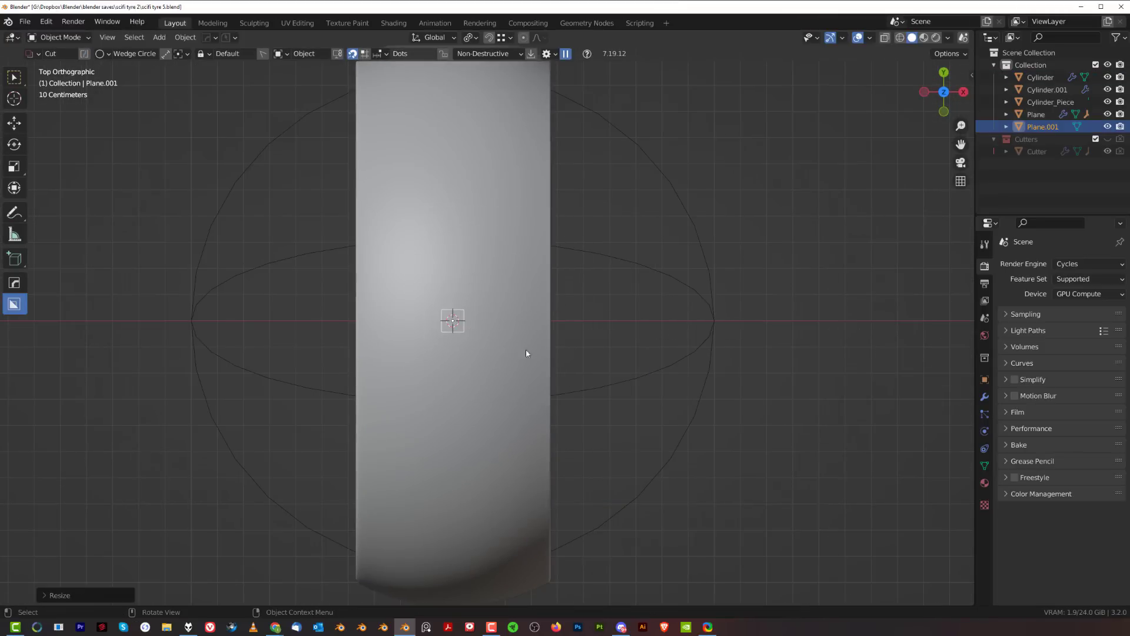
- Move the small plane up along Z to the top of the tyre in the right orthographic view
key("KP_3")
scroll(589, 344, "down", 5)
key("g")
key("z")
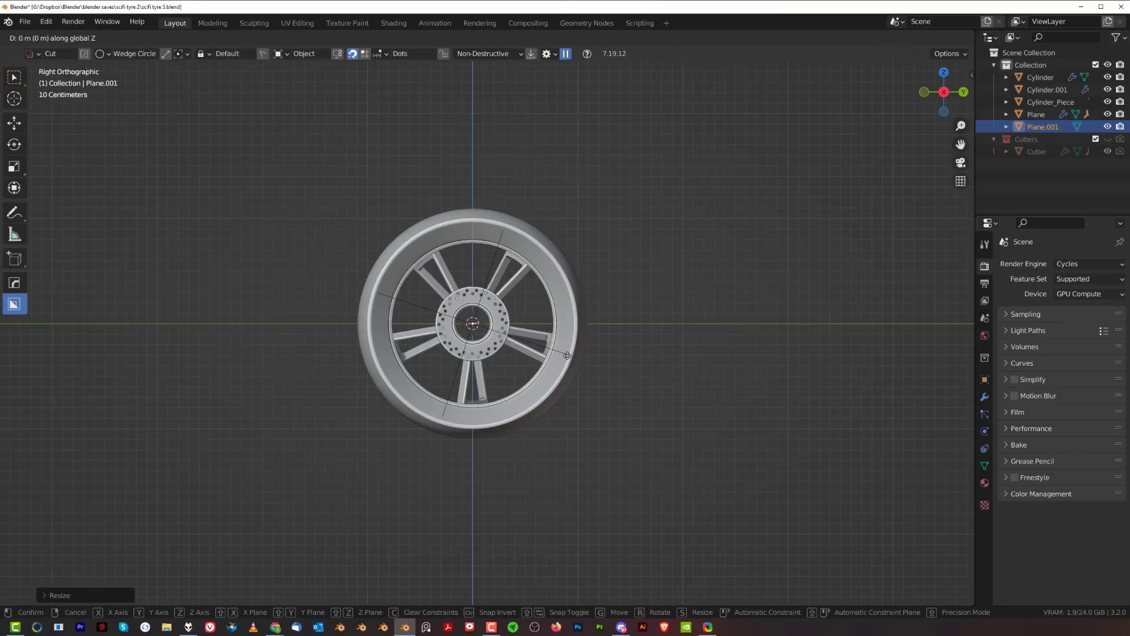
left_click(592, 243)
- In top view, scale the small plane along X and Y into a long, narrow strip across the tyre's tread
key("KP_7")
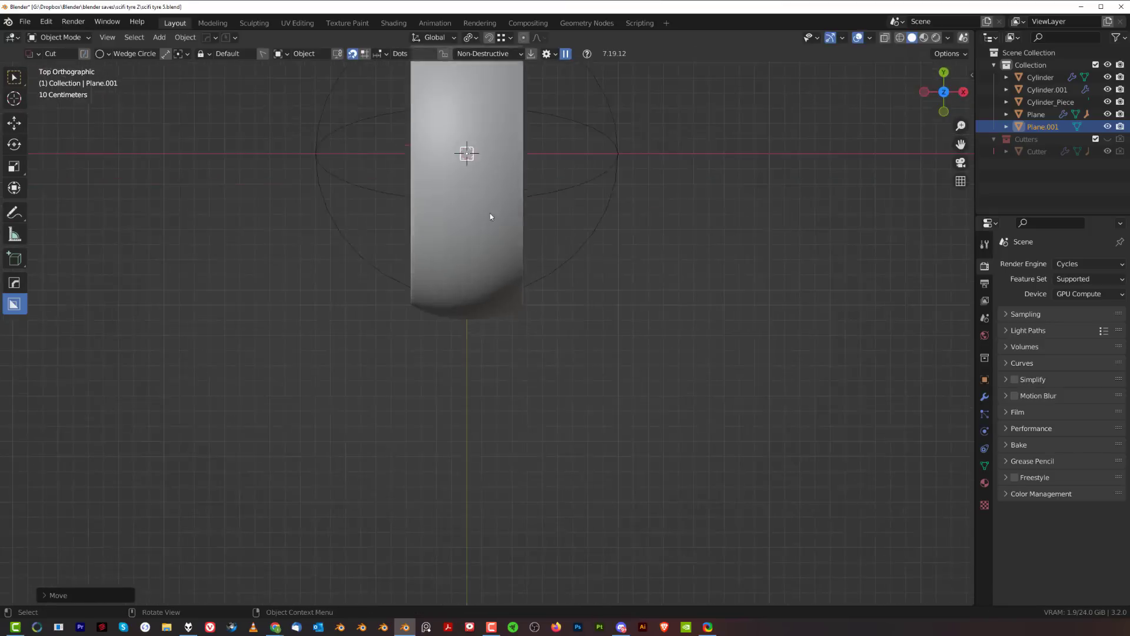
scroll(490, 213, "up", 4)
key("s")
key("y")
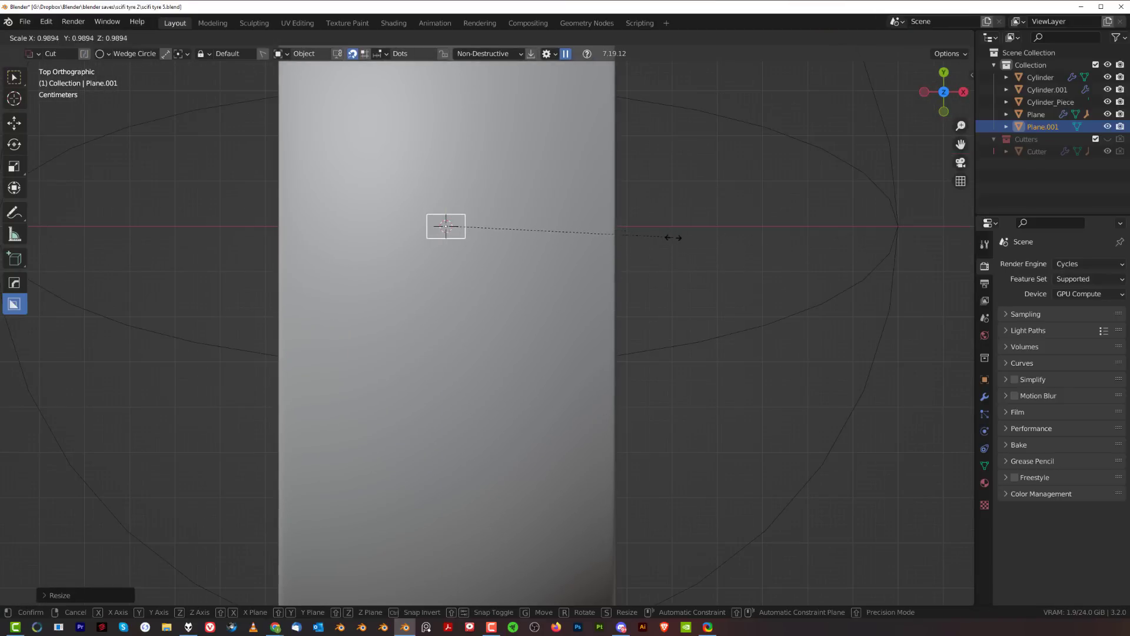
key("x")
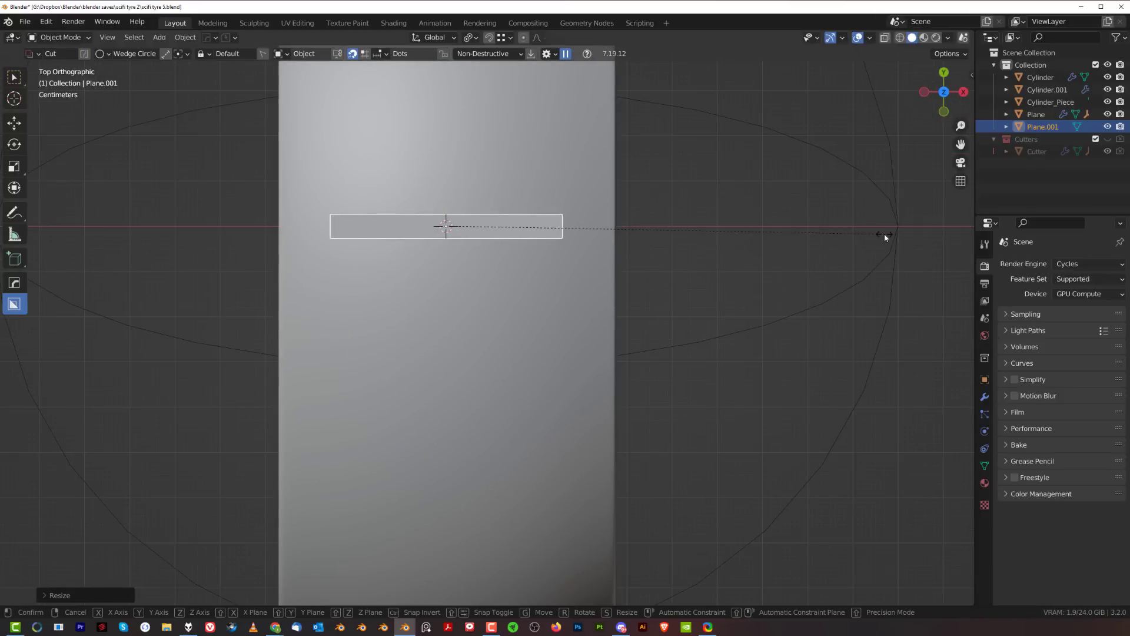
key("y")
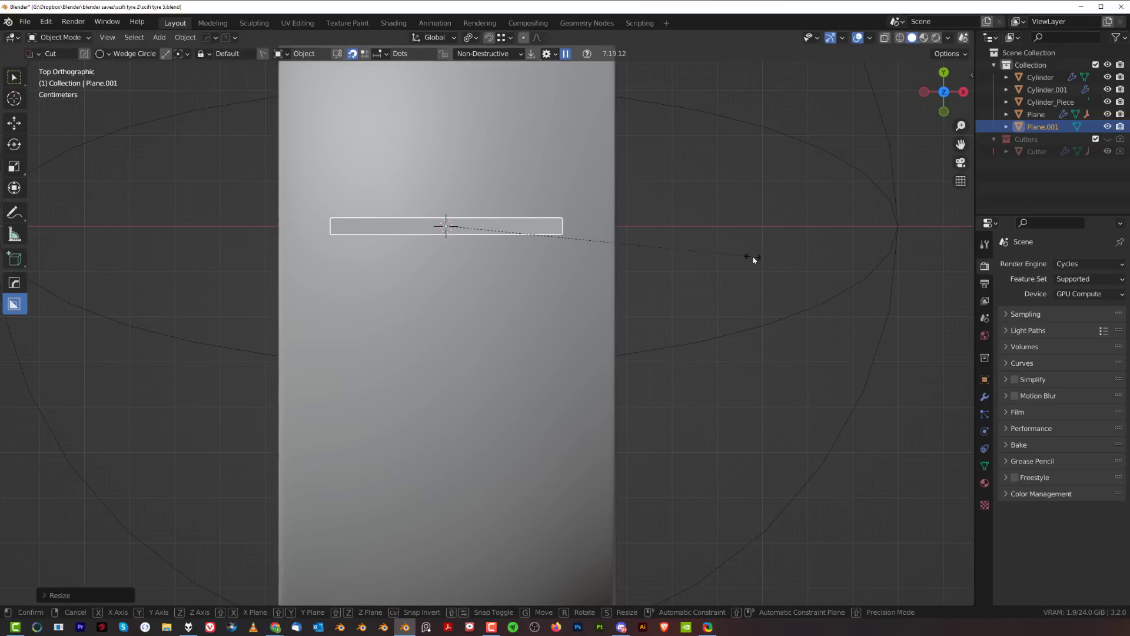
key("x")
- Rotate the strip to a diagonal slant across the tread and adjust its length along X
key("r")
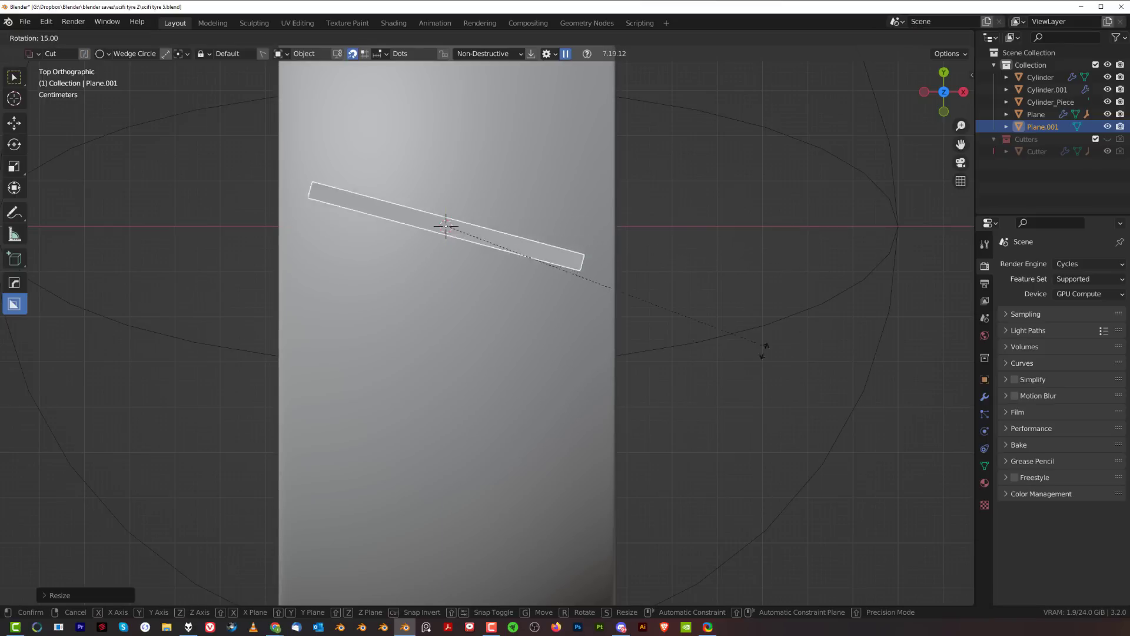
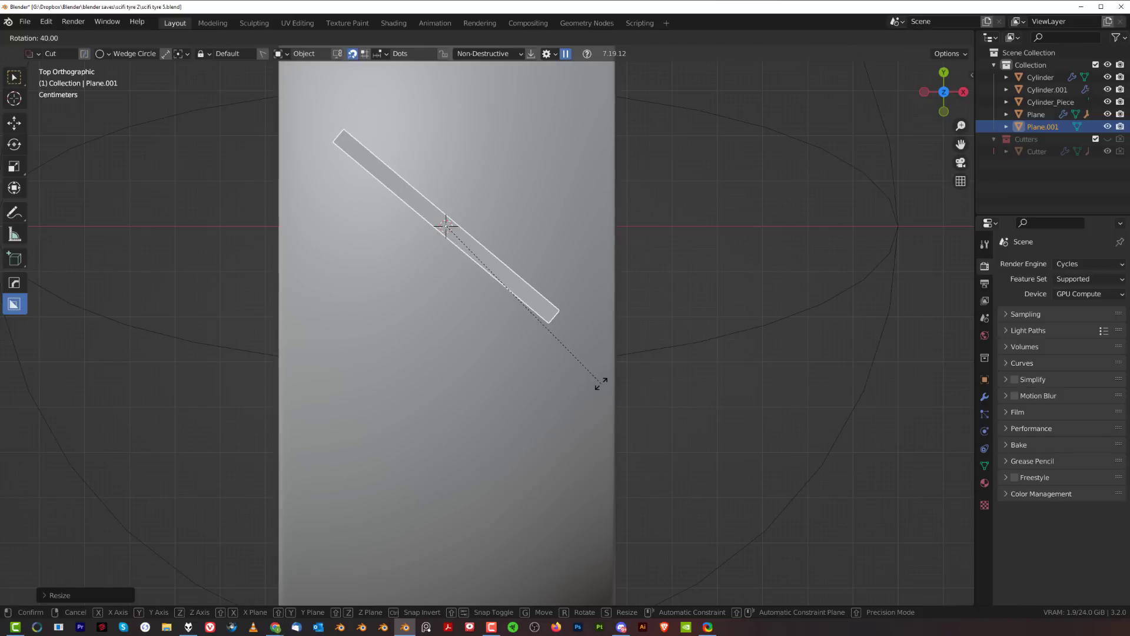
left_click(624, 342)
key("s")
key("x")
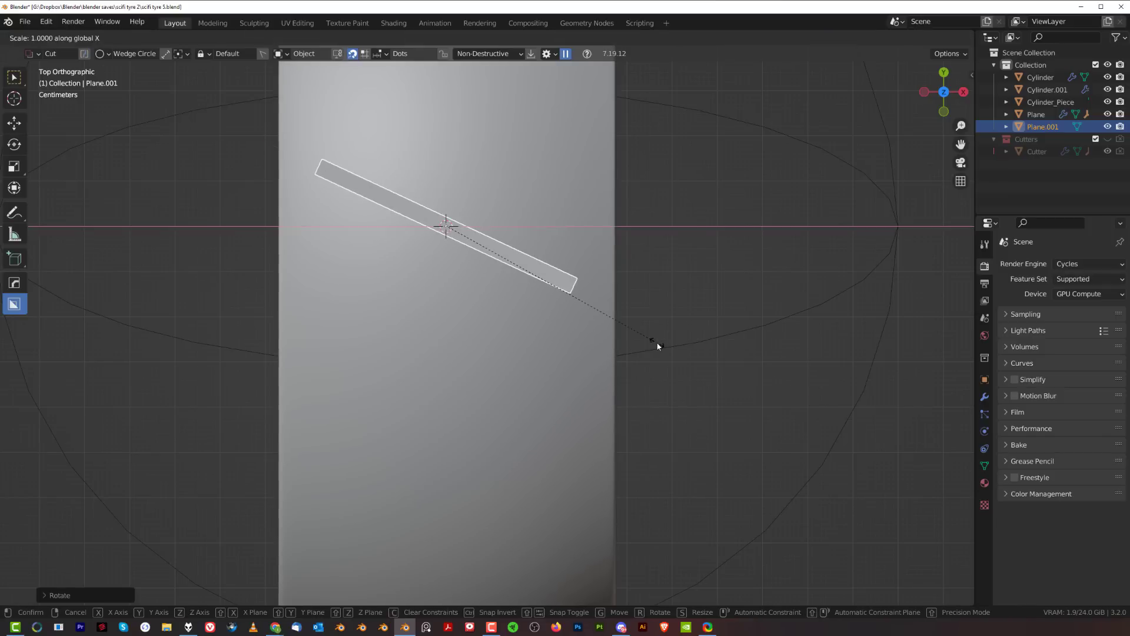
left_click(661, 349)
- Duplicate the slanted strip along Y, rotate the copy -90° about Z and scale it down to a shorter strip
middle_click_drag(537, 247, 538, 380, "shift")
scroll(540, 388, "down", 3)
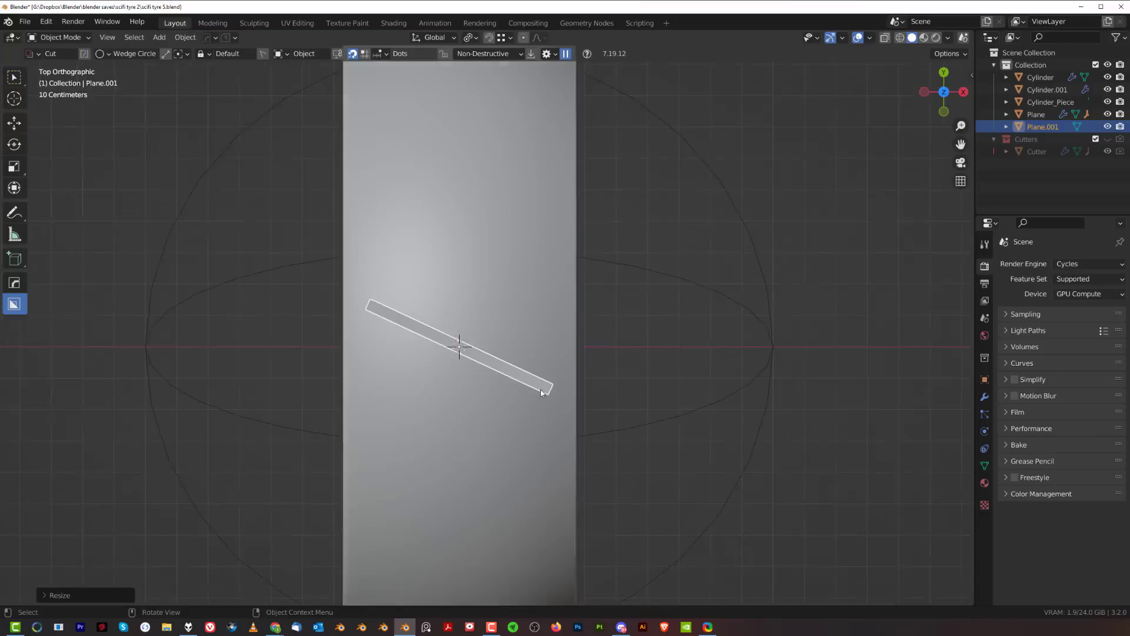
scroll(501, 408, "up", 2)
key("shift+d")
key("y")
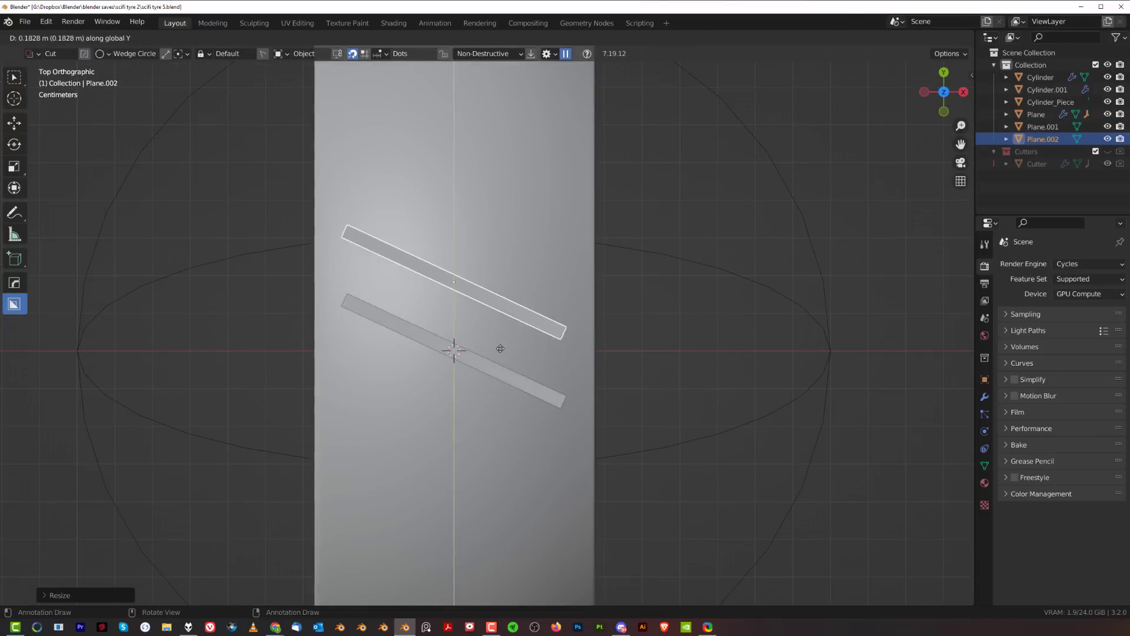
key("r")
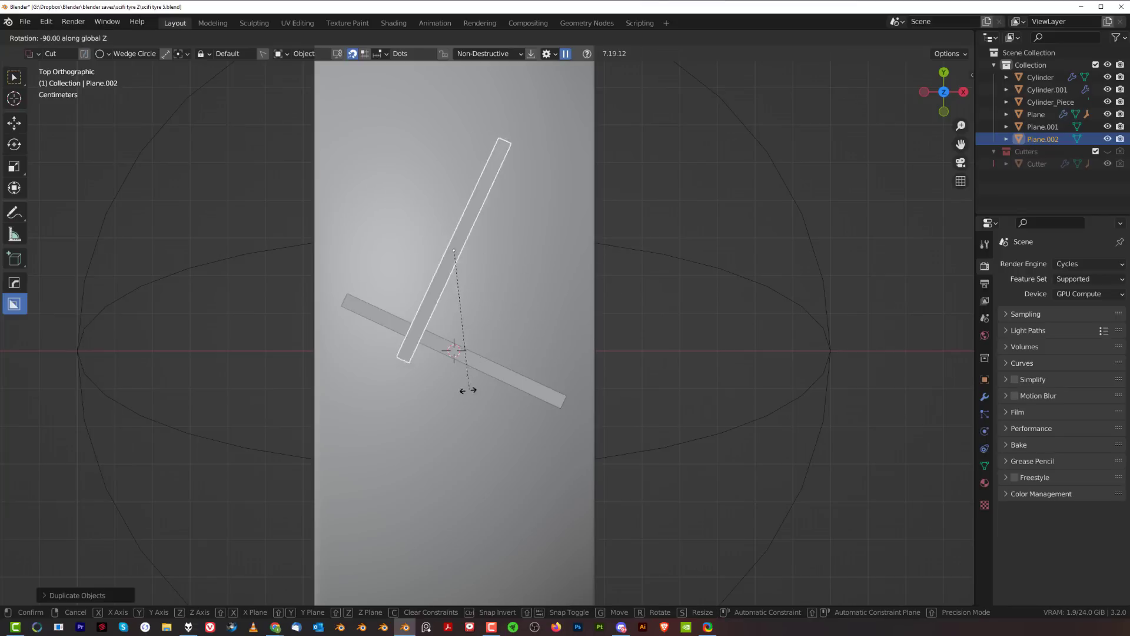
left_click(466, 388)
key("s")
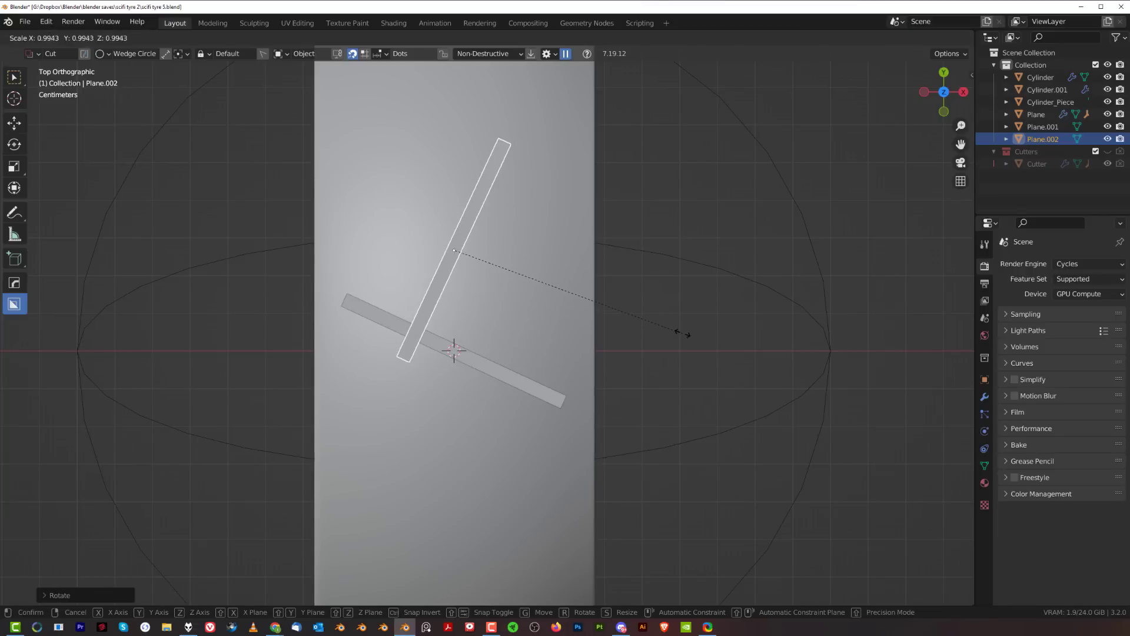
left_click(550, 320)
scroll(412, 370, "up", 2)
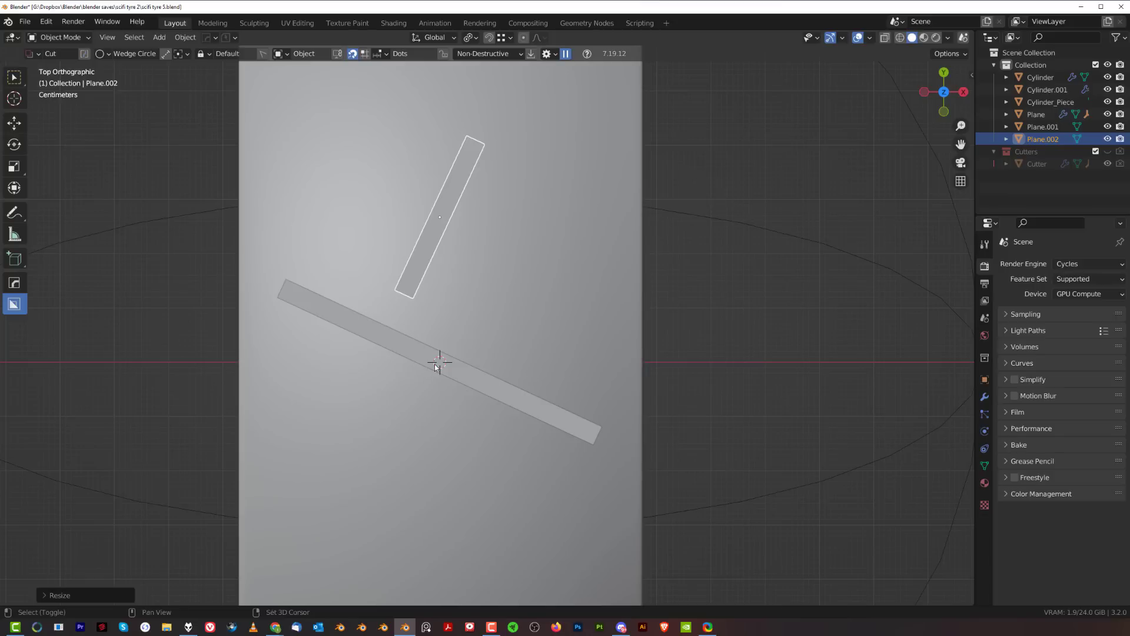
- Apply scale and rotation to both strips
left_click(464, 368, "shift")
key("ctrl+a")
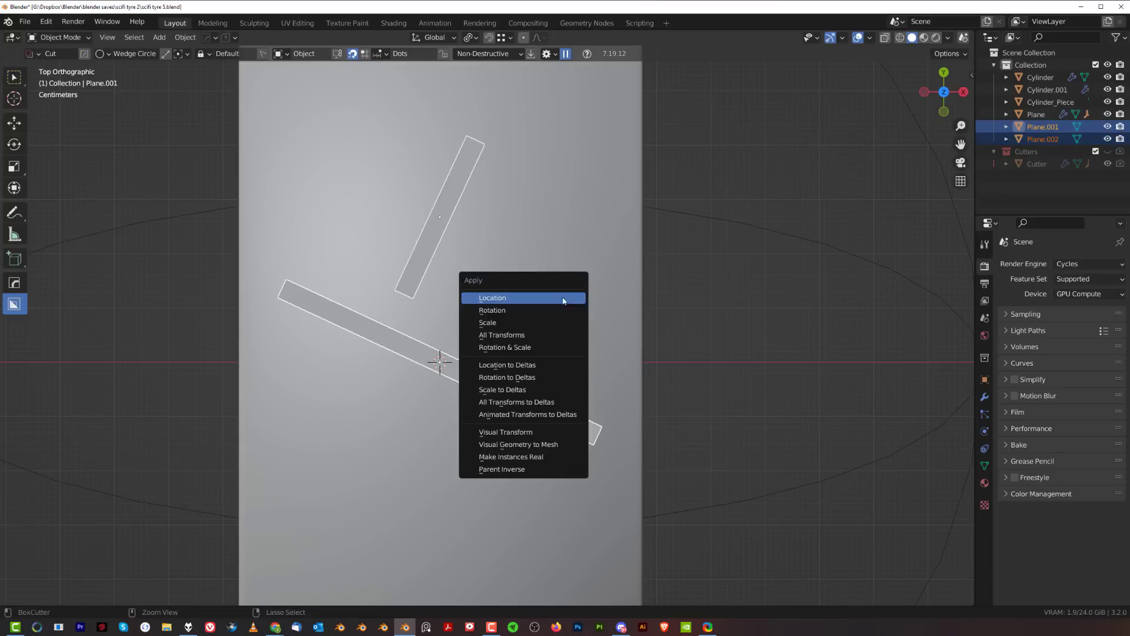
left_click(541, 324)
key("ctrl+a")
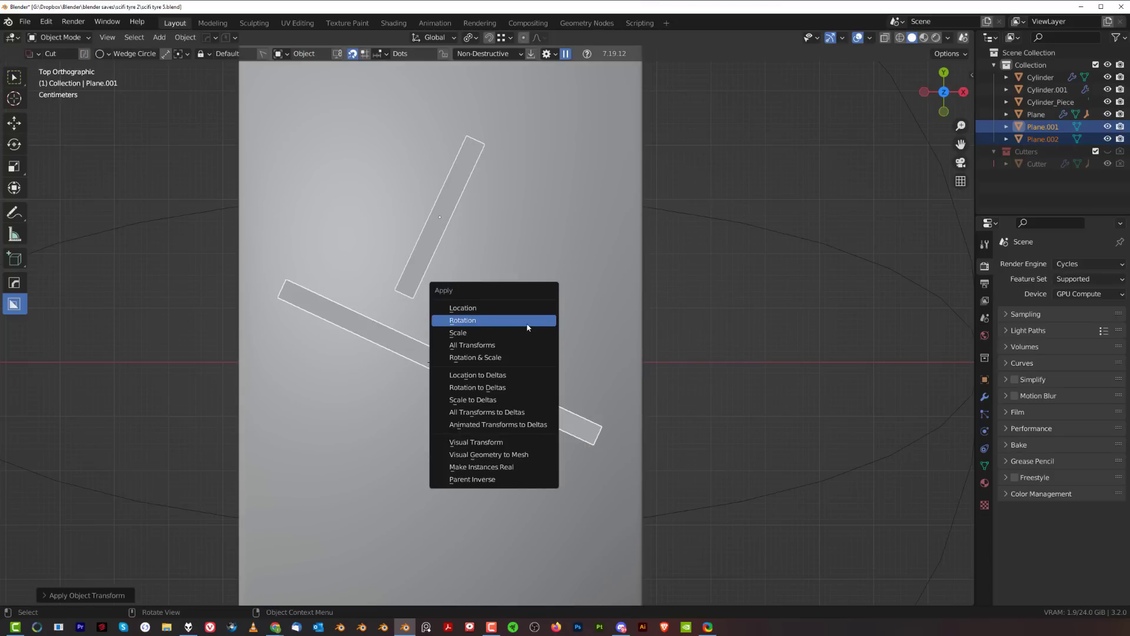
left_click(517, 320)
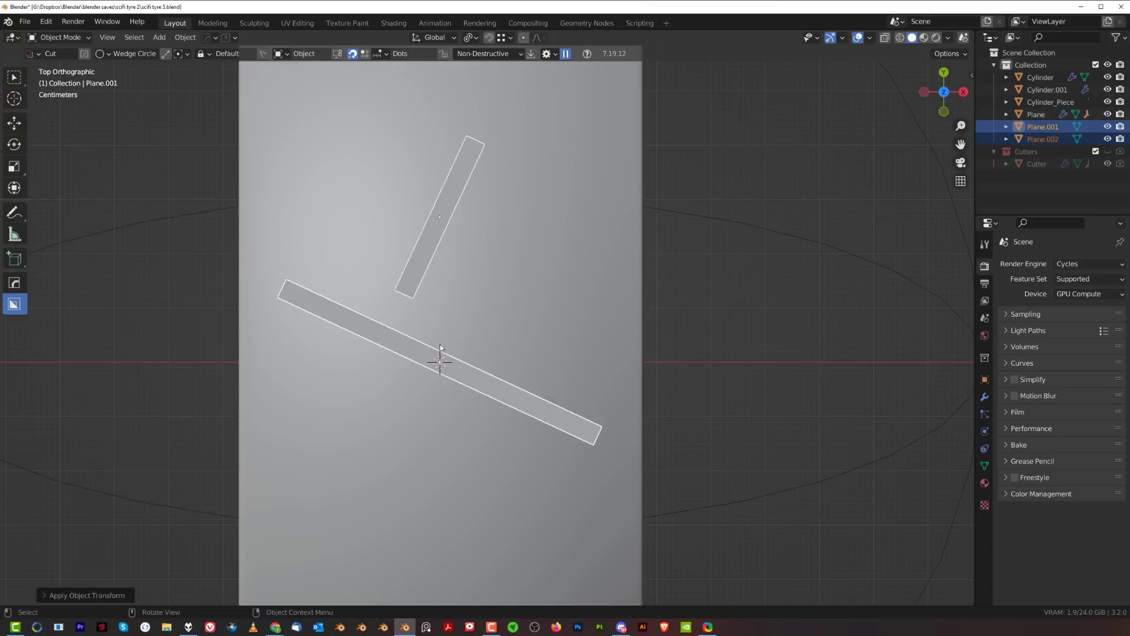
- Divide the long strip with evenly spaced crosswise loop cuts, then subdivide it and repeat the subdivision twice
scroll(439, 356, "up", 2)
middle_click_drag(368, 350, 381, 271)
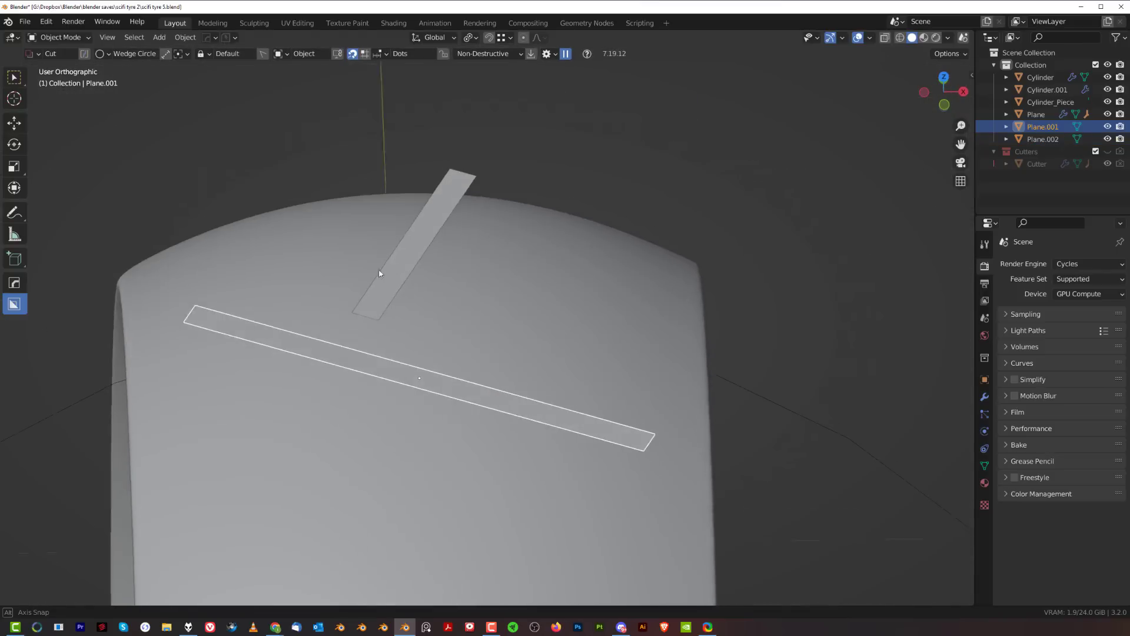
key("Tab")
scroll(447, 318, "up", 3)
right_click(422, 361)
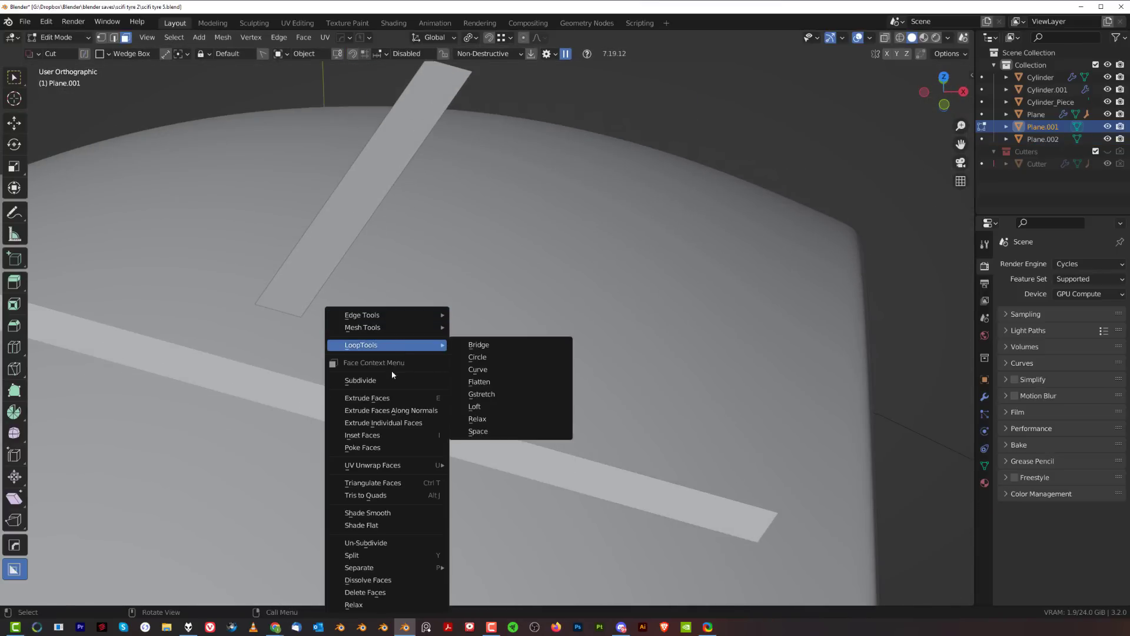
key("Escape")
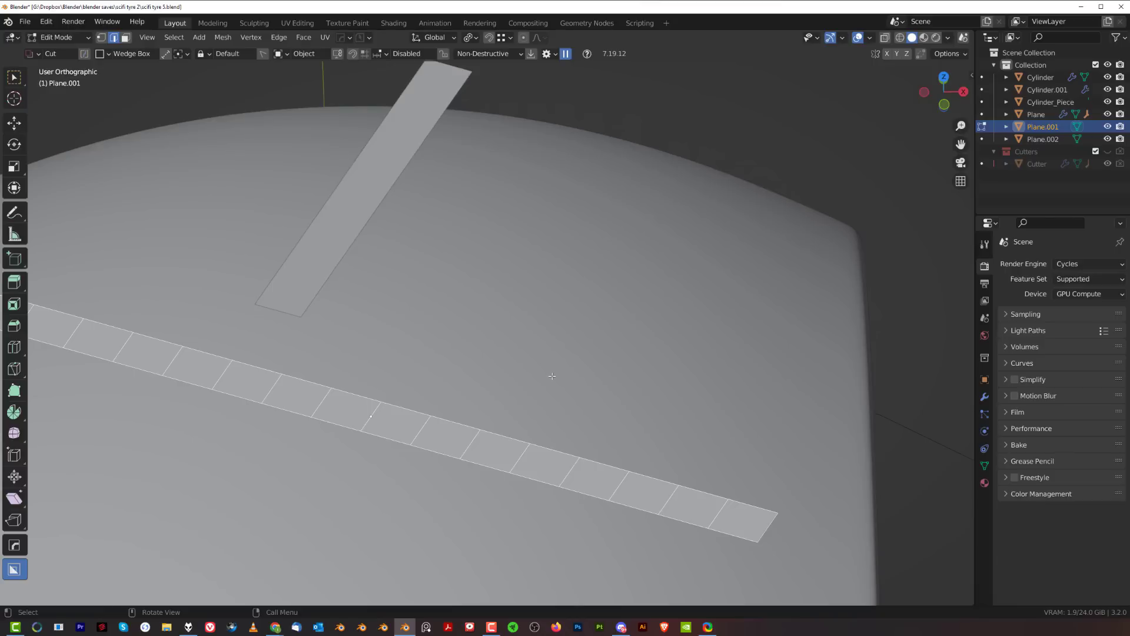
right_click(552, 377)
left_click(512, 238)
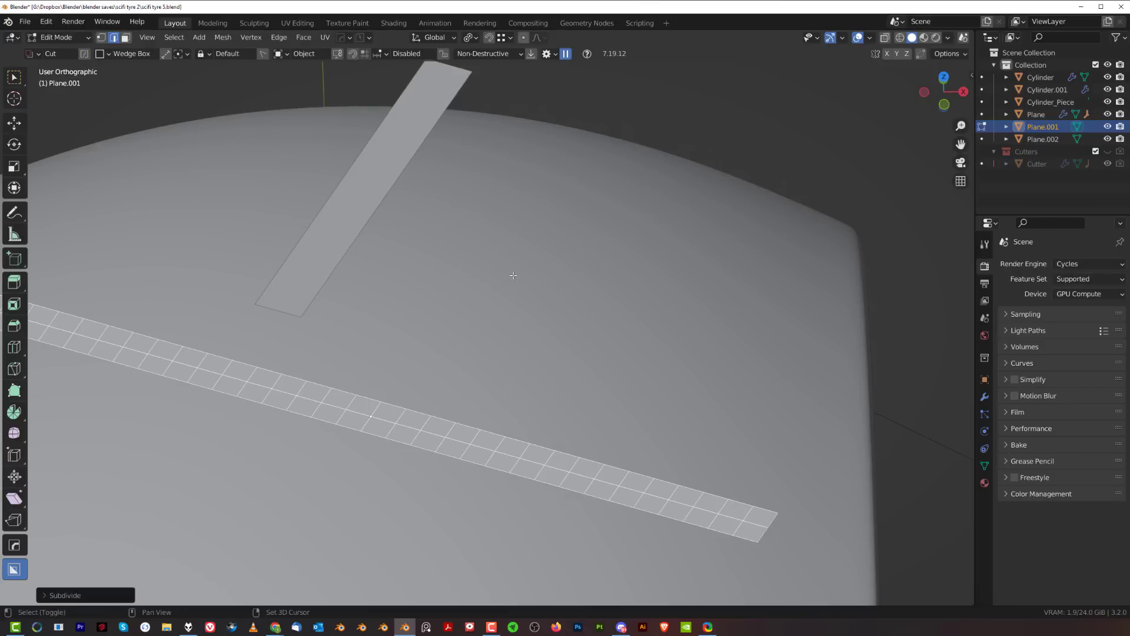
key("shift+r")
key("shift+r")
key("Tab")
- Divide the short strip with evenly spaced crosswise loop cuts, then subdivide it and repeat the subdivision twice
left_click(355, 179)
key("Tab")
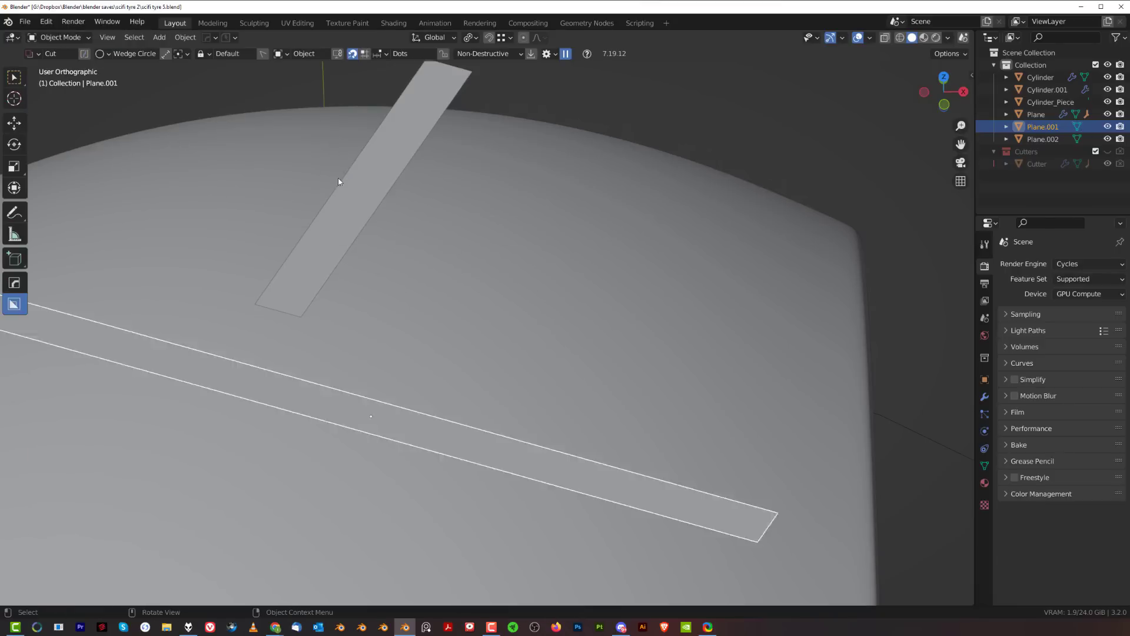
left_click(340, 187)
key("Tab")
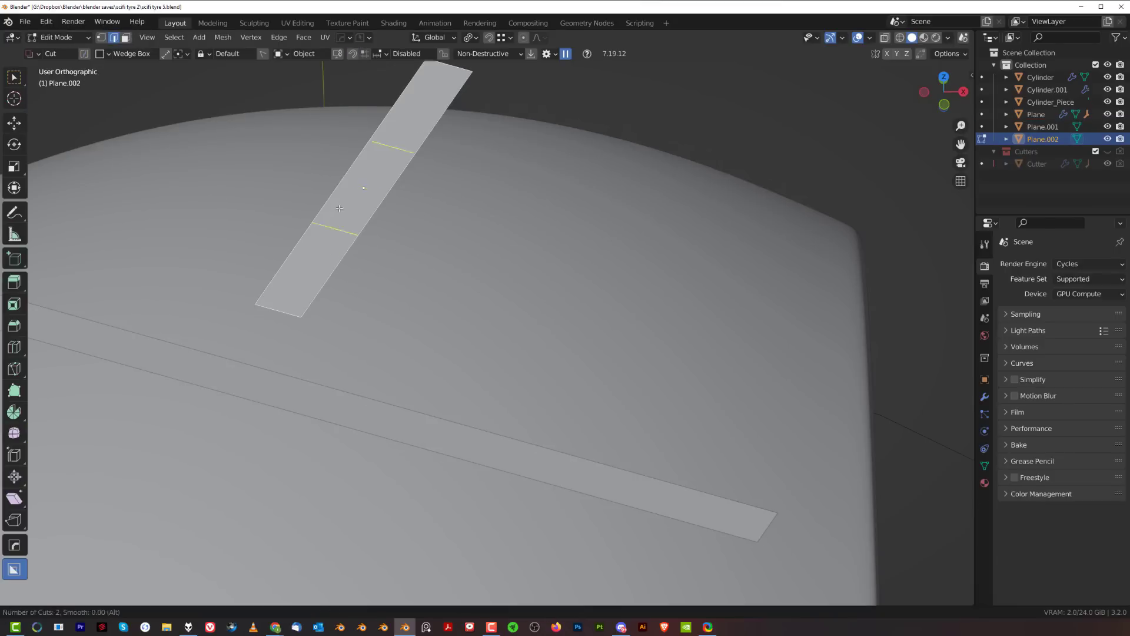
left_click(347, 214)
right_click(367, 223)
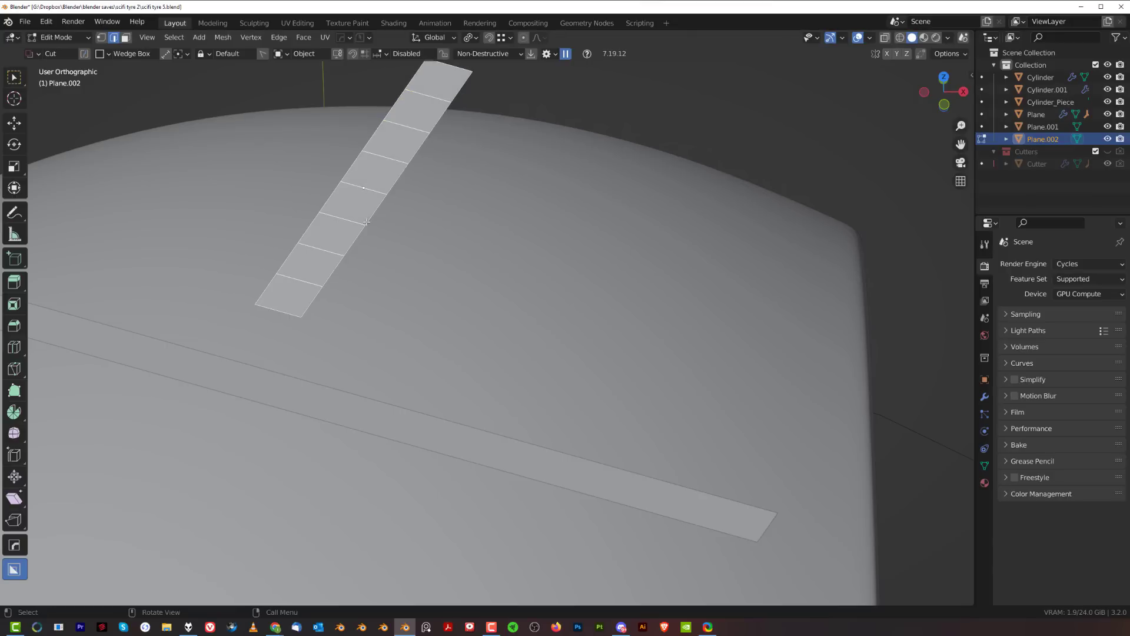
right_click(390, 207)
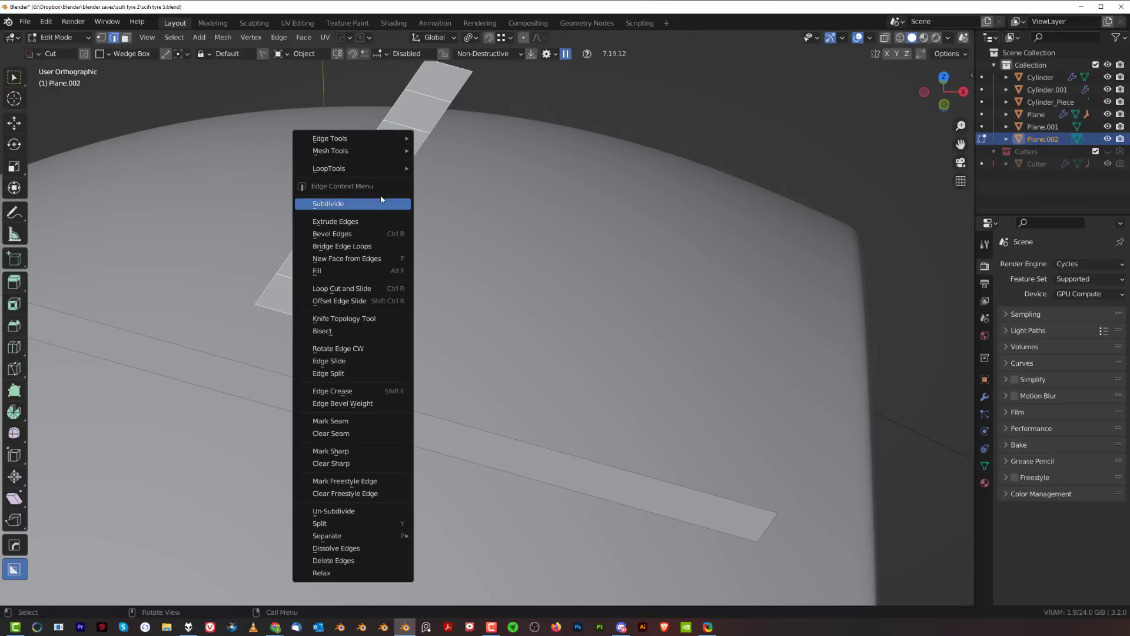
left_click(382, 199)
key("shift+r")
key("shift+r")
key("Tab")
- Join the long and short strips into one object and set its origin to the middle of the combined geometry
left_click(412, 419, "shift")
middle_click_drag(453, 389, 387, 348)
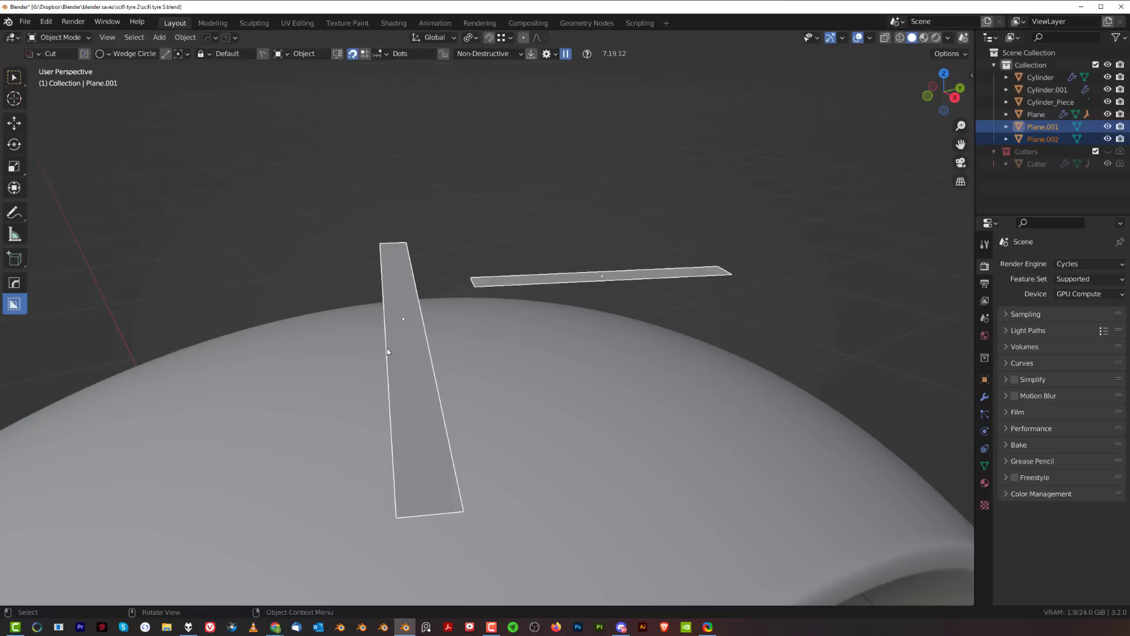
scroll(402, 372, "down", 4)
left_click(518, 296, "shift")
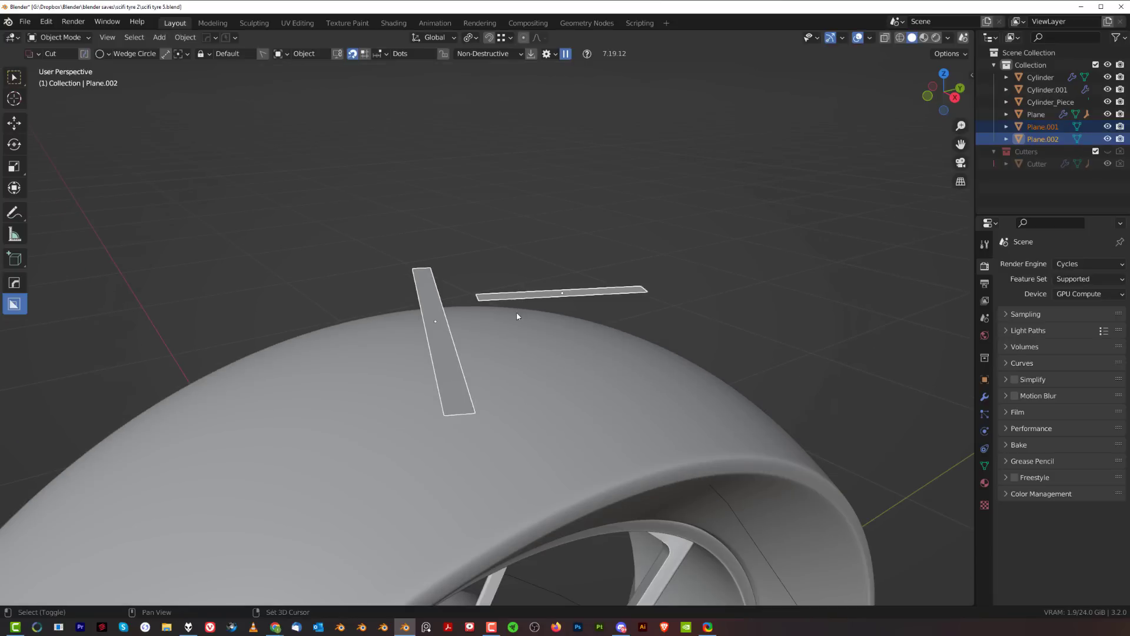
key("ctrl+j")
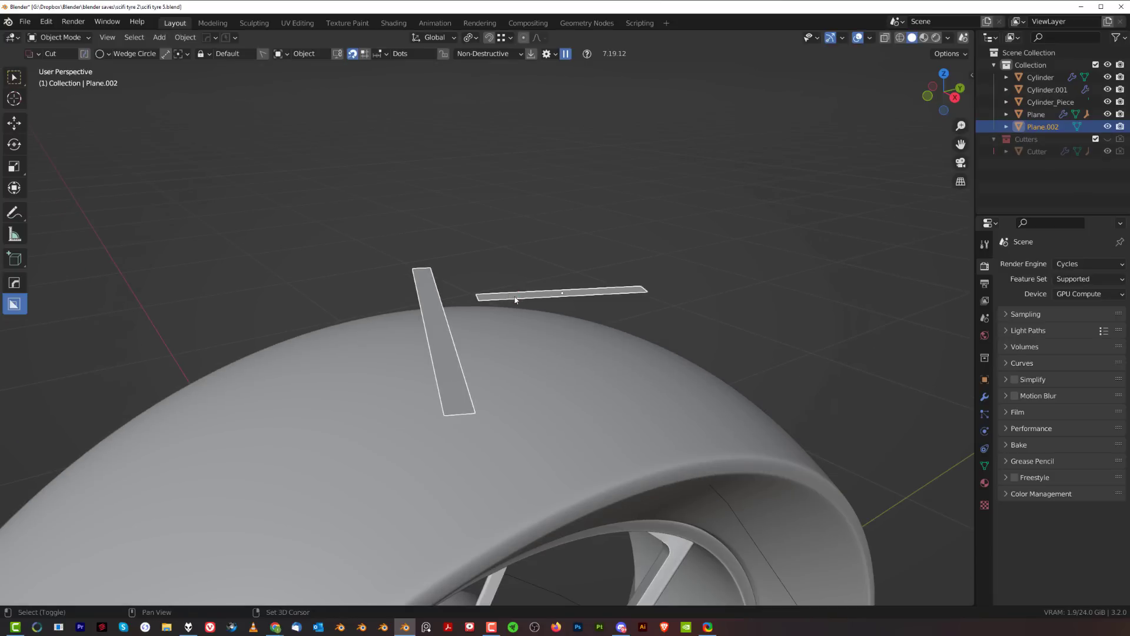
key("shift+s")
left_click(591, 333)
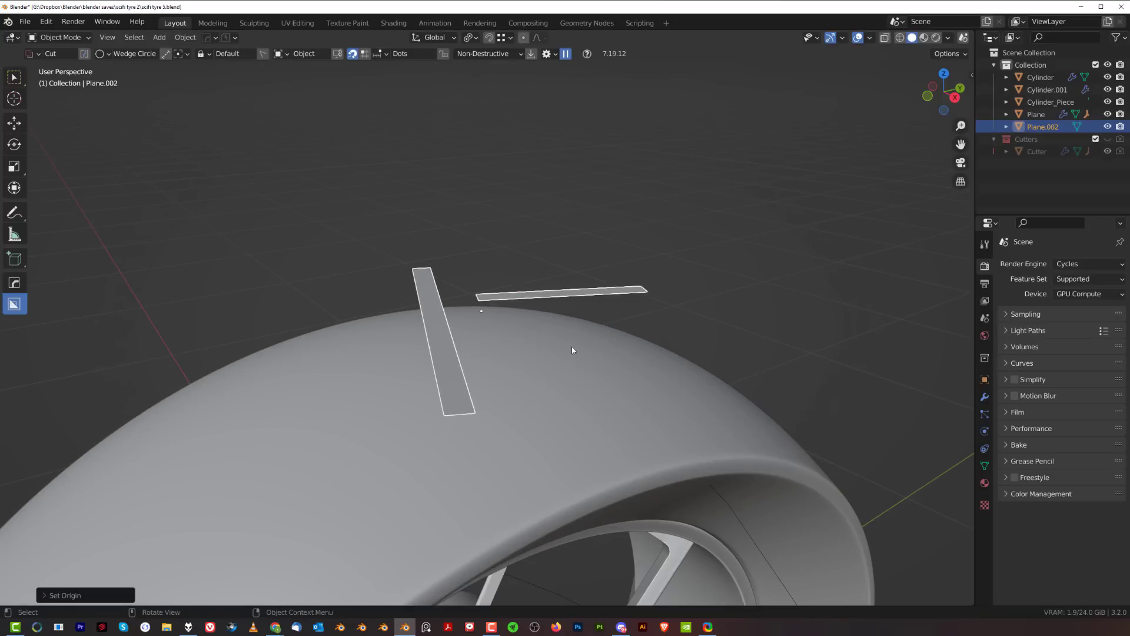
- Shrinkwrap the joined strips onto the tyre's tread surface with the Hard Ops Shrinkwrap modifier
left_click(572, 366, "shift")
key("q")
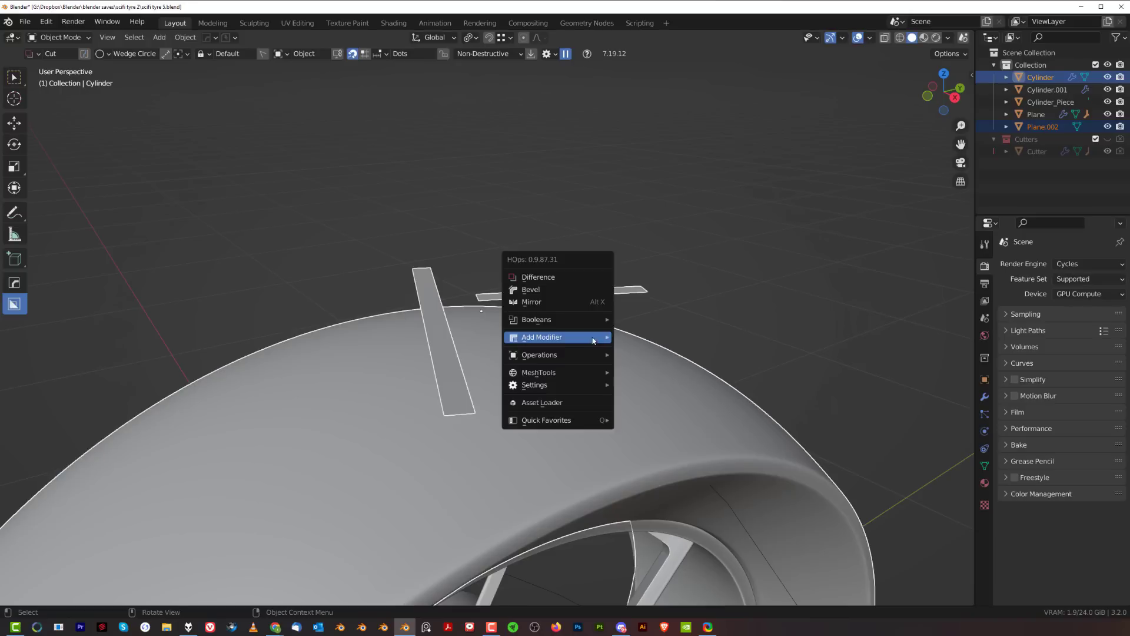
mouse_move(591, 336)
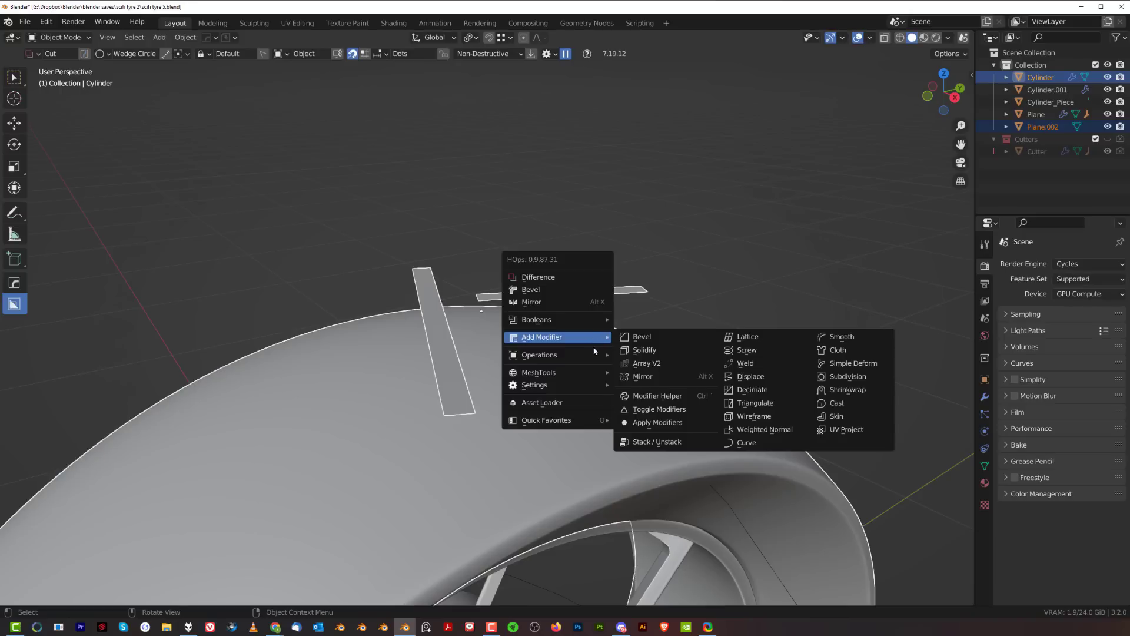
left_click(828, 393)
middle_click_drag(597, 366, 553, 347)
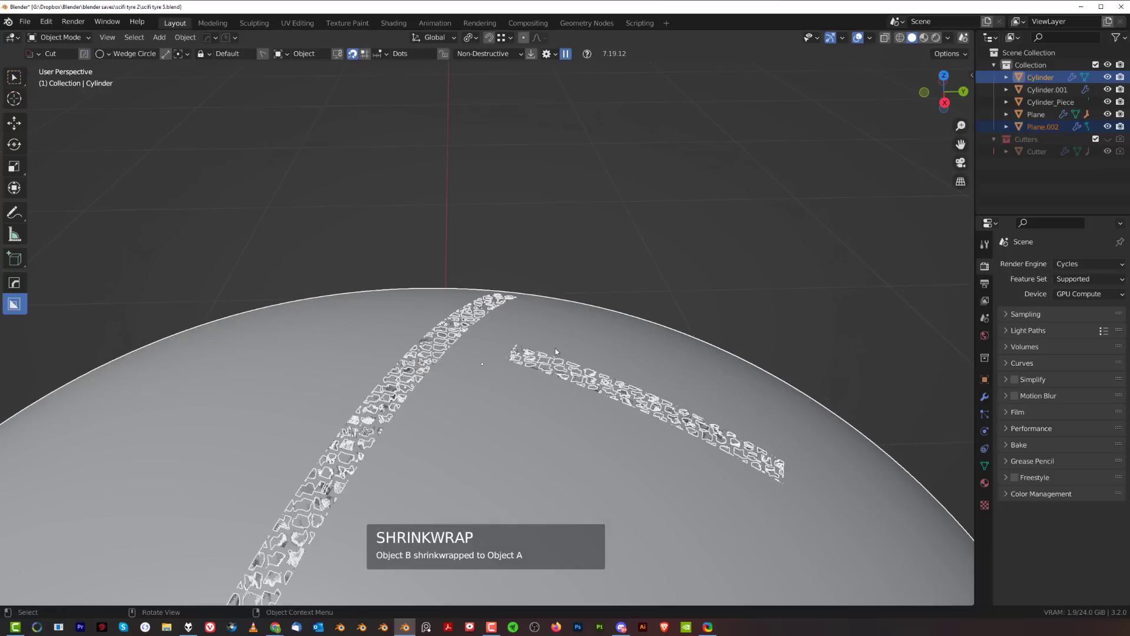
- Apply Visual Geometry to Mesh on the shrinkwrapped strips
left_click(573, 369)
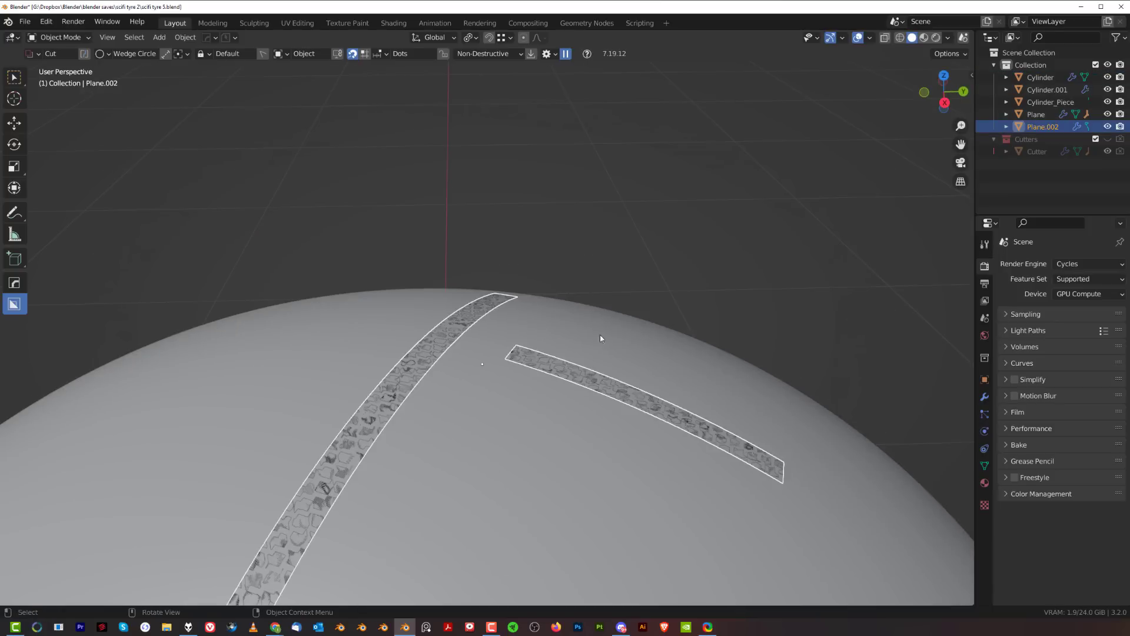
key("ctrl+a")
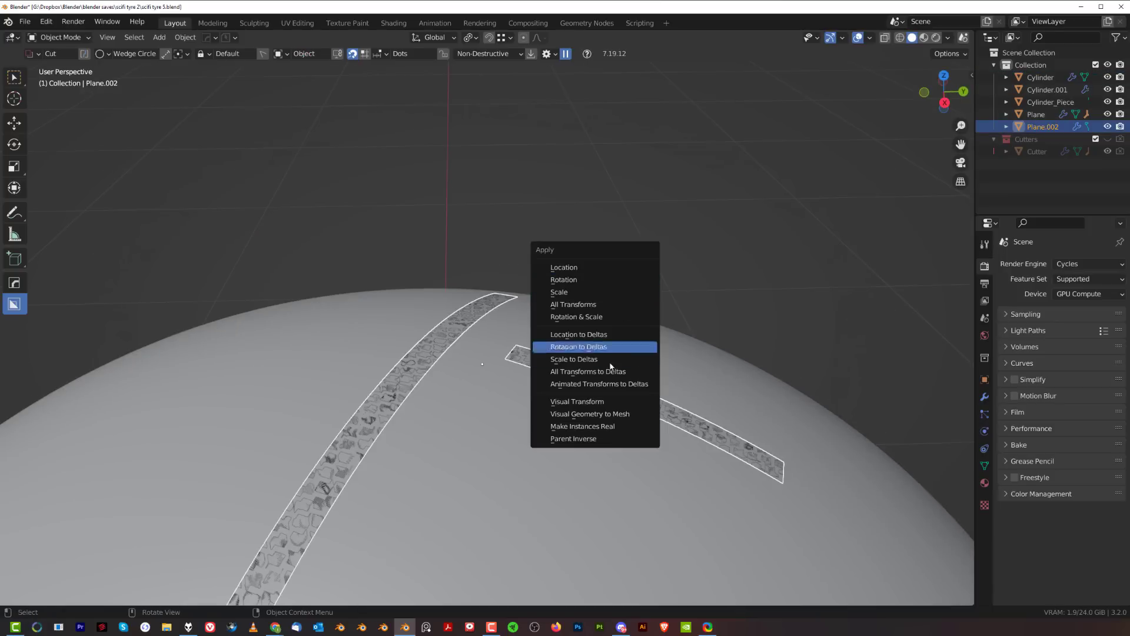
left_click(615, 414)
- Add a Hard Ops Solidify modifier to the strips and give them thickness above the tyre surface
middle_click_drag(615, 414, 511, 285)
key("q")
mouse_move(509, 297)
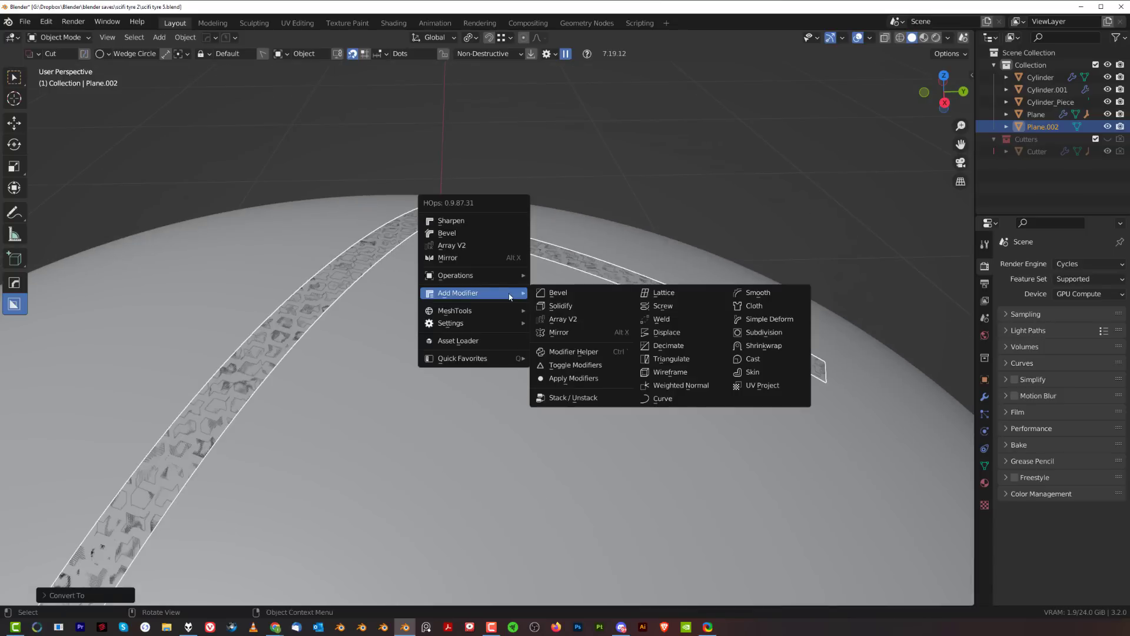
left_click(600, 307)
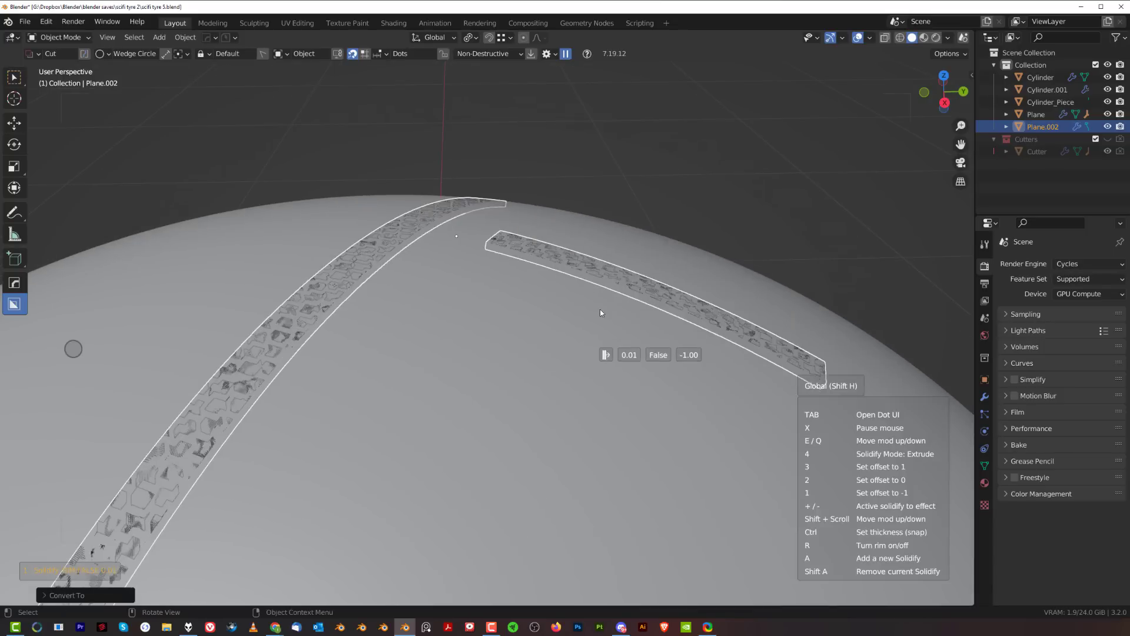
left_click(639, 322)
- Revisit the strips' Hard Ops Solidify thickness and apply Visual Geometry to Mesh on the thickened strips
middle_click_drag(428, 355, 565, 308)
key("q")
mouse_move(565, 307)
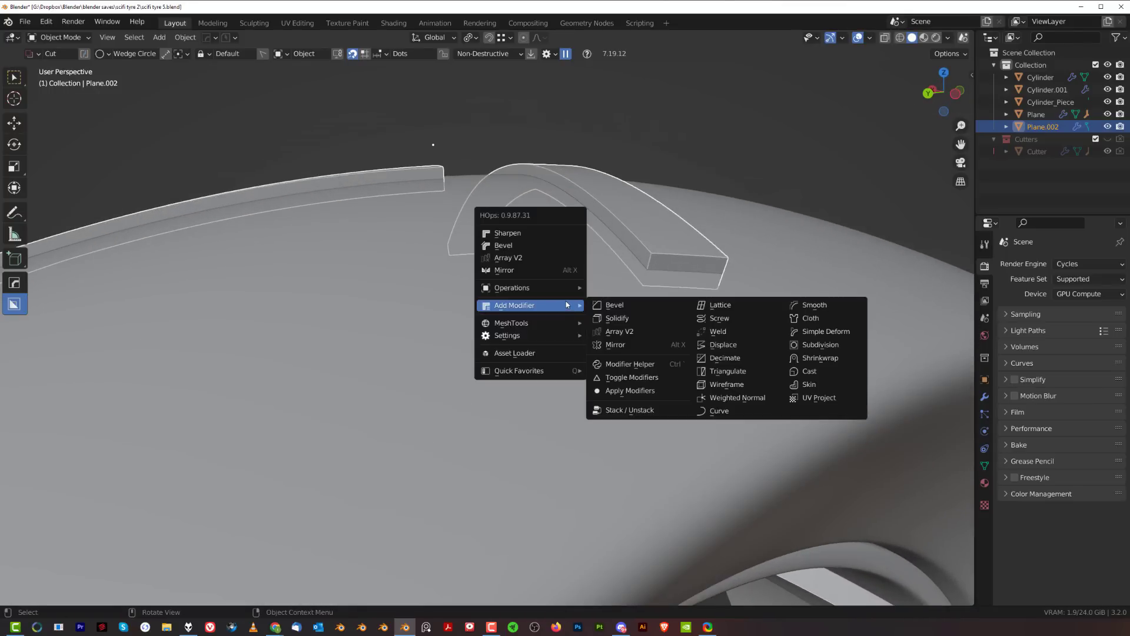
left_click(614, 314)
left_click(617, 317)
scroll(612, 318, "down", 2)
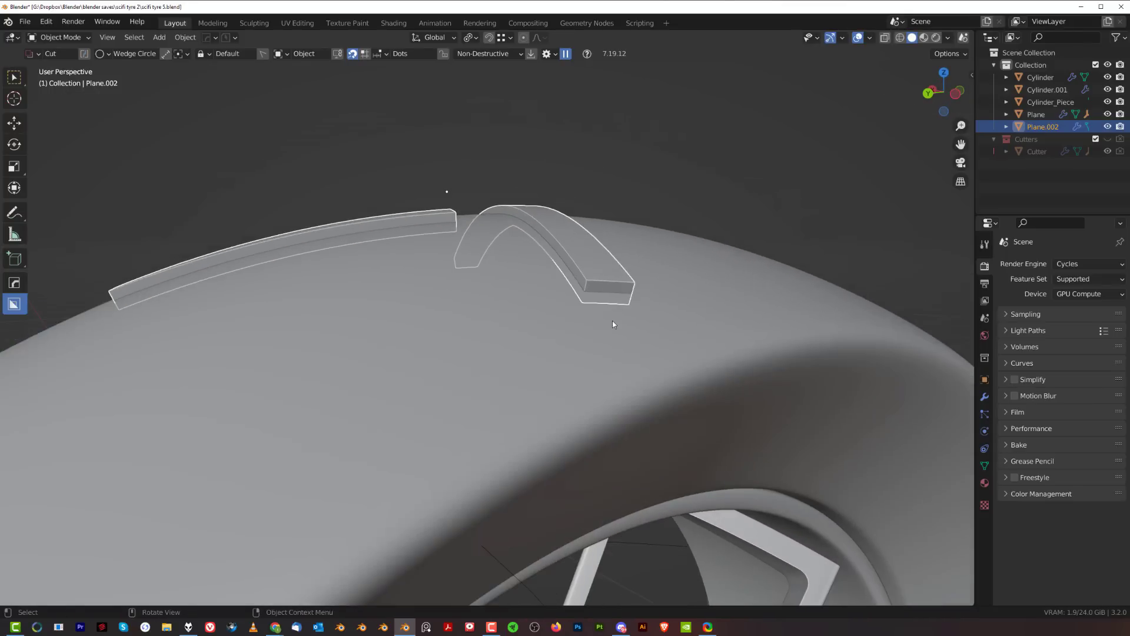
key("ctrl+a")
left_click(611, 310)
scroll(457, 363, "up", 3)
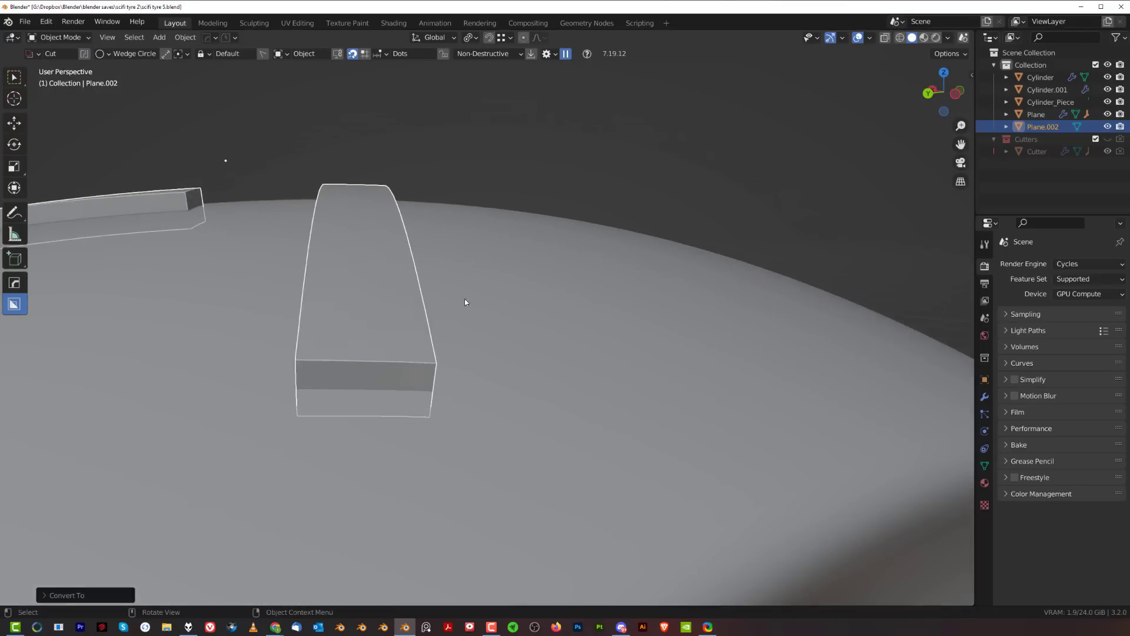
- In Edit Mode, dissolve the edge loops nearest the borders of the strips to clear room around their corners
key("Tab")
scroll(457, 364, "up", 2)
middle_click_drag(431, 345, 493, 341)
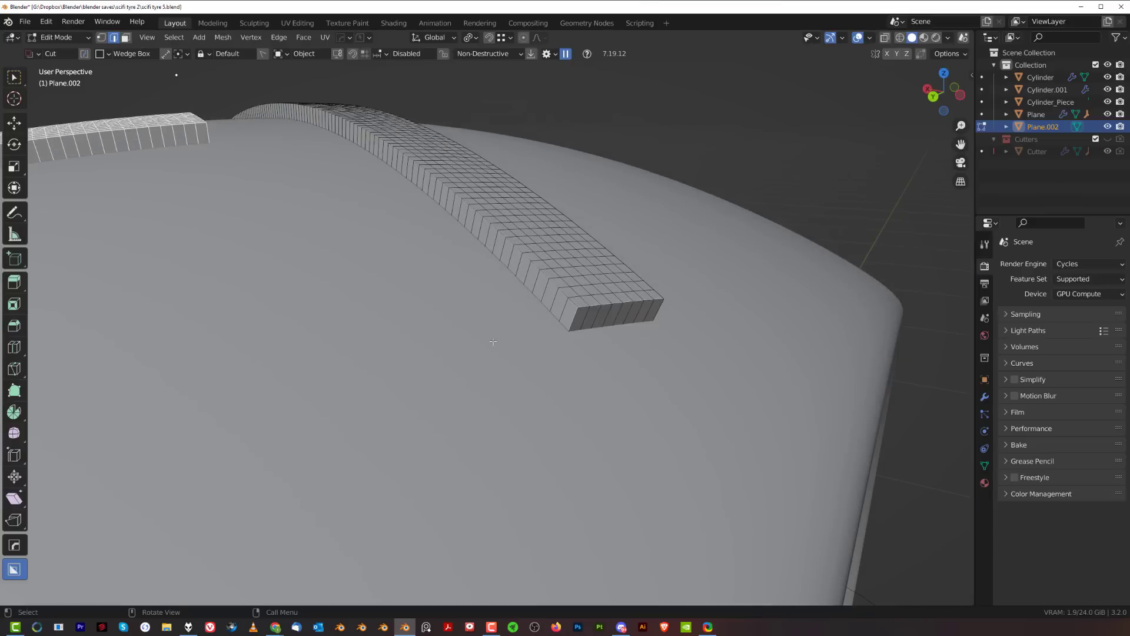
left_click(573, 298, "alt")
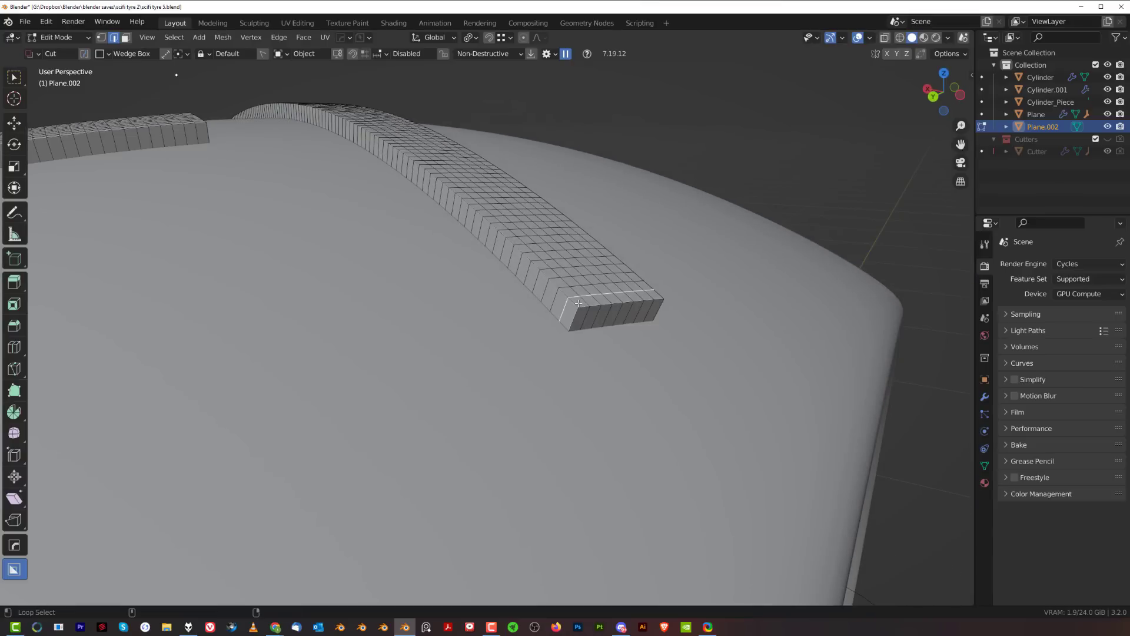
middle_click_drag(649, 291, 407, 473)
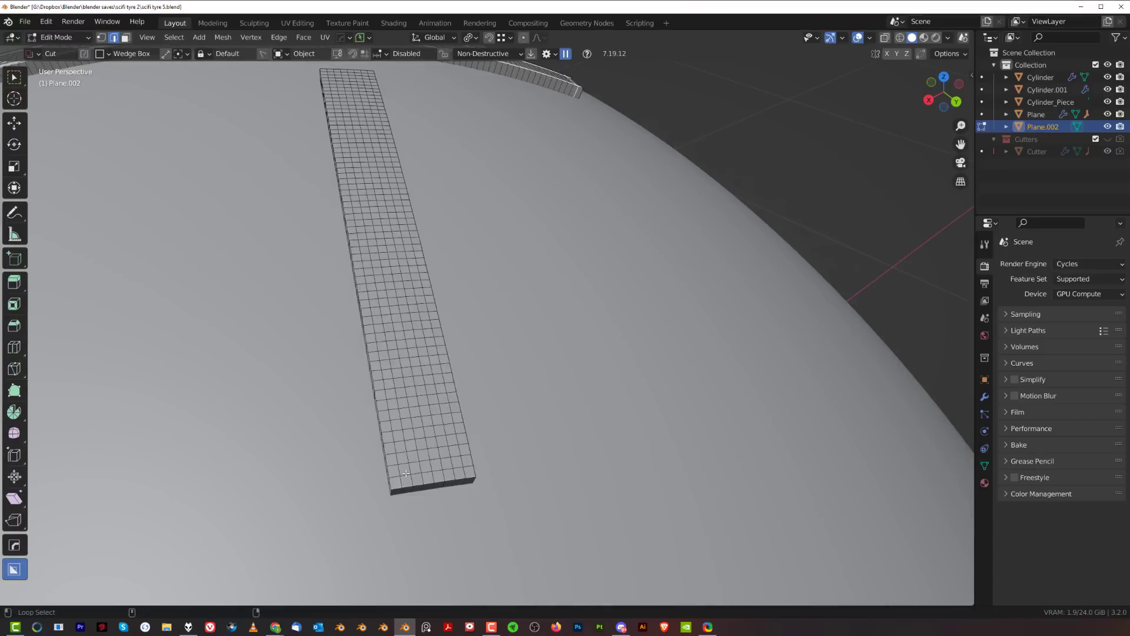
left_click(518, 469)
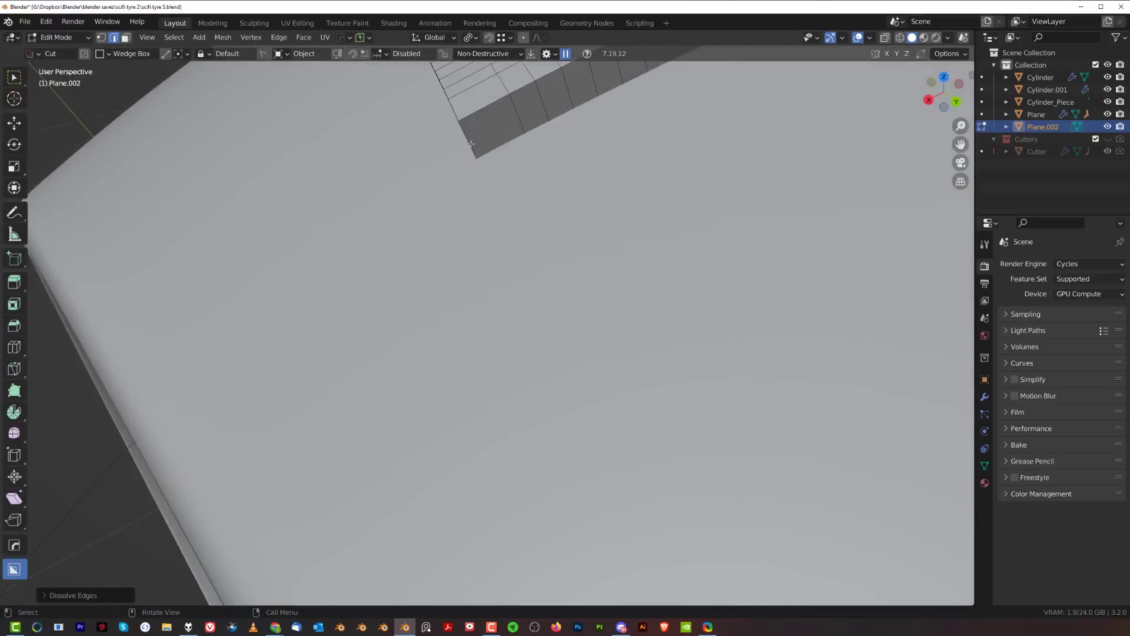
- Bevel the strips' vertical corner edges with 8 segments and a width of about 0.01 m
middle_click_drag(358, 242, 612, 376)
left_click(464, 428)
key("Escape")
key("w")
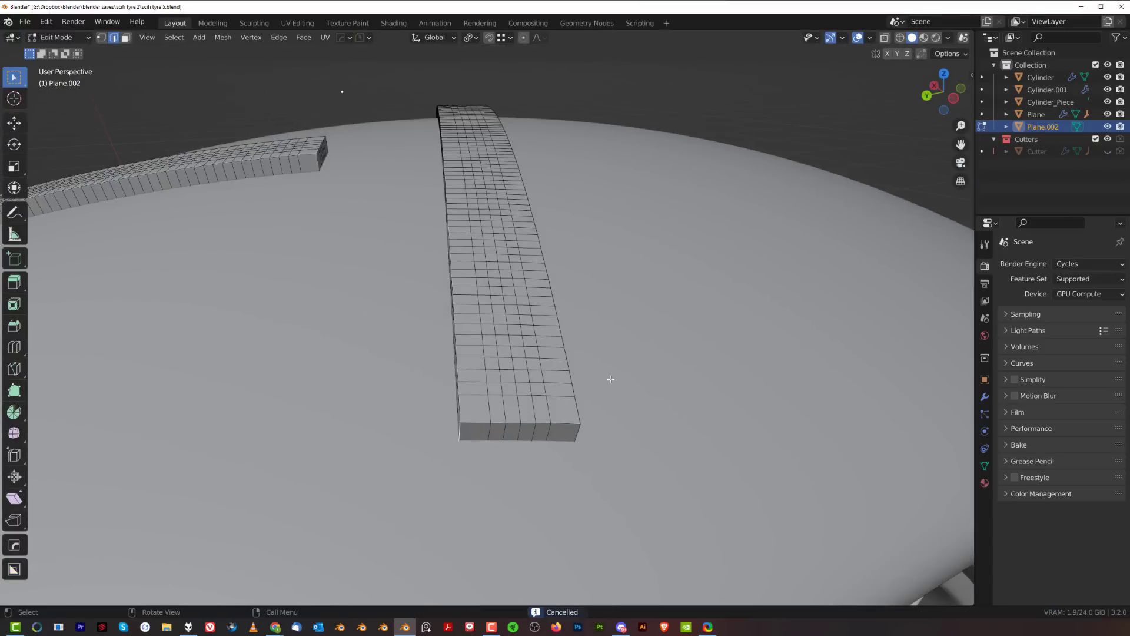
middle_click_drag(578, 432, 539, 393)
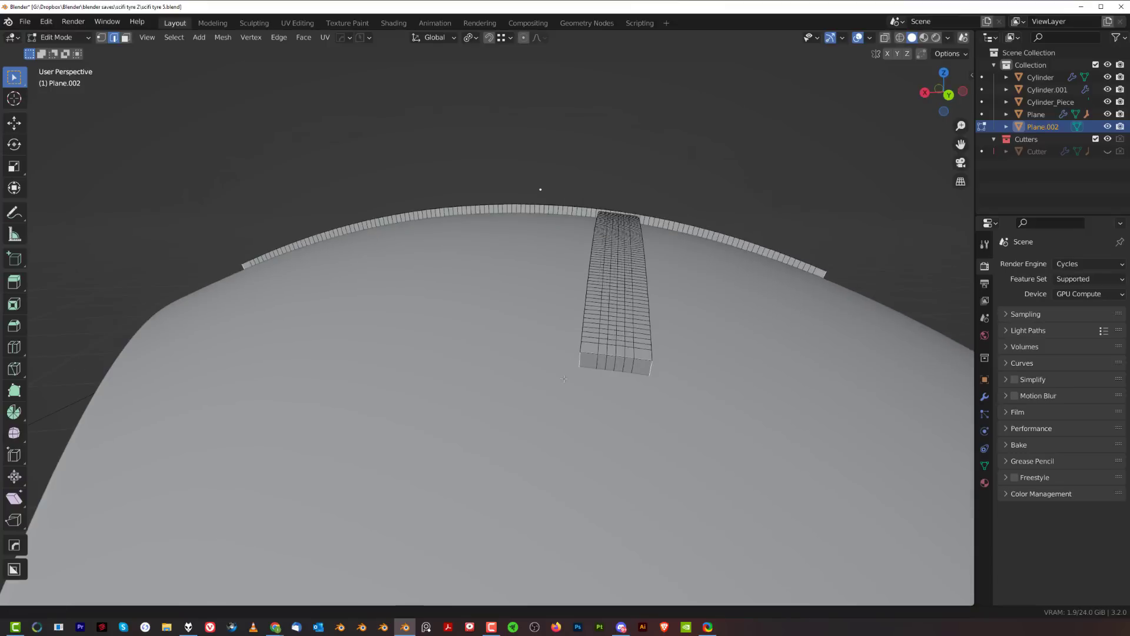
key("ctrl+b")
scroll(541, 406, "up", 3)
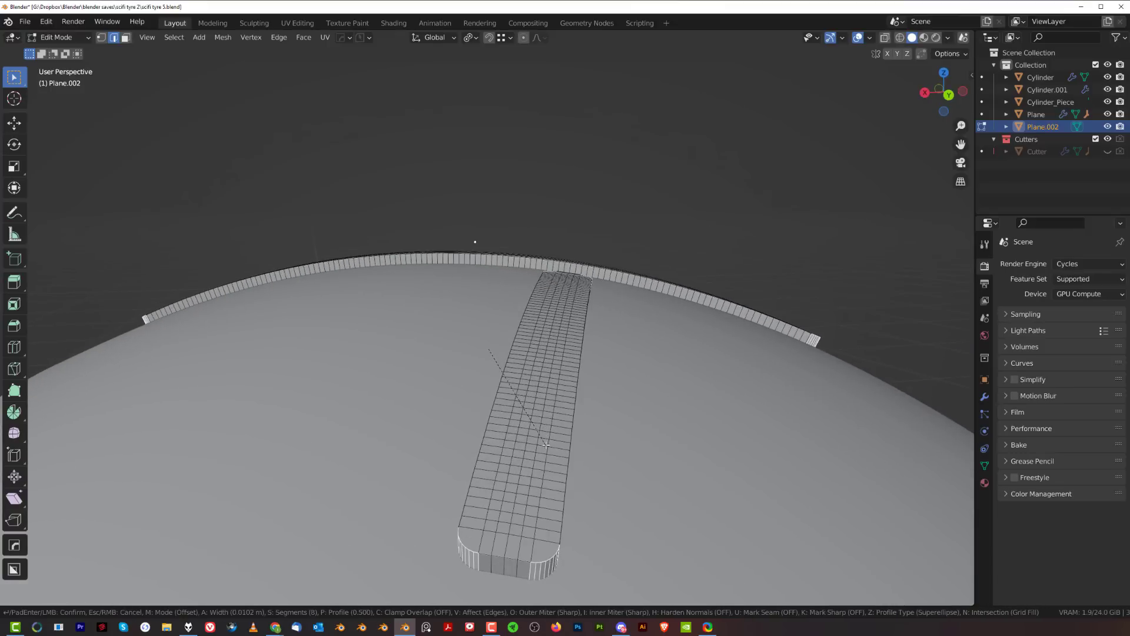
left_click(515, 468)
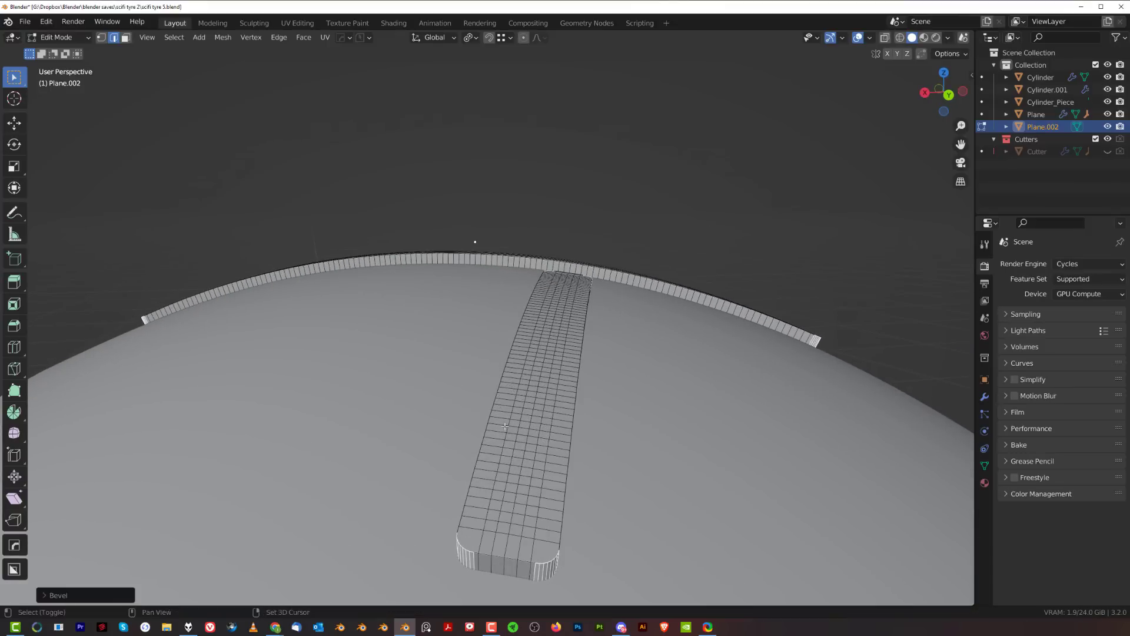
- Return to Object Mode and apply Hard Ops Sharpen to the rounded strips
key("Tab")
scroll(468, 284, "down", 4)
middle_click_drag(468, 284, 619, 328)
scroll(620, 328, "up", 4)
key("q")
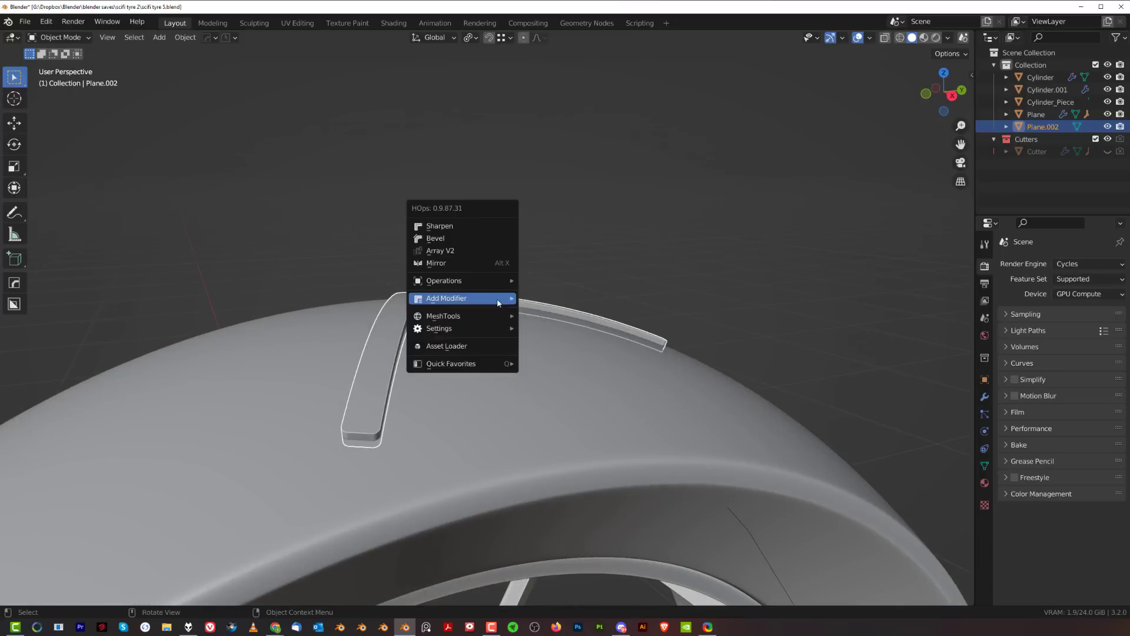
left_click(486, 229)
middle_click_drag(486, 228, 486, 273)
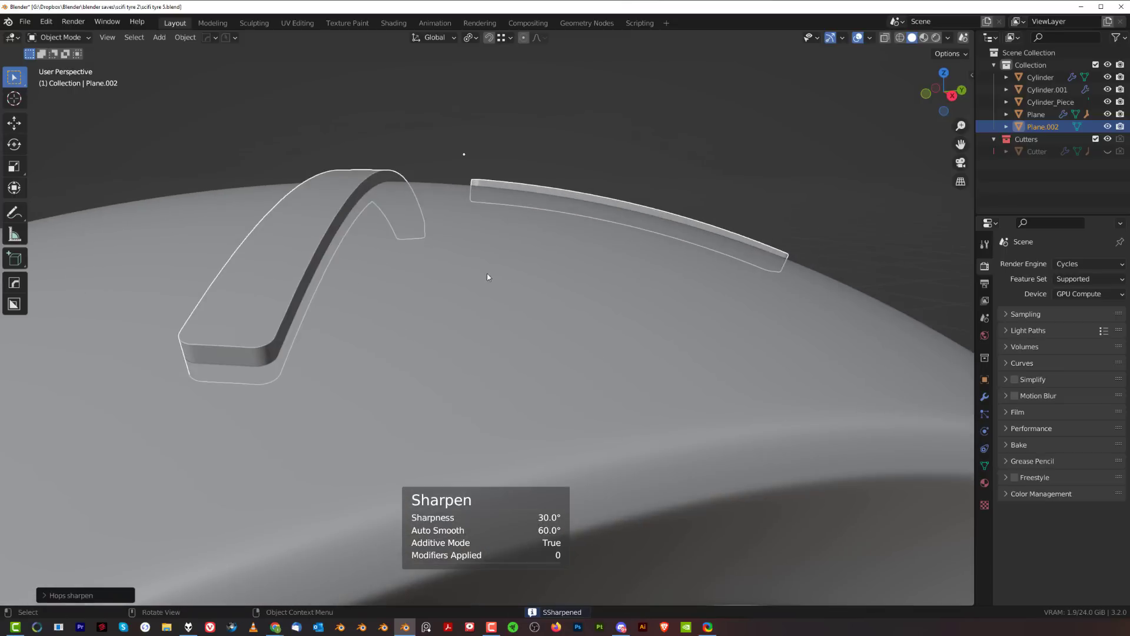
- Cut the strips into the tyre with a Hard Ops Difference boolean
left_click(487, 273, "shift")
key("q")
left_click(530, 260)
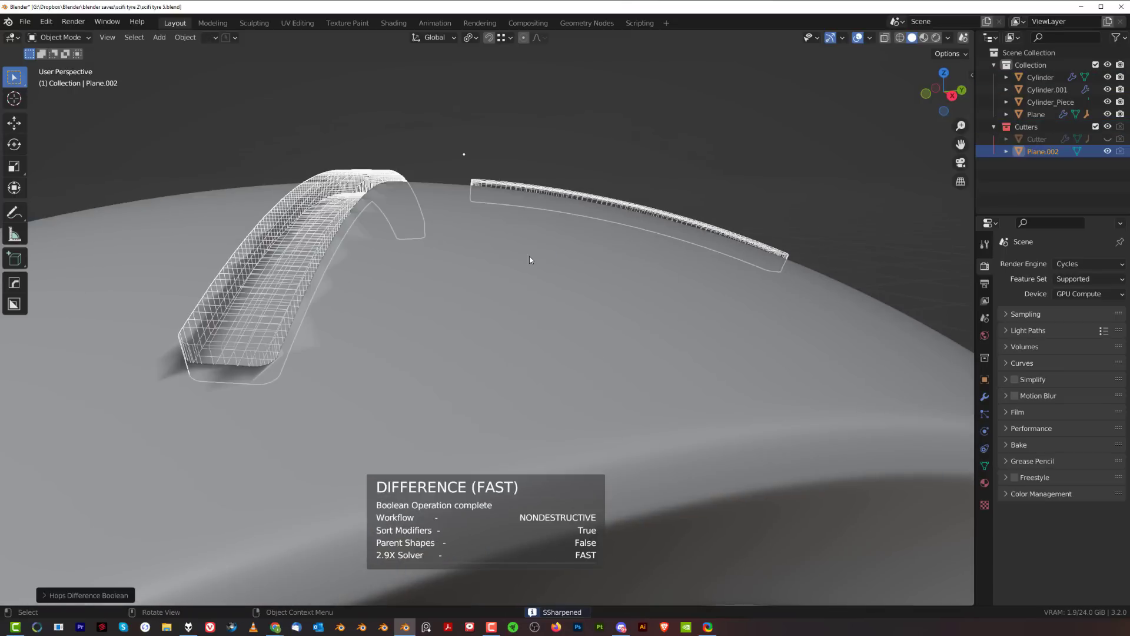
middle_click_drag(530, 259, 575, 440)
scroll(576, 441, "down", 8)
- Create a Hard Ops Radial Array of the strip cutter about the X axis, repeating it around the whole tyre
key("q")
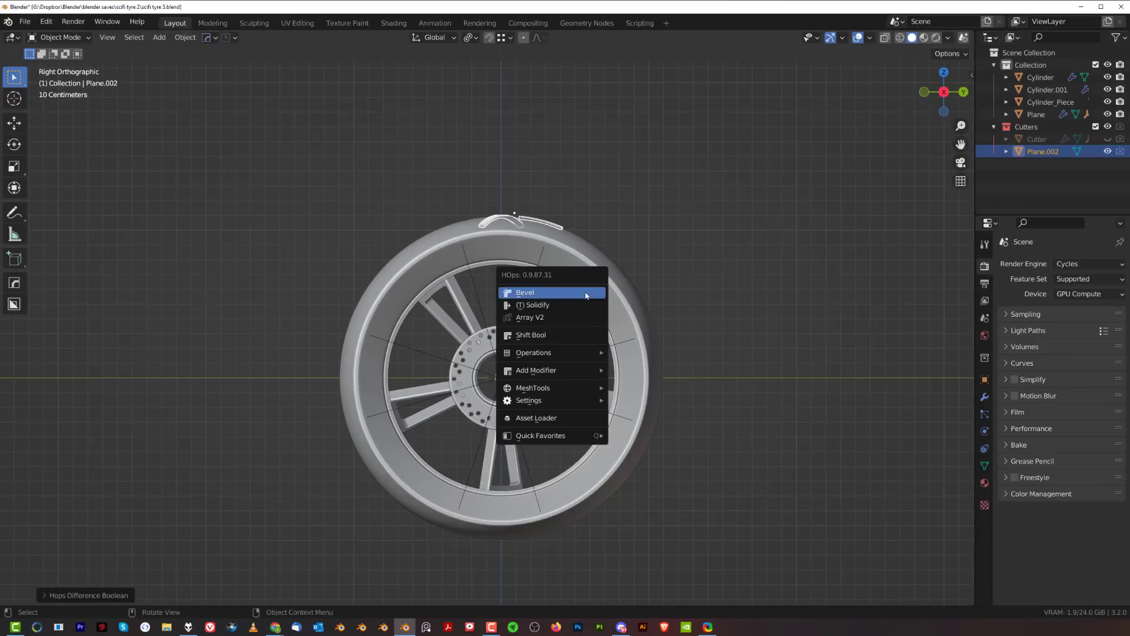
left_click(549, 224)
left_click(549, 223)
scroll(522, 253, "up", 3)
key("q")
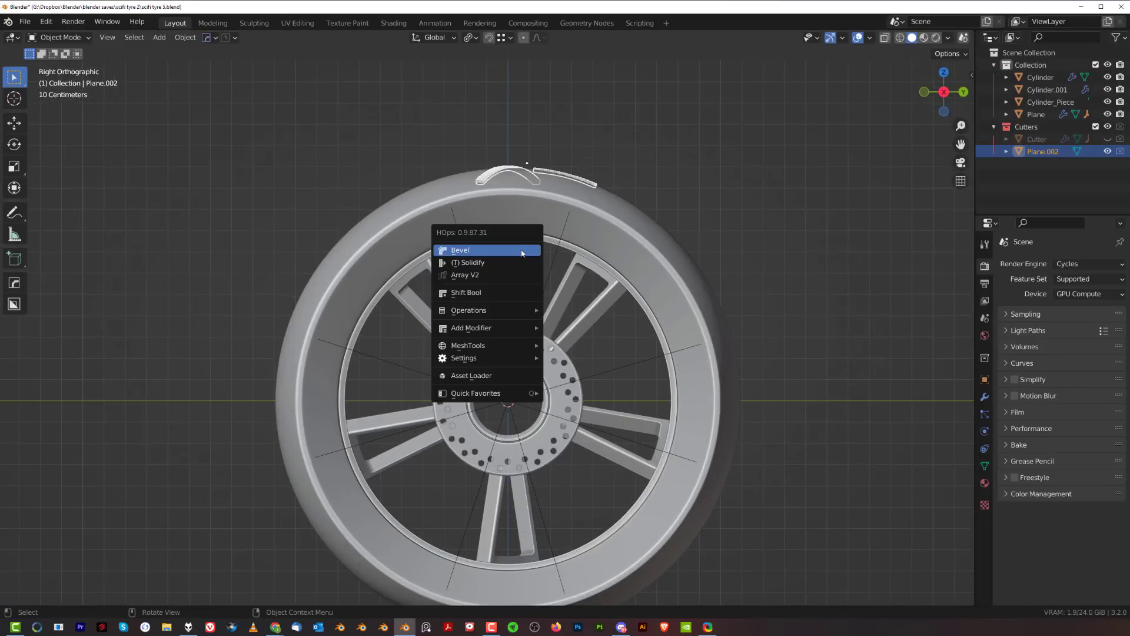
mouse_move(518, 345)
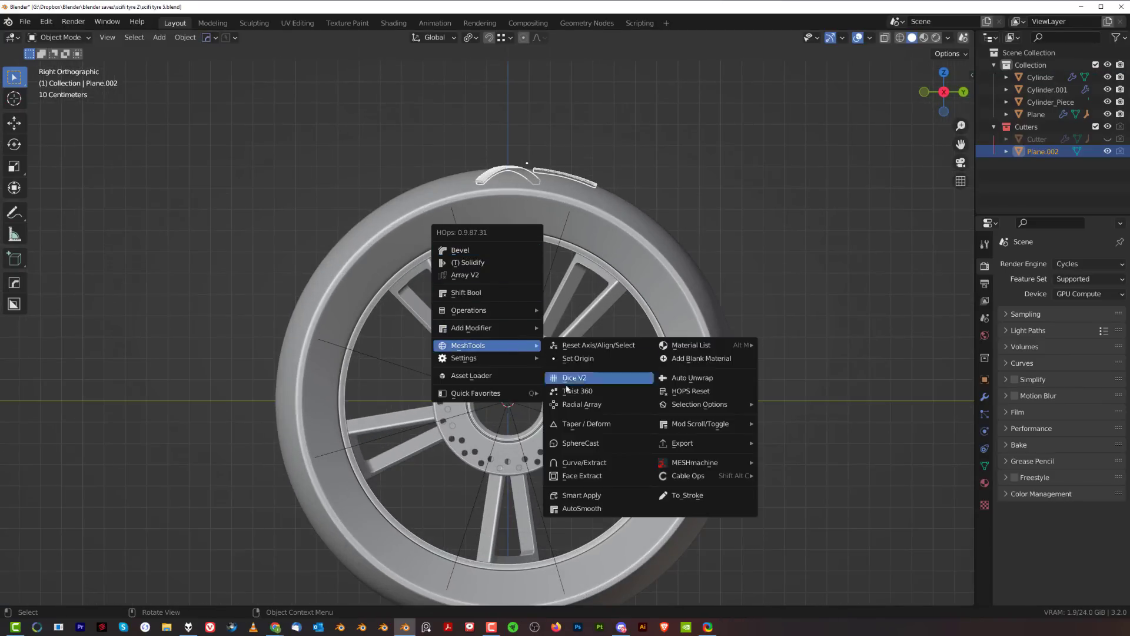
left_click(589, 406)
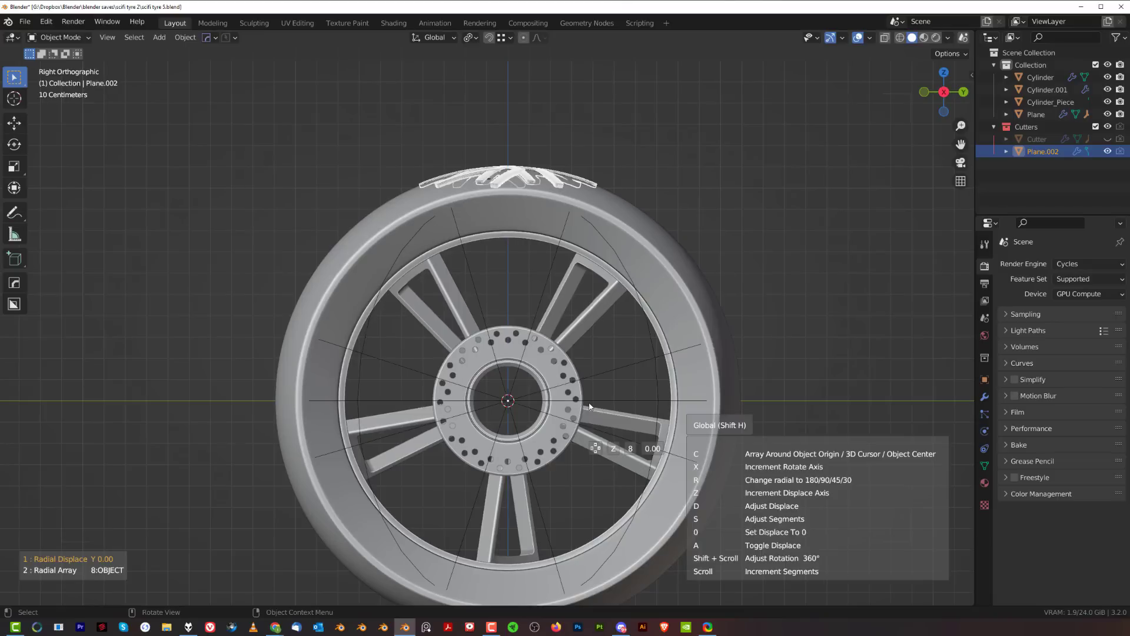
key("x")
scroll(589, 406, "up", 9)
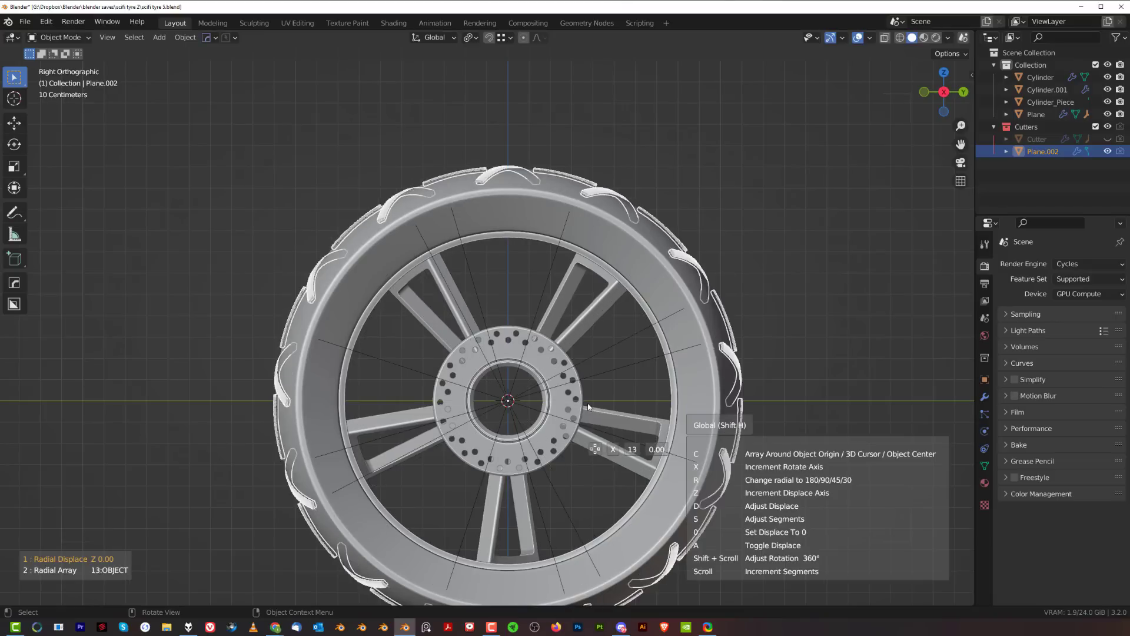
left_click(602, 380)
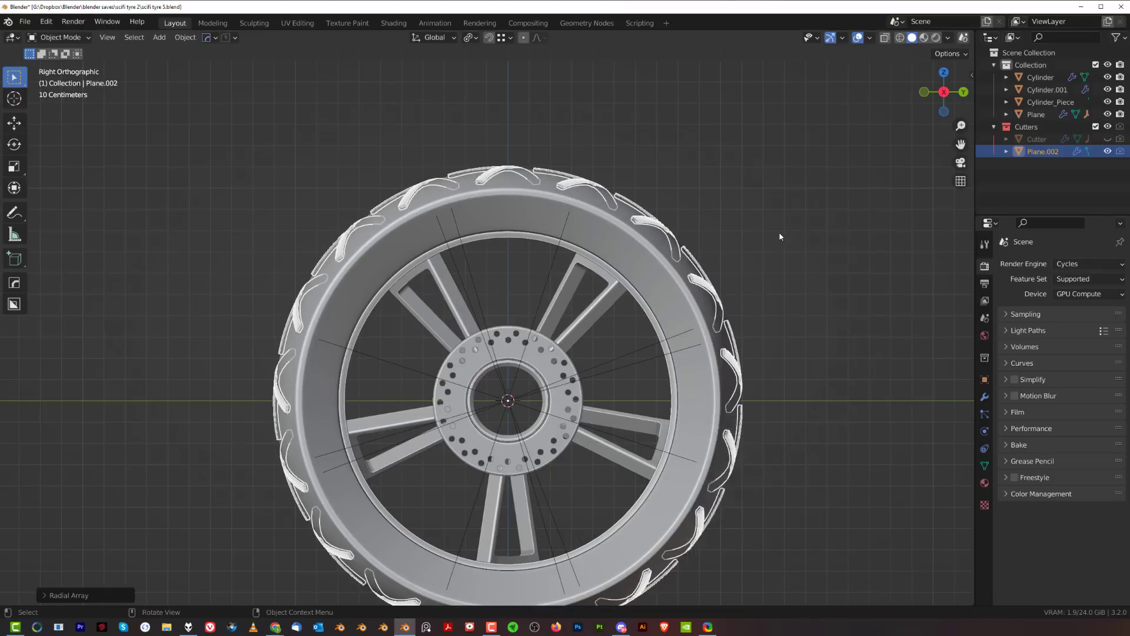
- Reopen the strip cutter's Radial Array and reduce it to 13 segments
left_click(779, 238)
middle_click_drag(780, 238, 642, 292)
middle_click_drag(533, 341, 537, 285)
scroll(537, 285, "up", 4)
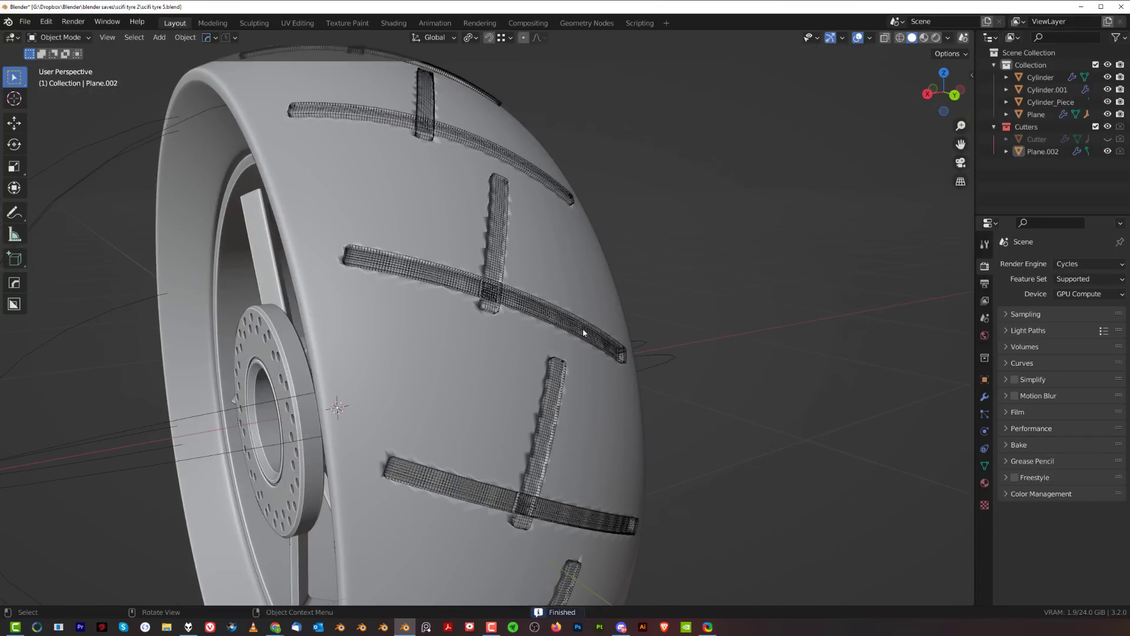
left_click(583, 333)
key("q")
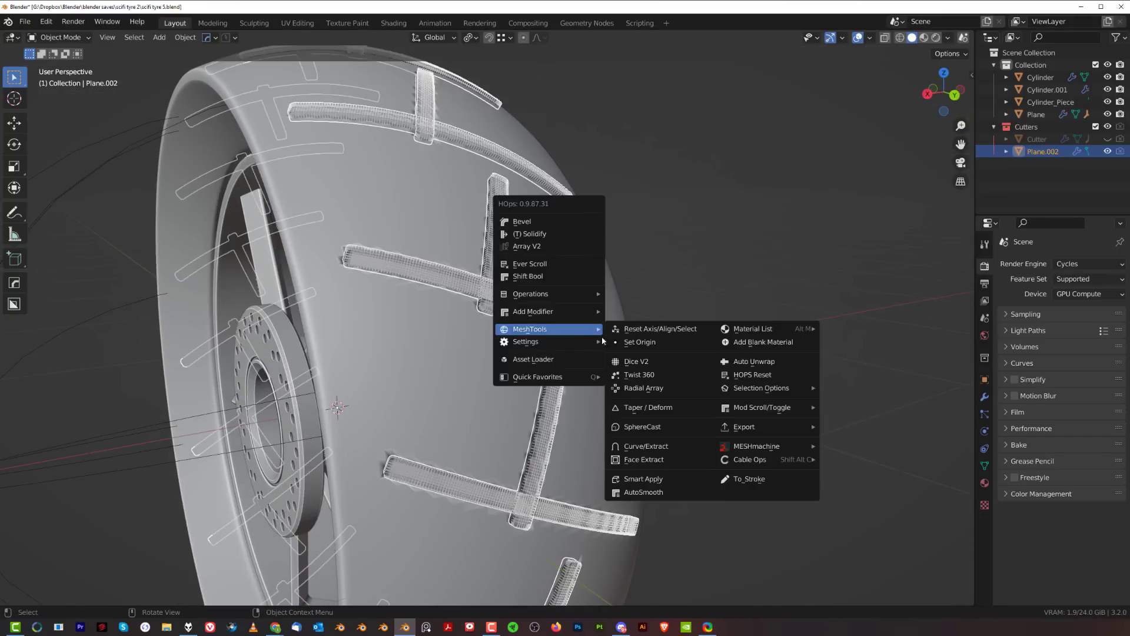
left_click(653, 390)
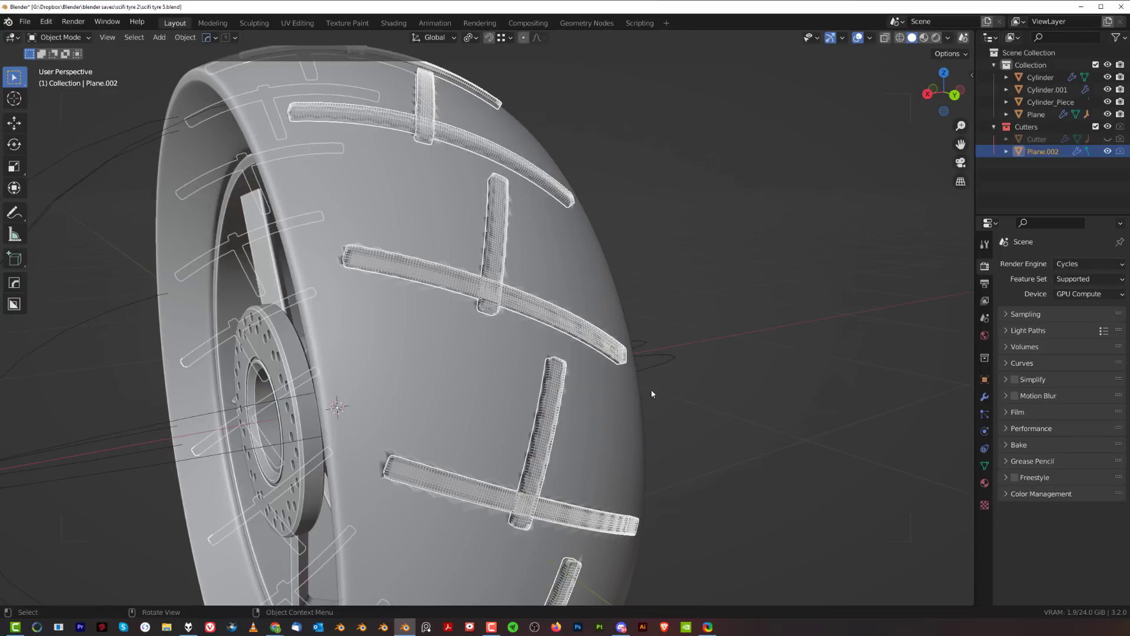
scroll(650, 398, "down", 2)
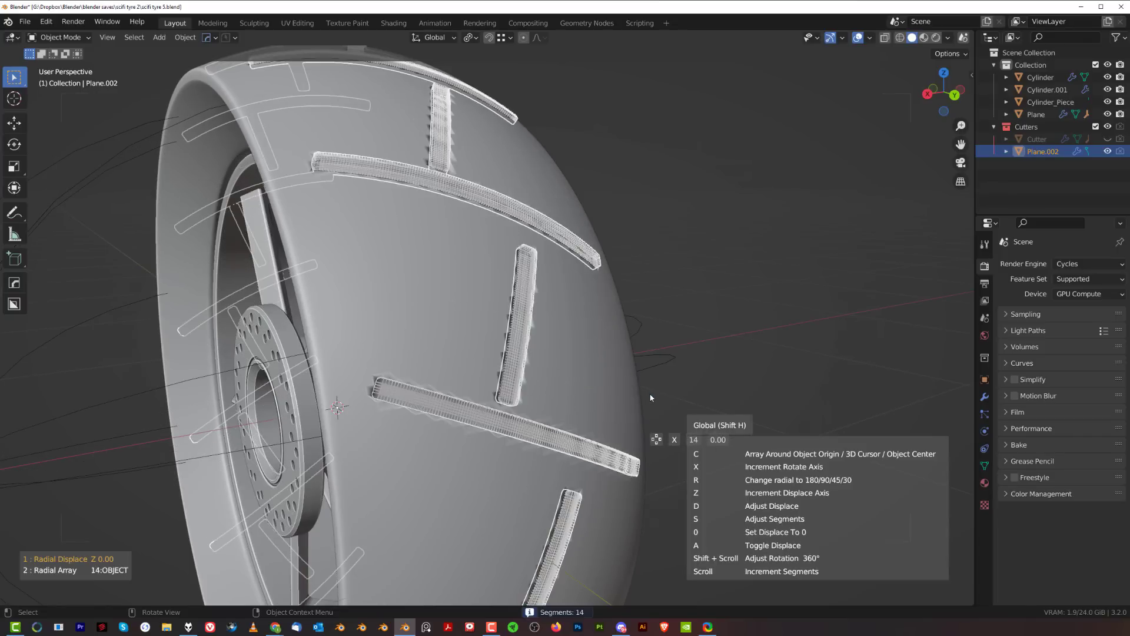
scroll(651, 398, "down", 1)
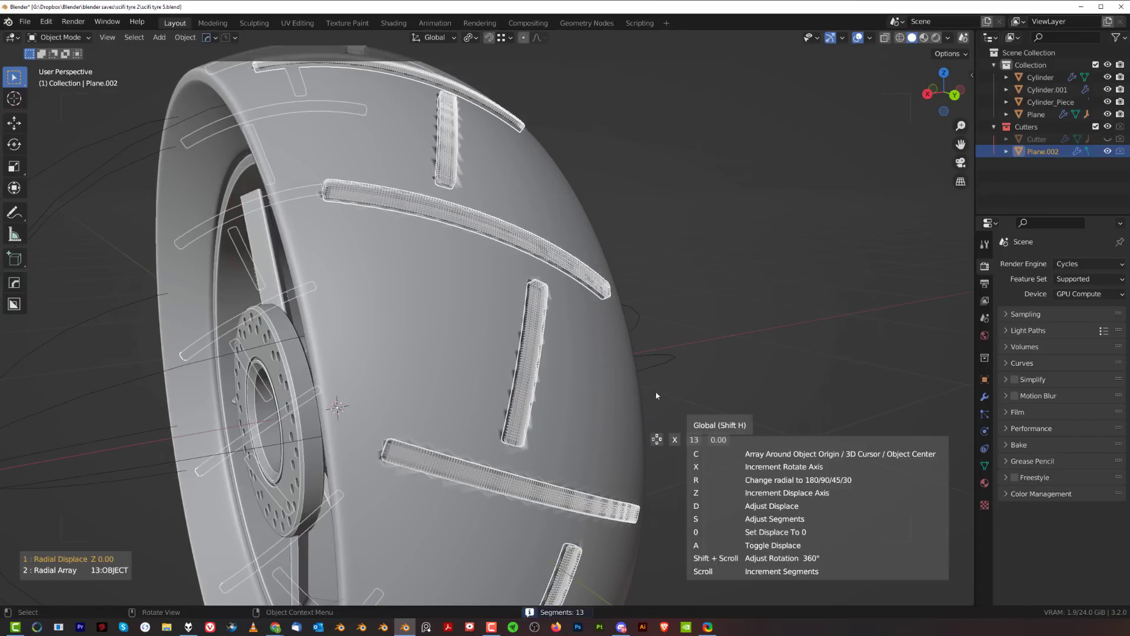
left_click(656, 396)
- Select the tyre and hide the Cutters collection
scroll(687, 330, "down", 6)
middle_click_drag(570, 337, 530, 259)
scroll(476, 327, "up", 4)
key("shift+2")
key("KP_5")
scroll(529, 259, "up", 3)
left_click(544, 264)
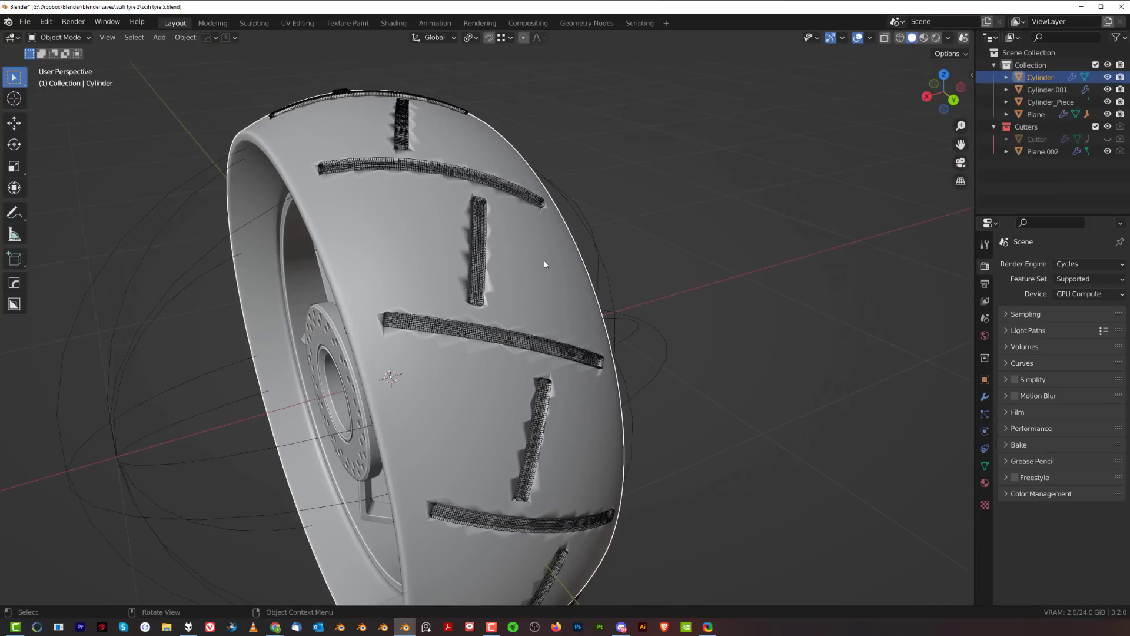
key("shift+2")
- Raise the viewport level of the tyre's Subdivision modifier to 3 in the Hard Ops modifier helper
middle_click_drag(542, 303, 622, 293)
key("ctrl+grave")
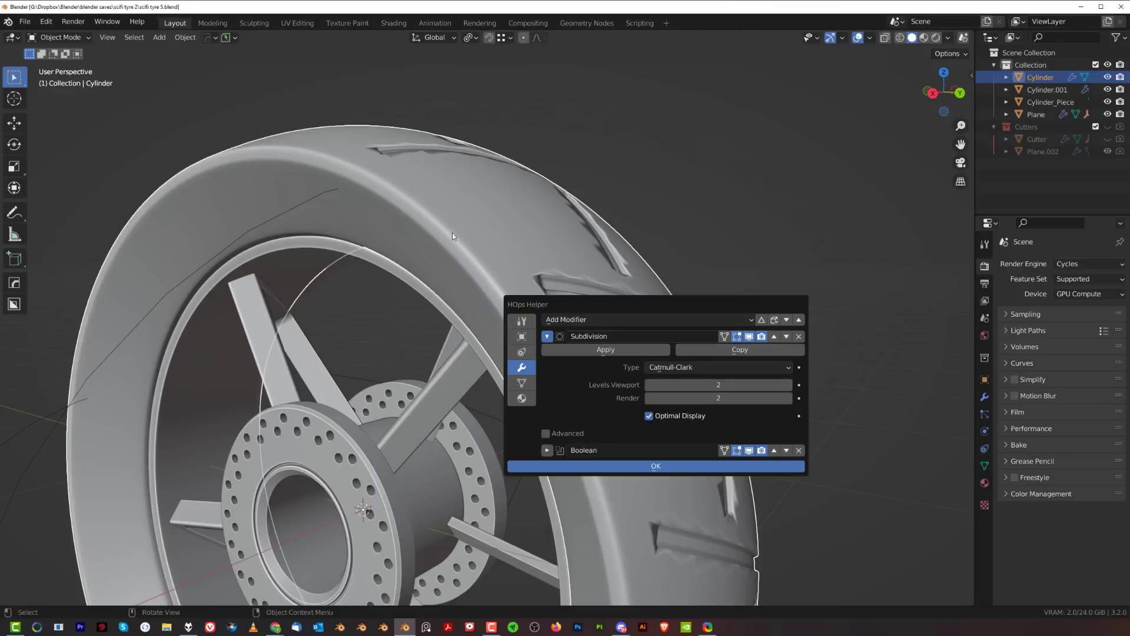
left_click(788, 385)
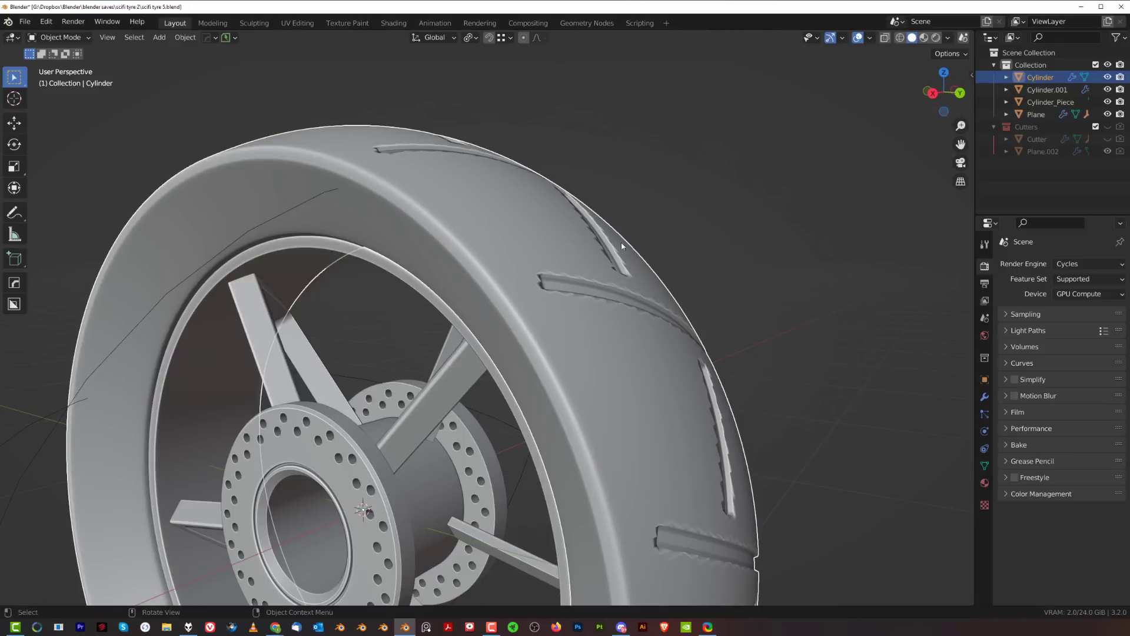
scroll(620, 242, "up", 3)
- Apply the tyre's Subdivision and Boolean modifiers in the Hard Ops modifier helper
key("q")
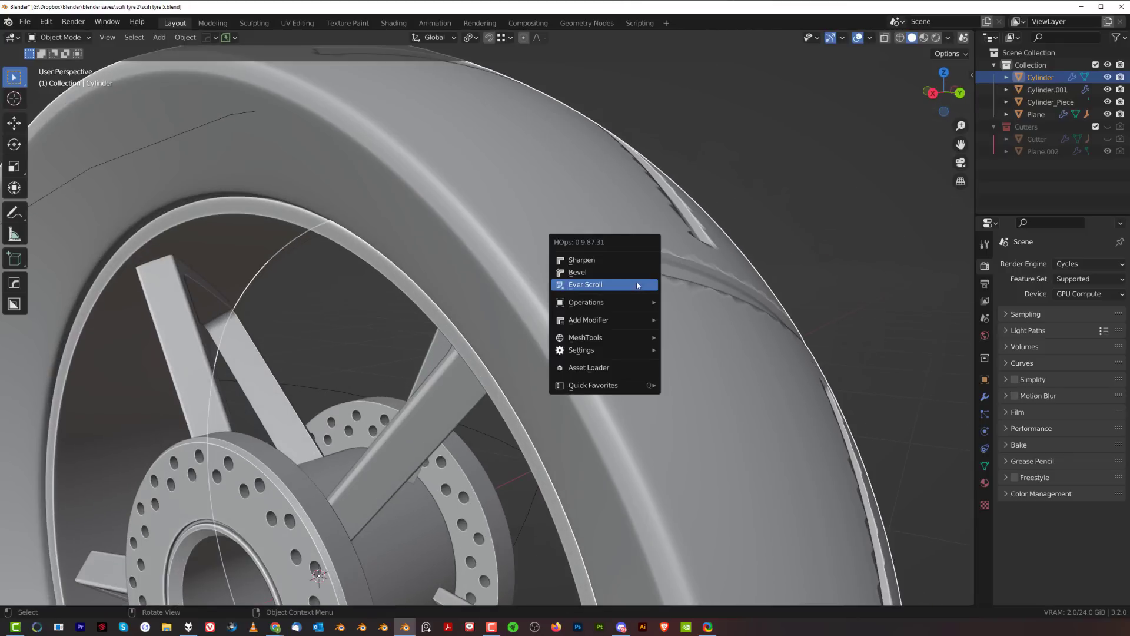
key("ctrl+grave")
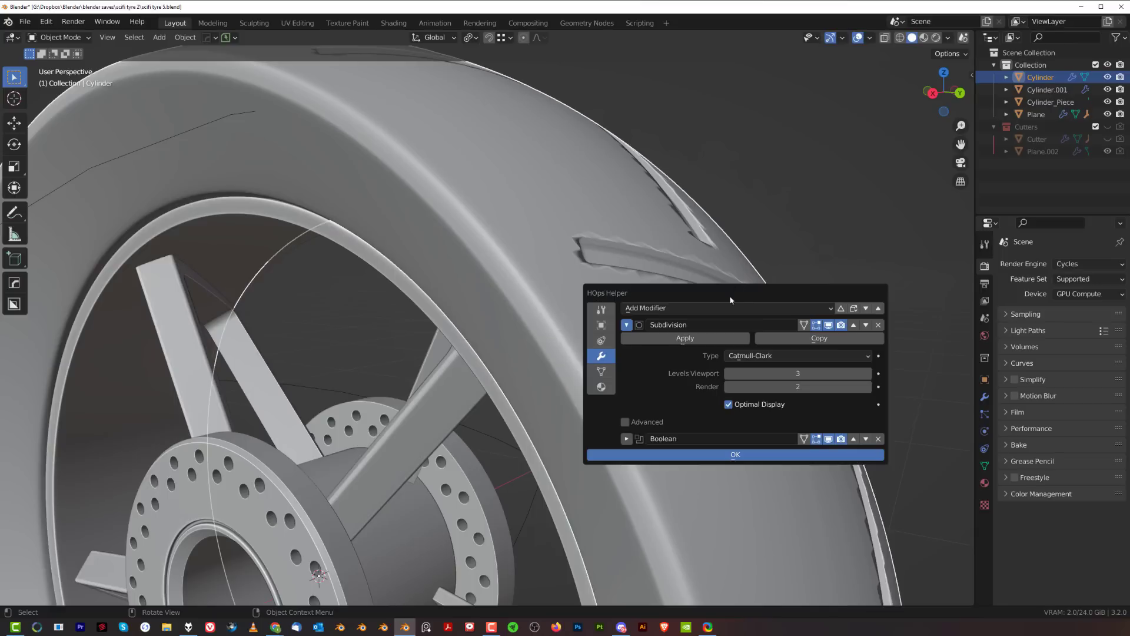
left_click(710, 339)
left_click(627, 325)
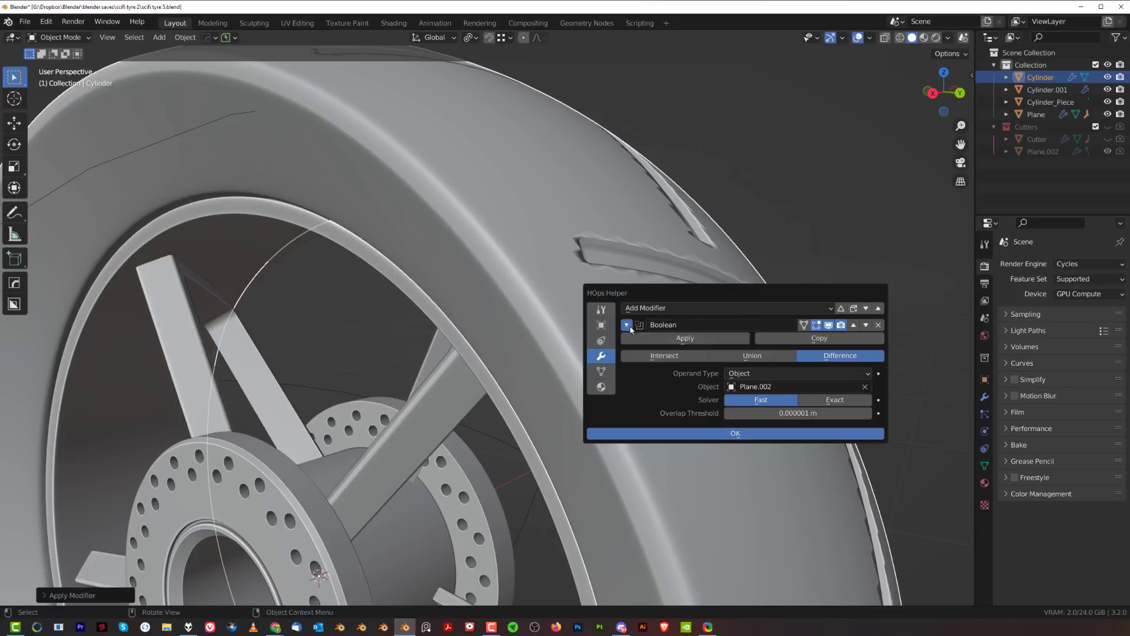
left_click(670, 340)
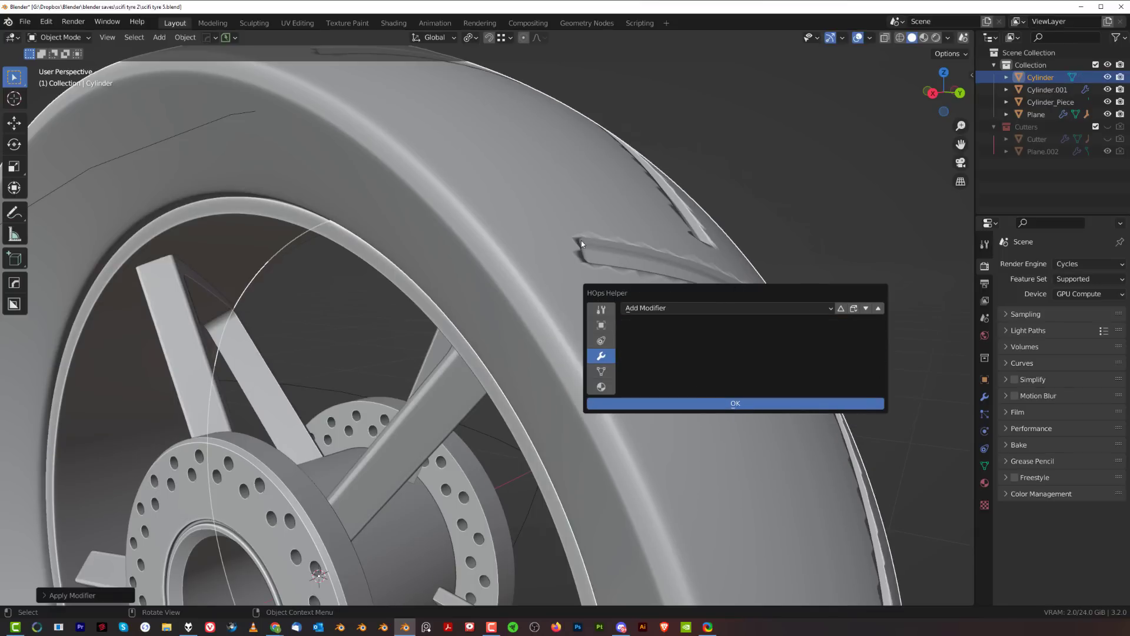
- Run Hard Ops Sharpen on the tyre to clean up the shading around the cut grooves
key("q")
left_click(608, 256)
middle_click_drag(695, 256, 635, 263)
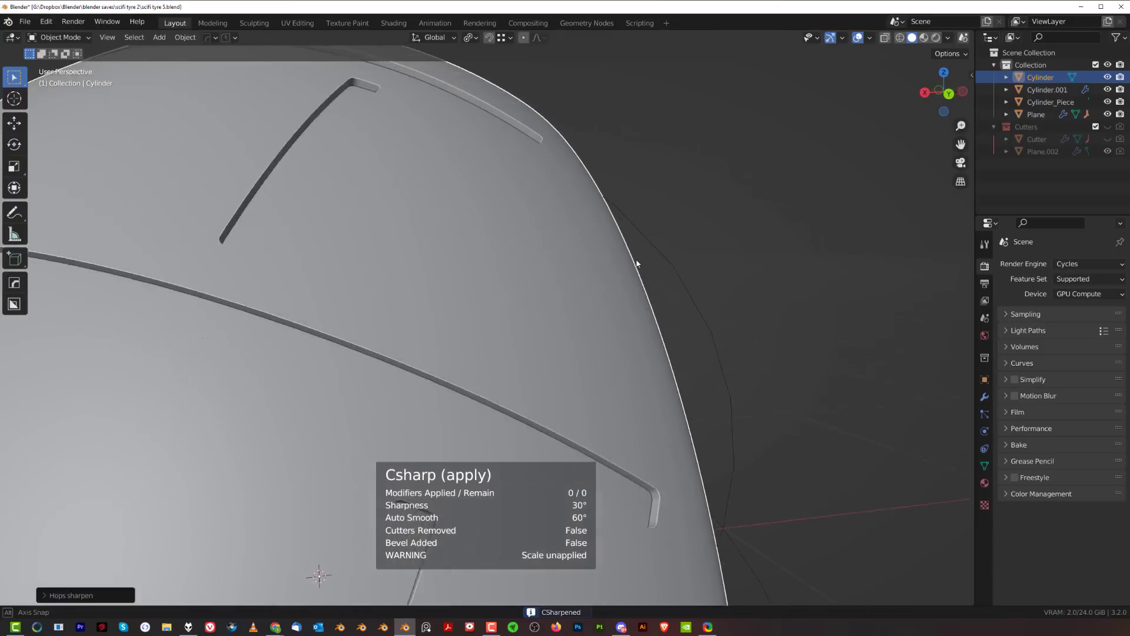
- Examine the cut grooves across the tyre's tread for shape and shading quality
scroll(462, 329, "down", 2)
middle_click_drag(462, 332, 510, 247)
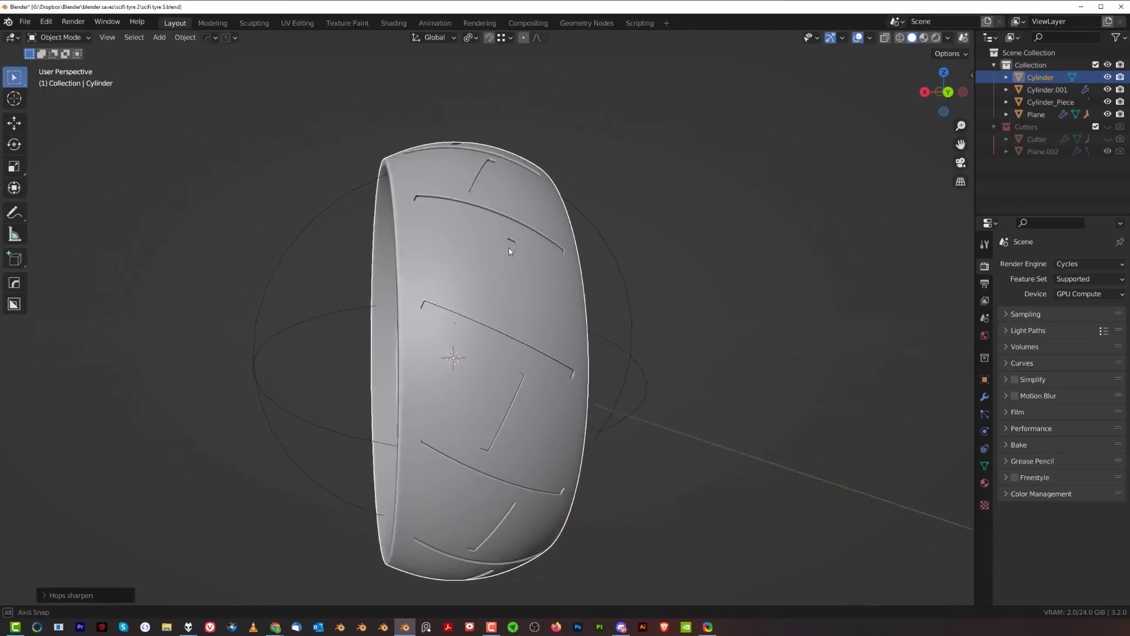
scroll(495, 319, "up", 3)
scroll(494, 319, "up", 2)
scroll(659, 422, "up", 2)
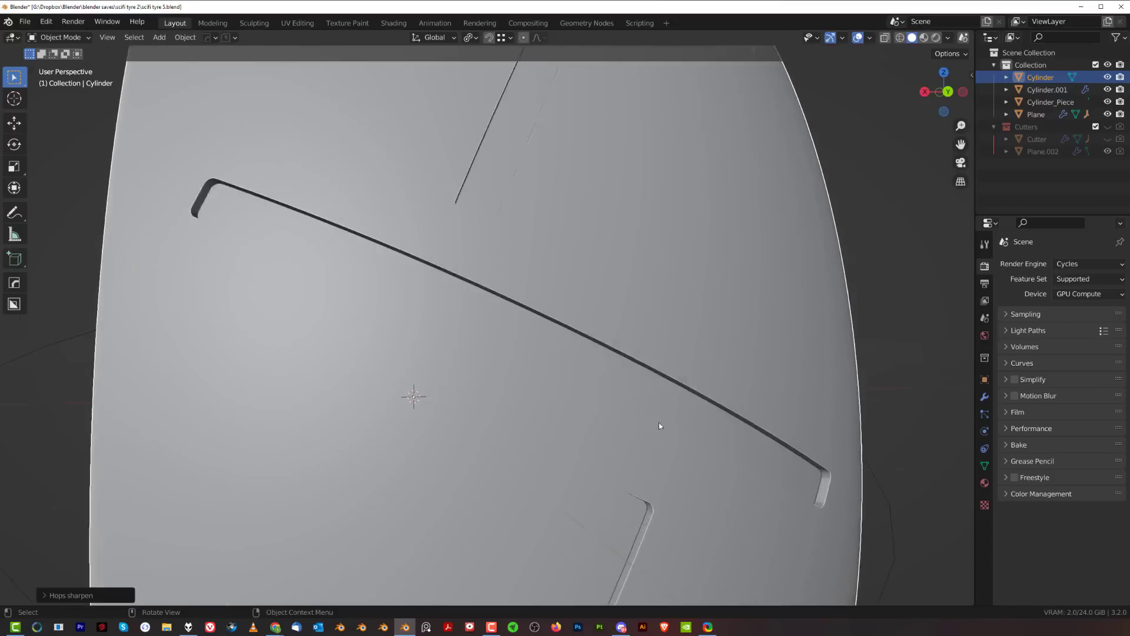
scroll(567, 338, "down", 1)
scroll(529, 302, "up", 3)
left_click(528, 302)
scroll(389, 295, "down", 6)
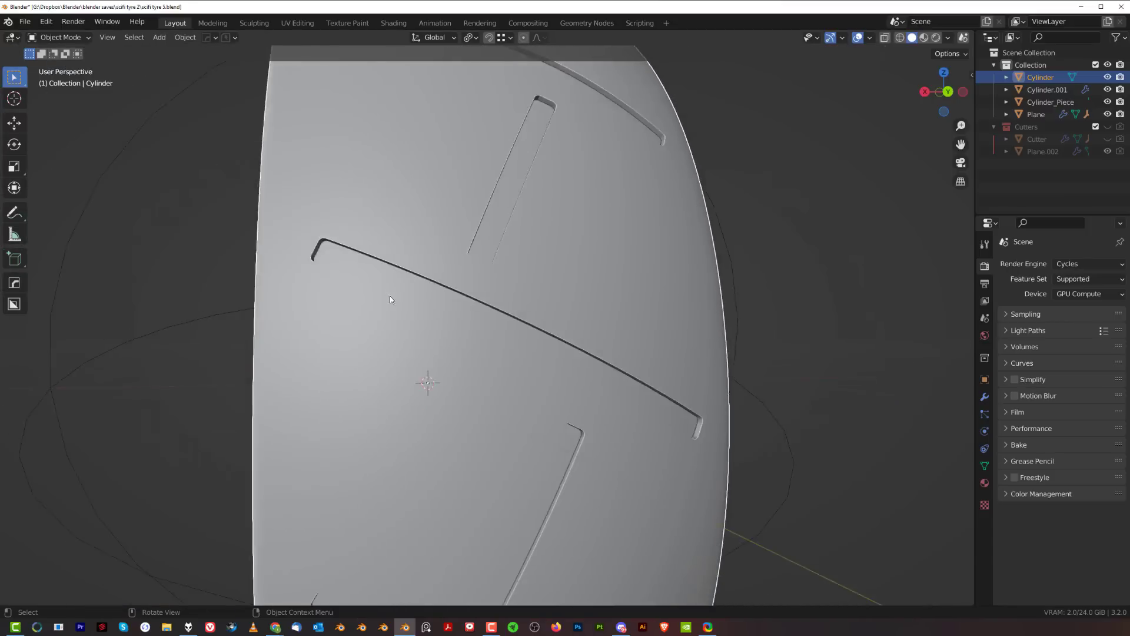
middle_click_drag(429, 318, 619, 304)
scroll(558, 291, "up", 3)
- Start adding a new object to the scene in the right orthographic view
key("KP_3")
scroll(513, 309, "down", 4)
key("KP_5")
key("KP_3")
key("KP_5")
scroll(528, 275, "up", 3)
middle_click_drag(471, 346, 509, 293, "shift")
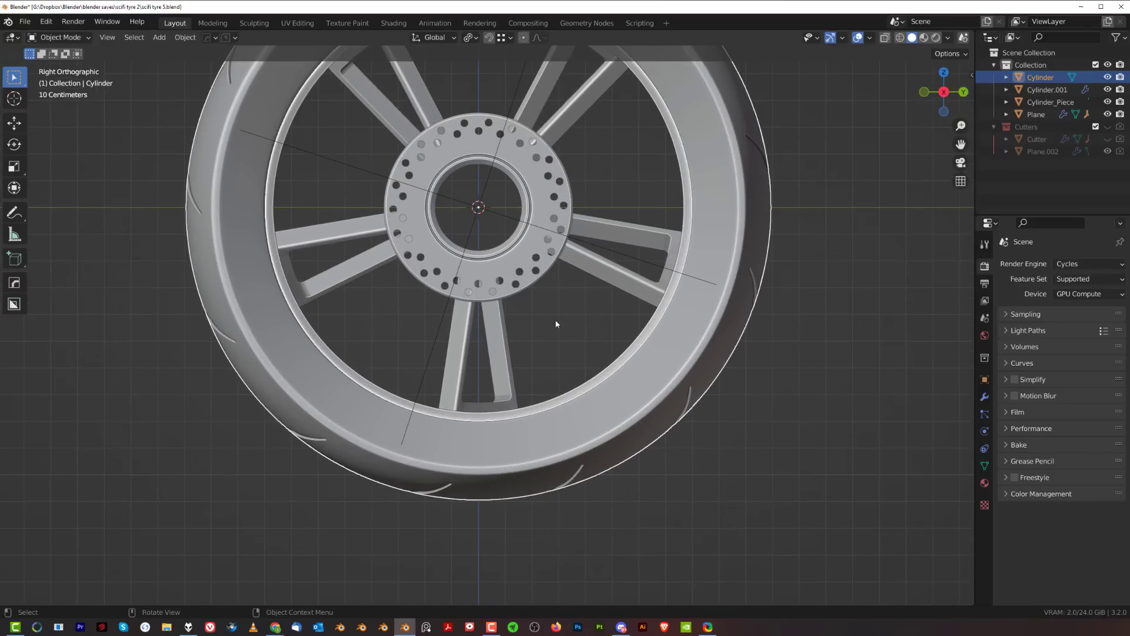
scroll(556, 323, "down", 2)
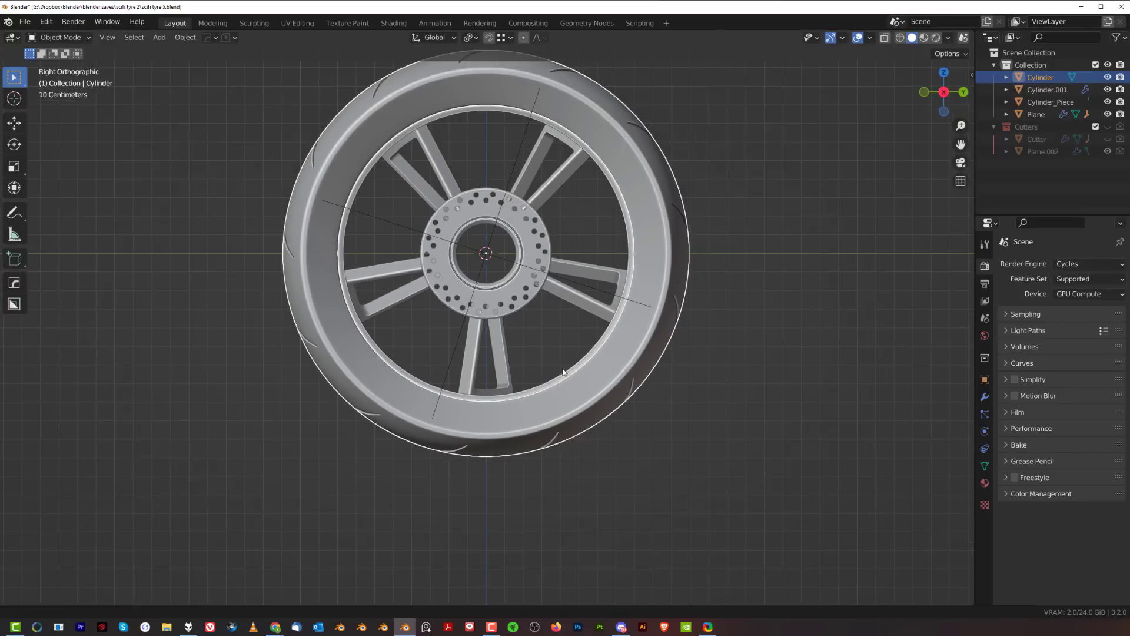
middle_click_drag(563, 372, 560, 318, "shift")
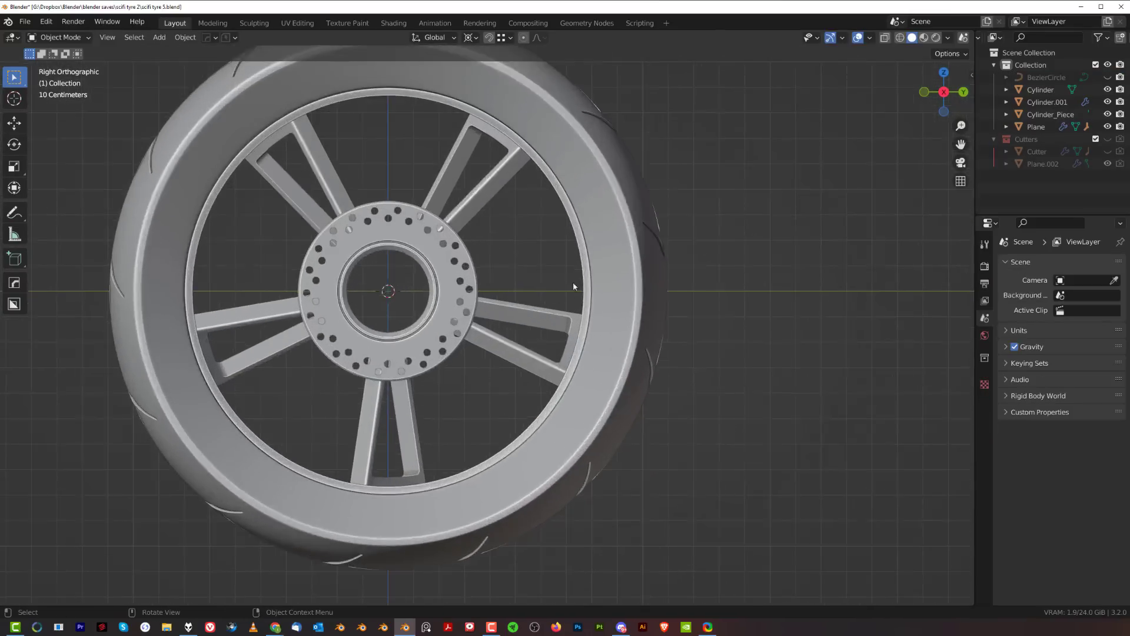
scroll(573, 284, "down", 3)
middle_click_drag(605, 284, 659, 281, "shift")
key("shift+a")
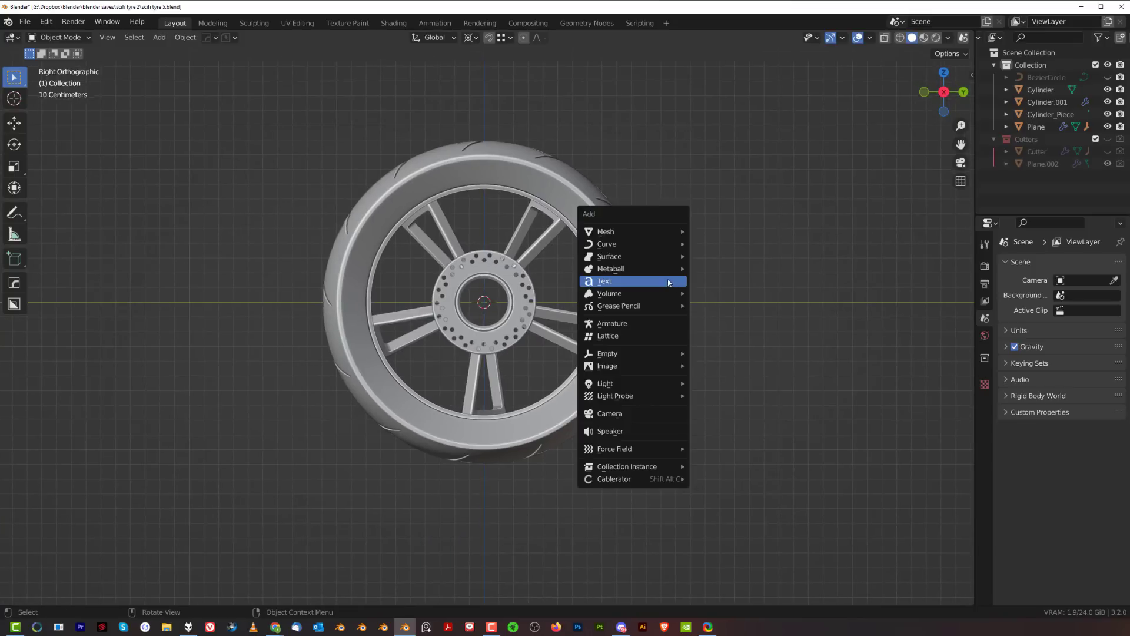
- Add a text object at the 3D cursor and load Agency FB Bold as its regular font
left_click(665, 281)
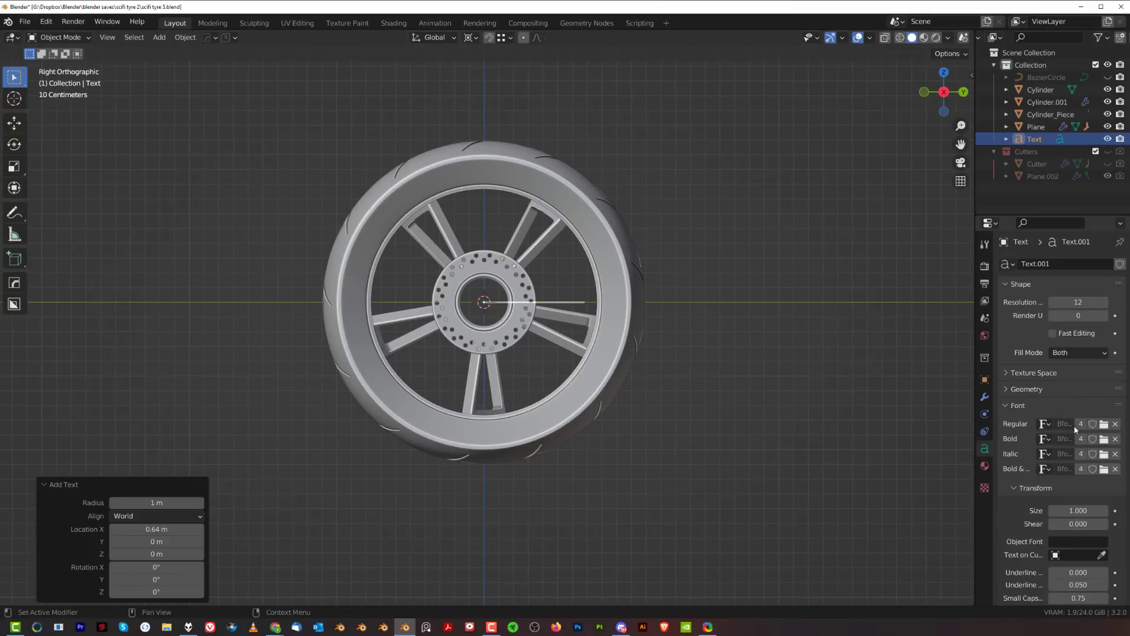
key("KP_7")
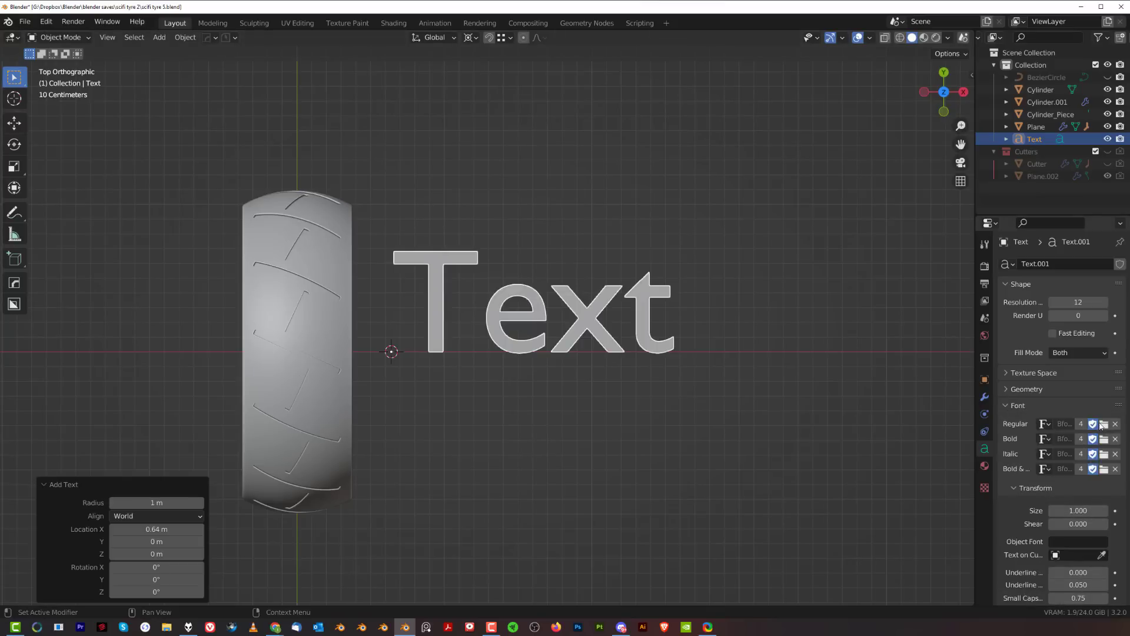
left_click(1103, 424)
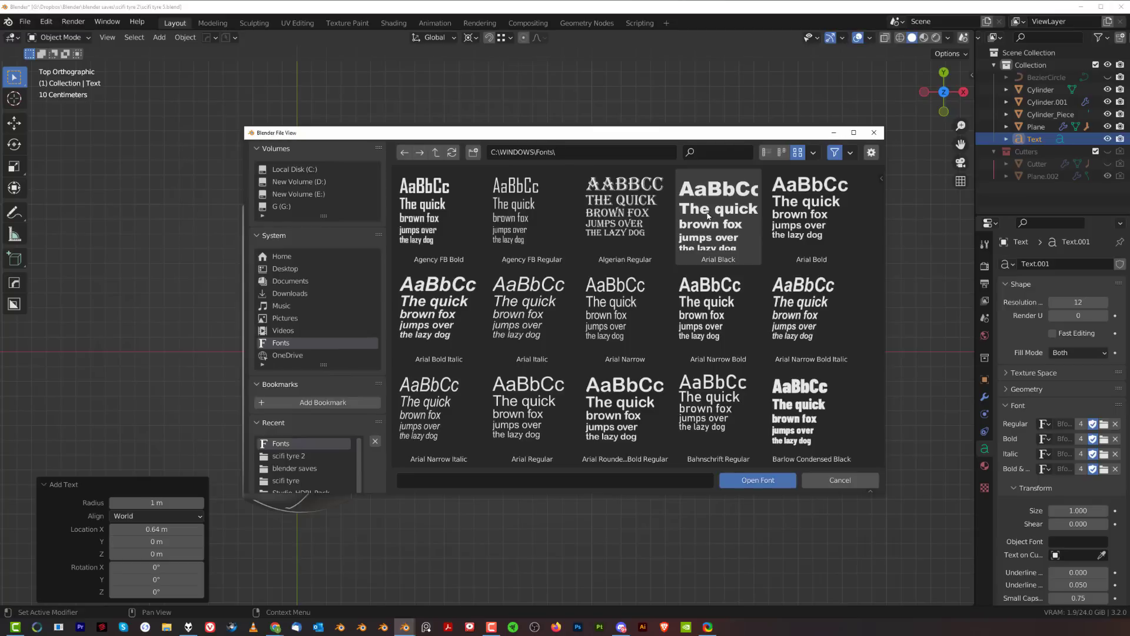
double_click(434, 213)
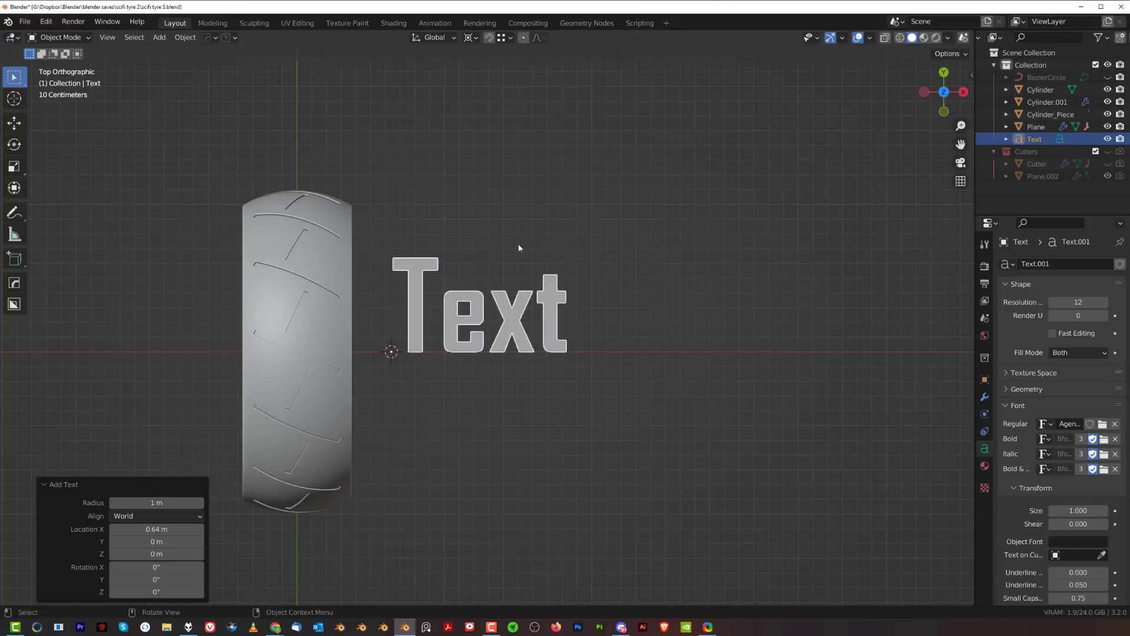
- Replace the text object's placeholder wording with "VIPER MR6"
key("Tab")
key("BackSpace")
key("BackSpace")
key("BackSpace")
key("BackSpace")
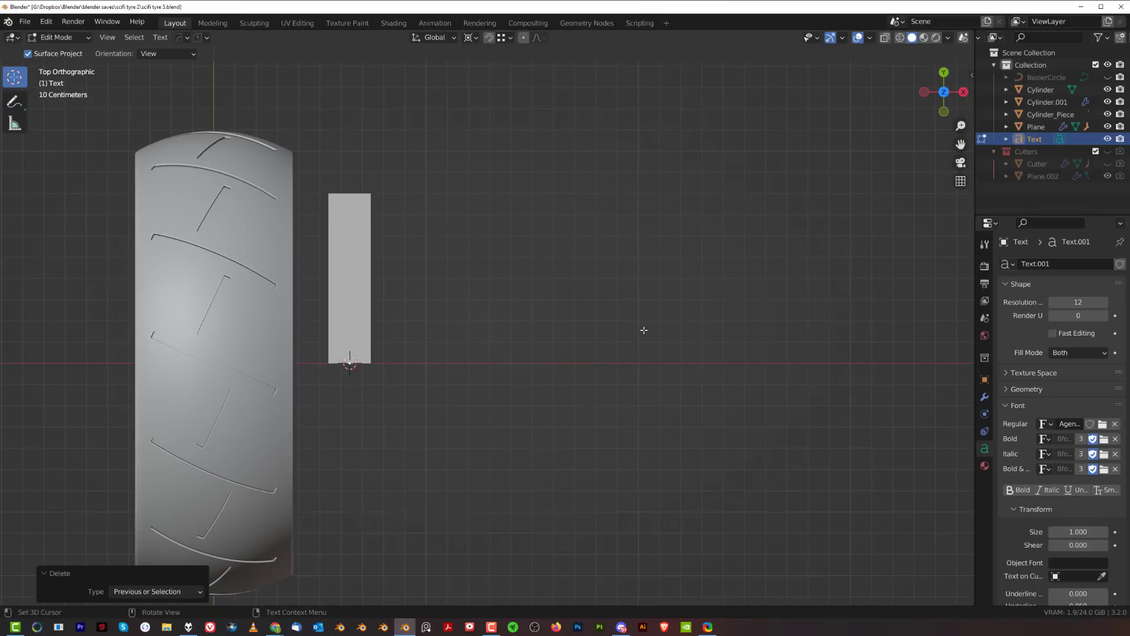
type("VIPE")
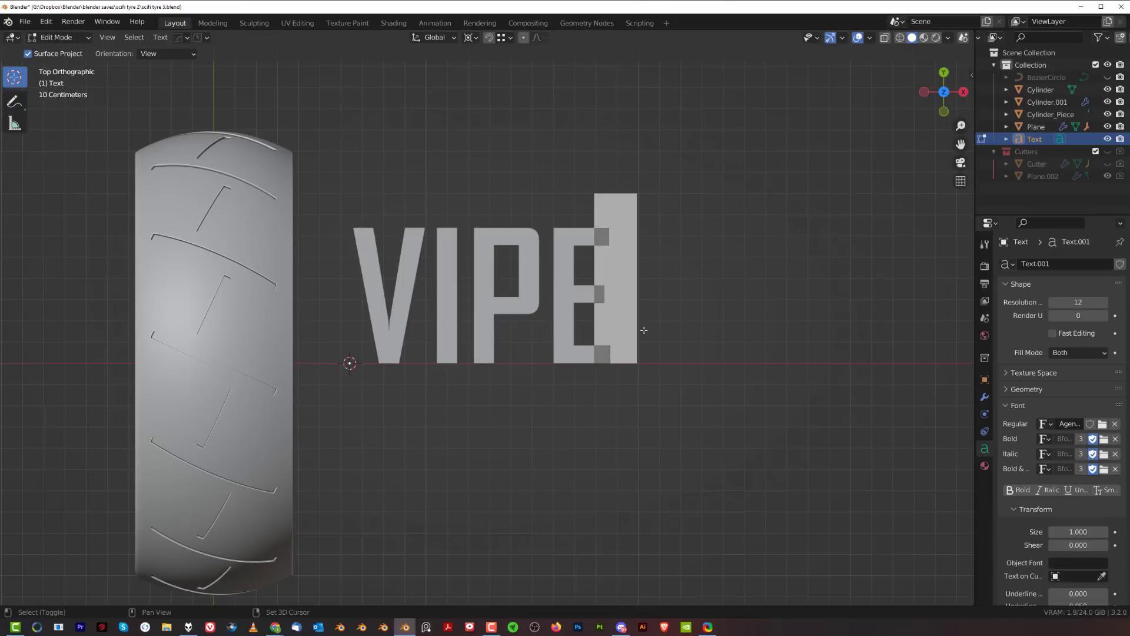
type("R")
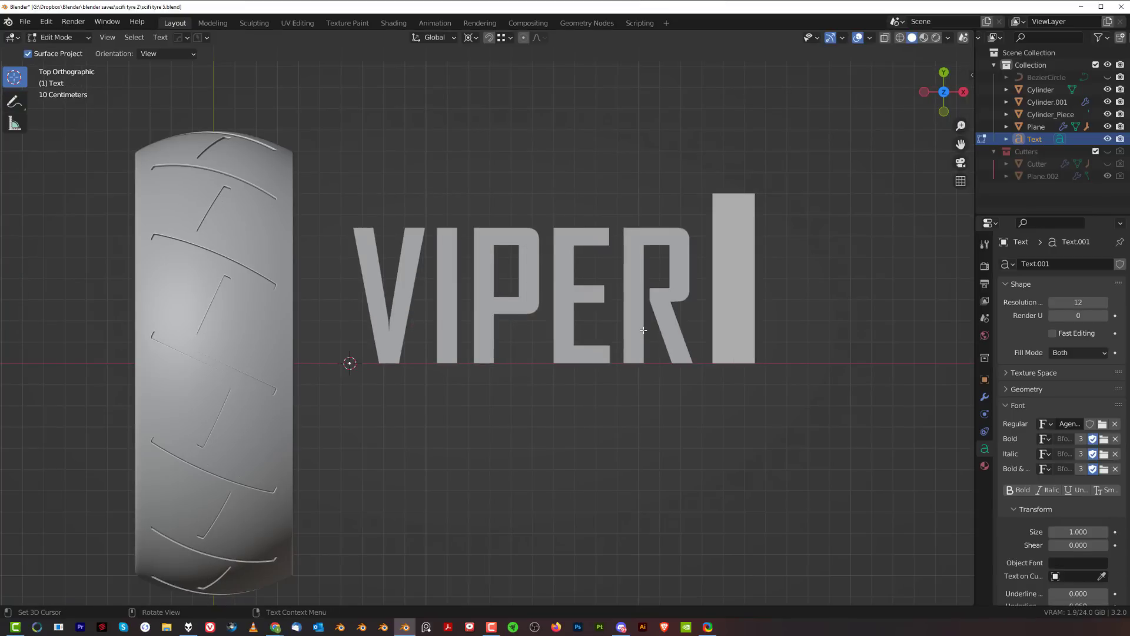
type(" MR")
key("BackSpace")
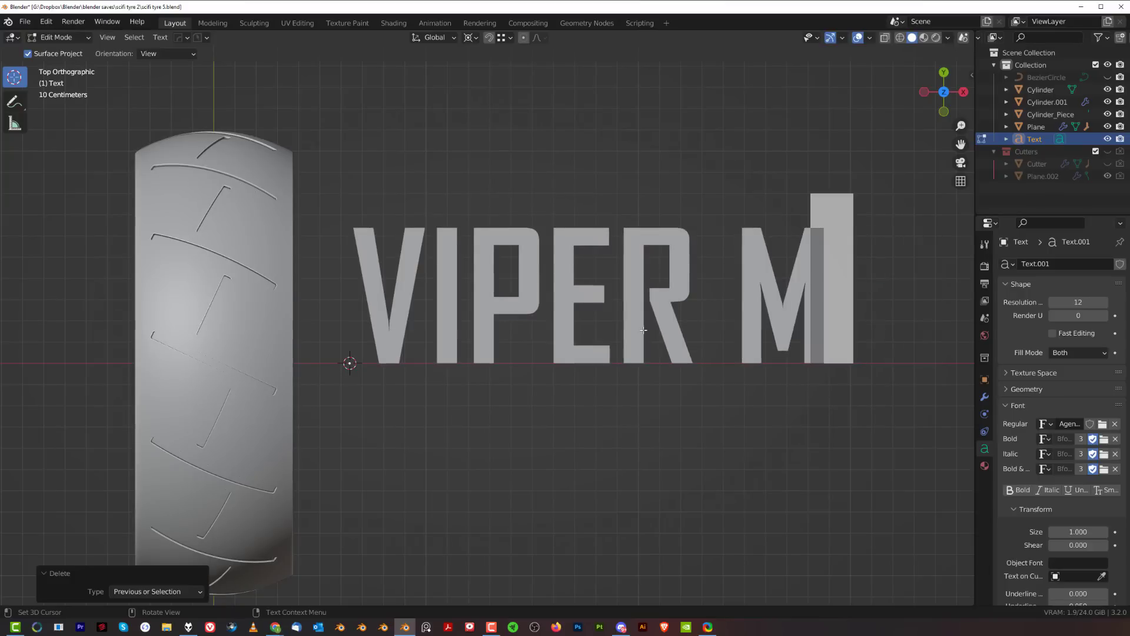
type("R")
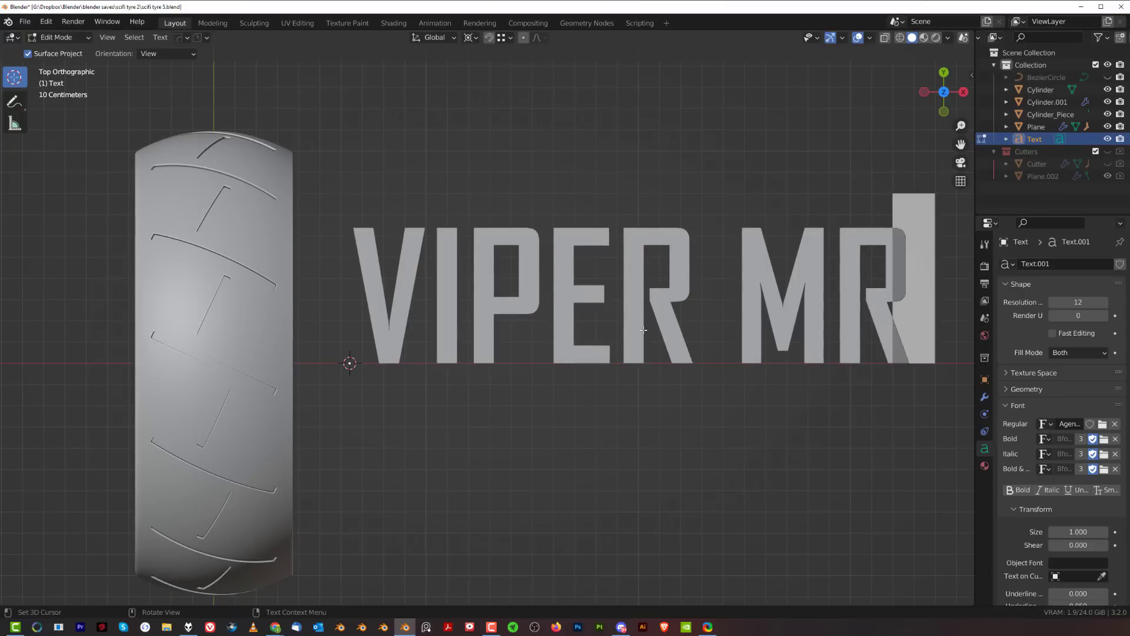
type("6")
scroll(631, 341, "down", 3)
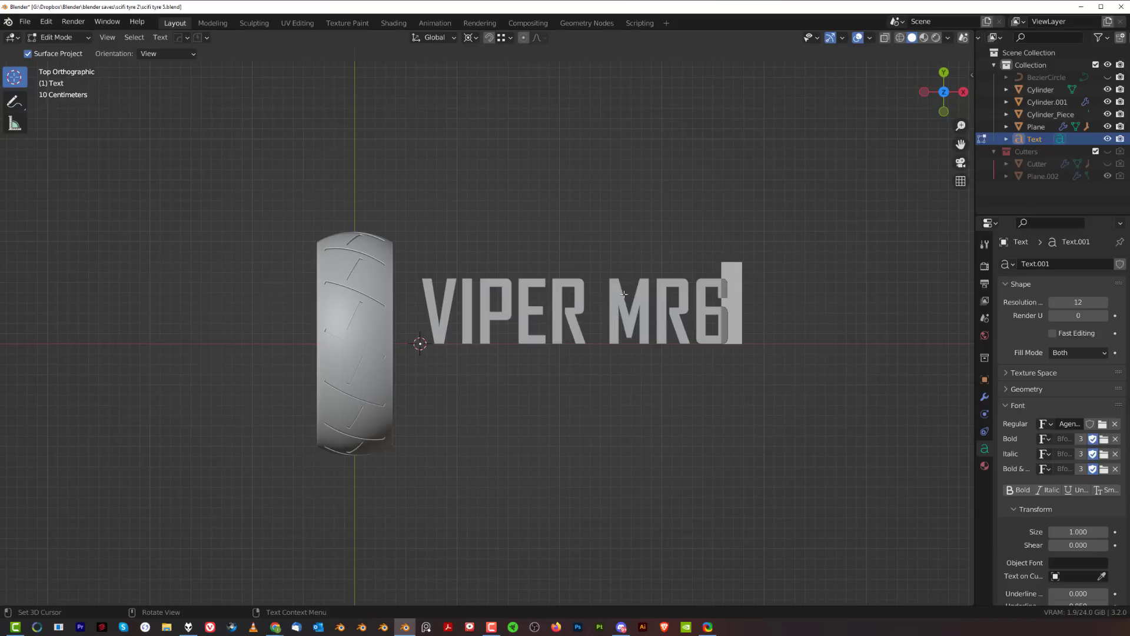
- Change the ending of the wording so it reads "VIPER MK.2" and finish editing the text
key("BackSpace")
type("3")
key("BackSpace")
key("BackSpace")
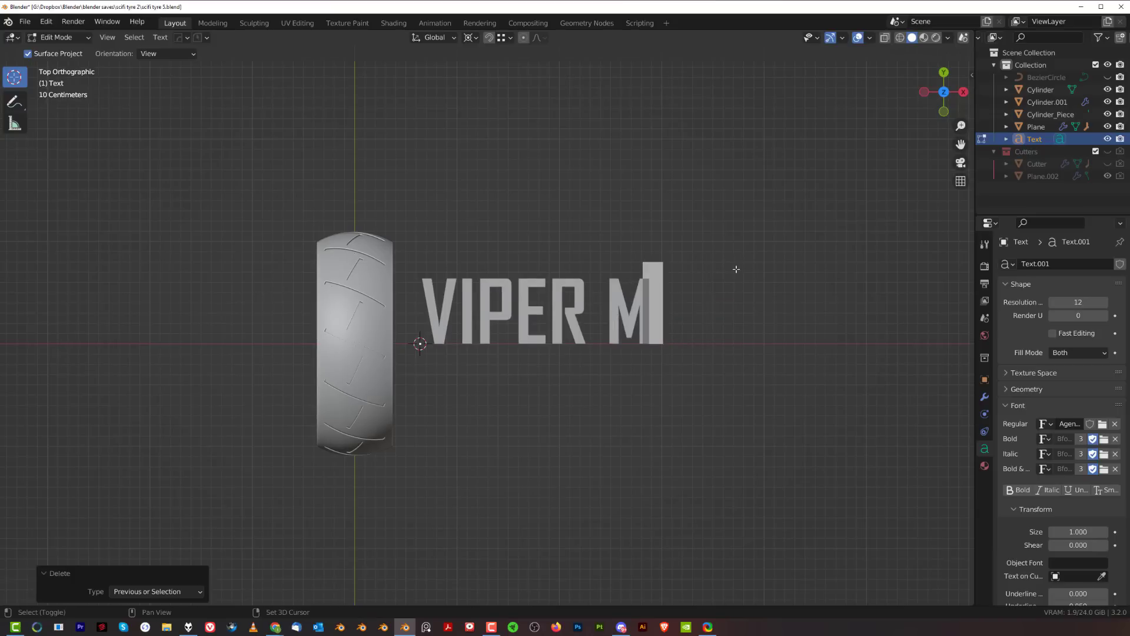
type("K.@")
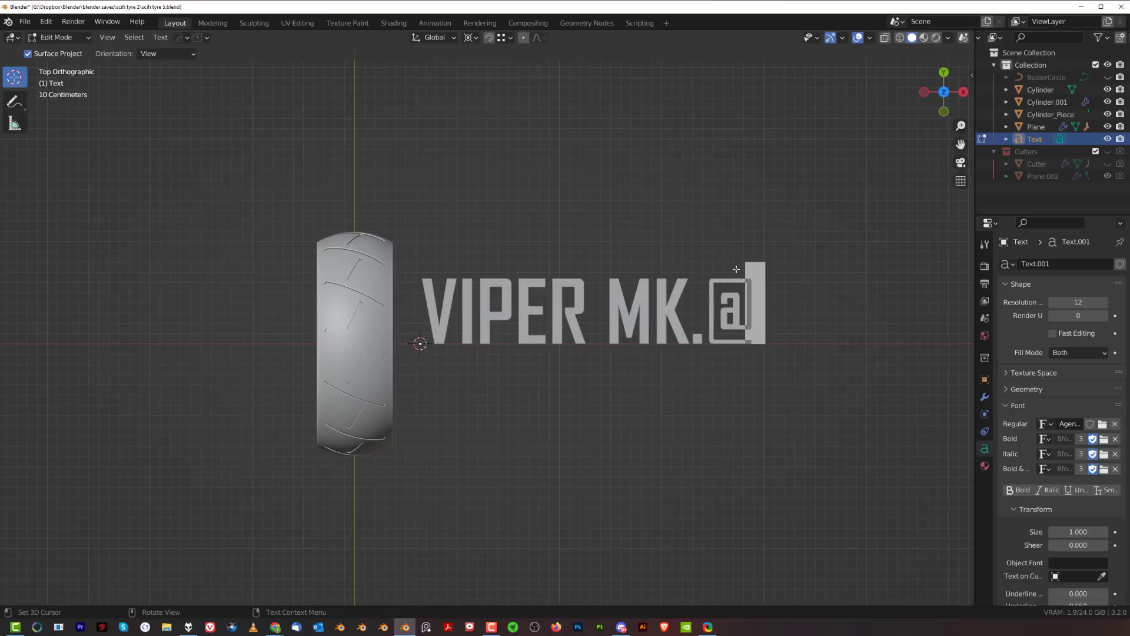
key("BackSpace")
type("2")
left_click(602, 339)
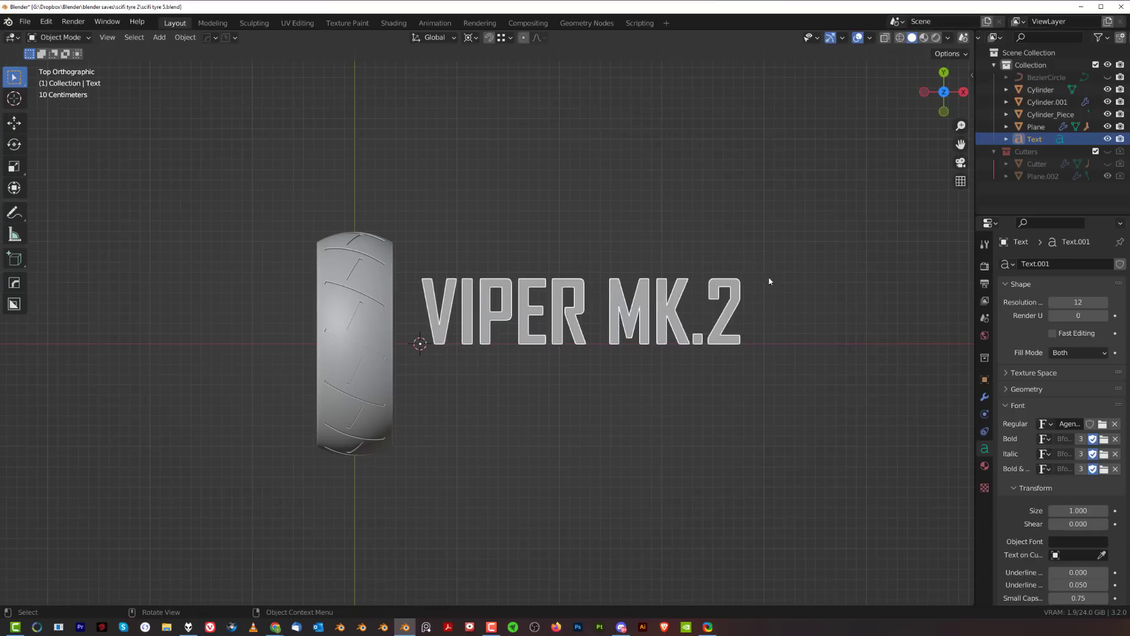
key("s")
key("z")
right_click(765, 341)
scroll(765, 341, "up", 3)
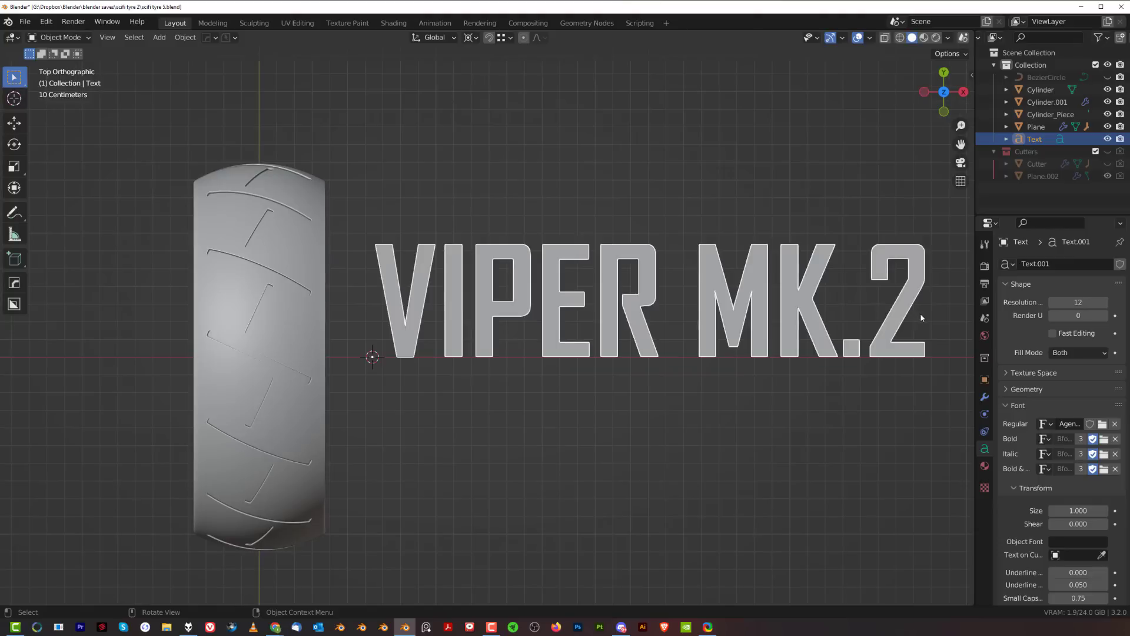
- Try scaling the text object to 0.287 along Y and 1.556 along X, and applying its scale
key("s")
key("y")
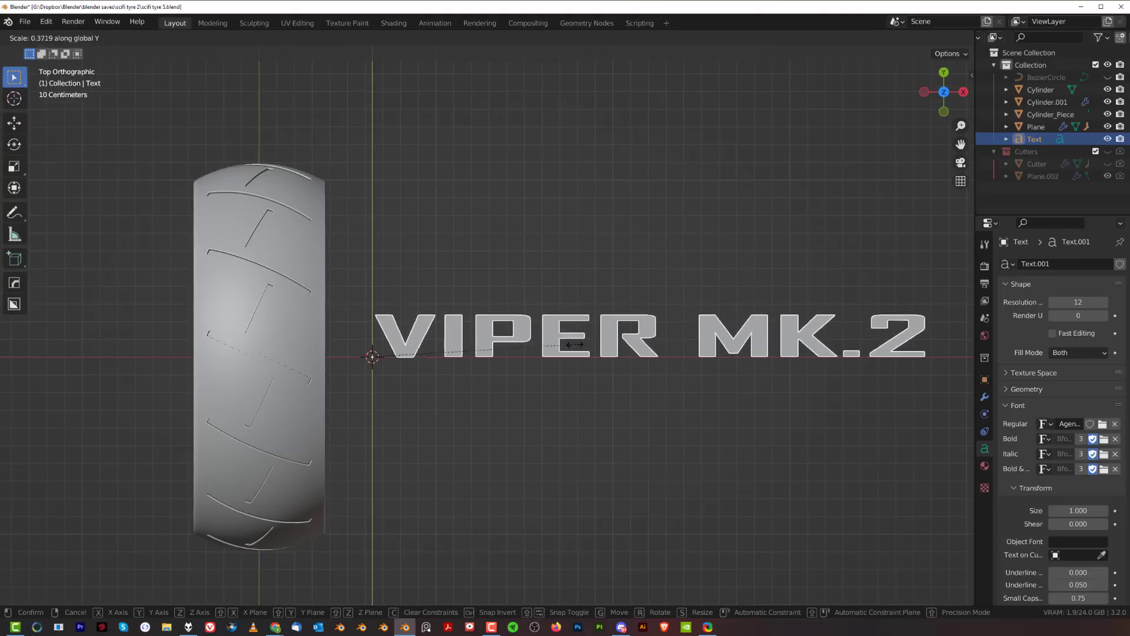
left_click(527, 352)
key("s")
key("x")
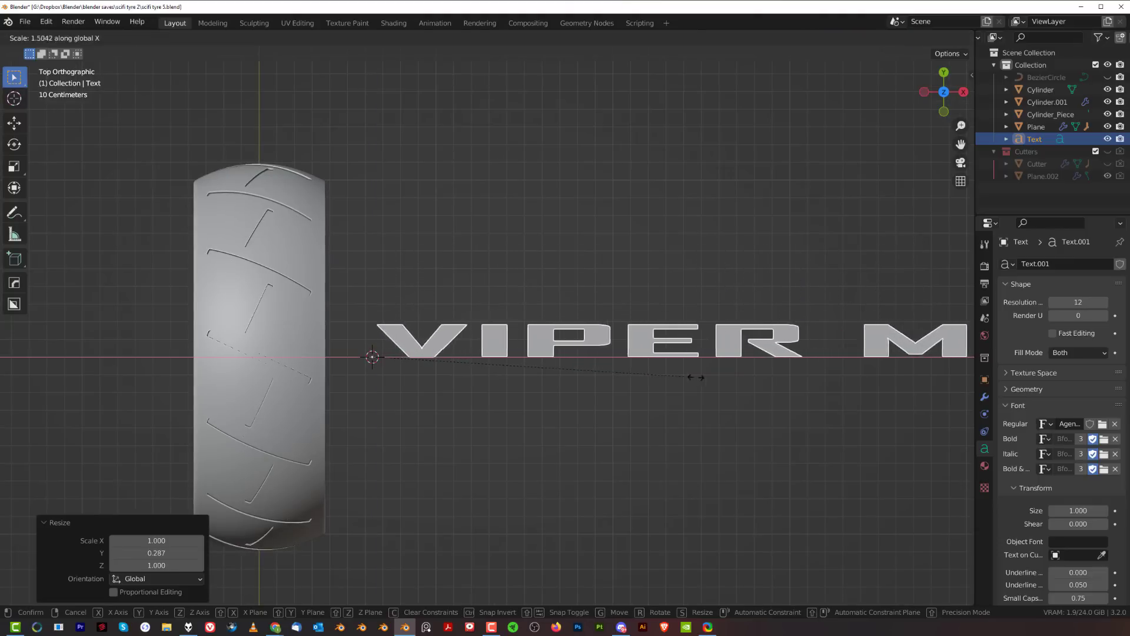
left_click(716, 372)
scroll(651, 333, "down", 4)
scroll(671, 325, "up", 4)
key("ctrl+a")
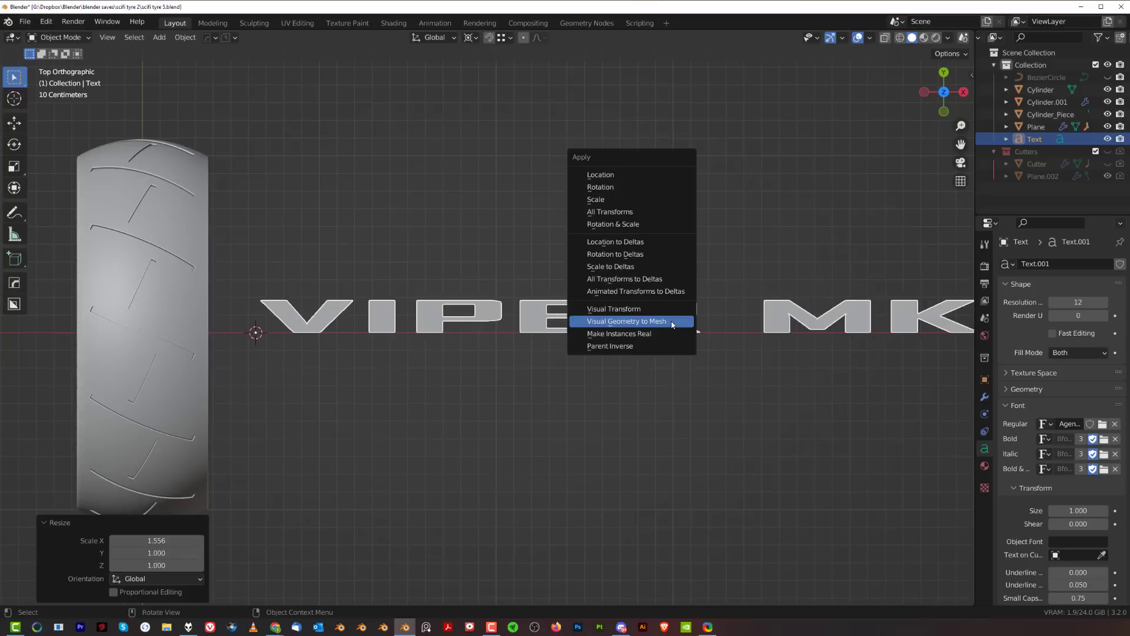
left_click(642, 200)
scroll(618, 252, "up", 2)
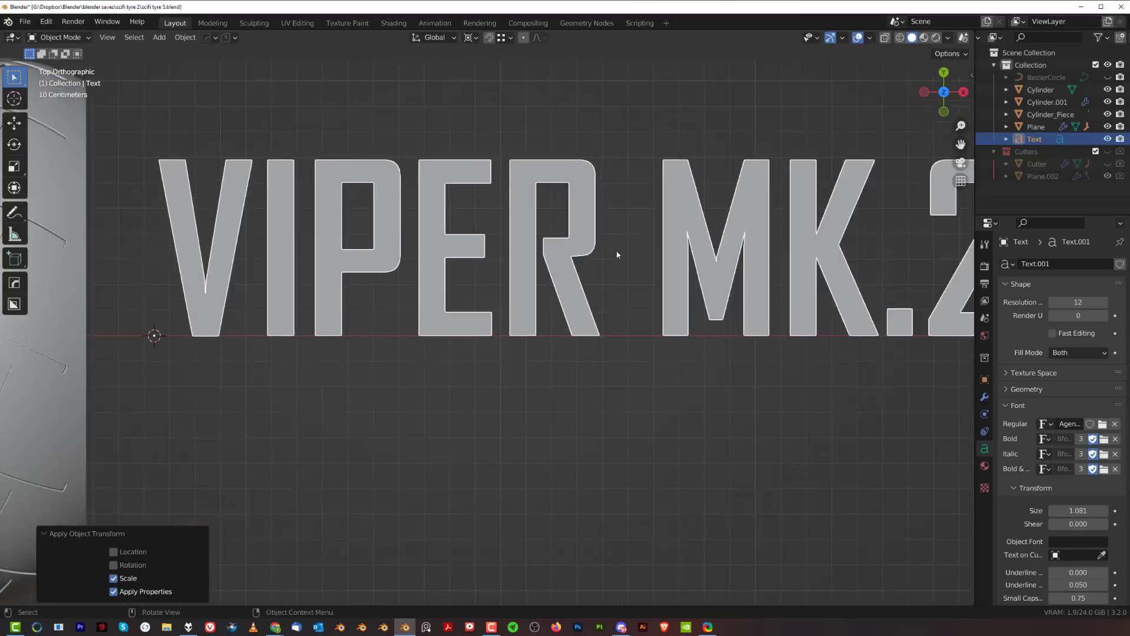
- Flatten the lettering to a scale of about 0.224 along Y and widen it to about 1.527 along X
scroll(652, 289, "down", 4)
key("s")
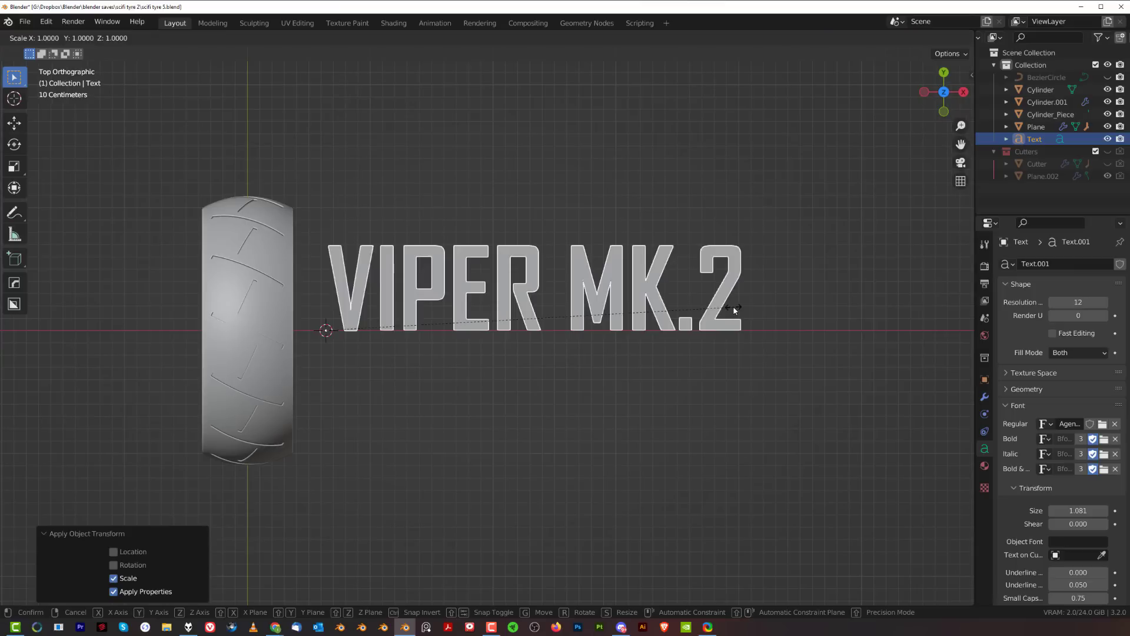
key("y")
left_click(419, 359)
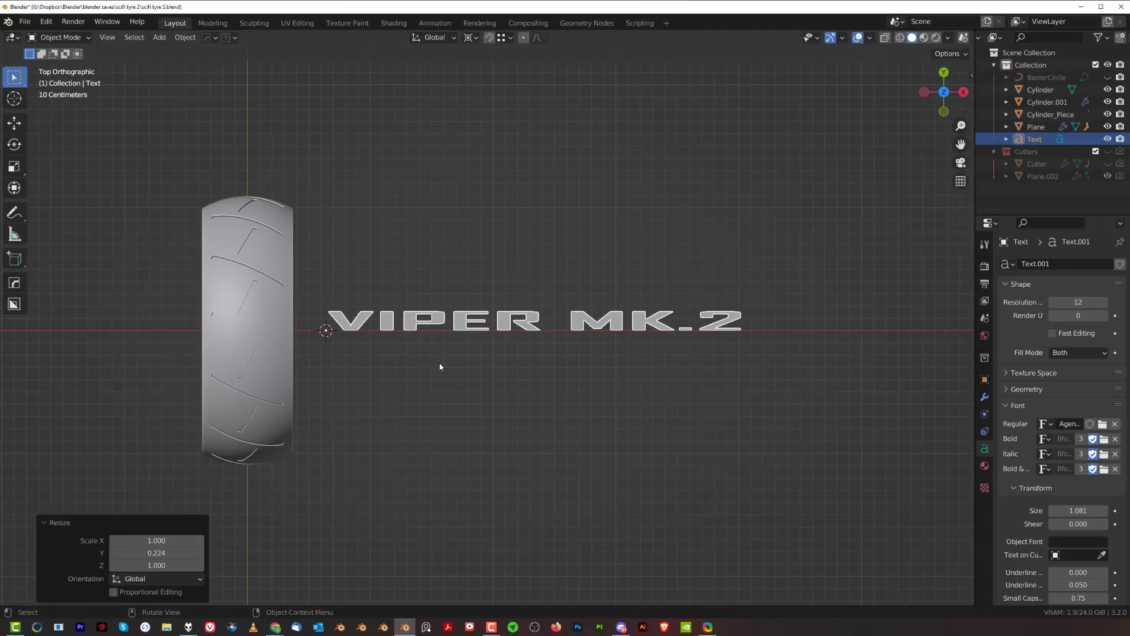
key("s")
key("x")
left_click(508, 380)
scroll(682, 375, "down", 2)
- Convert the lettering's visual geometry to a mesh and apply its scale
key("ctrl+a")
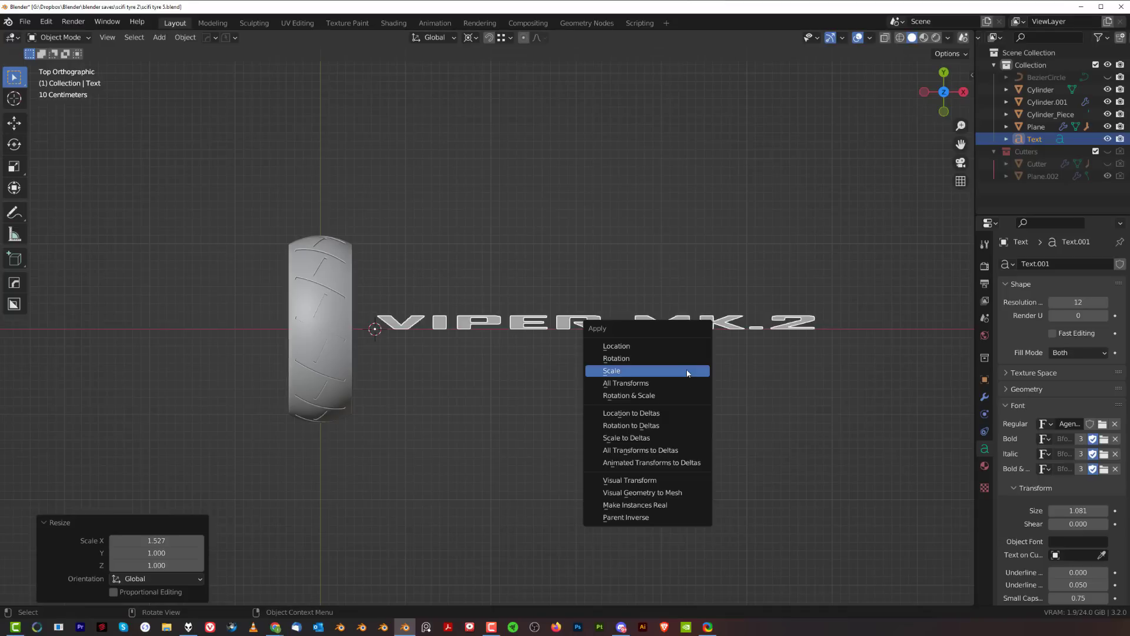
left_click(677, 498)
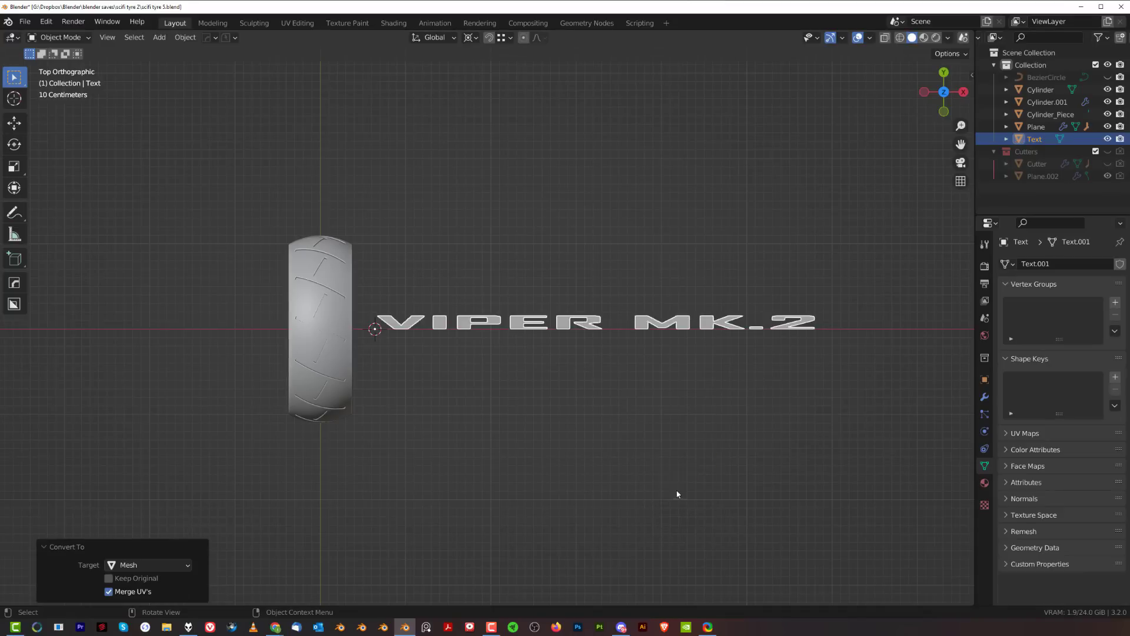
scroll(648, 429, "up", 2)
key("ctrl+a")
left_click(592, 305)
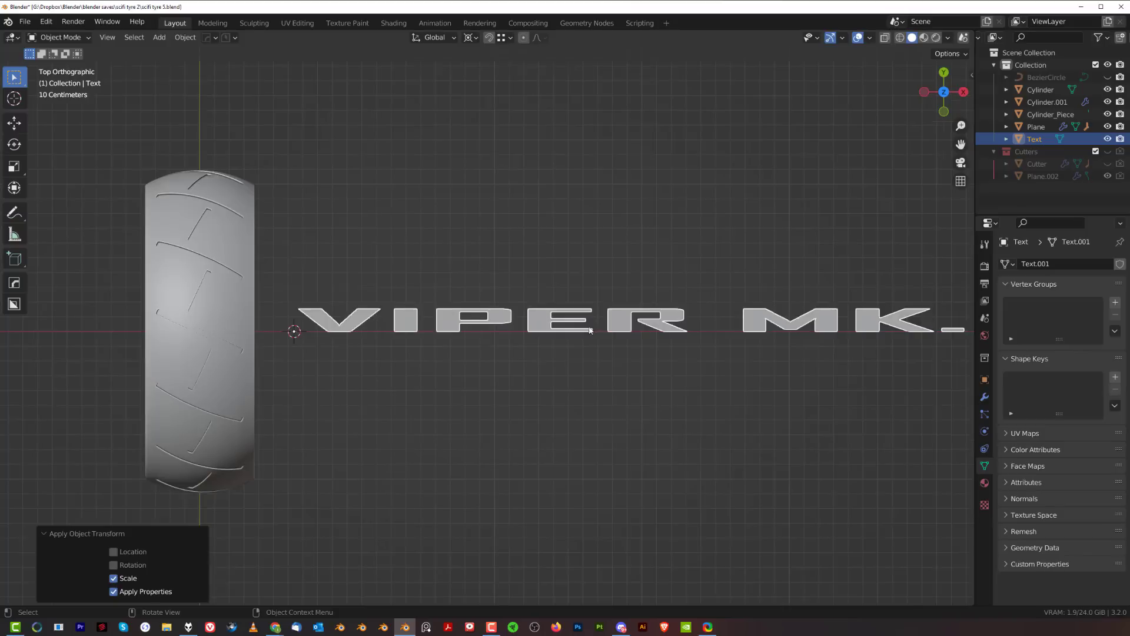
scroll(764, 351, "up", 2)
scroll(815, 355, "down", 2)
- Rotate the lettering -90° about Z in top view and scale it down uniformly to about 0.164
key("r")
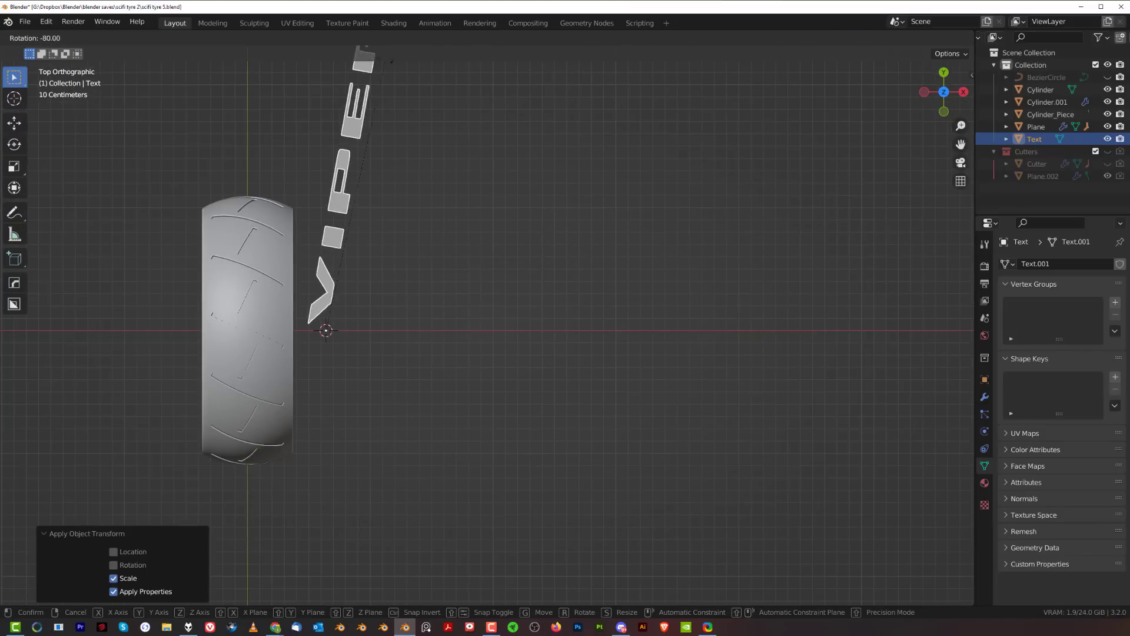
left_click(335, 597, "ctrl")
scroll(610, 479, "down", 3)
scroll(613, 478, "down", 2)
key("s")
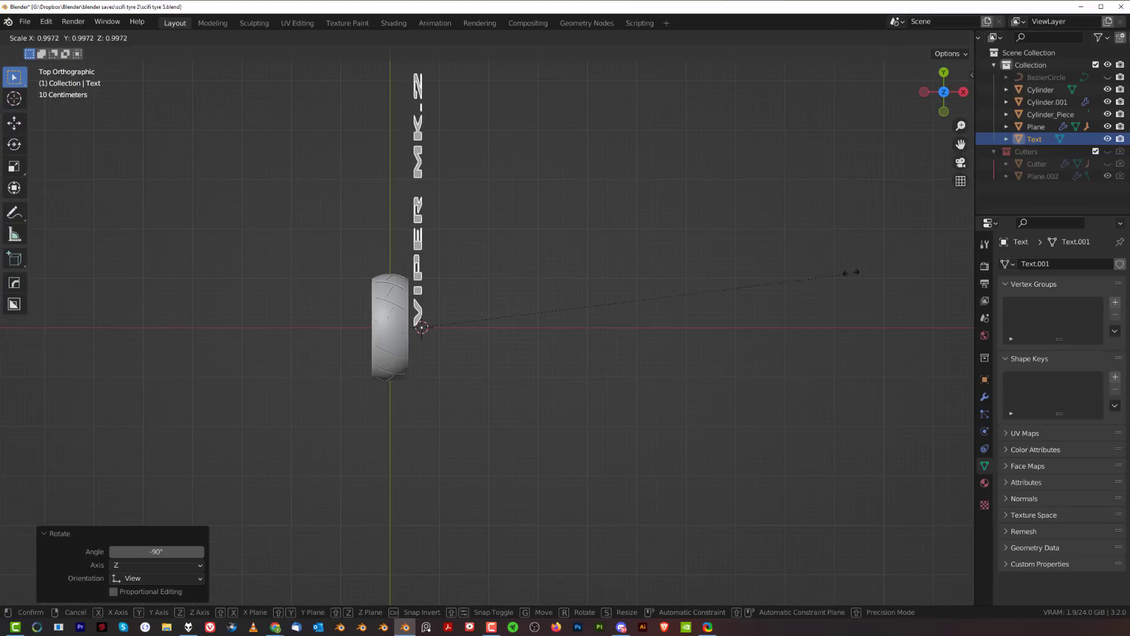
left_click(465, 352)
scroll(447, 348, "up", 6)
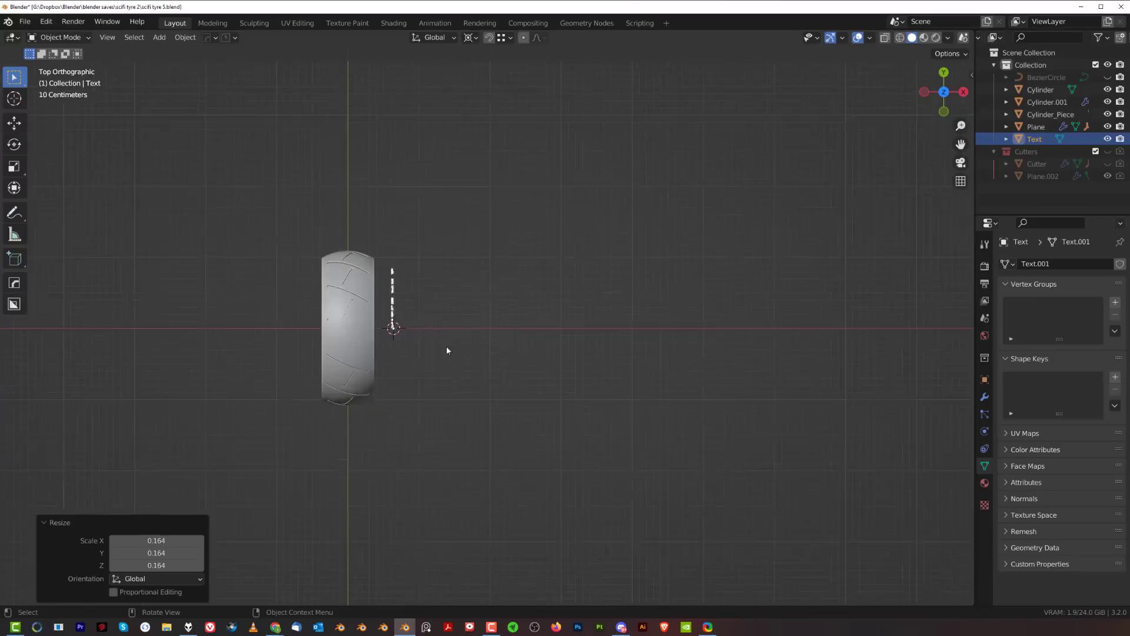
- Set the lettering's origin to its geometry
key("shift+a")
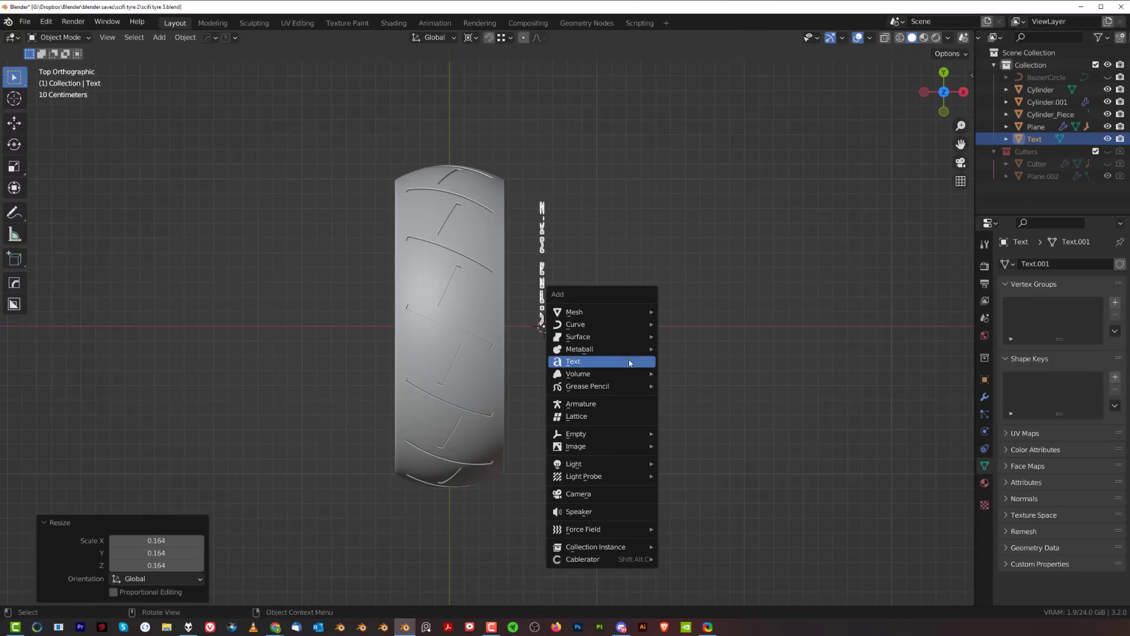
key("Escape")
key("shift+s")
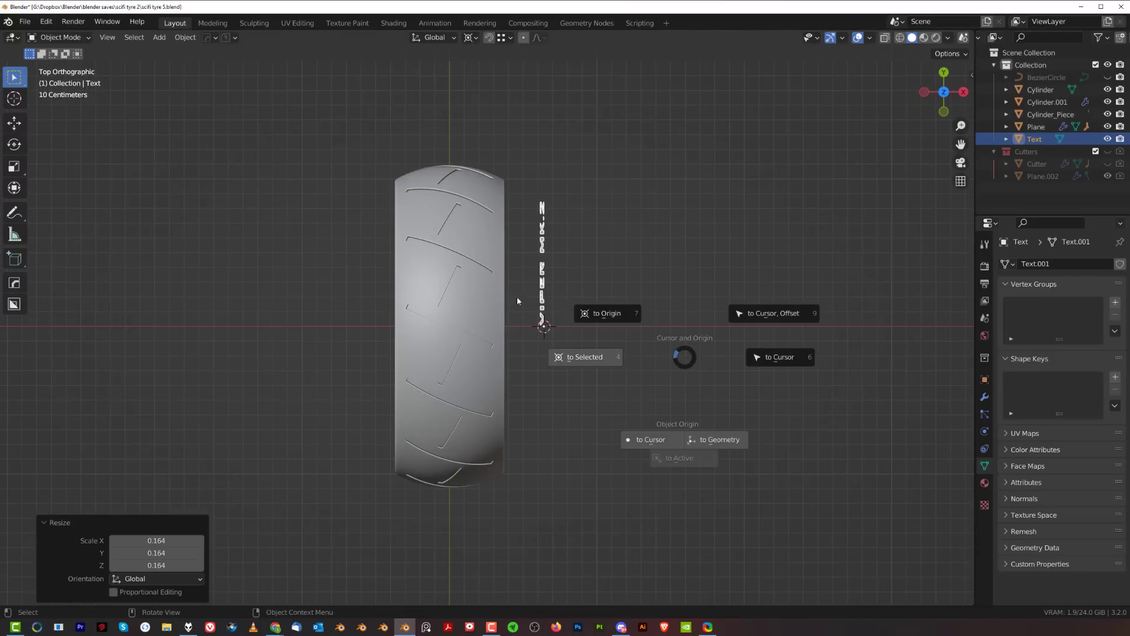
left_click(710, 441)
scroll(682, 406, "up", 2)
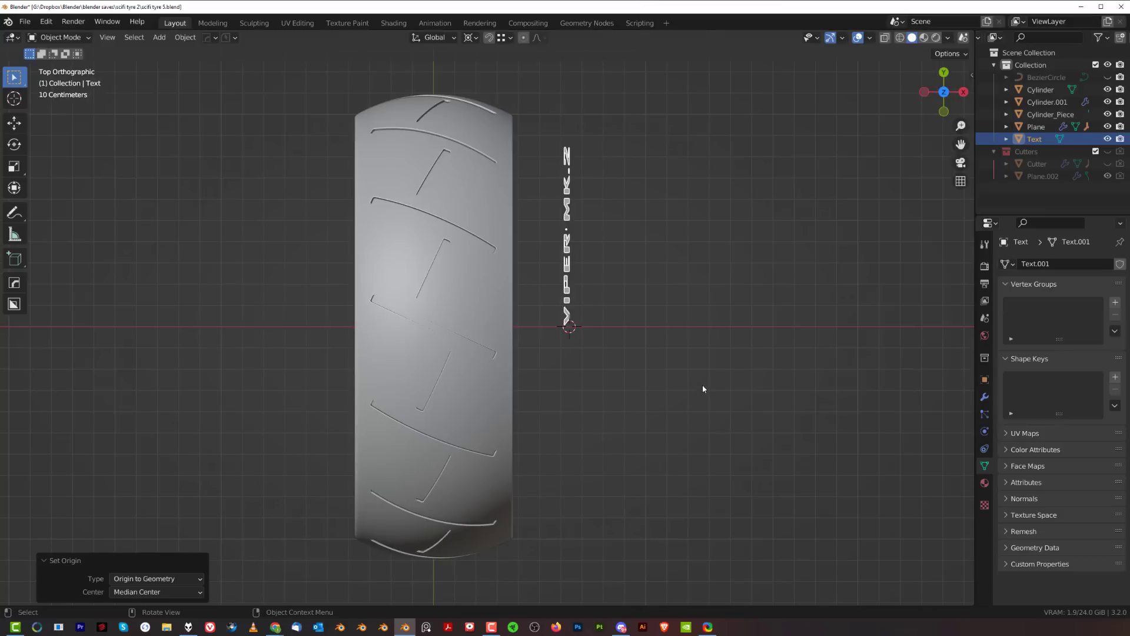
- Snap the lettering to the 3D cursor and rotate it -90° about Z to run parallel to the tyre
key("shift+s")
left_click(792, 400)
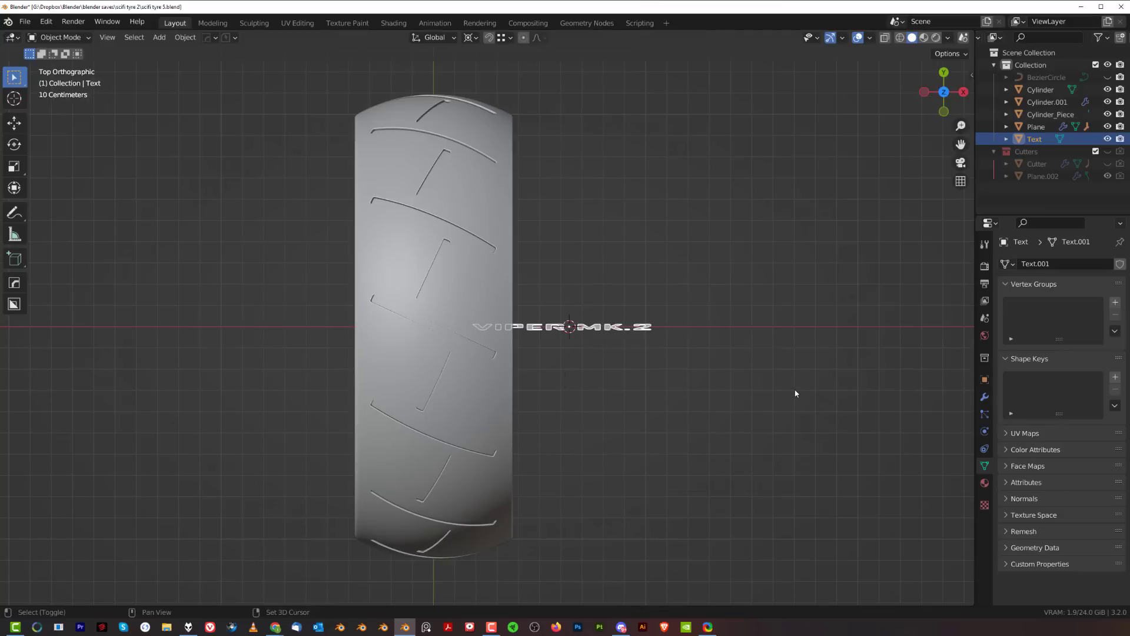
key("r")
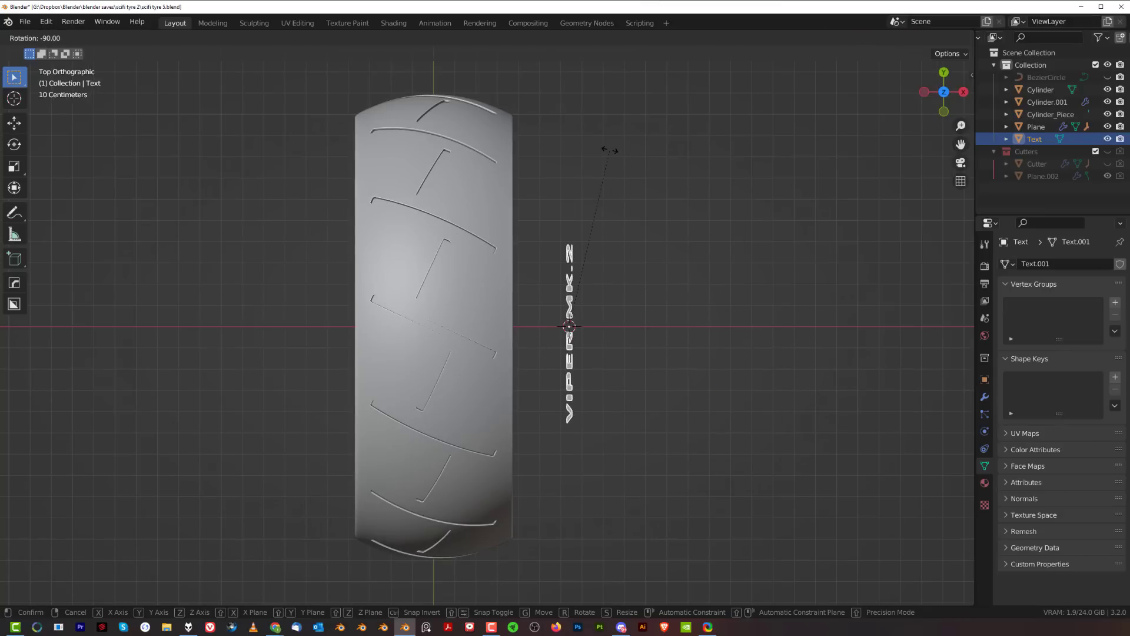
left_click(610, 150)
- Add a Bezier circle at the 3D cursor and rotate it 90° about the Y axis
key("shift+a")
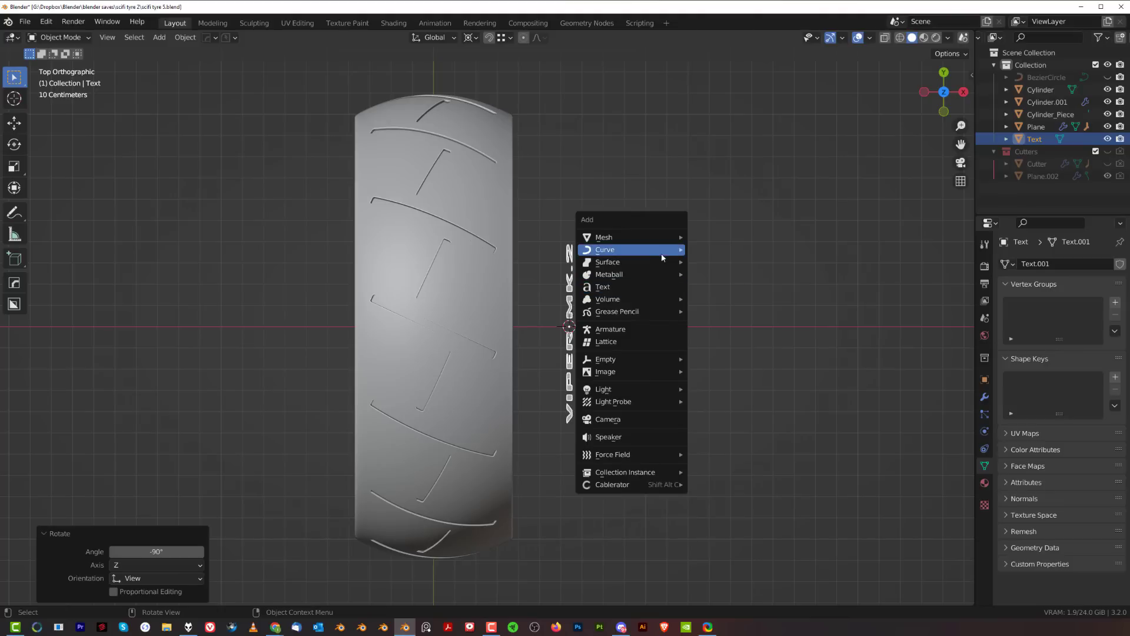
mouse_move(661, 256)
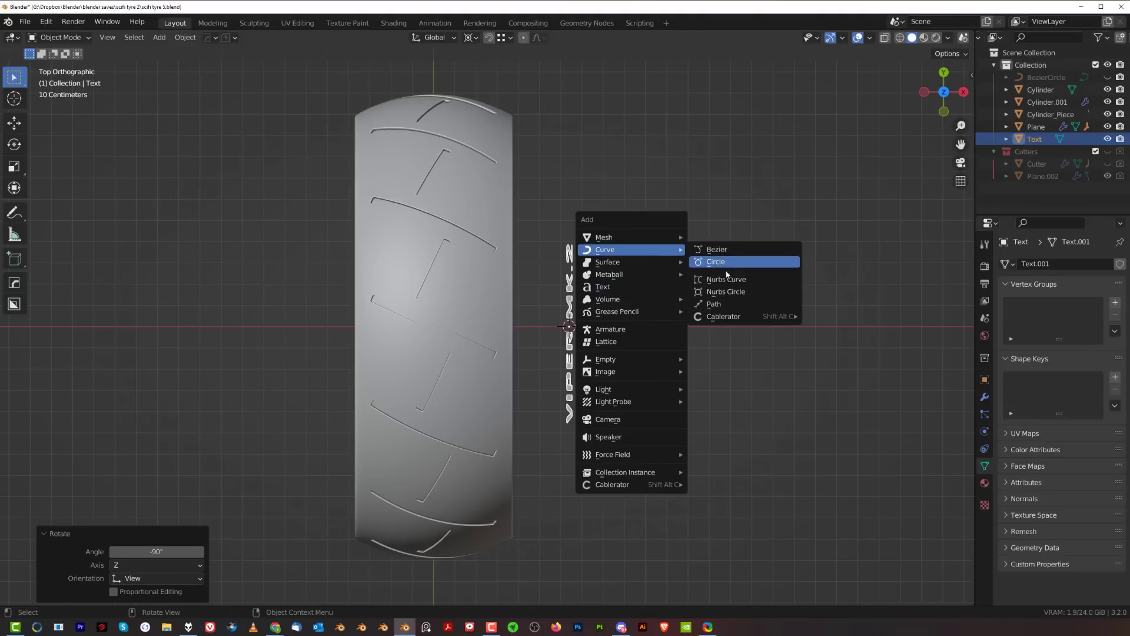
left_click(718, 261)
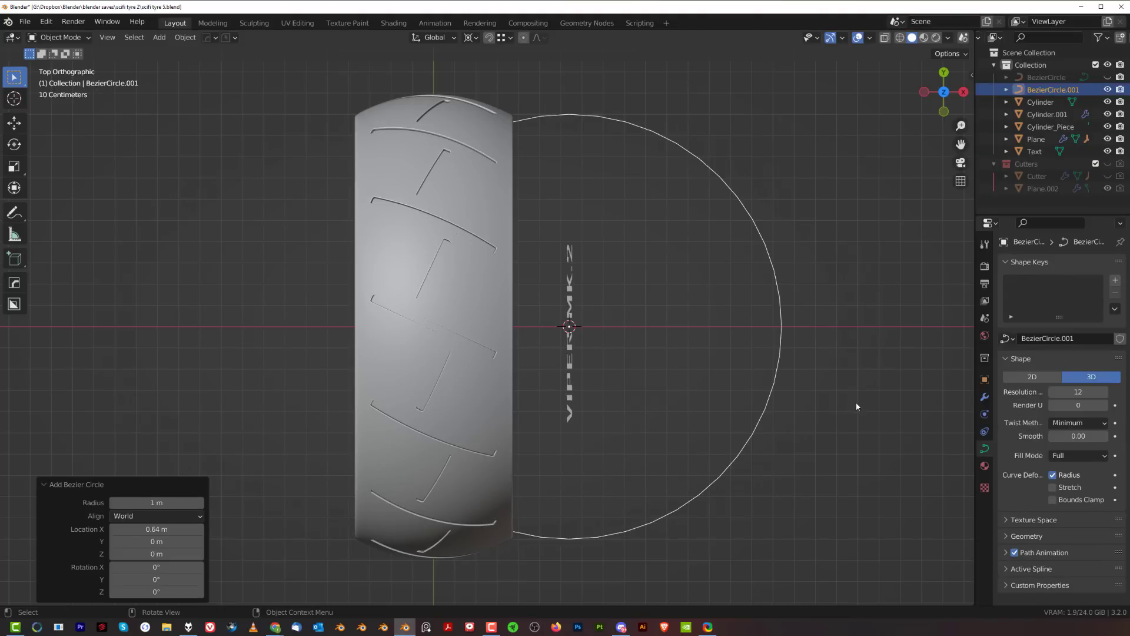
type("ry90")
key("Return")
scroll(849, 430, "down", 1)
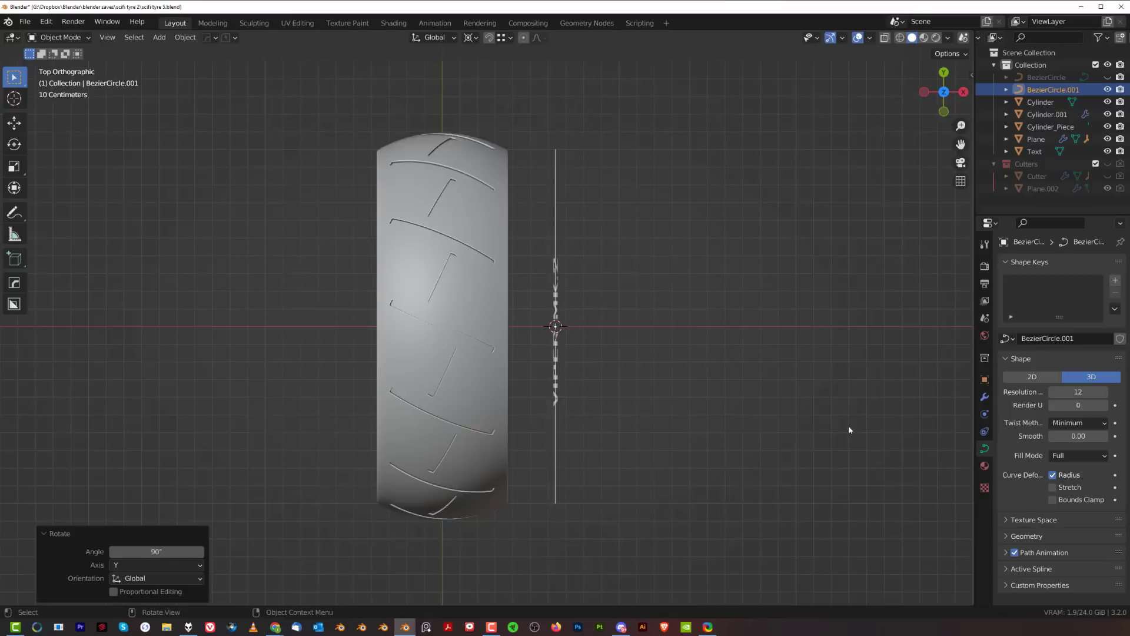
- Apply the rotation of the Bezier circle
scroll(848, 429, "down", 3)
key("KP_3")
scroll(783, 349, "up", 4)
middle_click_drag(721, 334, 629, 386, "shift")
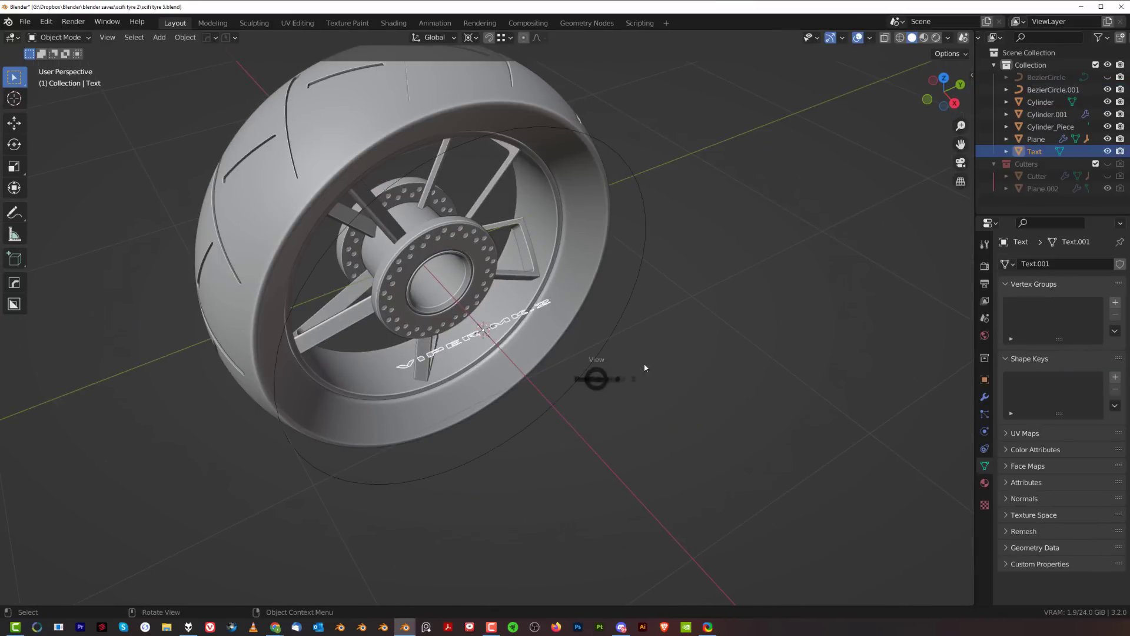
key("KP_3")
middle_click_drag(692, 368, 752, 393)
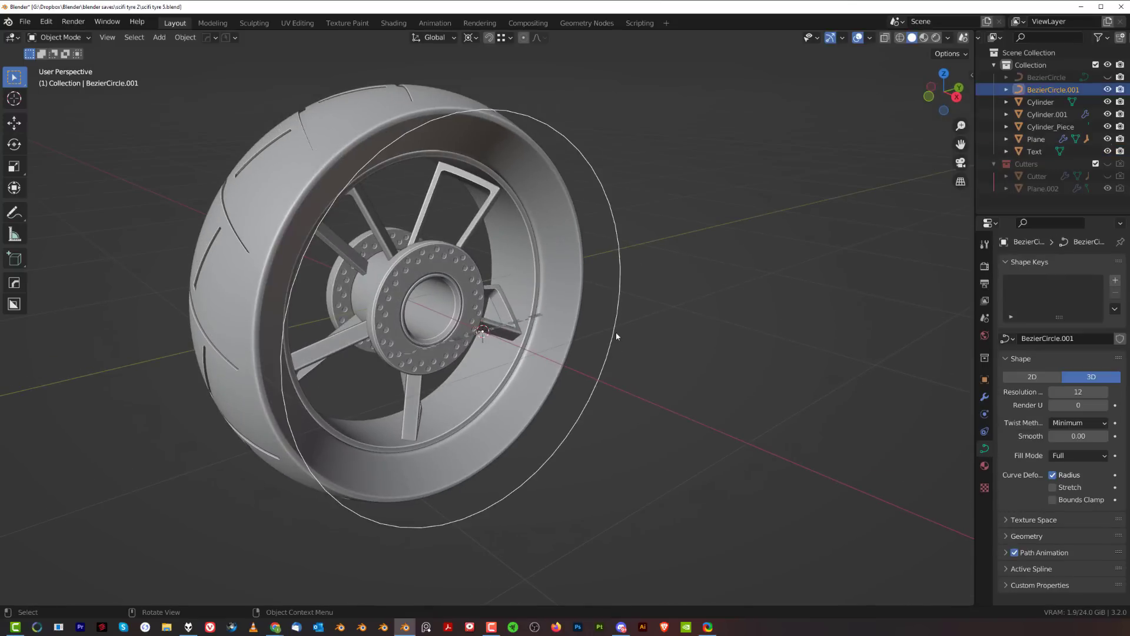
key("ctrl+a")
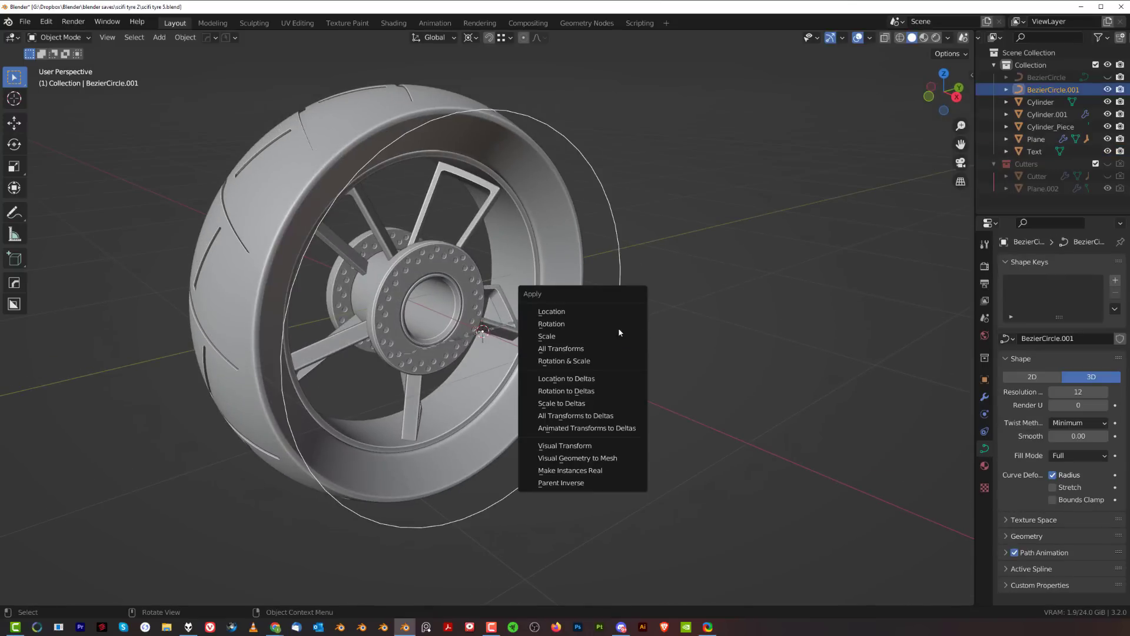
left_click(559, 323)
- Isolate the lettering and Bezier circle in local view, and add a Curve modifier that bends the lettering along the circle on Y
left_click(493, 334)
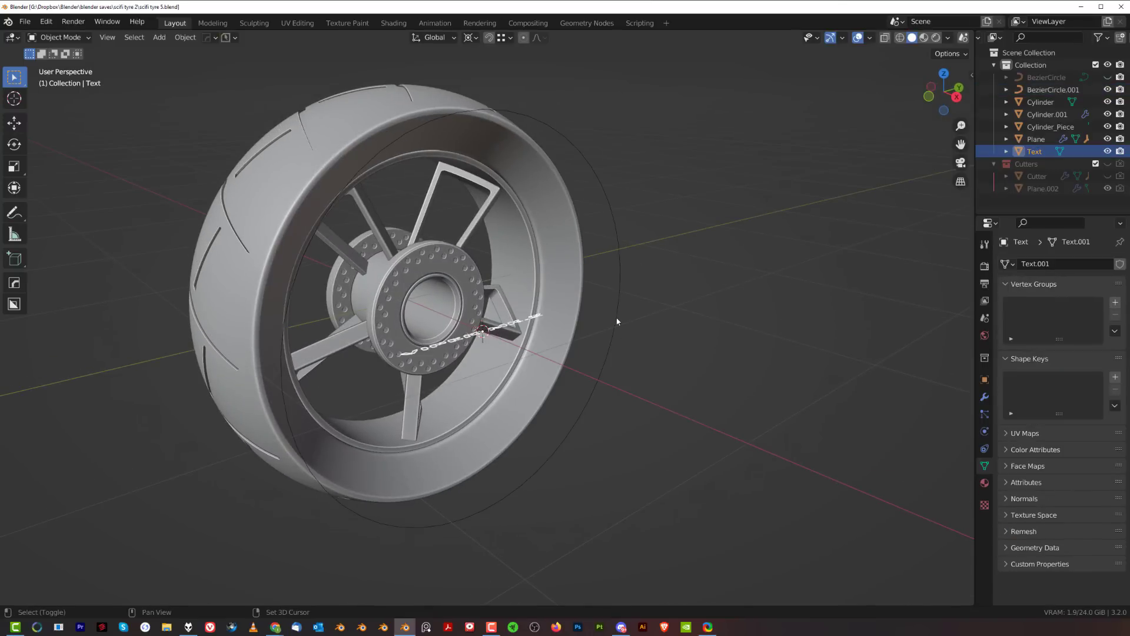
left_click(617, 322, "shift")
key("KP_Divide")
scroll(706, 280, "up", 2)
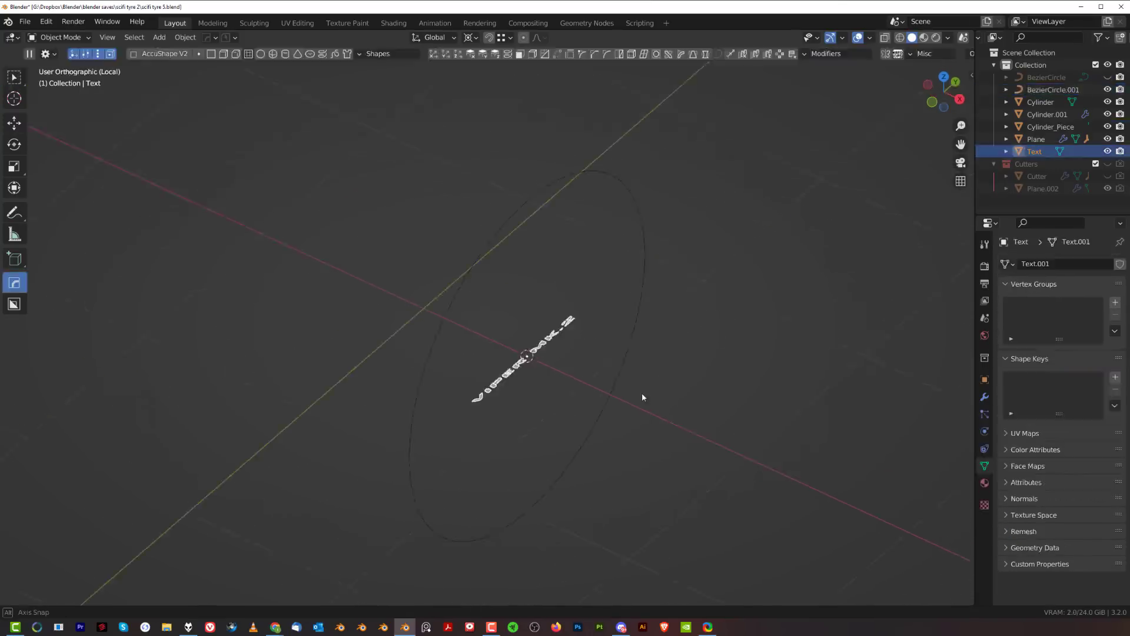
middle_click_drag(642, 397, 543, 344)
left_click(622, 245, "shift")
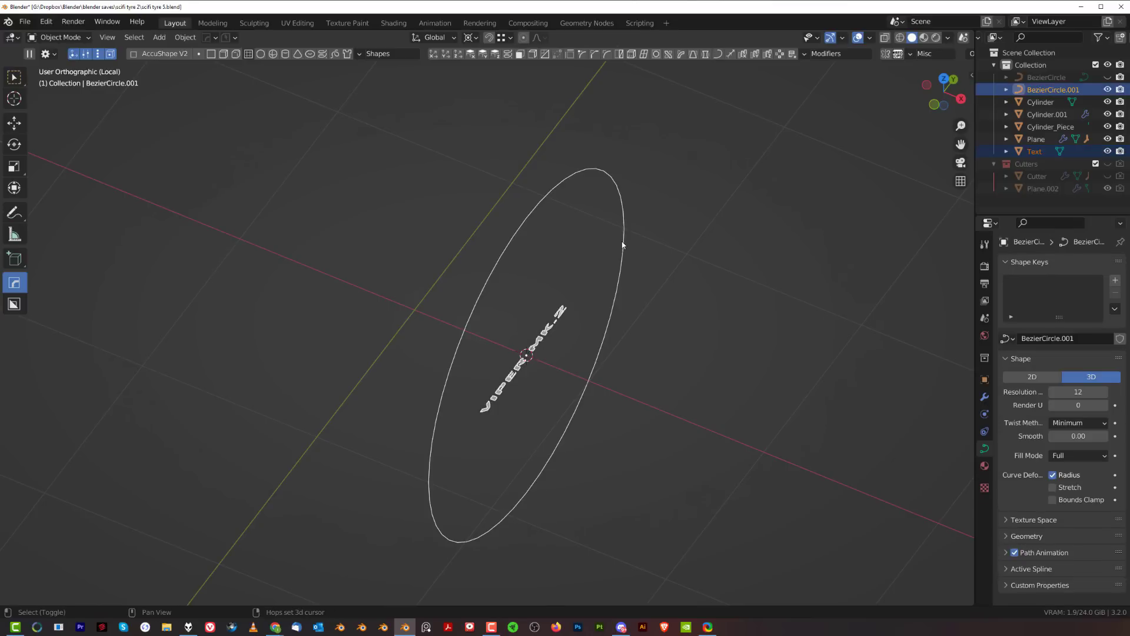
left_click(728, 55)
middle_click_drag(686, 310, 501, 296)
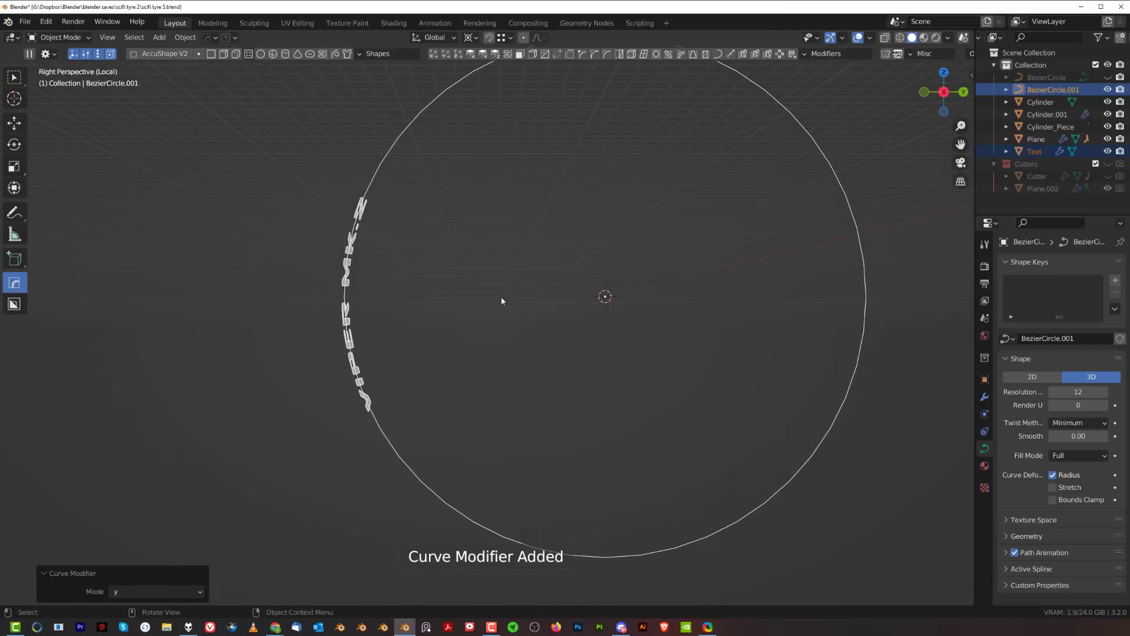
- Move the lettering about 1.034 m along Y so it slides around the circle
left_click(359, 221)
scroll(402, 250, "down", 2)
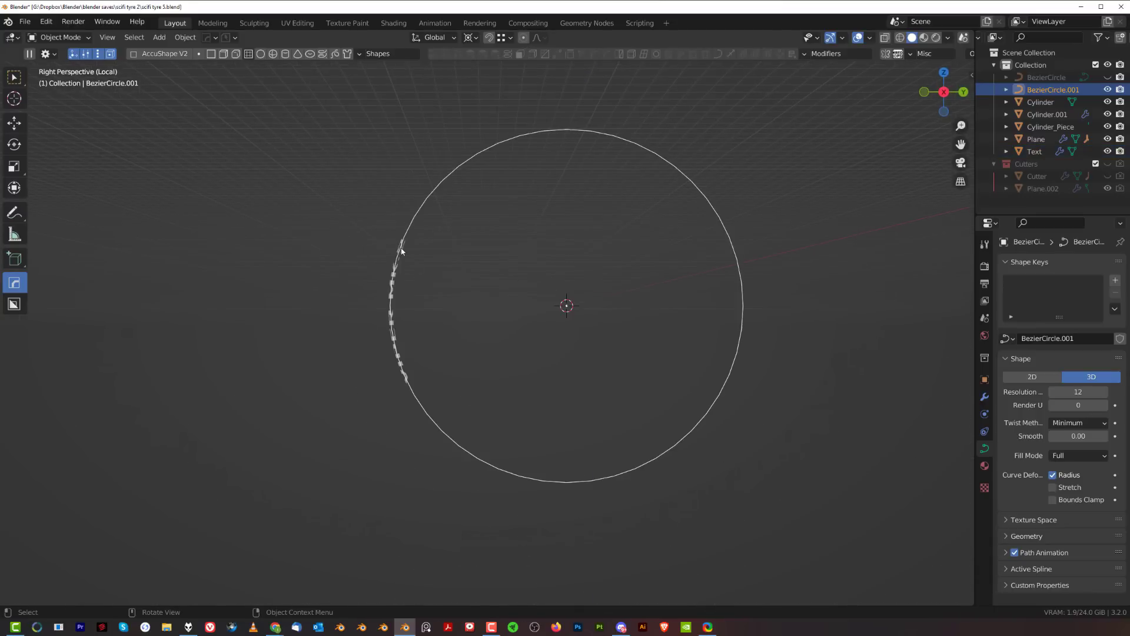
left_click(393, 278)
key("g")
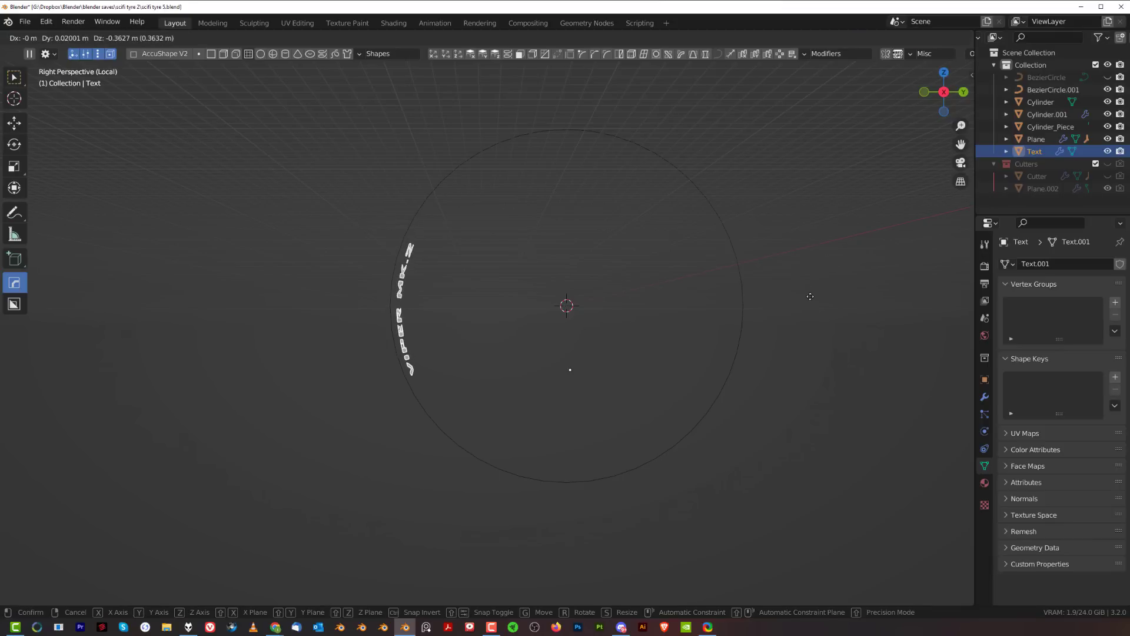
key("z")
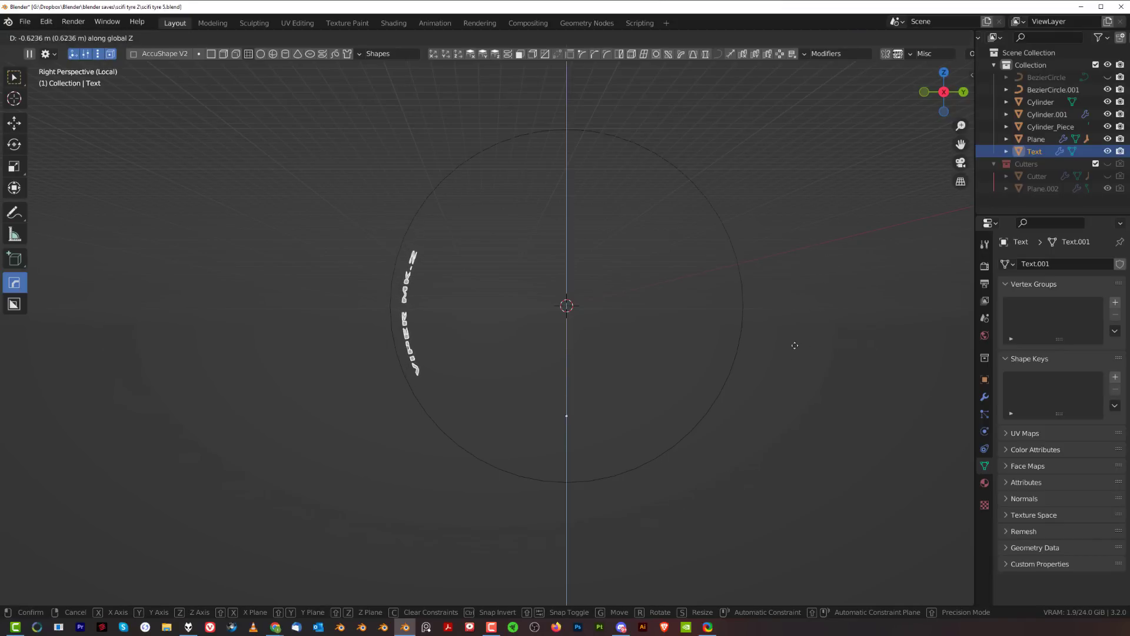
key("y")
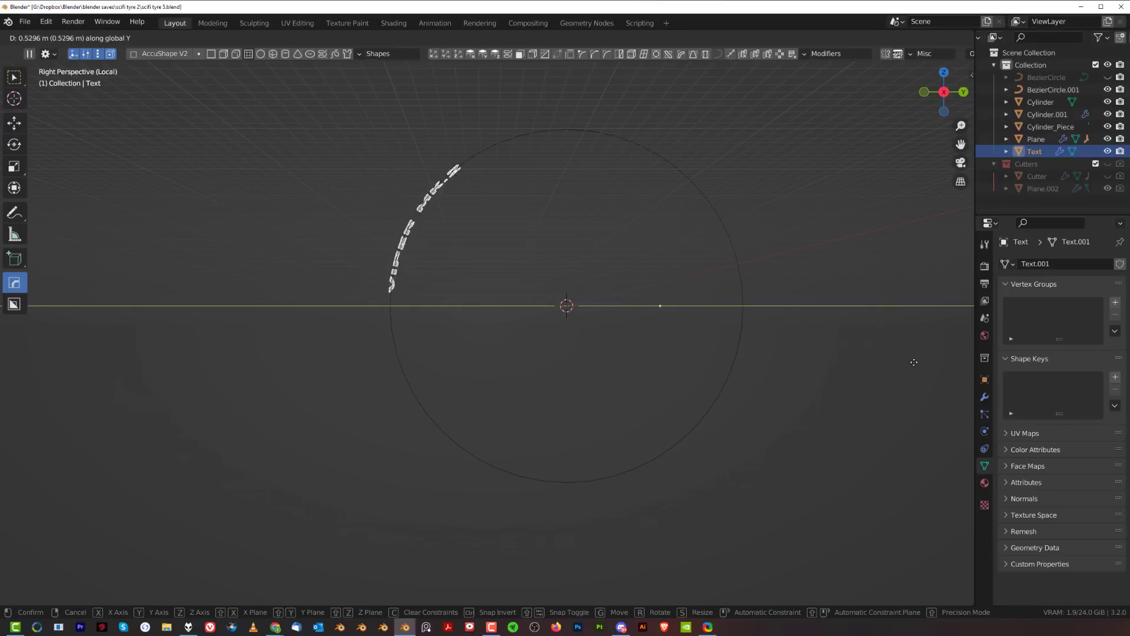
left_click(353, 374)
scroll(442, 341, "up", 2)
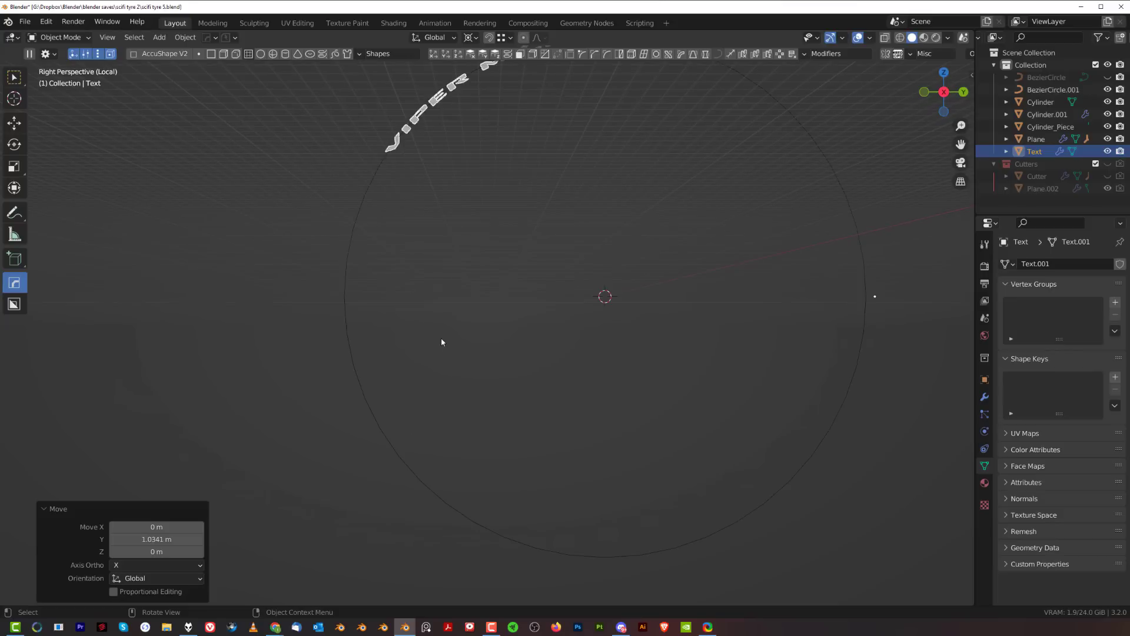
- Convert the curved lettering's visual geometry to mesh, hide the Bezier circle and leave local view
key("ctrl+a")
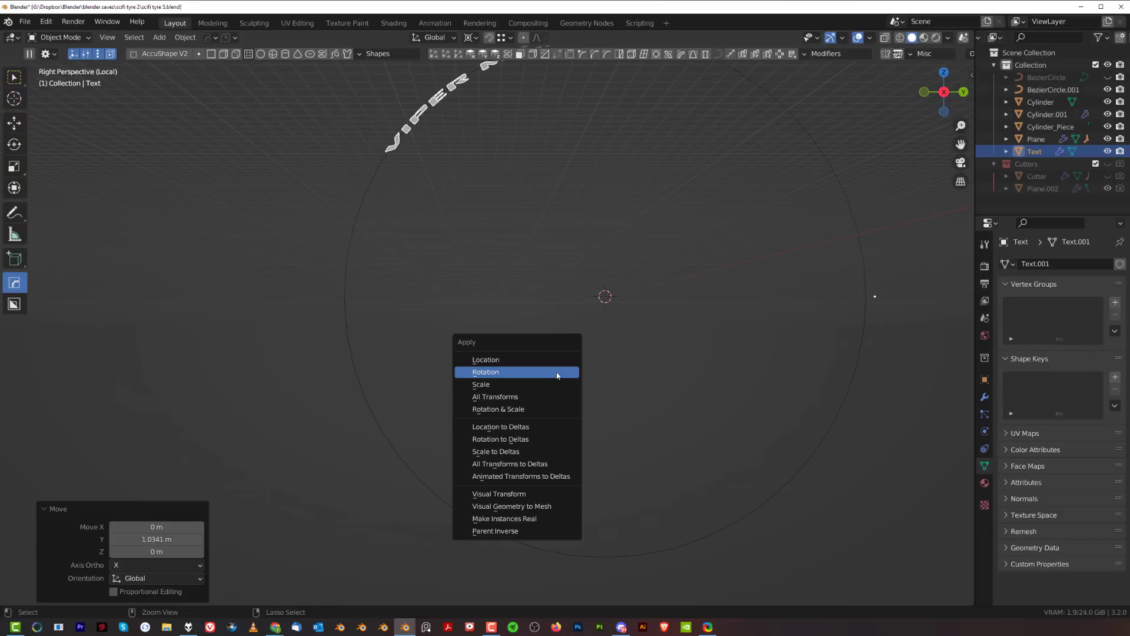
left_click(533, 507)
left_click(777, 496)
key("h")
key("slash")
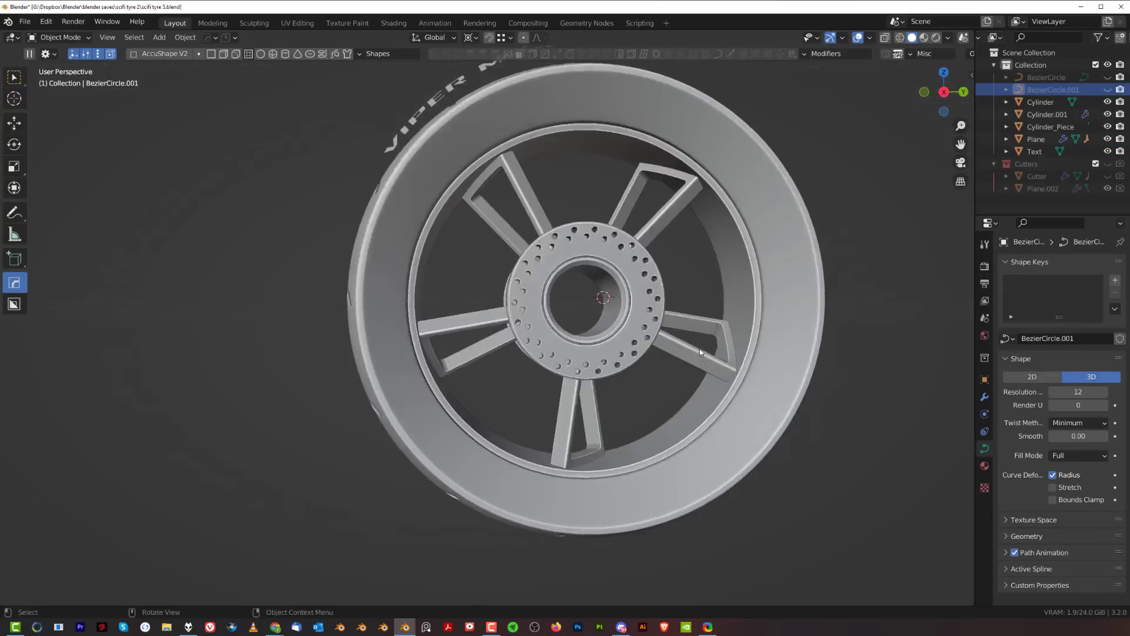
- Scale the curved lettering down uniformly in right view to bring it inside the tyre's outer edge
middle_click_drag(699, 349, 750, 368)
scroll(583, 371, "up", 3)
key("grave")
left_click(663, 371)
middle_click_drag(505, 243, 606, 347, "shift")
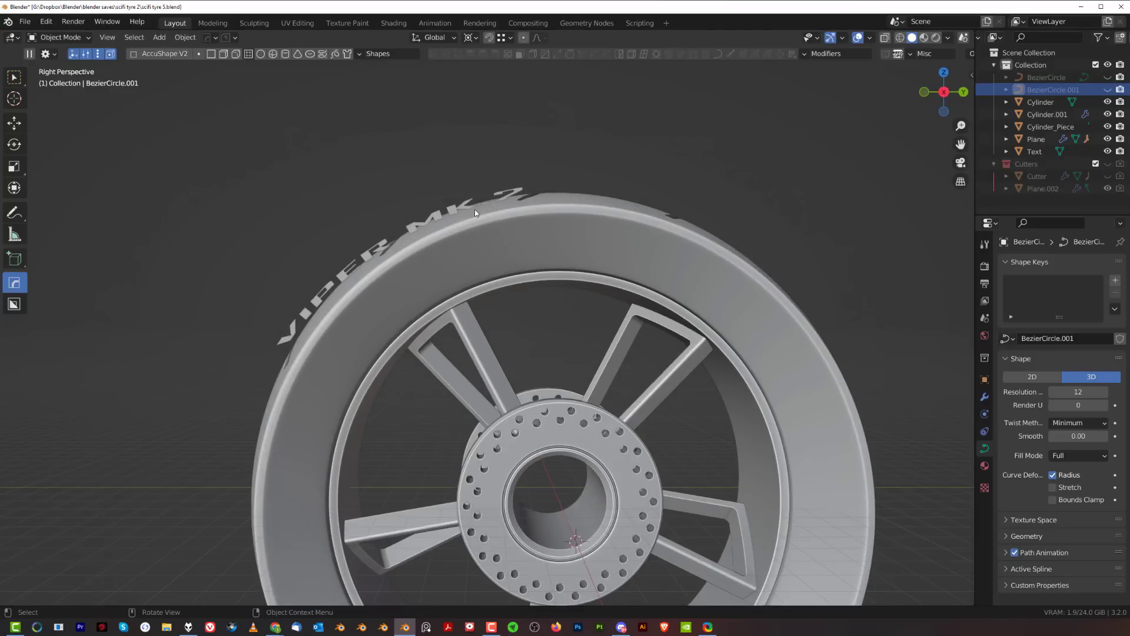
left_click(447, 213)
left_click(469, 210)
key("s")
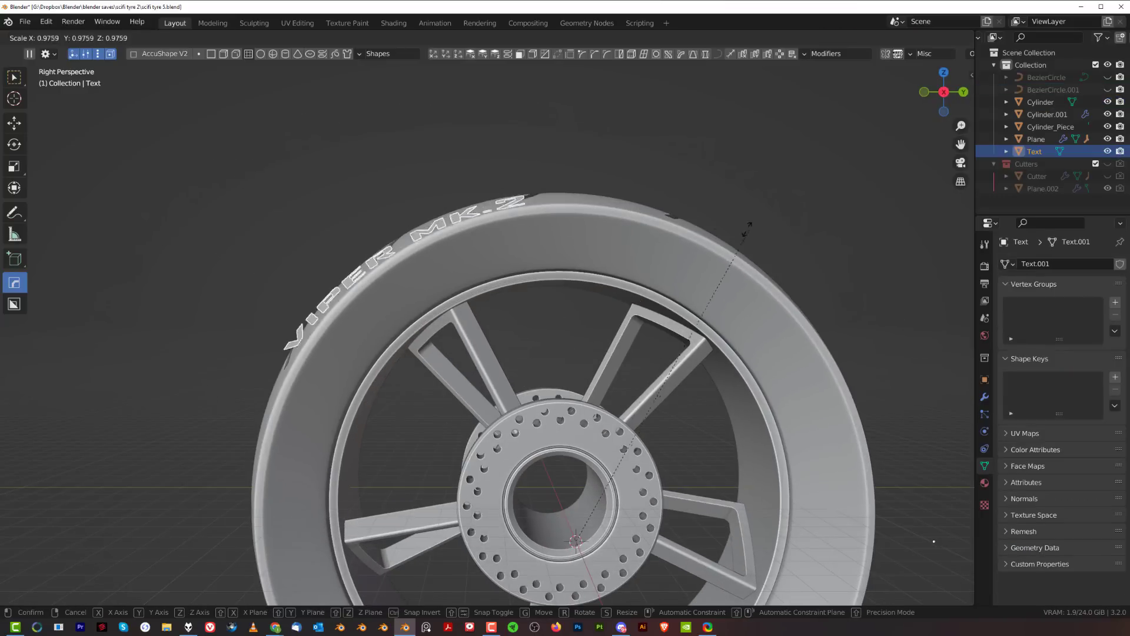
left_click(683, 247)
- Move the lettering about -0.388 m along X toward the tyre's sidewall
middle_click_drag(655, 299, 779, 314)
key("g")
key("x")
left_click(605, 370)
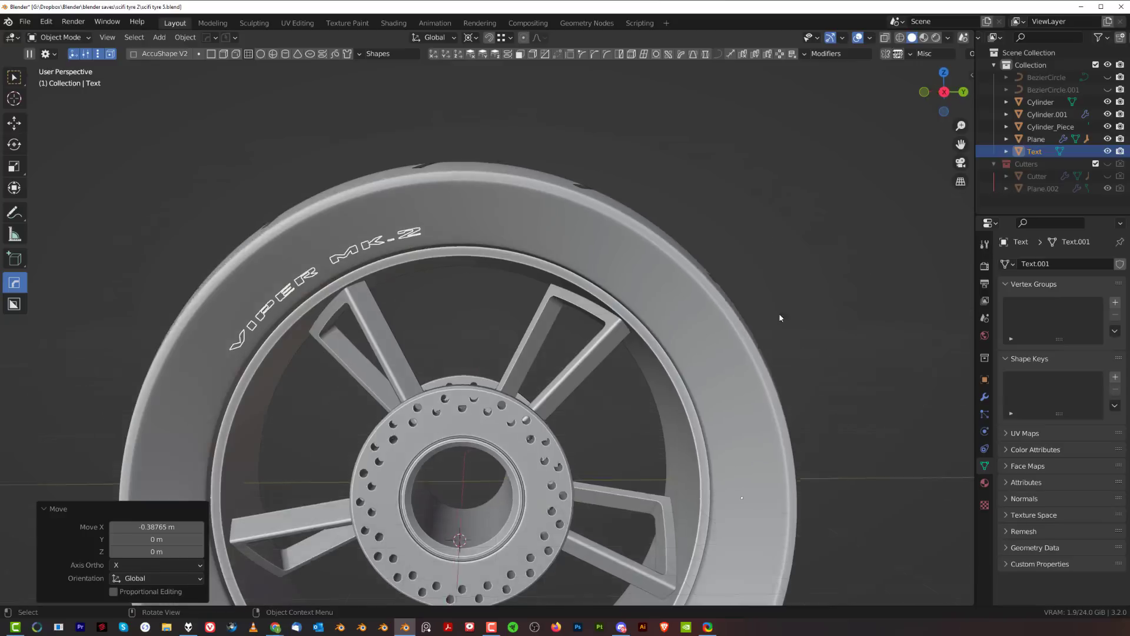
- Scale the lettering up uniformly by 1.127
middle_click_drag(467, 330, 622, 285)
key("s")
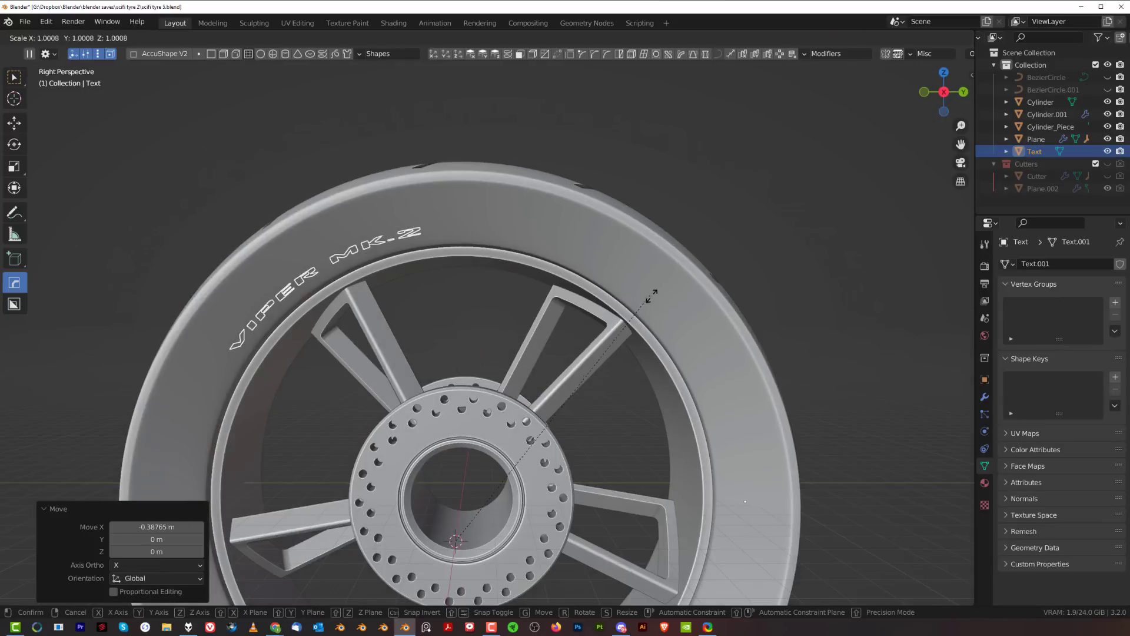
left_click(471, 325)
middle_click_drag(470, 326, 505, 330)
- Move the lettering about 0.152 m along X, out from the sidewall
key("g")
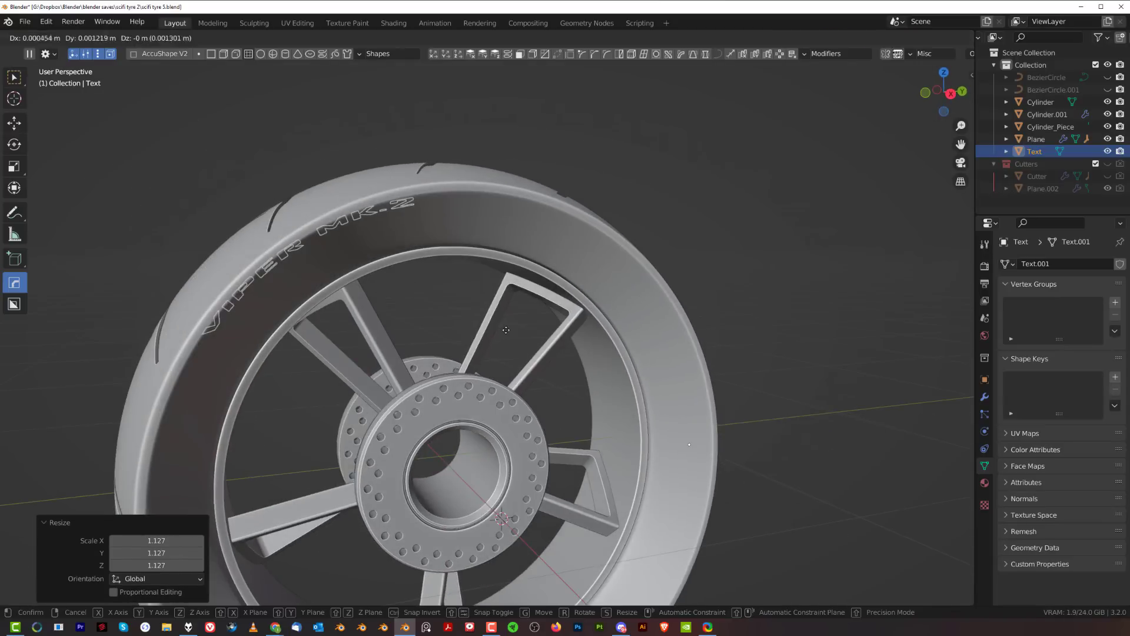
key("x")
left_click(617, 298)
- Scale the lettering uniformly by 0.958 in right view to fit within the sidewall
key("grave")
left_click(688, 307)
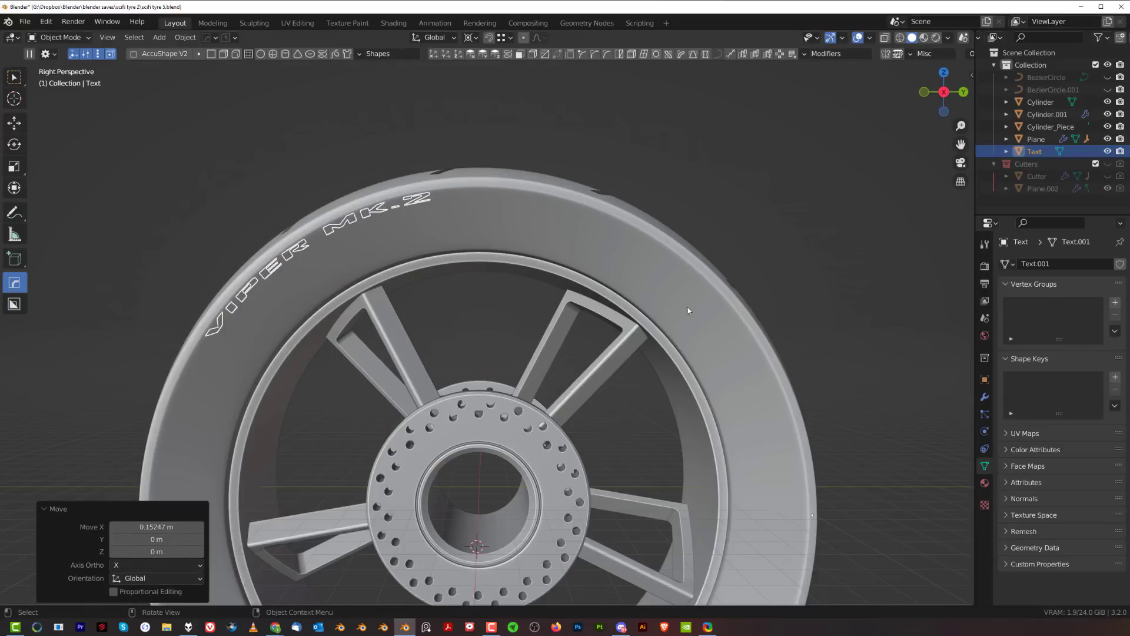
key("s")
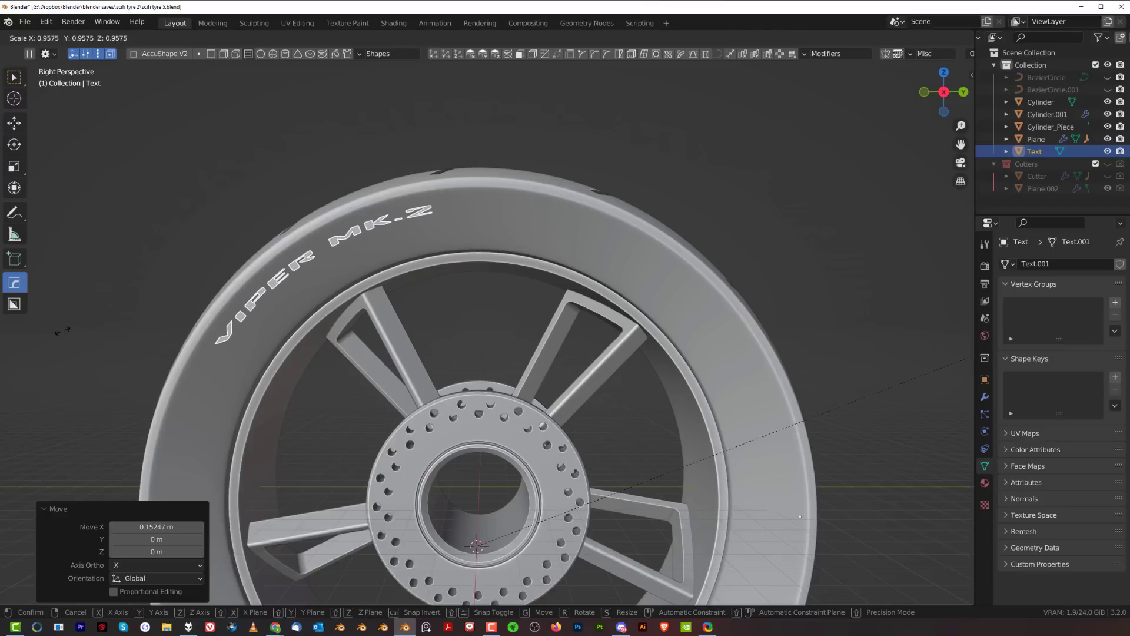
left_click(442, 321)
middle_click_drag(441, 321, 518, 330)
scroll(416, 295, "down", 3)
scroll(465, 262, "up", 3)
- Apply the lettering's rotation and its scale
key("ctrl+a")
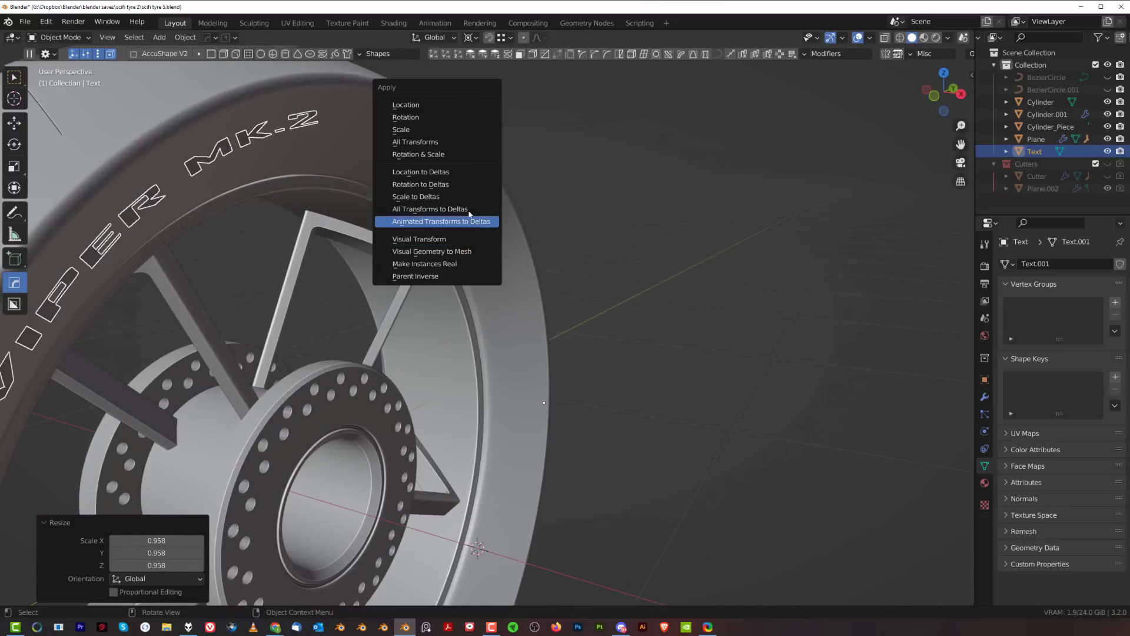
left_click(455, 130)
key("ctrl+a")
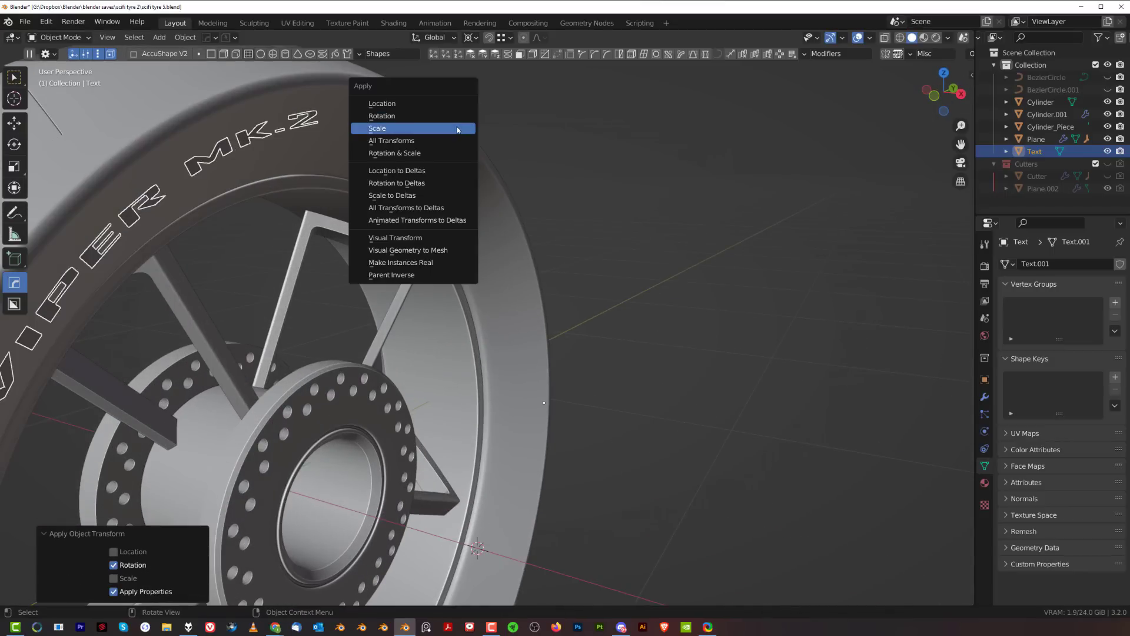
left_click(454, 127)
- In the lettering mesh, slide the corner vertex of the P's opening nearest the stem slightly along the opening's short edge
middle_click_drag(352, 216, 555, 267)
key("grave")
left_click(767, 252)
scroll(623, 317, "up", 3)
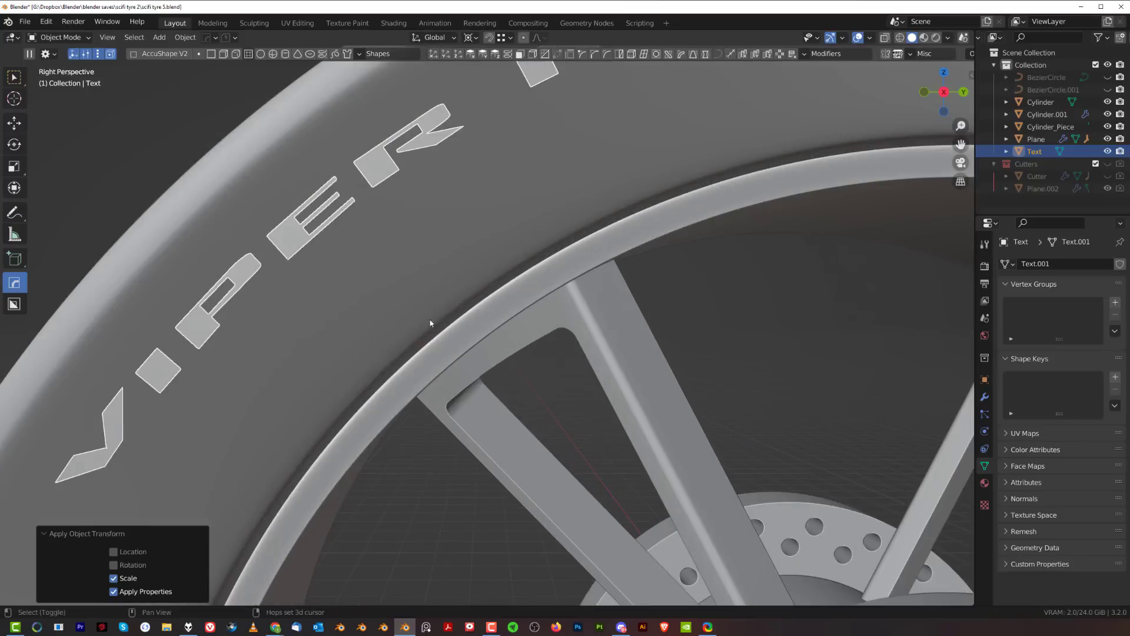
middle_click_drag(432, 324, 507, 317, "shift")
key("q")
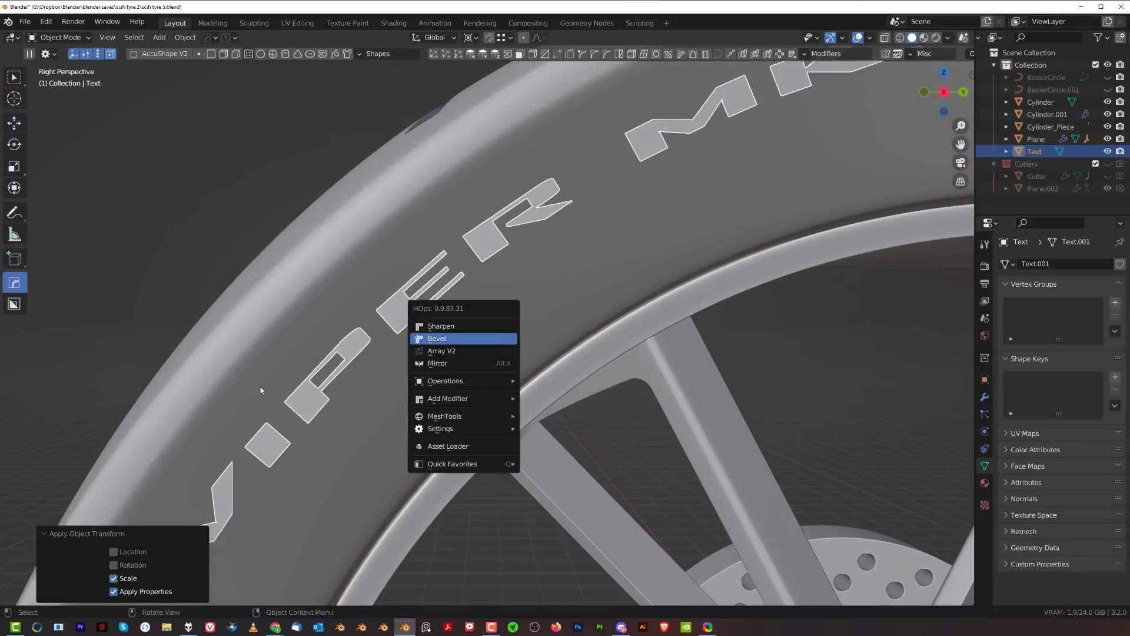
middle_click_drag(441, 398, 534, 346, "shift")
scroll(534, 349, "up", 3)
key("Tab")
scroll(471, 383, "up", 4)
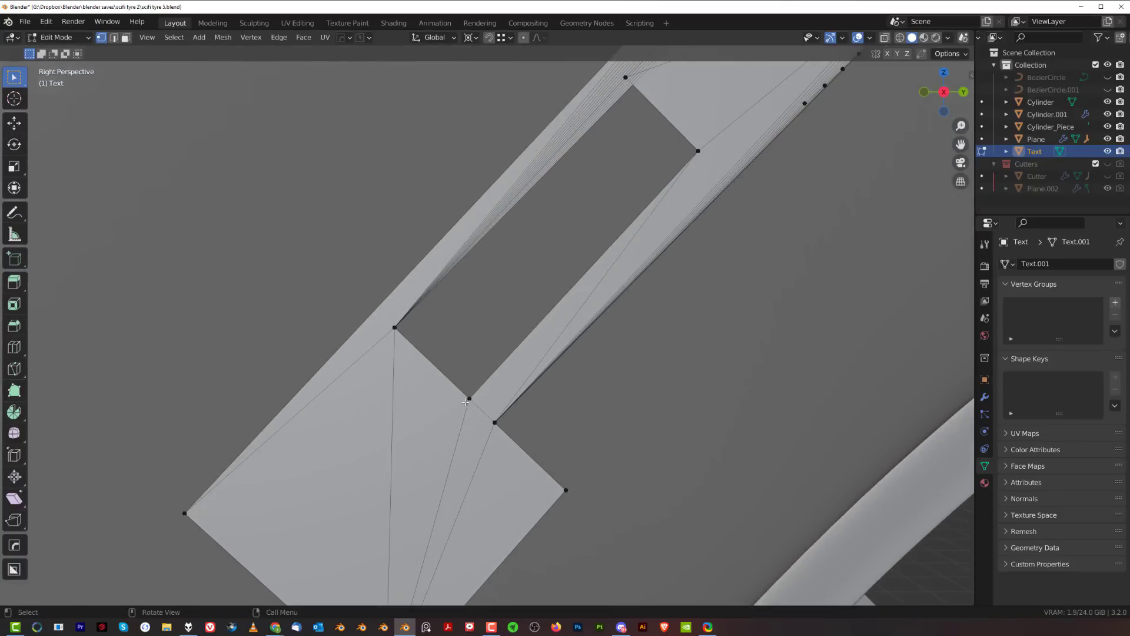
left_click(416, 336)
scroll(472, 372, "down", 2)
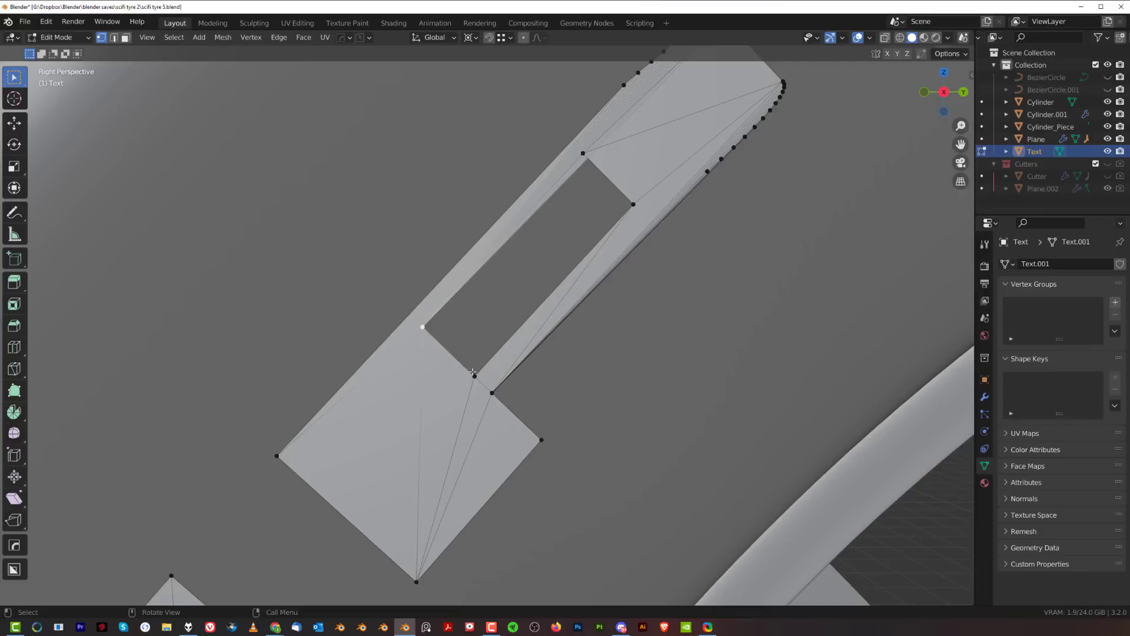
key("shift+v")
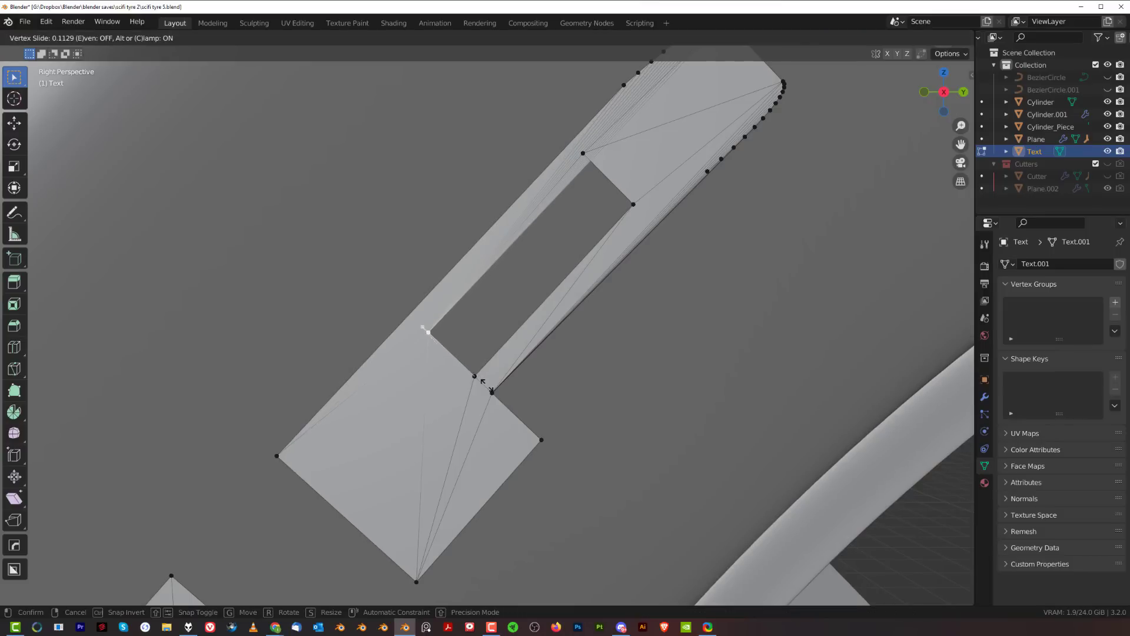
left_click(484, 382)
- Run Clean Mesh on the lettering with a dissolve angle of 0.5°
scroll(559, 242, "down", 2)
key("Tab")
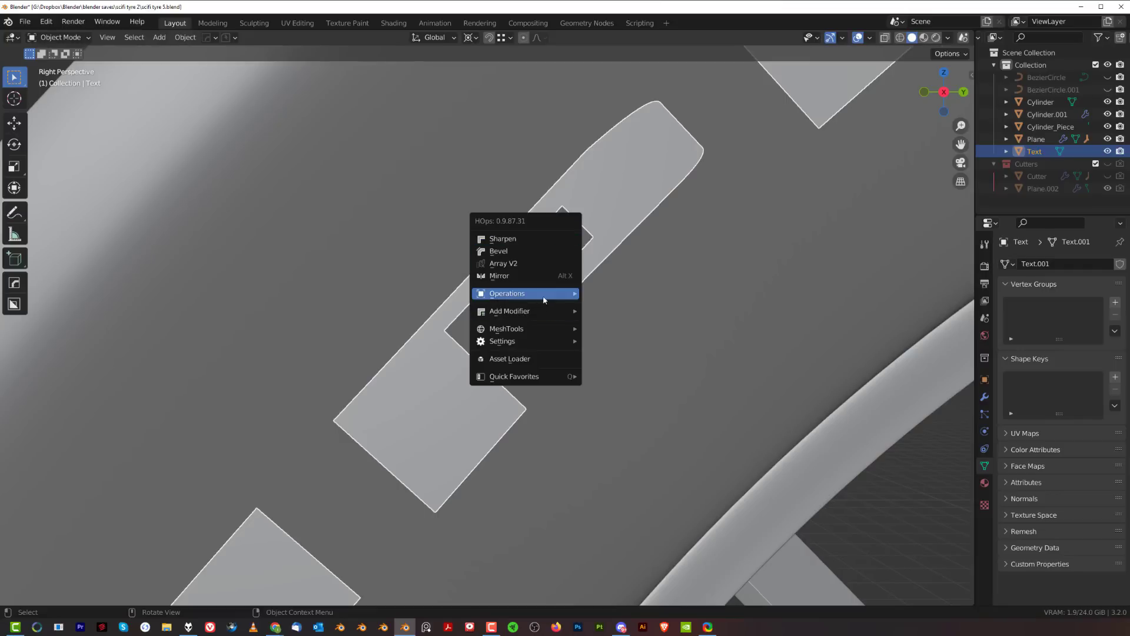
mouse_move(532, 293)
left_click(630, 397)
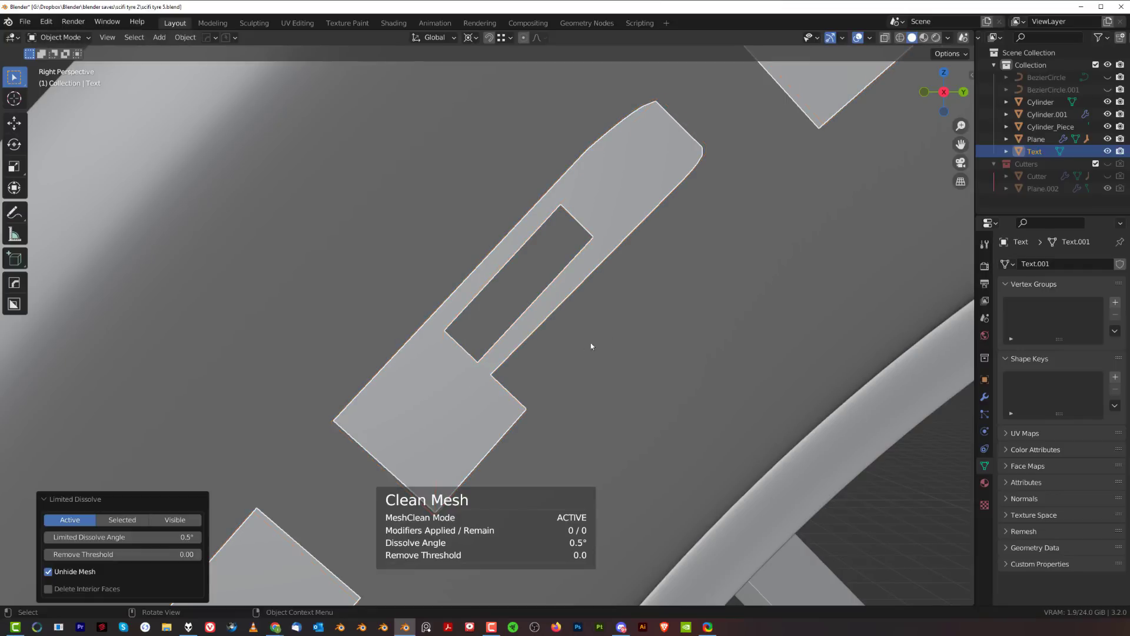
- Slide the P's inner corner vertex, where the bowl meets the stem, by a factor of 0.118 to thicken the bowl
scroll(591, 346, "up", 2)
key("Tab")
left_click(493, 396)
key("shift+v")
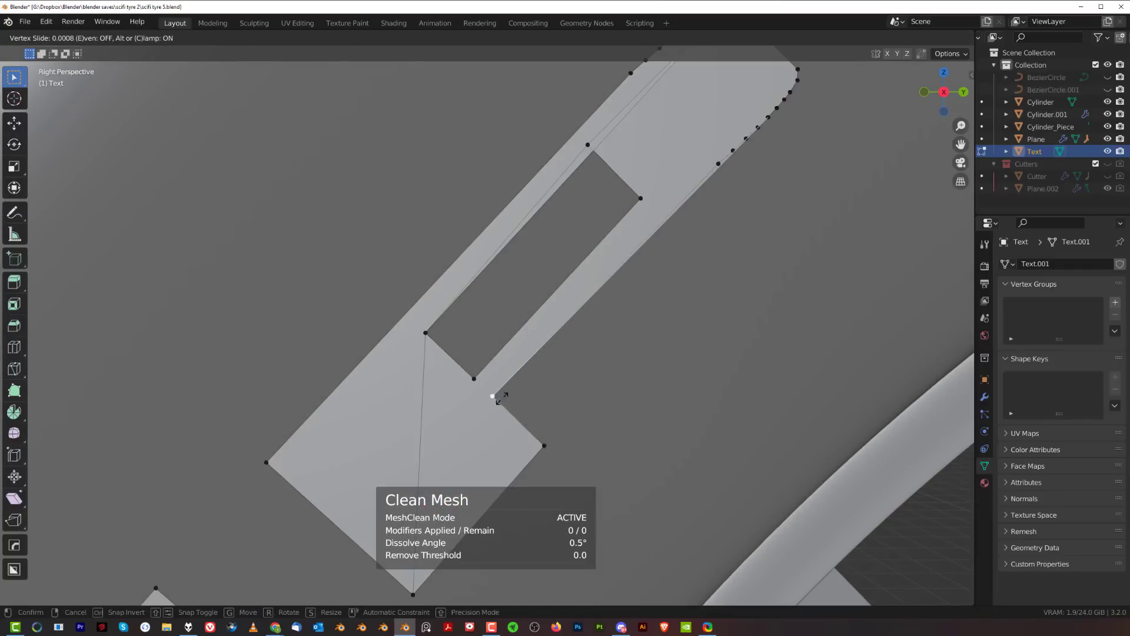
left_click(507, 403)
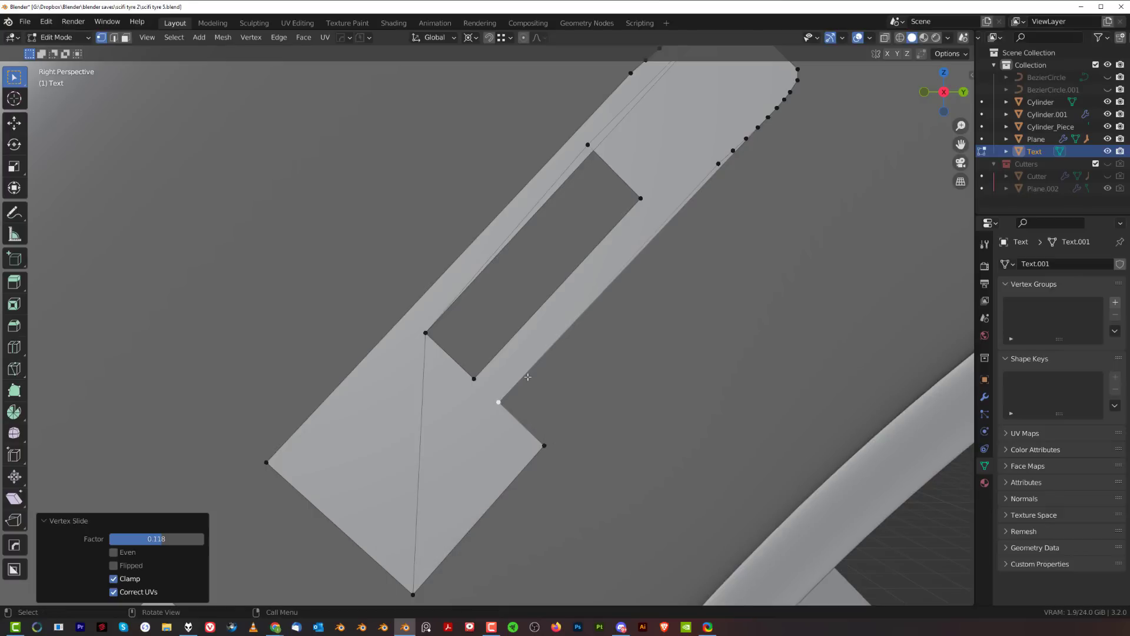
- Knife-cut across both strips beside the P's opening
scroll(527, 376, "down", 3)
key("k")
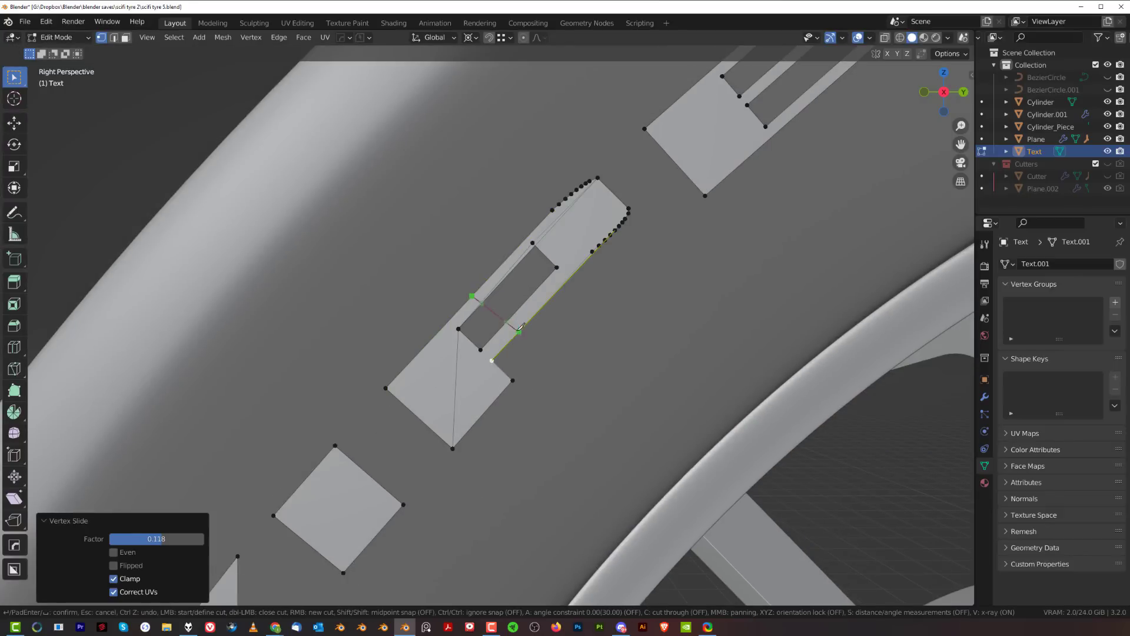
left_click(518, 331)
key("space")
- Run MACHIN3 Clean Up on the lettering mesh to remove doubles, degenerate, loose and redundant geometry and recalculate normals
scroll(506, 340, "up", 3)
key("Tab")
left_click(589, 333)
left_click(447, 379)
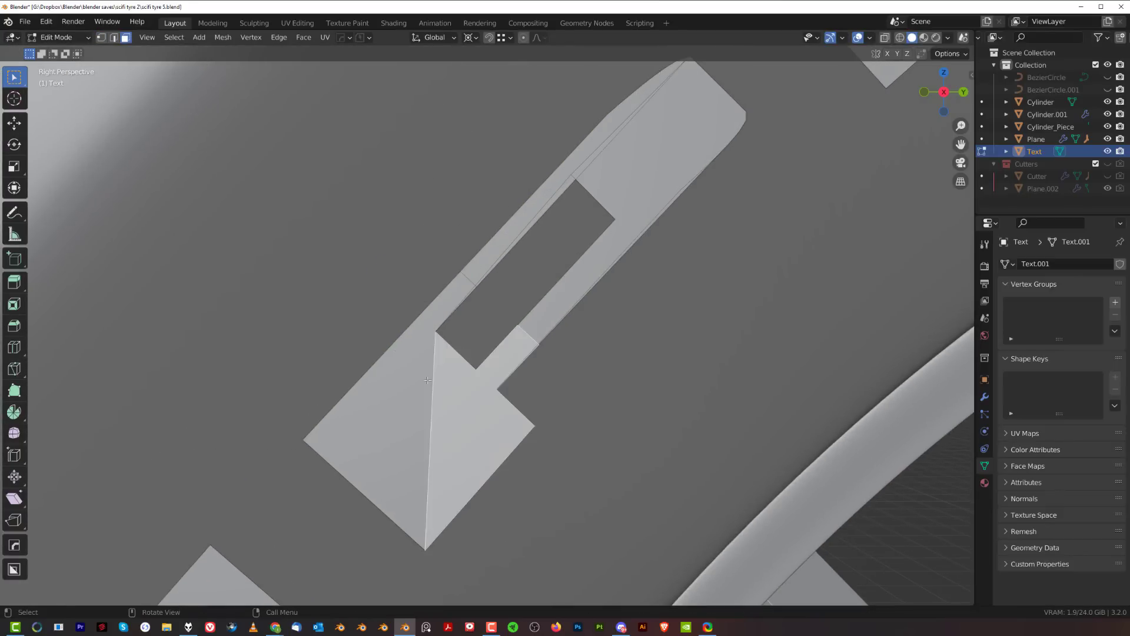
key("1")
middle_click_drag(427, 380, 535, 375)
key("alt+3")
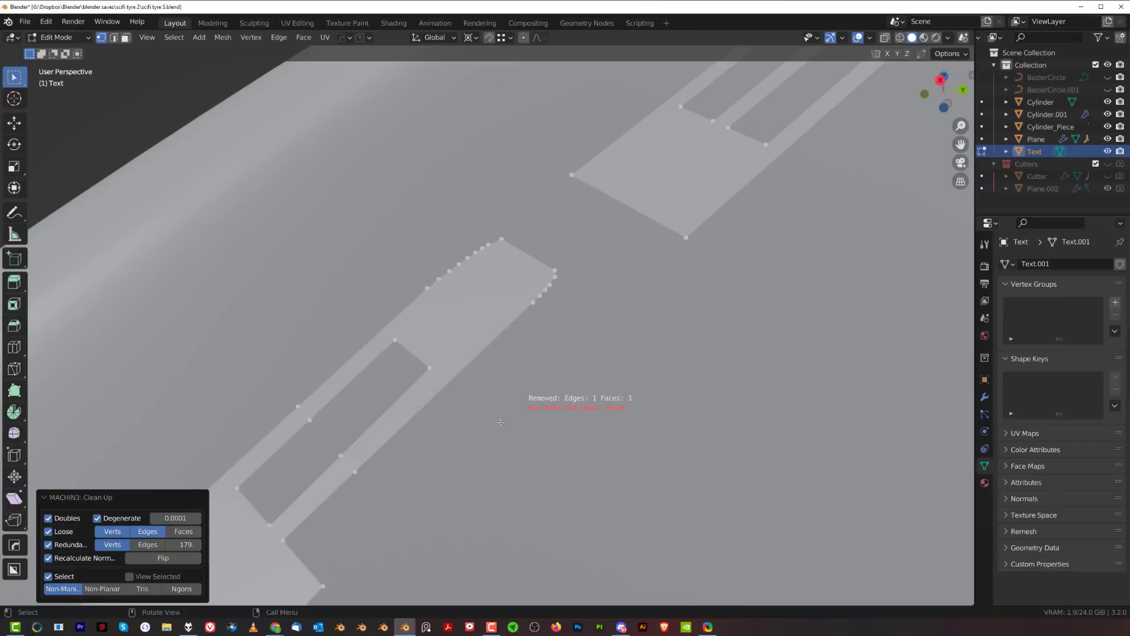
- Check the P's faces in face selection by selecting the two adjoining faces around its opening, and leave mesh editing
middle_click_drag(501, 422, 497, 318)
key("3")
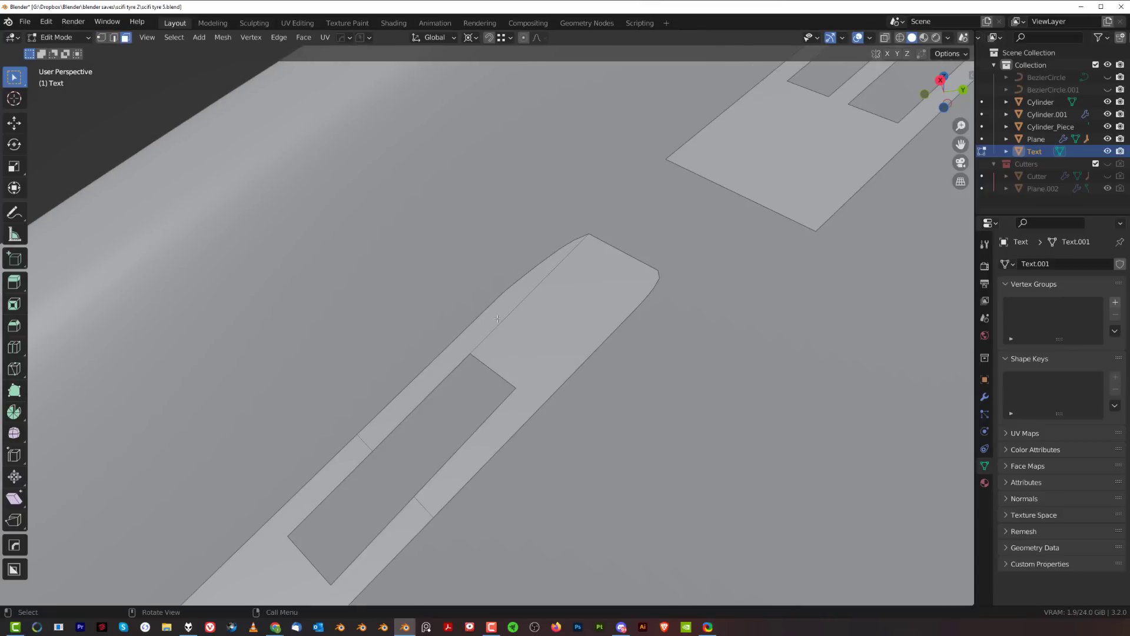
left_click(498, 319)
left_click(530, 356, "shift")
scroll(533, 318, "down", 1)
key("Tab")
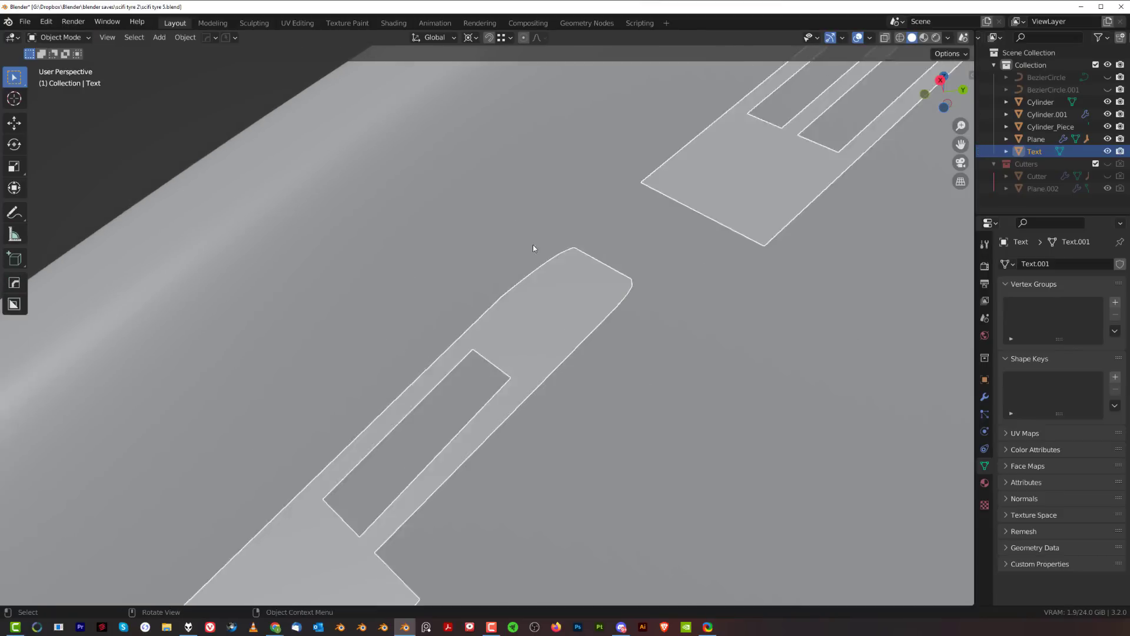
- Merge the stray vertices at the M's first inner leg corner into the last one with Smart Vert
scroll(547, 259, "down", 6)
scroll(653, 206, "up", 3)
middle_click_drag(658, 187, 629, 283, "shift")
scroll(628, 284, "up", 4)
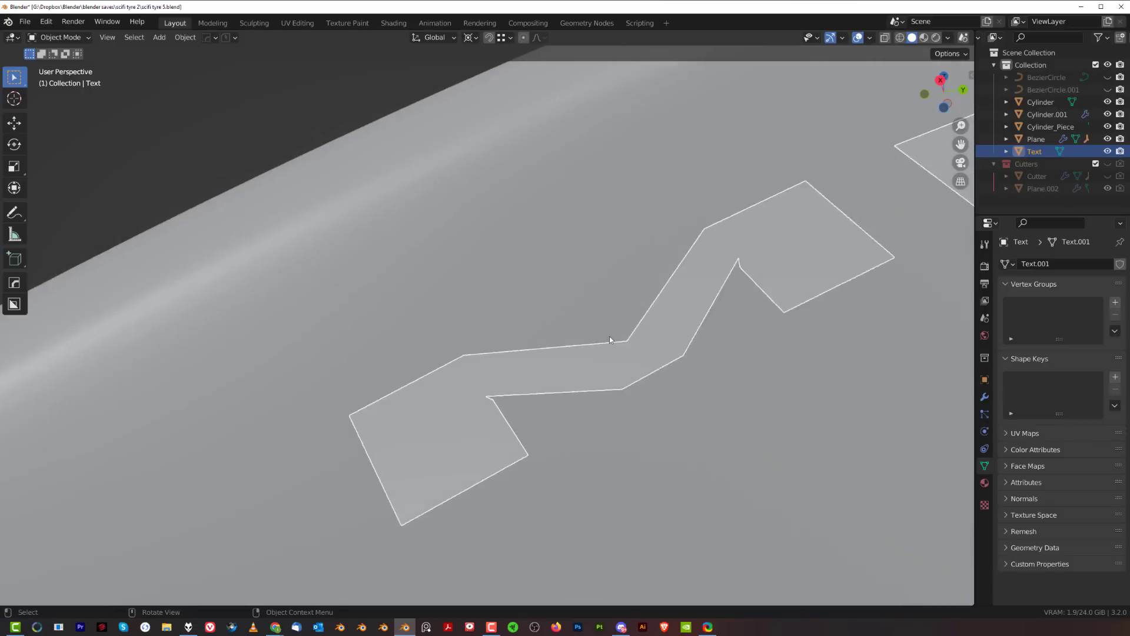
key("Tab")
scroll(518, 352, "up", 2)
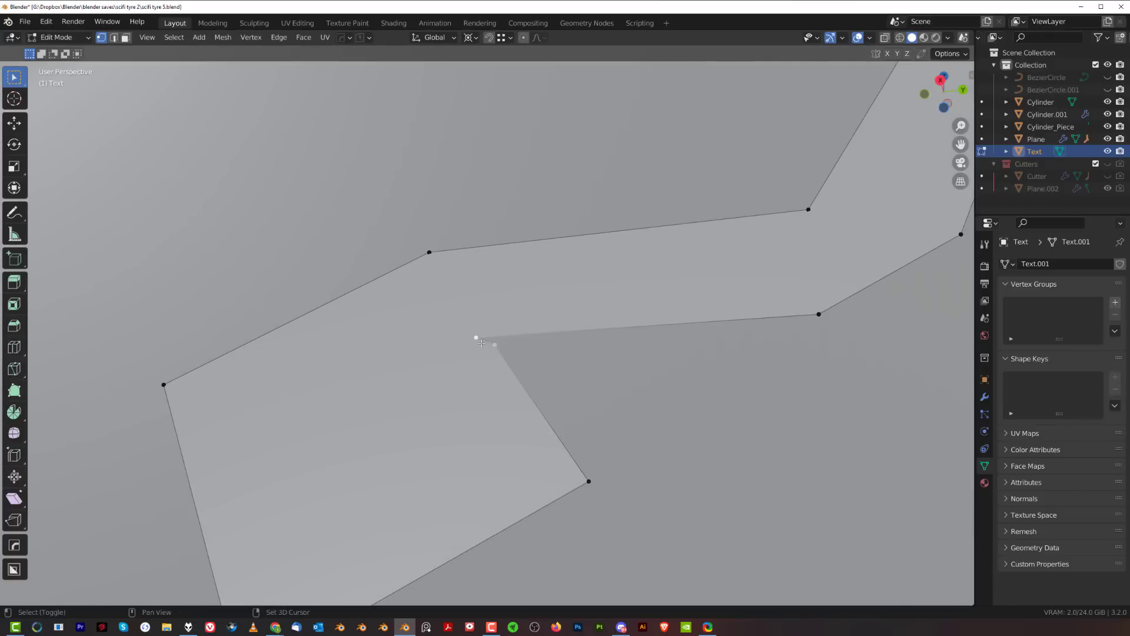
key("1")
- Merge the three close vertices at the M's other inner leg corner into the last one and save the file
middle_click_drag(883, 175, 645, 251, "shift")
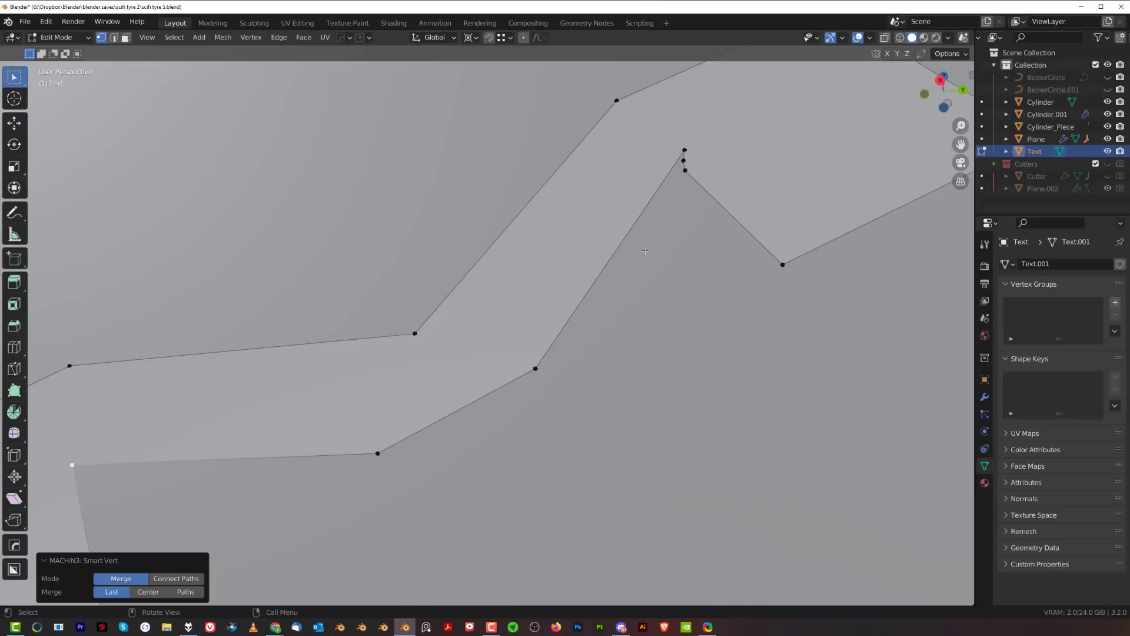
left_click(686, 172)
left_click(685, 151, "ctrl")
key("1")
scroll(677, 177, "down", 3)
middle_click_drag(657, 278, 264, 458, "shift")
scroll(264, 458, "down", 6)
key("ctrl+s")
- Merge the two close vertices at the V's inner corner into the last one with Smart Vert and return to Object Mode
middle_click_drag(794, 237, 455, 391, "shift")
scroll(454, 390, "up", 3)
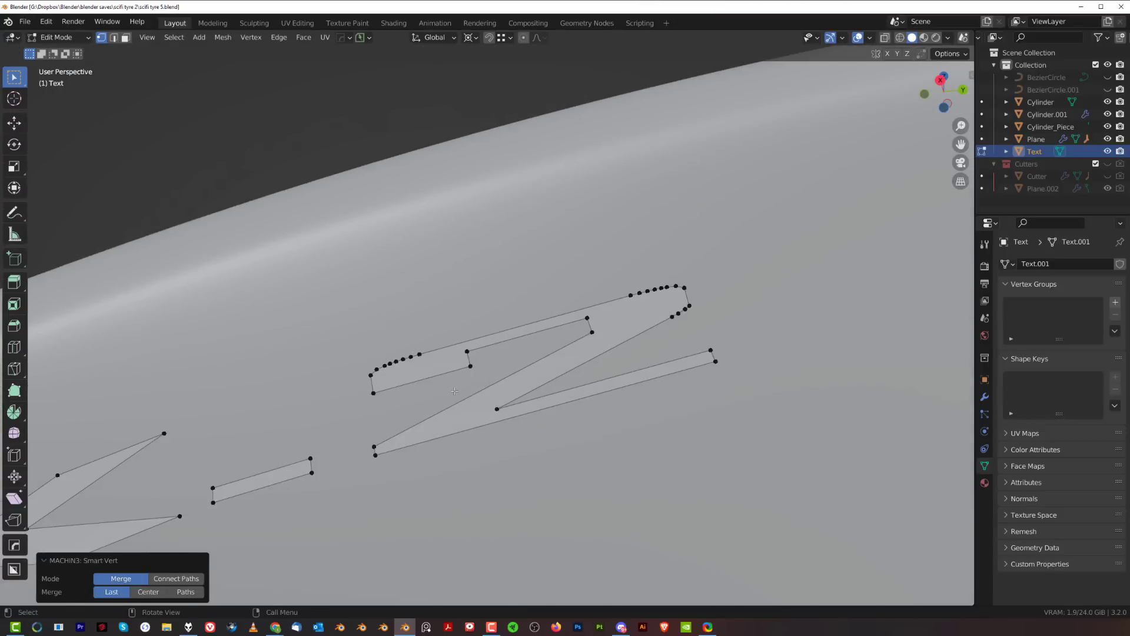
scroll(454, 391, "down", 6)
middle_click_drag(177, 500, 807, 106, "shift")
scroll(648, 259, "up", 4)
middle_click_drag(514, 433, 623, 258, "shift")
scroll(623, 257, "up", 4)
scroll(719, 365, "up", 5)
middle_click_drag(719, 365, 396, 418, "shift")
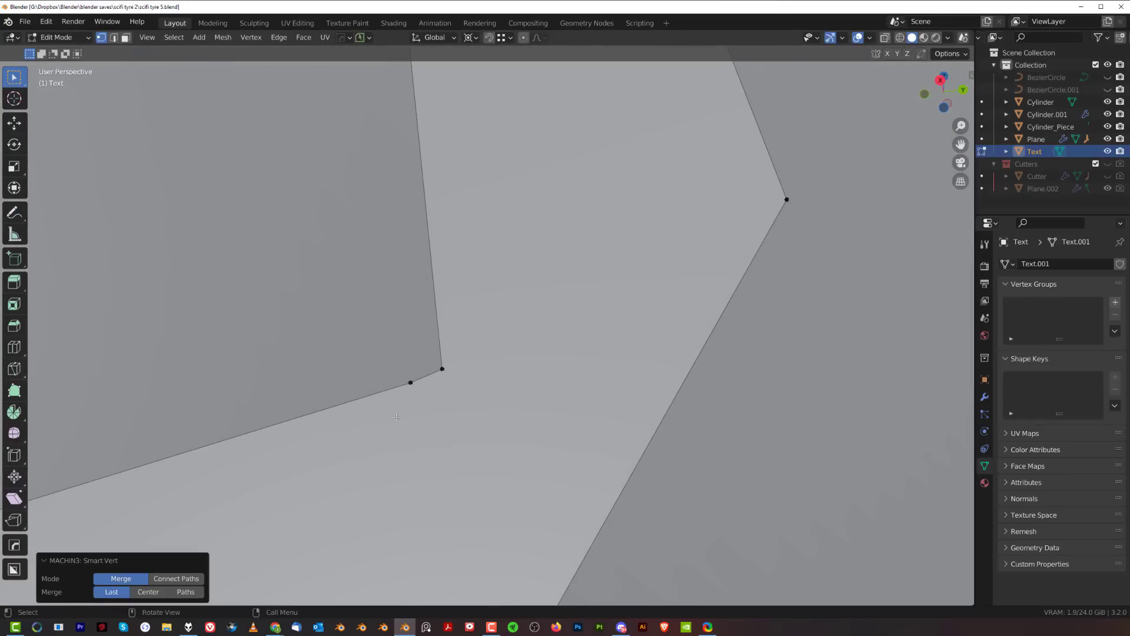
left_click(410, 382)
left_click(442, 369, "shift")
key("1")
scroll(535, 357, "down", 6)
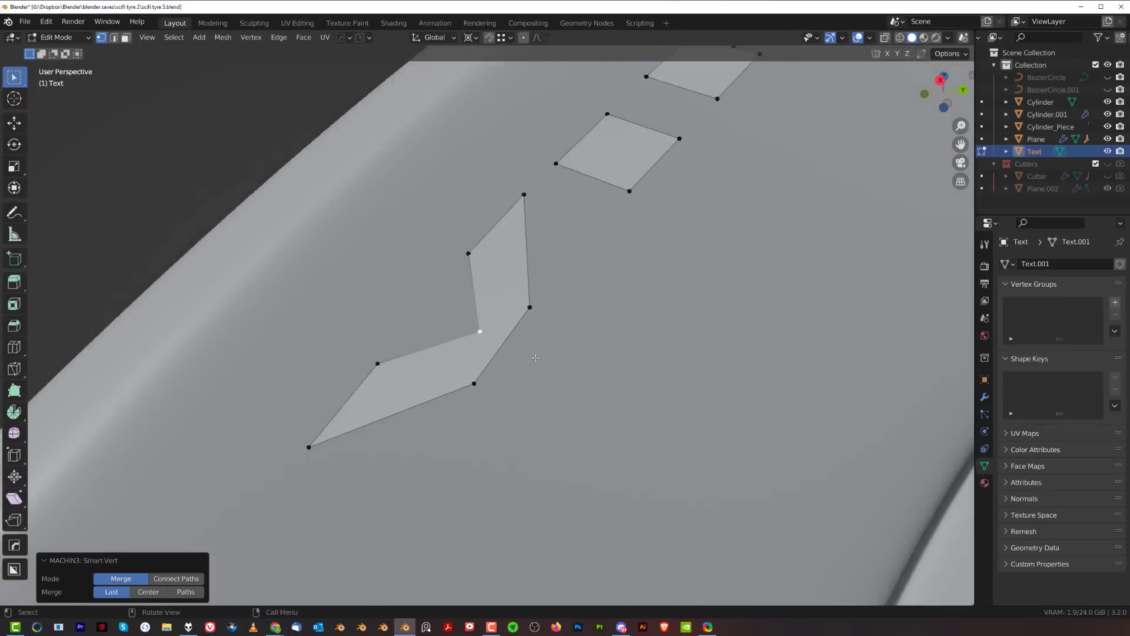
scroll(535, 358, "down", 3)
middle_click_drag(683, 191, 440, 376, "shift")
key("Tab")
- Try a Solidify modifier with a thickness of -0.01 on the lettering
scroll(494, 237, "down", 3)
scroll(507, 259, "up", 3)
key("q")
mouse_move(516, 273)
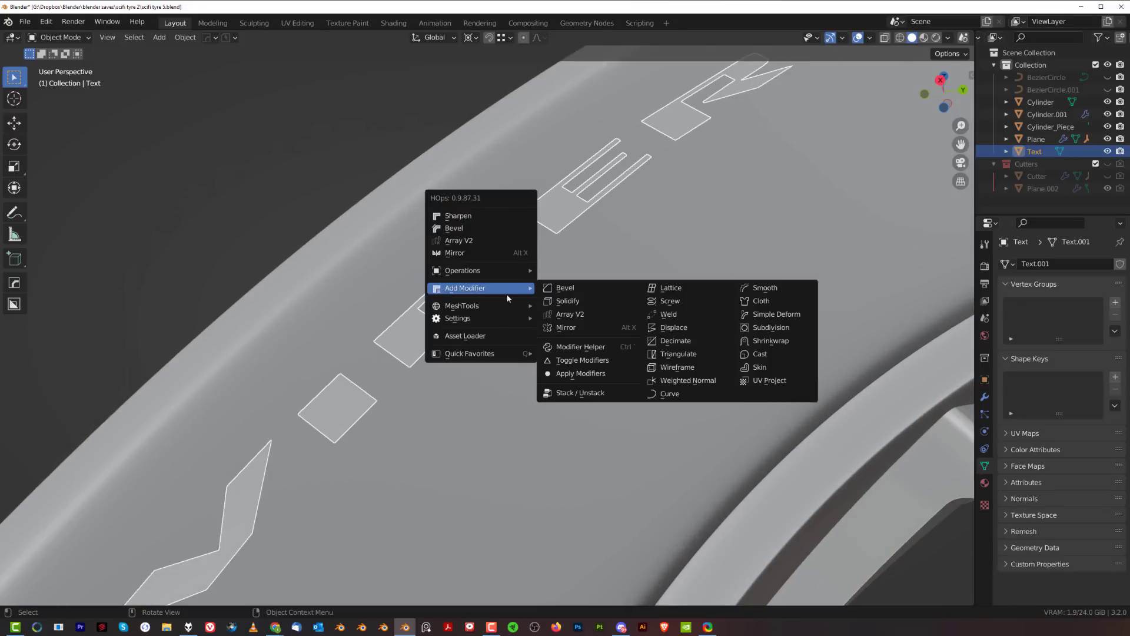
left_click(561, 301)
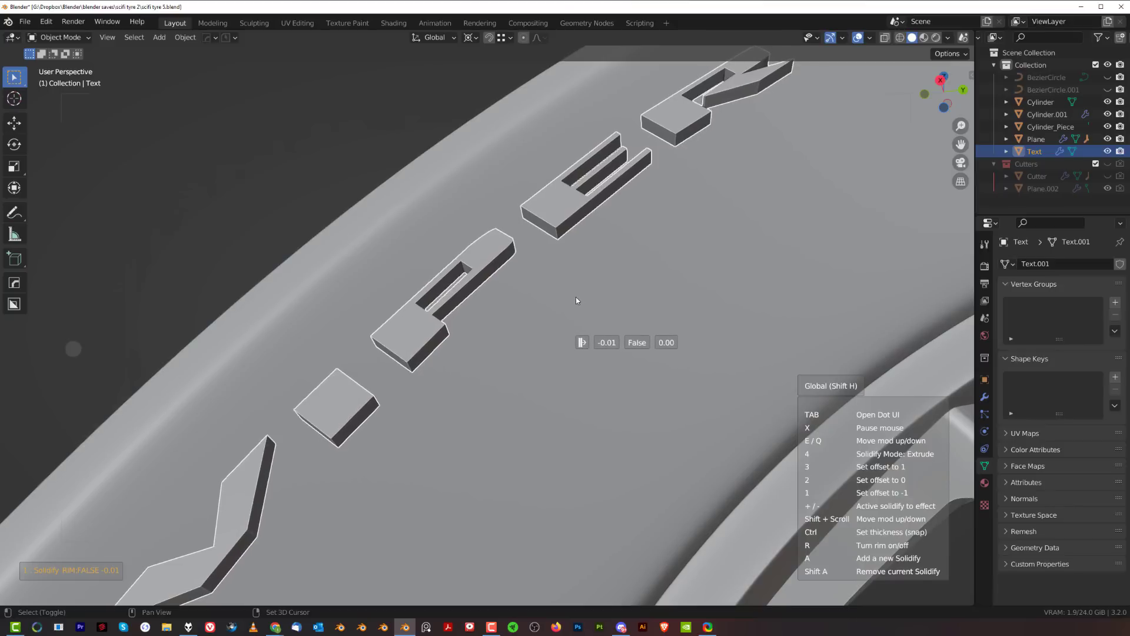
left_click(580, 300)
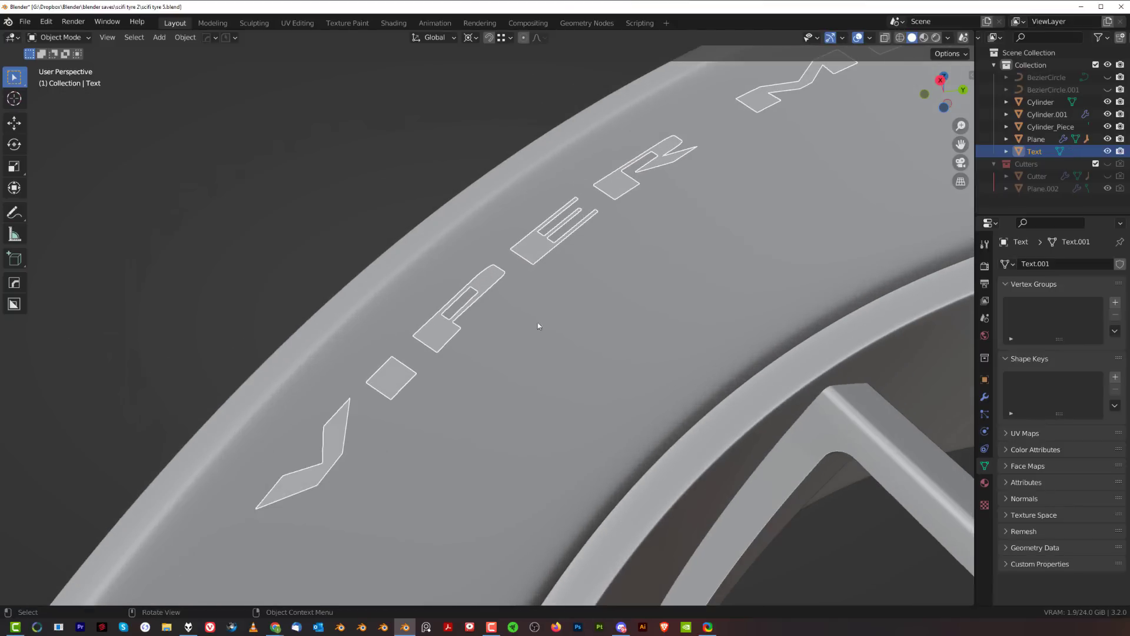
- Shrinkwrap the lettering onto the tyre and convert the selected objects to mesh
left_click(604, 295, "shift")
key("q")
mouse_move(602, 293)
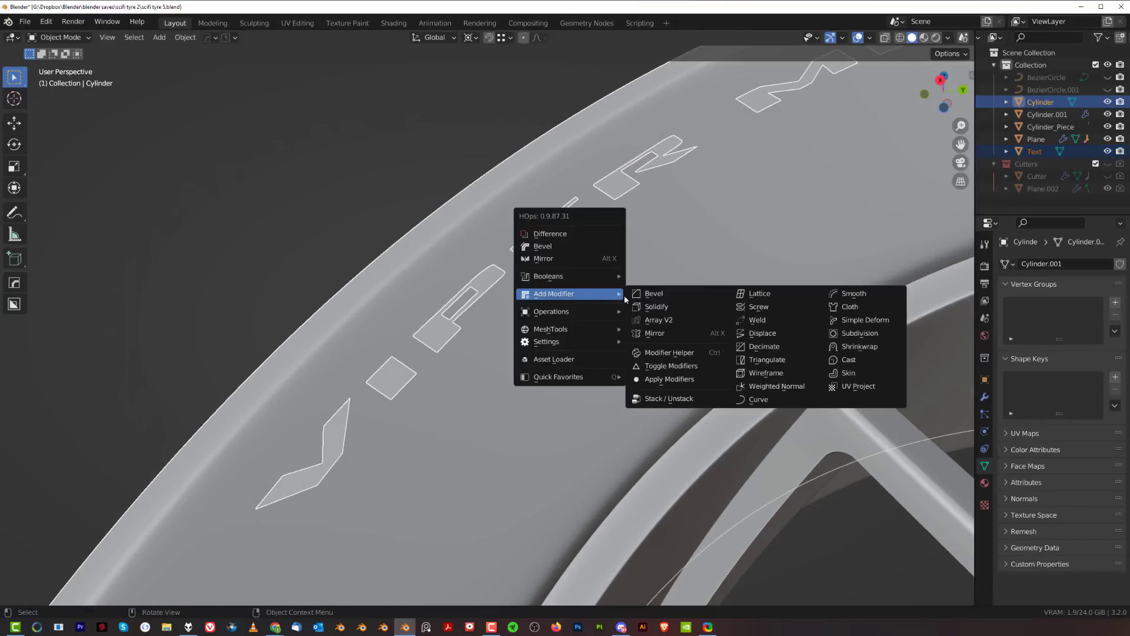
left_click(860, 346)
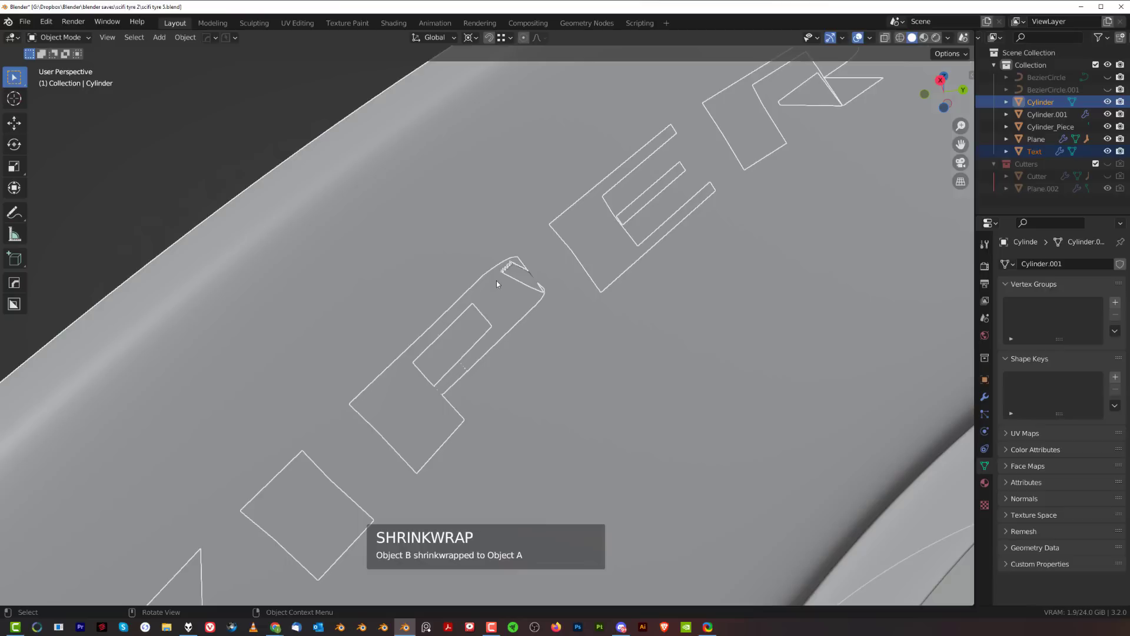
right_click(500, 314)
left_click(505, 422)
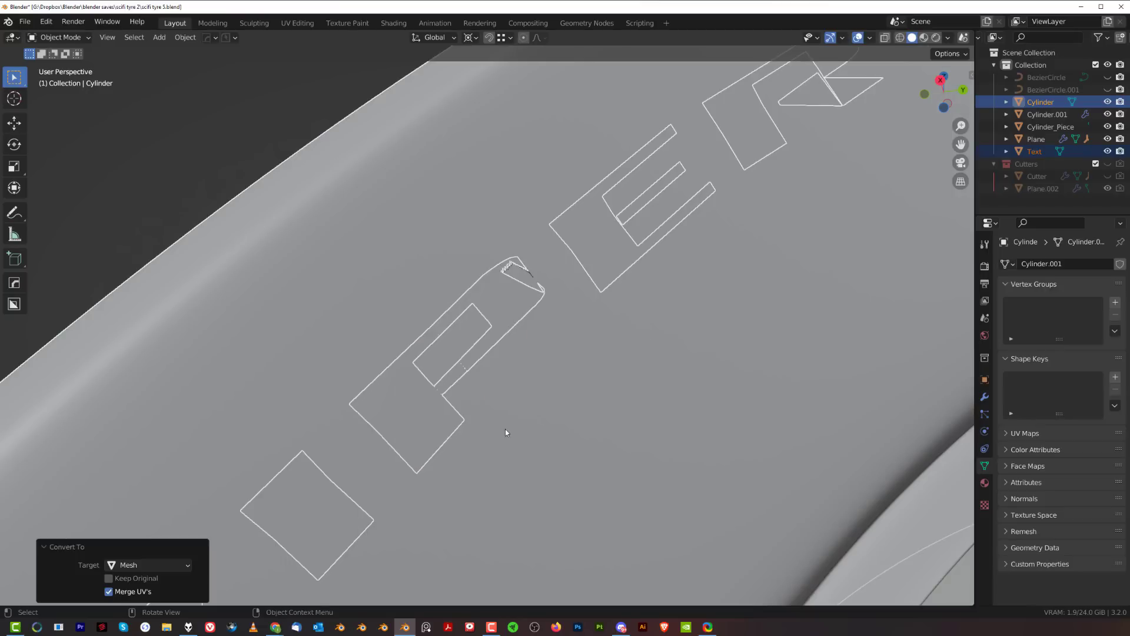
- Add a Solidify modifier to the lettering alone with a thickness of -0.01
left_click(505, 306)
key("q")
mouse_move(510, 309)
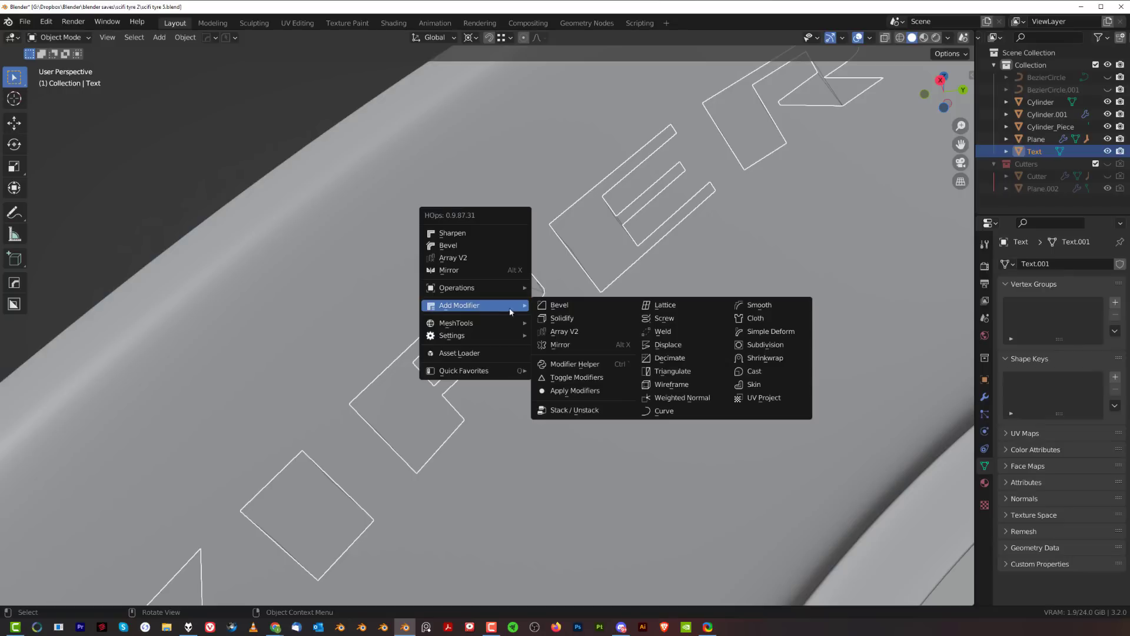
left_click(554, 318)
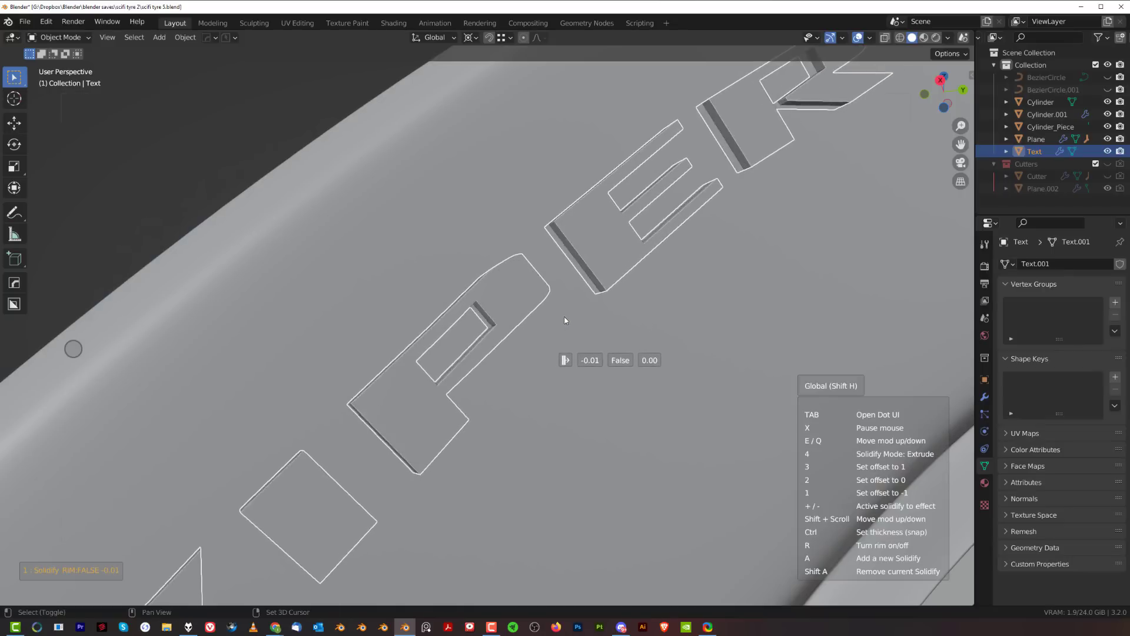
left_click(552, 335)
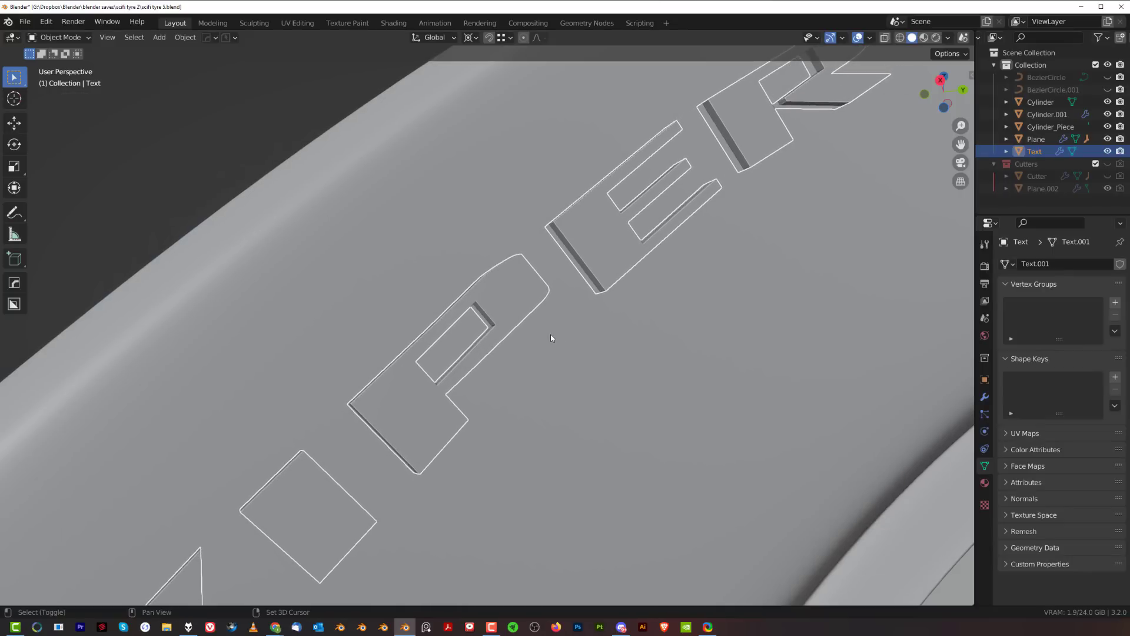
- Reduce the lettering's Solidify thickness to a very shallow -0.00 and apply it with Visual Geometry to Mesh
scroll(568, 346, "down", 5)
middle_click_drag(596, 365, 585, 275)
scroll(584, 276, "up", 4)
key("ctrl+a")
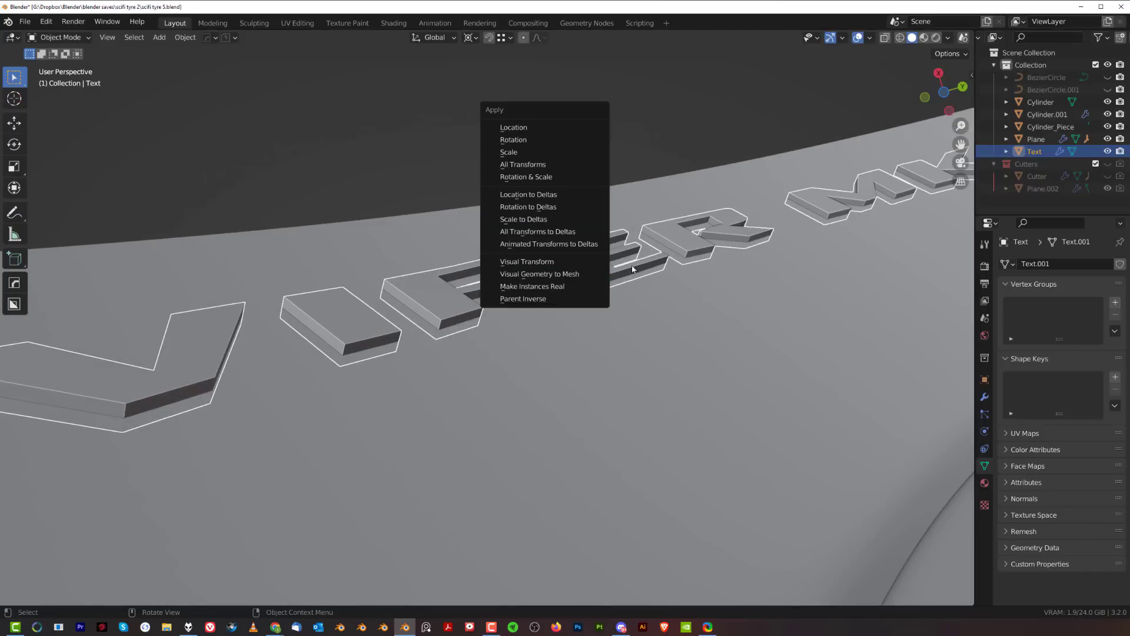
key("Escape")
key("q")
mouse_move(487, 297)
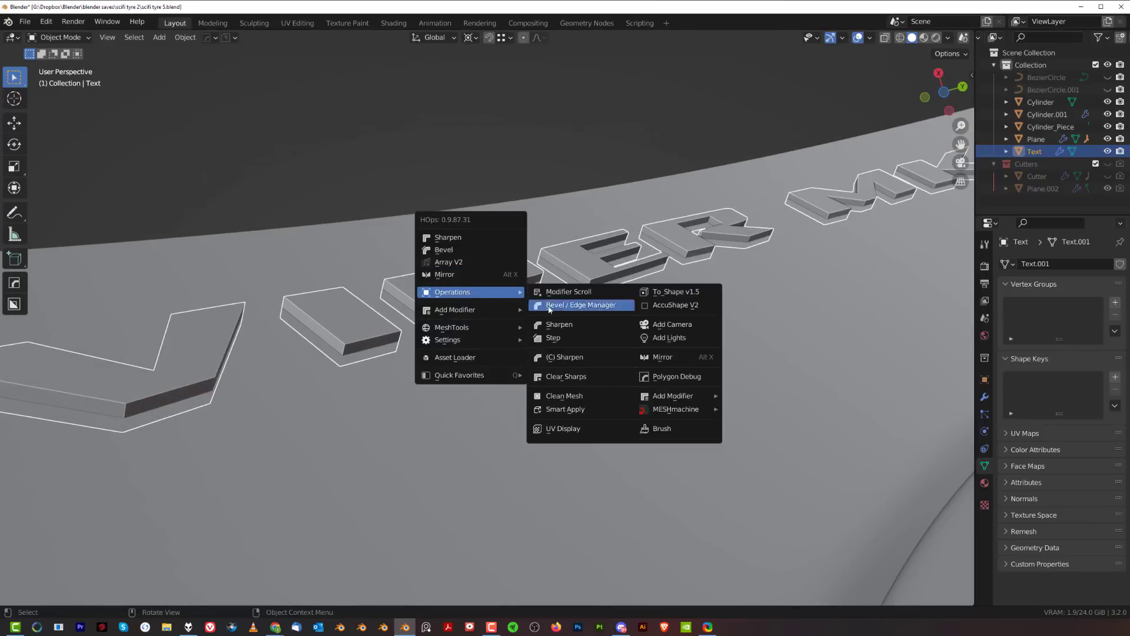
left_click(577, 321)
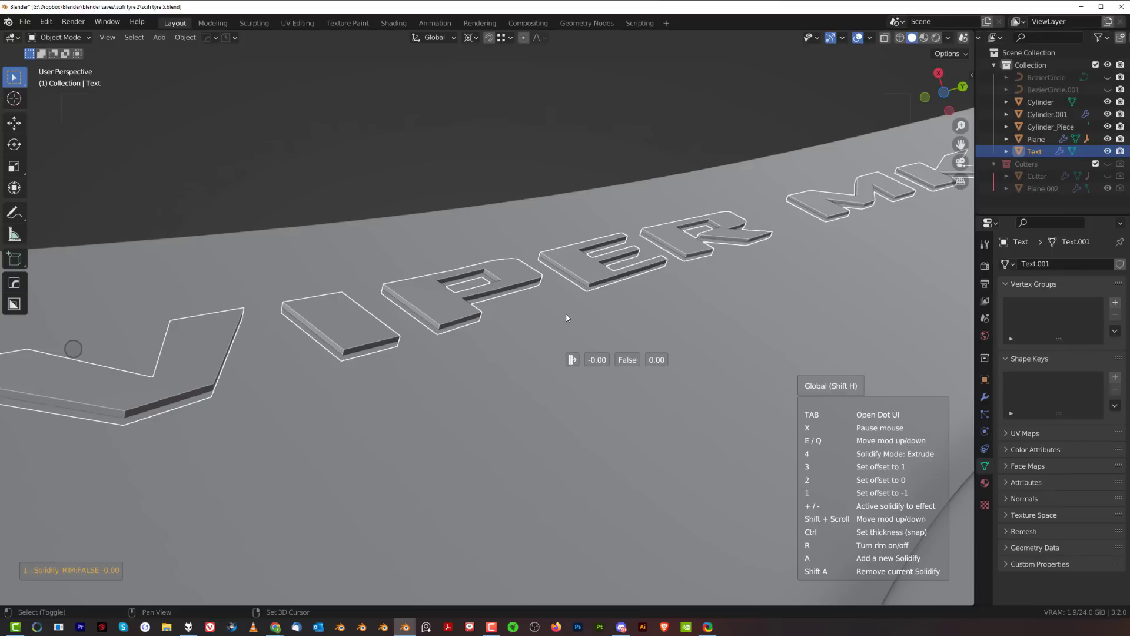
left_click(567, 318)
key("ctrl+a")
left_click(565, 284)
- Cut the lettering into the tyre with a Difference boolean
left_click(593, 324, "shift")
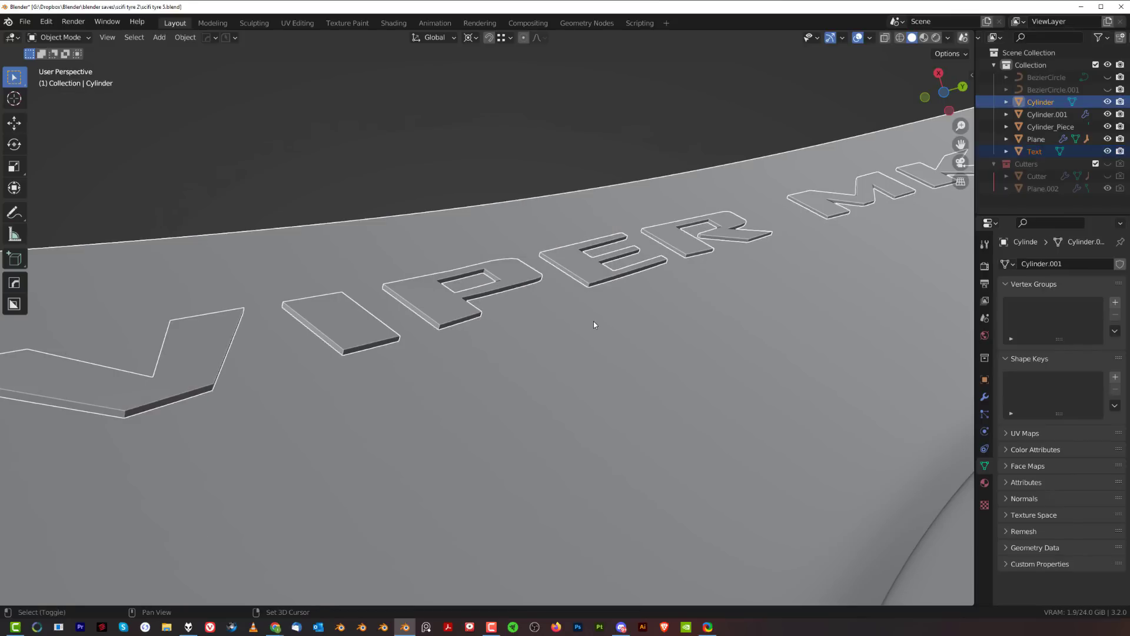
key("q")
left_click(578, 264)
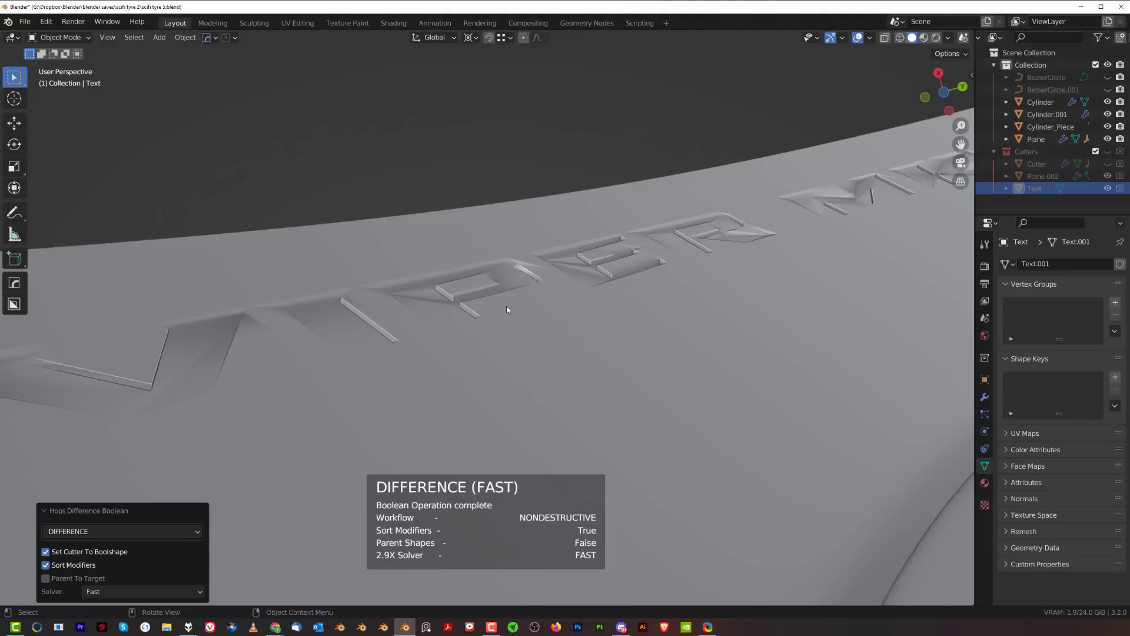
- Apply the tyre's boolean with Csharp at 30° sharpness and a 60° auto smooth angle
middle_click_drag(507, 309, 578, 309, "shift")
left_click(569, 315)
scroll(566, 316, "up", 2)
key("q")
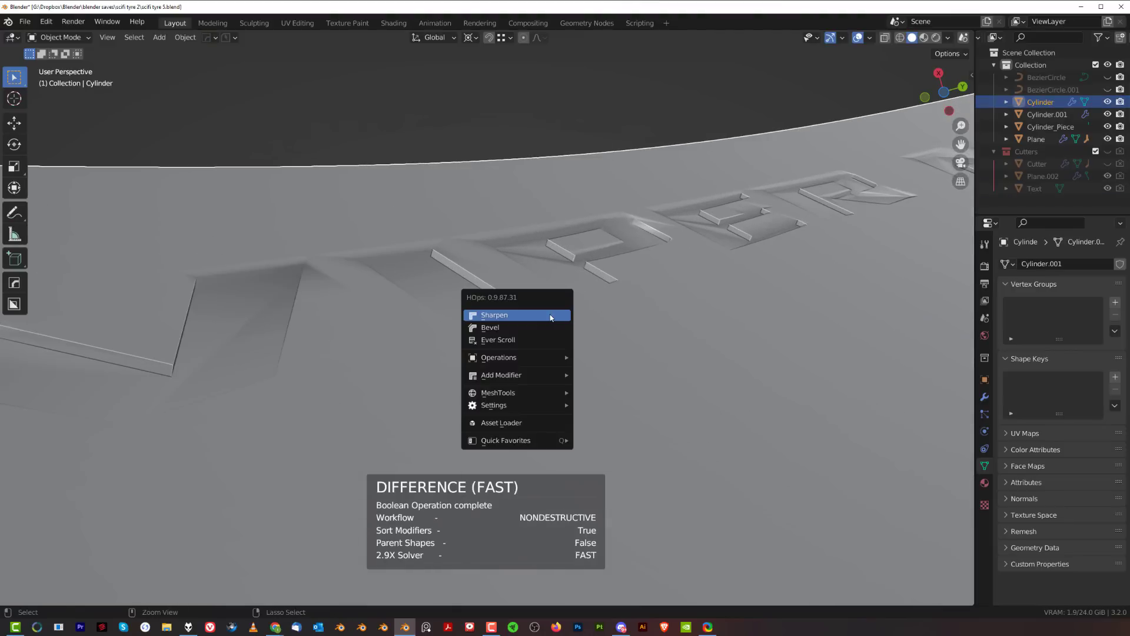
left_click(551, 317, "ctrl")
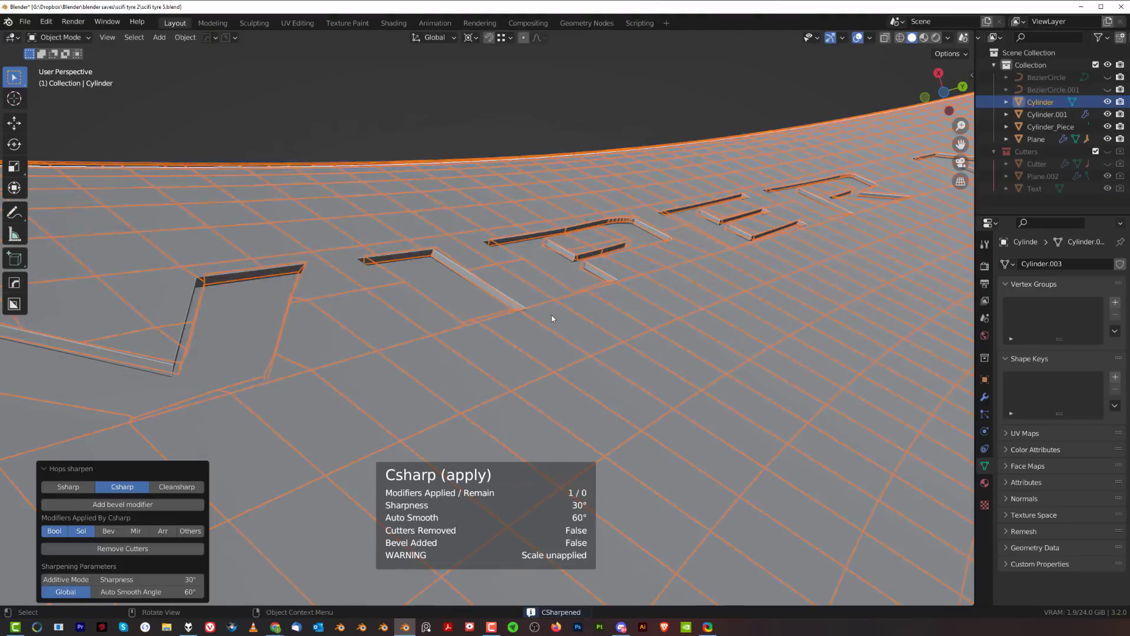
- Examine the engraved lettering on the tyre sidewall from the right view and from angled views, near and far
scroll(560, 332, "down", 12)
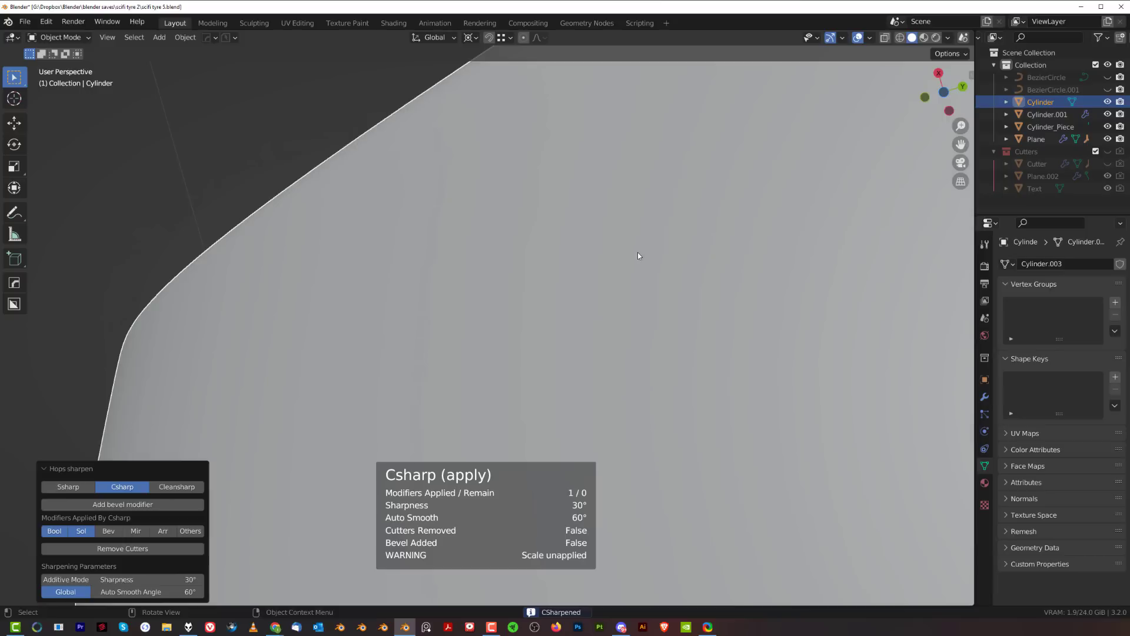
middle_click_drag(637, 256, 599, 323)
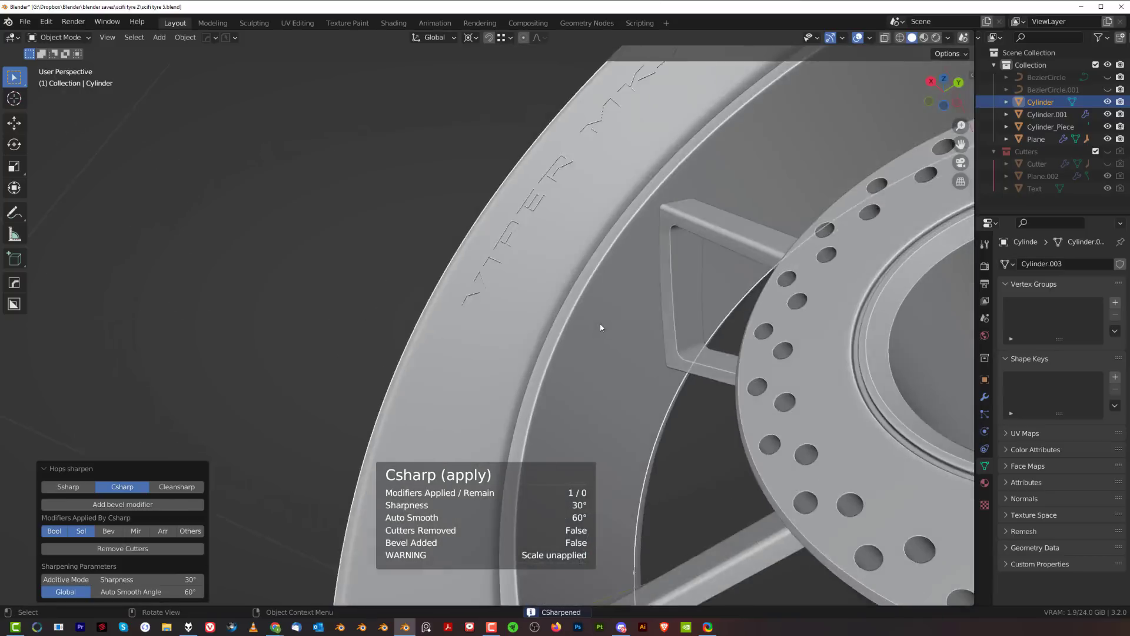
scroll(612, 318, "down", 3)
key("grave")
left_click(822, 281)
middle_click_drag(693, 200, 563, 290, "shift")
key("KP_5")
key("KP_5")
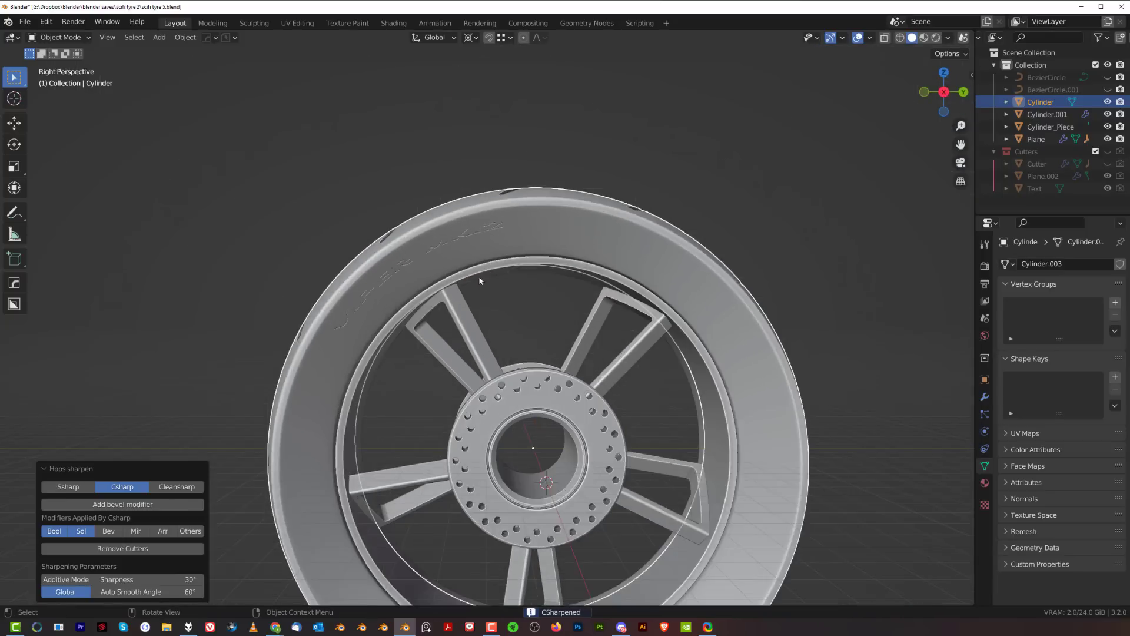
key("KP_5")
scroll(481, 282, "up", 7)
middle_click_drag(433, 227, 484, 239, "shift")
middle_click_drag(484, 239, 527, 282)
key("KP_5")
scroll(532, 328, "down", 8)
scroll(498, 305, "down", 1)
middle_click_drag(534, 356, 459, 300, "shift")
- Save the project as the next version, "scifi tyre 6", with PowerSave from the Layout workspace
left_click(213, 23)
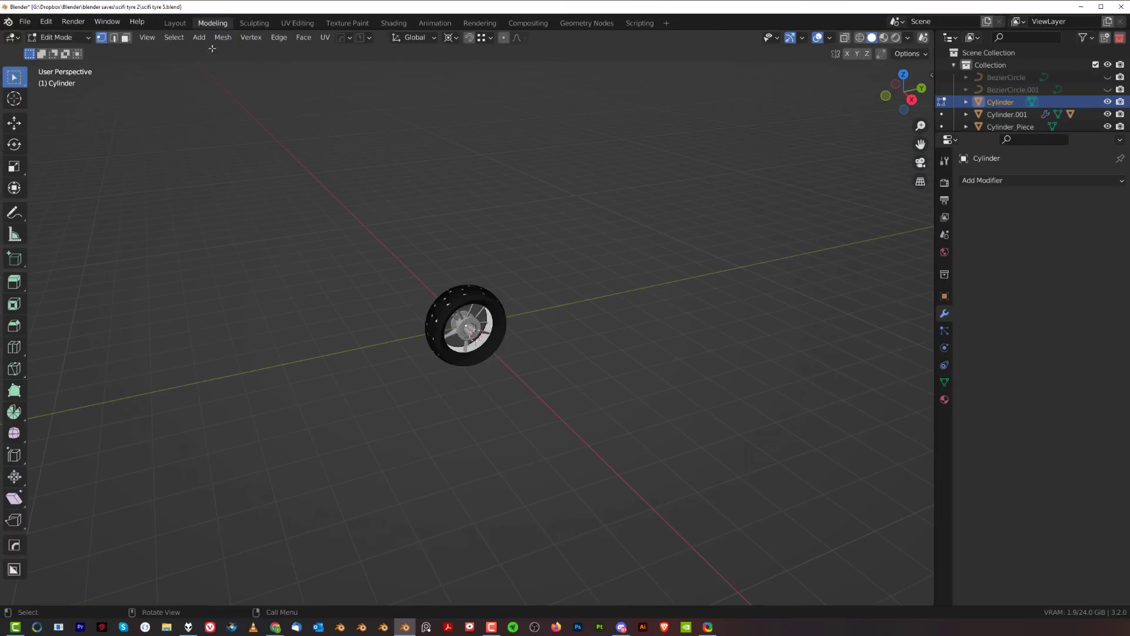
left_click(175, 23)
left_click(233, 38)
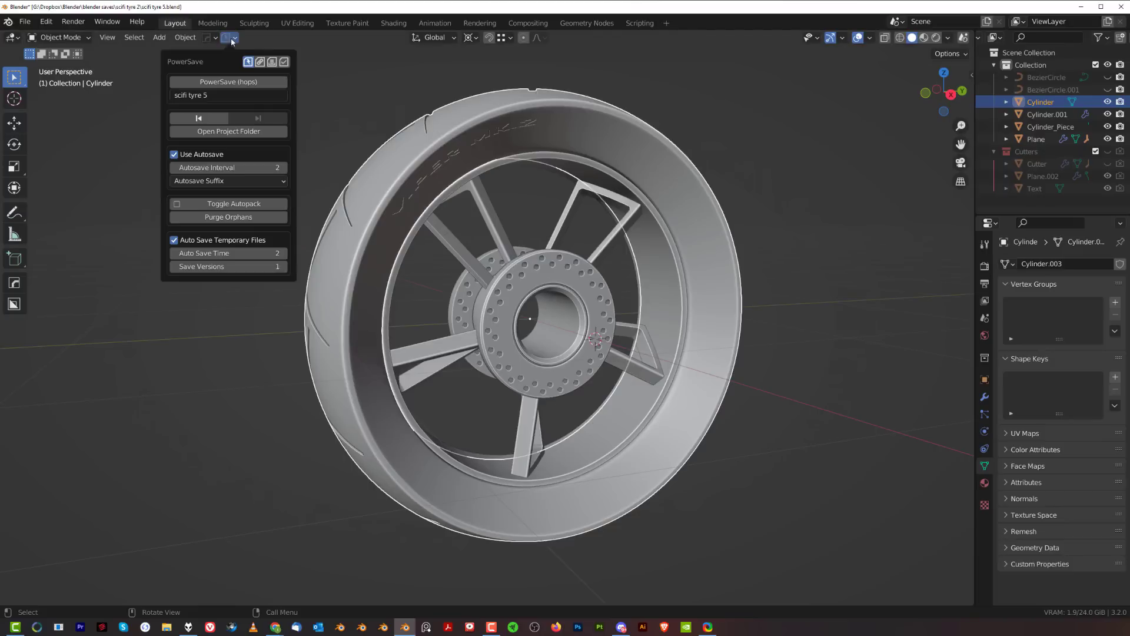
left_click(228, 82)
middle_click_drag(548, 288, 574, 292)
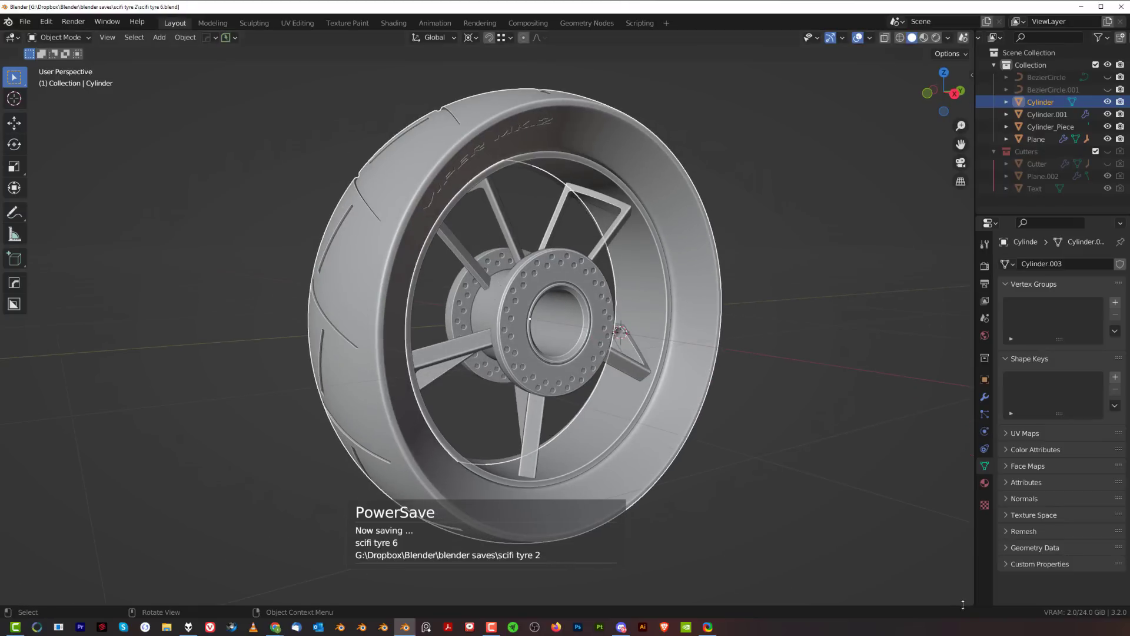
- Split the viewport into an upper and a lower view and set the upper one to rendered shading
left_click_drag(969, 601, 969, 405)
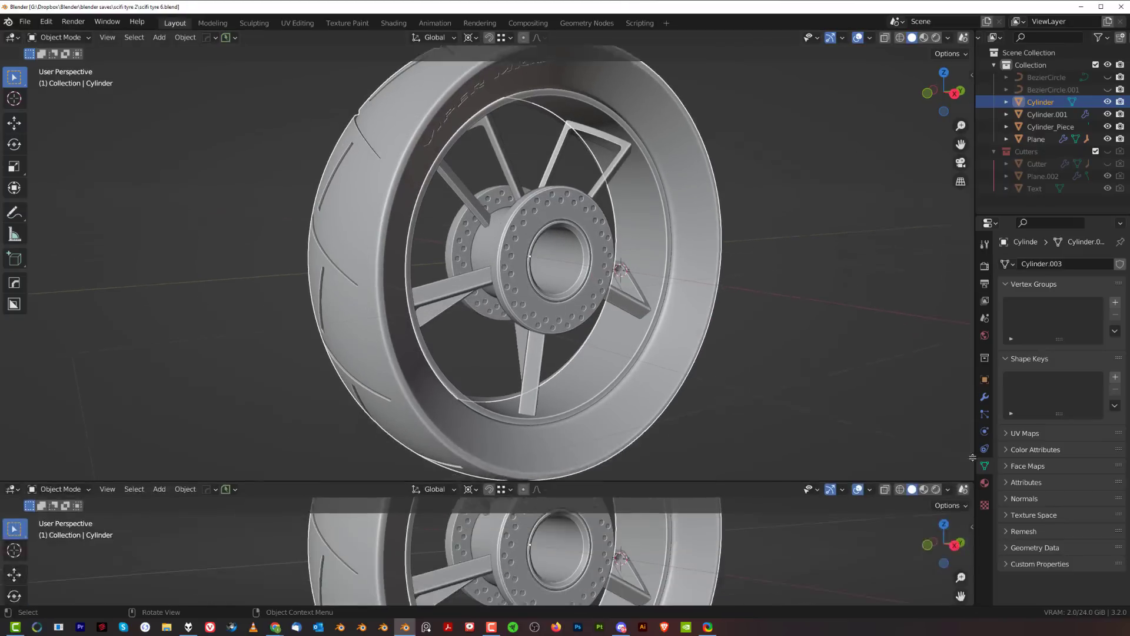
scroll(665, 237, "up", 5)
scroll(548, 241, "down", 4)
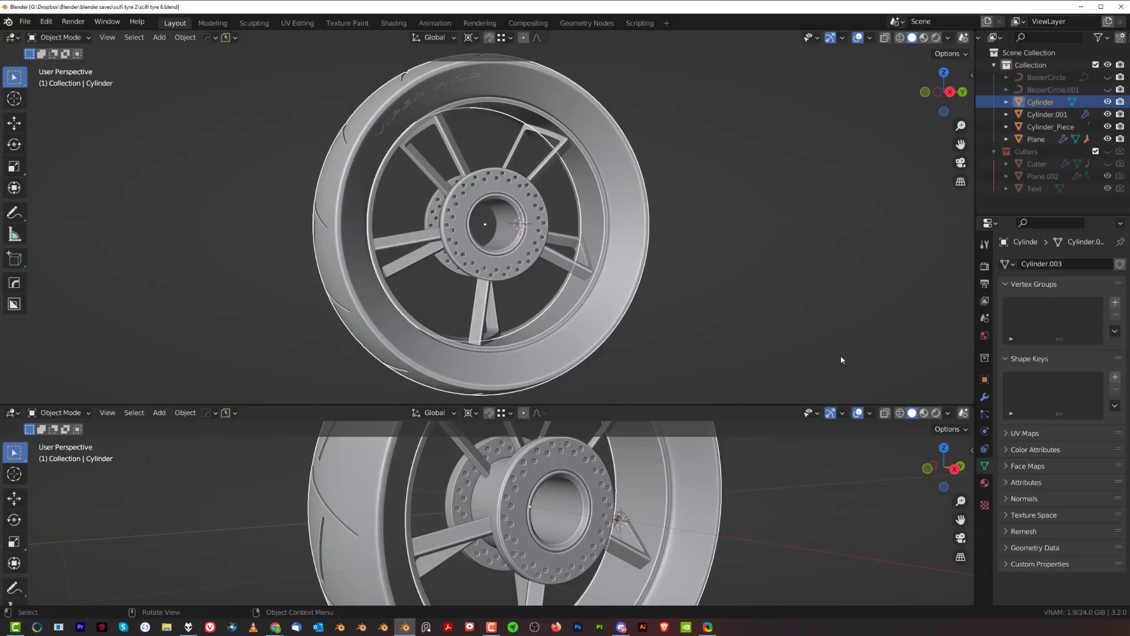
left_click(936, 37)
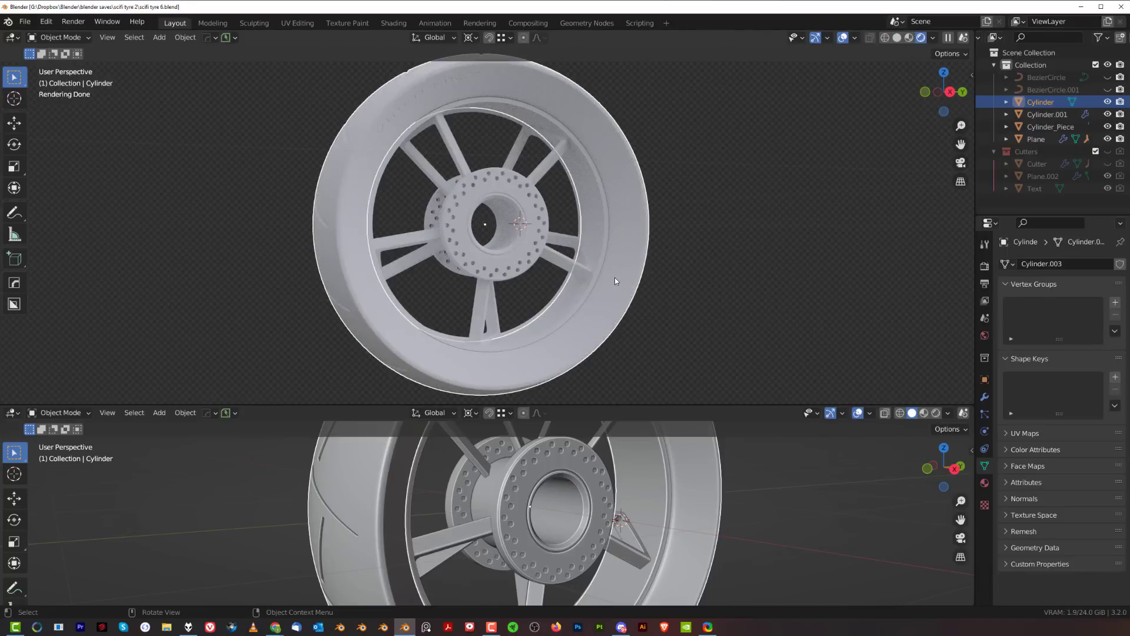
- Add a blank Principled material to the wheel's spokes
scroll(615, 278, "up", 6)
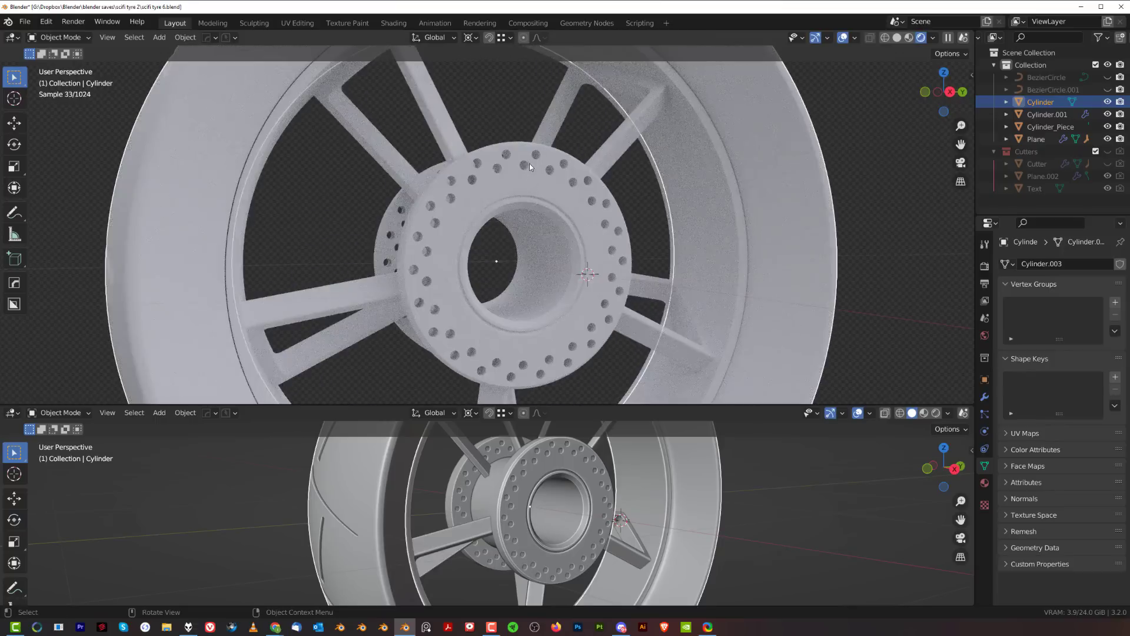
left_click(444, 202)
key("alt+m")
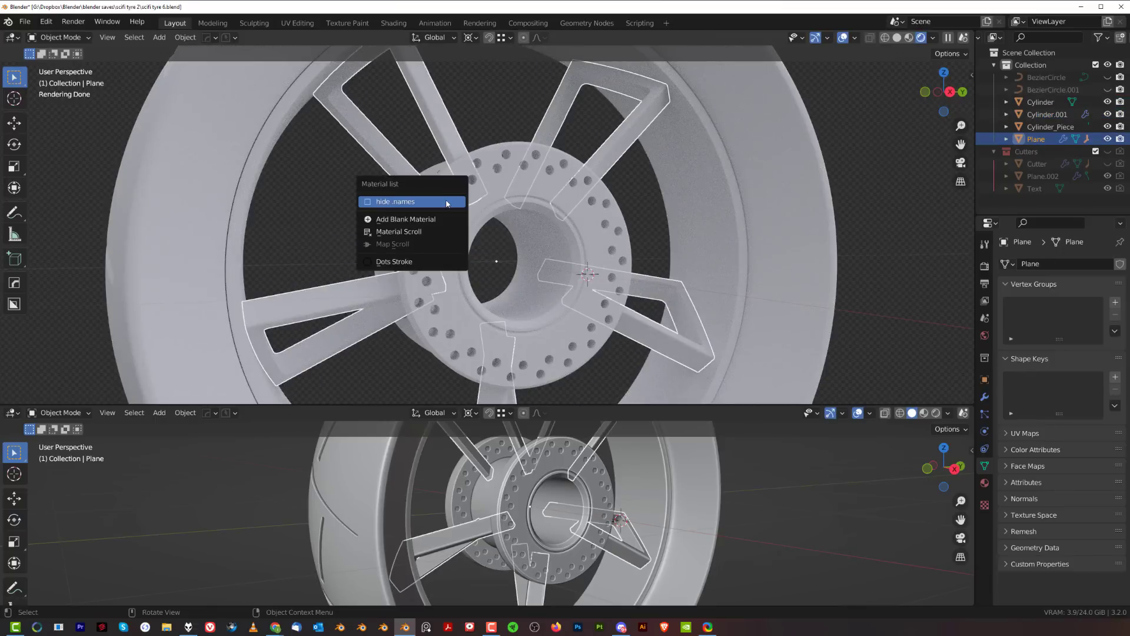
left_click(441, 219)
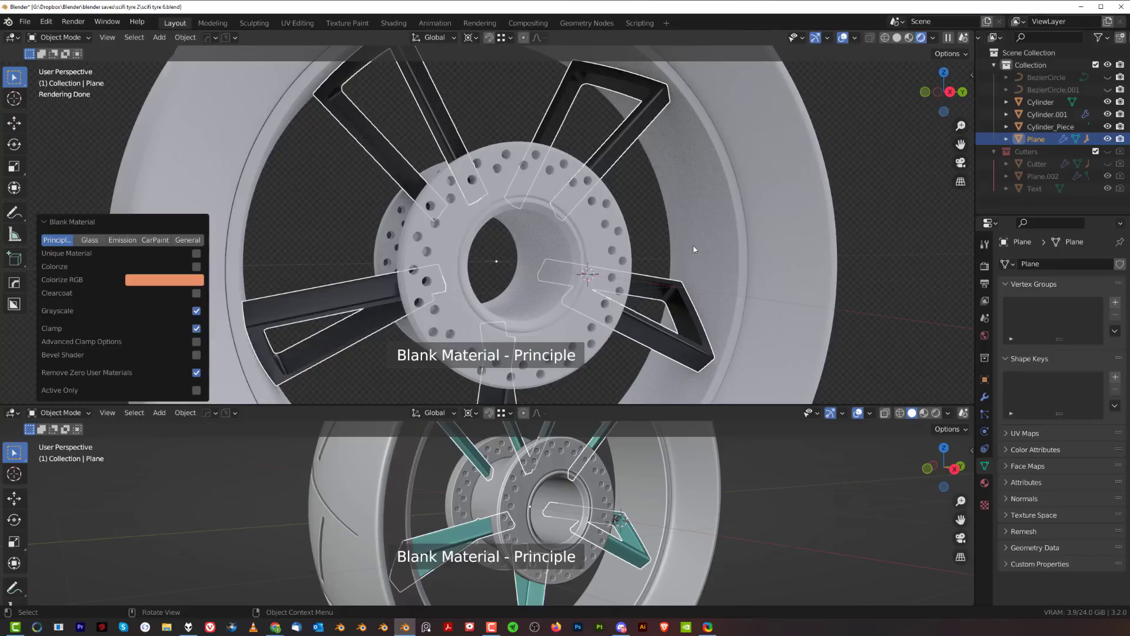
- Select the rim with the spokes as the active object and copy the spokes' material to it
middle_click_drag(688, 300, 731, 259)
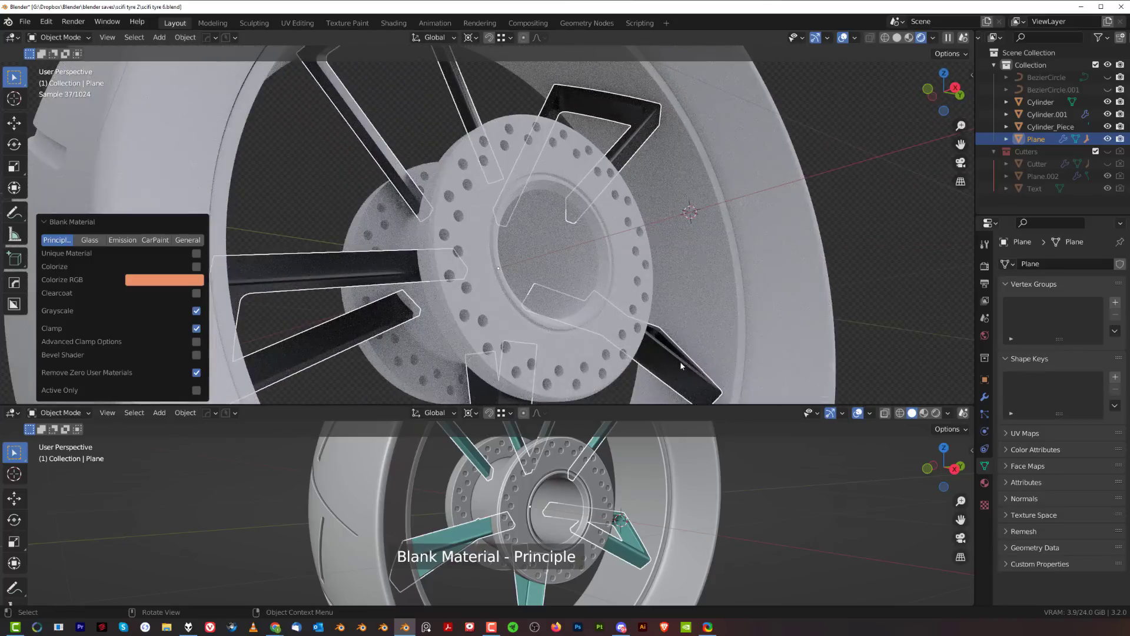
left_click(718, 306)
left_click(679, 366, "shift")
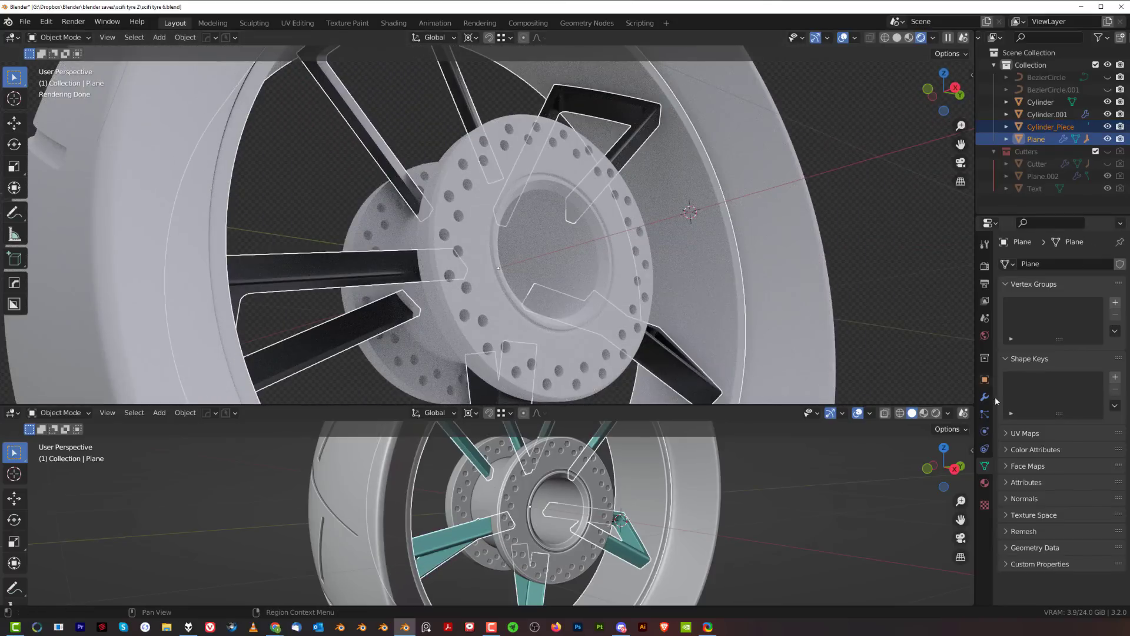
left_click(985, 483)
left_click(1119, 294)
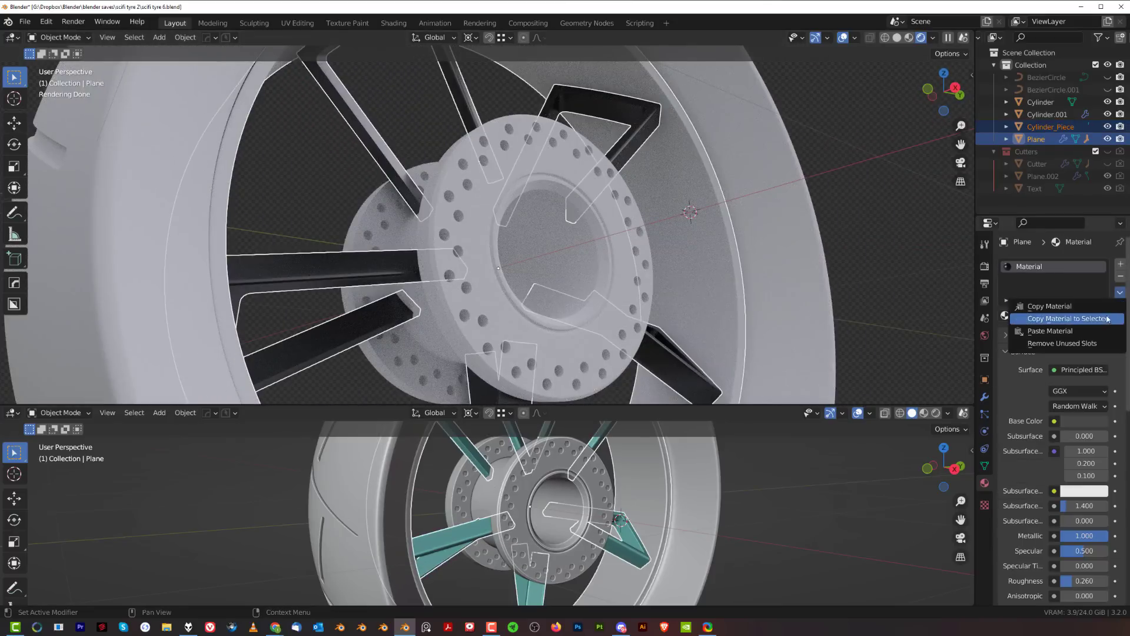
left_click(1108, 320)
- Lighten the base colour of the material shared by the spokes and rim slightly, keeping it a dark grey
scroll(675, 263, "down", 4)
scroll(656, 298, "up", 2)
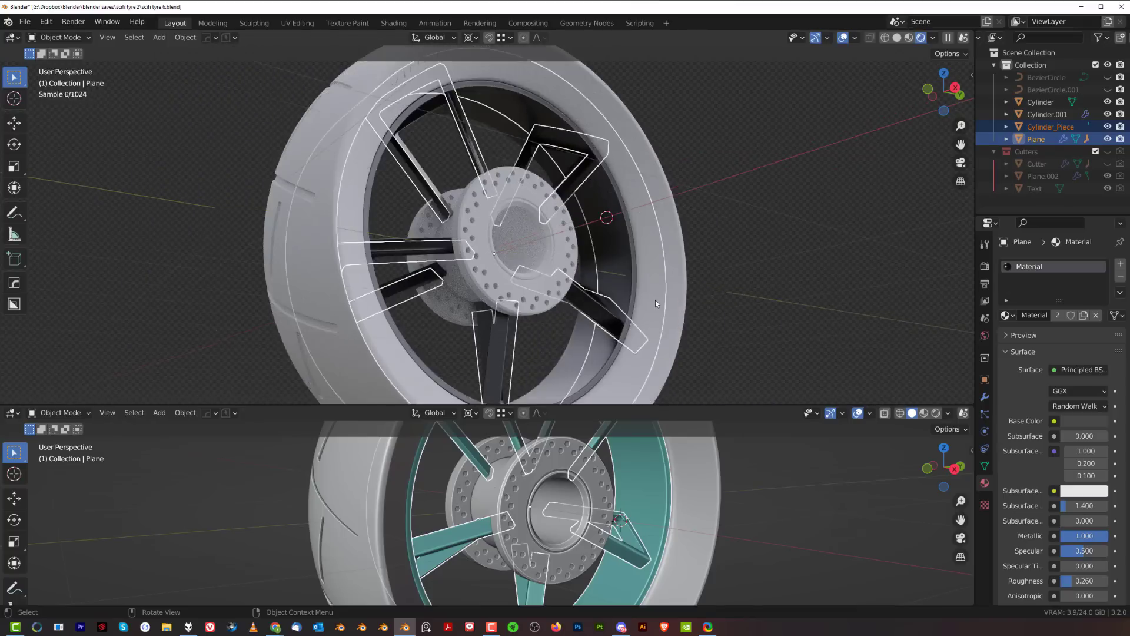
middle_click_drag(655, 300, 573, 233, "shift")
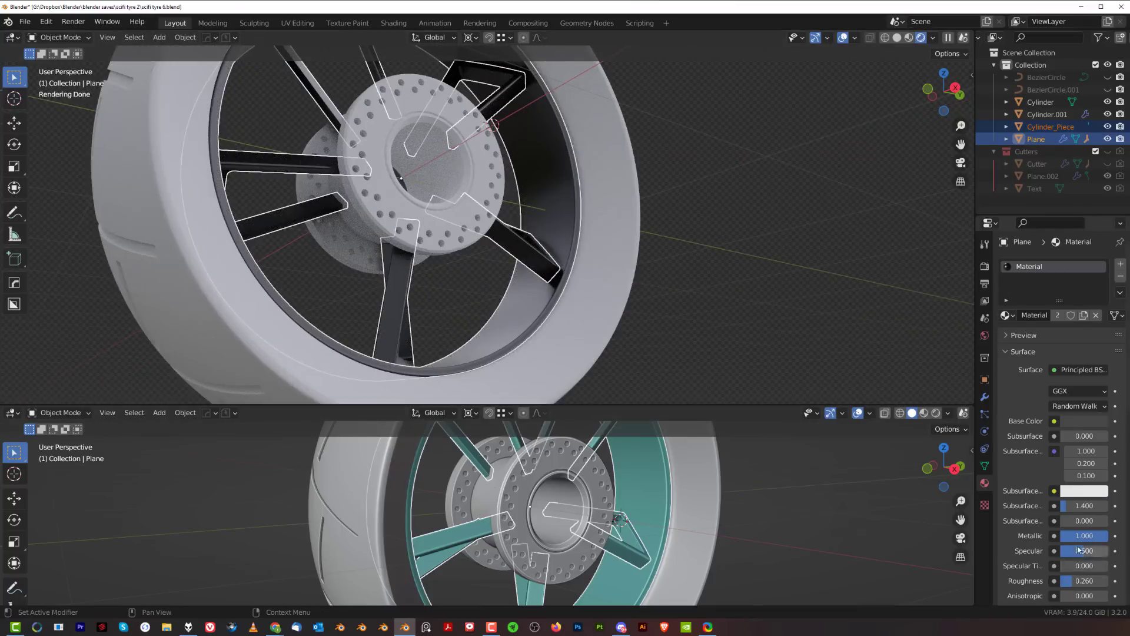
scroll(1079, 550, "down", 2)
scroll(1075, 547, "down", 2)
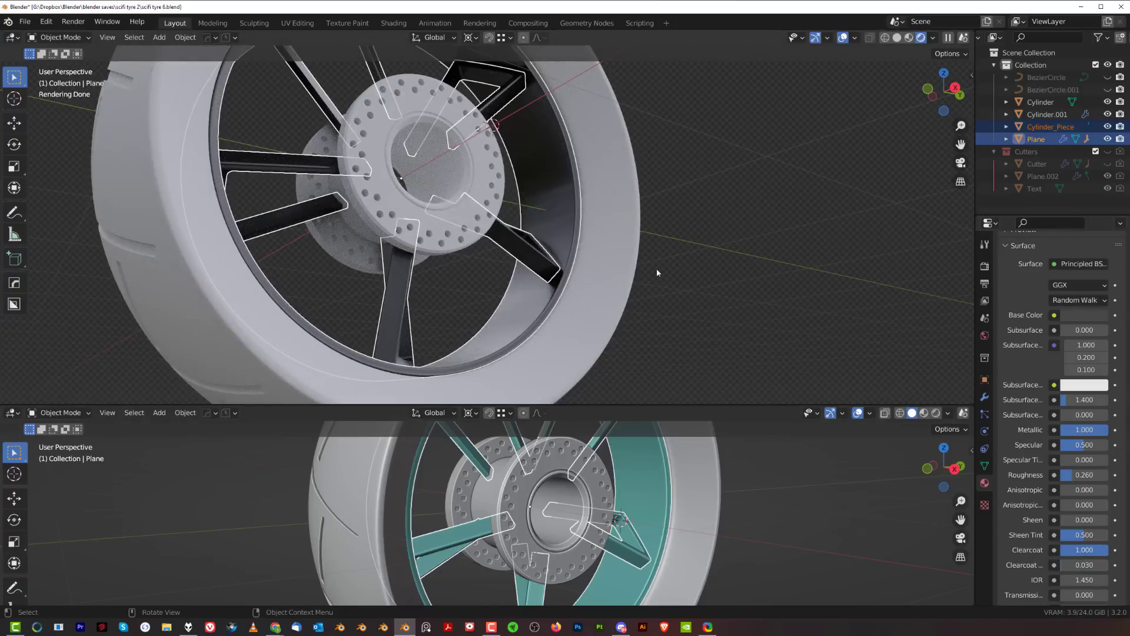
middle_click_drag(657, 273, 644, 249)
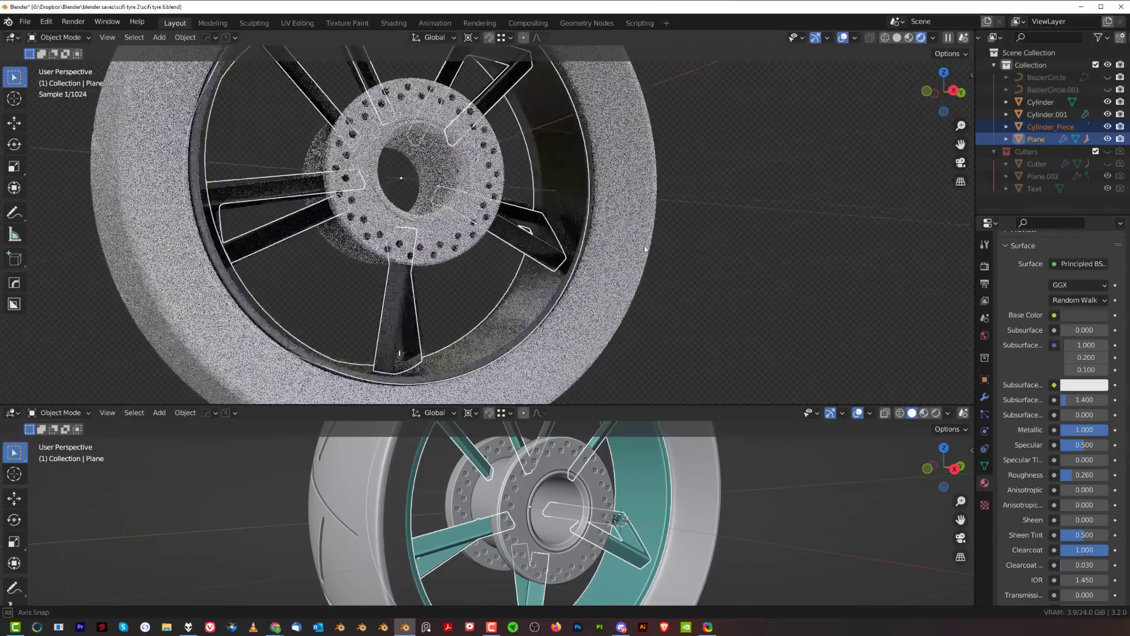
scroll(1128, 364, "up", 4)
left_click(1084, 423)
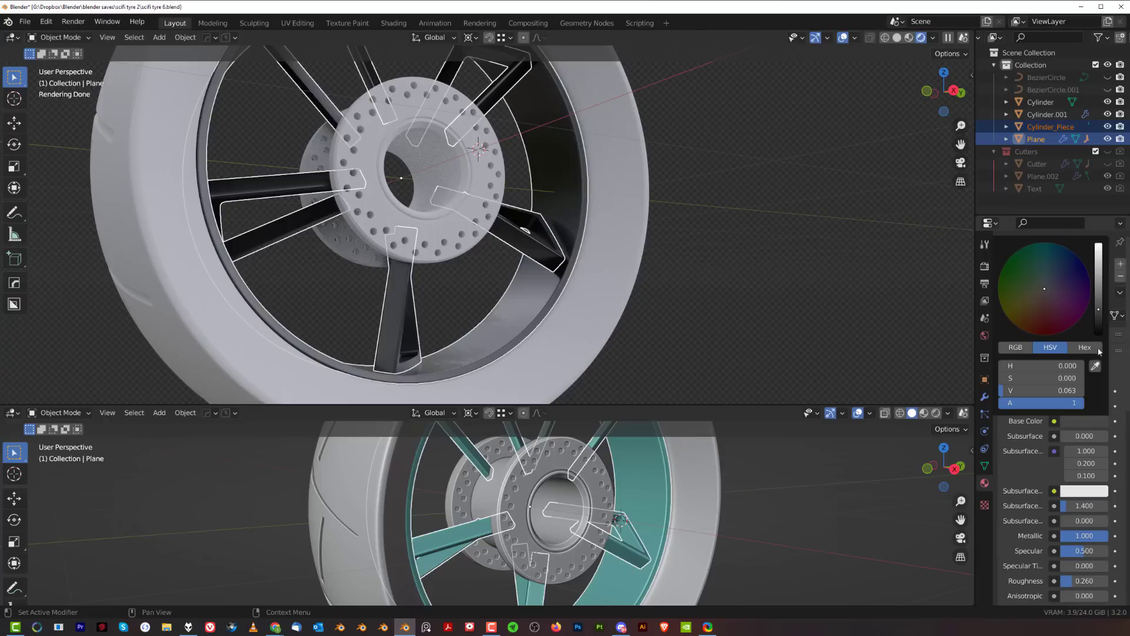
left_click_drag(1098, 311, 1098, 308)
- Copy the spokes' material to the drilled centre hub
middle_click_drag(771, 219, 653, 259)
left_click(558, 194)
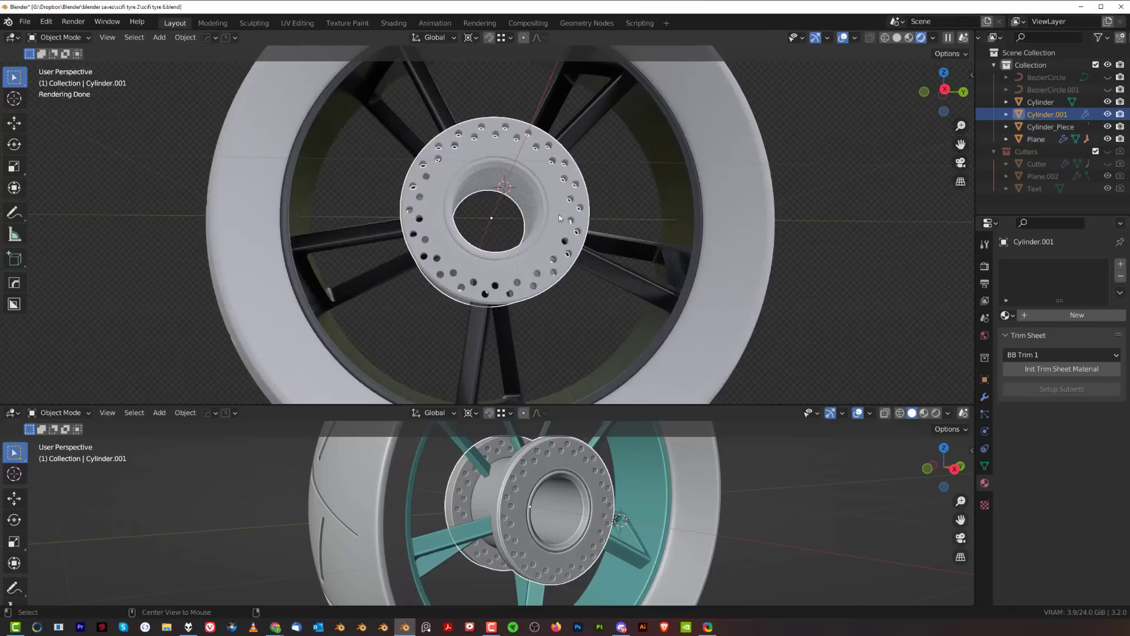
key("alt+m")
left_click(626, 266, "shift")
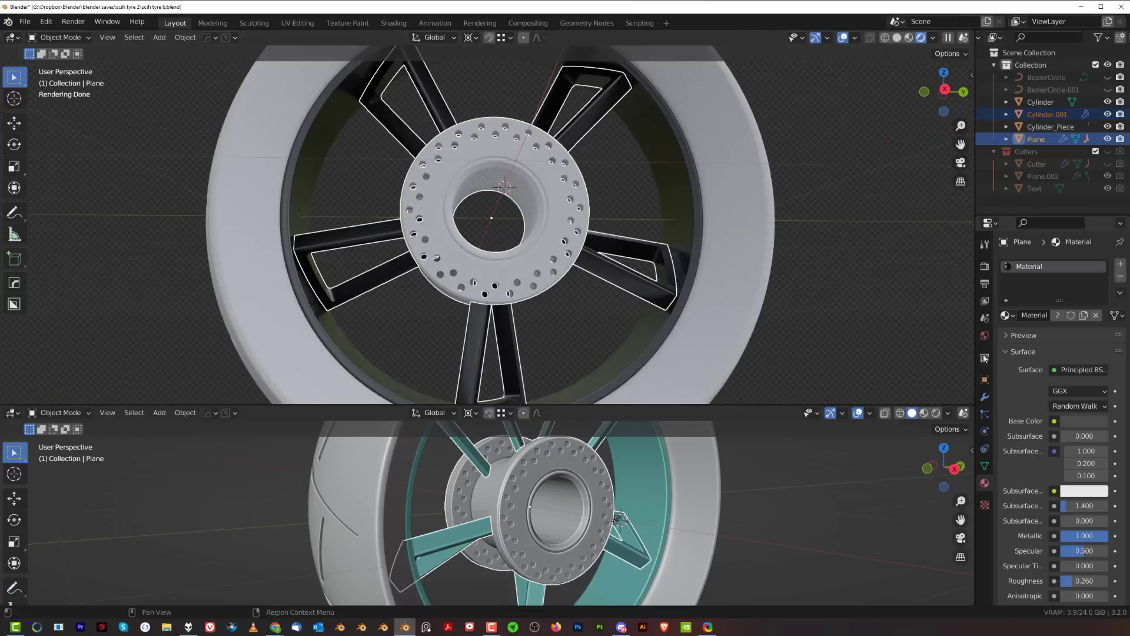
left_click(1121, 293)
left_click(1101, 320)
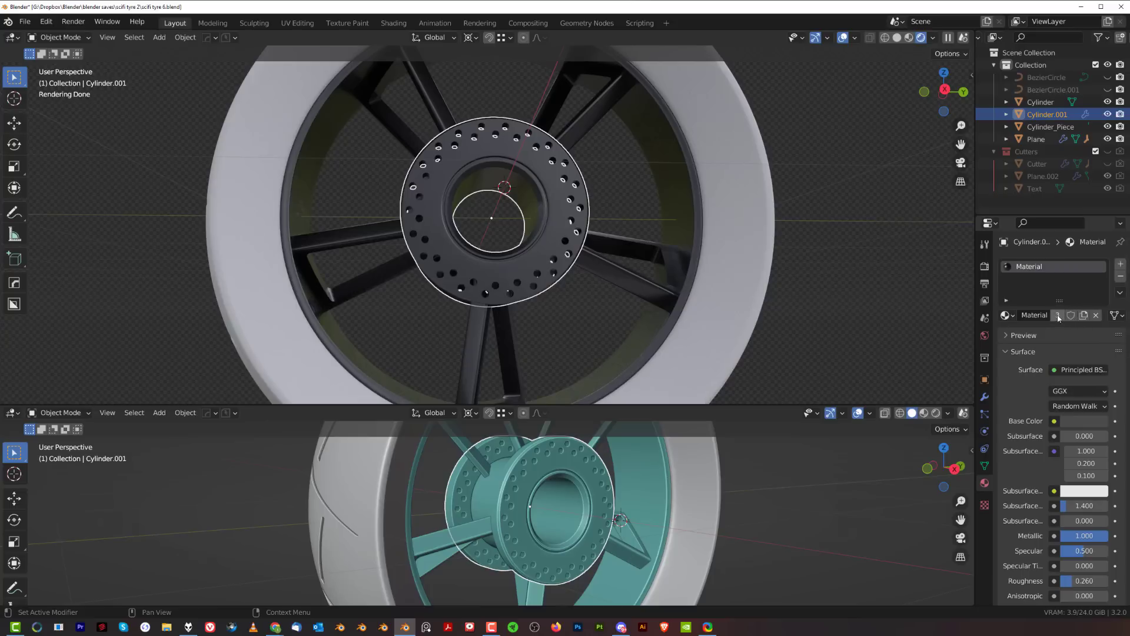
- Make the hub's material a single-user copy, lighten its base colour to a brighter grey, and deselect everything
left_click(1082, 421)
left_click(1100, 295)
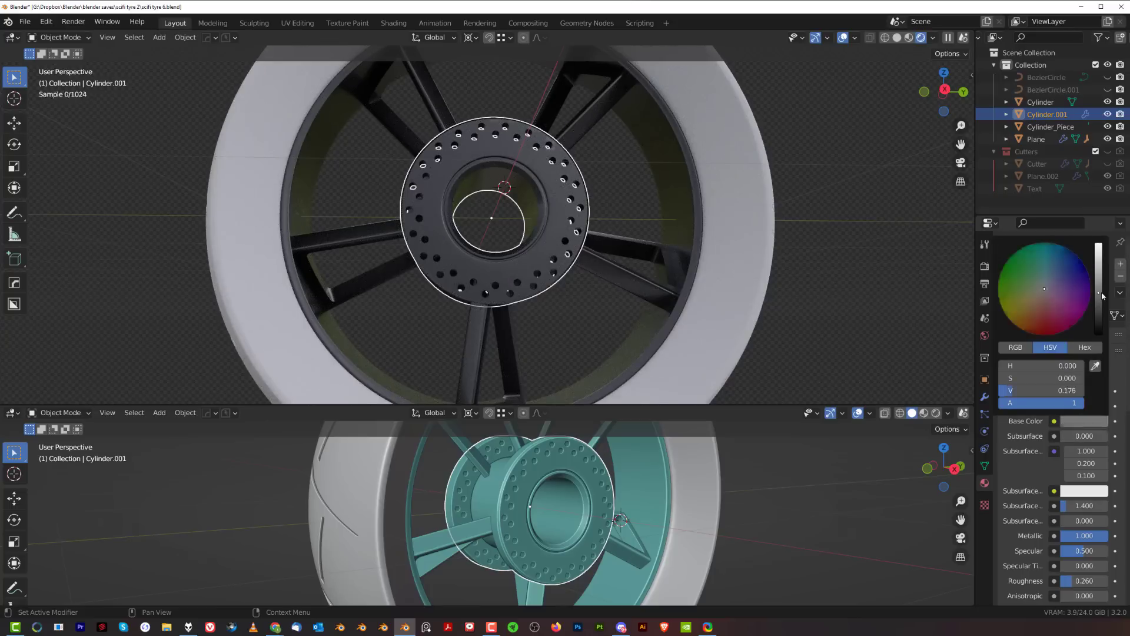
key("alt+a")
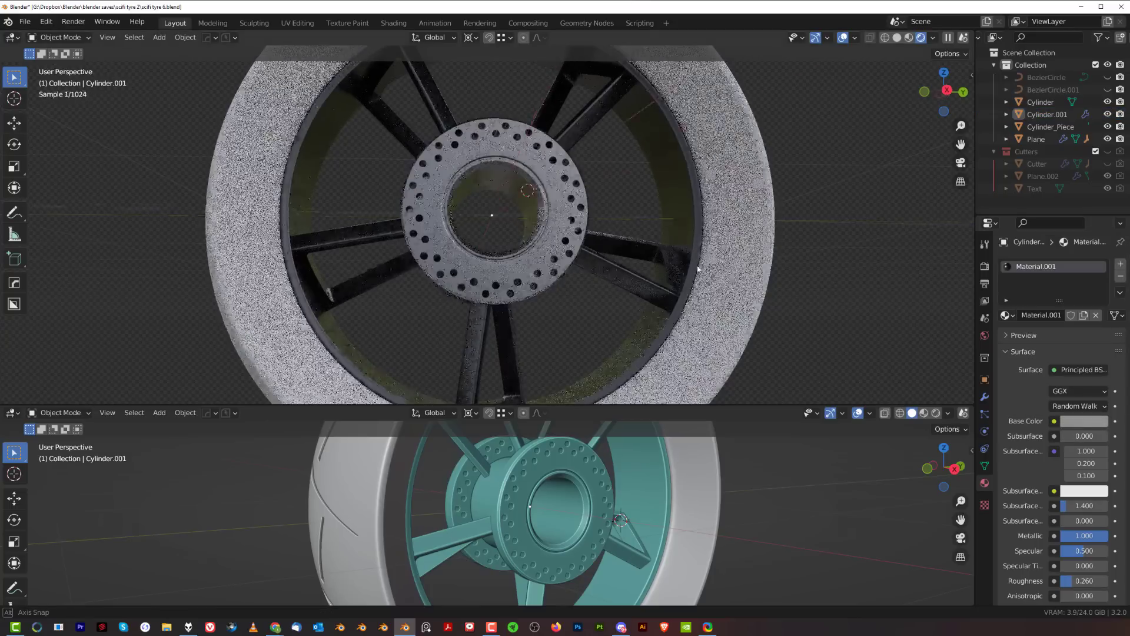
- Add a blank Principled material to the tyre
middle_click_drag(699, 269, 631, 257)
scroll(645, 301, "down", 2)
left_click(648, 251)
key("alt+m")
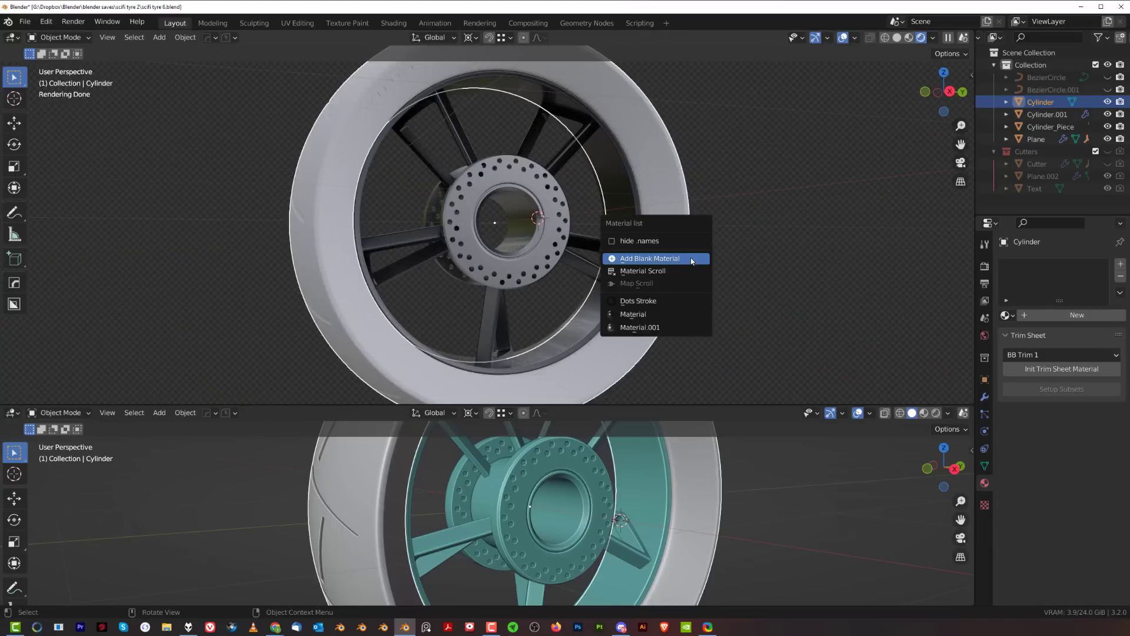
left_click(692, 261)
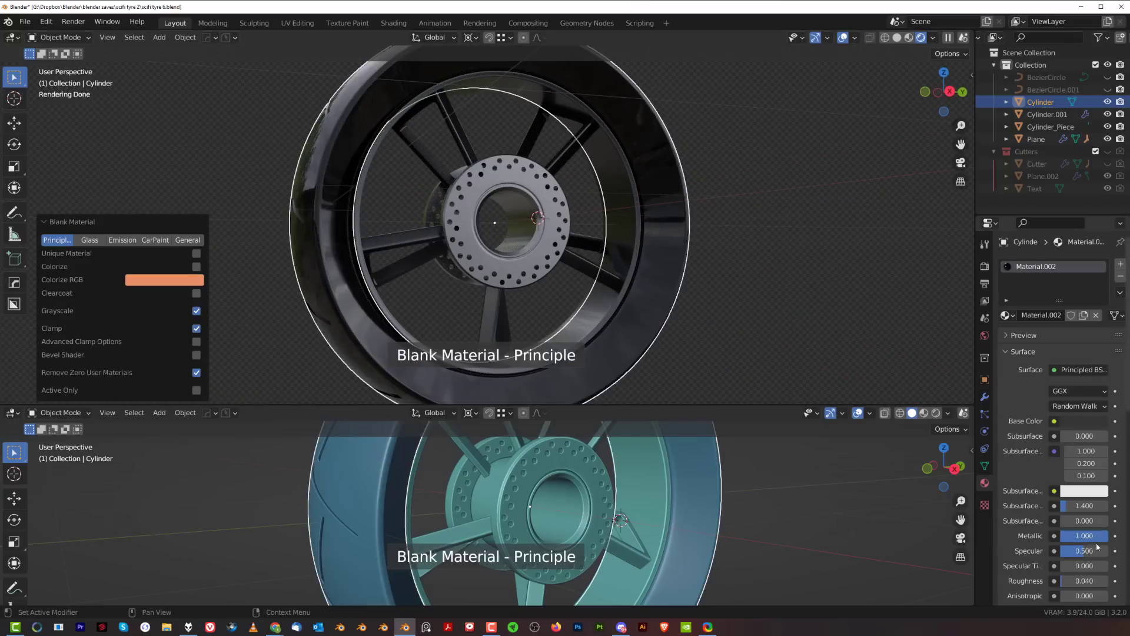
- Set the tyre material's metallic to 0, roughness to 0.768 and base colour value to 0.004 for a near-black rubber
left_click_drag(1094, 536, 1097, 510)
scroll(1084, 534, "down", 3)
scroll(1077, 419, "up", 3)
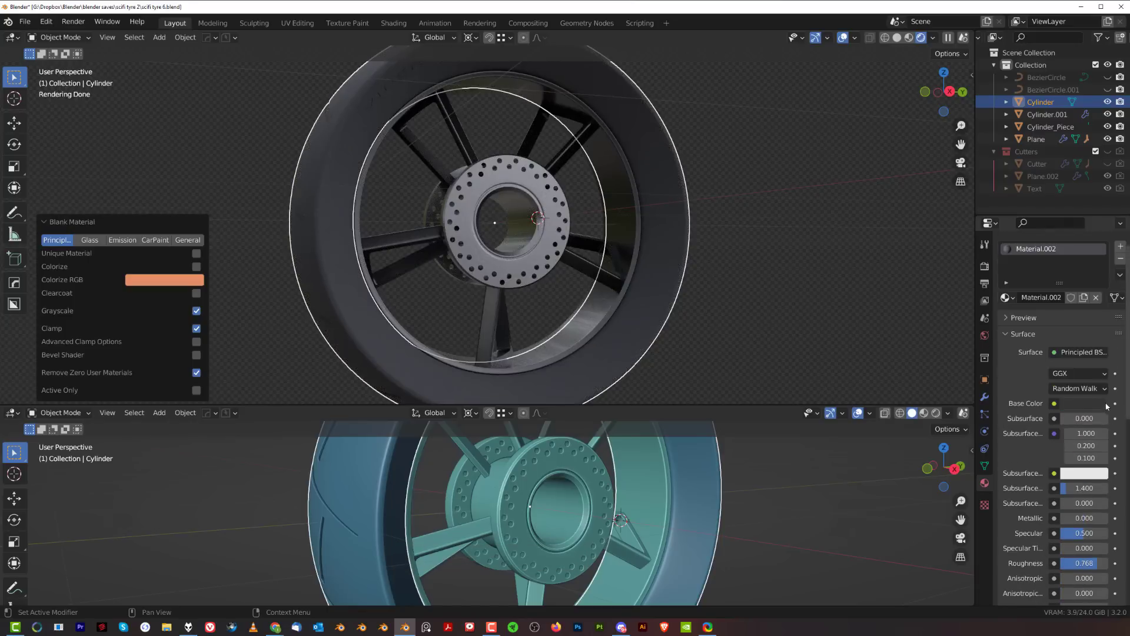
left_click(1089, 404)
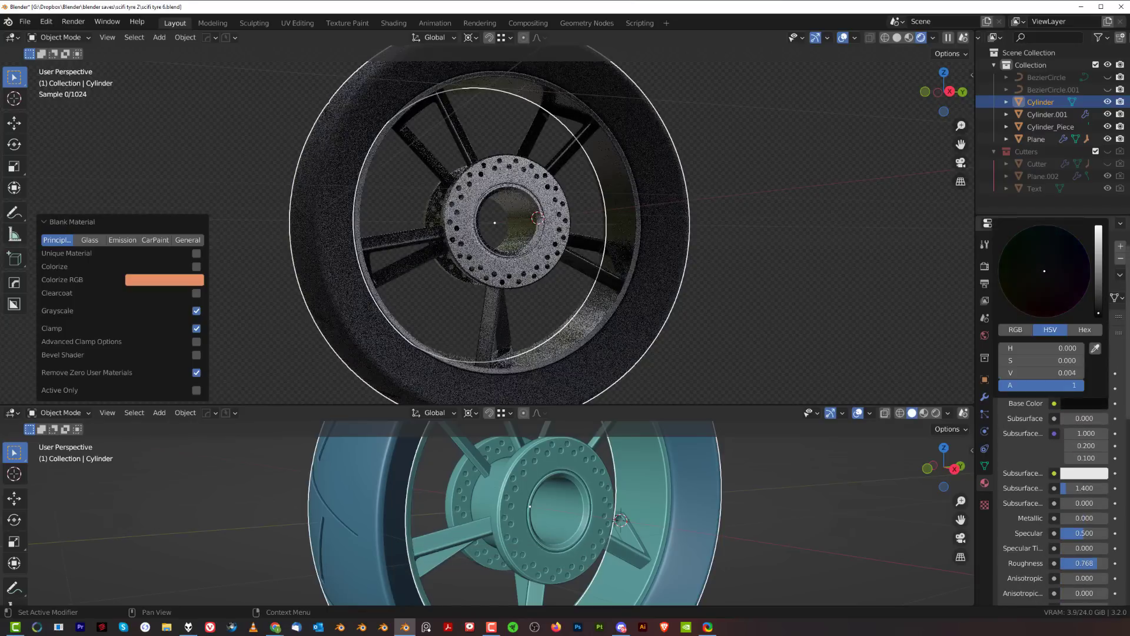
- Check the tyre's tread and sidewall in the rendered view and change the lower view to the Shader Editor
middle_click_drag(539, 228, 596, 344, "shift")
scroll(595, 344, "up", 2)
middle_click_drag(611, 245, 663, 301)
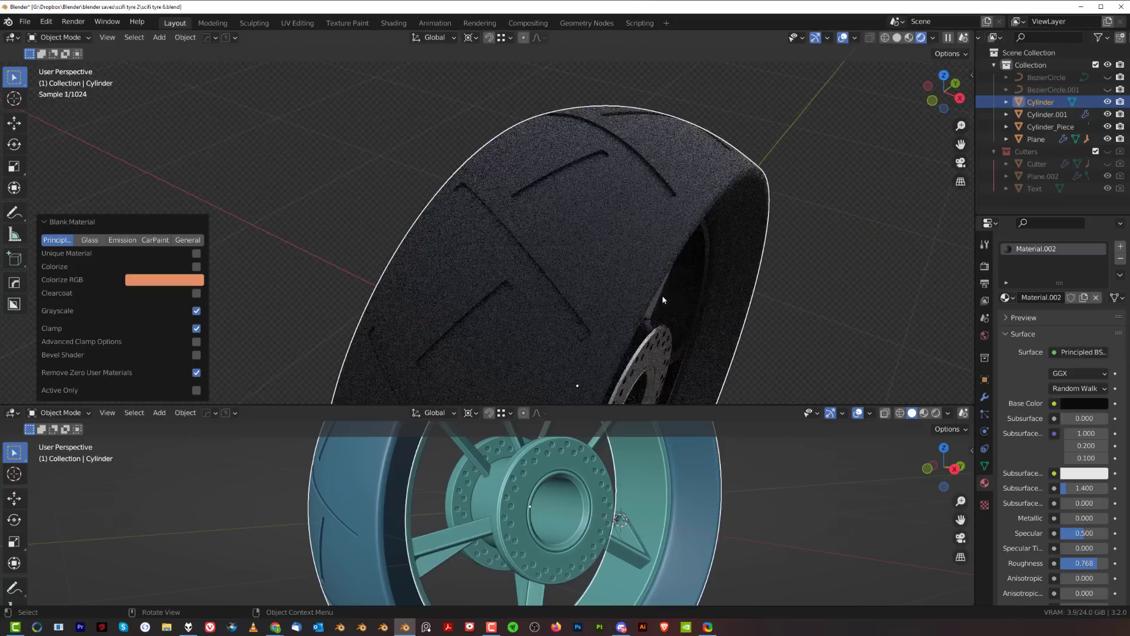
middle_click_drag(718, 245, 555, 235)
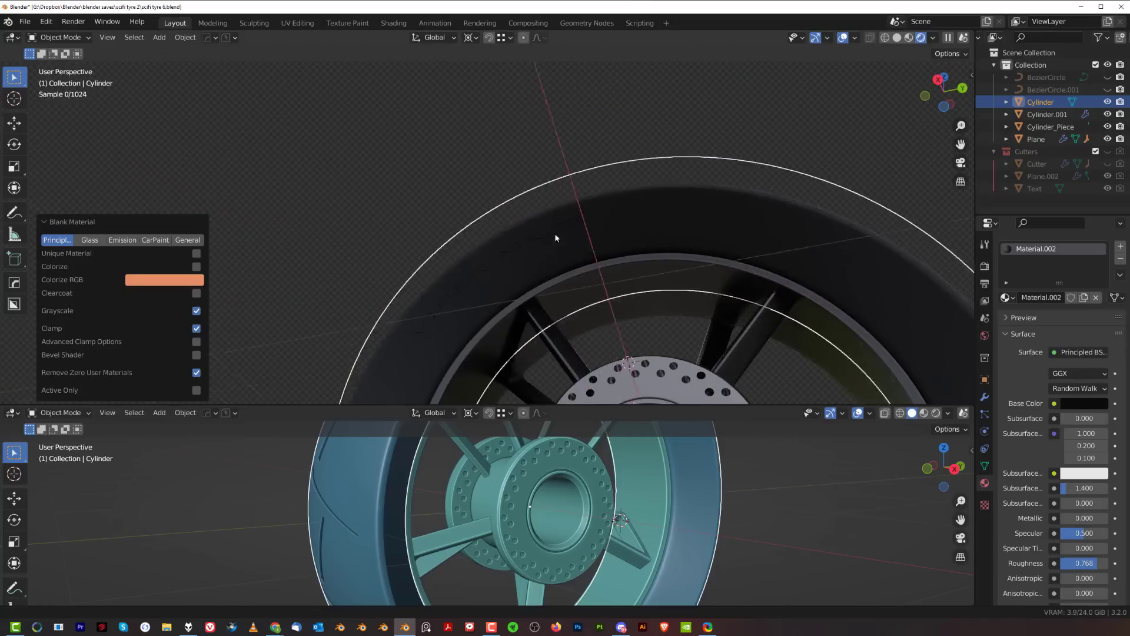
scroll(555, 235, "down", 3)
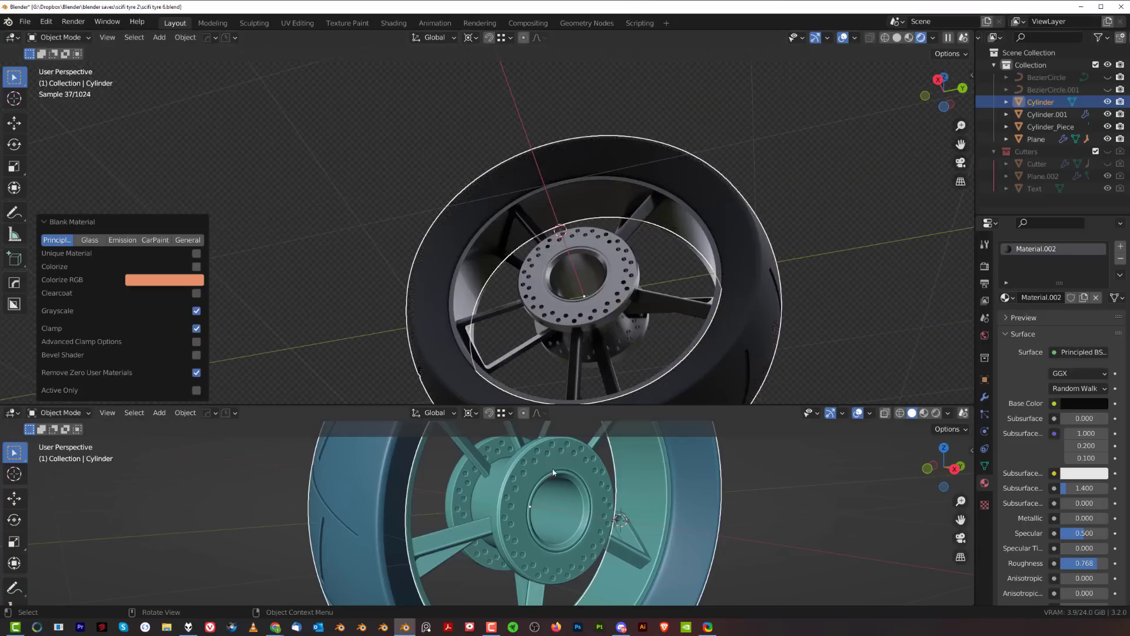
left_click(13, 413)
left_click(112, 526)
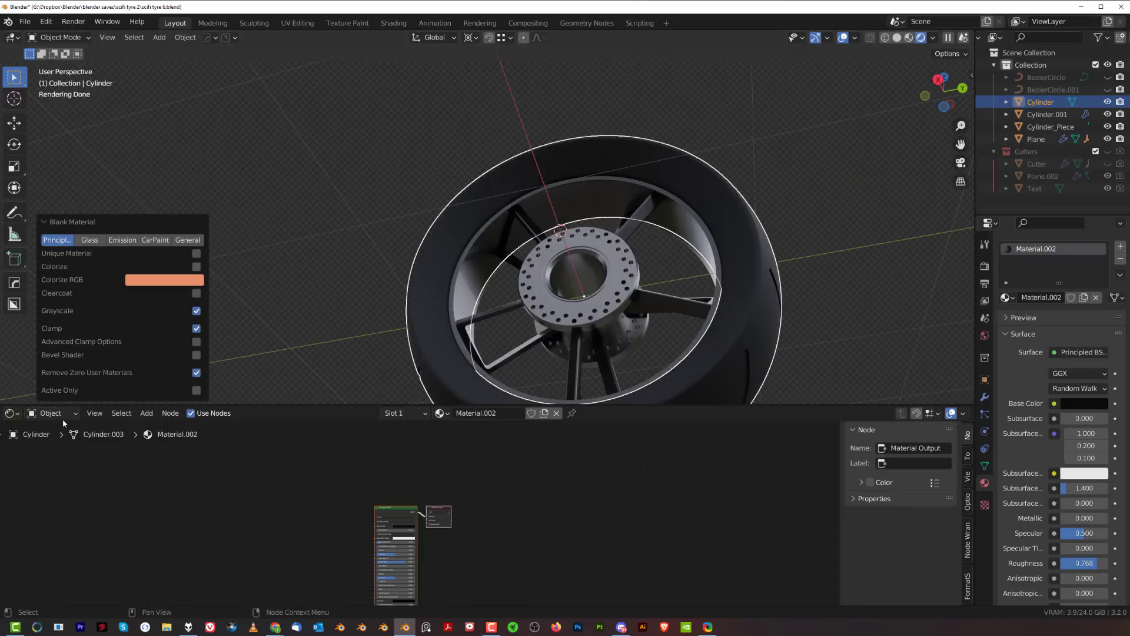
- Add a Bevel node to the tyre's material and connect its Normal output to the Principled shader's Normal input
key("shift+a")
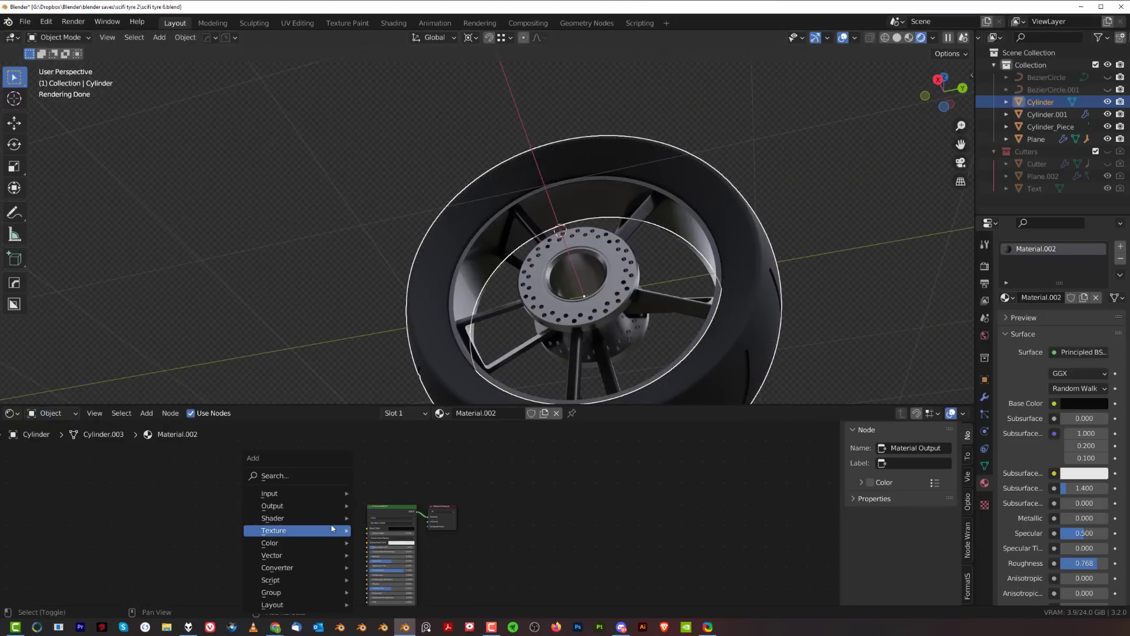
left_click(302, 480)
type("bev")
key("Return")
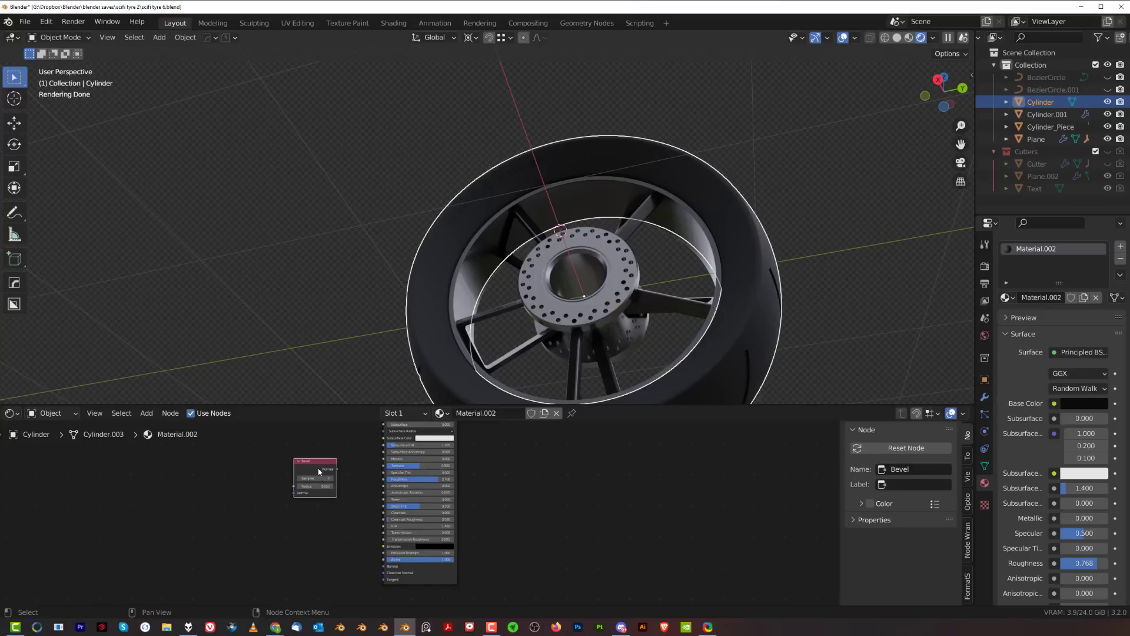
left_click(321, 509)
scroll(318, 455, "up", 3)
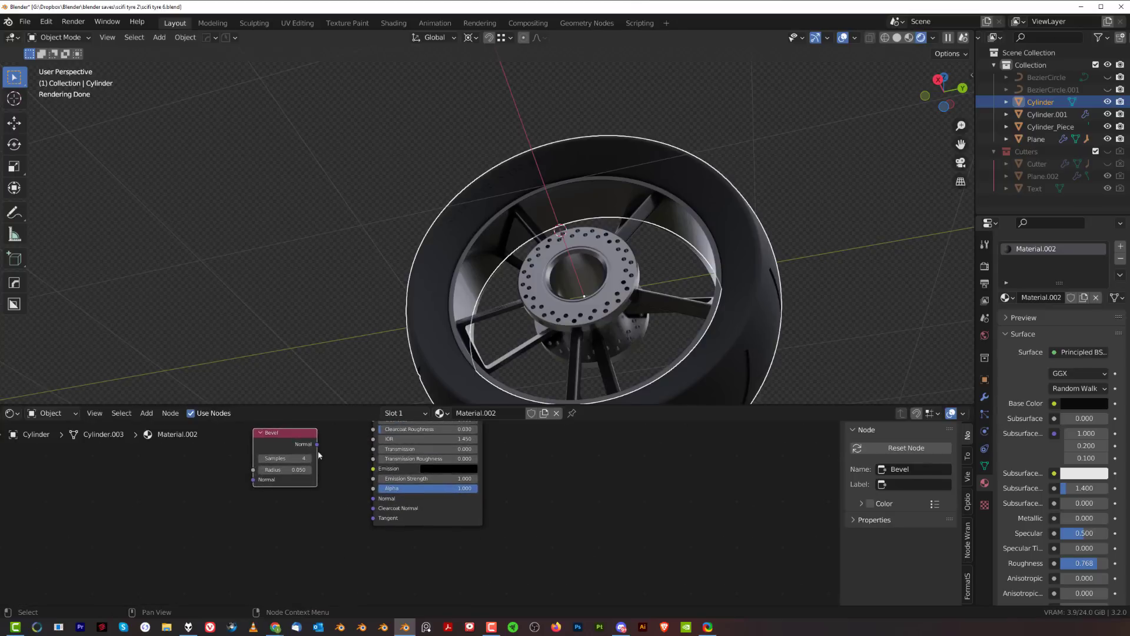
left_click_drag(317, 444, 376, 498)
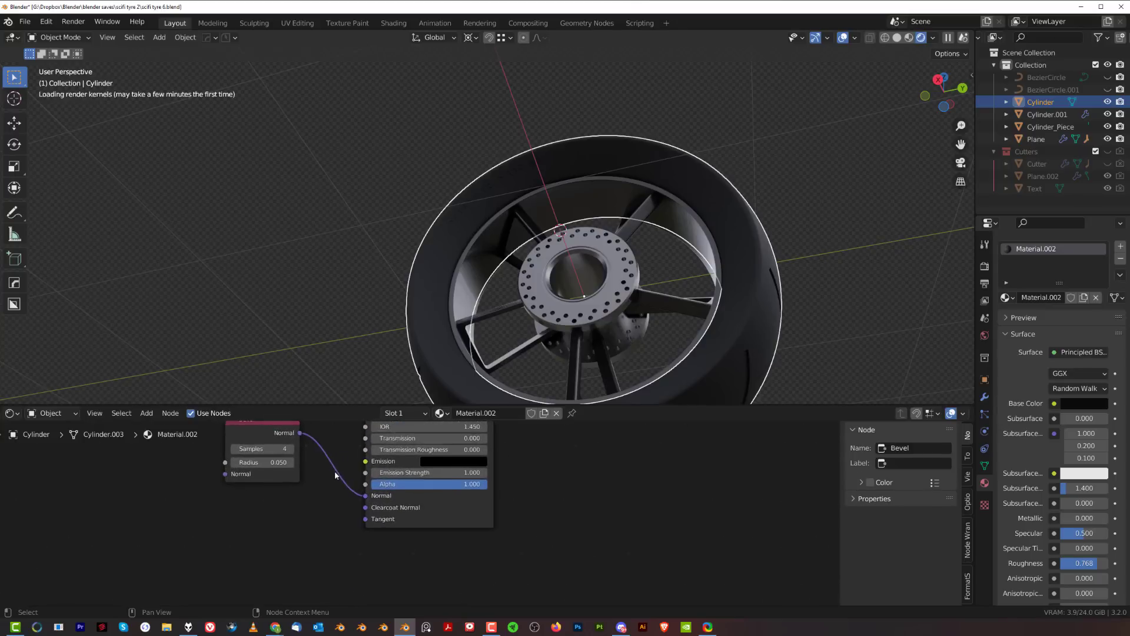
- Set the Bevel node's samples to 9 and its radius to 0.004, checking the tread grooves up close
scroll(335, 471, "up", 2)
scroll(670, 304, "up", 3)
middle_click_drag(577, 134, 571, 281)
scroll(571, 281, "up", 5)
middle_click_drag(623, 239, 578, 274)
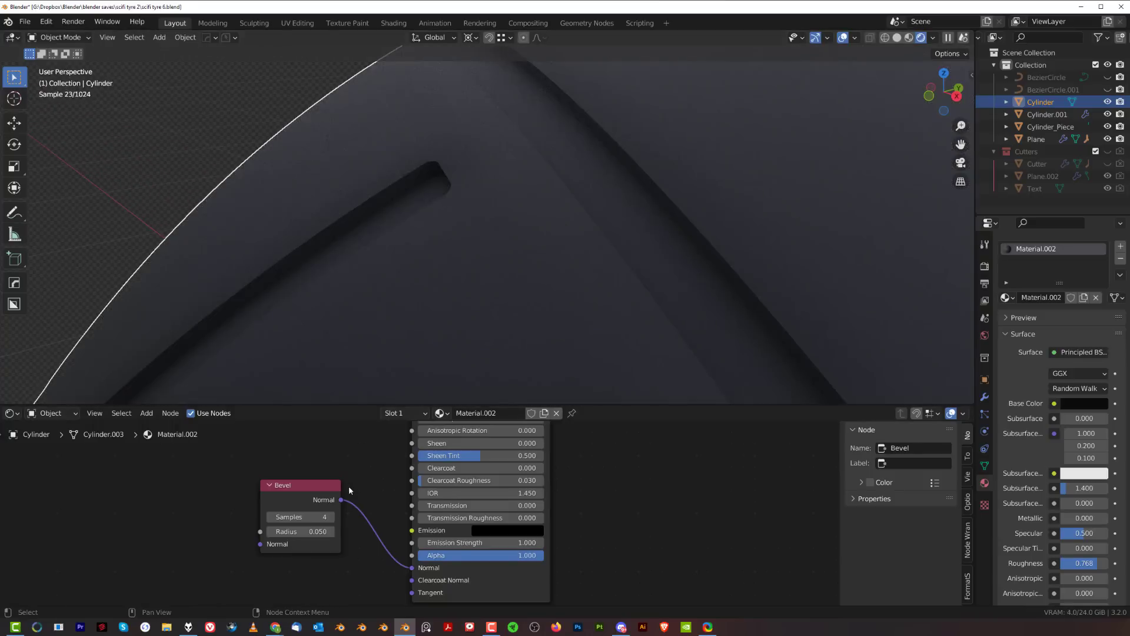
left_click(333, 518)
left_click(332, 518)
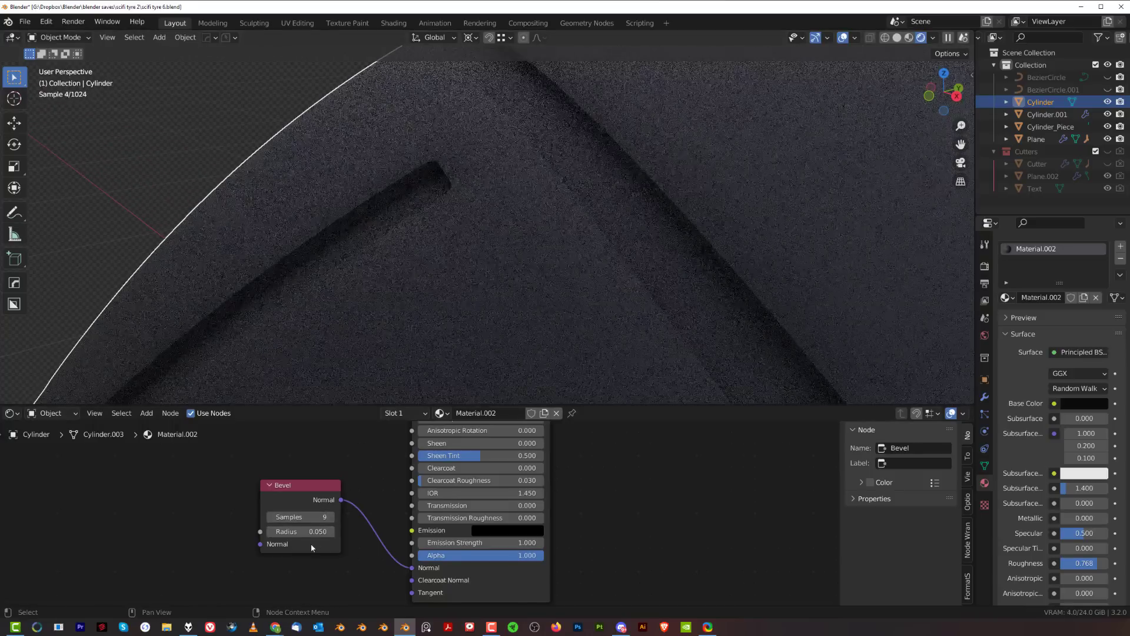
scroll(661, 253, "up", 2)
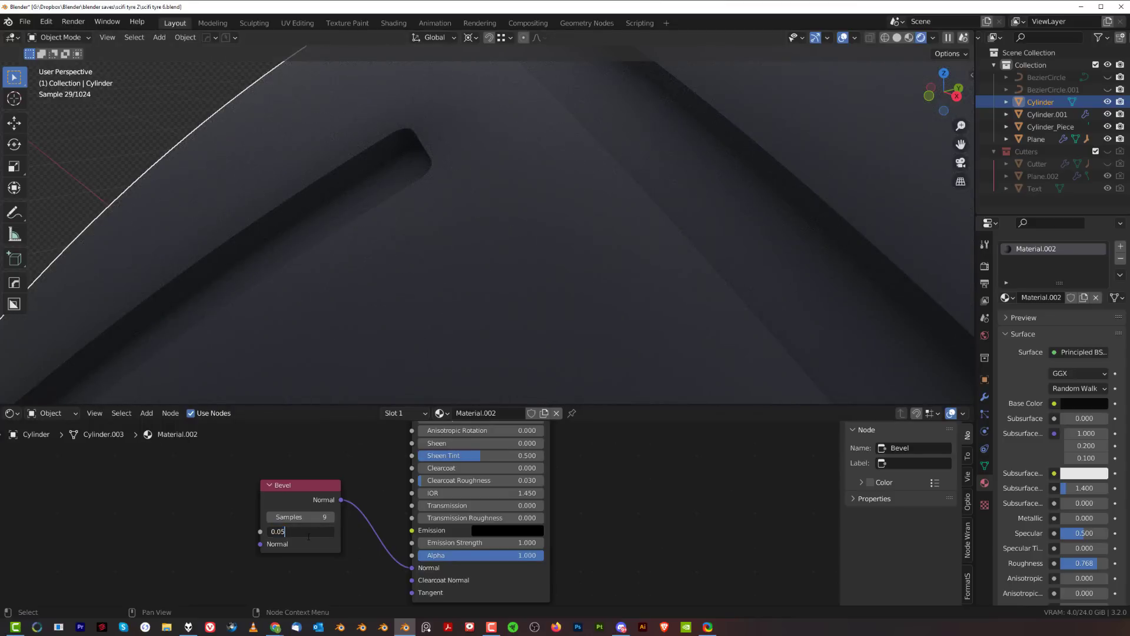
key("Return")
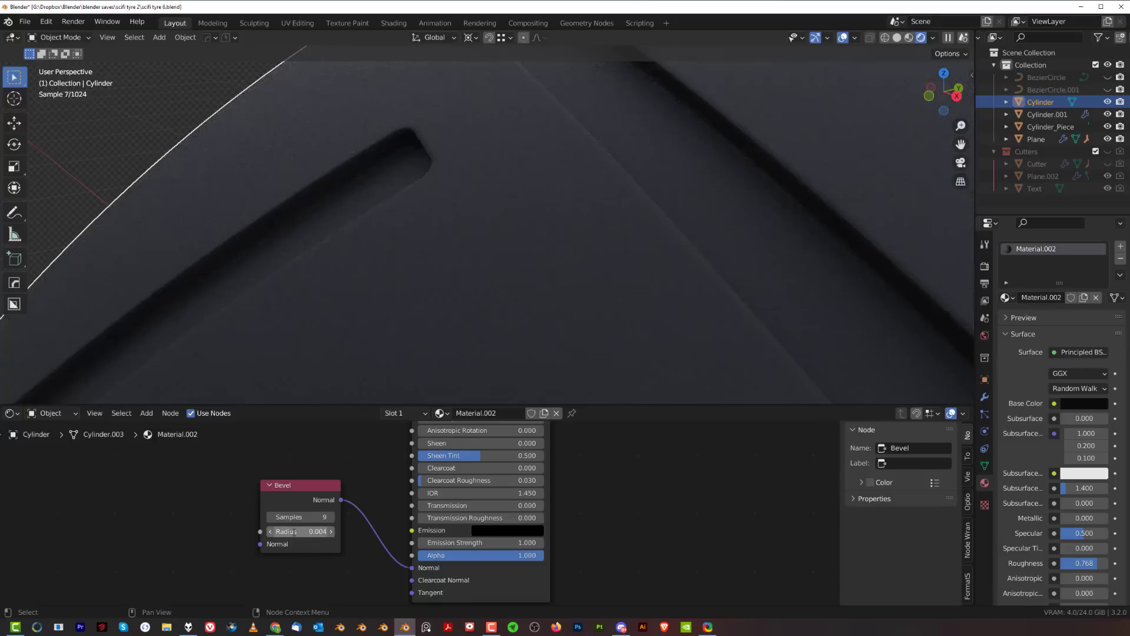
- Select the faces of all the engraved "VIPER MK.2" letters on the tyre's sidewall in Edit Mode
scroll(506, 348, "down", 10)
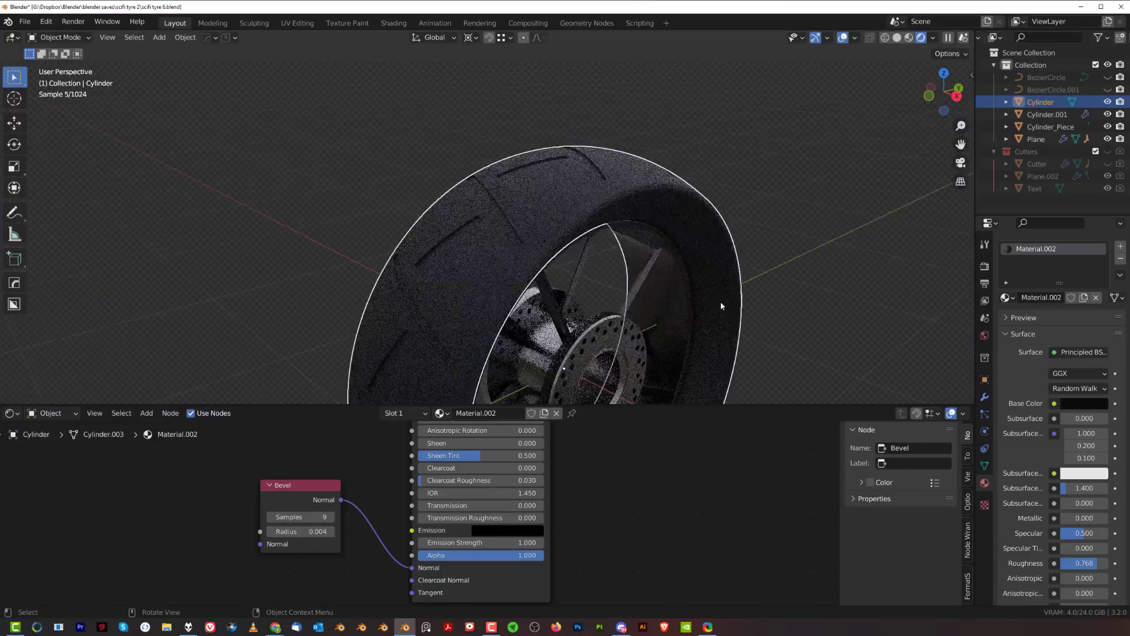
middle_click_drag(722, 306, 636, 247)
scroll(500, 214, "up", 4)
middle_click_drag(463, 196, 530, 167)
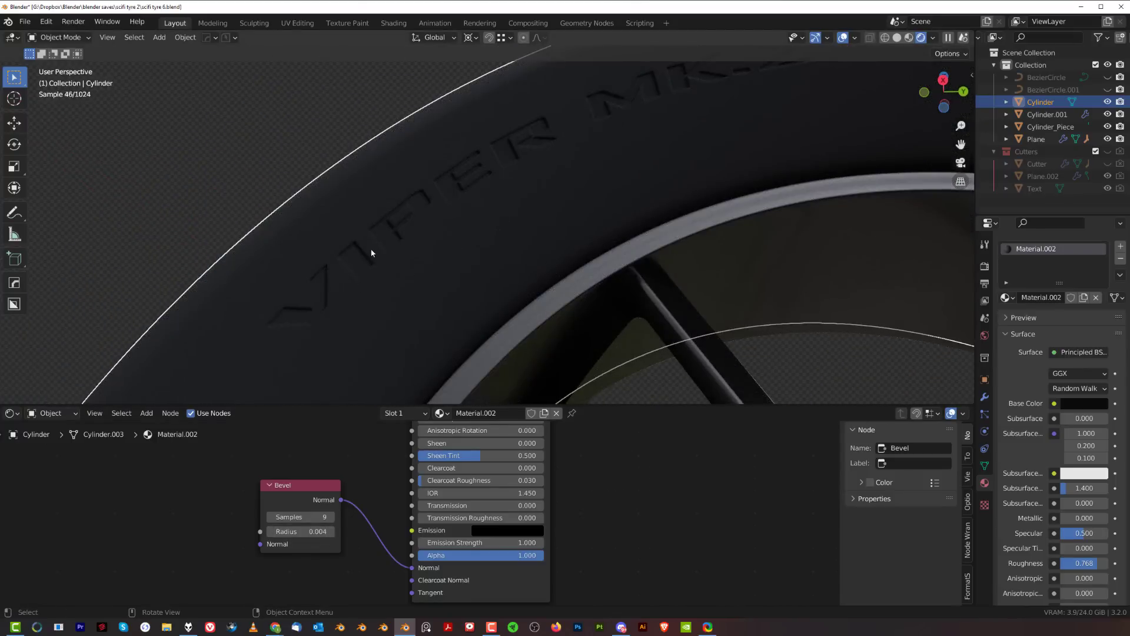
key("Tab")
left_click(313, 291)
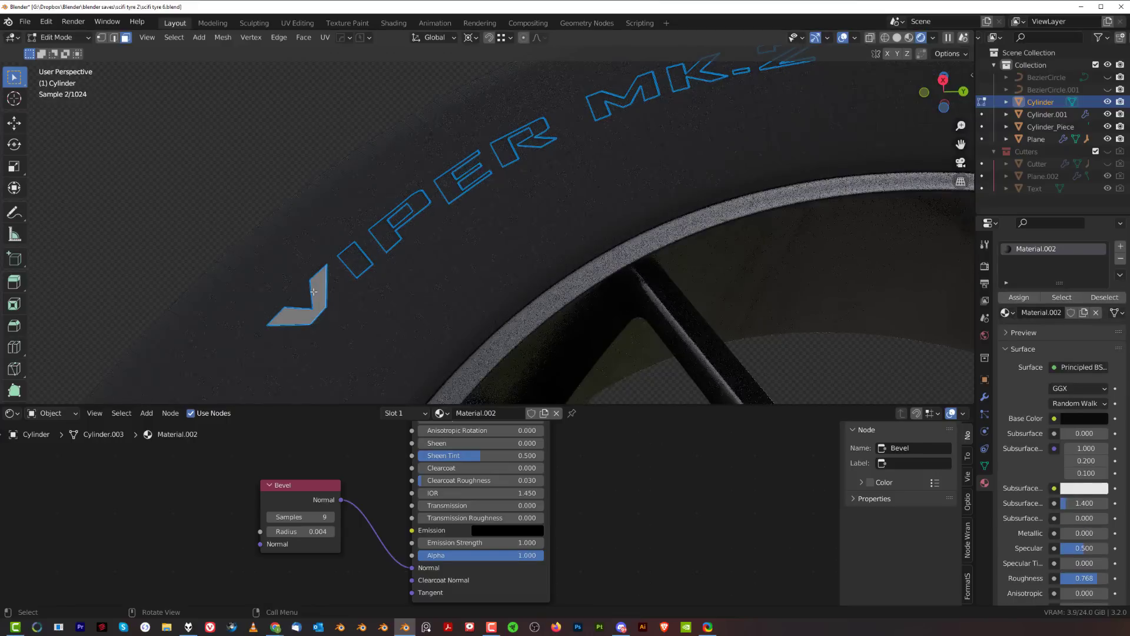
left_click(387, 235, "shift")
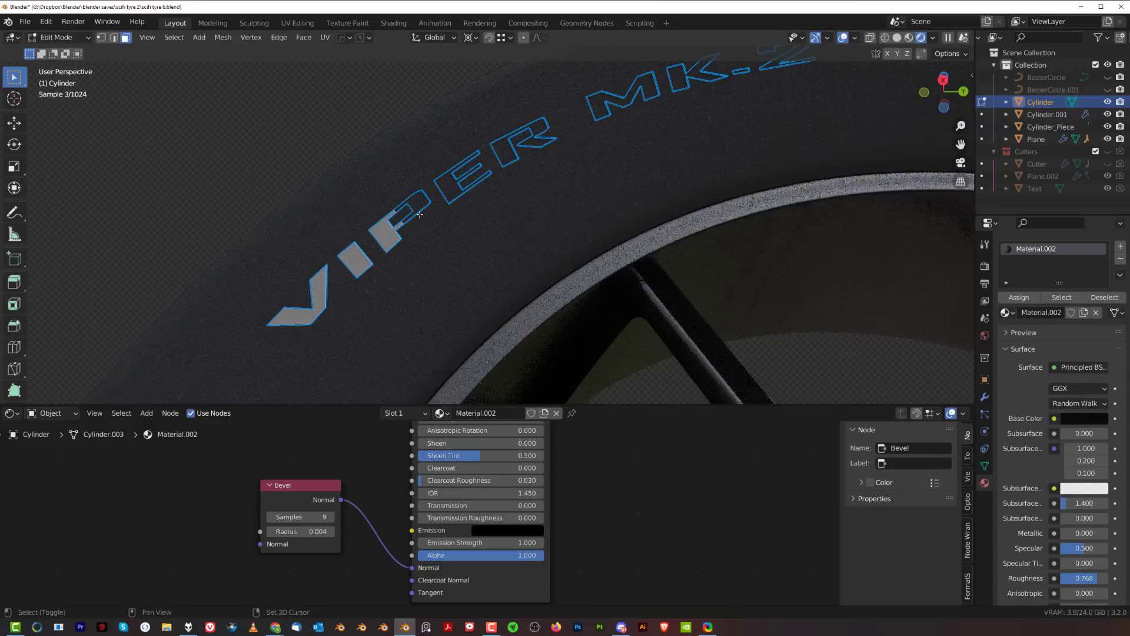
left_click(507, 161, "shift")
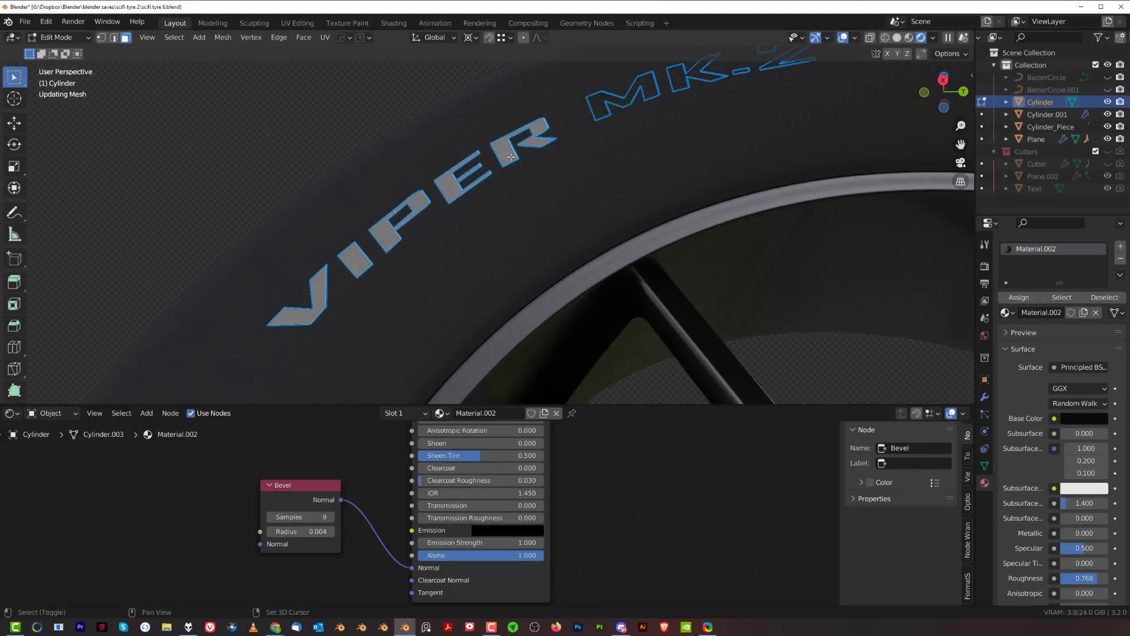
middle_click_drag(508, 160, 434, 239)
left_click(434, 239, "shift")
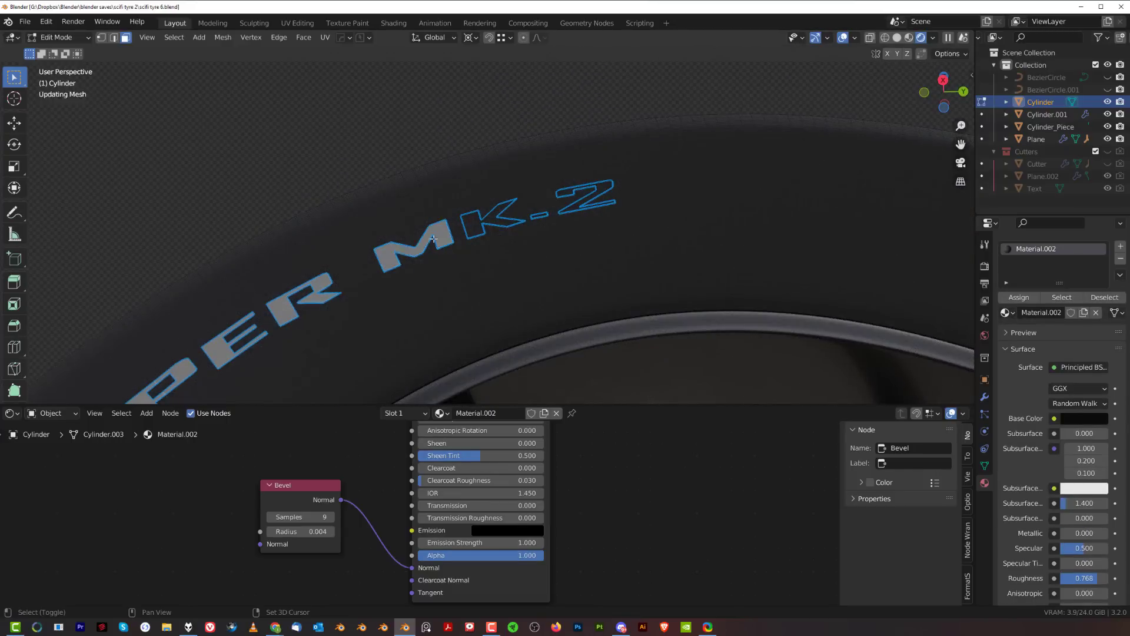
left_click(473, 221, "shift")
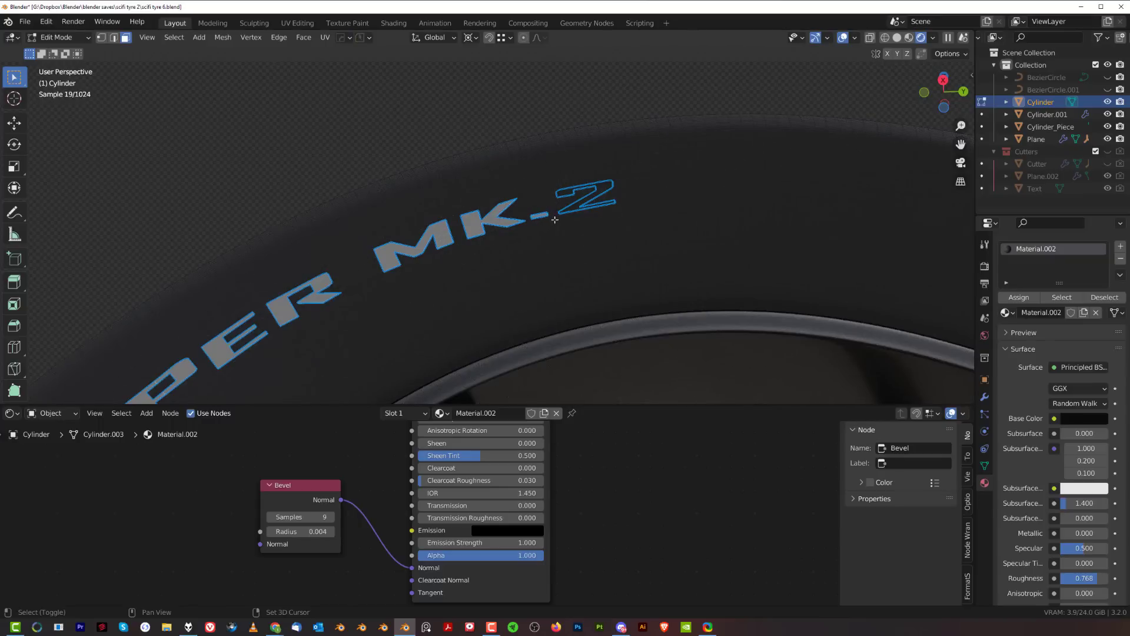
scroll(555, 219, "up", 3)
left_click(686, 184, "shift")
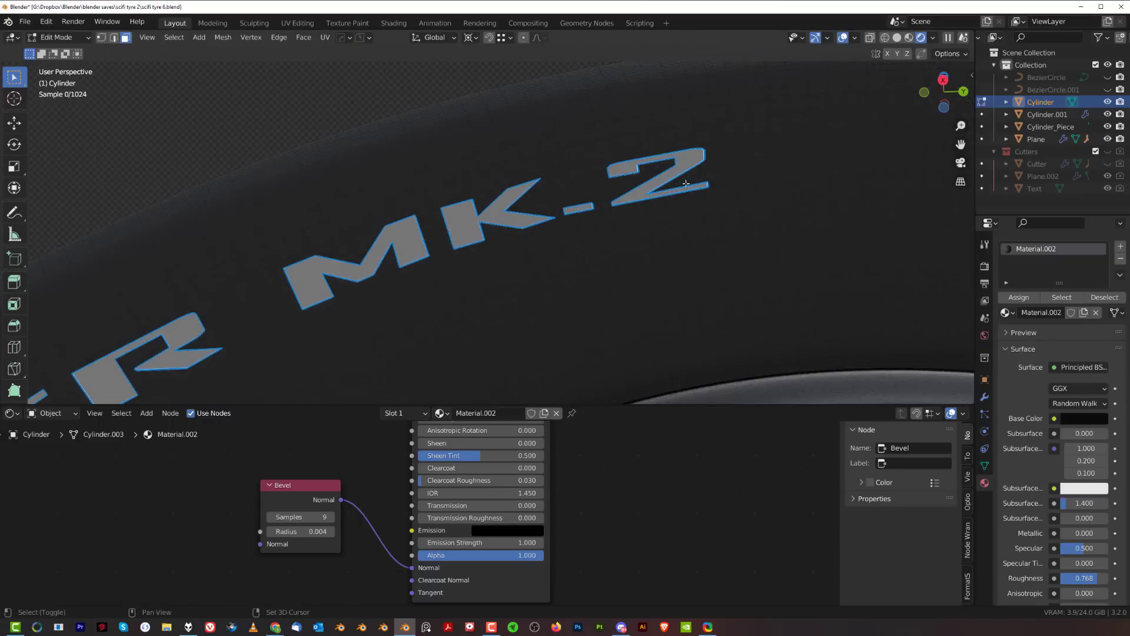
- Add a second material slot with a new material to the tyre and give it an orange-gold base colour
left_click(1119, 258)
left_click(1120, 246)
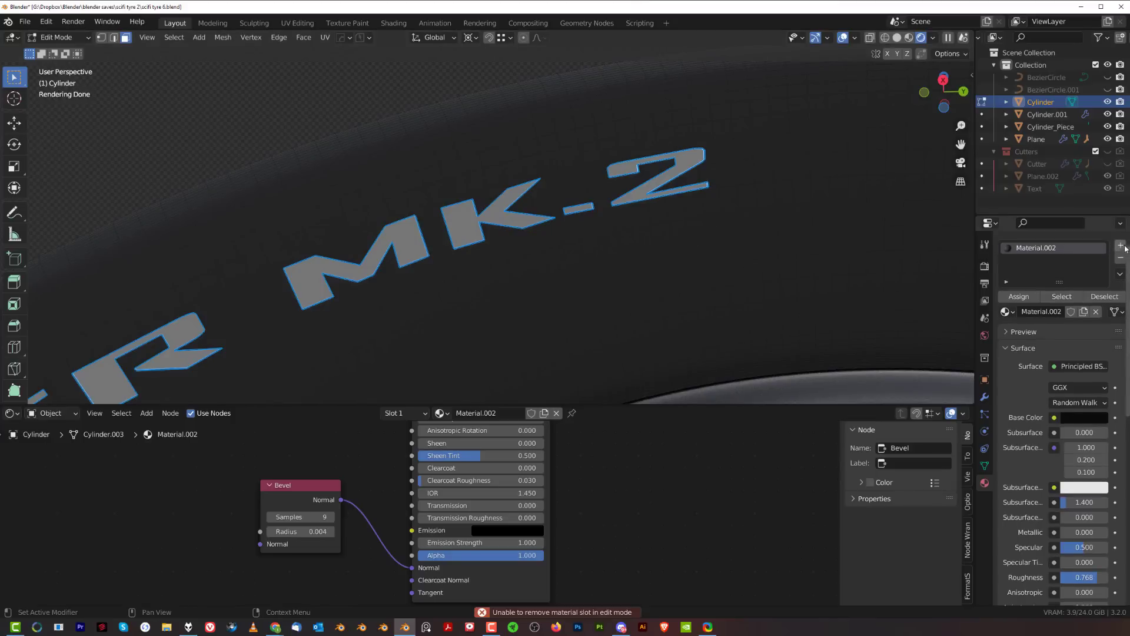
left_click(1054, 351)
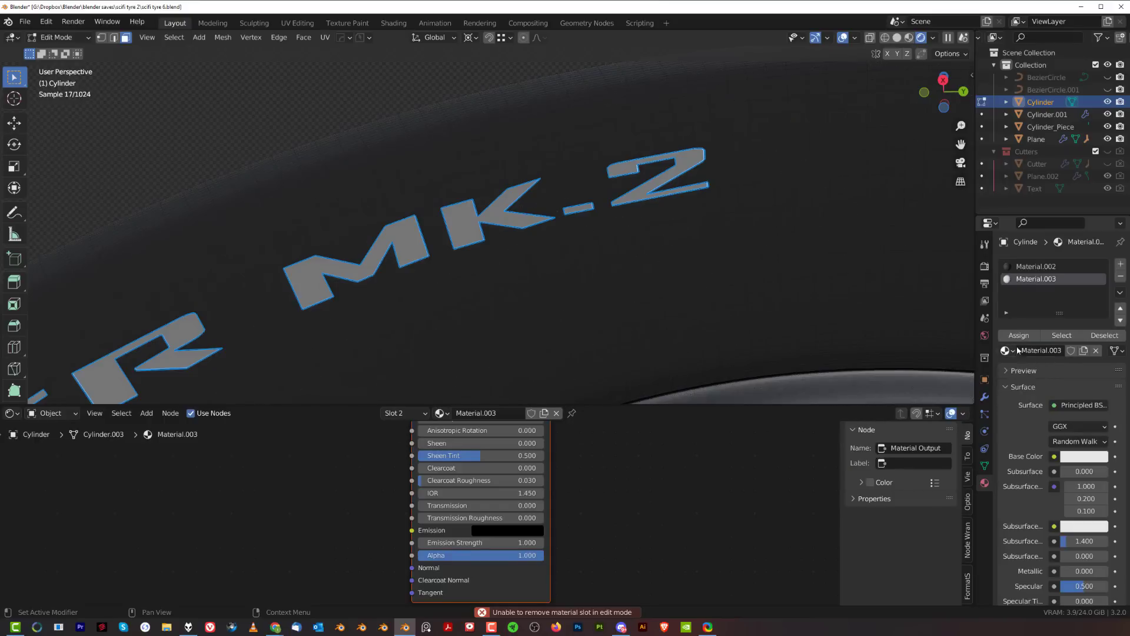
left_click(1085, 458)
left_click(1028, 349)
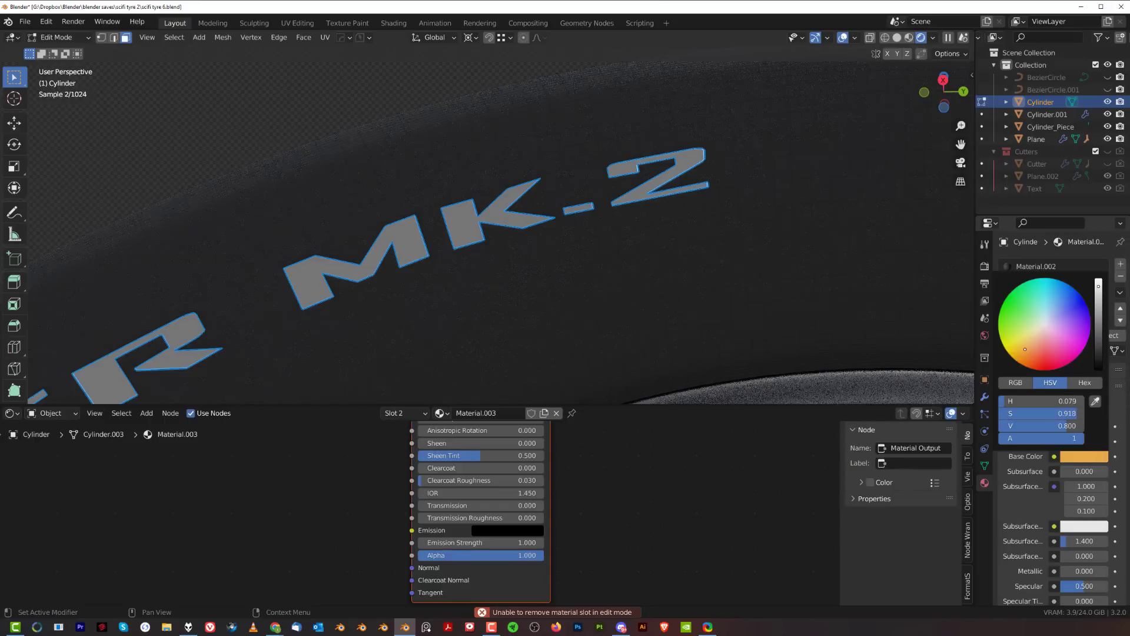
- Set the new material's roughness to 0.355, assign it to the selected lettering faces and return to Object Mode
scroll(1085, 562, "down", 2)
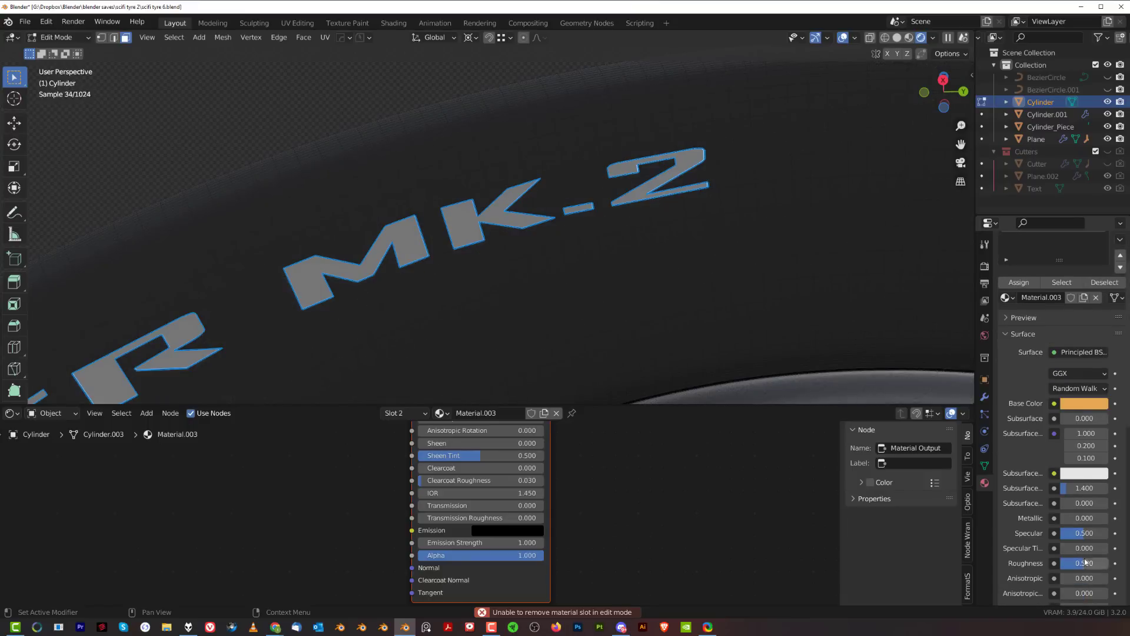
scroll(1082, 537, "down", 2)
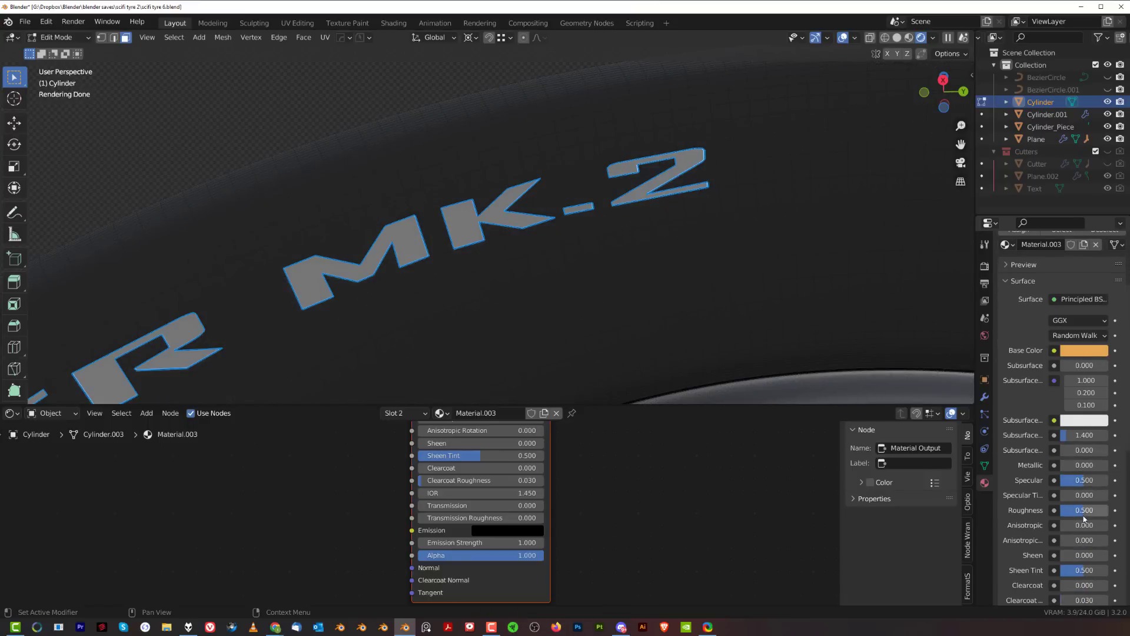
left_click_drag(1083, 510, 1071, 510)
scroll(1081, 387, "up", 4)
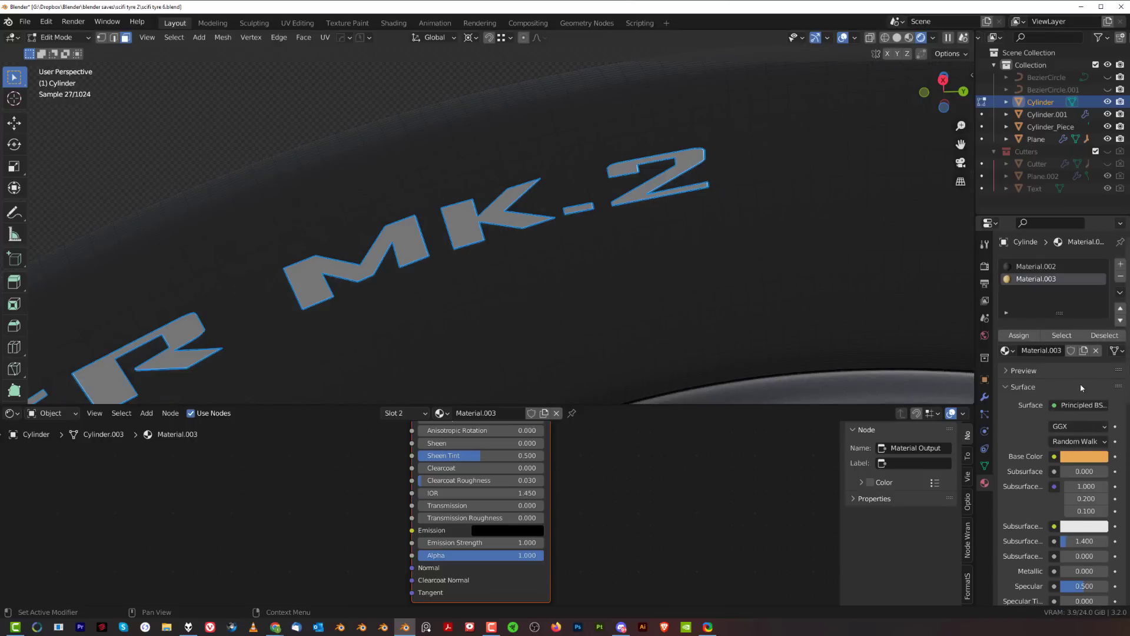
left_click(1014, 334)
key("Tab")
scroll(613, 192, "down", 8)
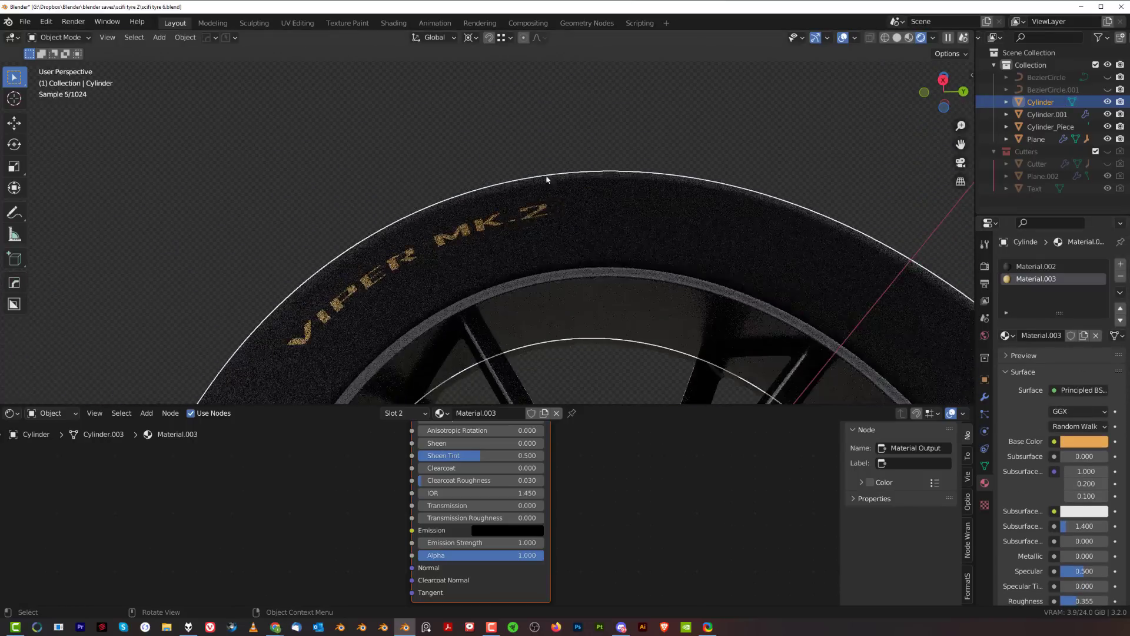
- Try a bright blue and a salmon pink as the lettering material's base colour
scroll(534, 180, "down", 5)
middle_click_drag(566, 194, 536, 276)
scroll(548, 259, "up", 6)
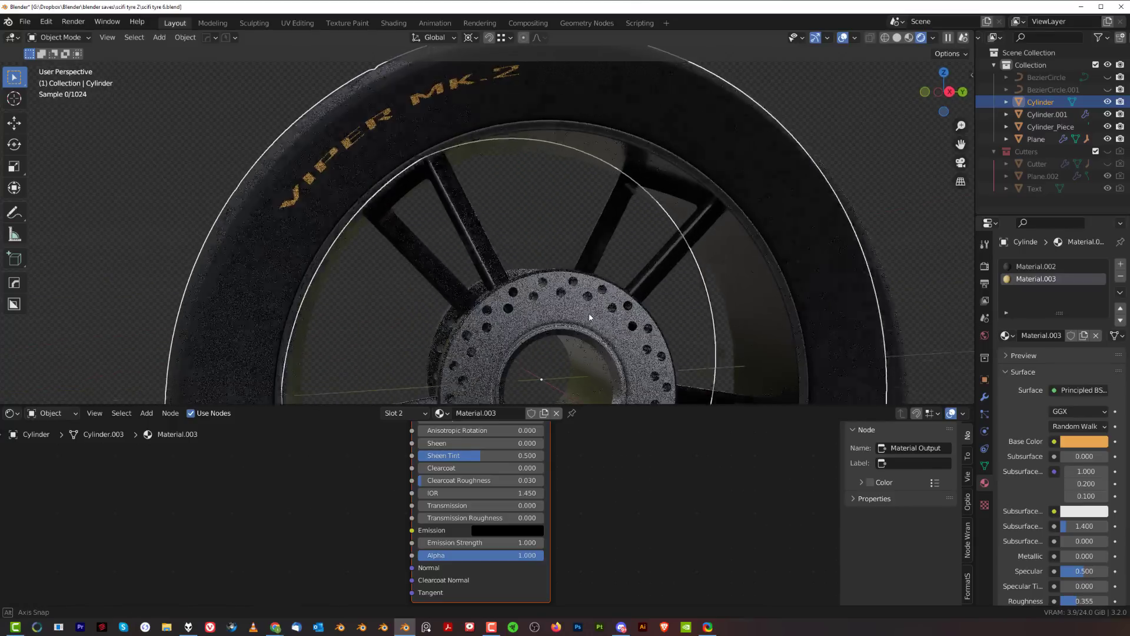
scroll(559, 238, "up", 2)
middle_click_drag(525, 235, 475, 235)
scroll(471, 233, "down", 3)
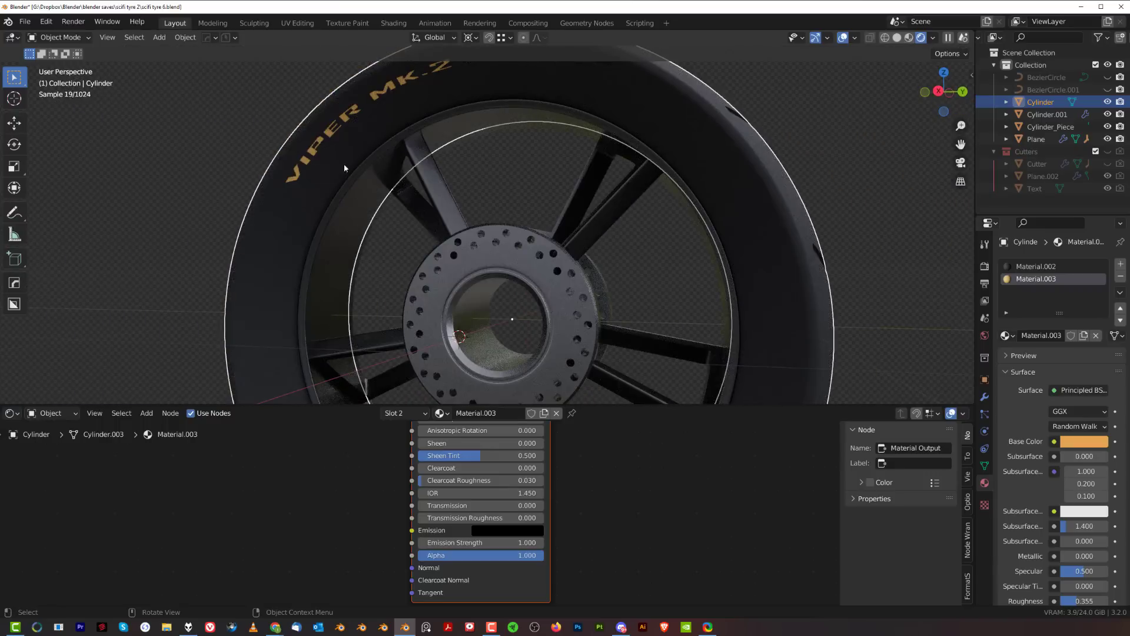
left_click(1079, 443)
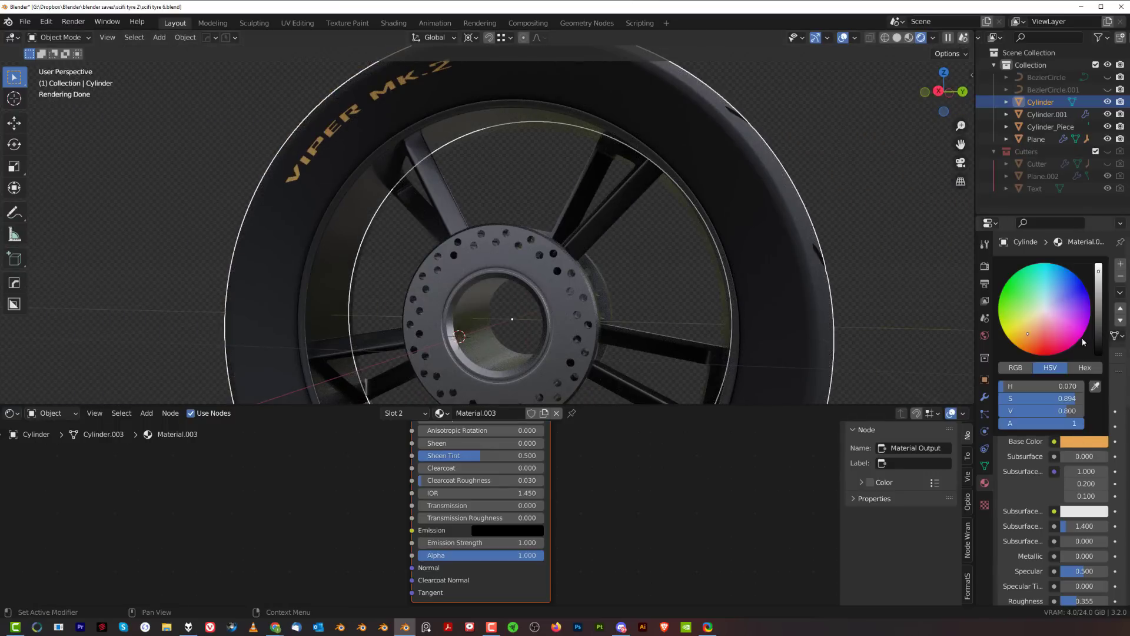
left_click(1066, 268)
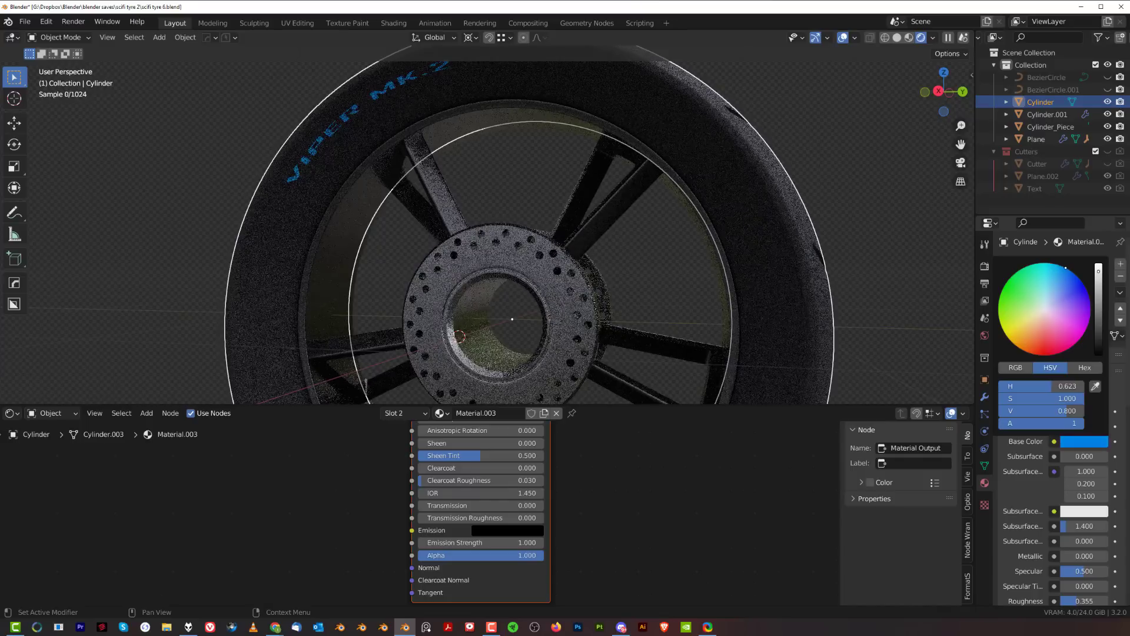
left_click(1038, 327)
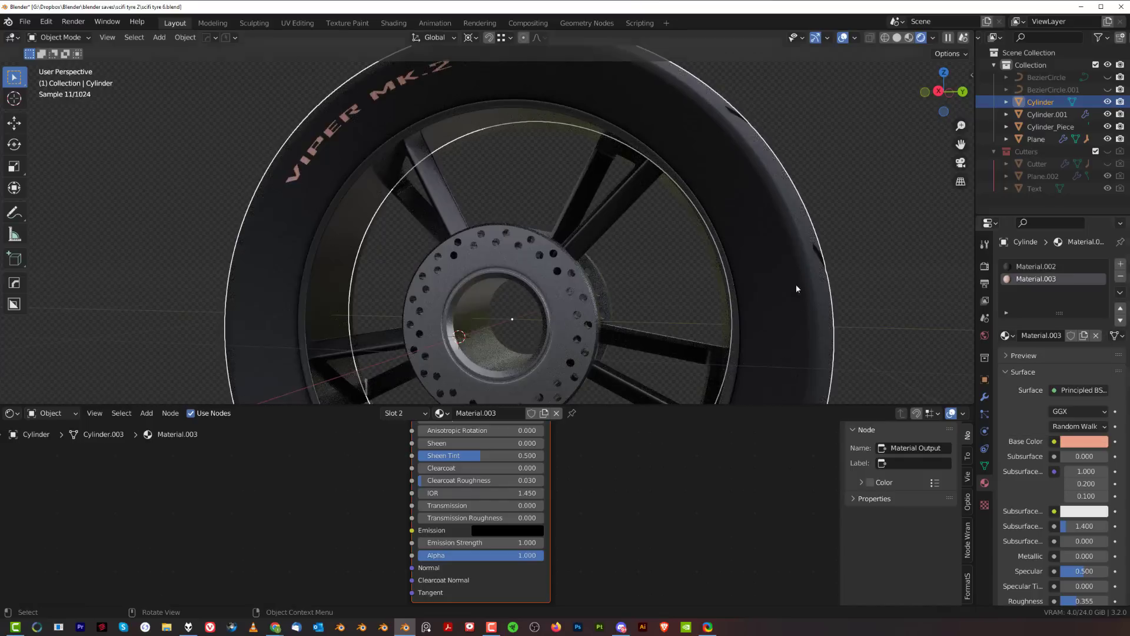
- Tune the lettering material's base colour to a copper orange while comparing it on the whole wheel
scroll(613, 270, "down", 3)
left_click(1084, 441)
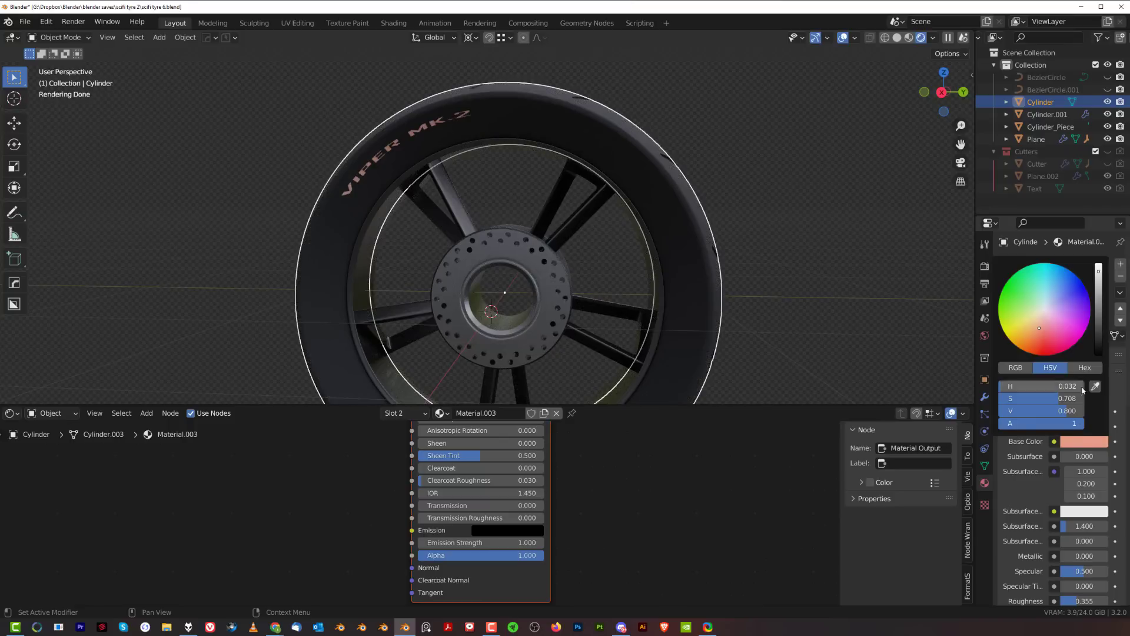
left_click(1033, 330)
left_click_drag(1031, 331, 1028, 319)
left_click(1041, 348)
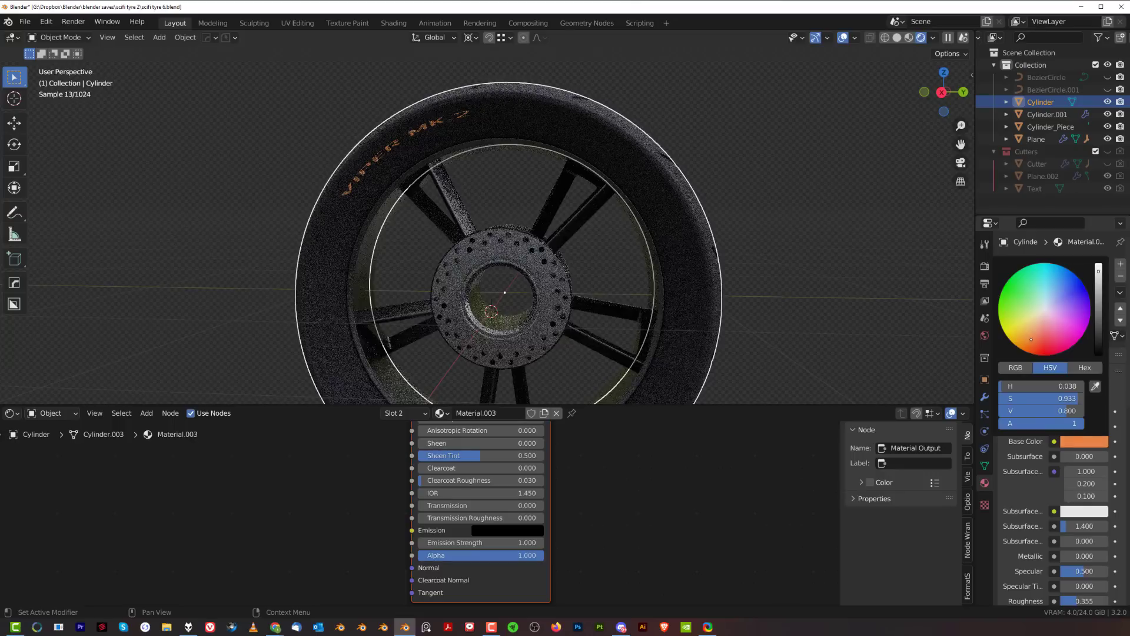
left_click_drag(1040, 348, 1034, 334)
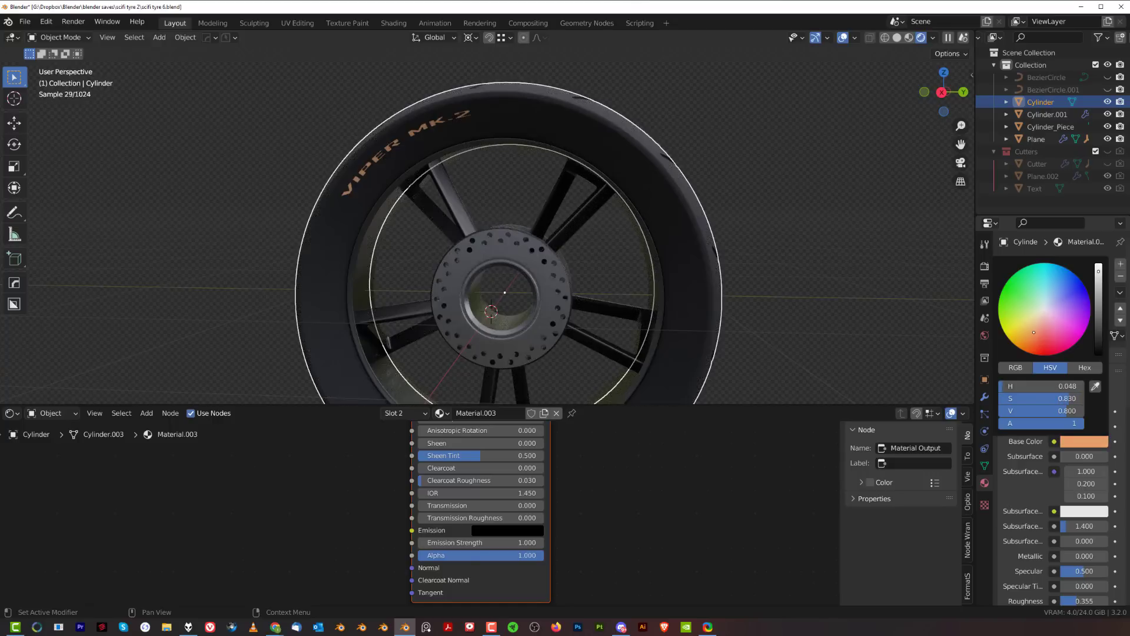
- Copy the tyre material's Bevel node into the spokes' material and connect its Normal output to the Principled shader's Normal input
scroll(646, 270, "down", 3)
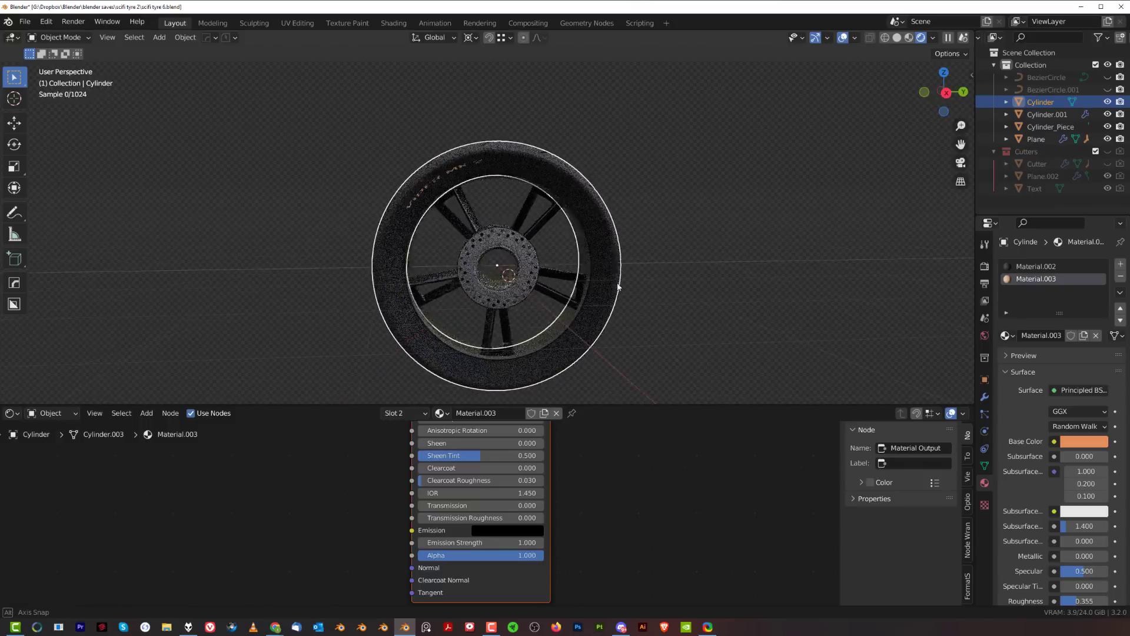
middle_click_drag(630, 272, 646, 270)
scroll(604, 213, "up", 10)
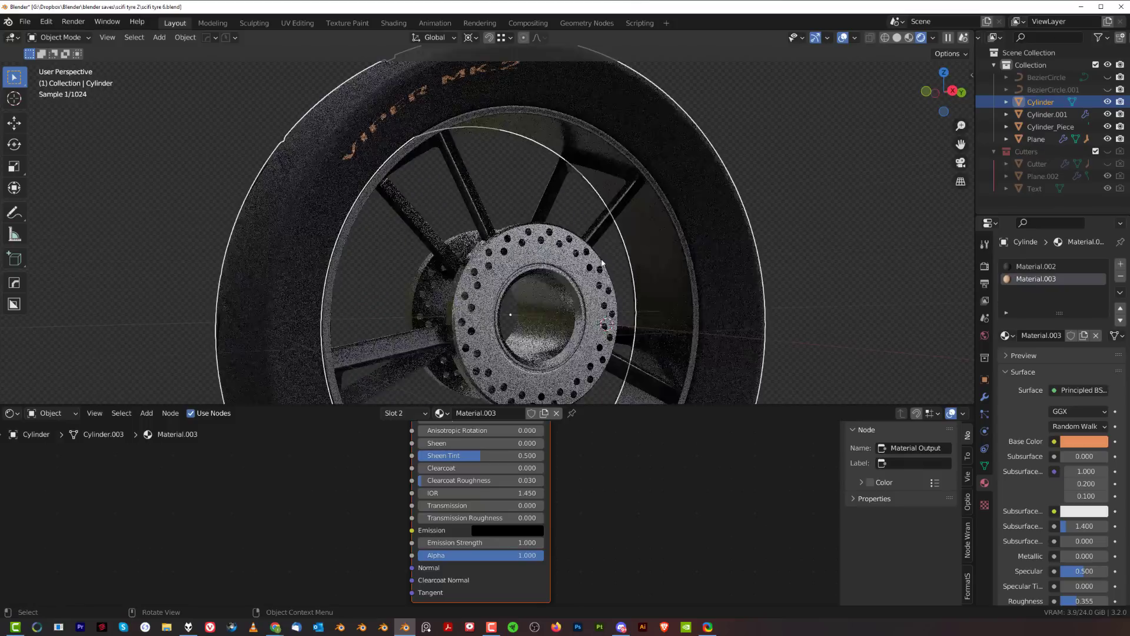
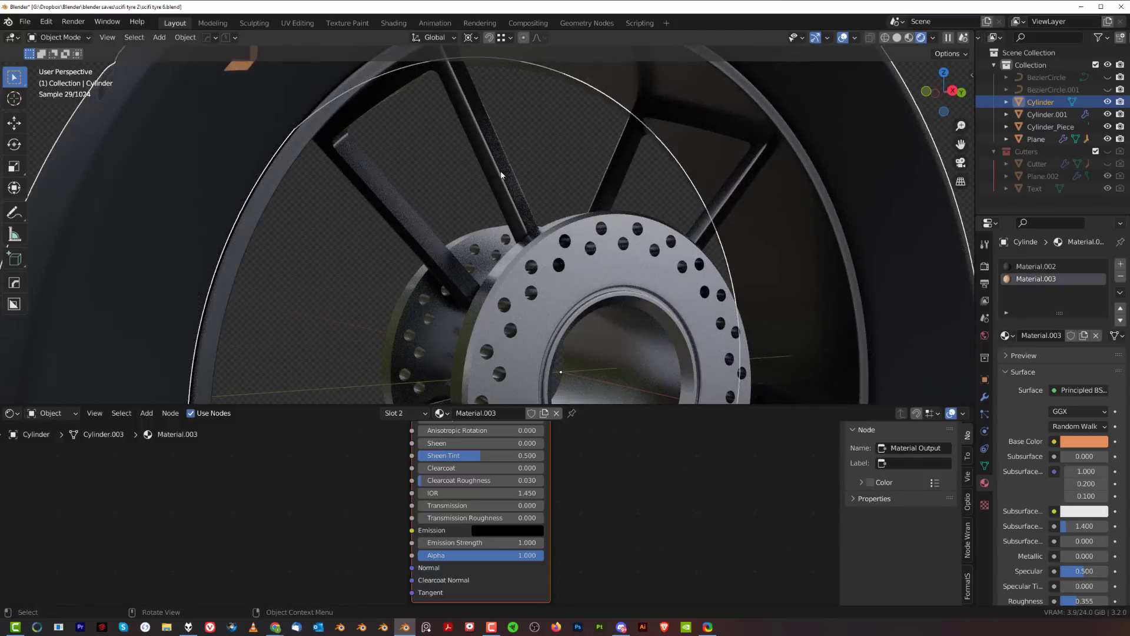
scroll(147, 207, "down", 8)
scroll(291, 475, "down", 4)
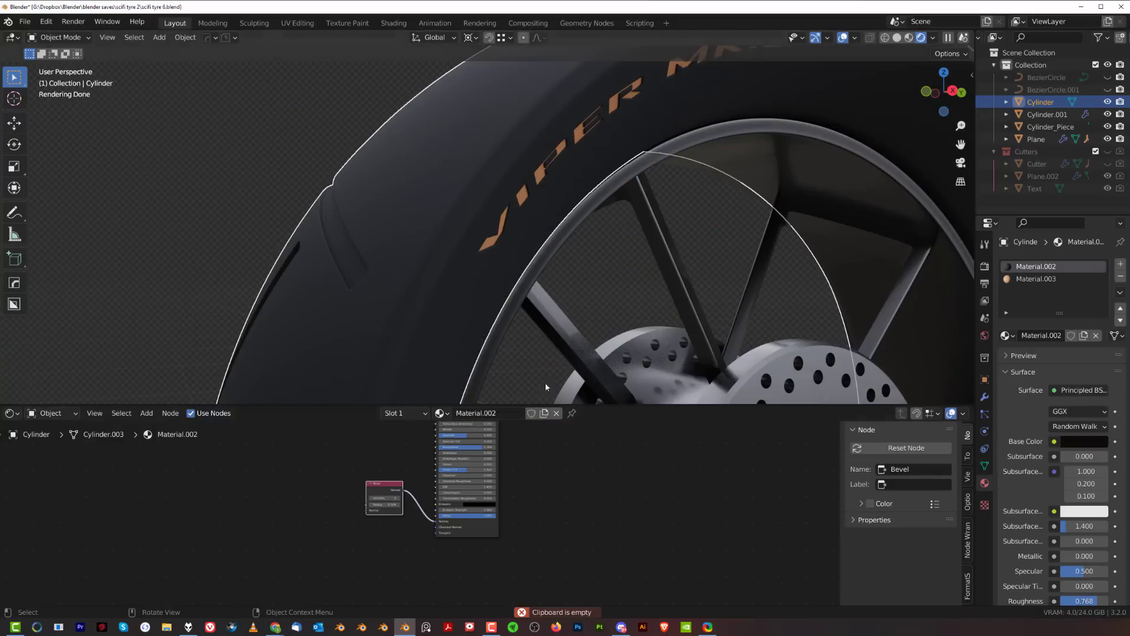
left_click(557, 312)
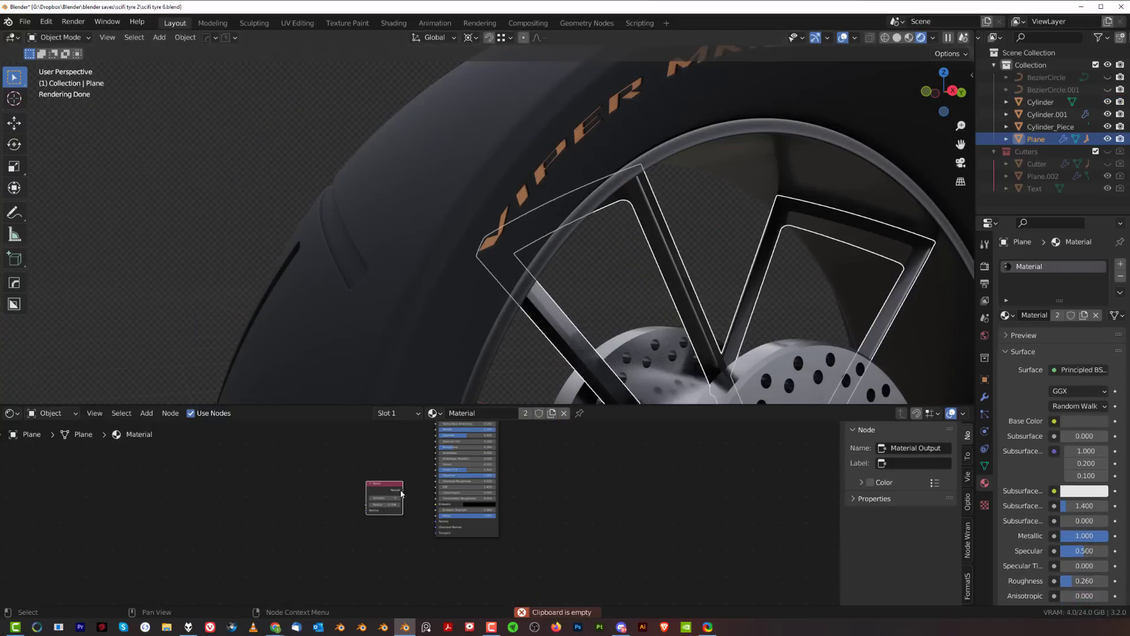
left_click_drag(402, 493, 441, 523)
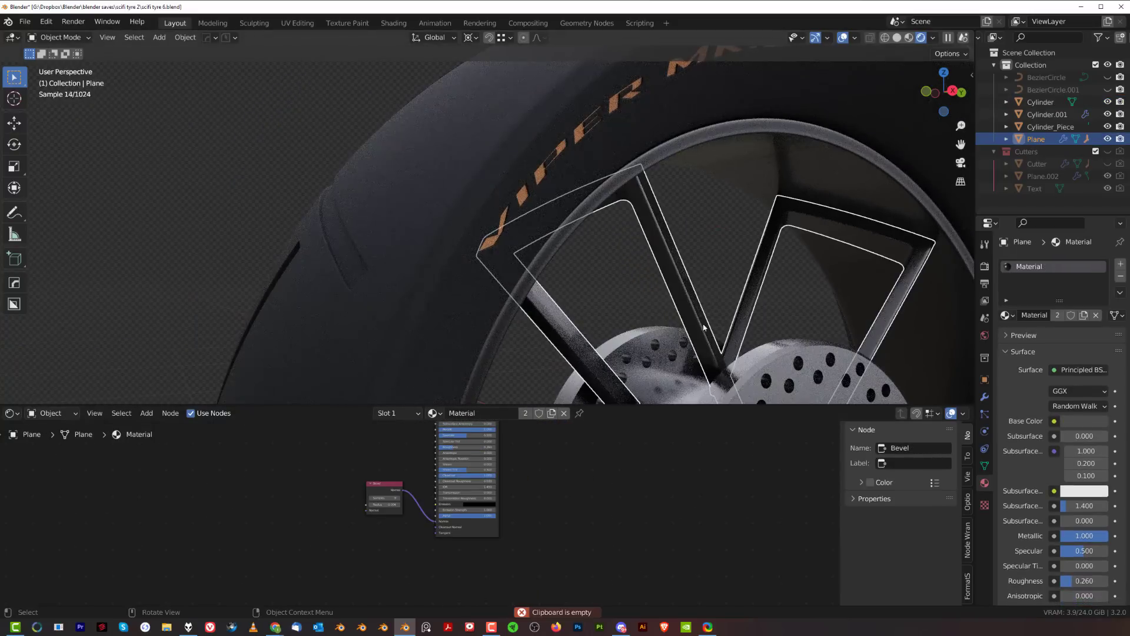
- Paste the Bevel node into the perforated hub's material and connect its Normal output to the Principled shader's Normal input
middle_click_drag(715, 288, 593, 206, "shift")
left_click(648, 330)
key("ctrl+v")
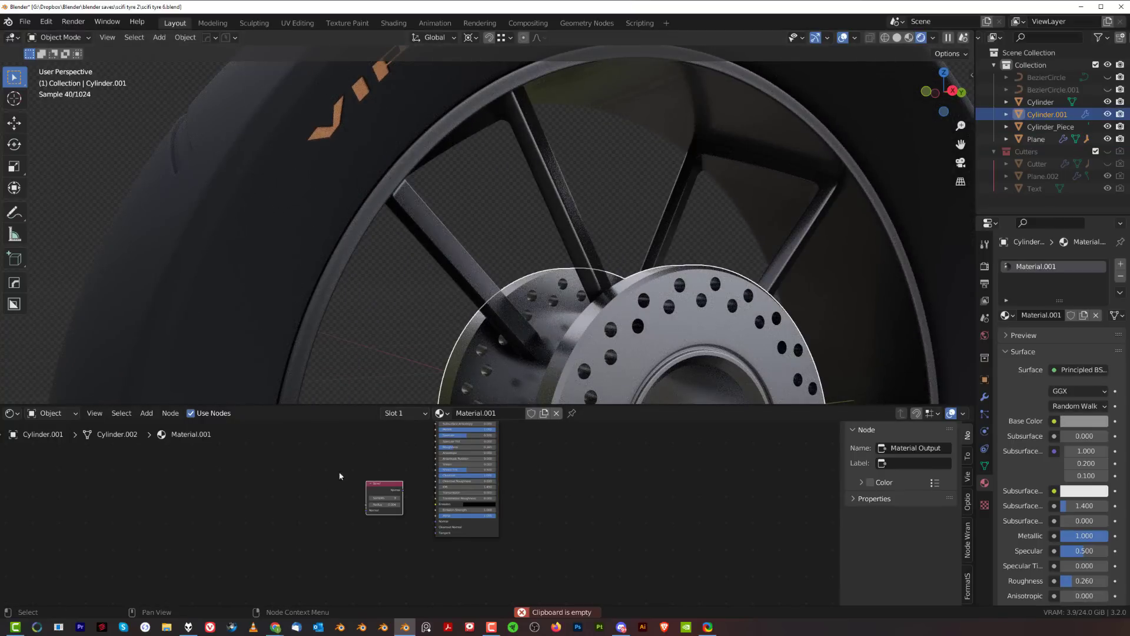
left_click_drag(405, 489, 440, 526)
- Reduce the radius of the hub material's Bevel node for tighter edges around the drilled holes
scroll(633, 347, "up", 5)
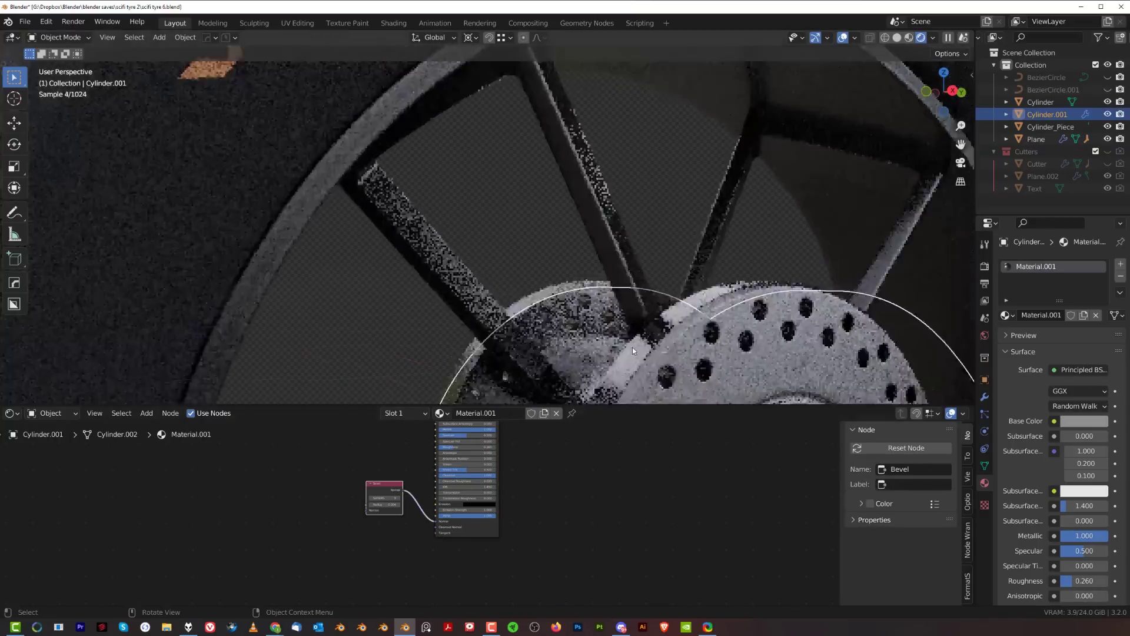
middle_click_drag(818, 389, 606, 292, "shift")
scroll(518, 256, "up", 1)
scroll(512, 255, "up", 2)
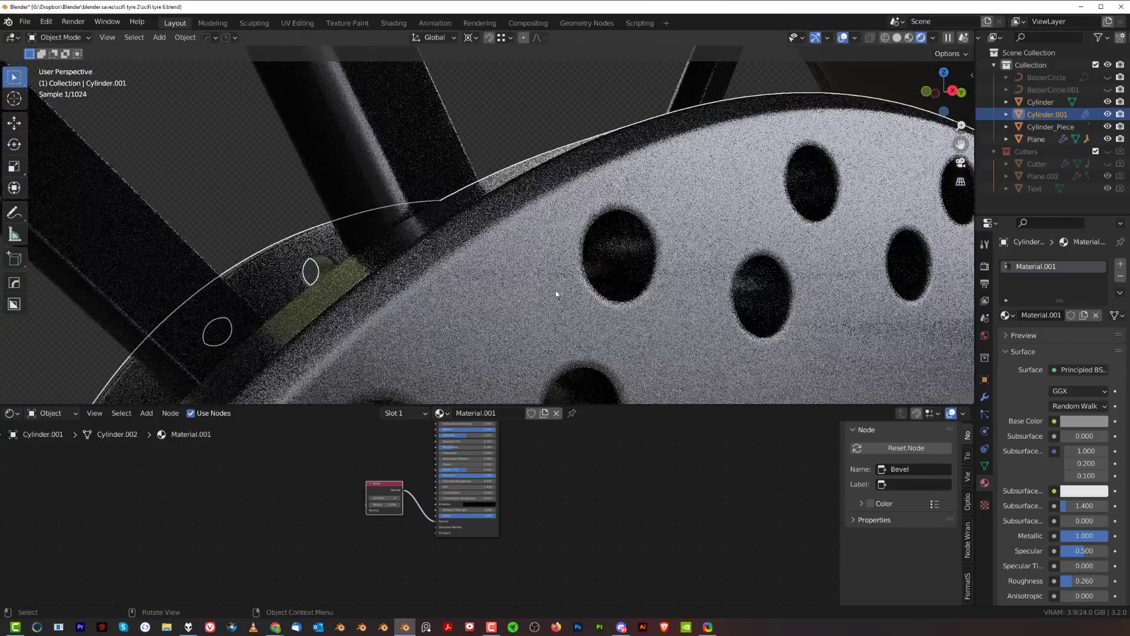
scroll(345, 511, "up", 4)
scroll(338, 511, "up", 2)
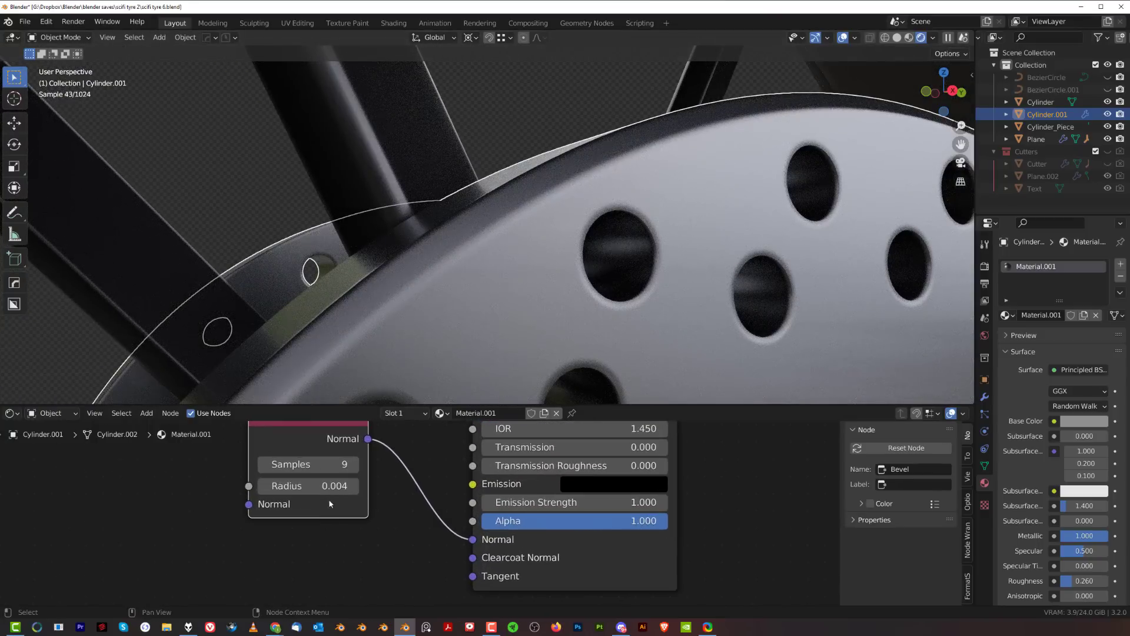
key("Return")
- Set the radius of the Bevel node in the spokes' material to 0.002
left_click(385, 165)
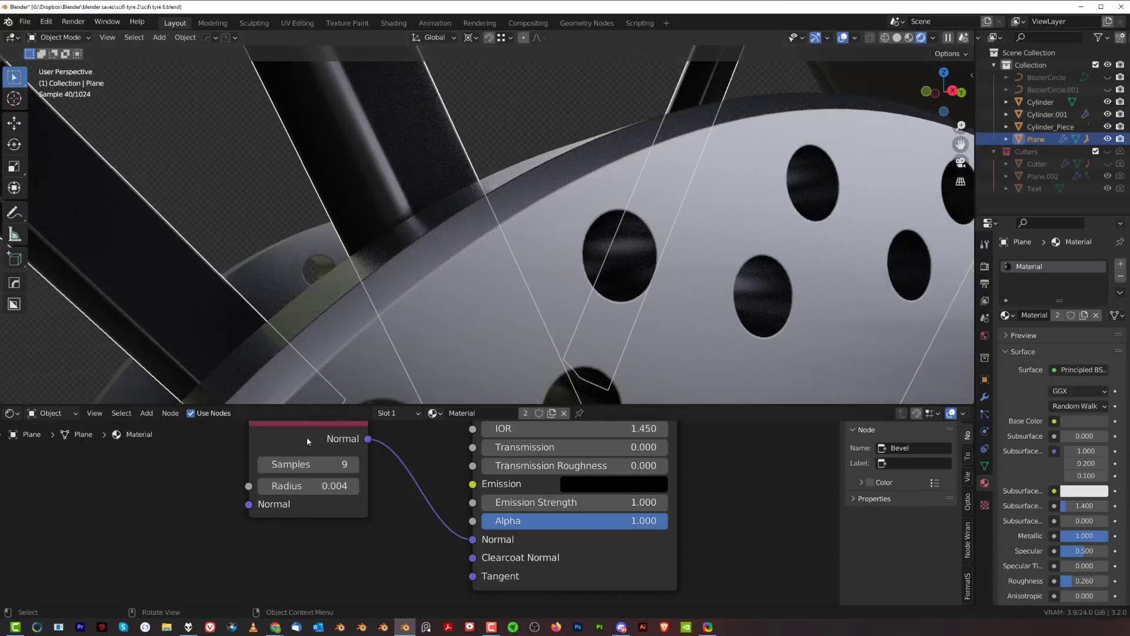
key("BackSpace")
type("2")
key("Return")
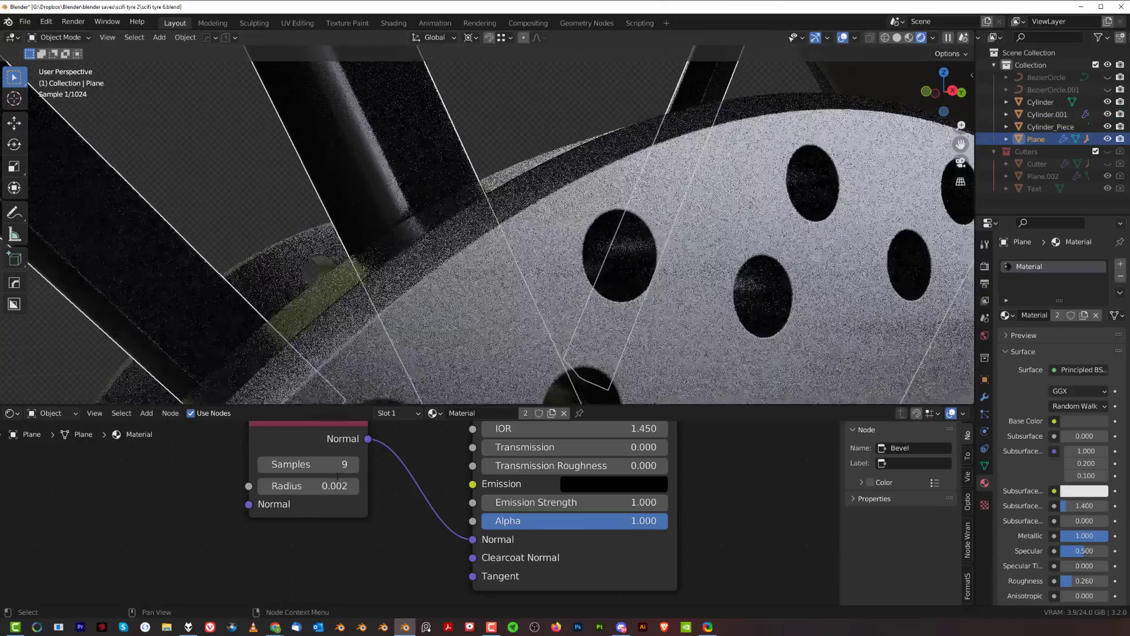
- Examine the softened edges of the spokes, rim and hub up close and on the whole wheel from both sides
scroll(605, 213, "down", 10)
scroll(588, 206, "down", 3)
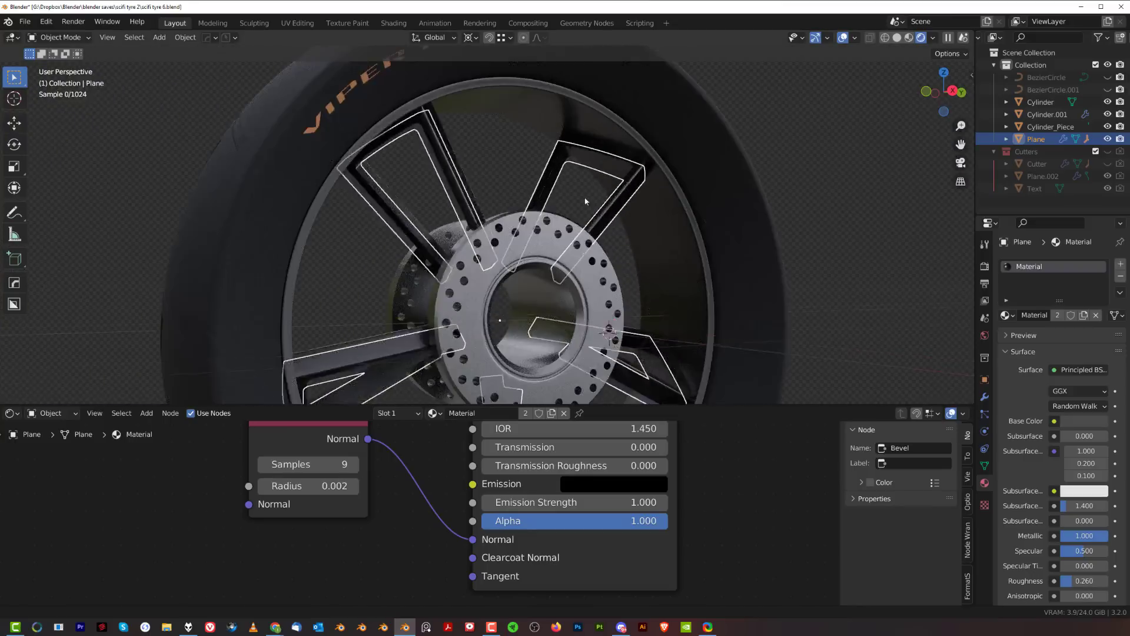
scroll(577, 194, "up", 6)
scroll(577, 201, "up", 3)
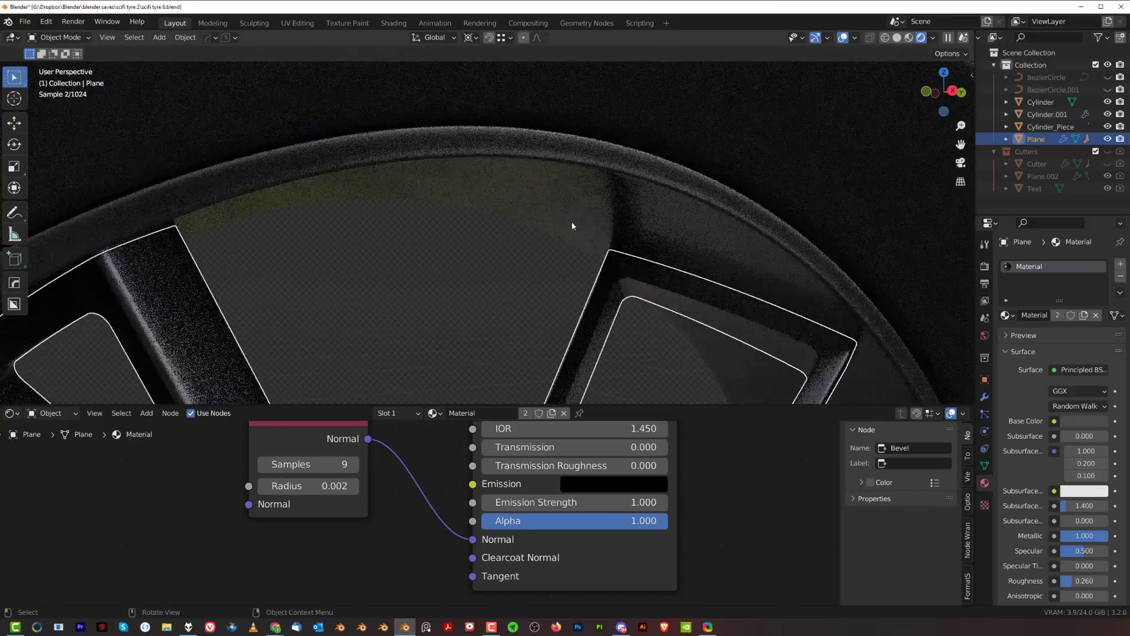
scroll(560, 247, "down", 8)
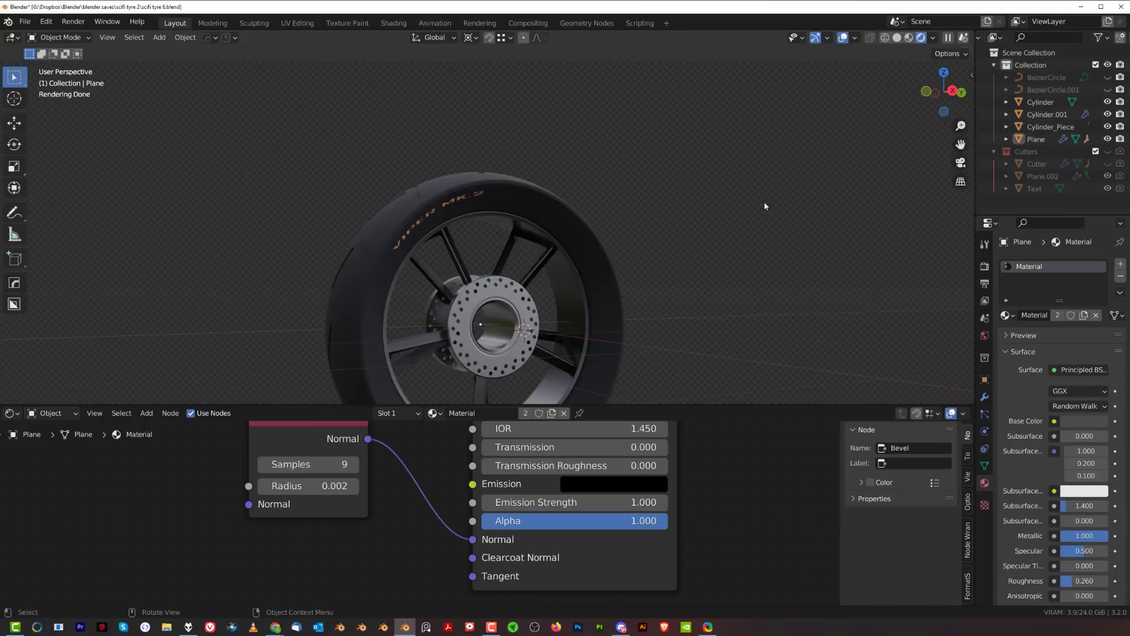
middle_click_drag(764, 202, 547, 234)
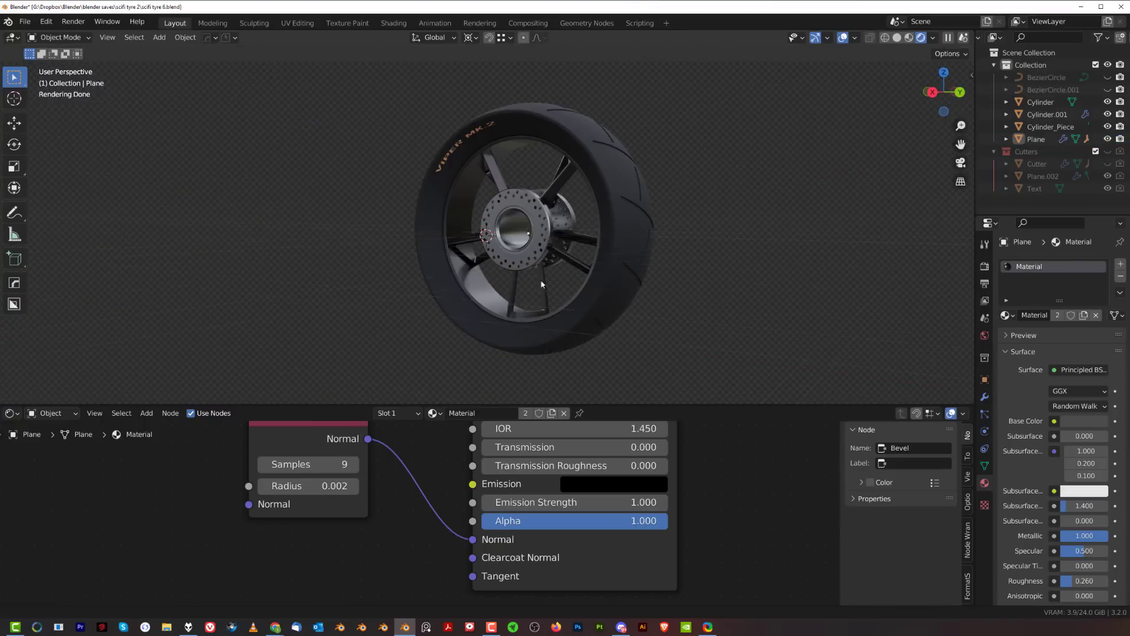
middle_click_drag(541, 284, 471, 303)
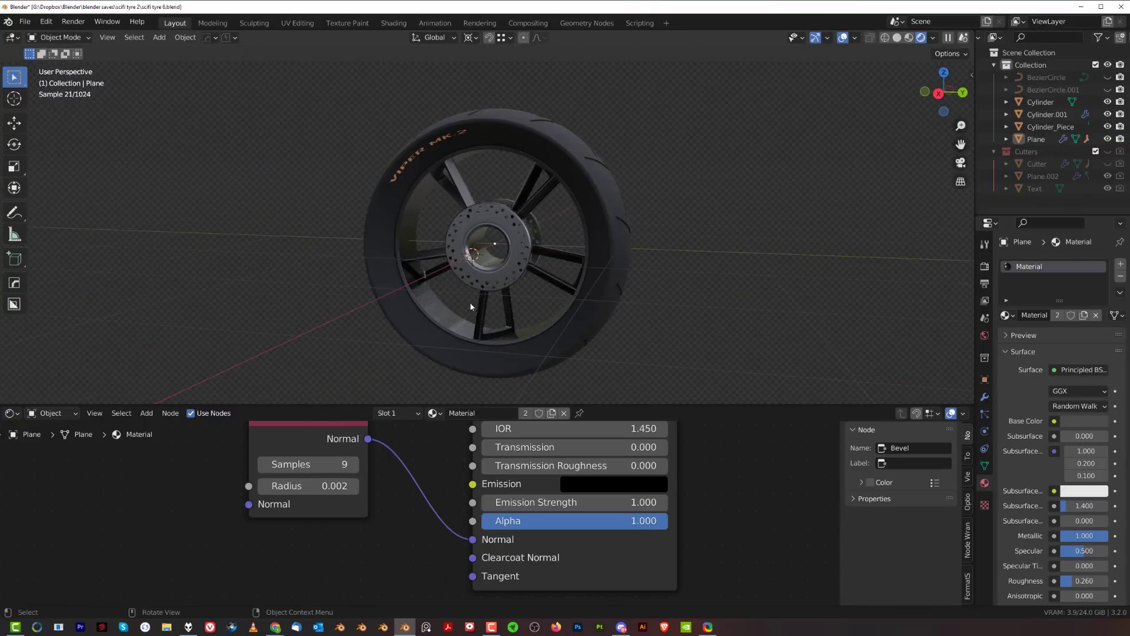
- Slightly lighten the base colour of the dark metal material shared by the rim and spokes
left_click(471, 304)
left_click(1096, 423)
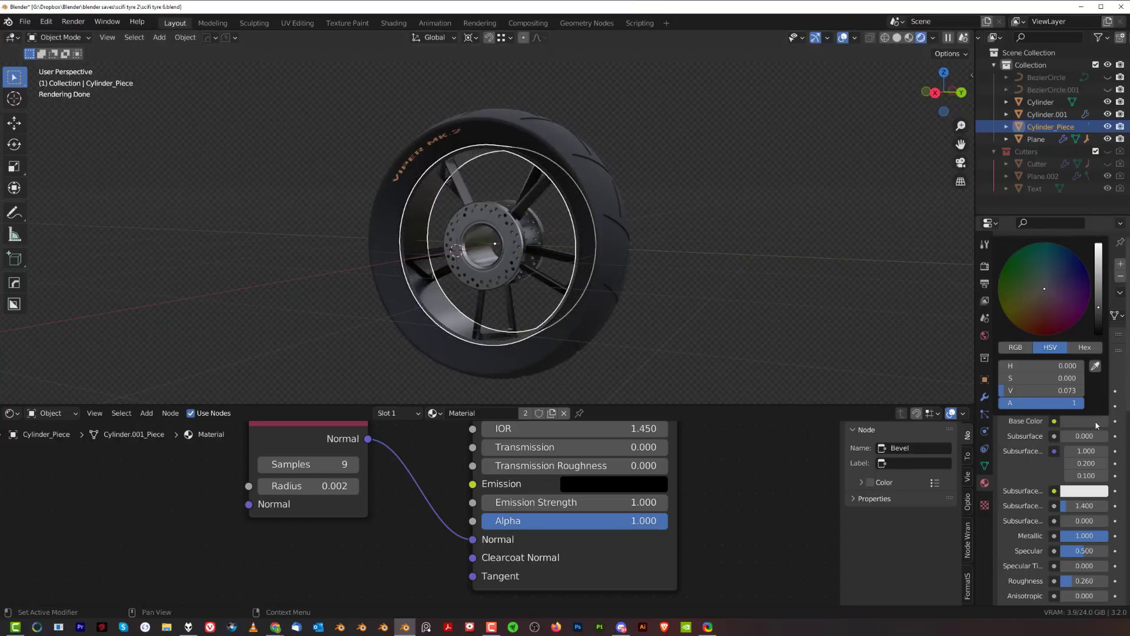
left_click_drag(1100, 304, 1100, 298)
left_click(848, 253)
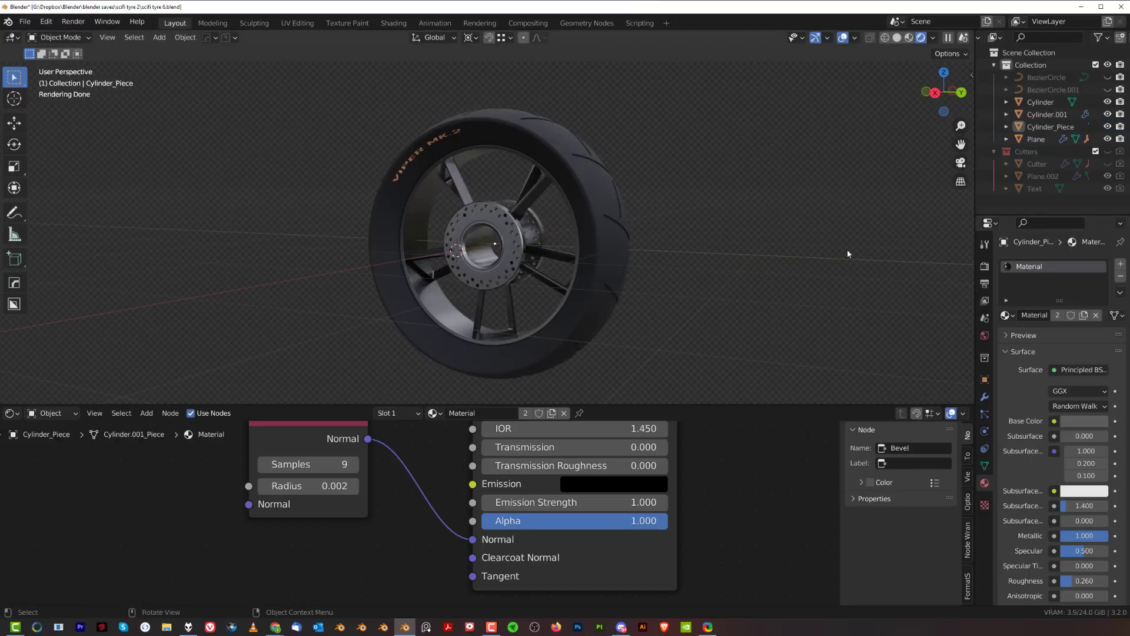
middle_click_drag(611, 257, 636, 244)
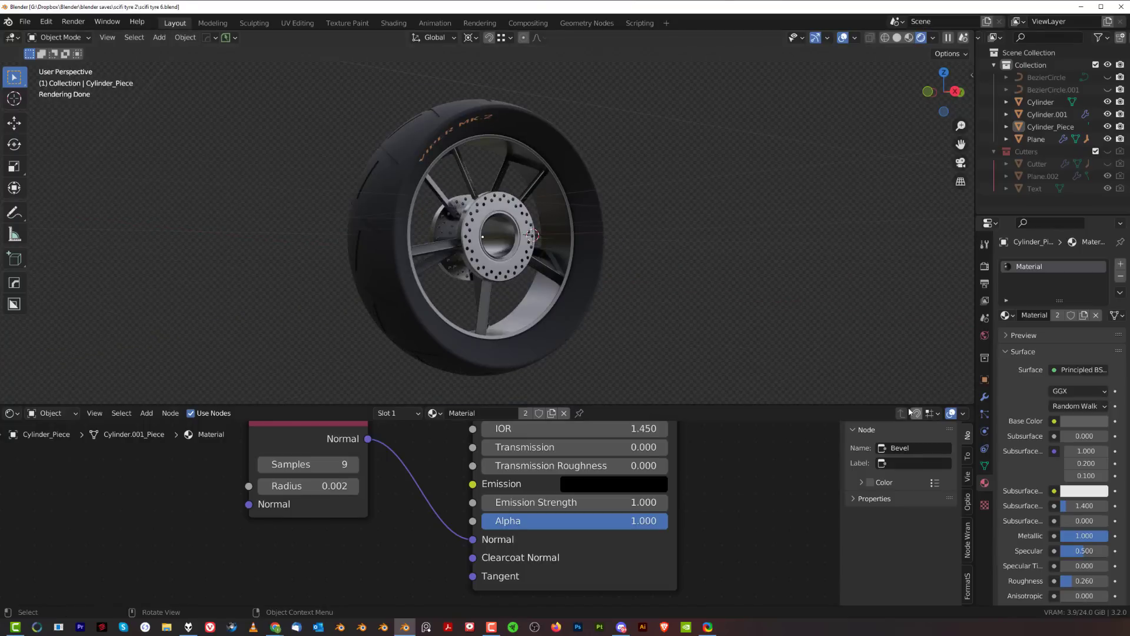
- Add a mesh plane and scale it up into a large floor around the wheel
key("shift+a")
mouse_move(706, 243)
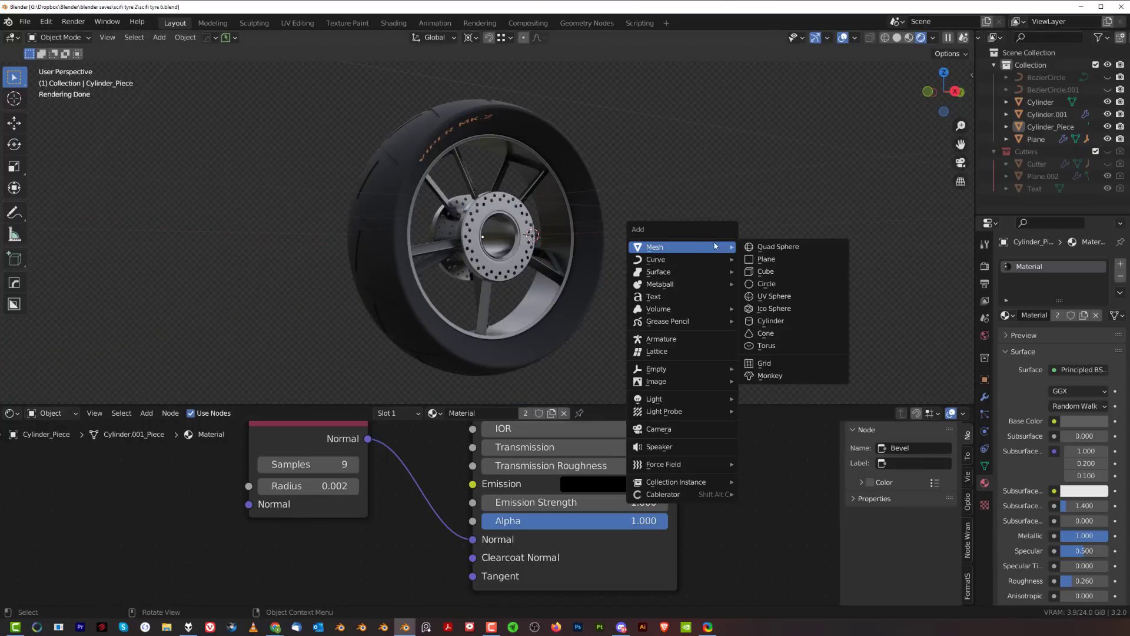
left_click(760, 254)
key("s")
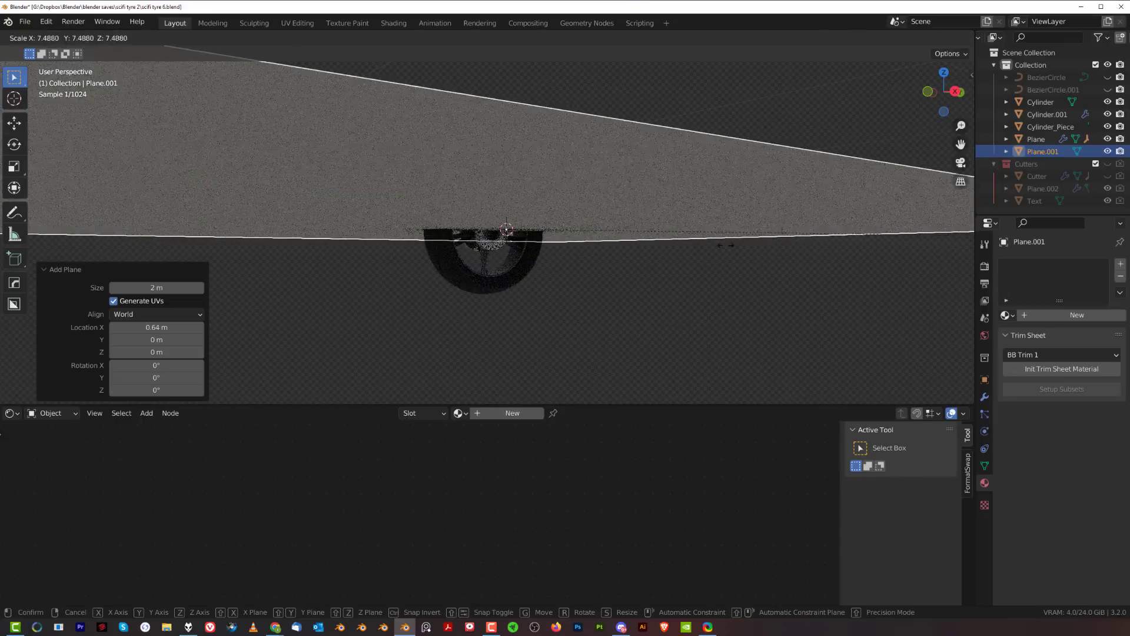
left_click(600, 210)
- Lower the floor plane along Z by about 0.87 m and a further 0.22 m to meet the tyre's lowest point
key("g")
key("z")
left_click(584, 284)
key("KP_3")
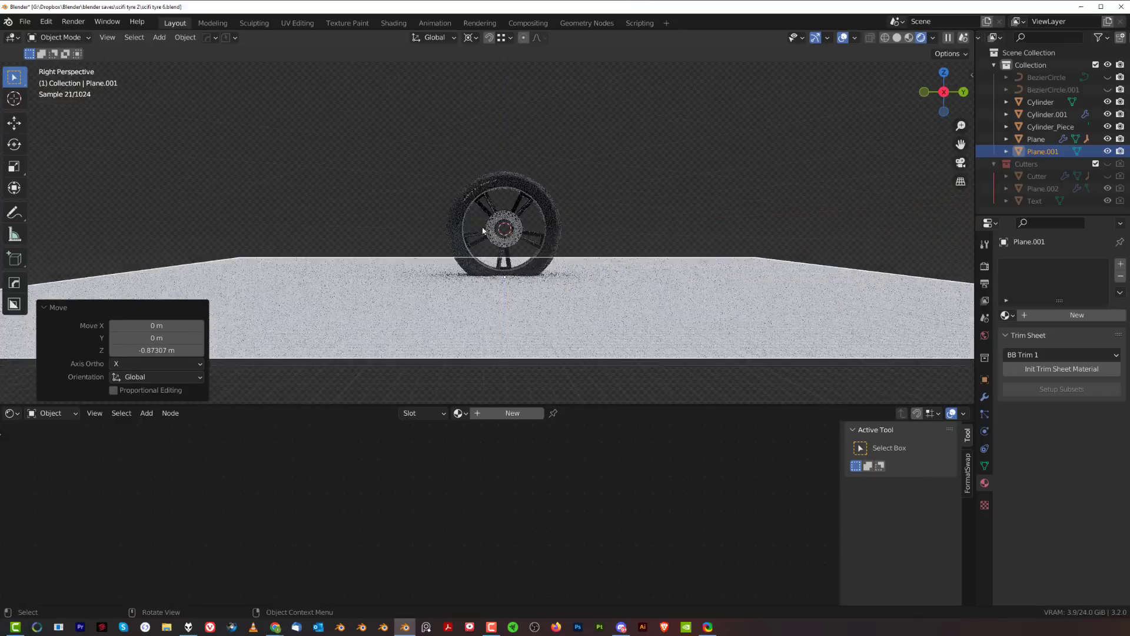
scroll(524, 320, "up", 8)
middle_click_drag(524, 320, 534, 124, "shift")
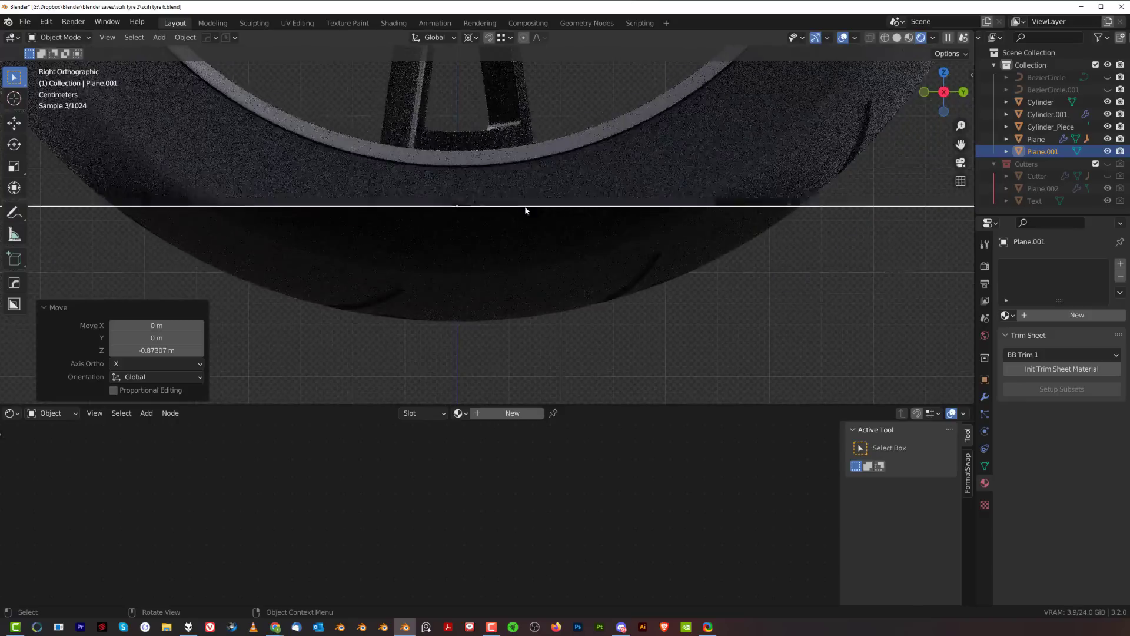
scroll(518, 215, "up", 3)
key("g")
key("z")
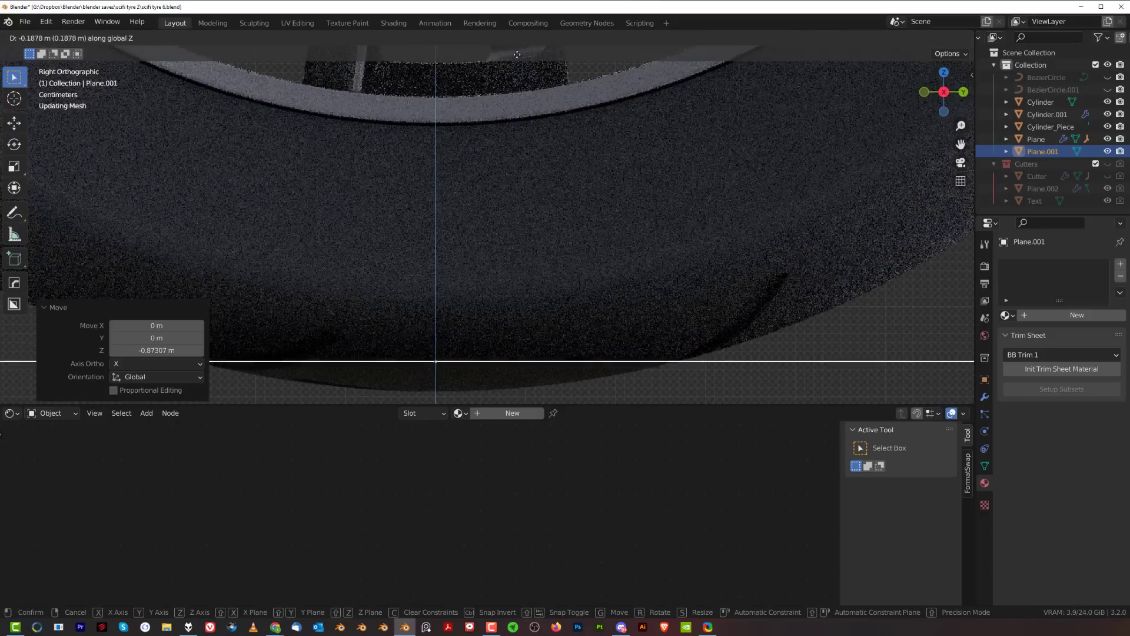
left_click(506, 84)
scroll(524, 118, "down", 5)
- Apply the floor plane's scale and give it thickness with the HardOps Solidify operation
key("q")
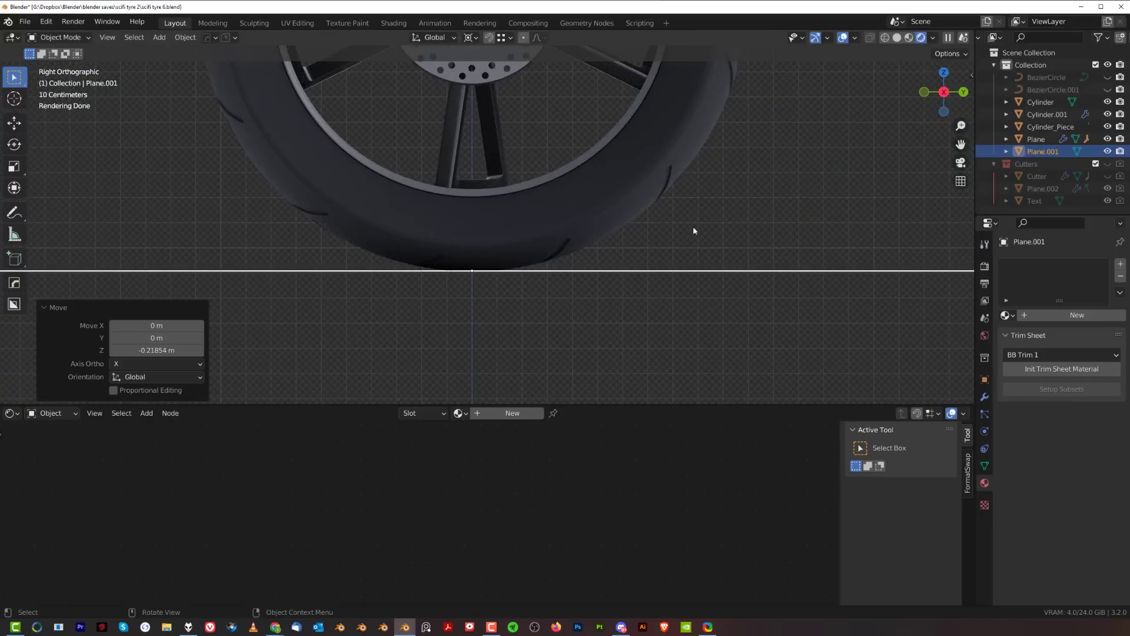
key("ctrl+a")
left_click(617, 93)
key("q")
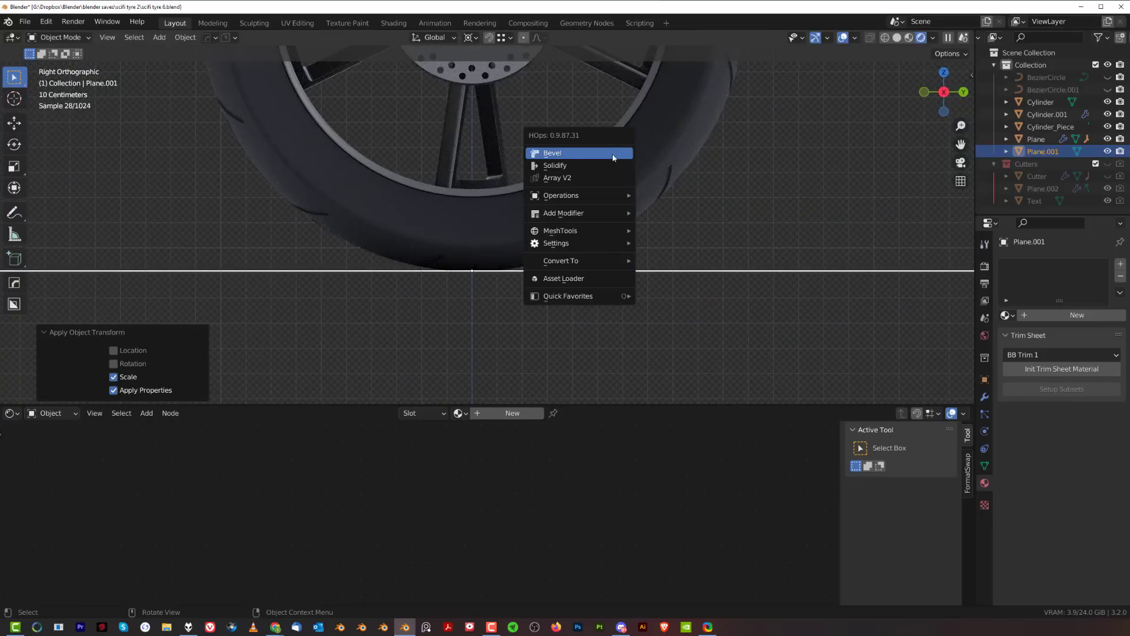
left_click(608, 165)
left_click(599, 165)
scroll(624, 178, "down", 2)
scroll(625, 181, "down", 2)
middle_click_drag(626, 182, 610, 202)
- Assign a HardOps blank Principled material to the floor plane and enlarge the 3D viewport over the node editor
key("alt+m")
left_click(668, 211)
scroll(610, 200, "down", 4)
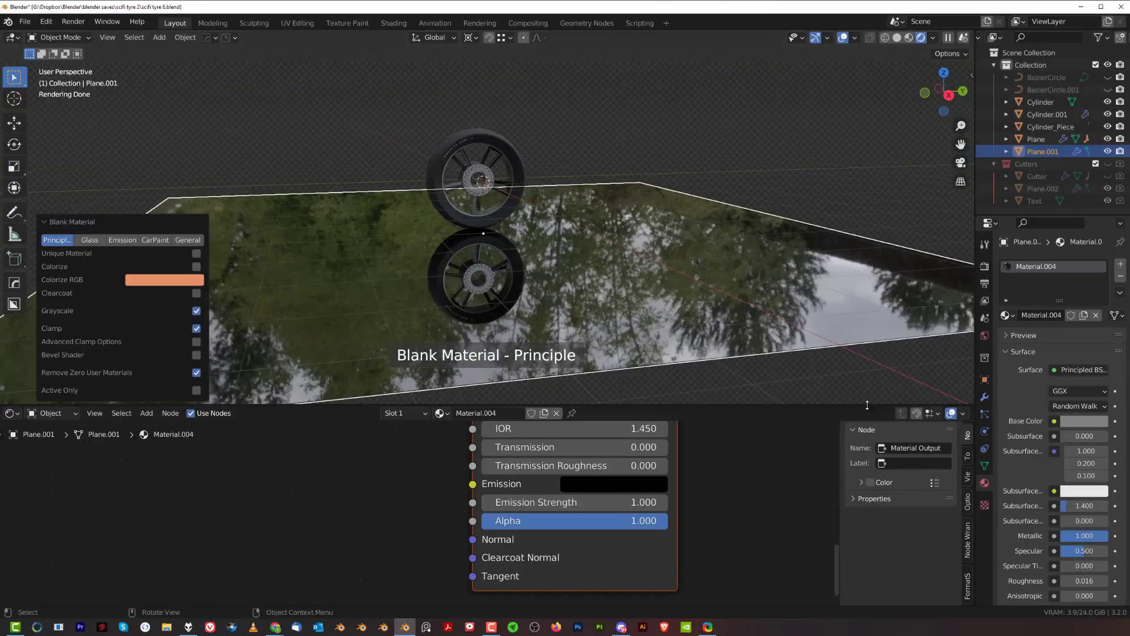
left_click_drag(970, 403, 963, 434)
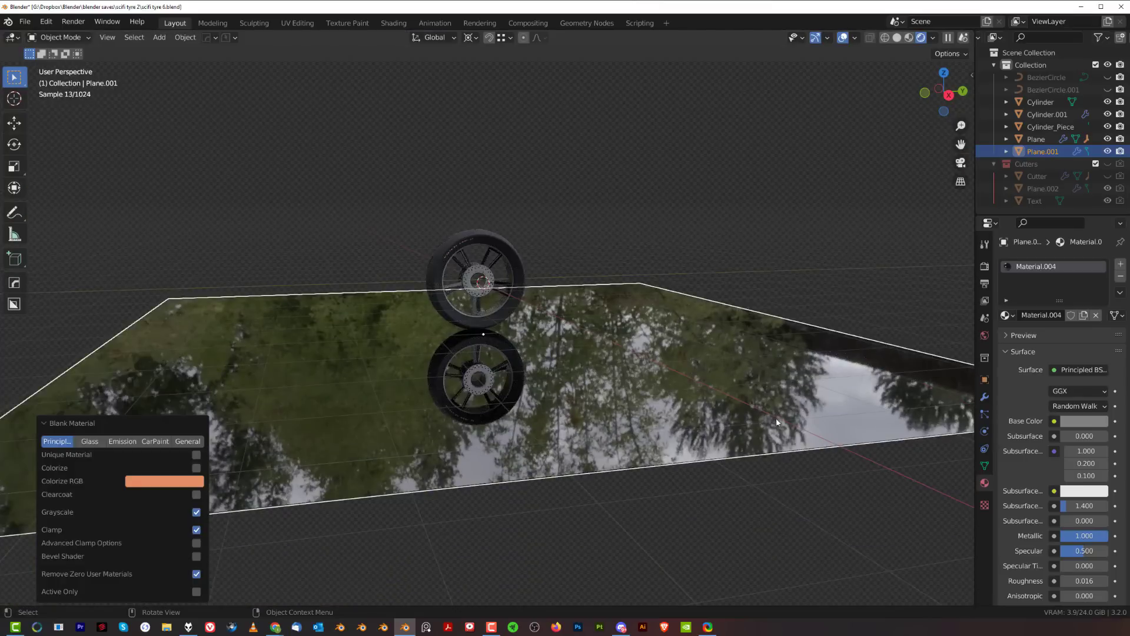
middle_click_drag(706, 345, 729, 323, "shift")
middle_click_drag(686, 278, 695, 312)
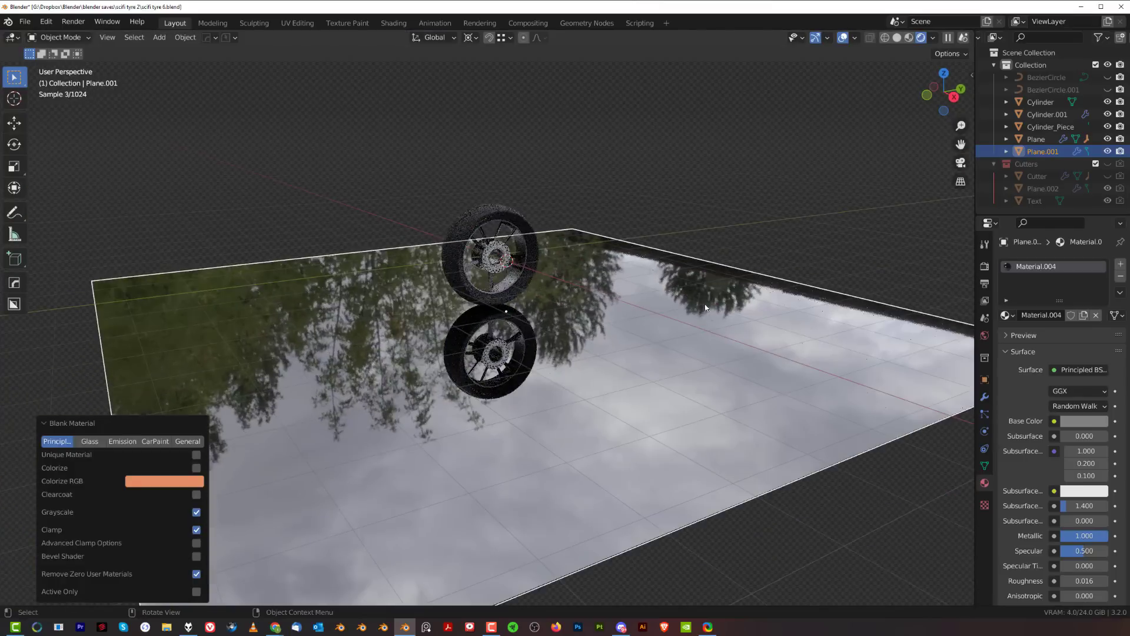
- Set the floor material's Roughness to 0.316, Clearcoat to 1.000 and Clearcoat Roughness to 0.027
scroll(1083, 556, "down", 2)
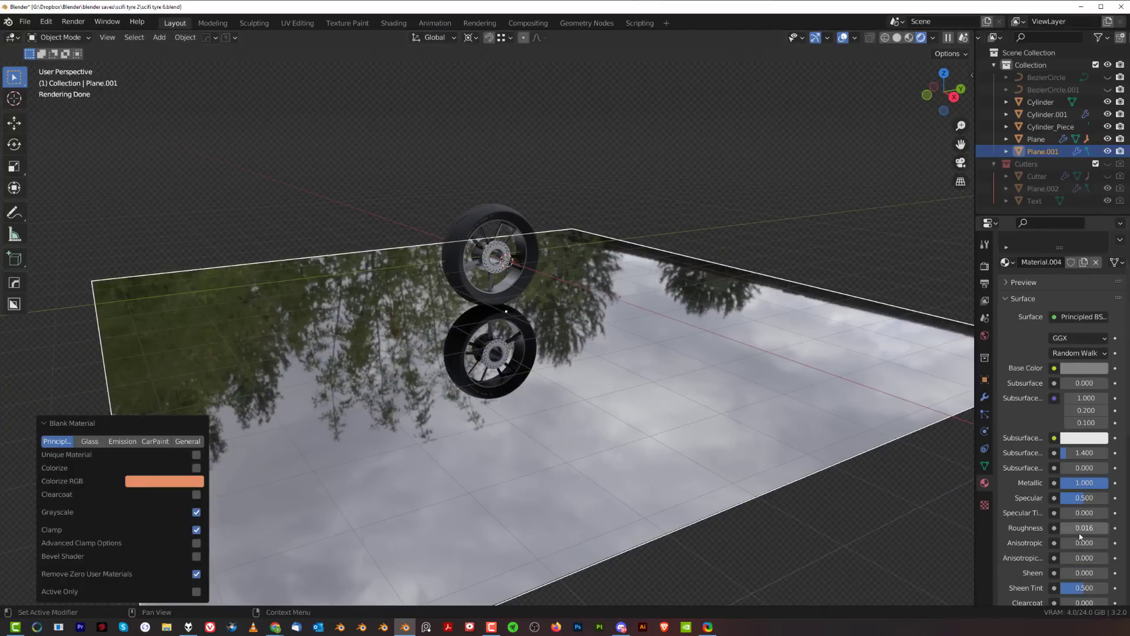
left_click_drag(1062, 528, 1107, 534)
scroll(1076, 559, "down", 3)
left_click(1055, 547)
key("Escape")
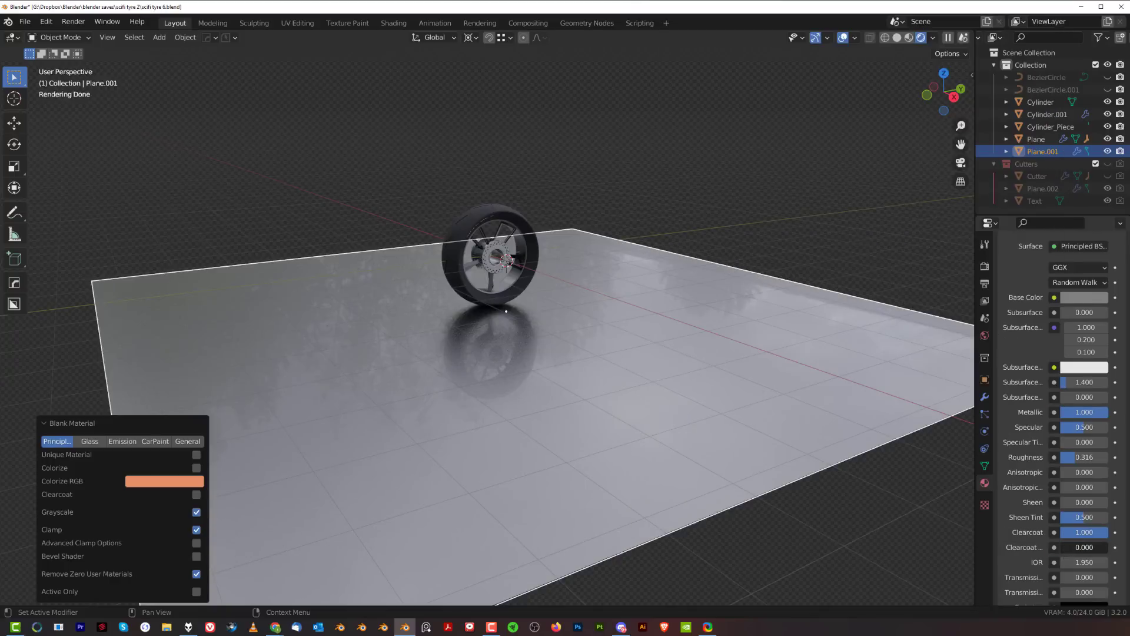
left_click_drag(1084, 547, 1087, 547)
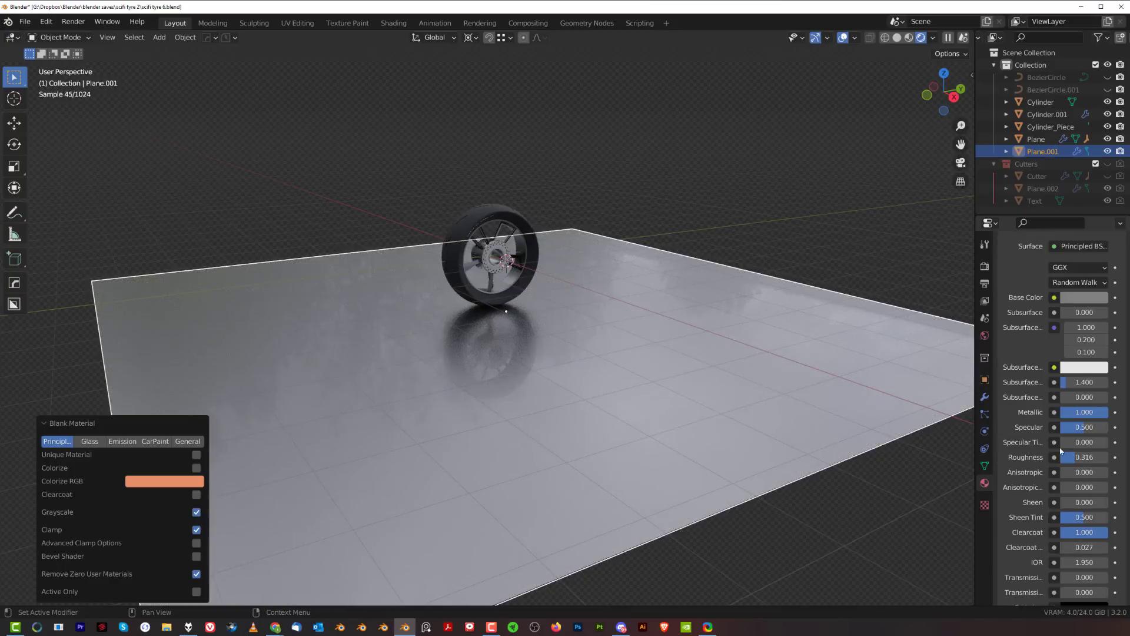
- Rotate the floor plane about -25.2° around the Z axis
scroll(1062, 451, "up", 5)
scroll(807, 418, "up", 3)
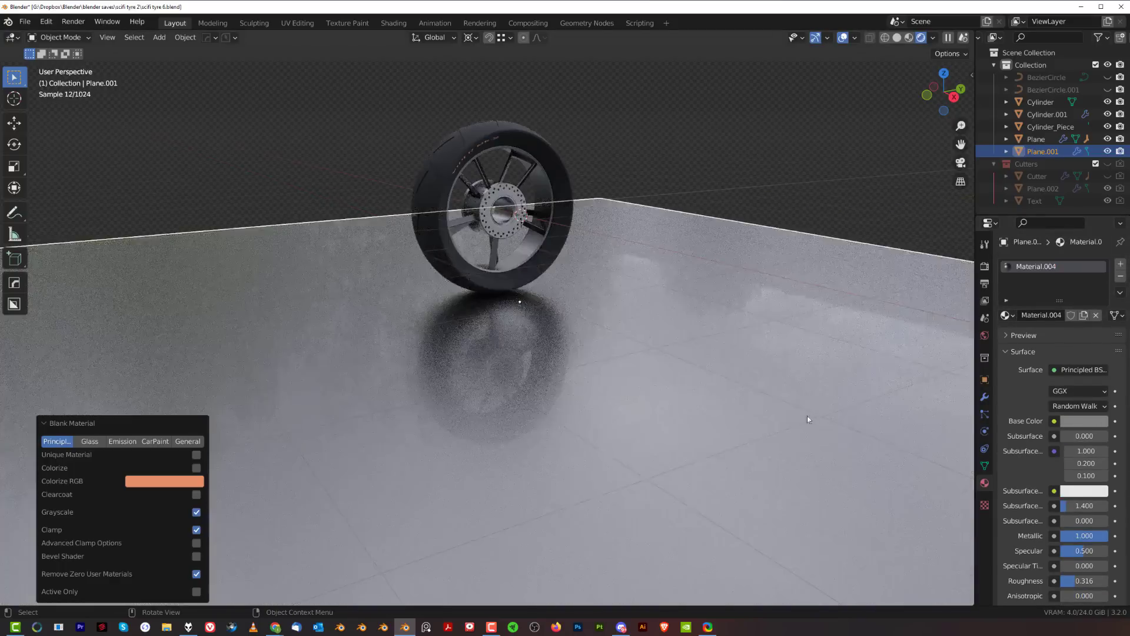
scroll(789, 394, "up", 2)
key("r")
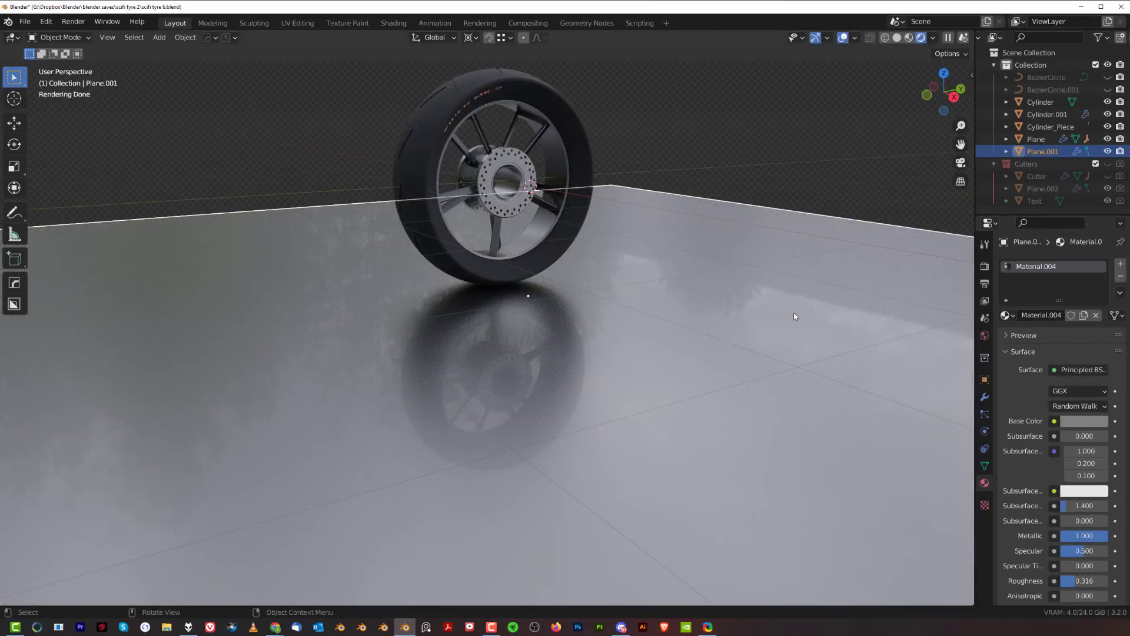
left_click(793, 482)
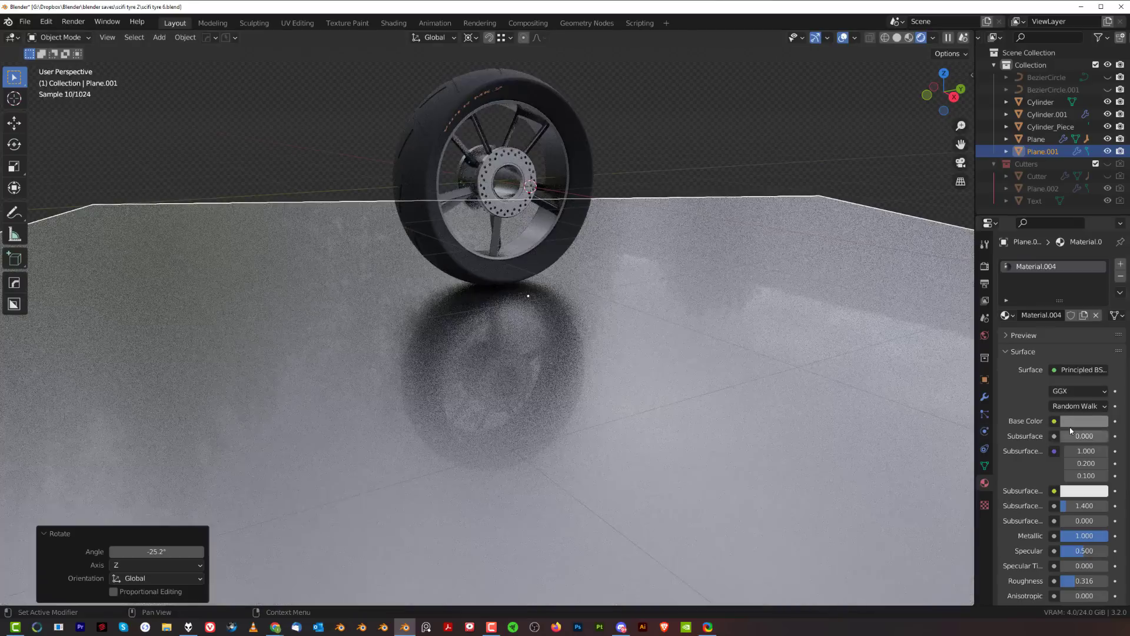
- Change the floor material's base colour to a muted blue with hue 0.555 and reduced saturation
left_click(1090, 422)
left_click(1051, 253)
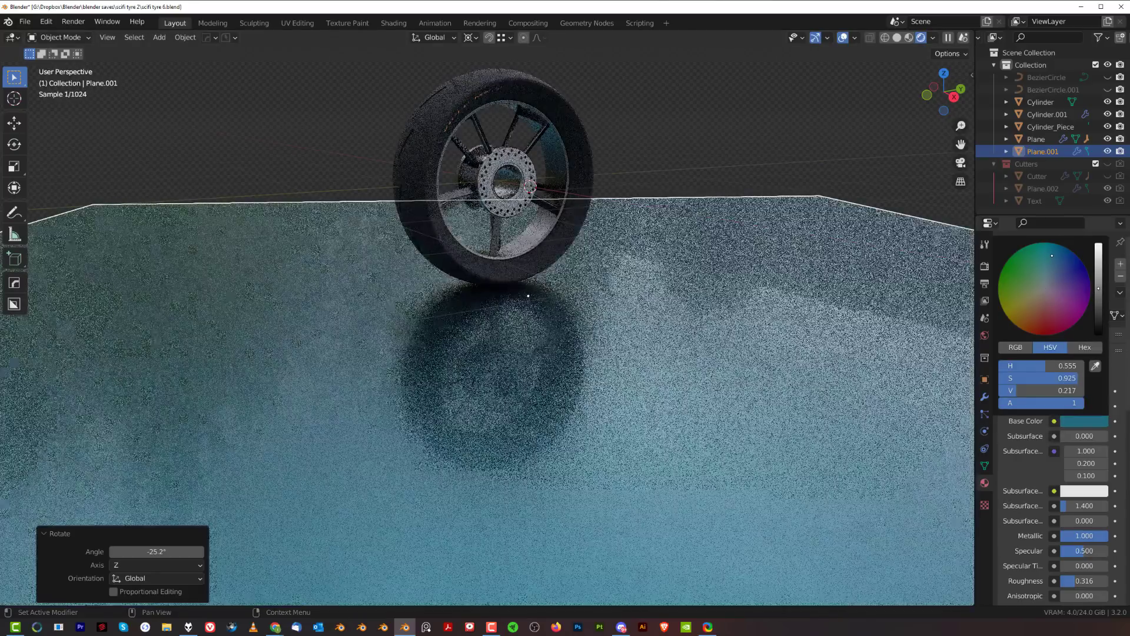
left_click(1086, 420)
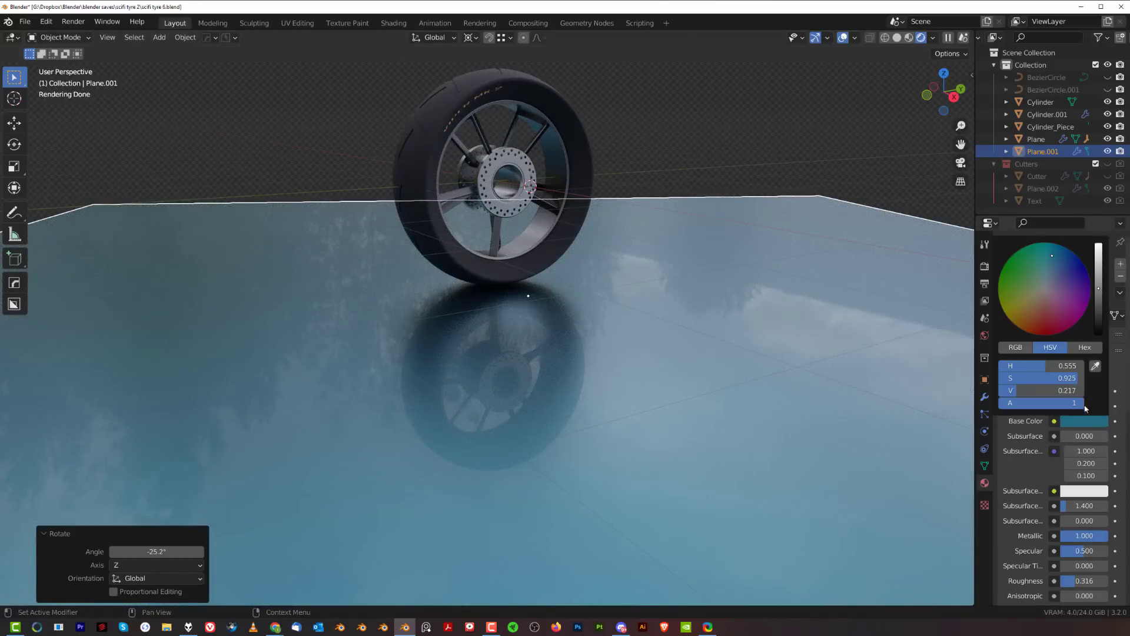
left_click_drag(1052, 378, 1013, 378)
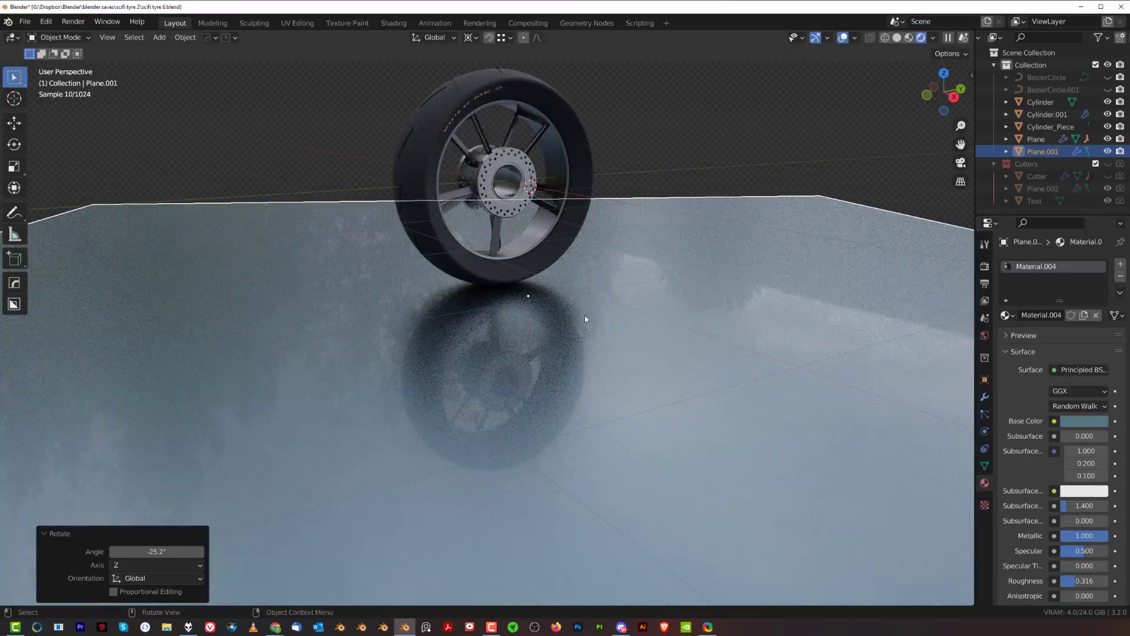
- Rotate the floor plane a further -10.7° around Z so its far edge runs more level behind the wheel
key("r")
key("z")
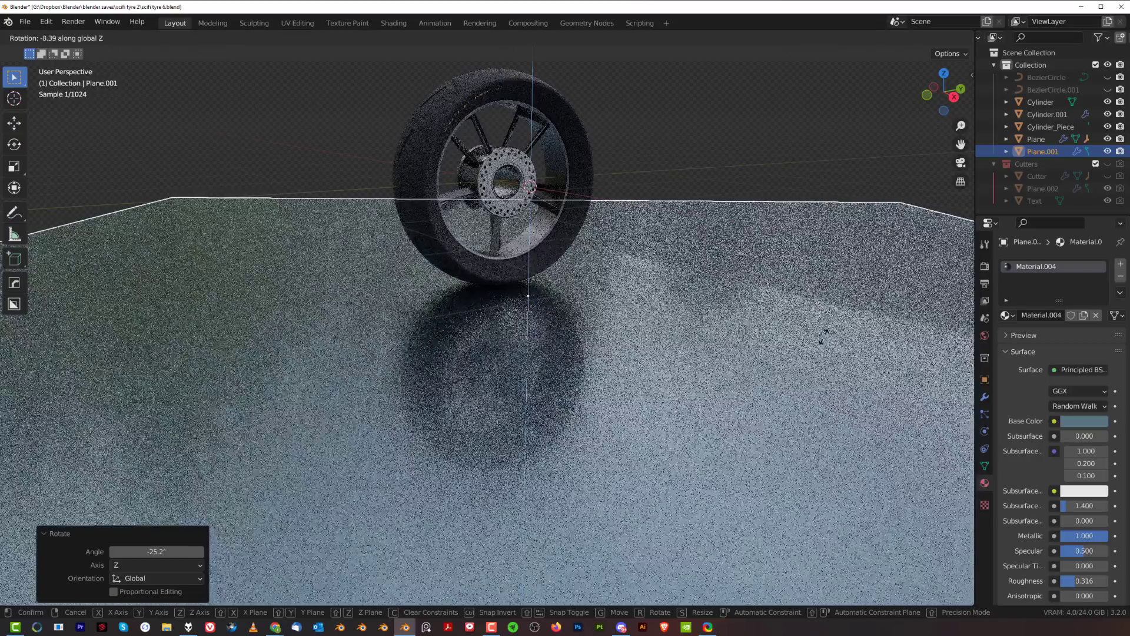
left_click(821, 347)
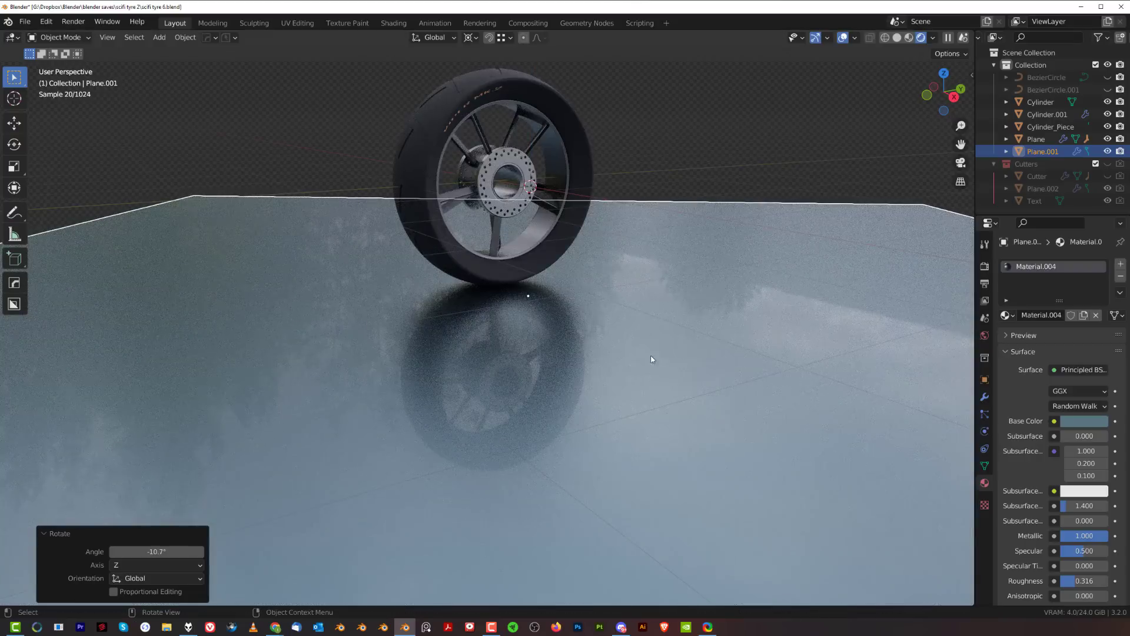
- Create a camera from the current view with Smart View Cam and open the scene's output settings
key("Page_Down")
left_click(508, 272)
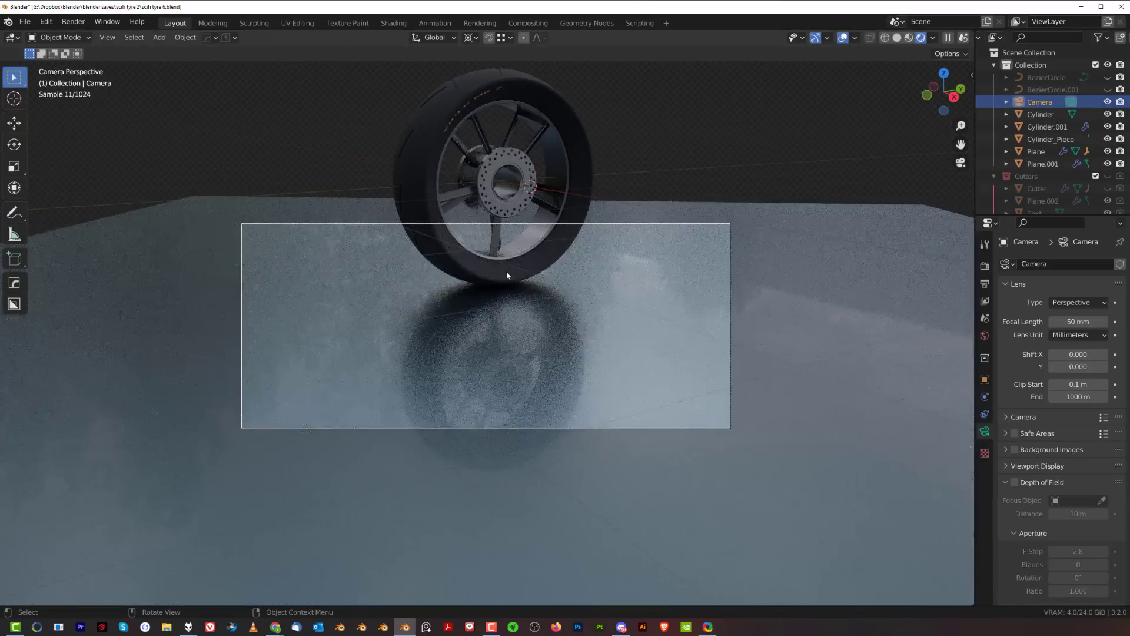
scroll(568, 310, "up", 3)
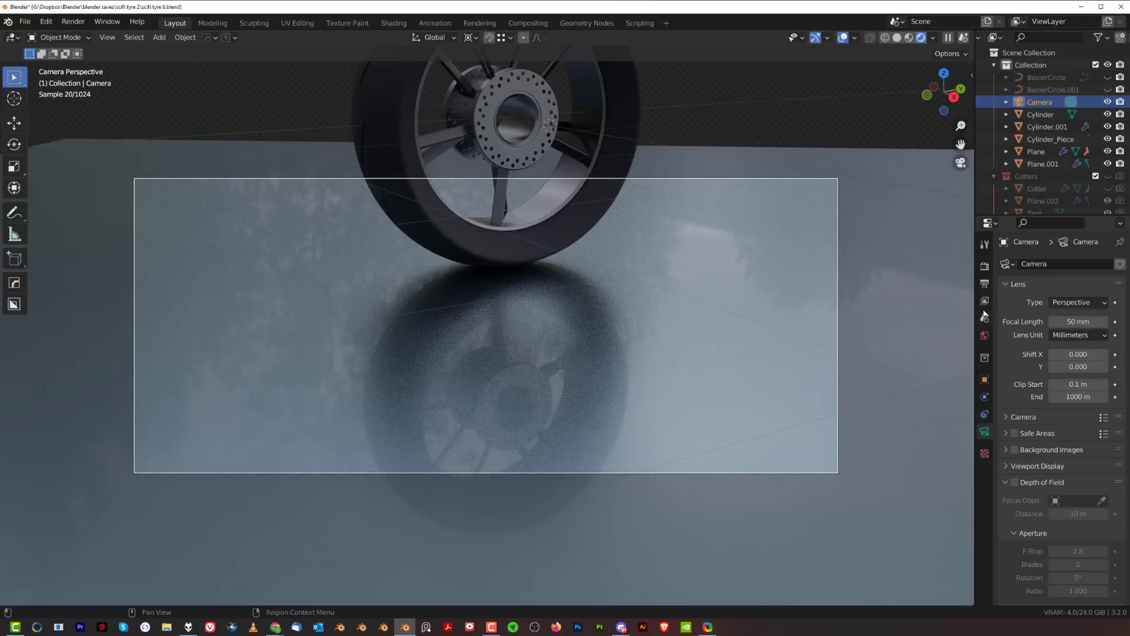
left_click(984, 286)
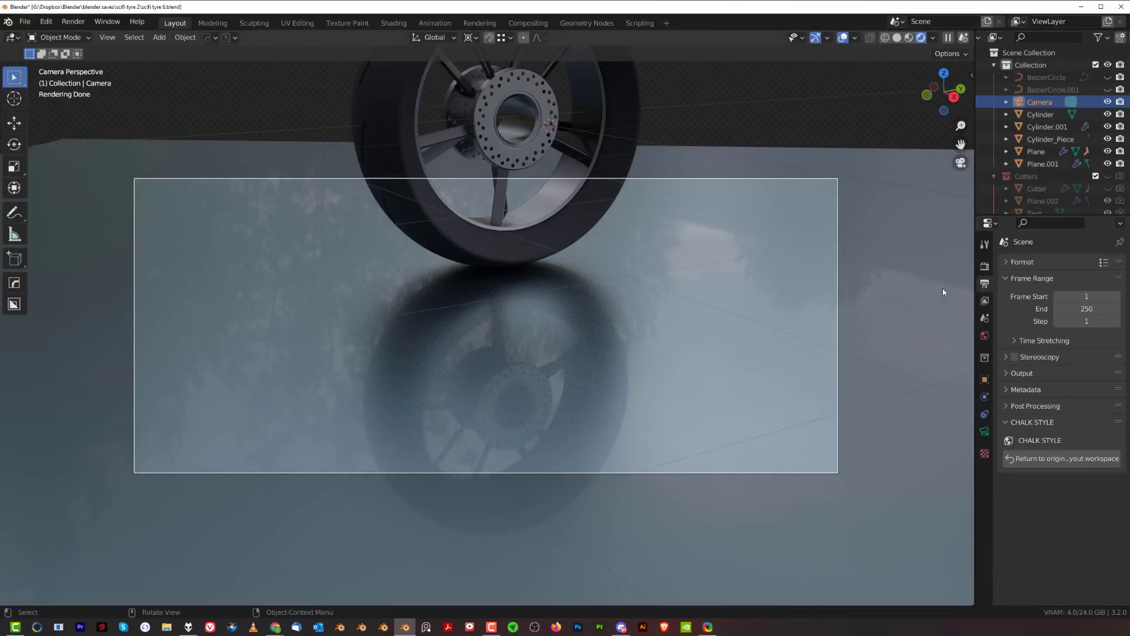
- Lock the camera to the view and orbit around the tyre to bring more of the wheel into the camera frame
key("Page_Down")
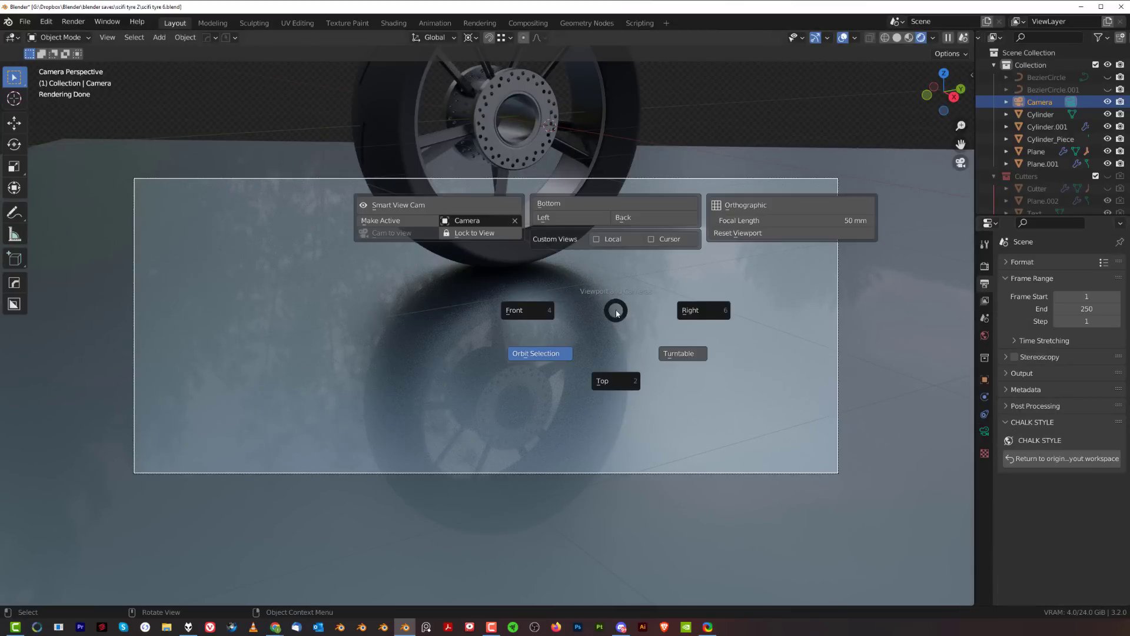
left_click(487, 233)
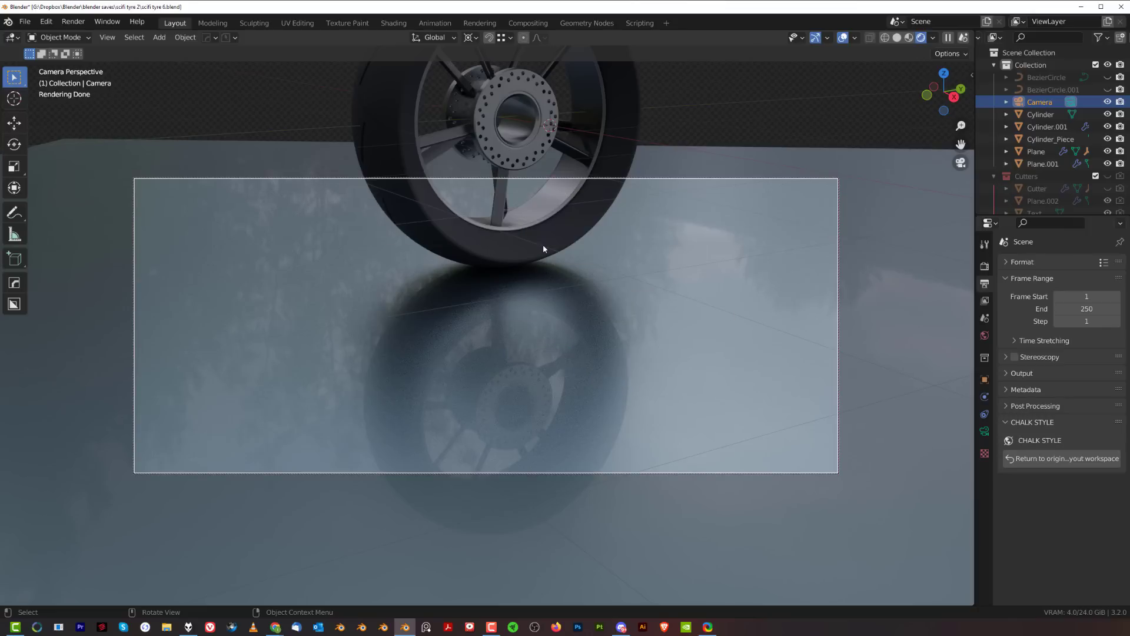
left_click(542, 246)
middle_click_drag(543, 263, 573, 345)
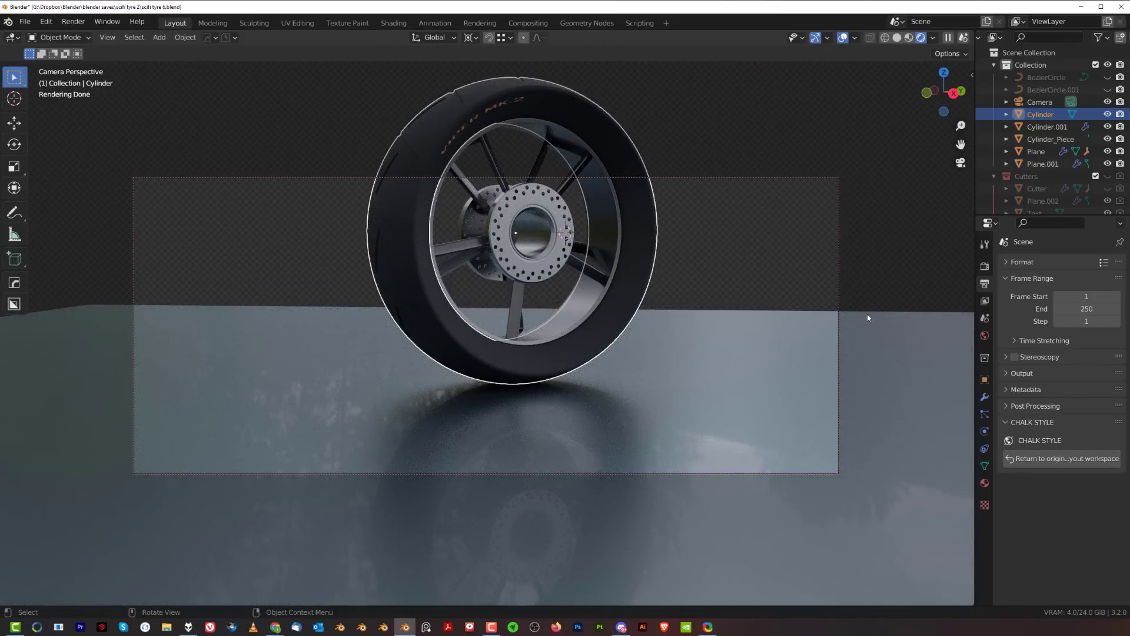
- Set the camera's focal length to 135 mm and reframe the whole wheel in the left half of the camera frame
key("Page_Down")
left_click_drag(1000, 223, 1003, 222)
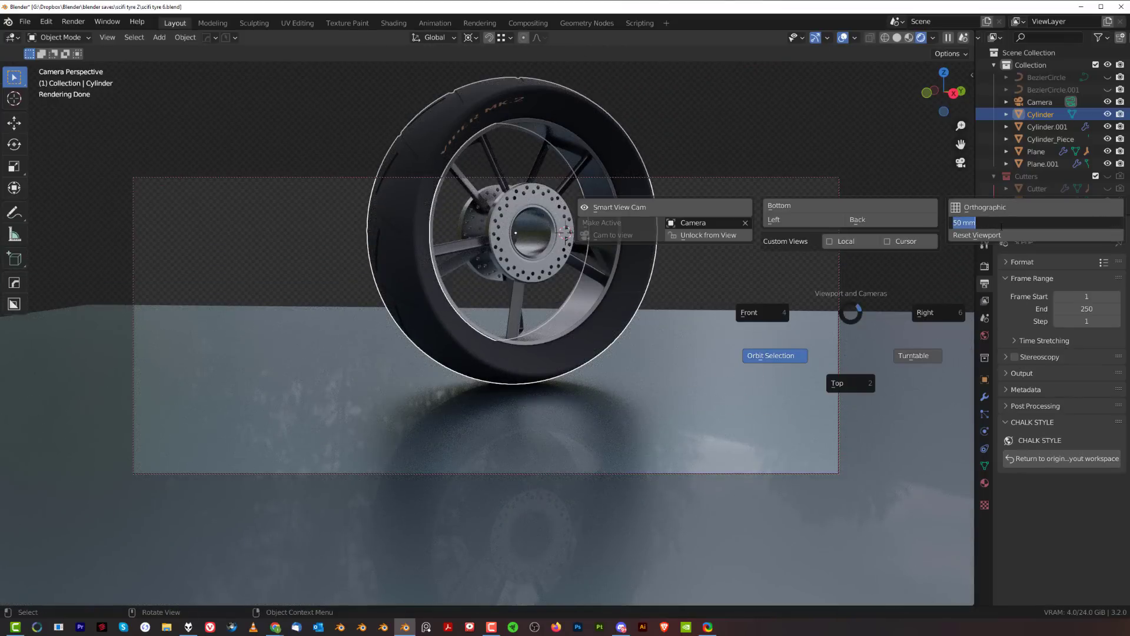
key("Return")
scroll(611, 270, "down", 6)
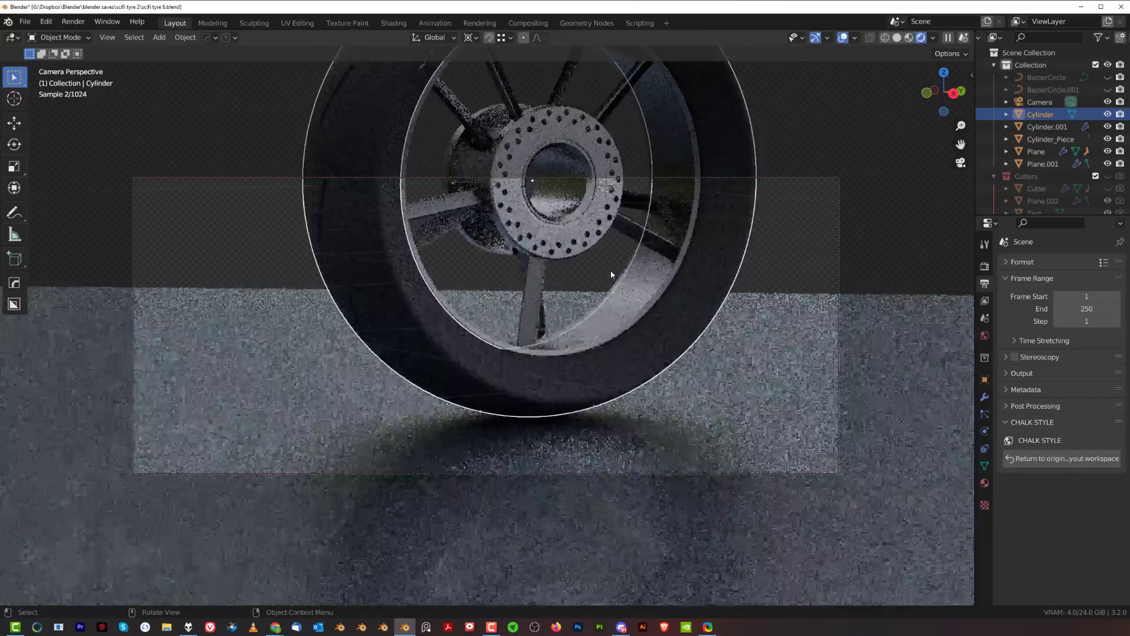
middle_click_drag(595, 284, 556, 307, "shift")
middle_click_drag(534, 334, 479, 340, "shift")
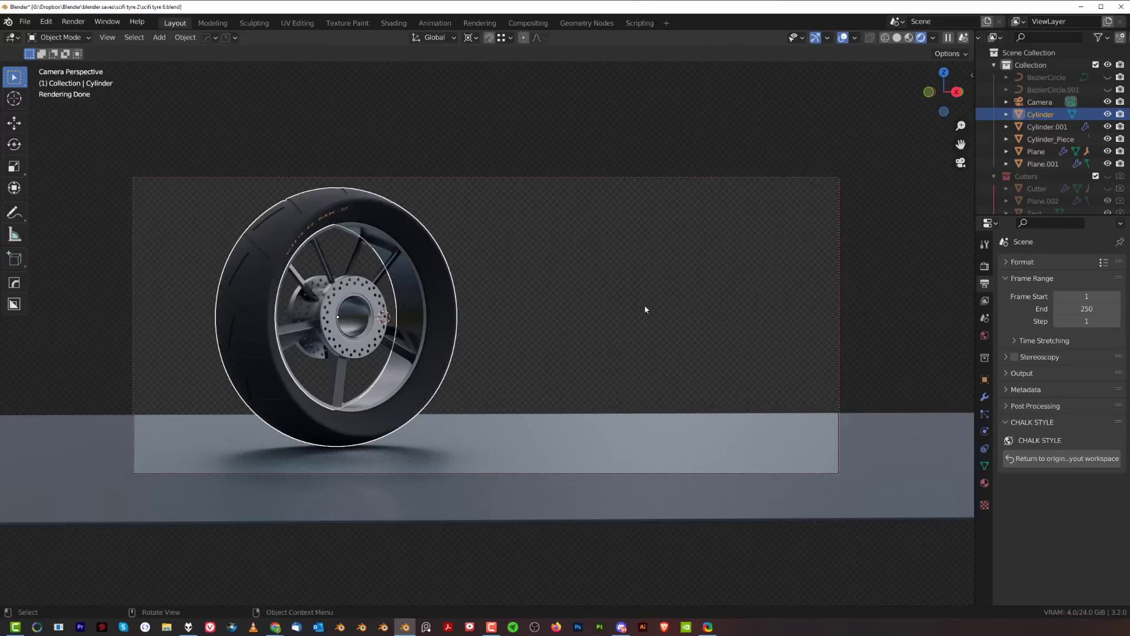
- Expand the output format settings and set the render's horizontal resolution to 2560 px
left_click(984, 266)
left_click(985, 283)
left_click(985, 266)
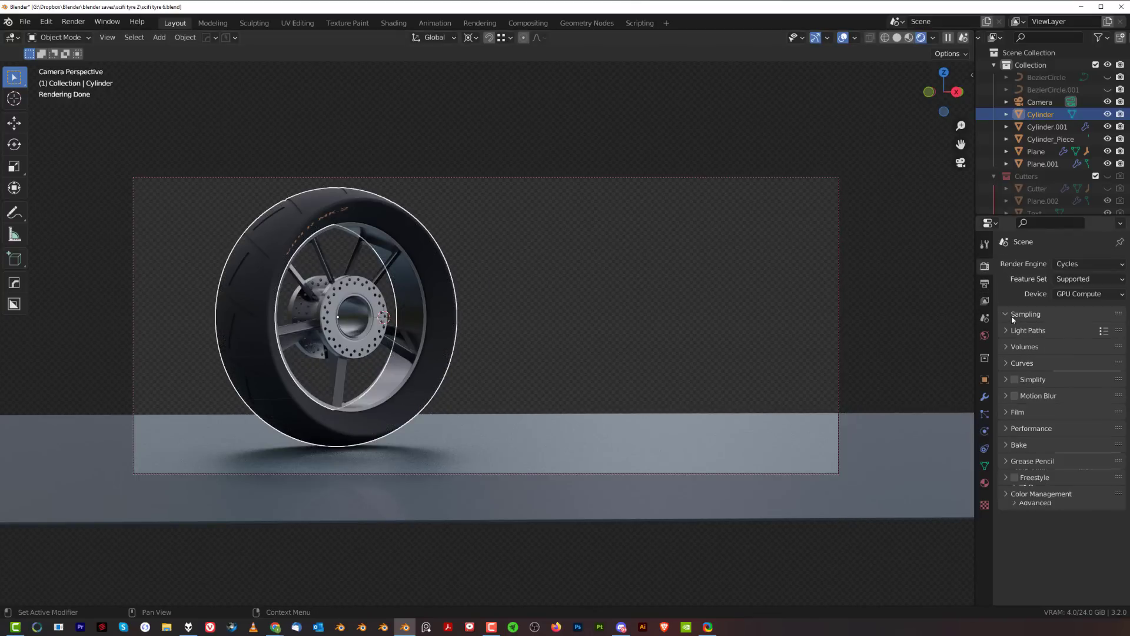
left_click(1013, 318)
left_click(985, 284)
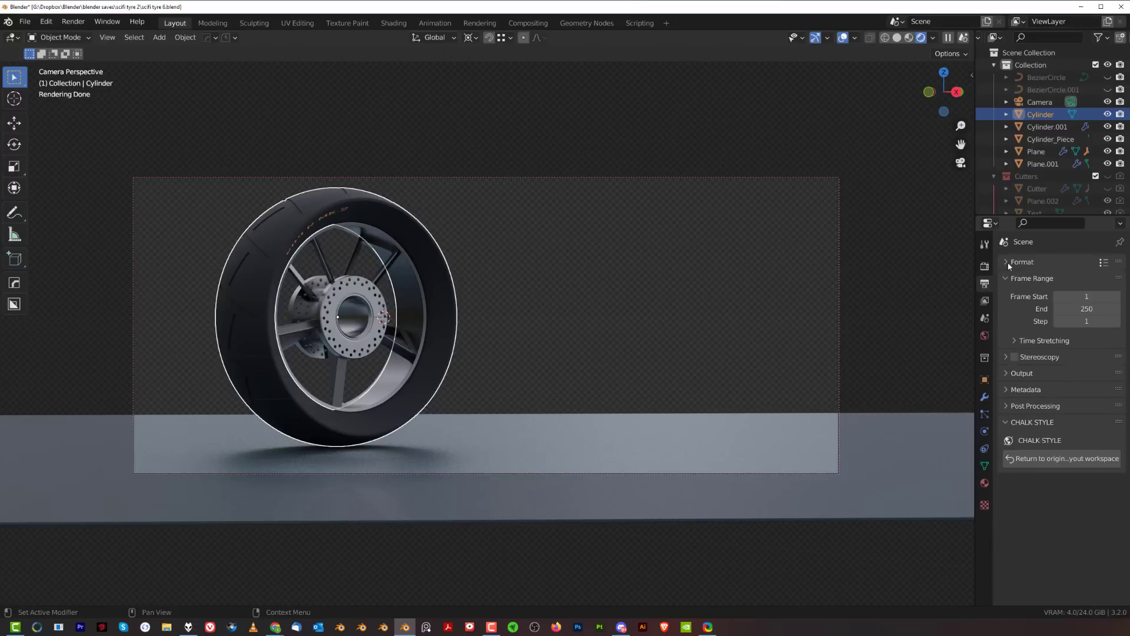
left_click(1010, 263)
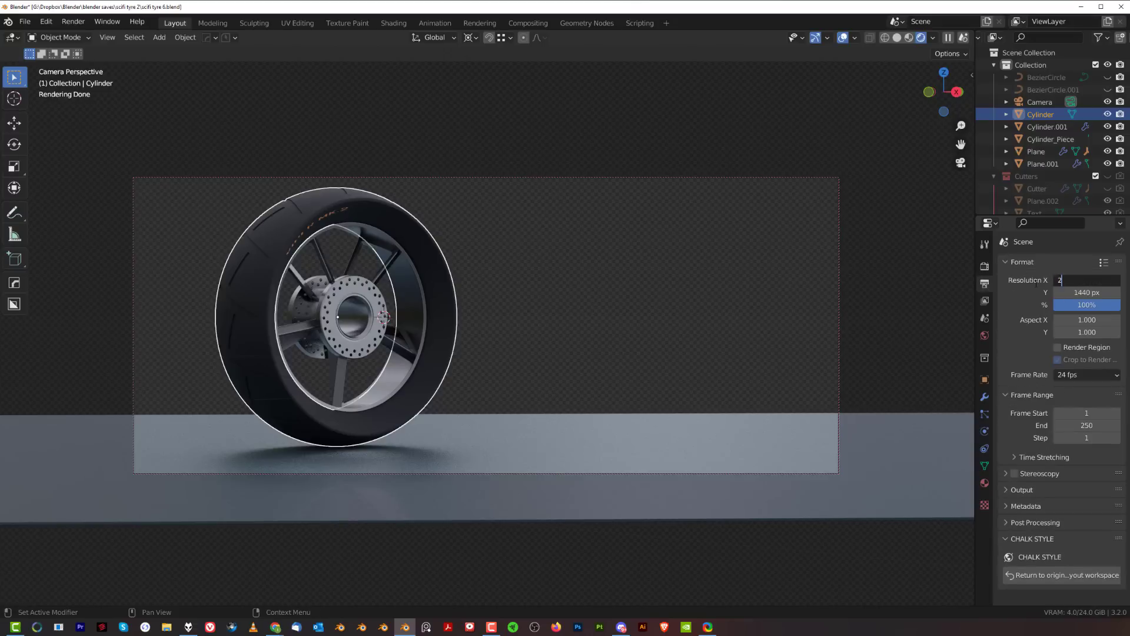
type("2560")
key("Return")
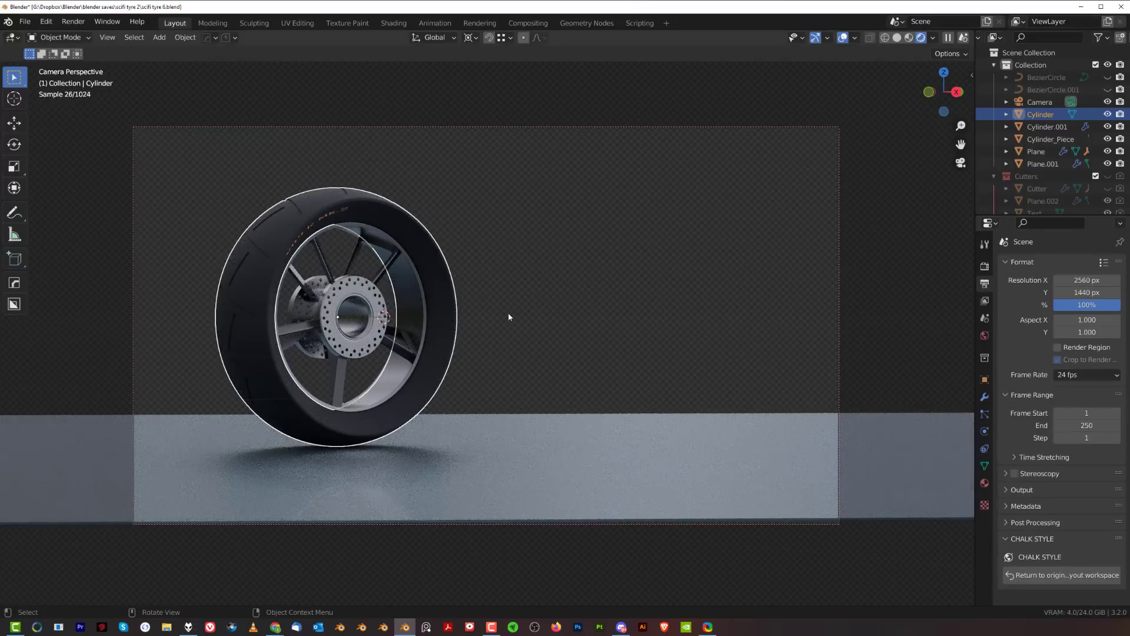
- Frame the wheel more closely with the camera, save the file with this framing, and unlock the camera from the view
middle_click_drag(446, 322, 512, 312, "shift")
key("ctrl+s")
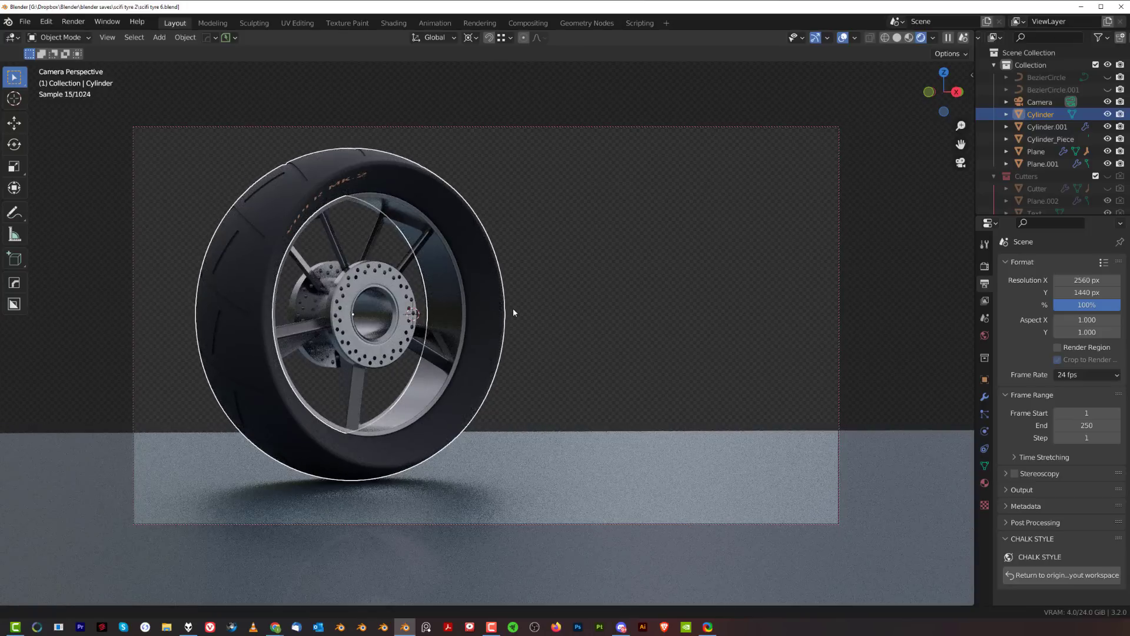
key("Page_Down")
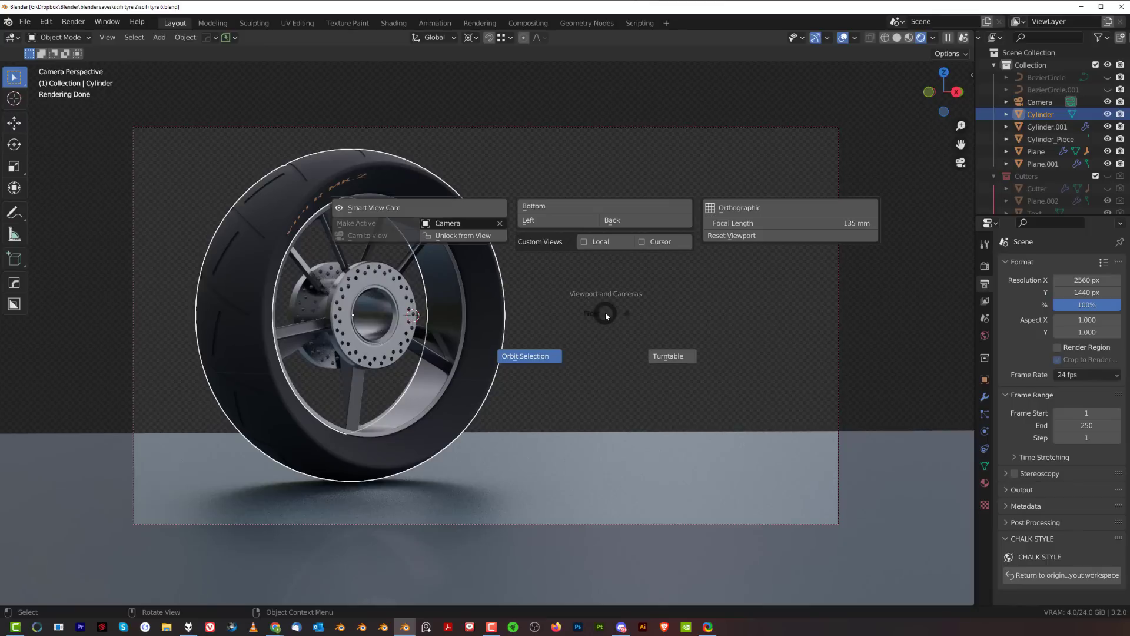
left_click(489, 240)
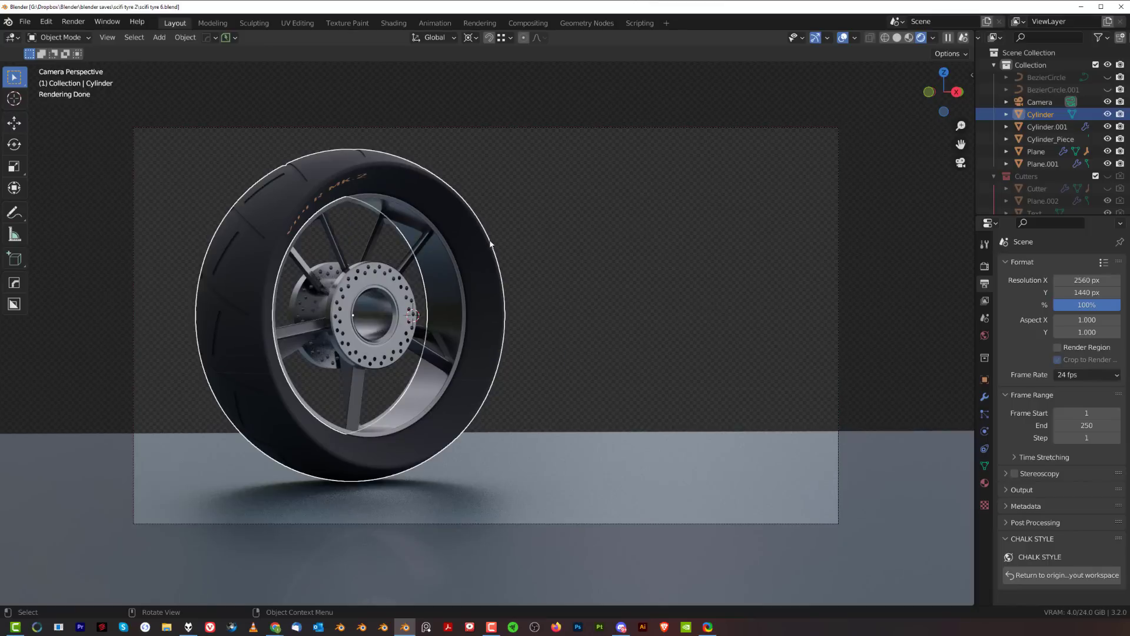
- Select the brake discs, spokes, rim and tyre and move them into a new collection named t1
left_click(400, 298)
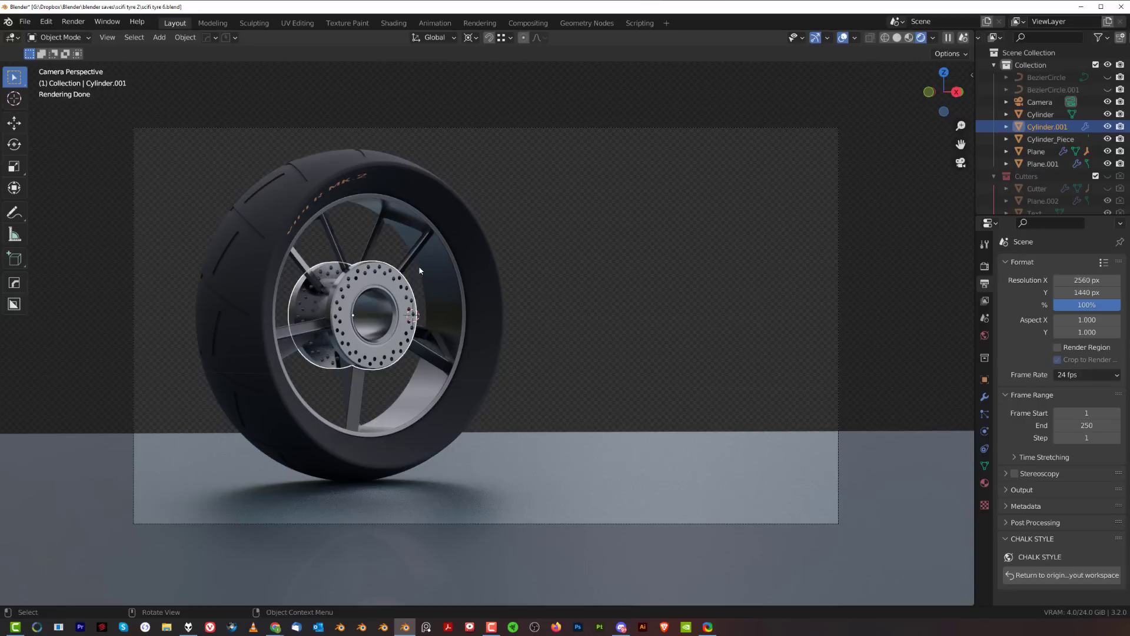
left_click(422, 247, "shift")
left_click(444, 262, "shift")
left_click(494, 276, "shift")
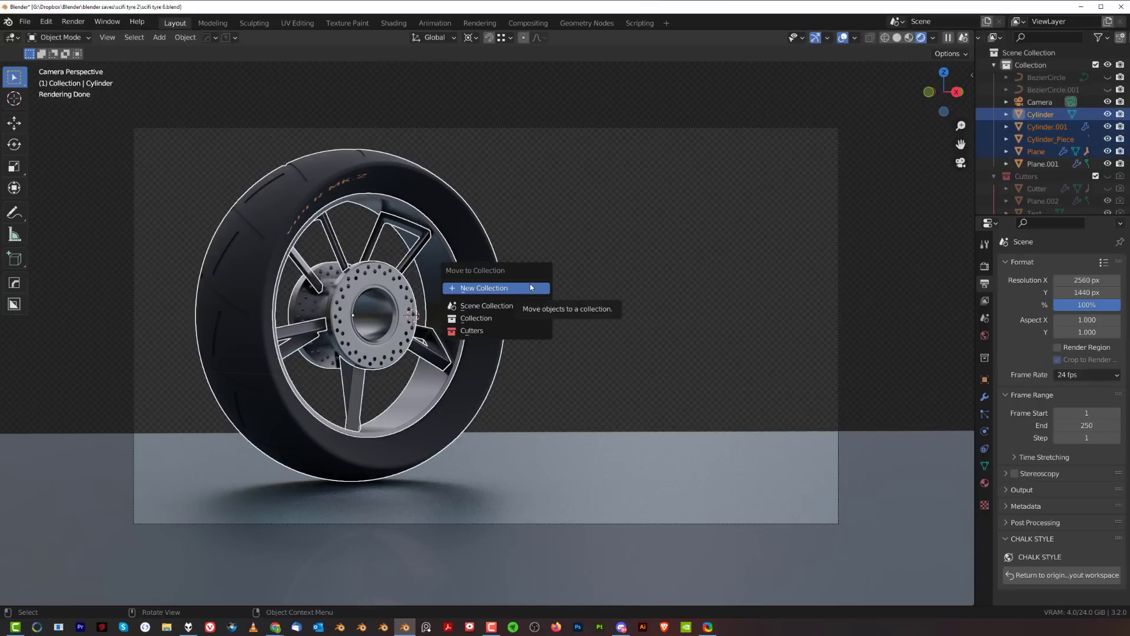
left_click(530, 288)
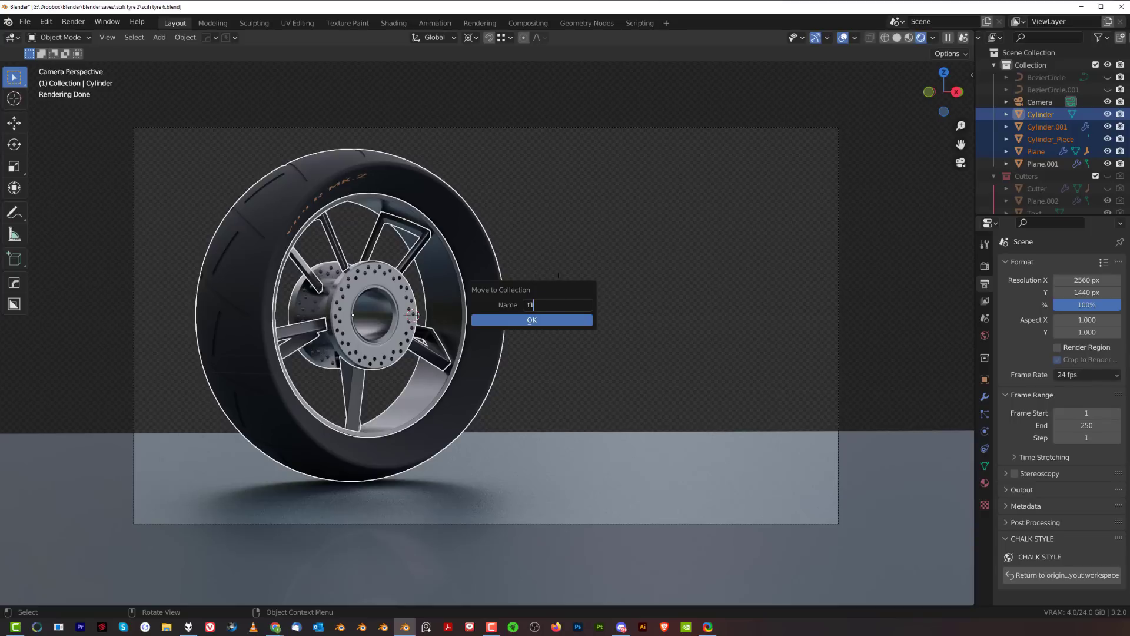
left_click(566, 318)
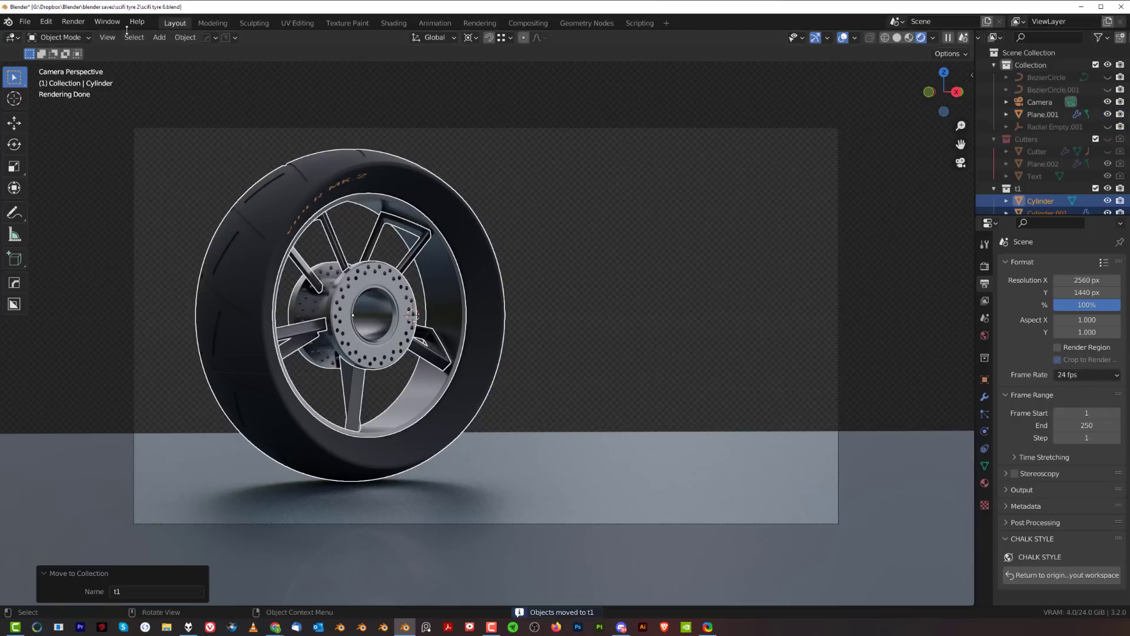
- Add a collection instance of t1 and slide it along the X axis clear of the original wheel
left_click(161, 37)
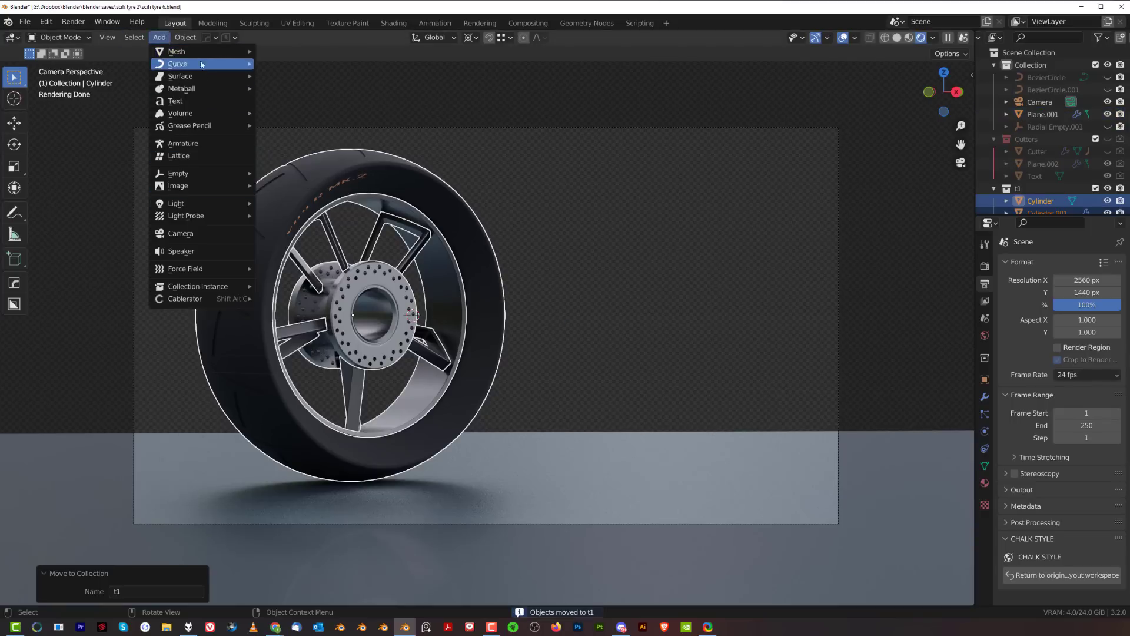
mouse_move(204, 286)
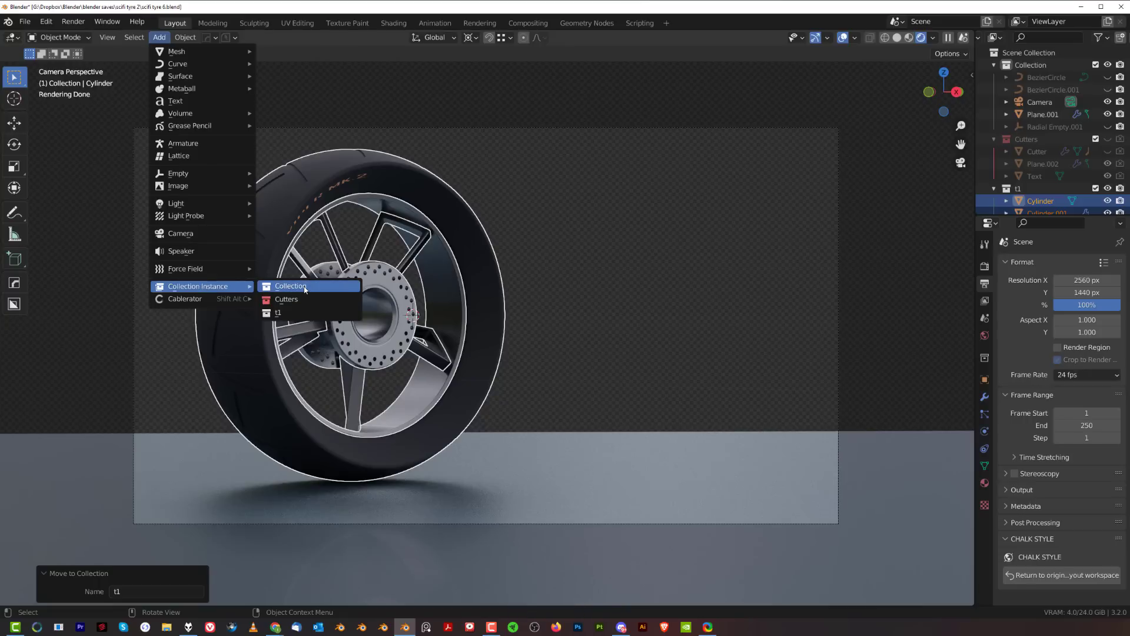
left_click(302, 313)
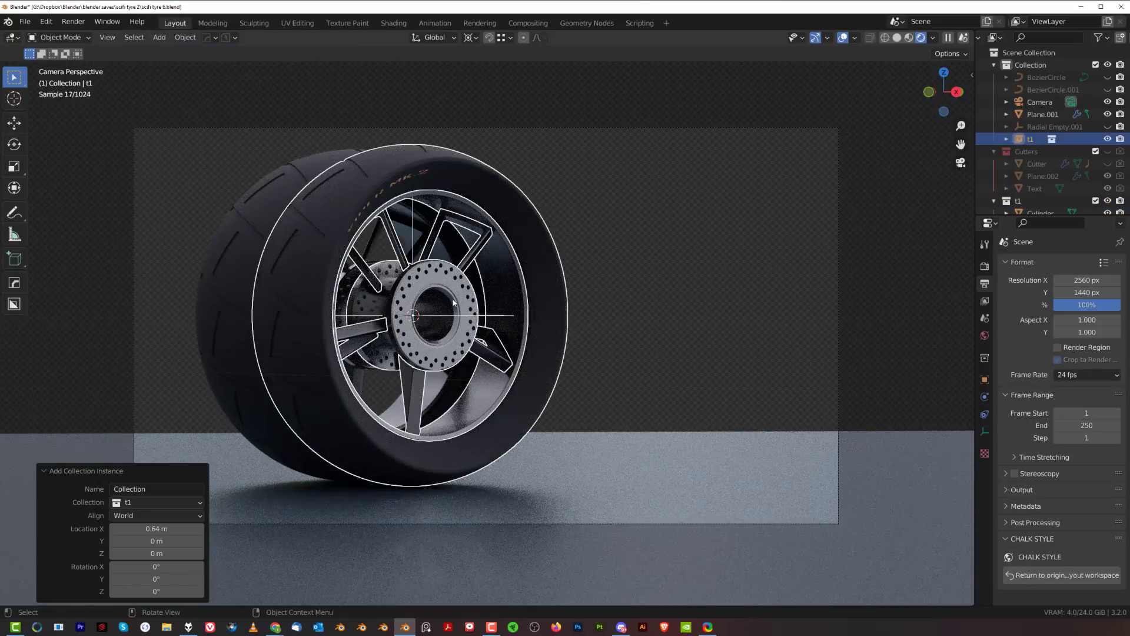
key("g")
key("shift+z")
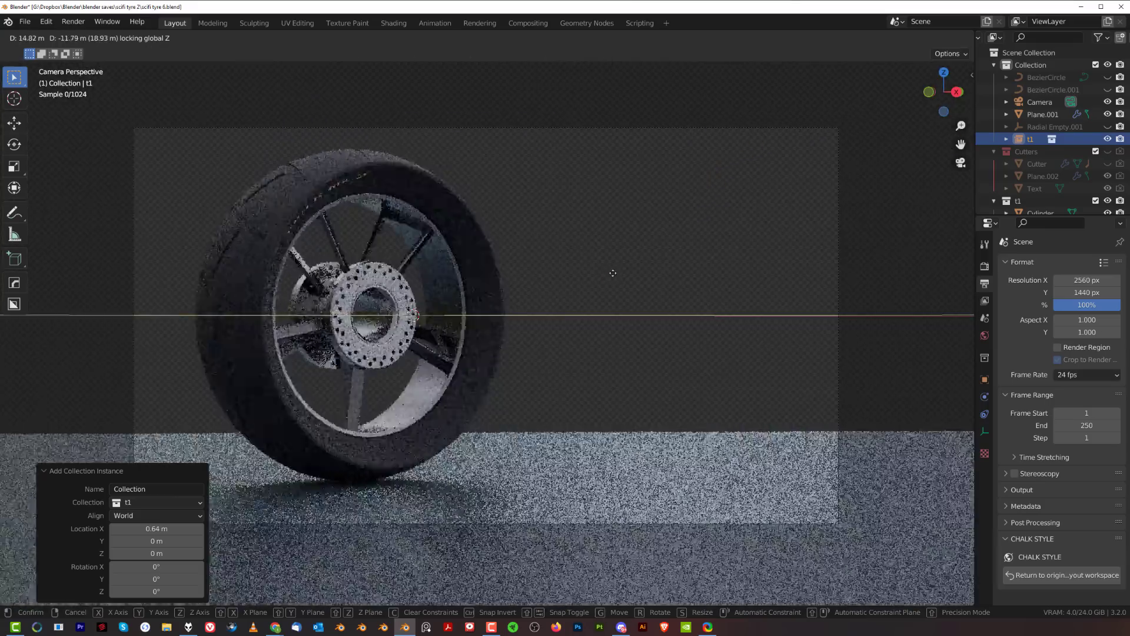
key("x")
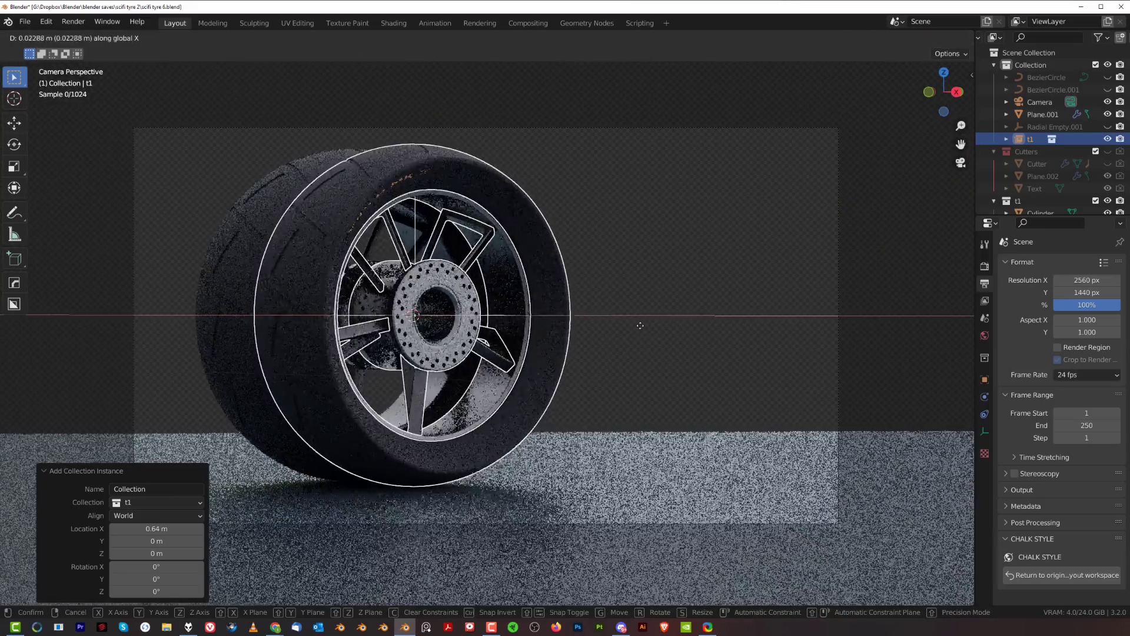
left_click(847, 337)
- From the top view, move the wheel instance about -1.13 m in X and 1.86 m in Y, and turn it at an angle
key("KP_3")
middle_click_drag(530, 341, 439, 376)
key("grave")
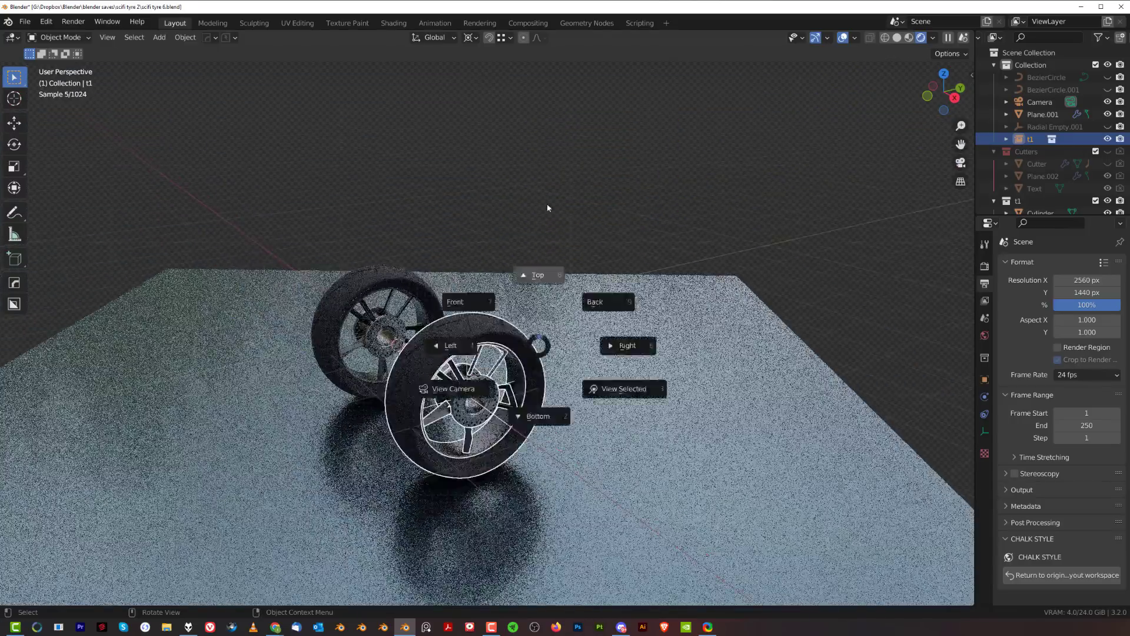
left_click(547, 204)
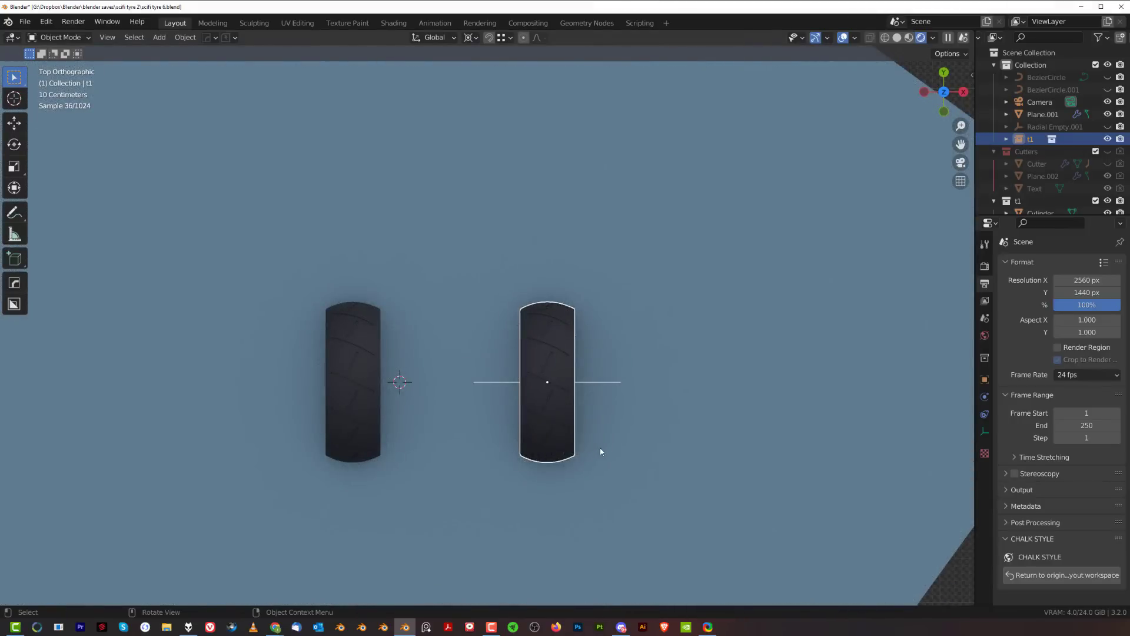
key("g")
left_click(613, 232)
key("r")
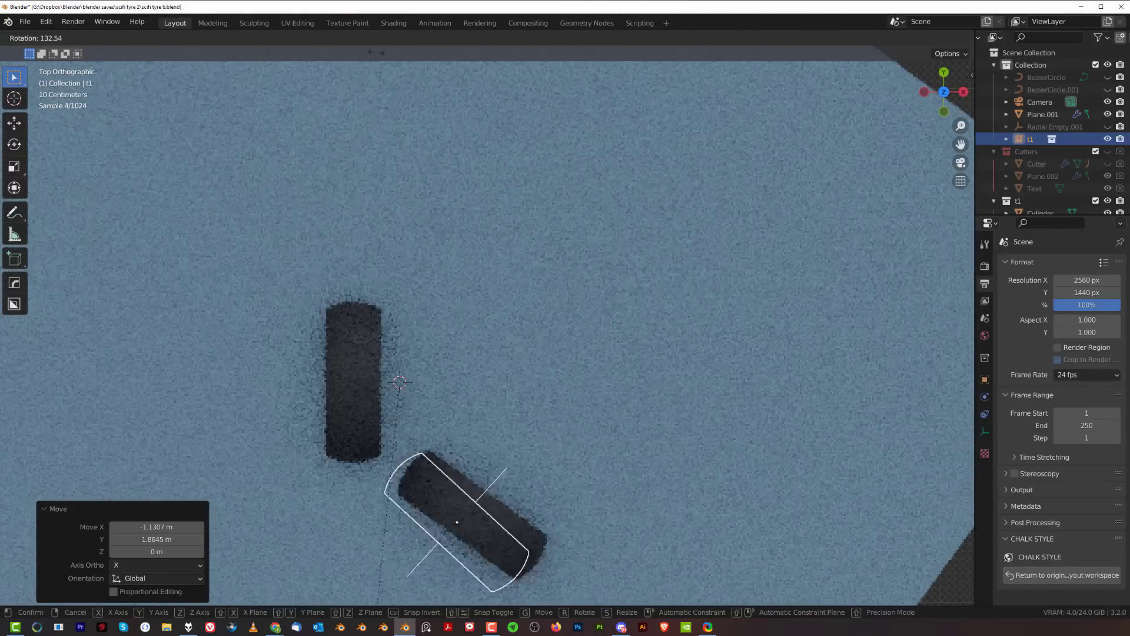
left_click(343, 587)
- Move the wheel instance about 0.37 m in X and 3.51 m in Y, behind the original, and rotate it -10°
key("g")
left_click(623, 325)
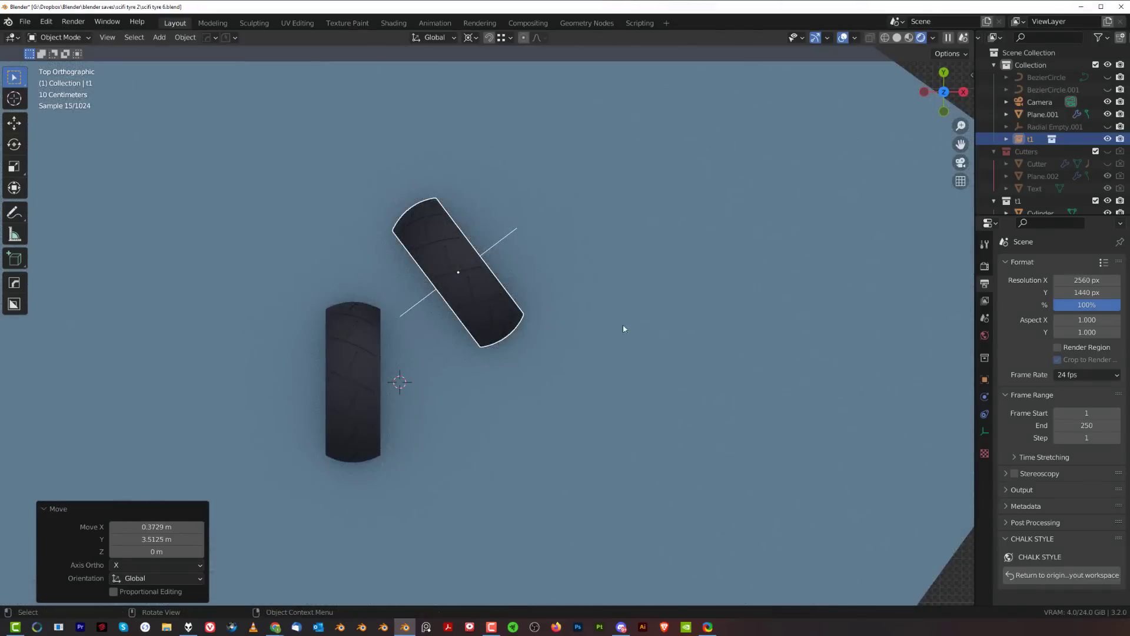
key("r")
left_click(657, 268)
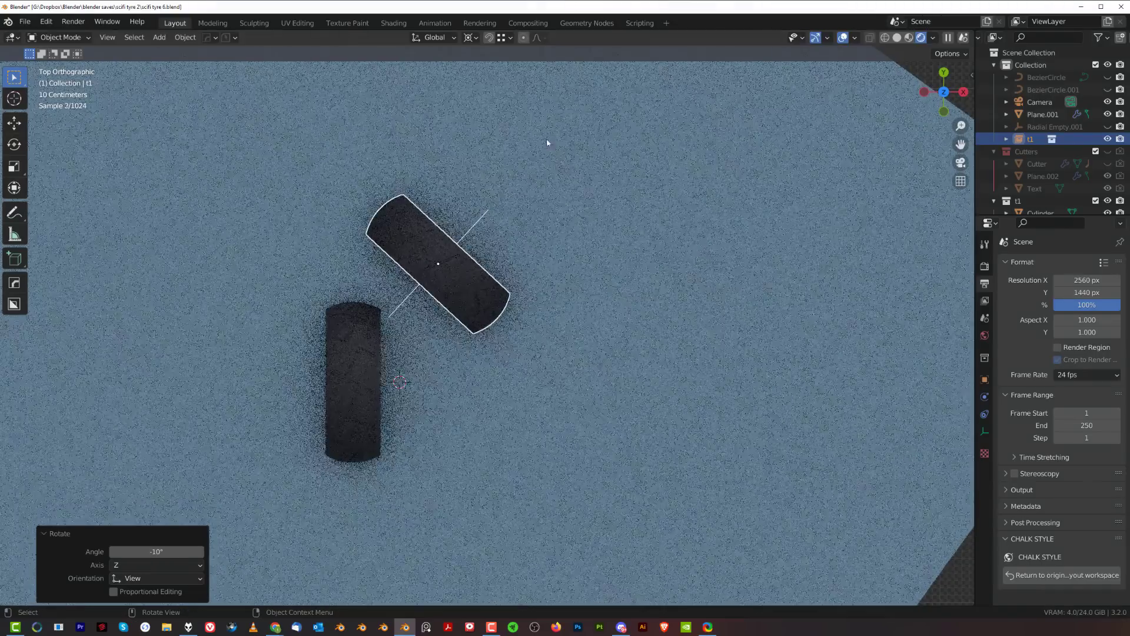
- Change the transform pivot so the wheel instance turns about its own origin, and rotate it nearly crosswise to the original wheel
left_click(470, 39)
left_click(481, 77)
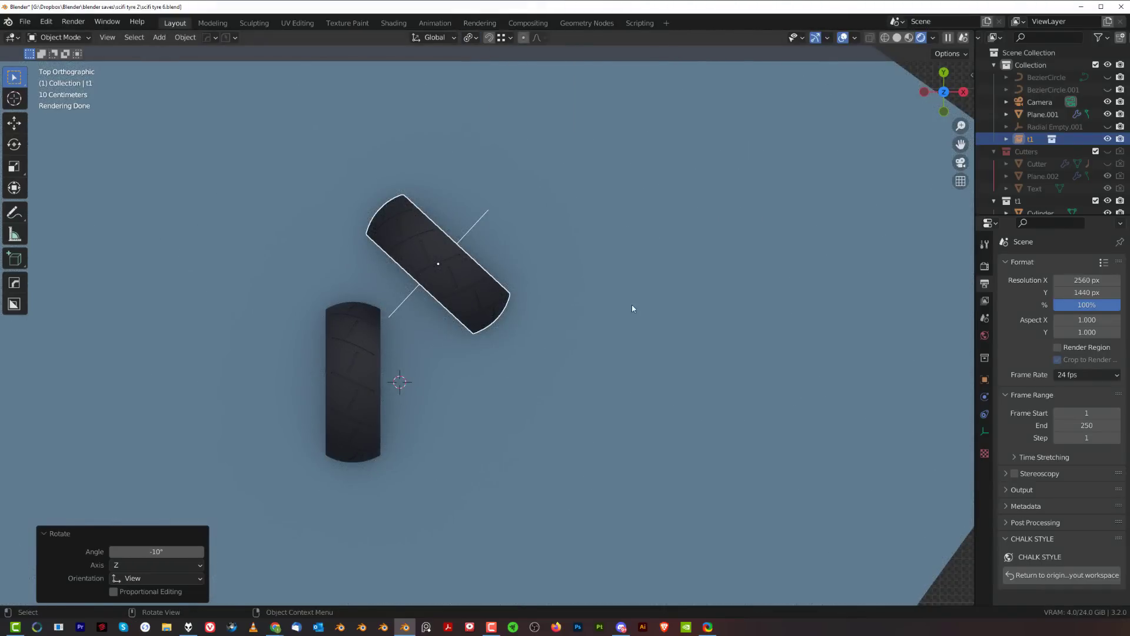
key("r")
left_click(612, 176)
- Return to the camera's view and rotate the wheel instance -17.8° around global Z to show more of its tread
scroll(556, 420, "down", 7)
left_click(653, 471)
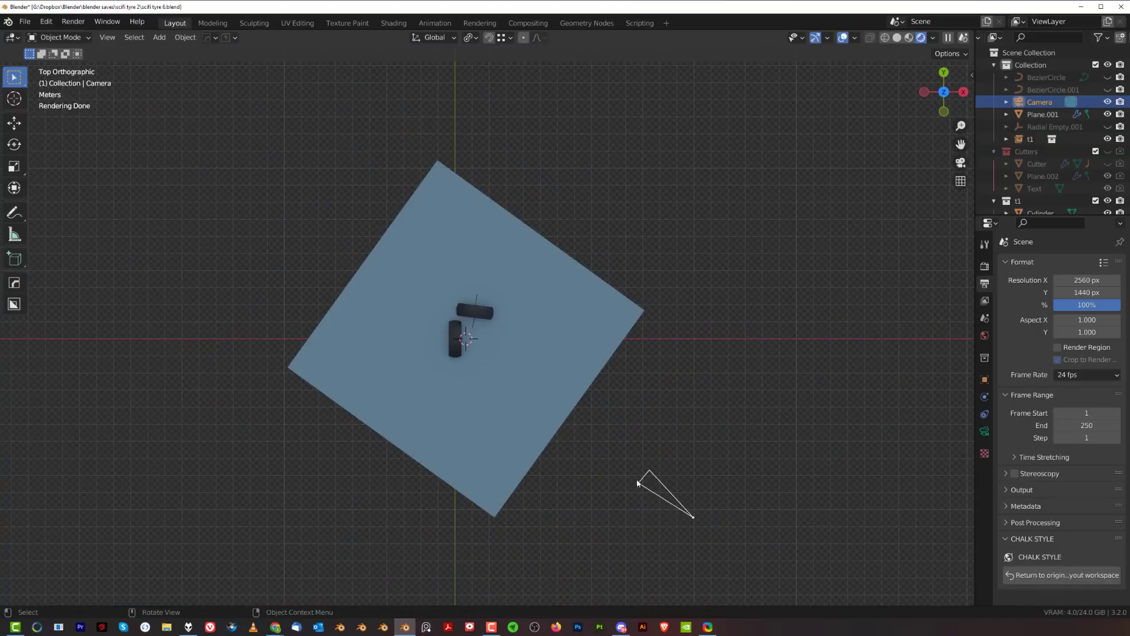
key("KP_0")
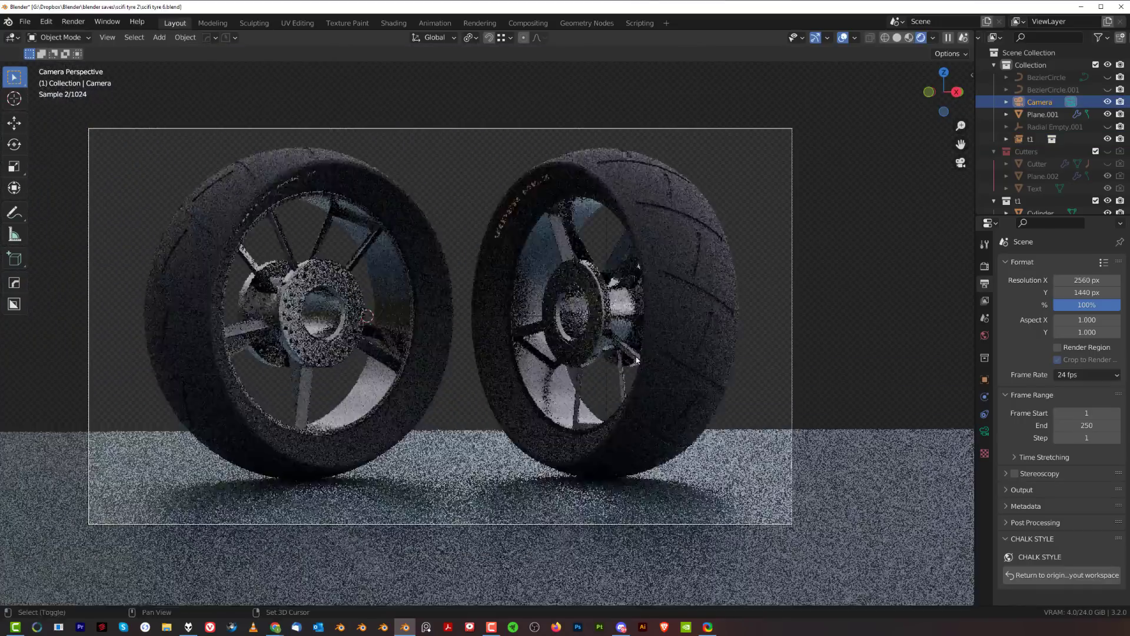
left_click(662, 295)
key("r")
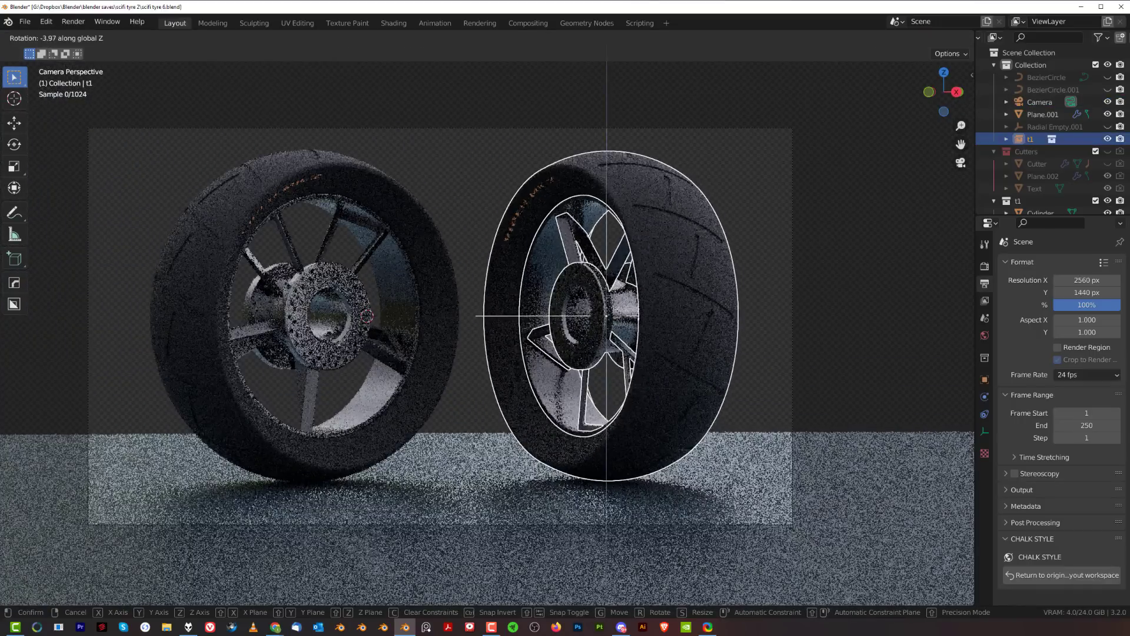
key("z")
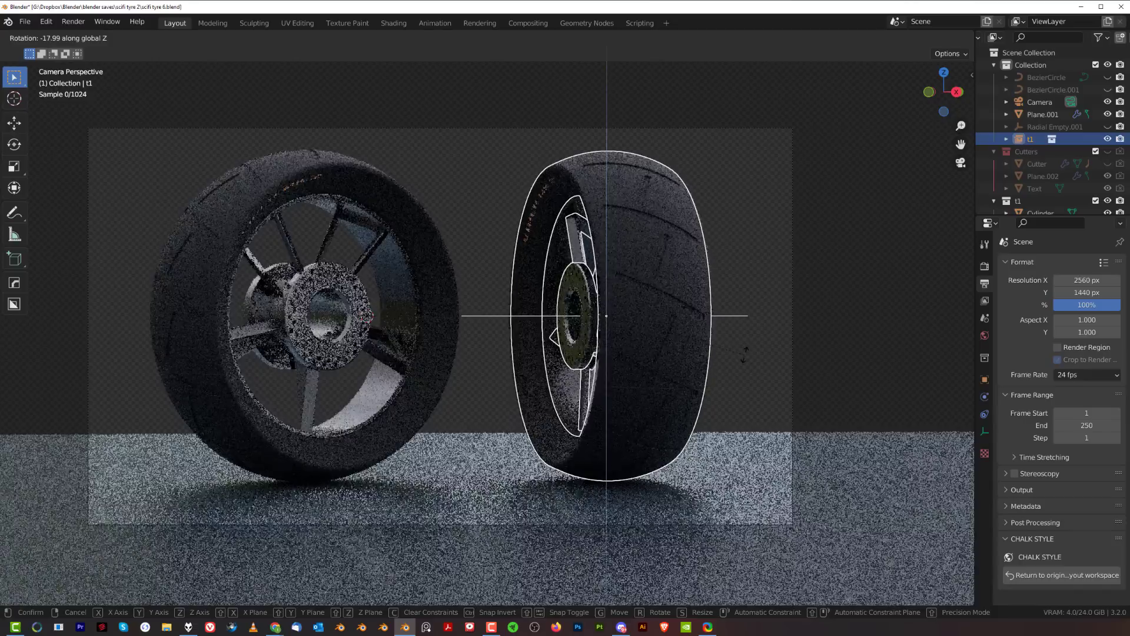
left_click(761, 365)
- Roll the wheel instance 115° around its local X axis to bring the tyre lettering to its lower part
key("r")
key("y")
key("y")
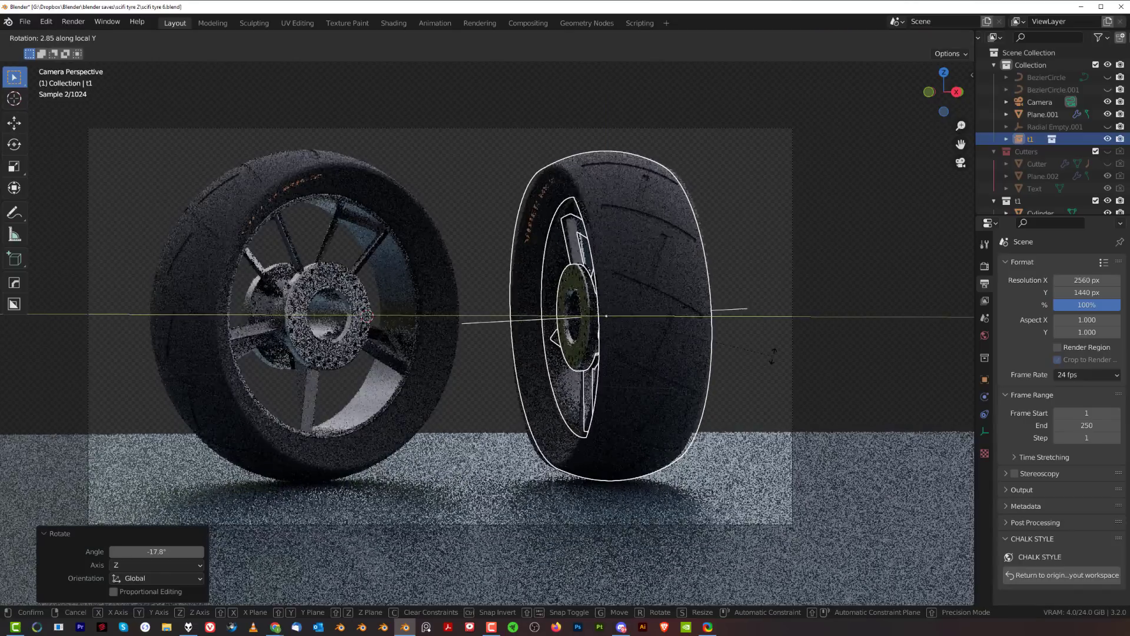
key("x")
key("x")
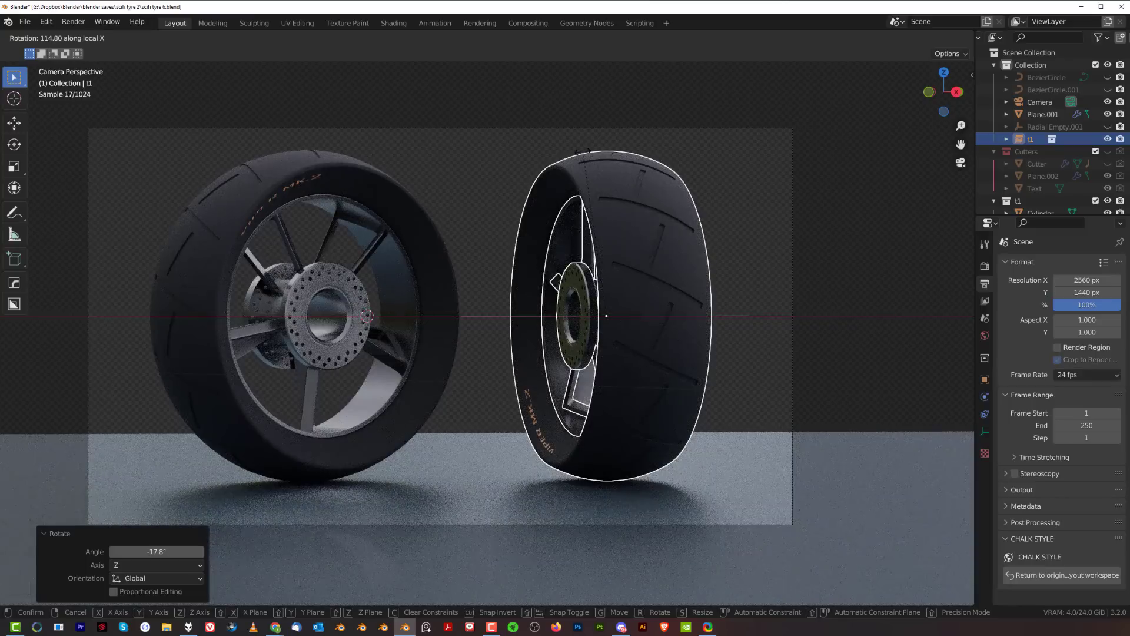
left_click(595, 248)
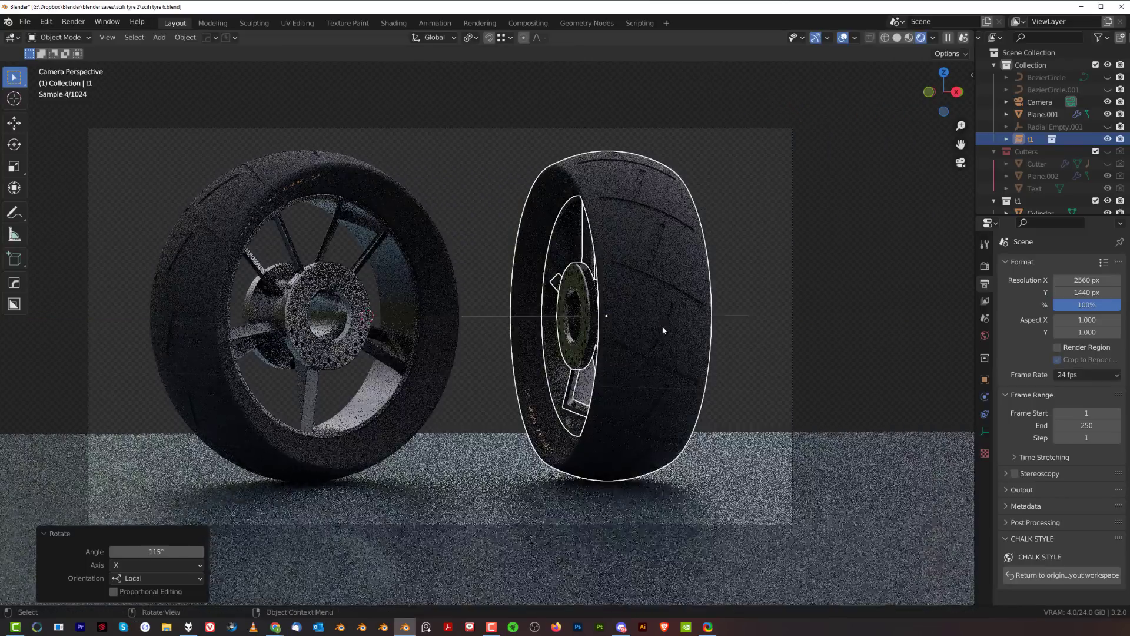
- Move the wheel instance about 0.26 m along X to widen the gap between the two wheels, and deselect it
key("g")
key("x")
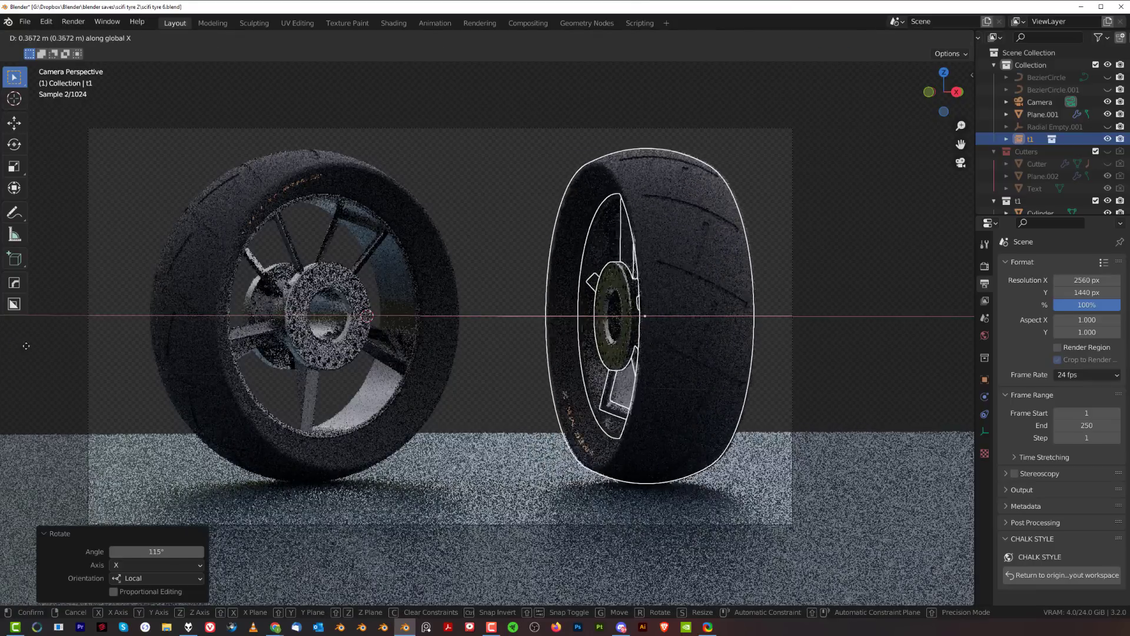
left_click(817, 354)
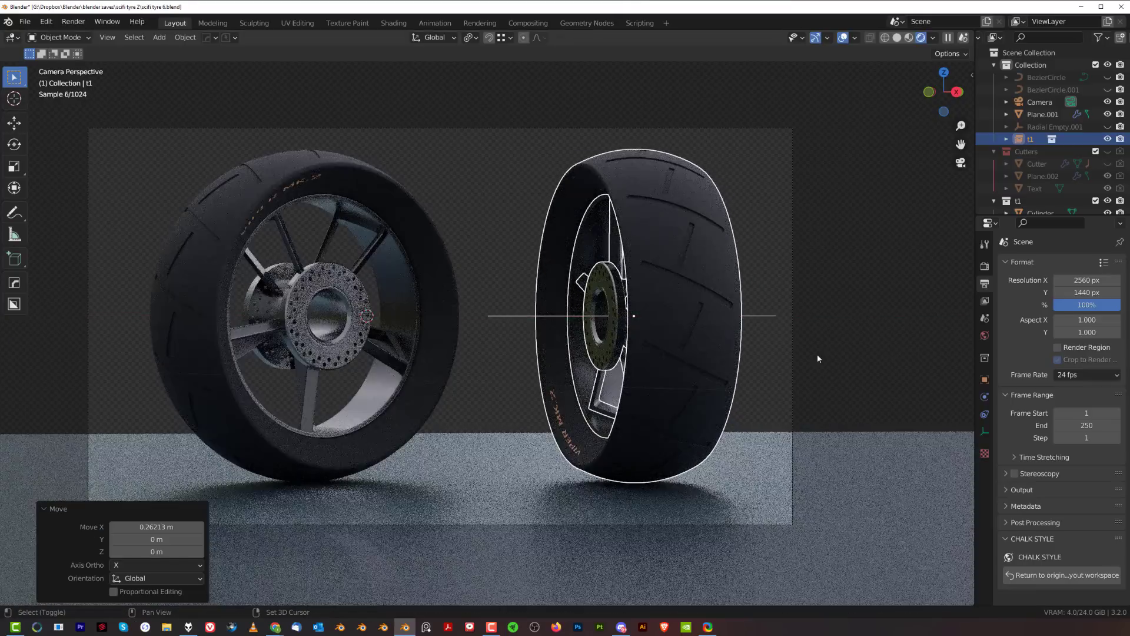
left_click(846, 319)
scroll(818, 337, "down", 1)
middle_click_drag(640, 328, 676, 319, "shift")
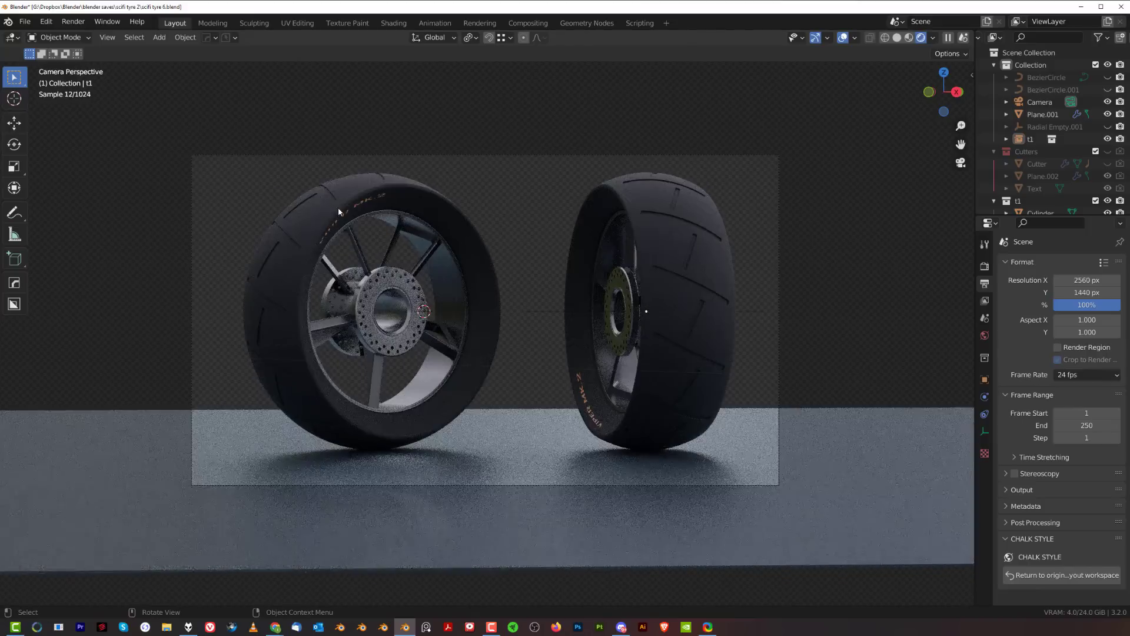
- Set the camera's horizontal lens shift to about 0.034 to centre the two wheels in the frame
scroll(442, 307, "up", 1)
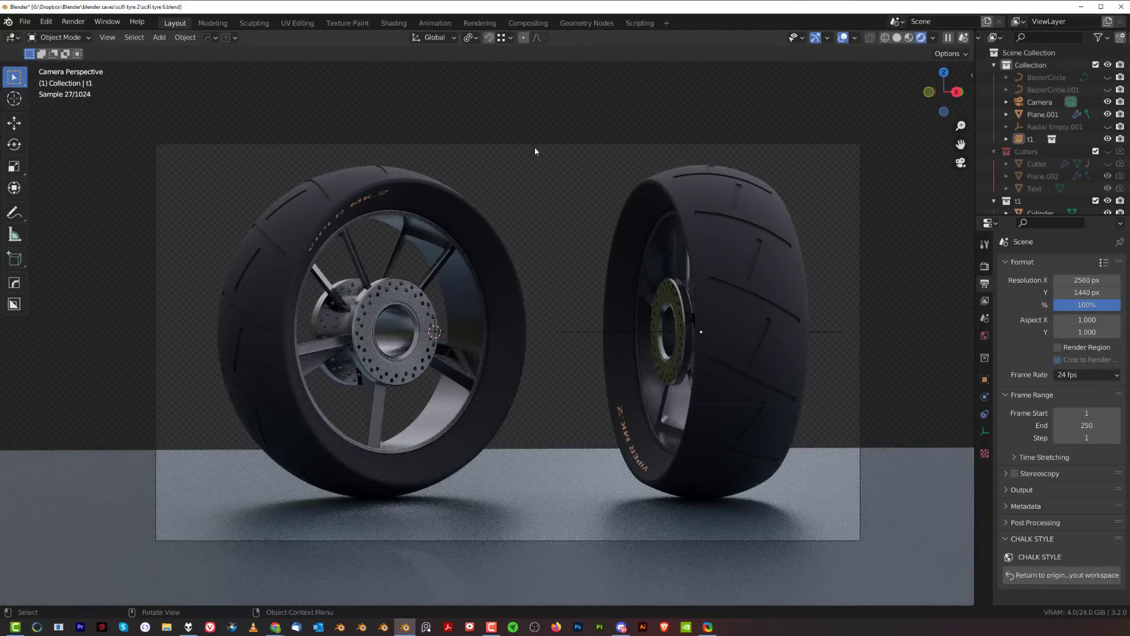
left_click(535, 144)
left_click(984, 431)
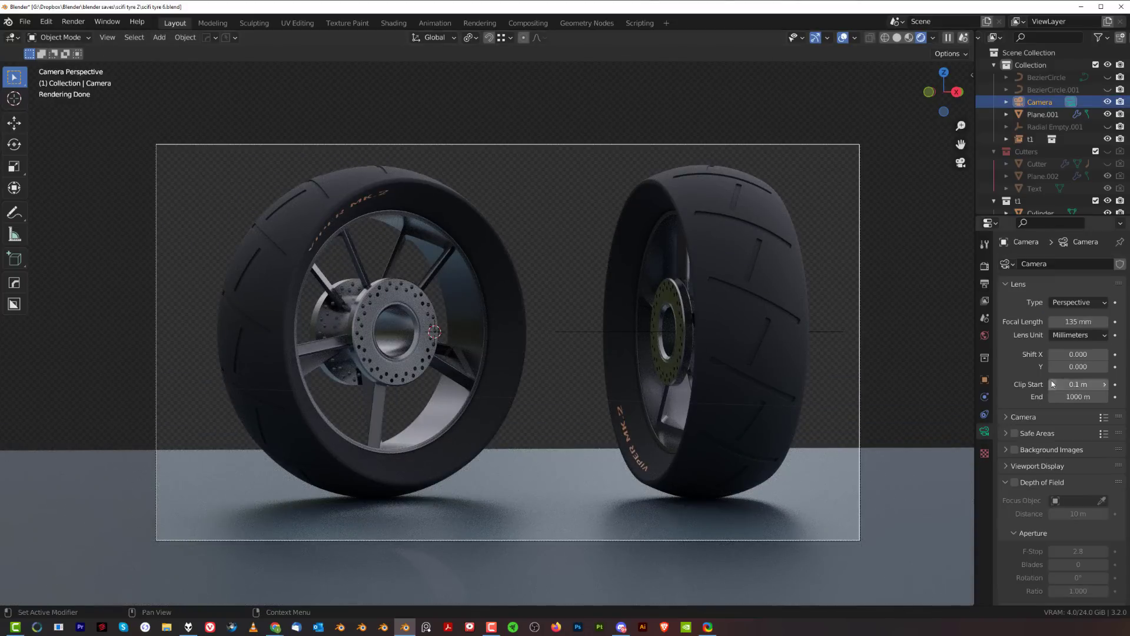
mouse_move(1078, 354)
left_mouse_down()
mouse_move(1110, 354)
mouse_move(1099, 355)
left_mouse_up()
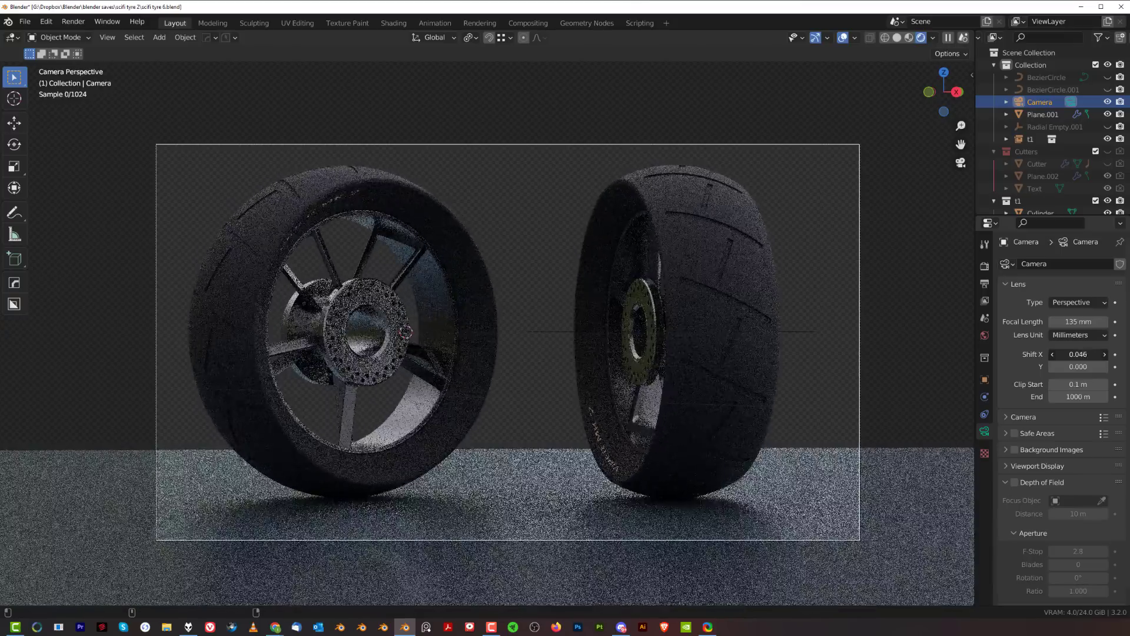
- Move the wheel instance about 0.216 m along global Y, away from the original wheel
left_click(752, 320)
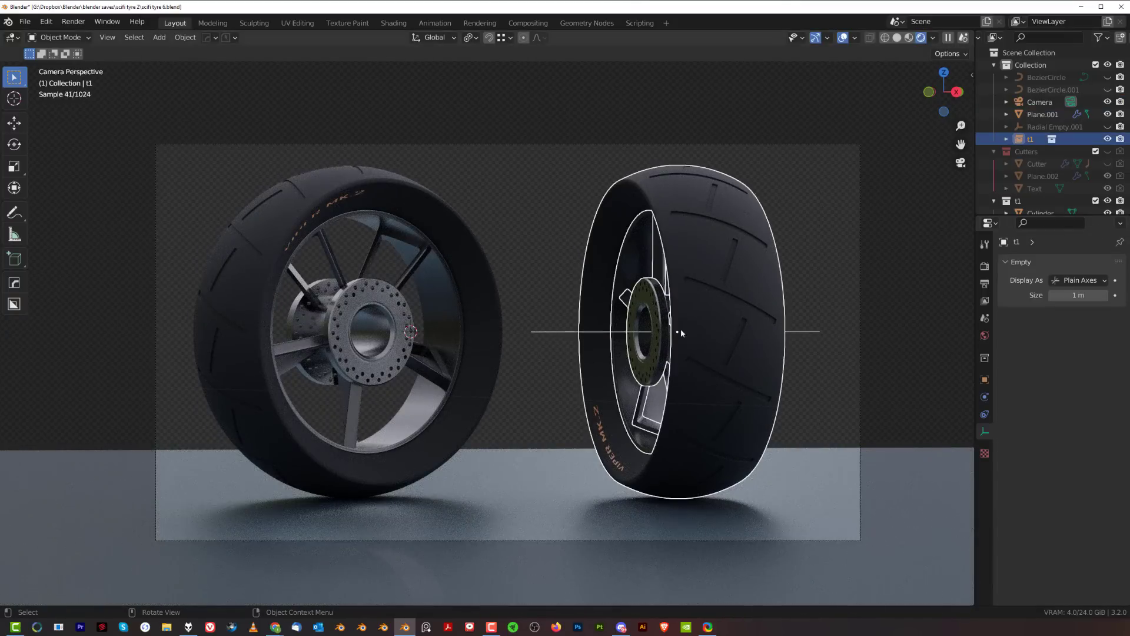
key("g")
key("y")
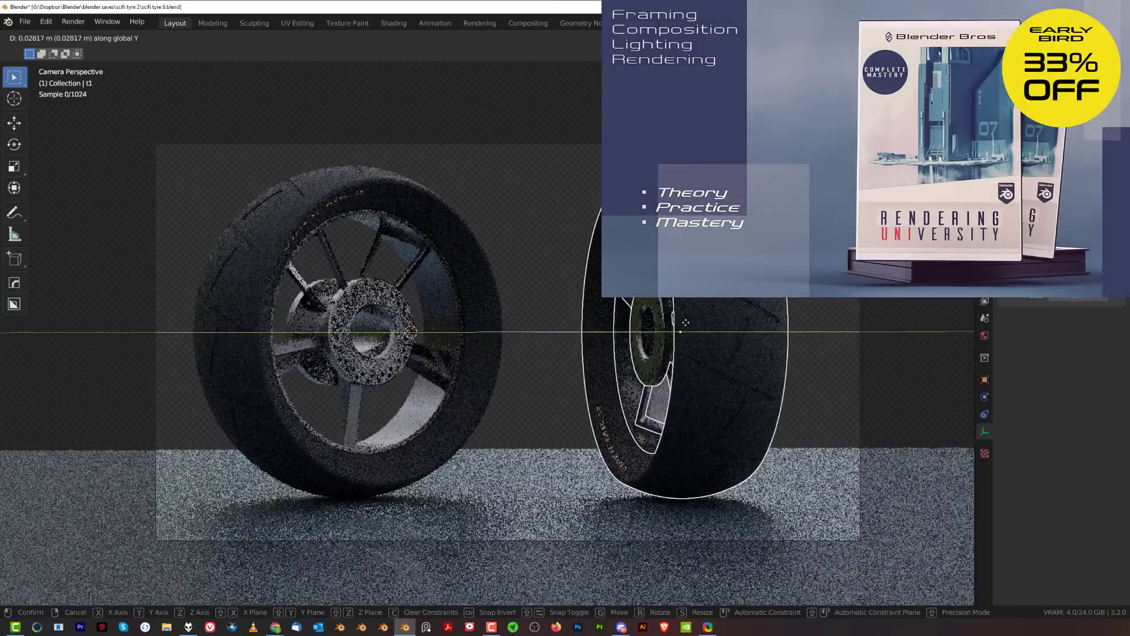
left_click(875, 328)
- Rotate the wheel instance 1.87° around global Z, nudge it about 0.002 m along global Y, and deselect it
key("r")
key("z")
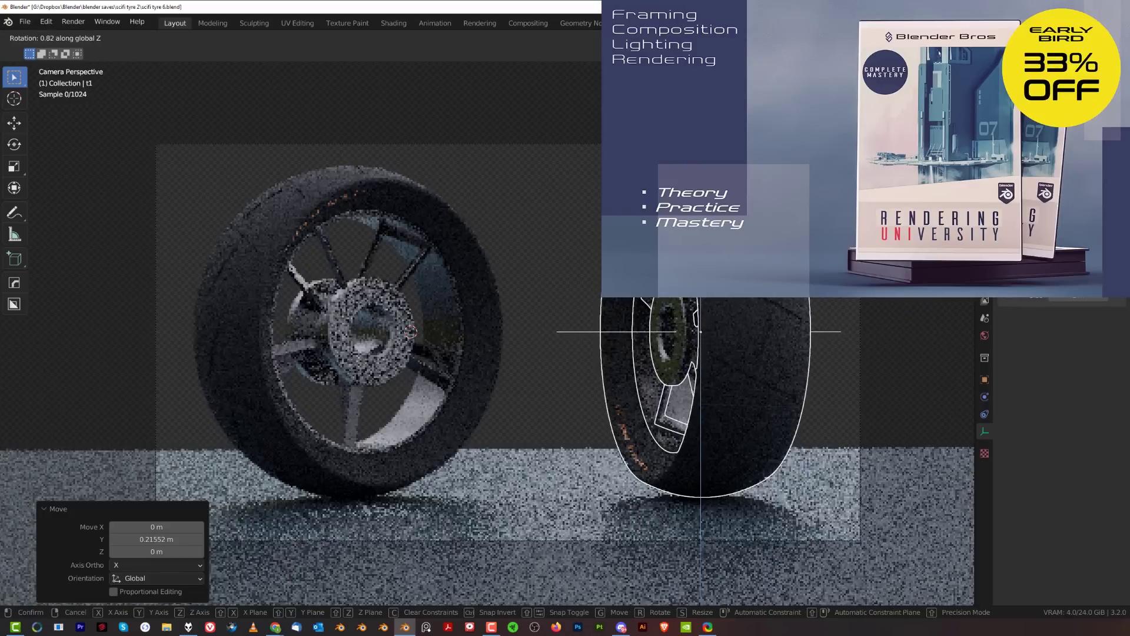
left_click(874, 325)
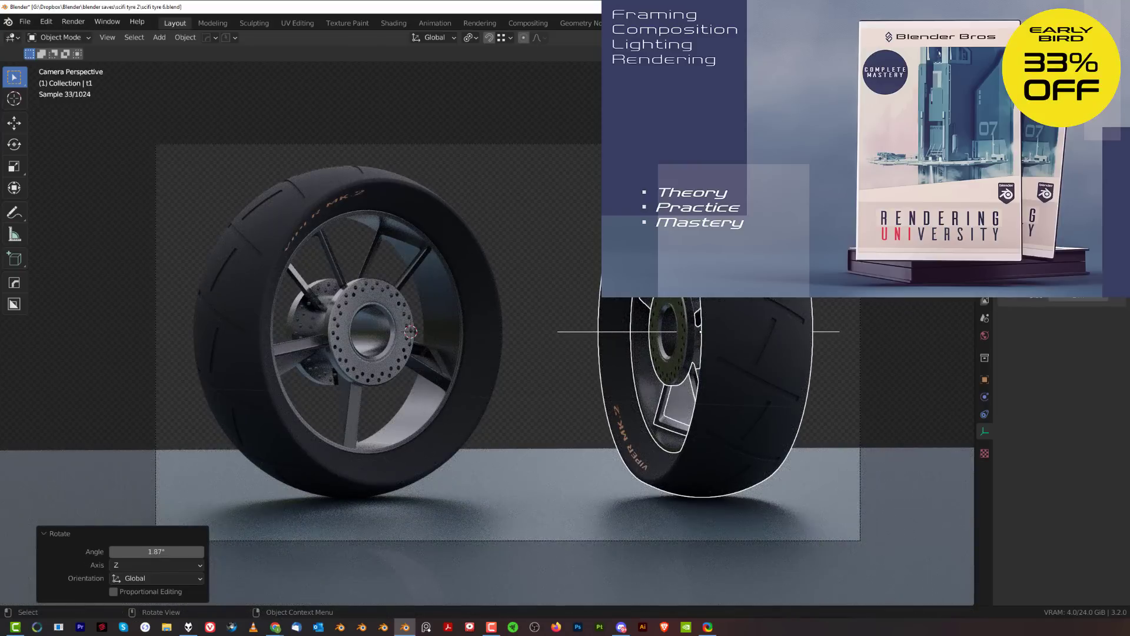
key("g")
key("y")
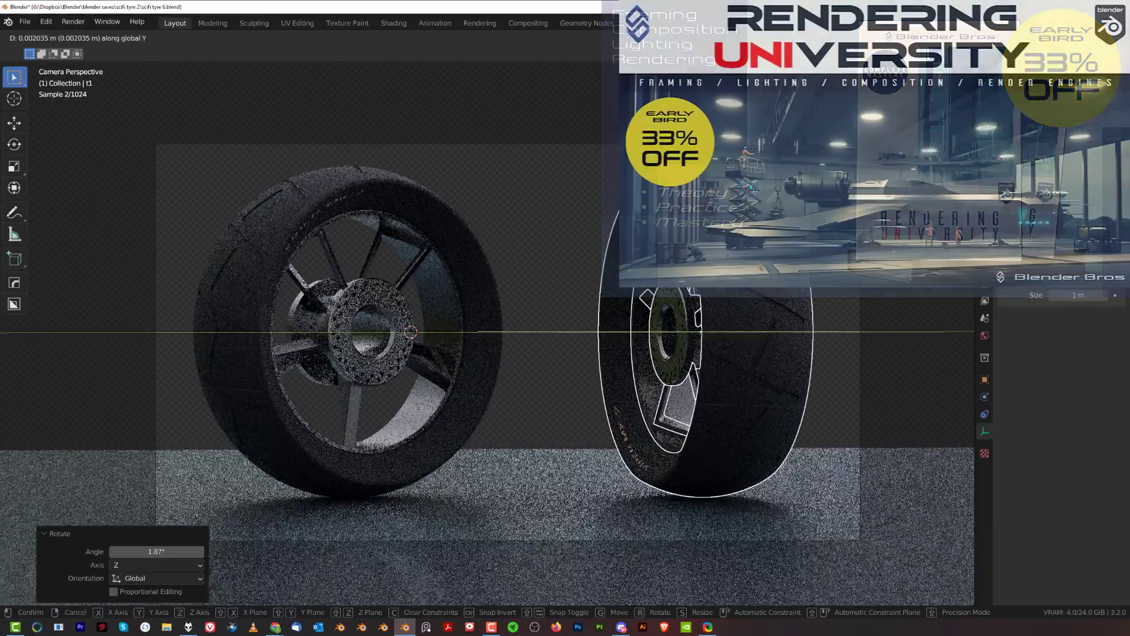
left_click(870, 322, "shift")
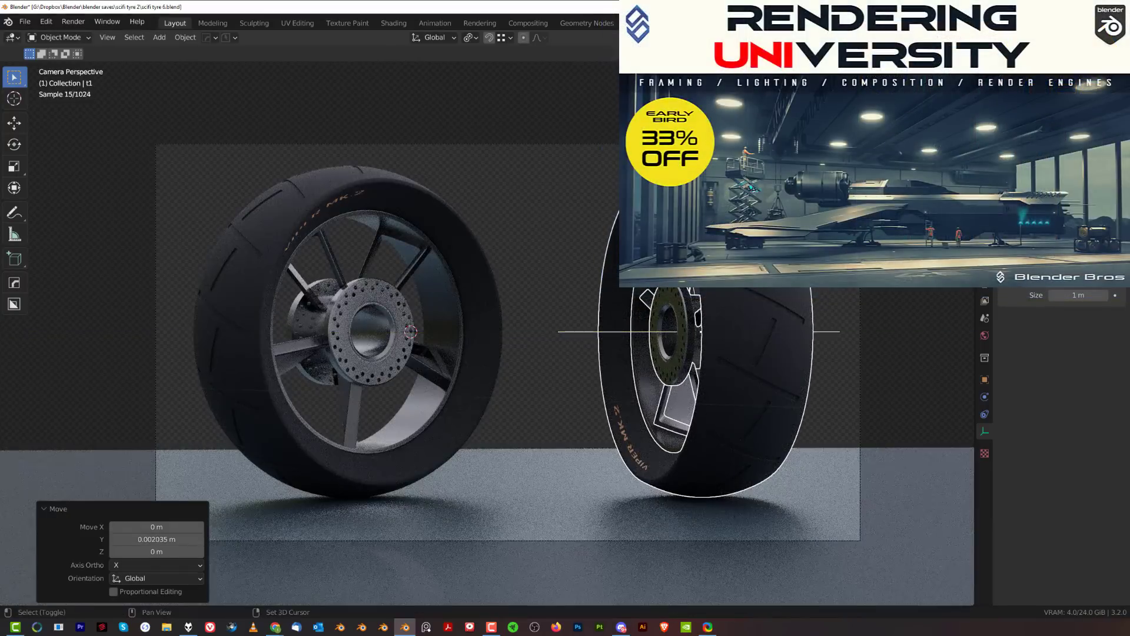
key("alt+a")
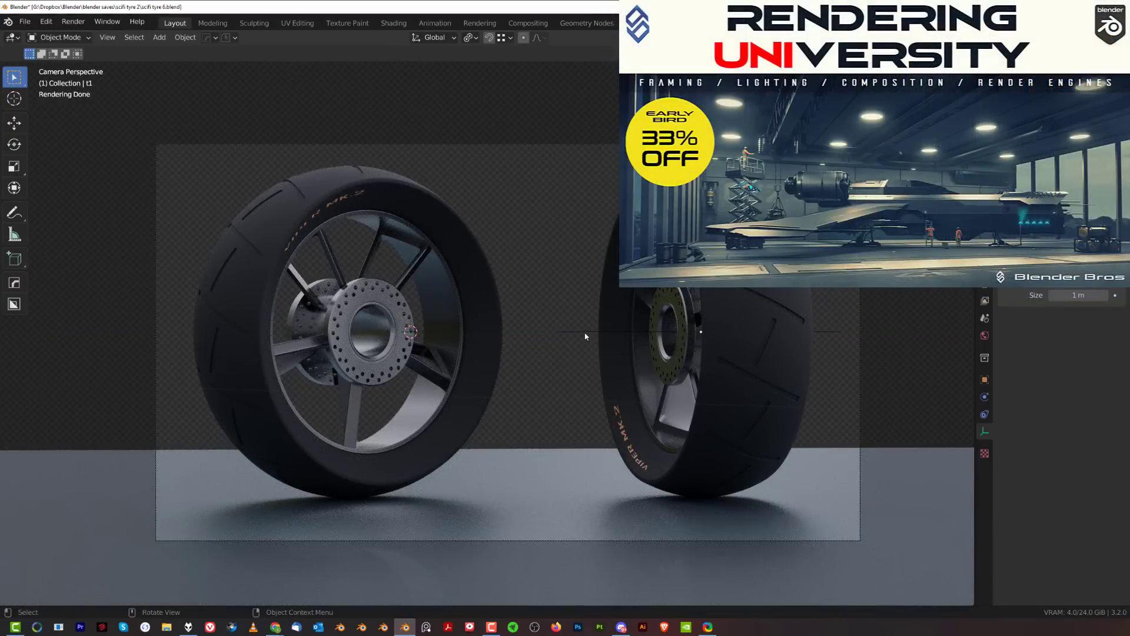
- Extend the floor plane behind the wheels by moving its back edge about -7.97 m along local X
scroll(535, 324, "up", 2)
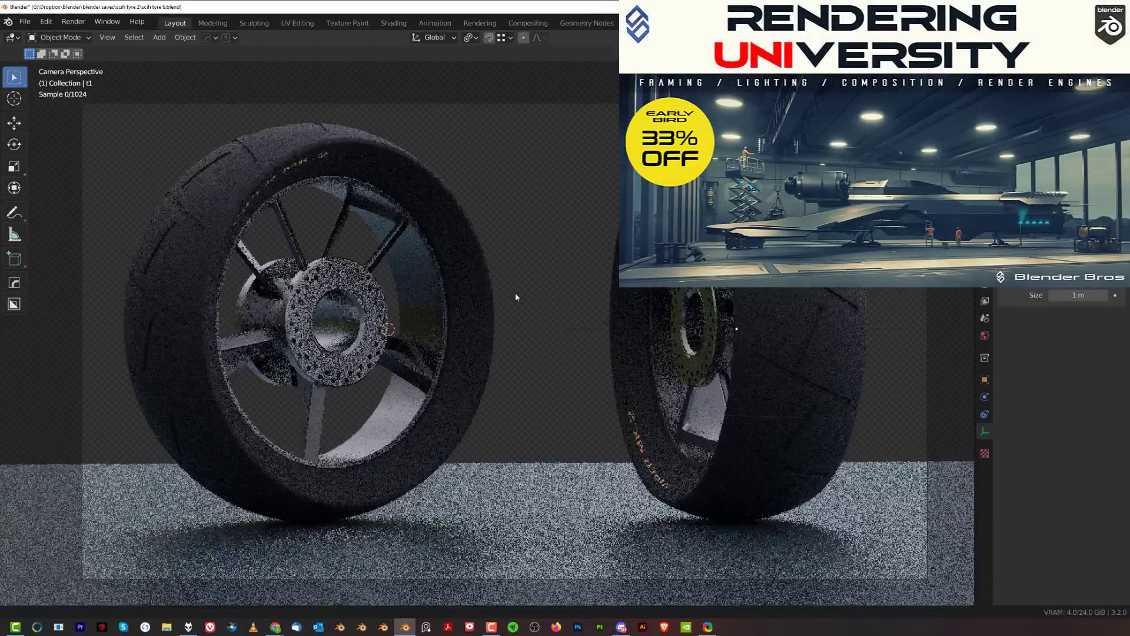
scroll(516, 297, "down", 3)
left_click(505, 451)
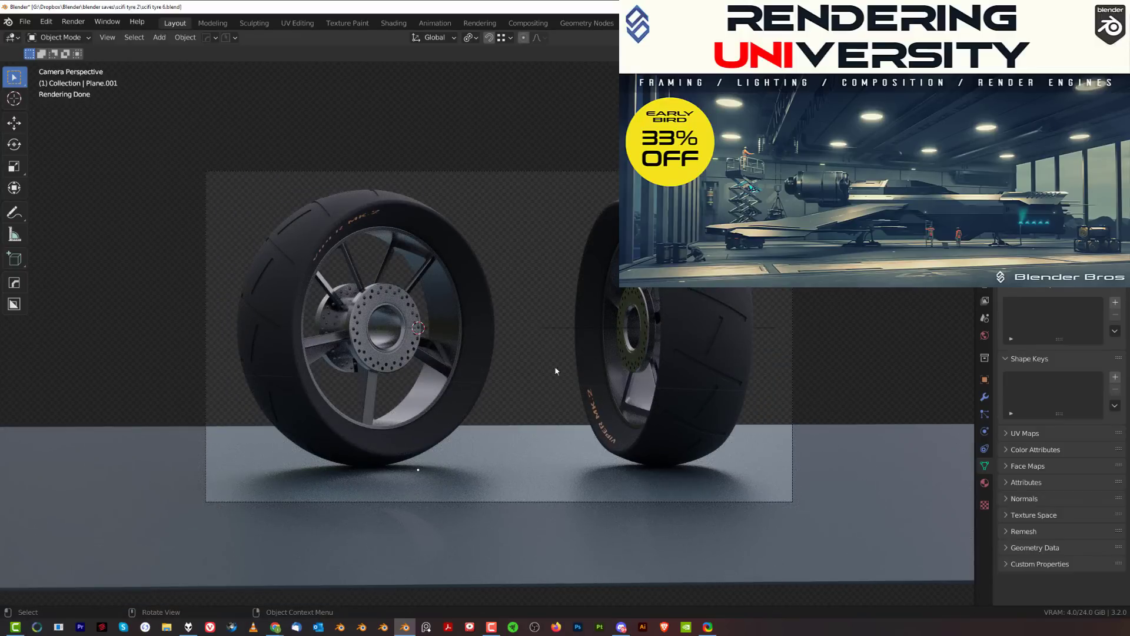
left_click(489, 447)
scroll(550, 414, "down", 2)
middle_click_drag(506, 348, 547, 401)
scroll(547, 400, "down", 3)
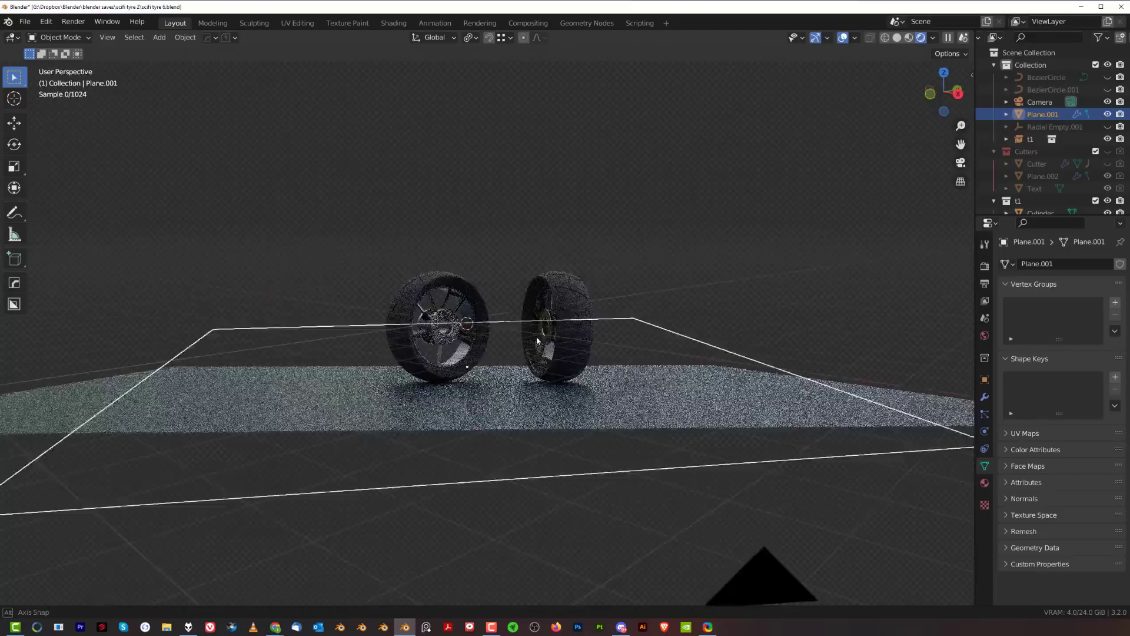
scroll(547, 400, "down", 2)
key("Tab")
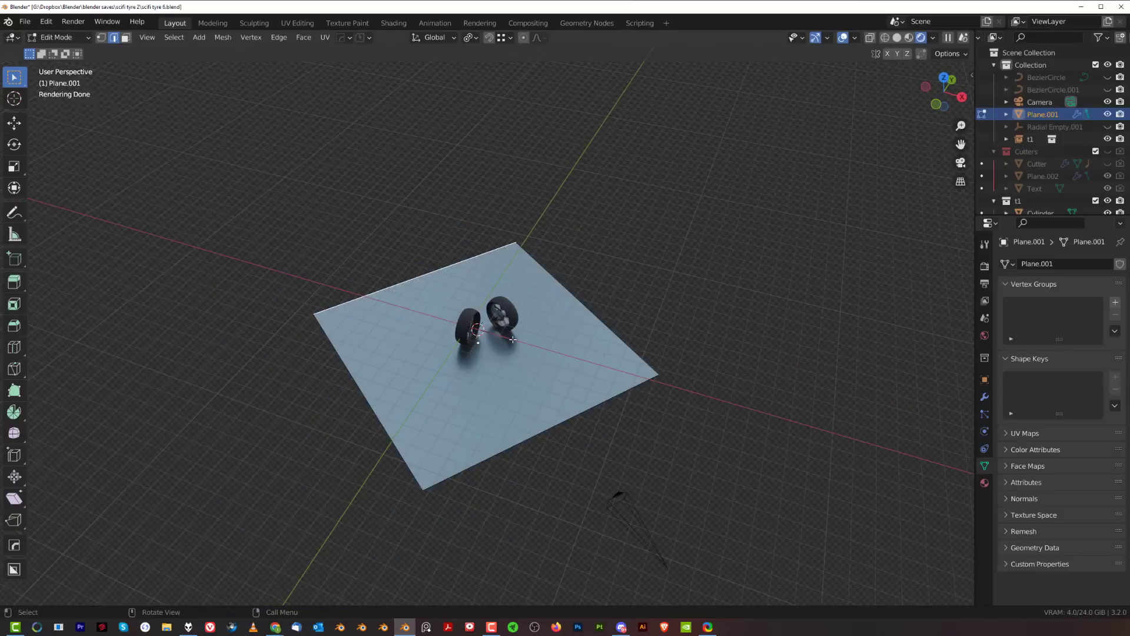
key("g")
key("x")
left_click(474, 268)
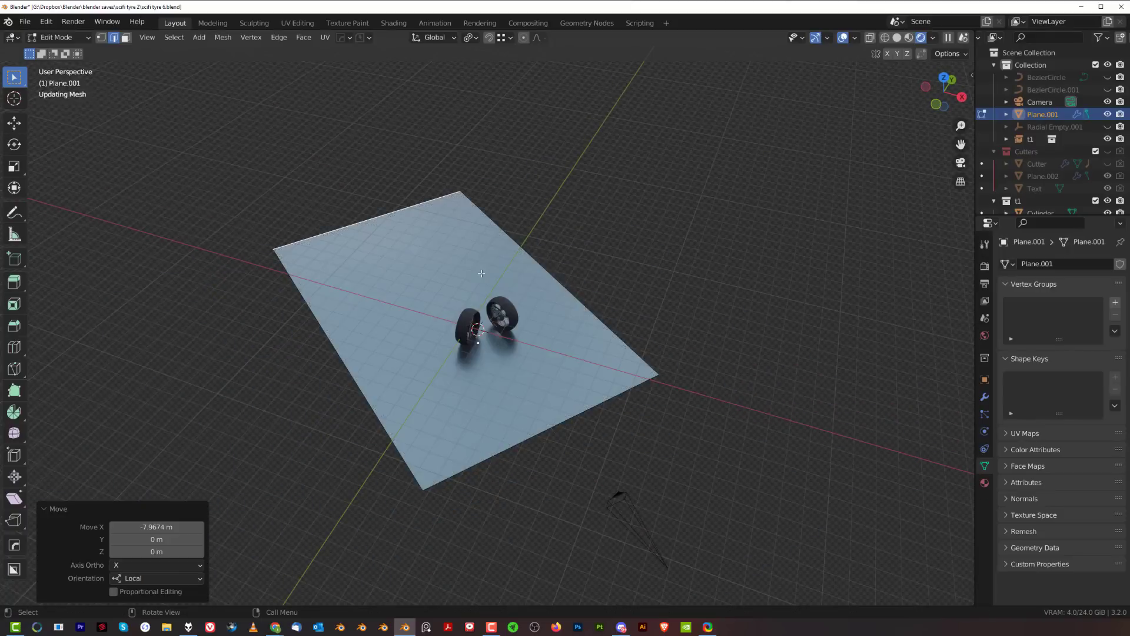
- Extrude the floor's back edge about 12.7 m up in Z and tilt the wall by moving its upper edge about -21.74 m along local X
key("g")
key("z")
left_click(527, 203)
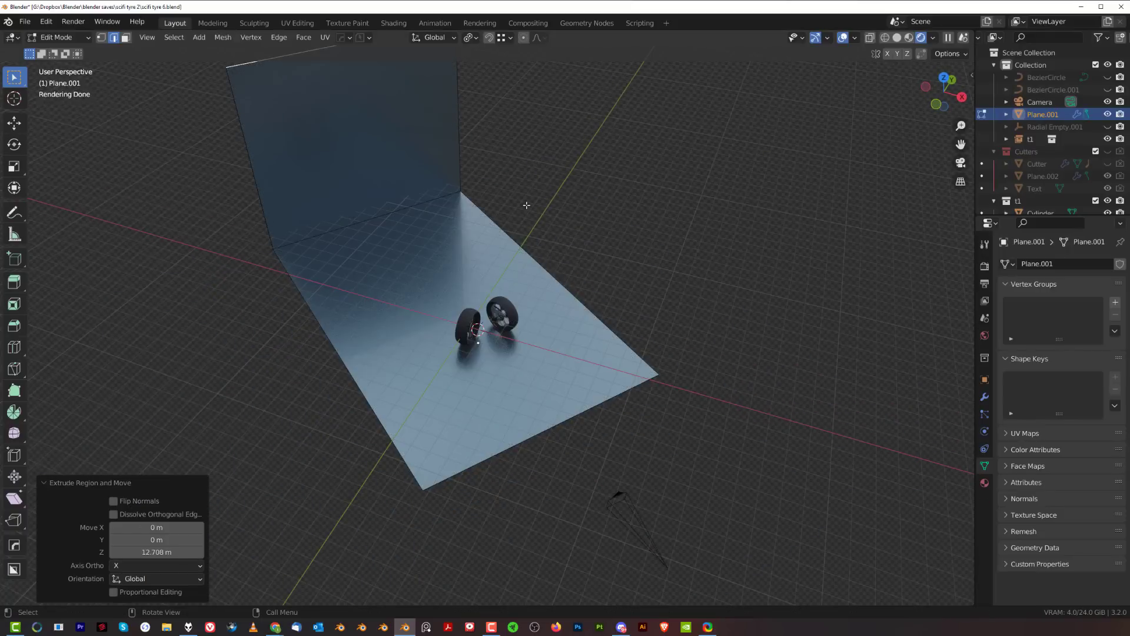
key("e")
key("x")
left_click(483, 199)
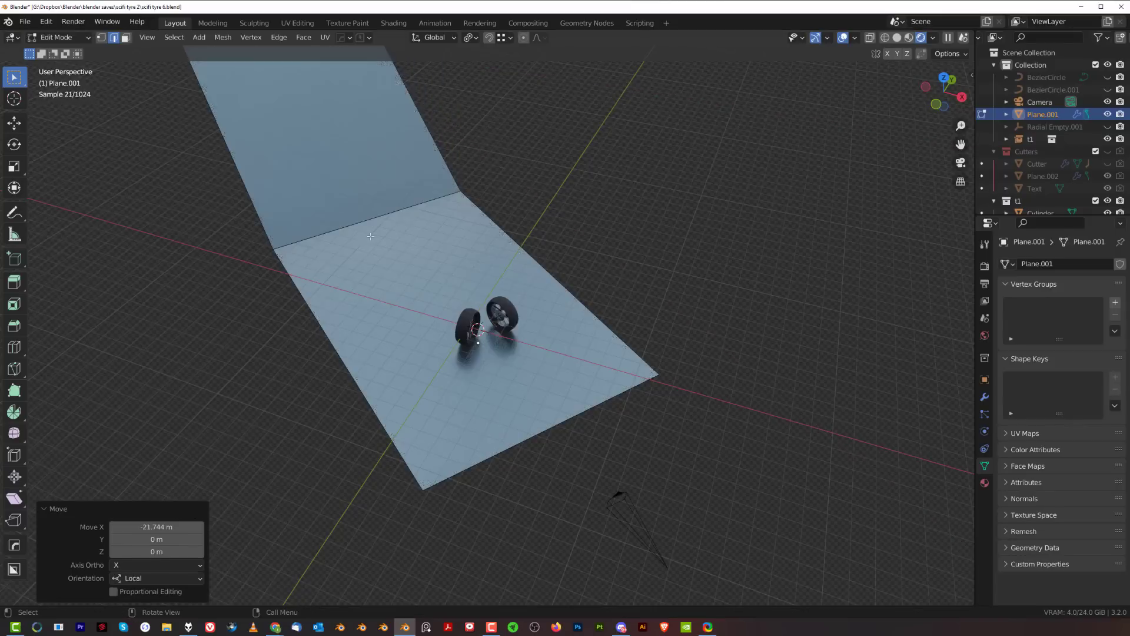
- Bevel the edge between floor and back wall about 9.7 m wide with many segments to form a smooth curve
left_click(355, 219)
key("ctrl+b")
scroll(602, 228, "up", 15)
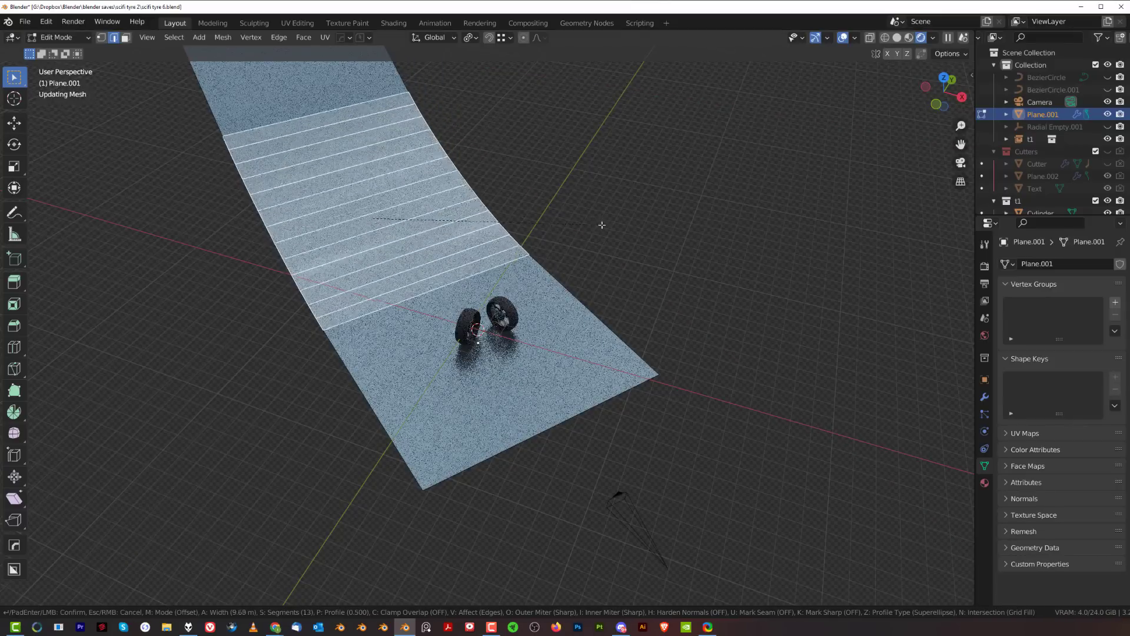
left_click(602, 242)
- Leave mesh editing, run HOps Sharpen on the curved backdrop, and return to the camera's view
key("Tab")
key("q")
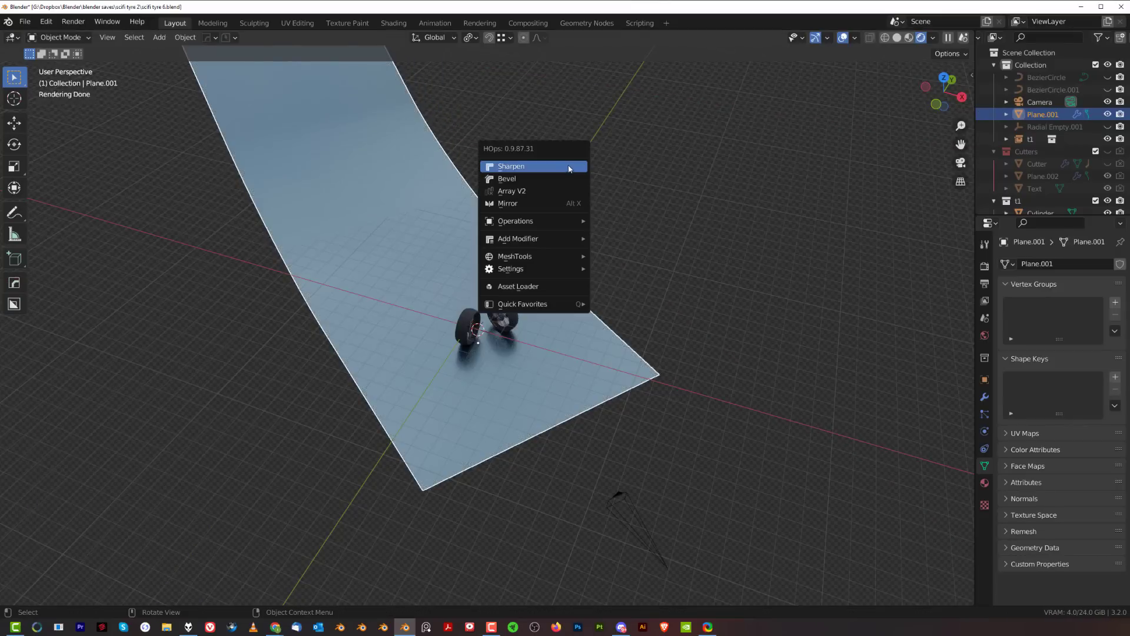
left_click(570, 169)
left_click(630, 493)
key("KP_0")
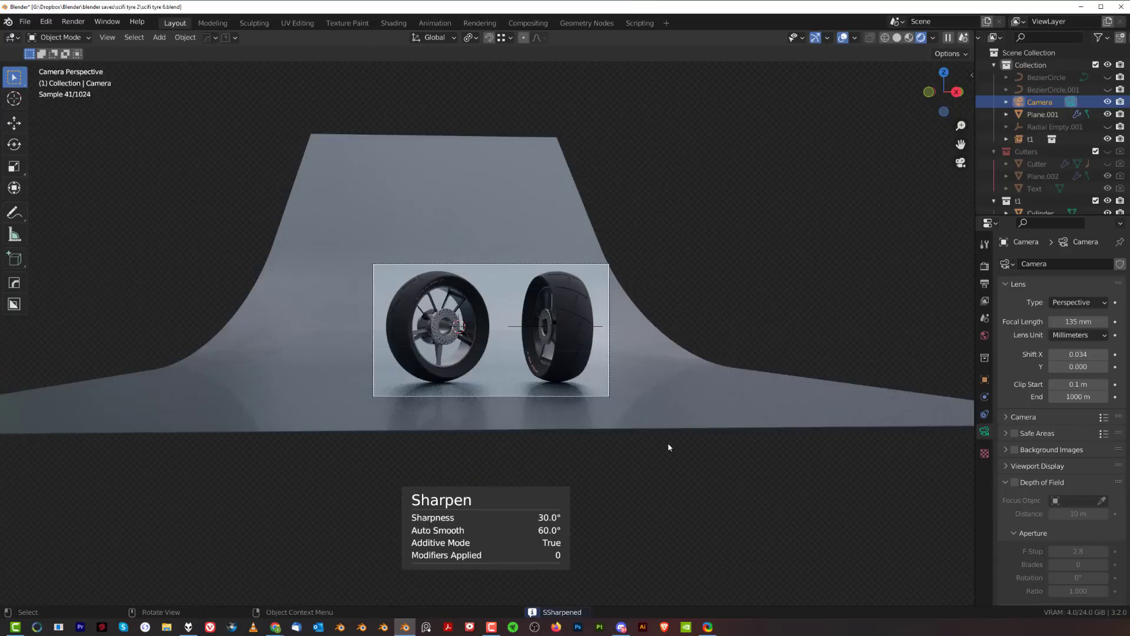
scroll(618, 336, "up", 1)
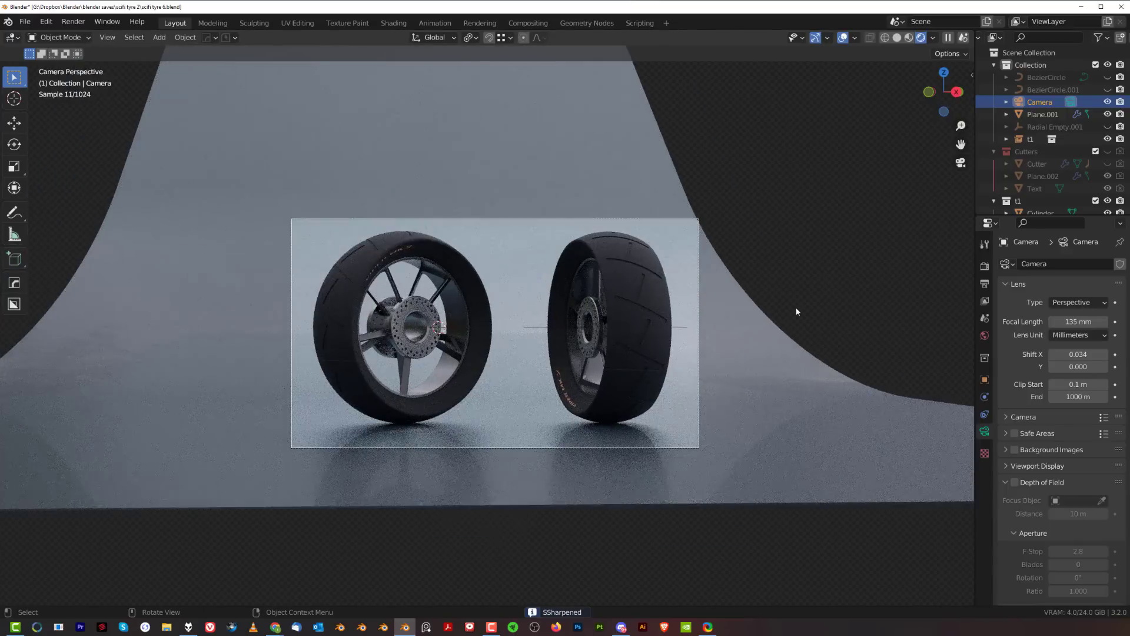
left_click(688, 340)
scroll(379, 286, "down", 2)
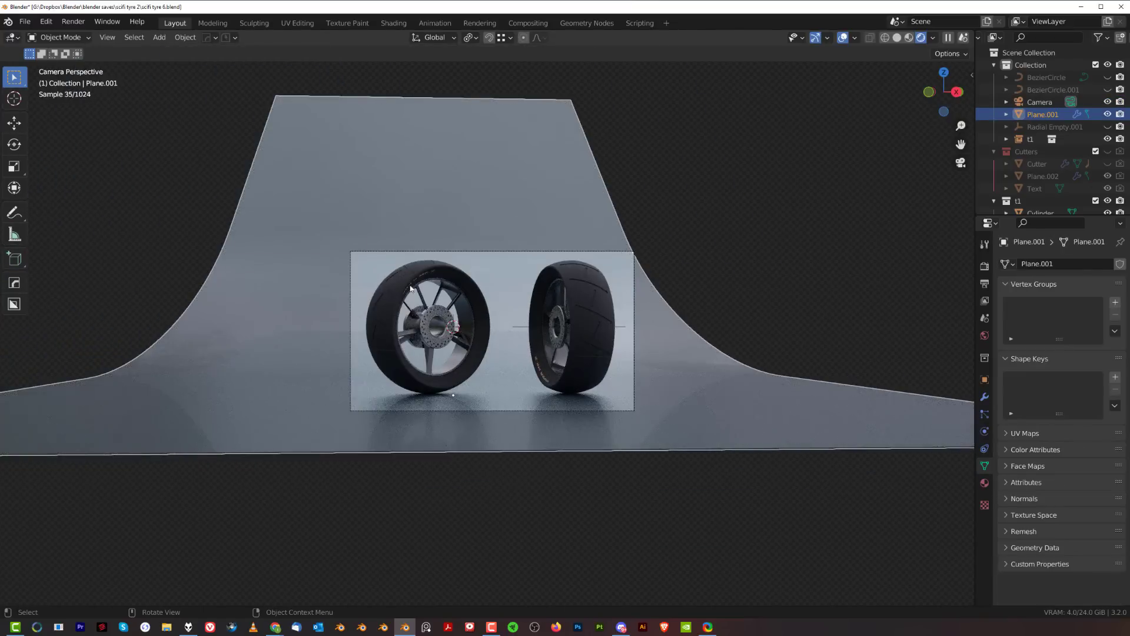
key("Tab")
key("k")
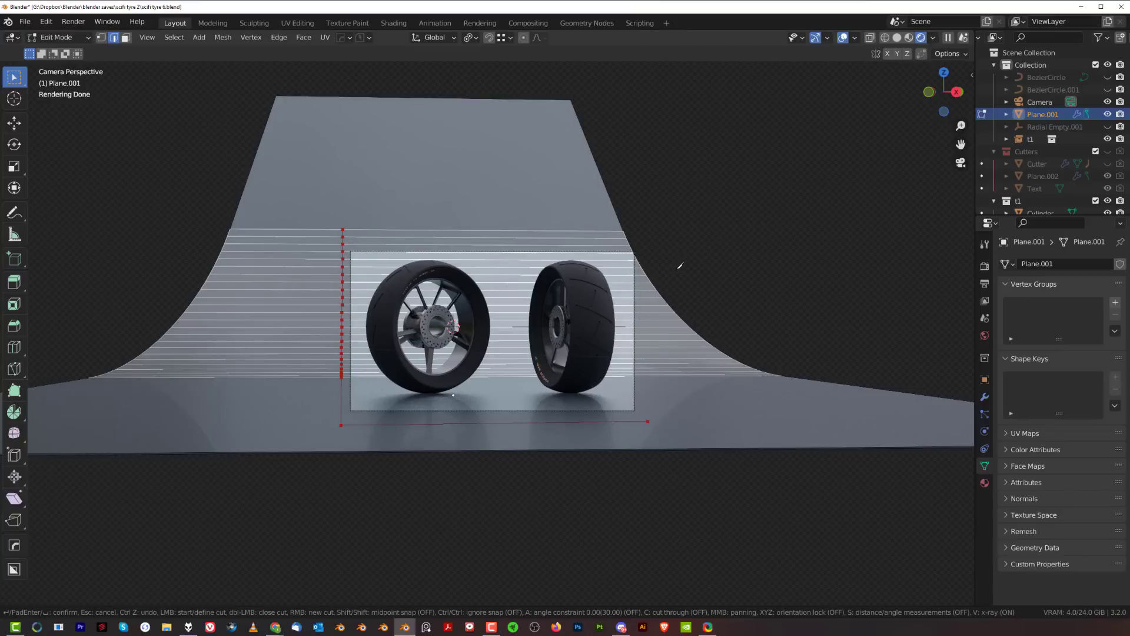
key("Escape")
- Shift the backdrop along its local Y axis in top view to centre it behind the wheels, and return to the camera's view
key("KP_7")
key("Tab")
key("g")
key("x")
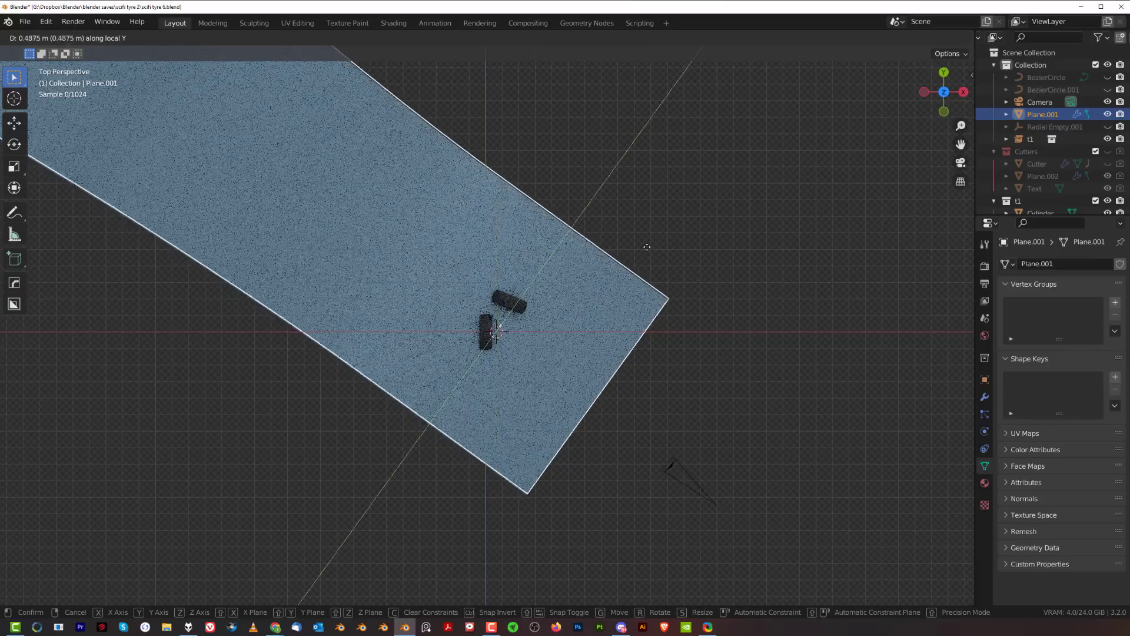
left_click(699, 167)
left_click(674, 467)
key("KP_0")
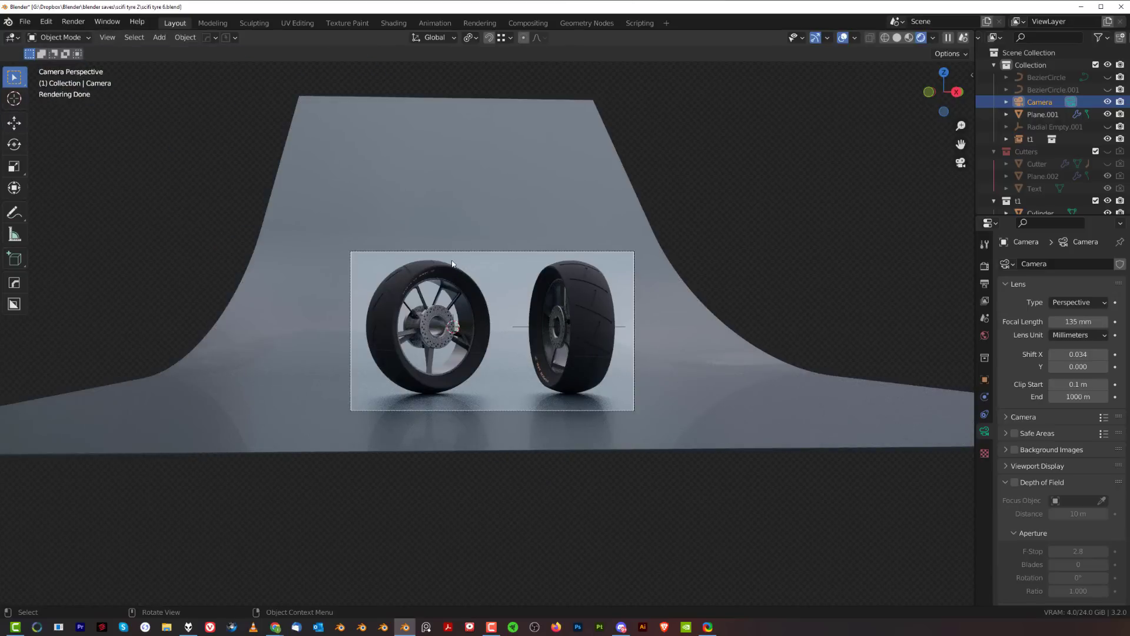
- Knife-cut the backdrop mesh just outside the camera frame, down one side, across below the wheels and up the other side
left_click(528, 236)
key("Tab")
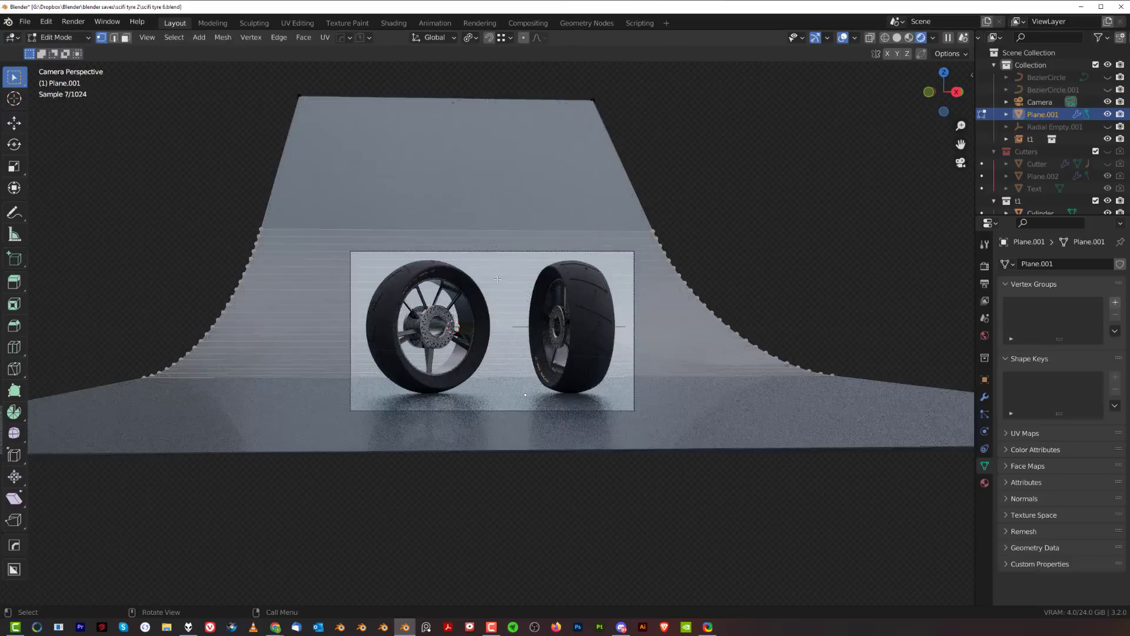
key("k")
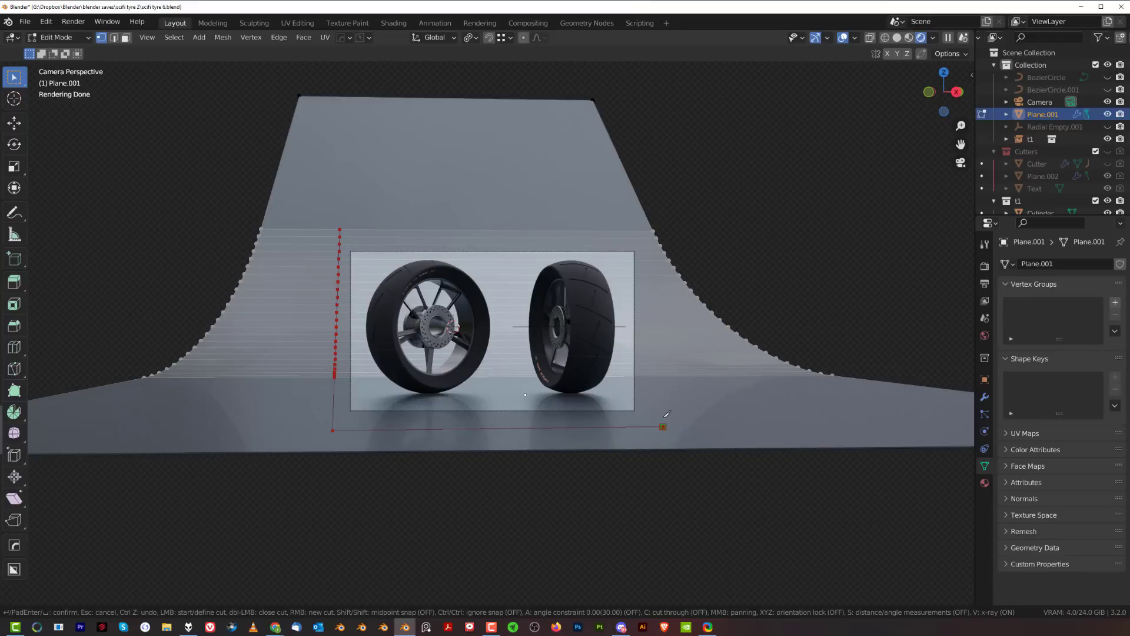
key("Return")
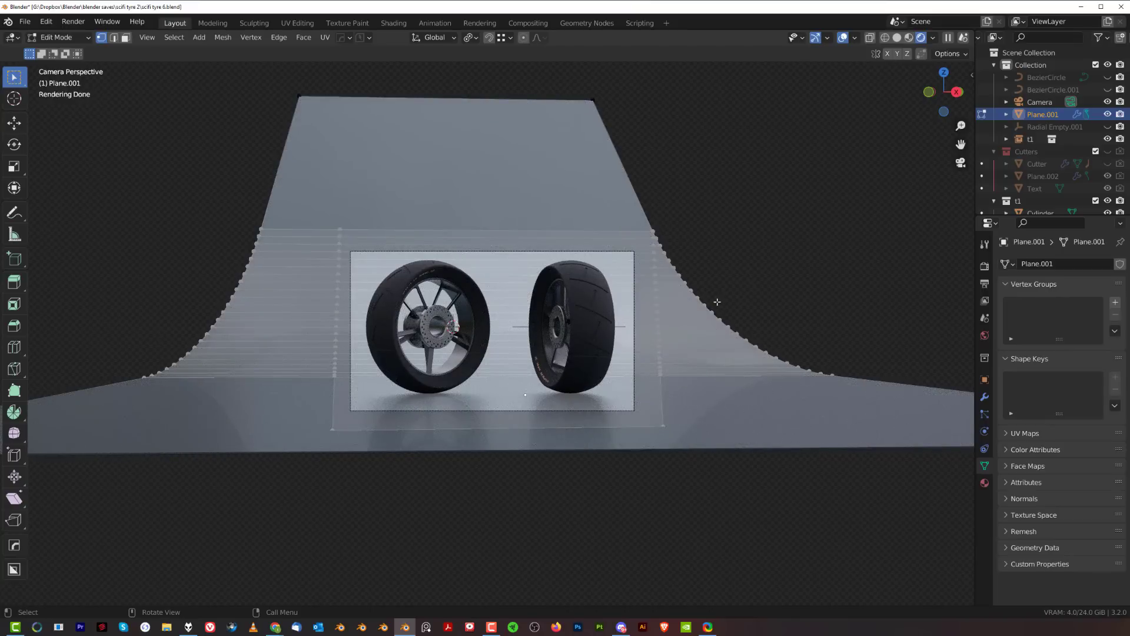
- Delete the backdrop faces outside the knife cut, keeping only the area that fills the camera frame
left_click(757, 250)
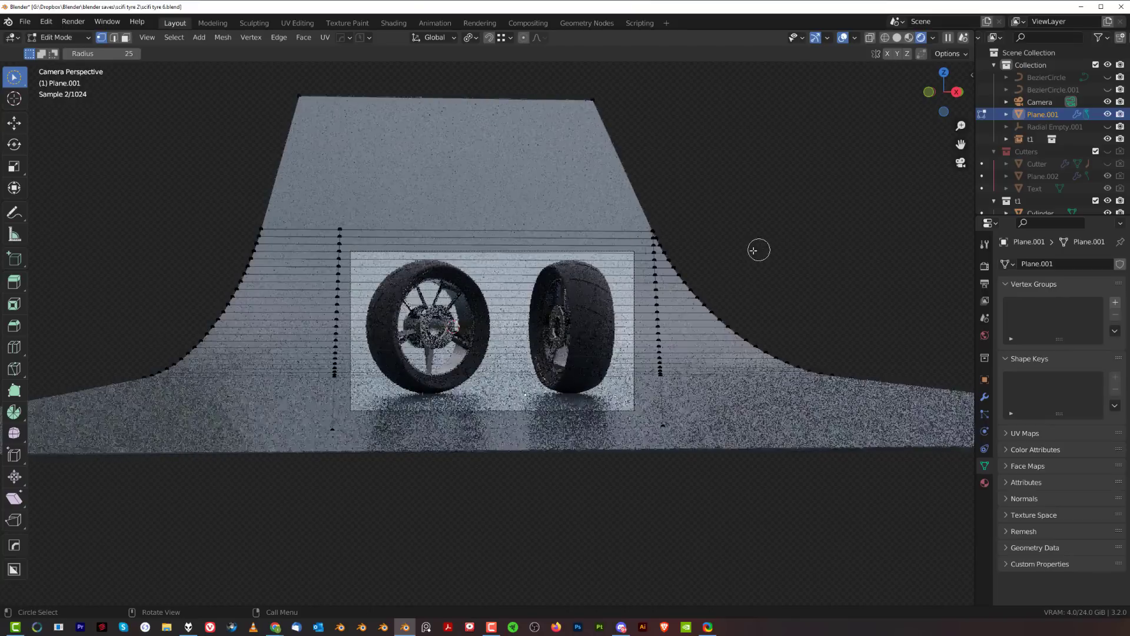
left_click(735, 391)
key("Tab")
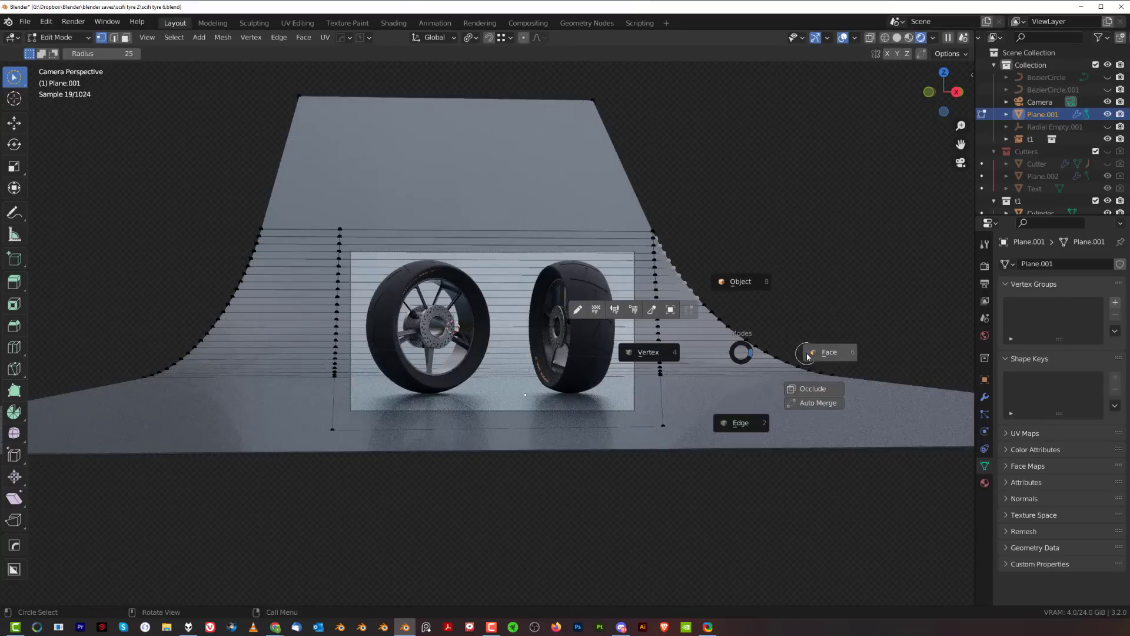
left_click(814, 351)
mouse_move(730, 329)
left_mouse_down()
mouse_move(750, 407)
mouse_move(532, 462)
mouse_move(276, 405)
mouse_move(350, 171)
left_mouse_up()
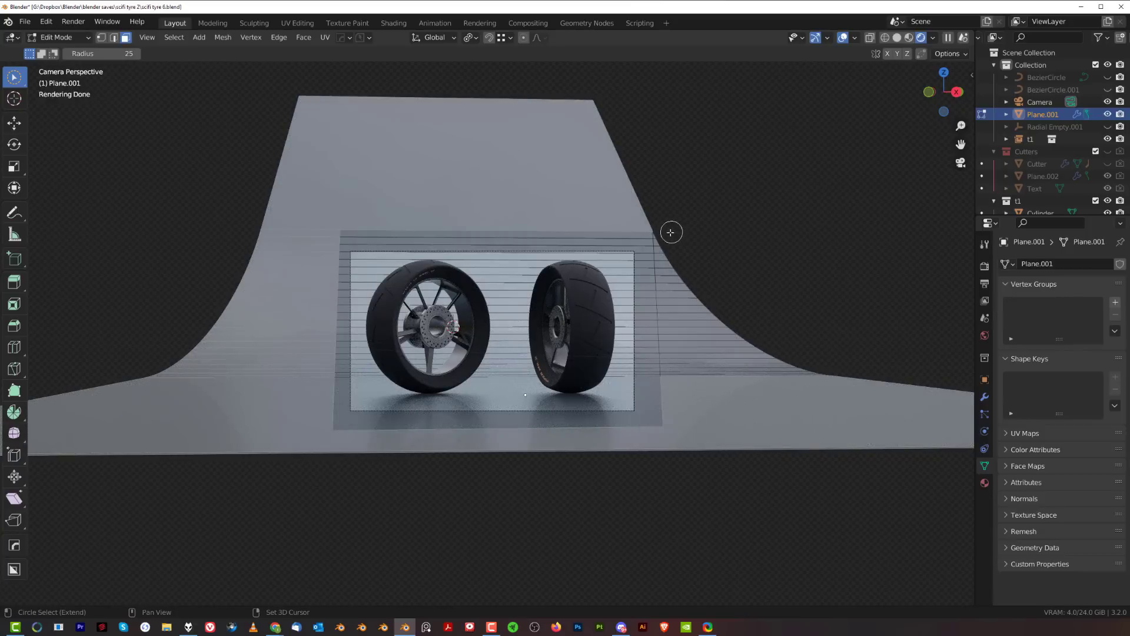
key("c")
left_click(668, 238, "shift")
left_click(669, 233, "shift")
left_click_drag(697, 316, 681, 245)
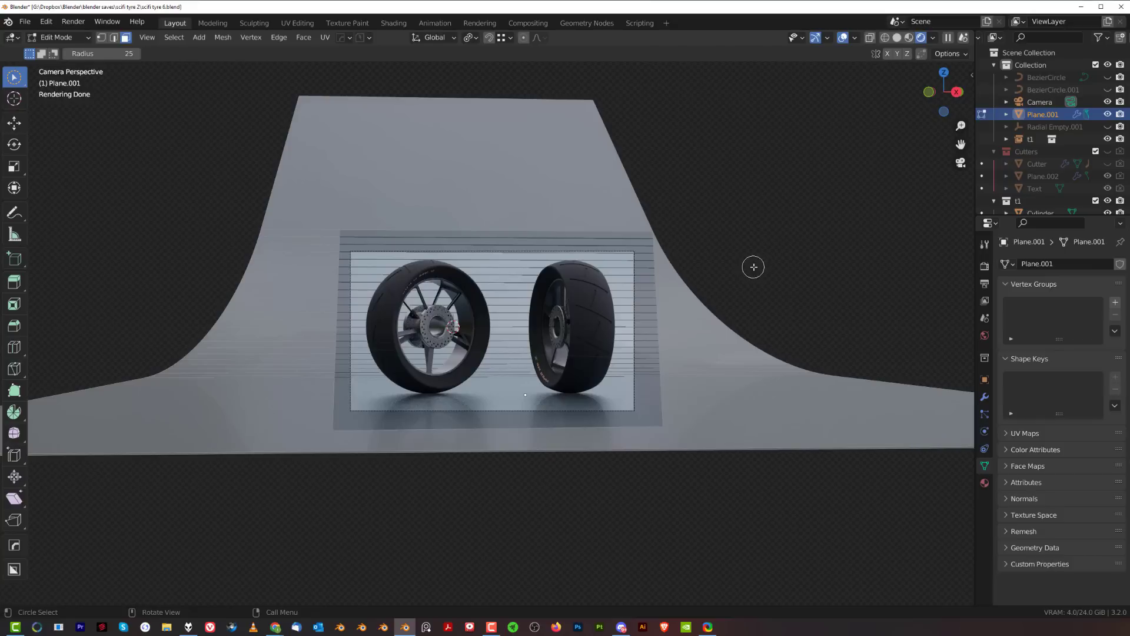
key("x")
left_click(749, 233)
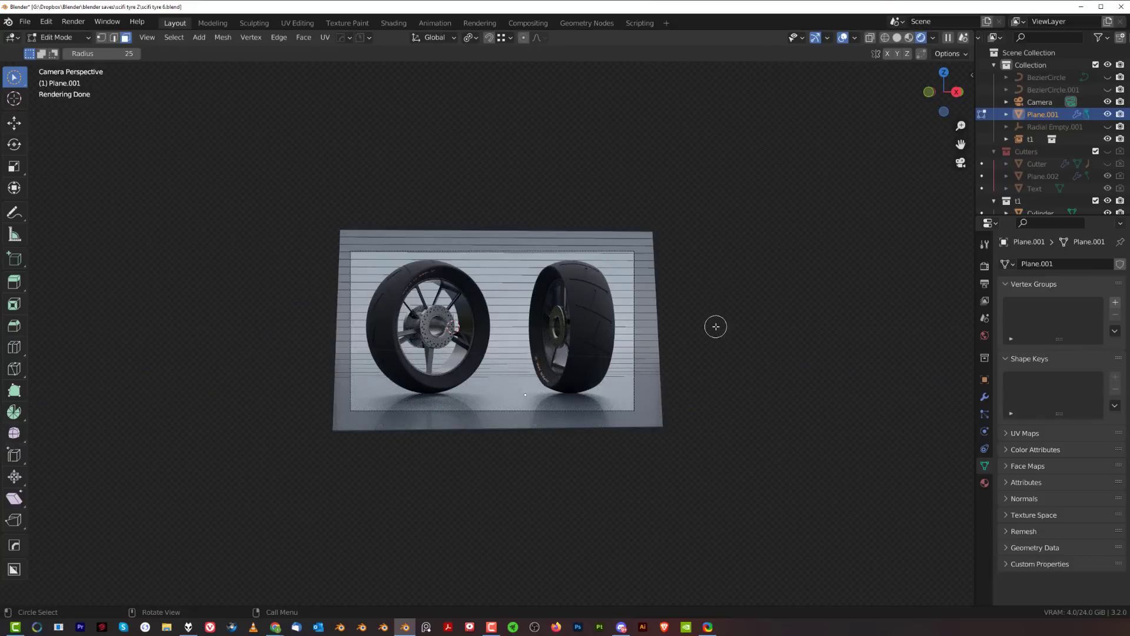
- Leave mesh editing and darken the backdrop material's base colour to a value of 0.383
key("Tab")
scroll(545, 380, "up", 3)
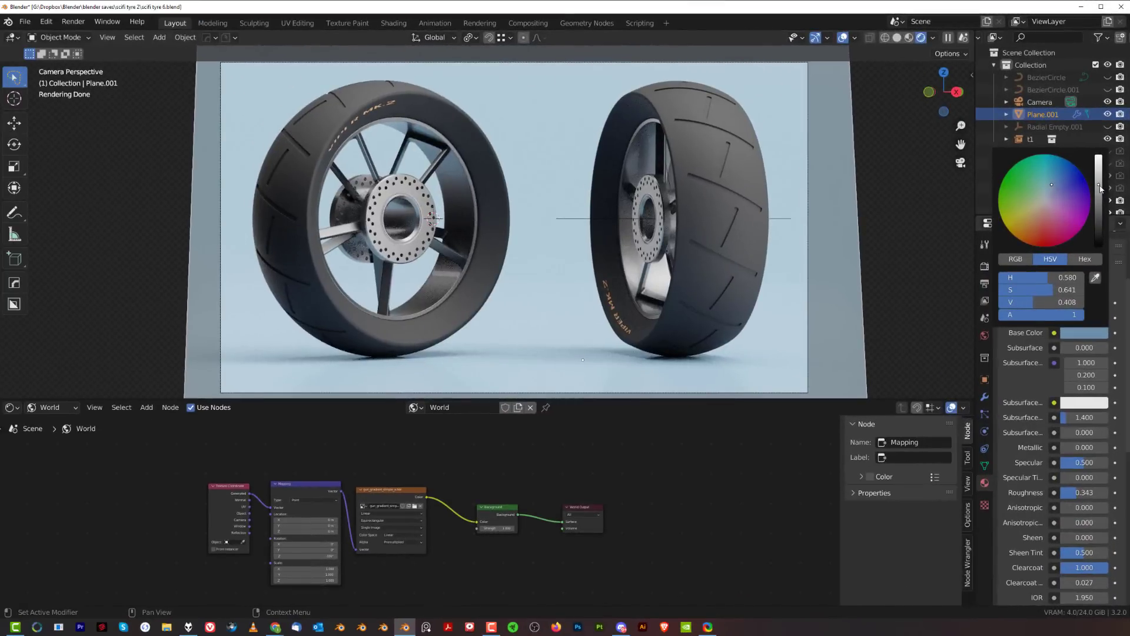
left_click(1099, 188)
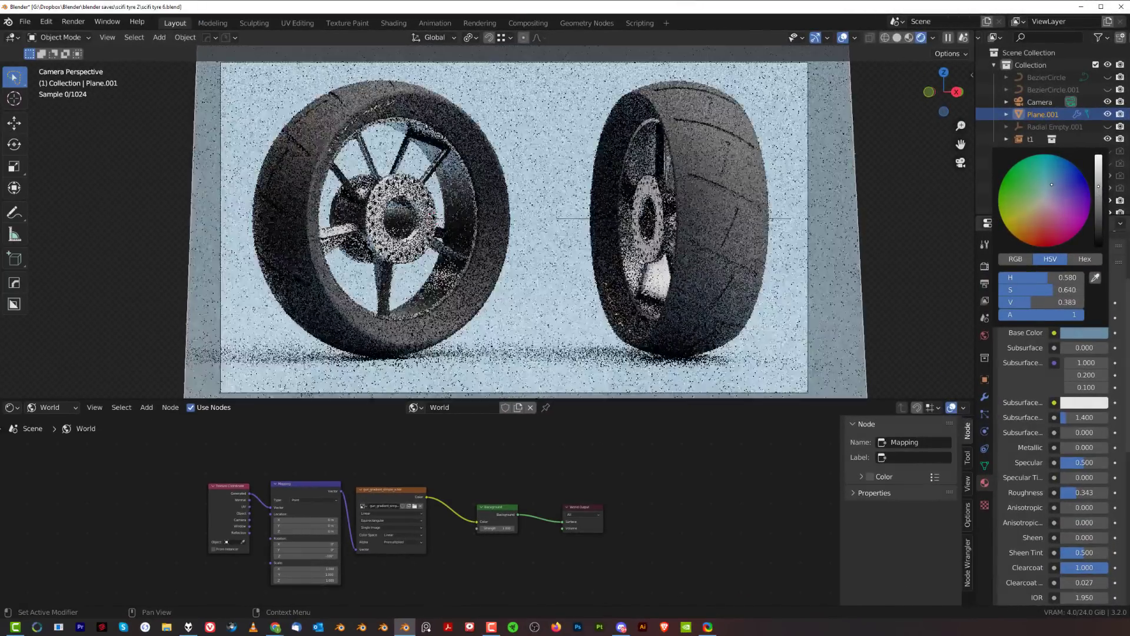
- Brighten the backdrop material's blue base colour and raise its metallic value to 1.000
left_click_drag(1099, 187, 1098, 159)
mouse_move(1099, 160)
left_mouse_down()
mouse_move(1098, 189)
mouse_move(1098, 168)
left_mouse_up()
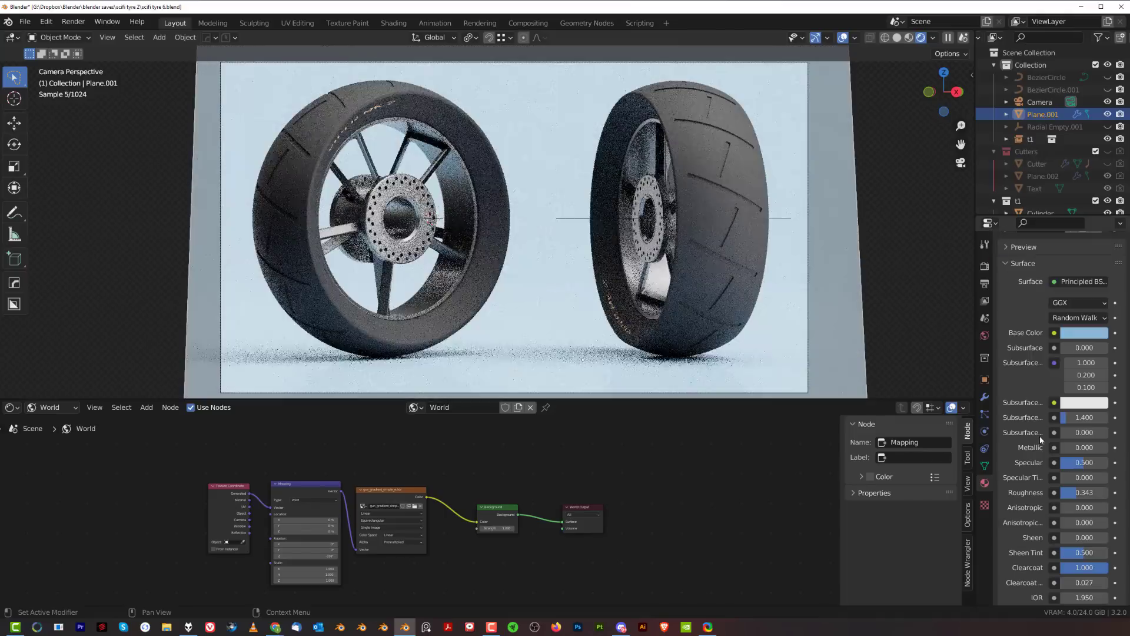
left_click_drag(1065, 450, 1107, 450)
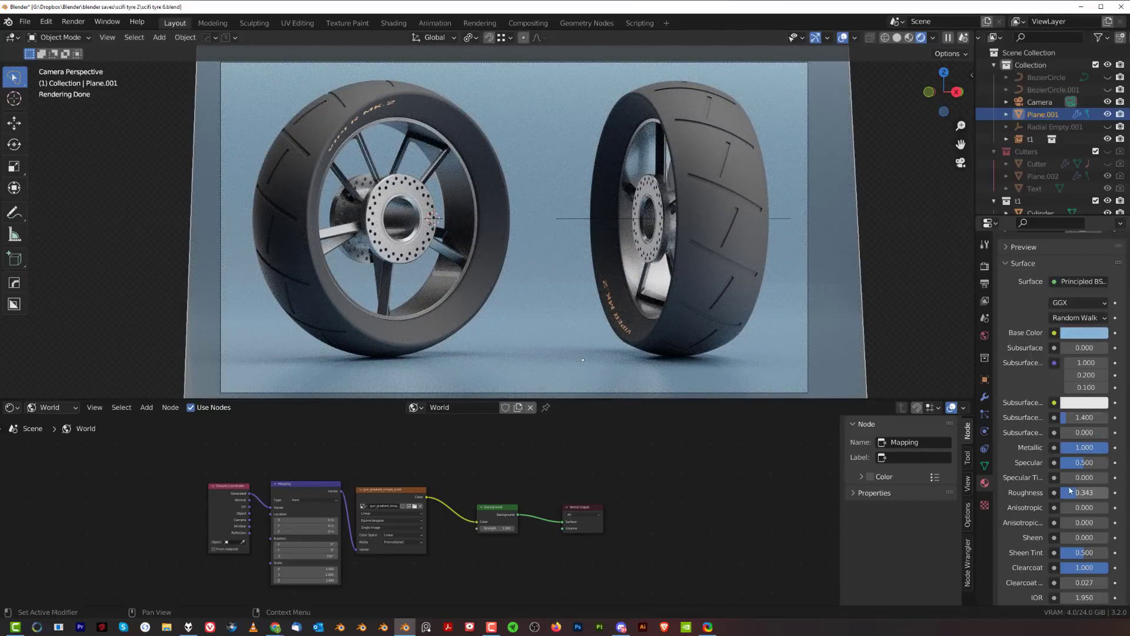
- Set the backdrop material's roughness to 0.279 and lighten its base colour slightly
left_click_drag(1077, 493, 1069, 493)
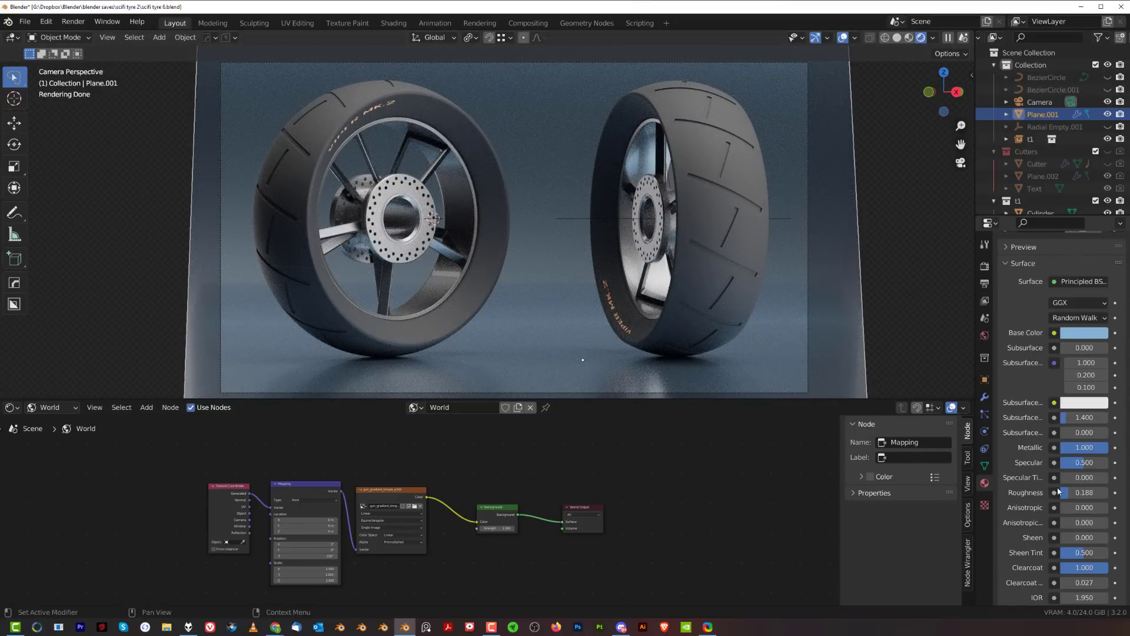
mouse_move(1068, 499)
left_mouse_down()
mouse_move(1060, 493)
mouse_move(1072, 493)
left_mouse_up()
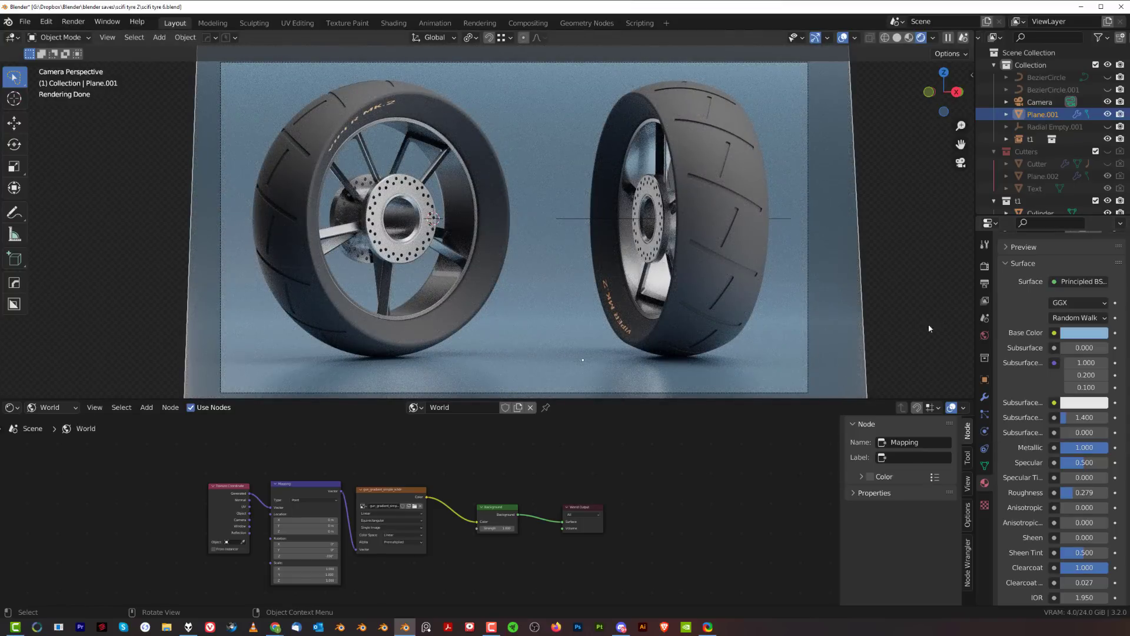
left_click(1094, 332)
left_click_drag(1099, 170, 1098, 160)
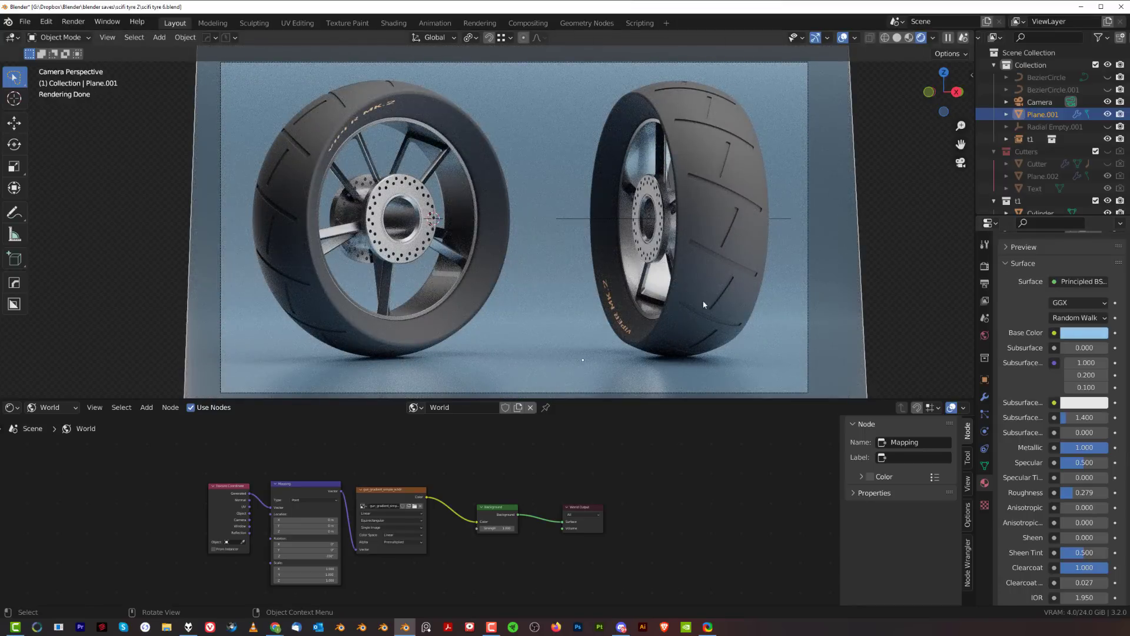
- Set the world Background node's strength to 1.2
scroll(730, 265, "down", 2)
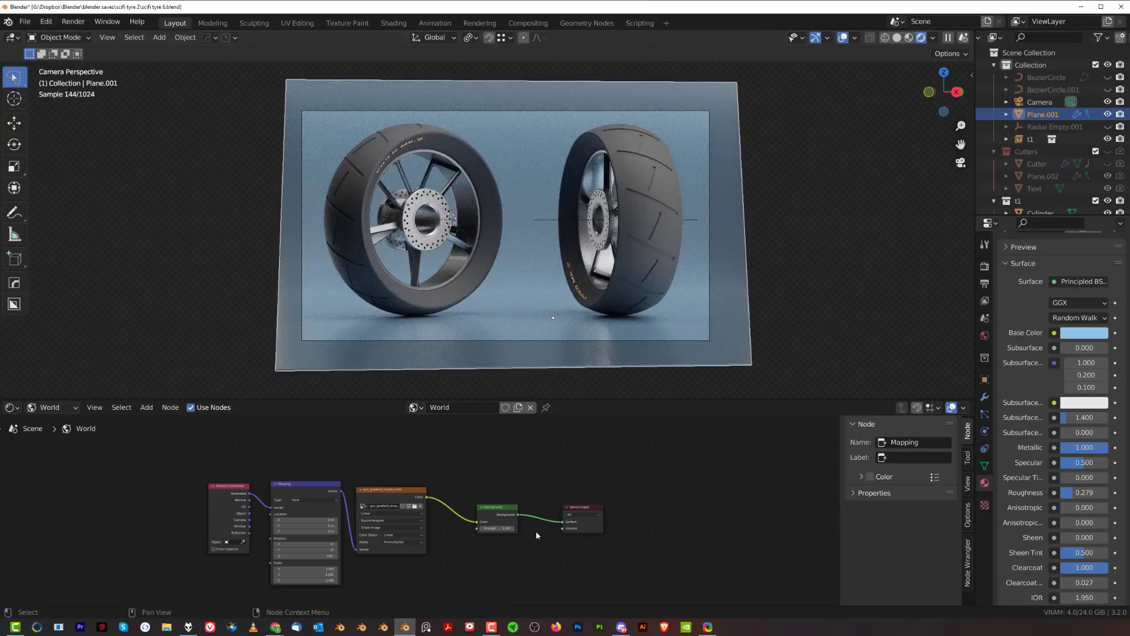
left_click(504, 533)
left_click(498, 528)
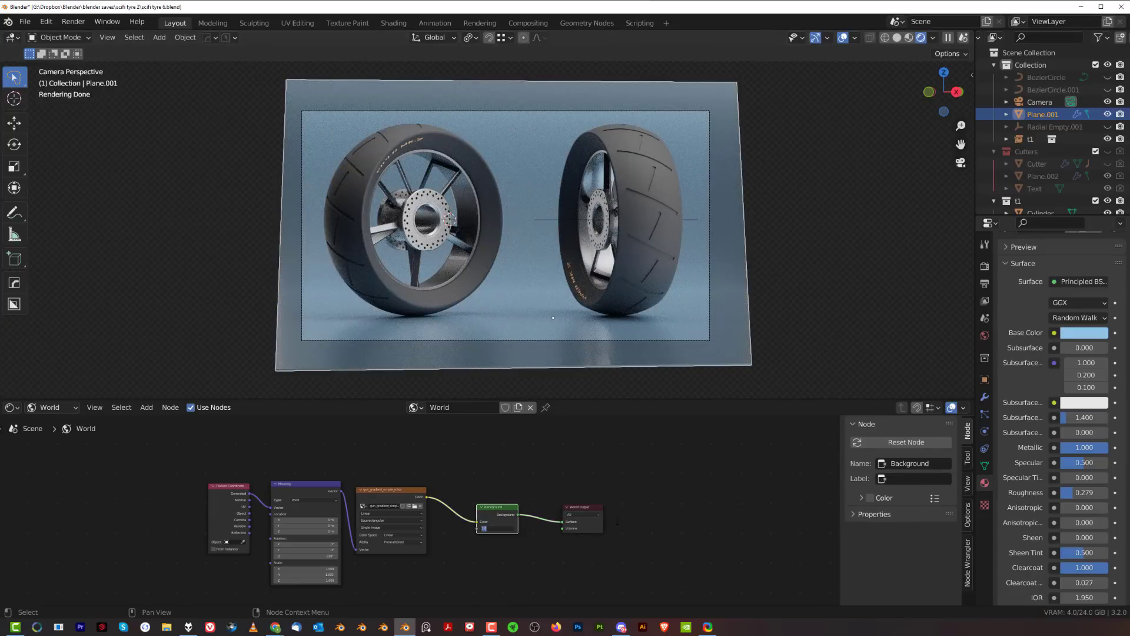
type("1.2")
key("Return")
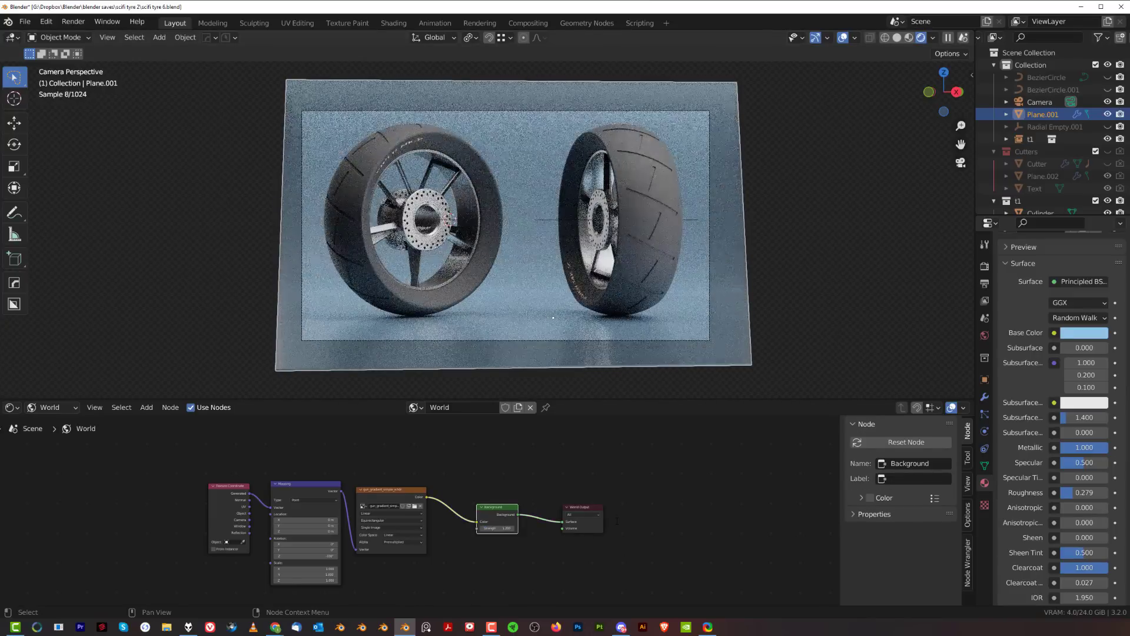
scroll(522, 318, "up", 1)
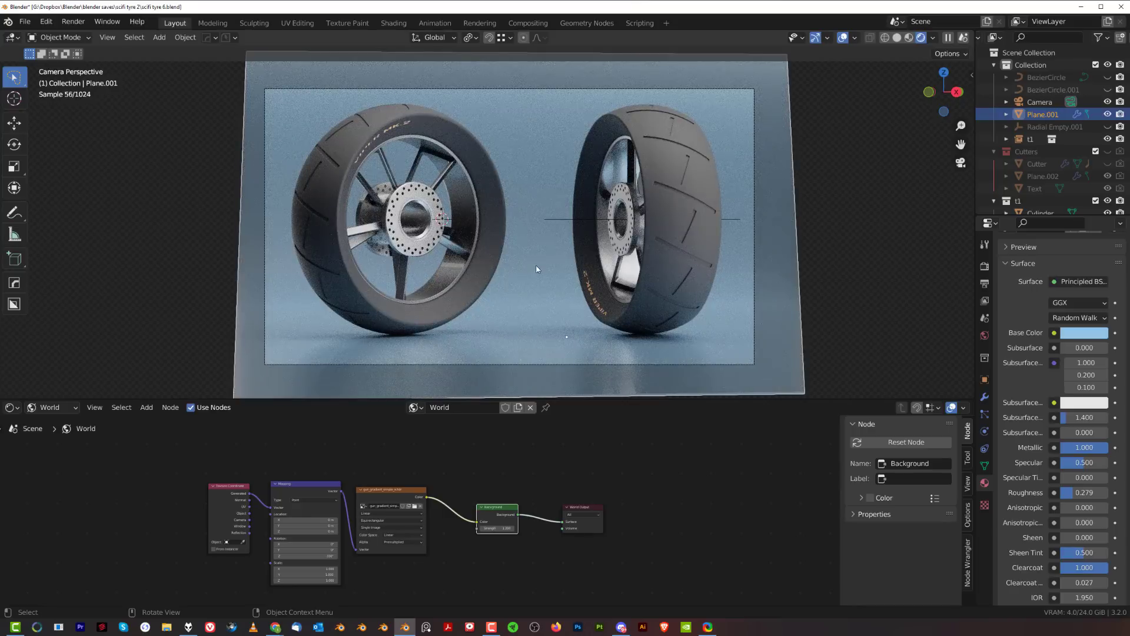
- Render a test image of the camera view, close the render window and clear the selection
left_click(73, 21)
left_click(89, 34)
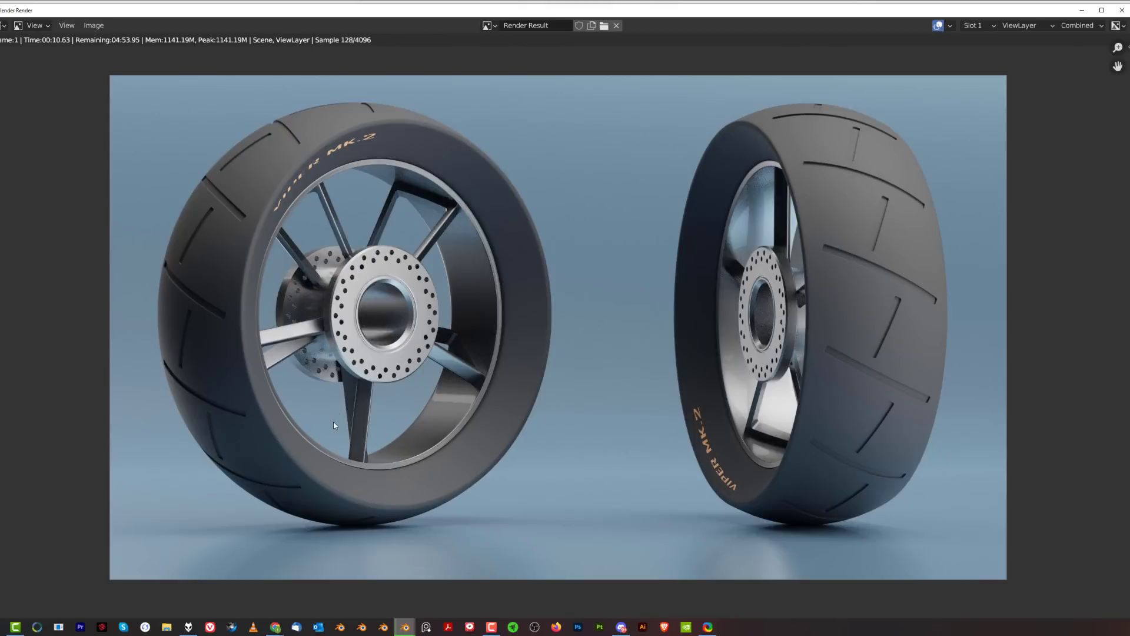
left_click(1122, 10)
key("alt+a")
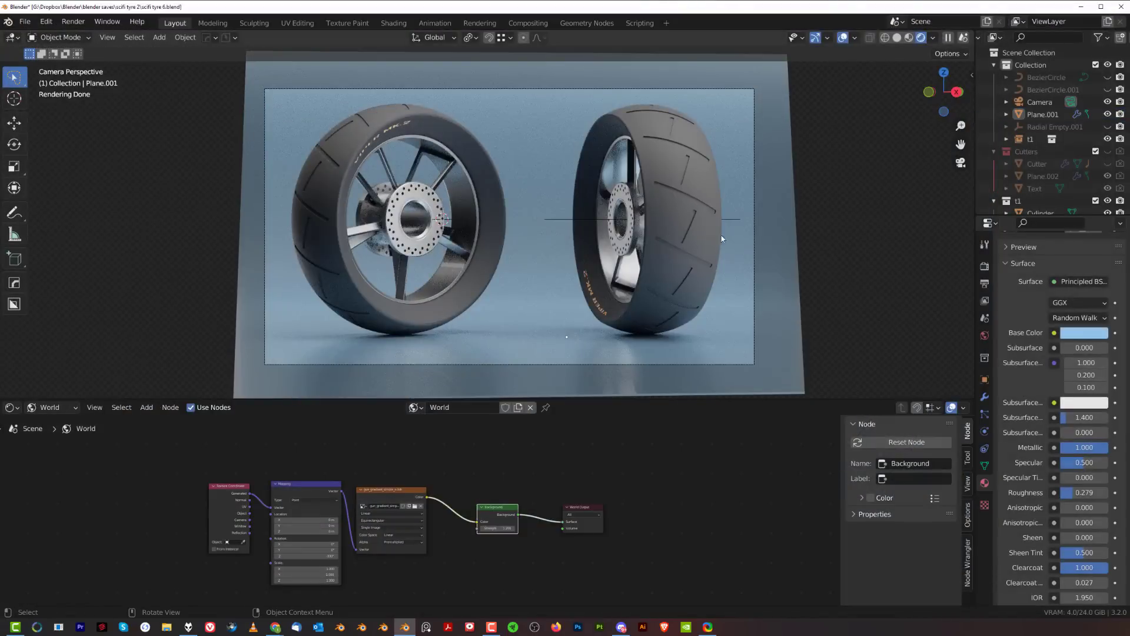
- Select the front wheel's tyre, save the file and set the tyre material's roughness to 0.822
left_click(678, 216)
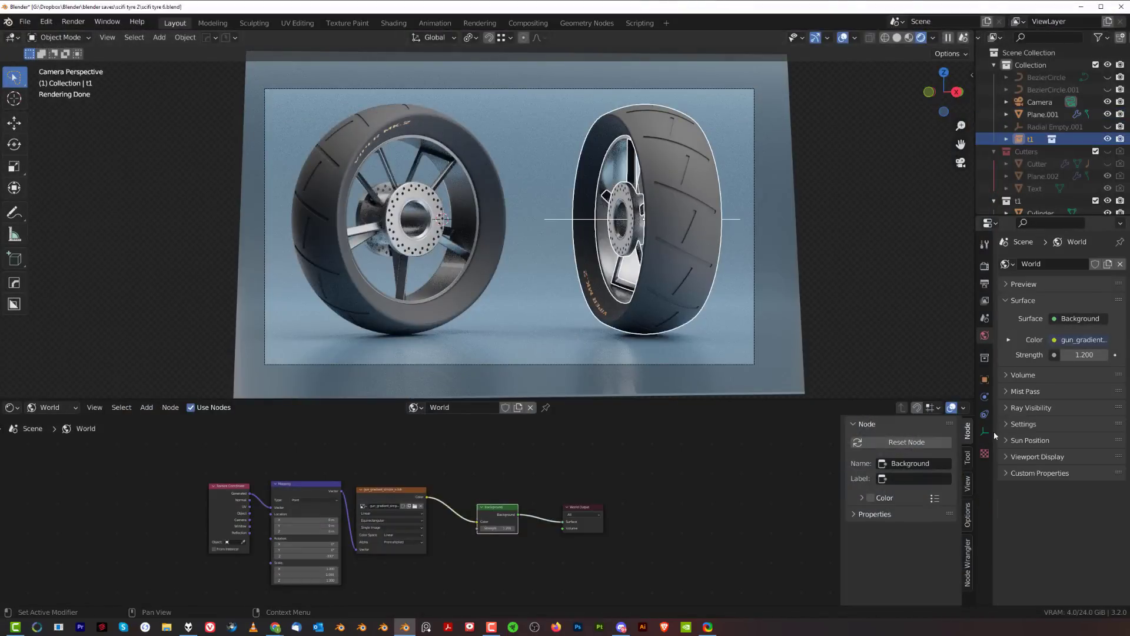
left_click(482, 128)
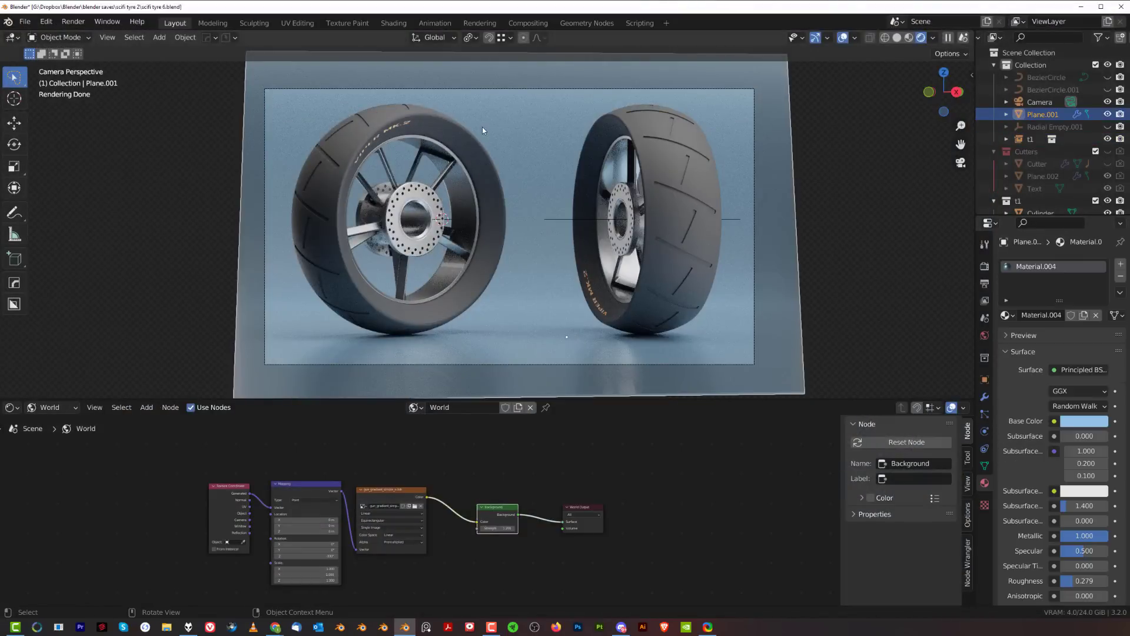
left_click(461, 136)
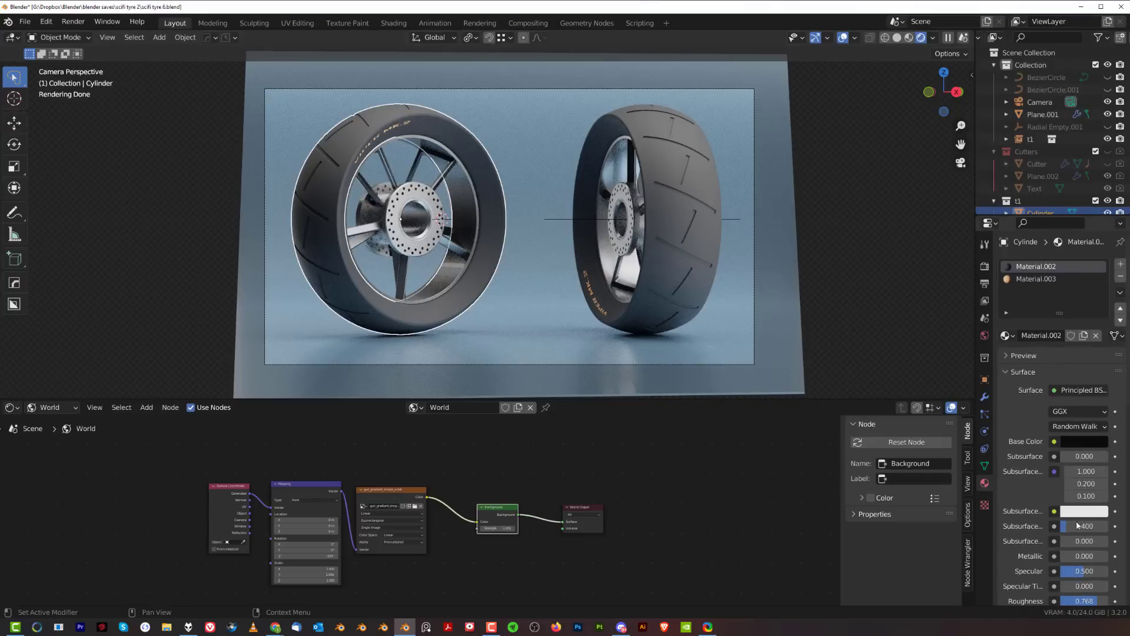
key("ctrl+s")
scroll(1087, 571, "down", 2)
left_click_drag(1097, 548, 1102, 549)
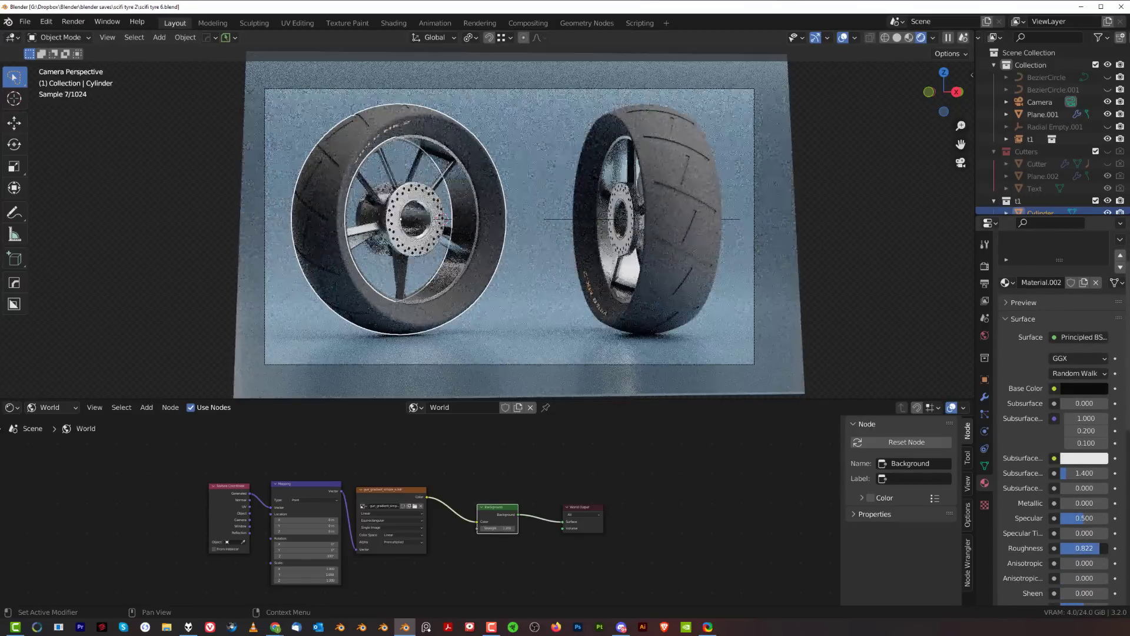
- Lower the tyre material's specular value to 0.245
left_click(1082, 388)
scroll(1077, 412, "down", 4)
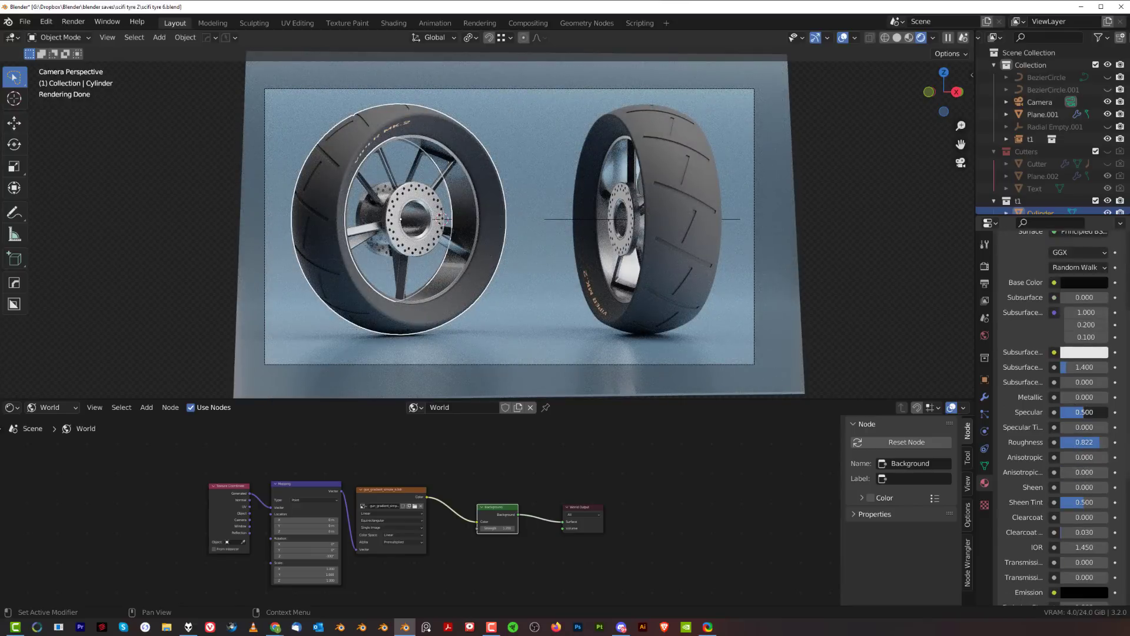
left_click_drag(1083, 412, 1043, 412)
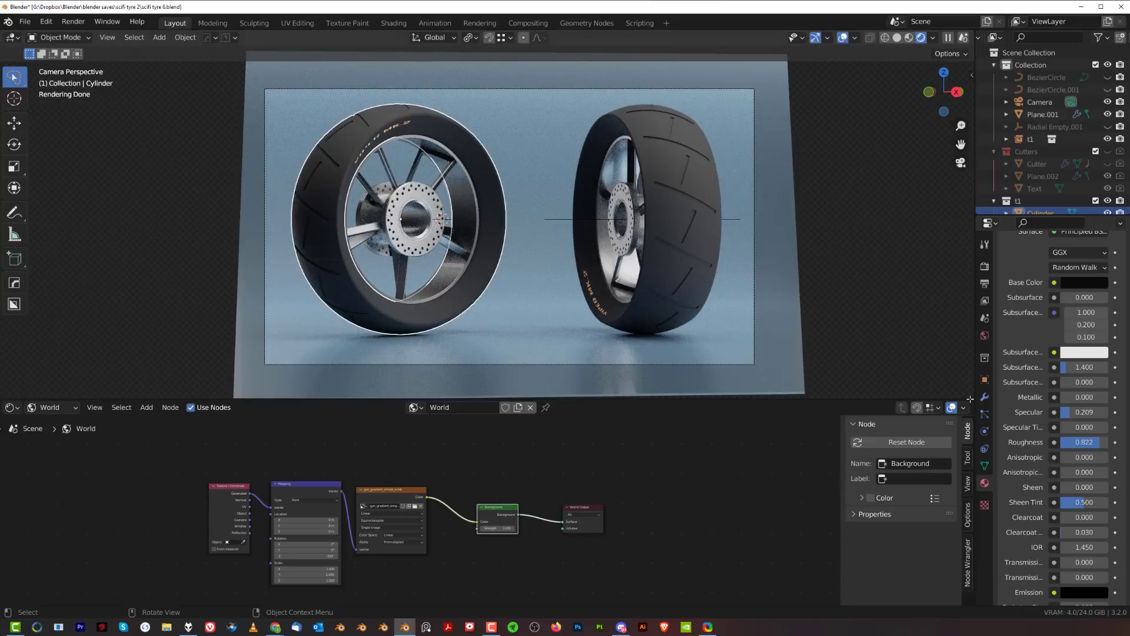
left_click_drag(1066, 412, 1070, 413)
- Render another test image, check the darker tyres and the remaining render time, and close the render window
left_click(73, 22)
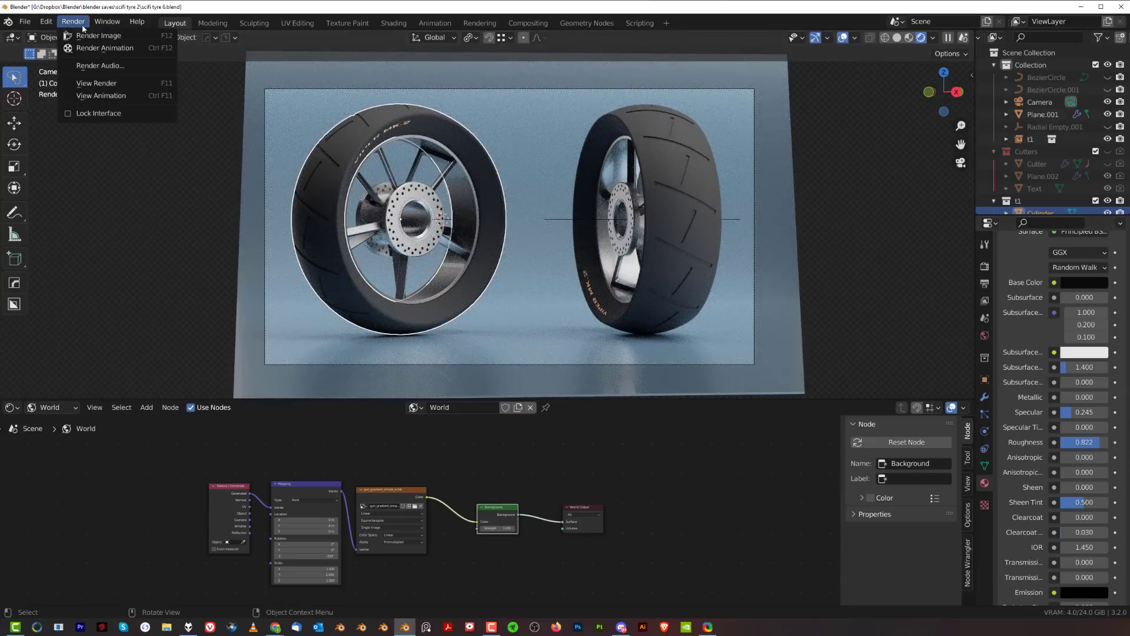
left_click(94, 36)
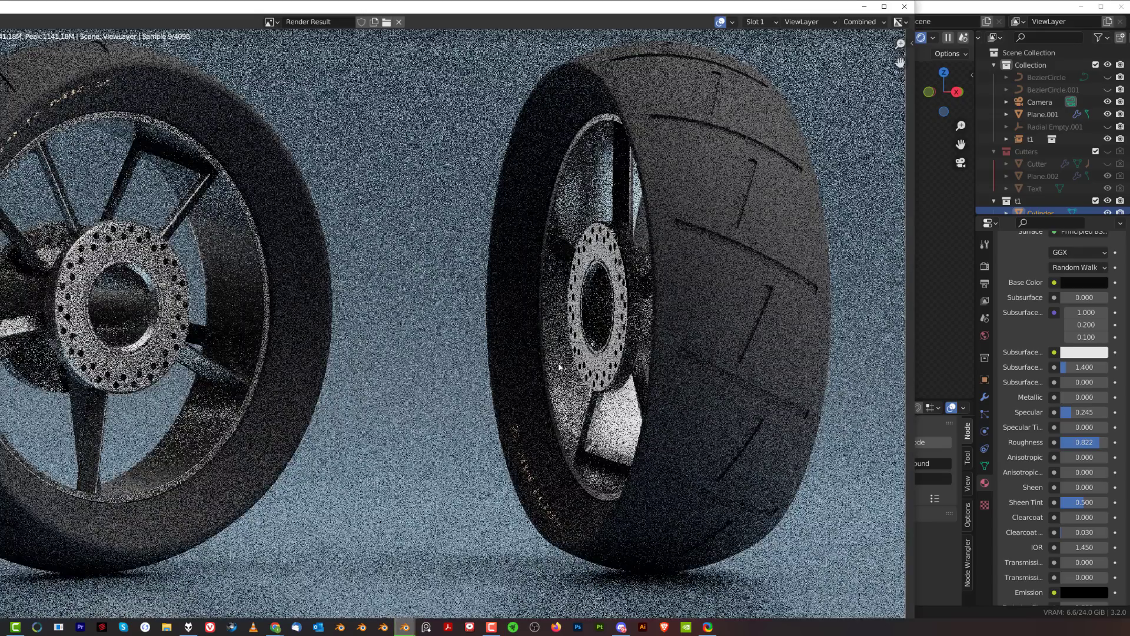
scroll(686, 248, "down", 2)
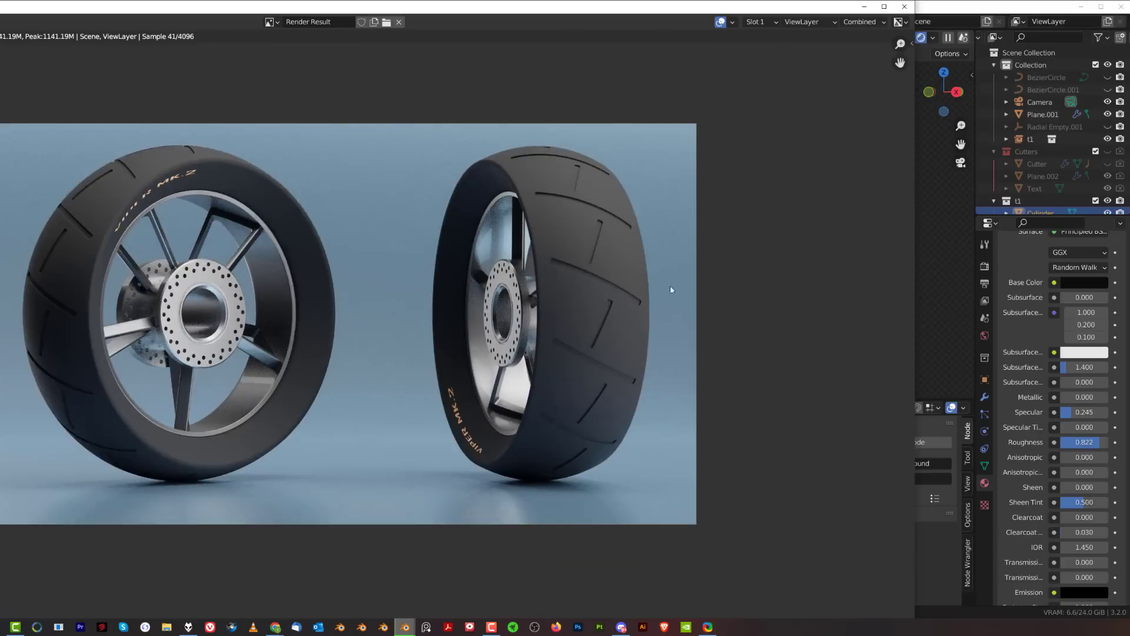
double_click(545, 7)
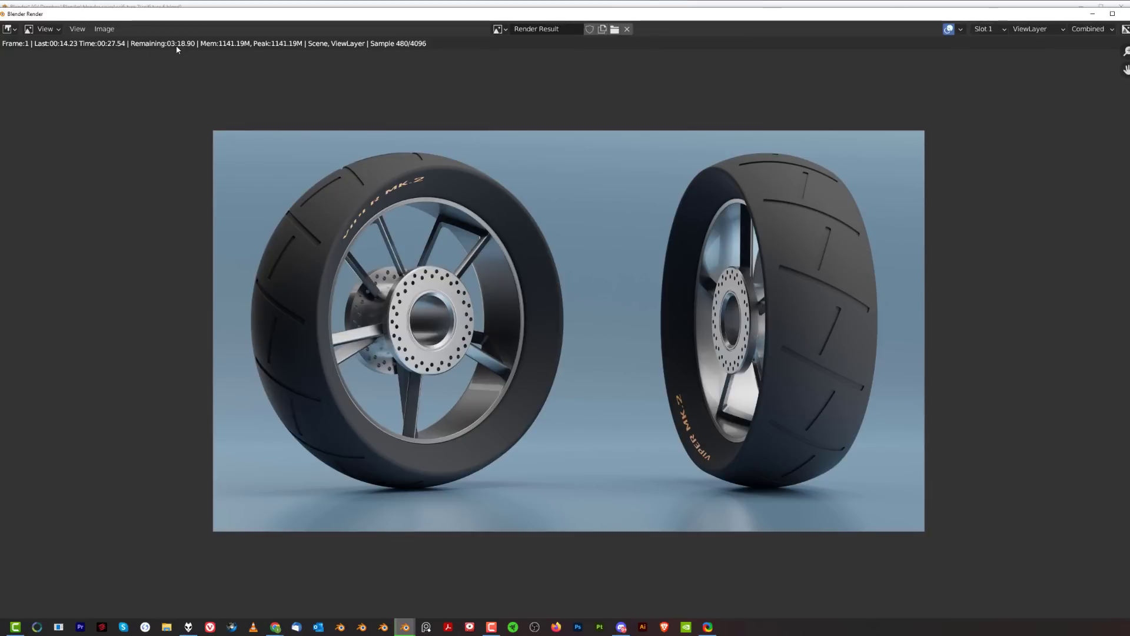
left_click(1127, 14)
- Set the render's max samples to 300 and turn off render denoising in the sampling settings
left_click(985, 266)
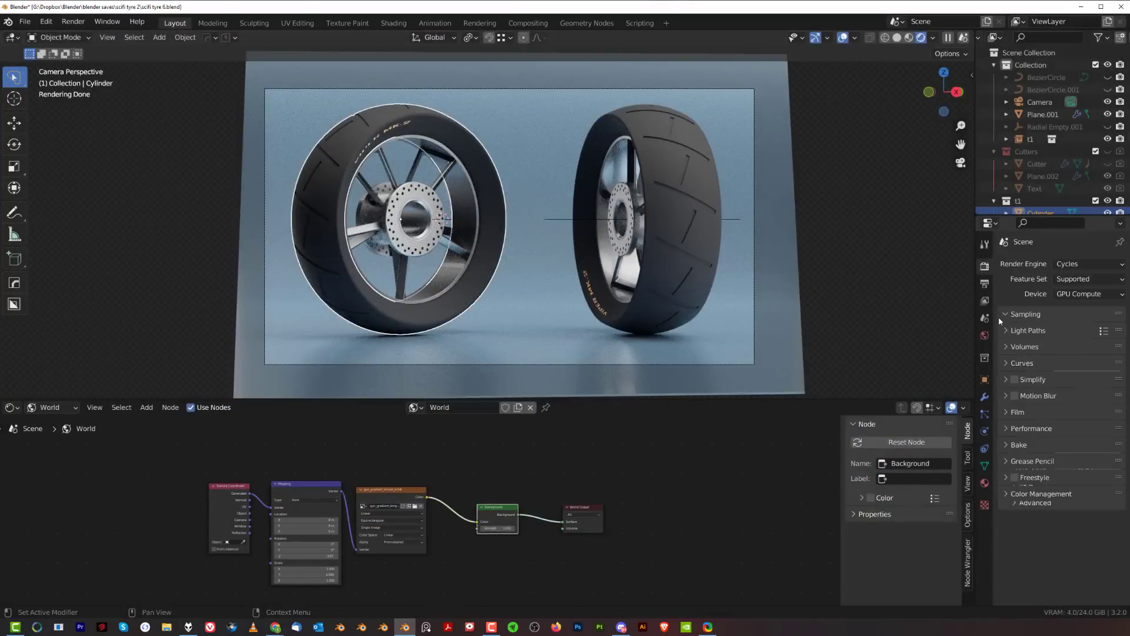
left_click(1001, 314)
left_click(1072, 441)
type("3")
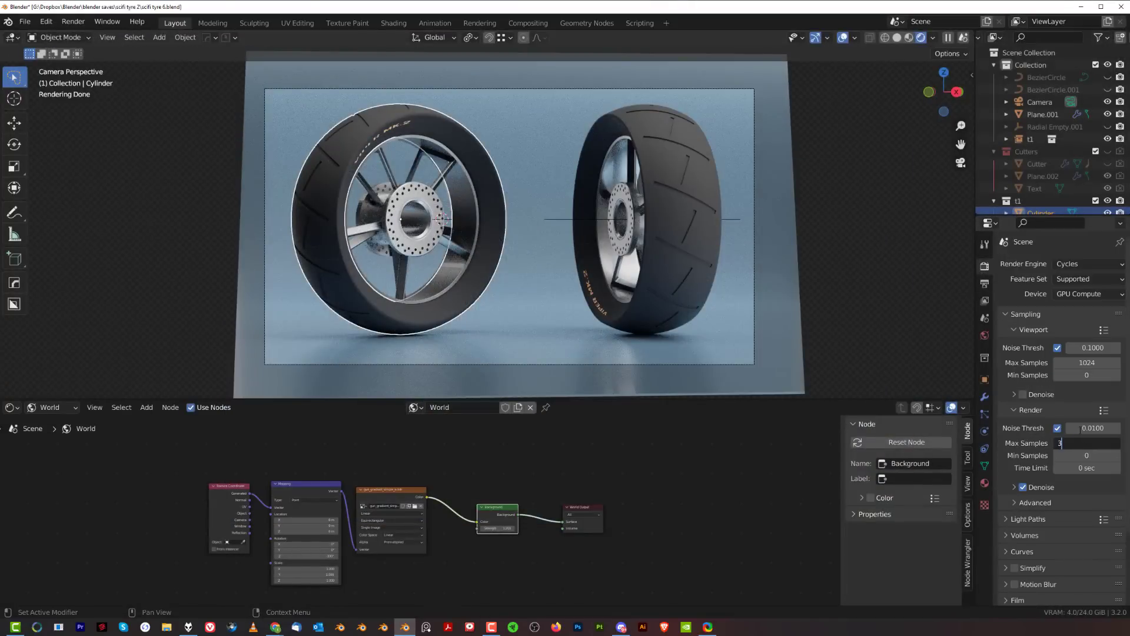
type("00")
key("Return")
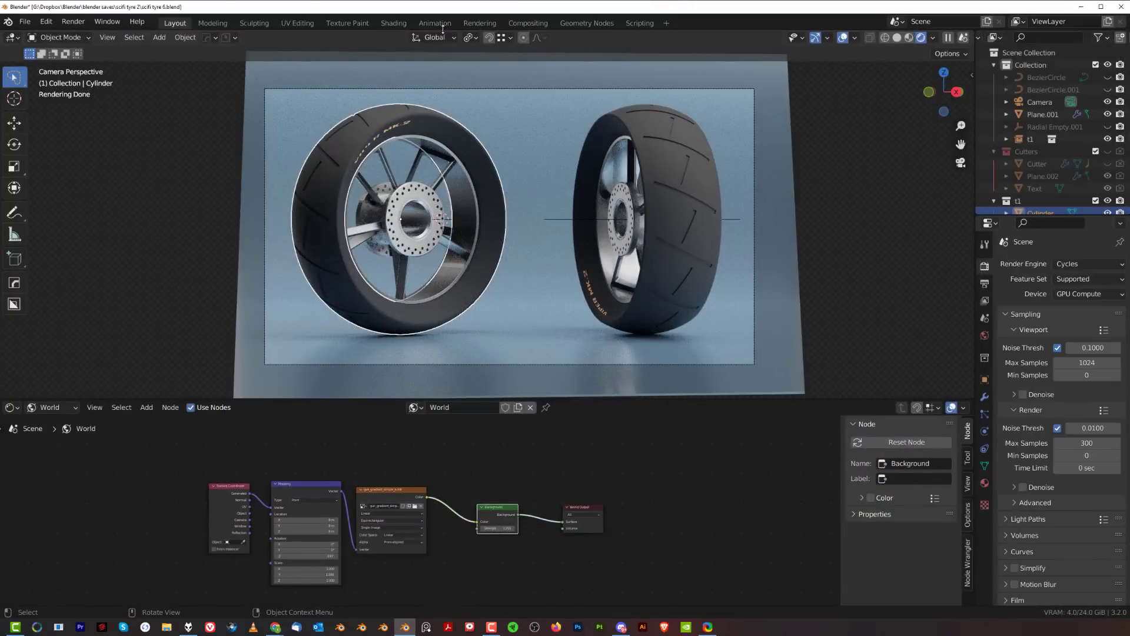
- Check the compositor's Denoise node setup, render the image with the backdrop and close the render window
left_click(529, 24)
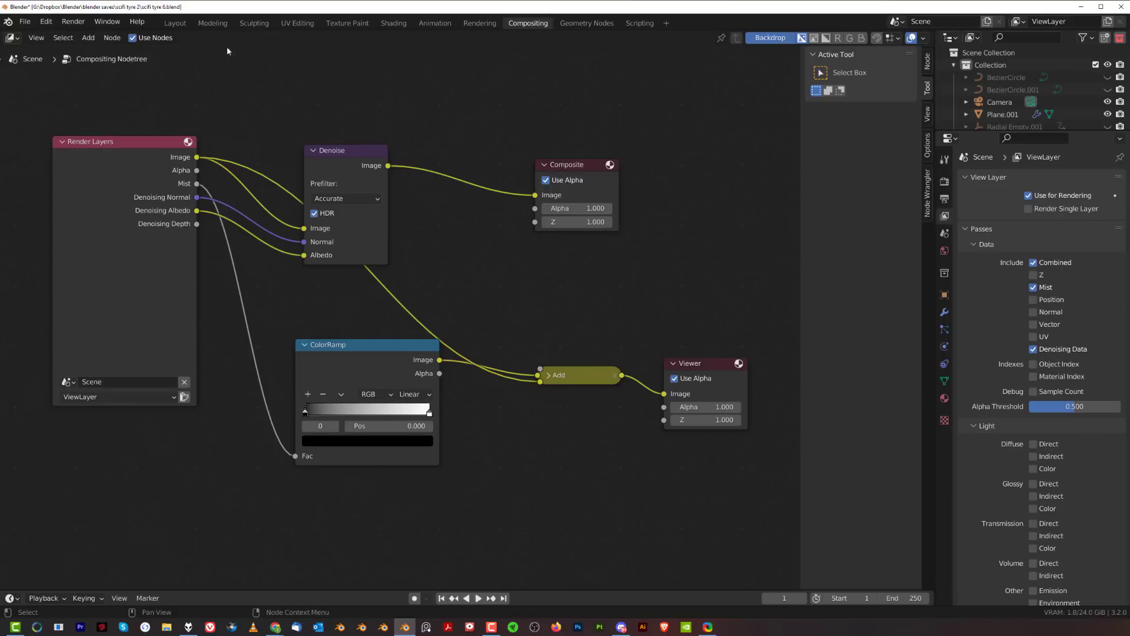
left_click(175, 23)
left_click(73, 21)
left_click(89, 33)
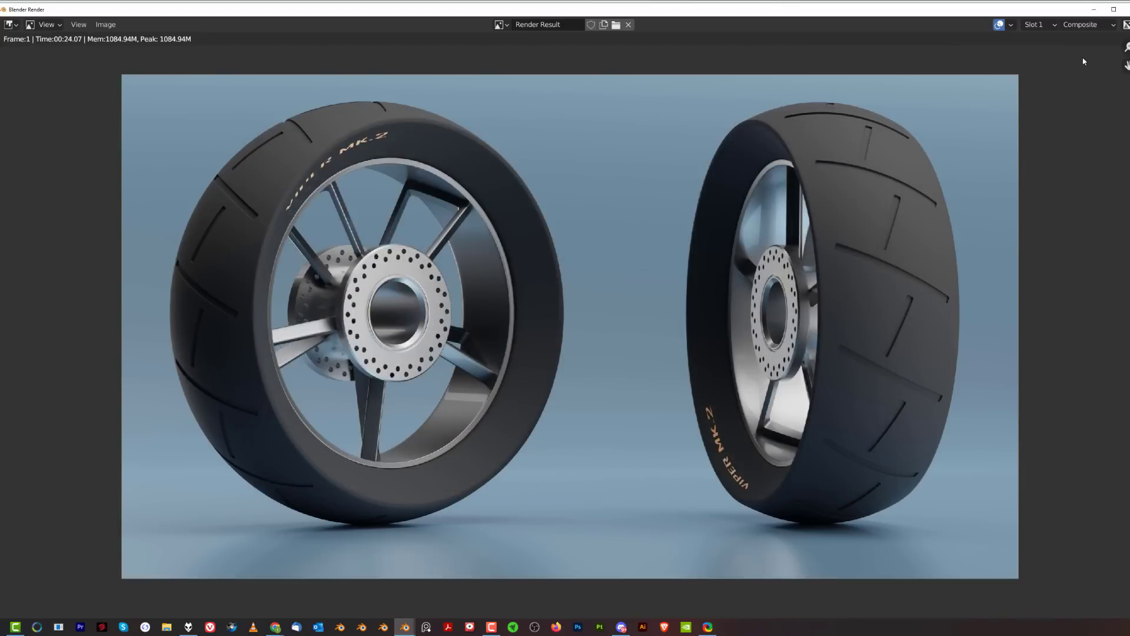
left_click(1128, 9)
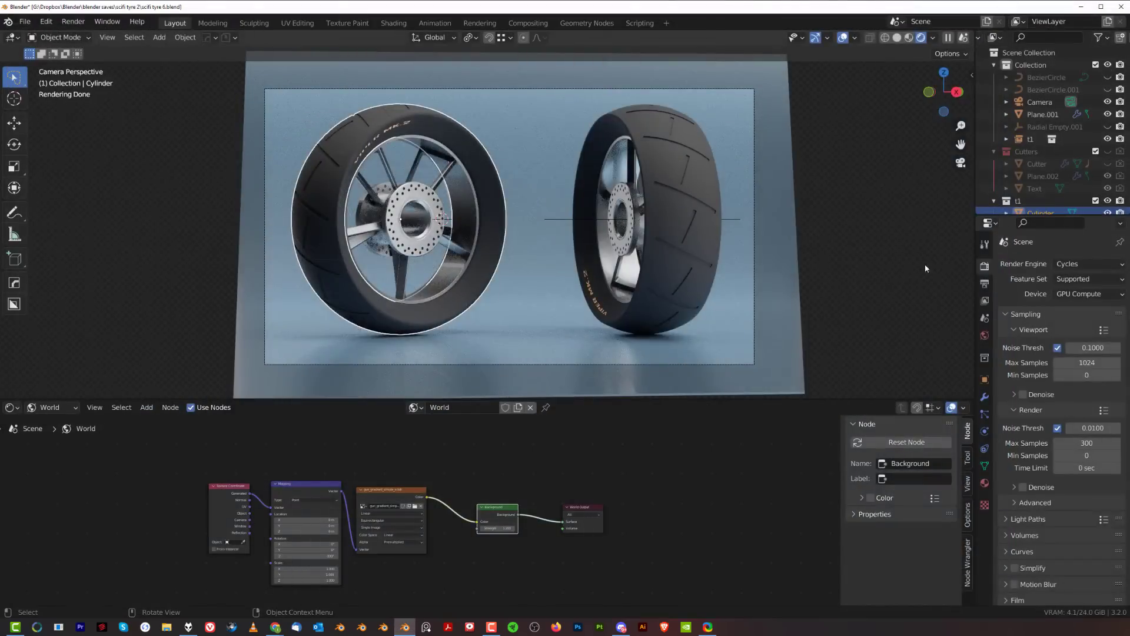
- Hide the backdrop plane from the viewport and renders, and render the two wheels on a transparent background
left_click(780, 186)
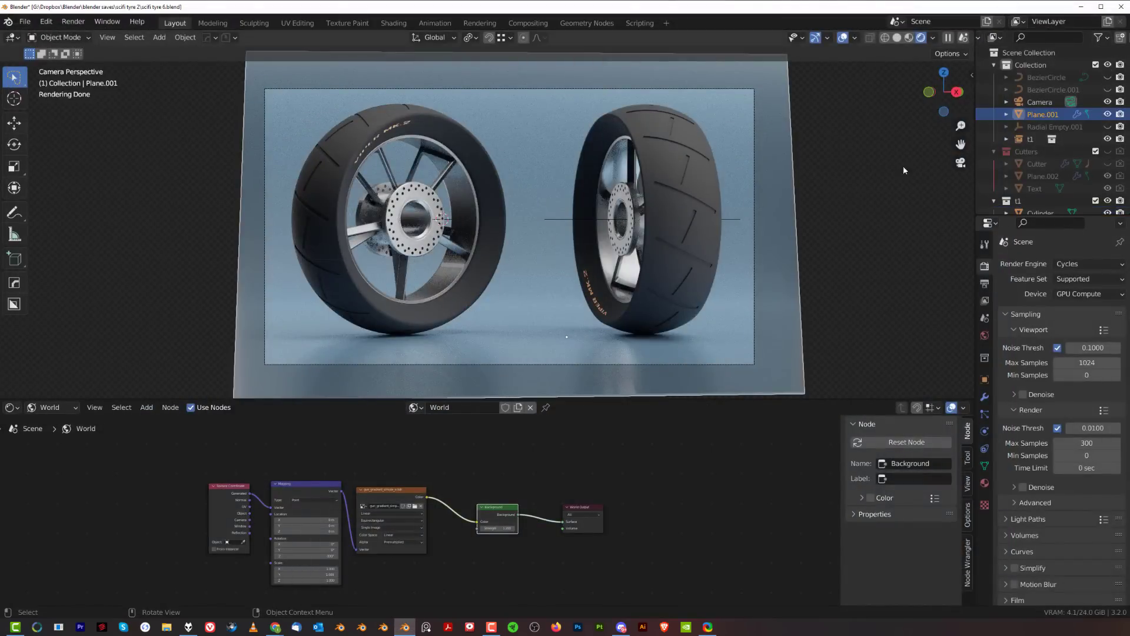
left_click(1120, 115)
left_click(73, 22)
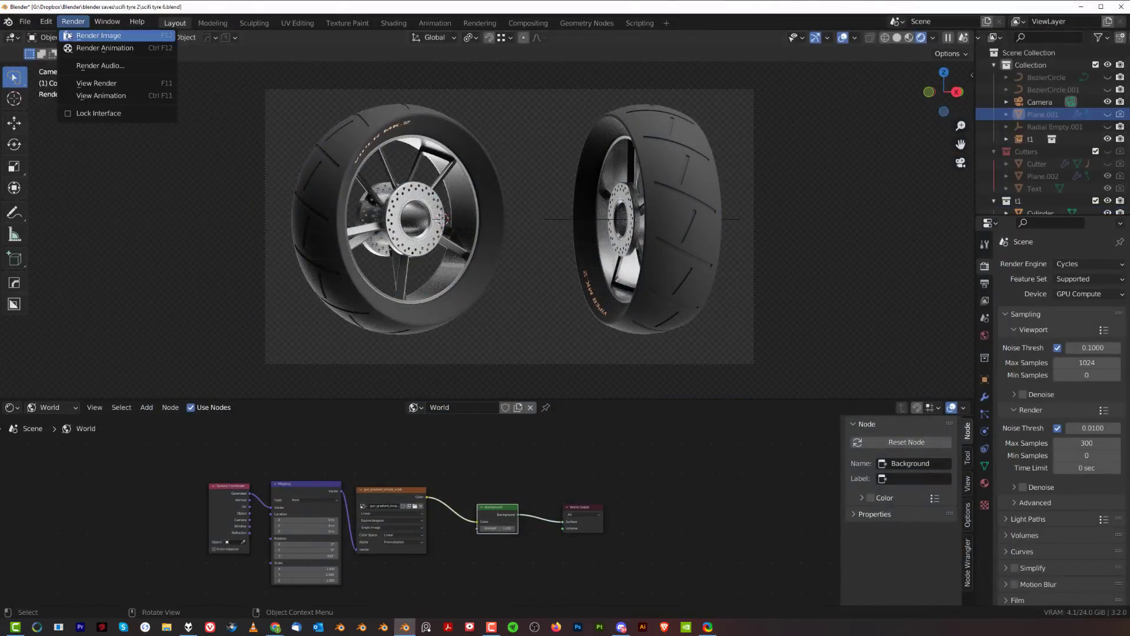
left_click(71, 35)
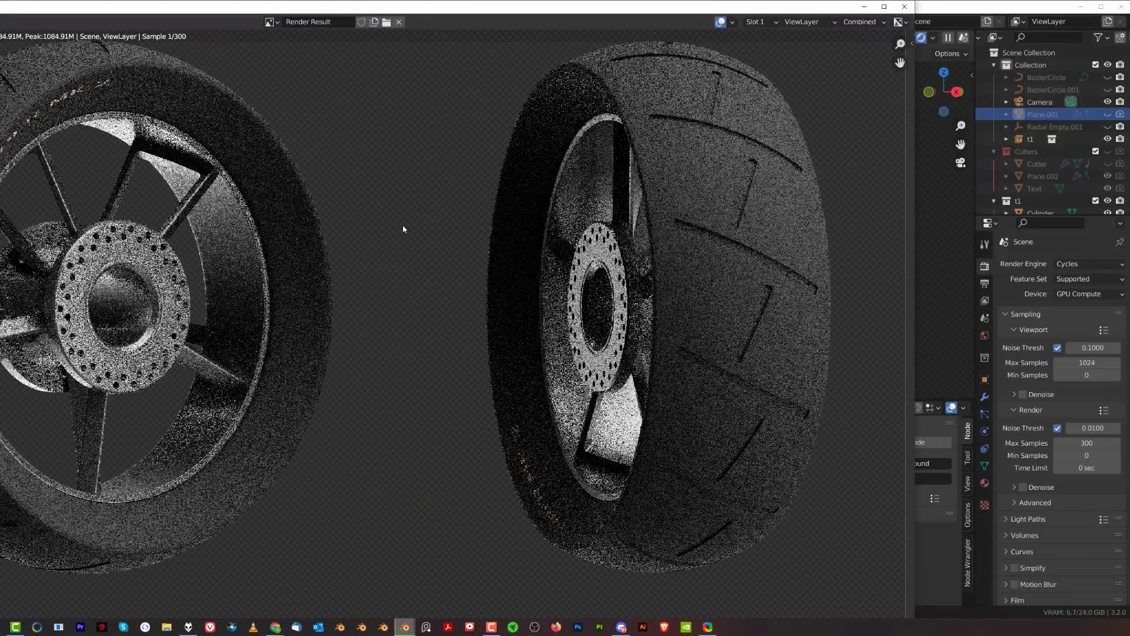
scroll(436, 169, "down", 2)
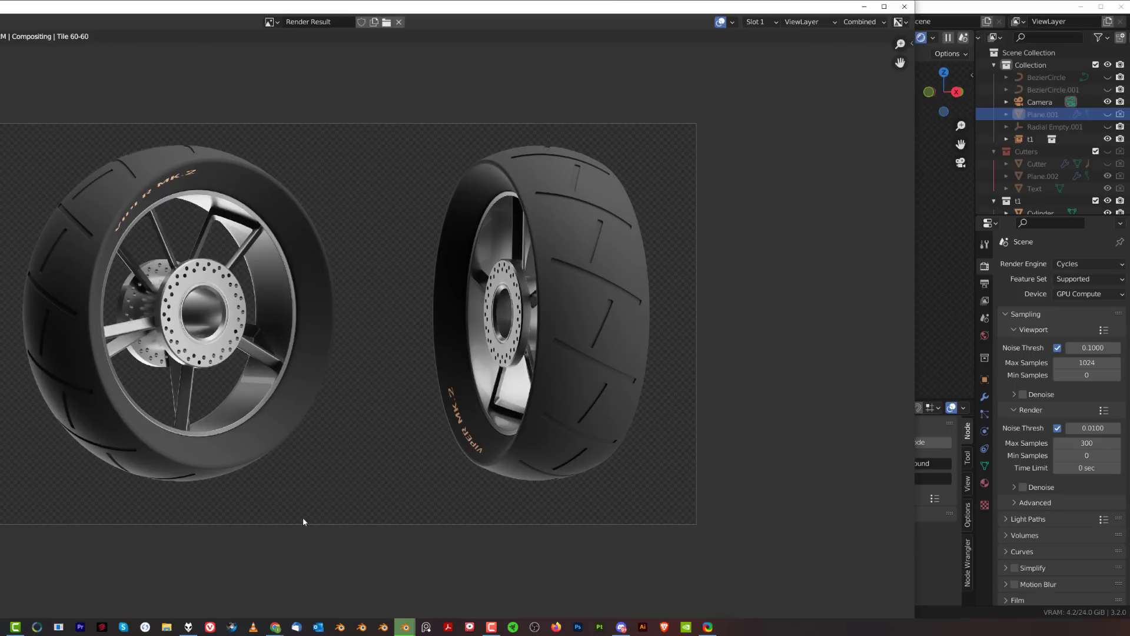
double_click(577, 9)
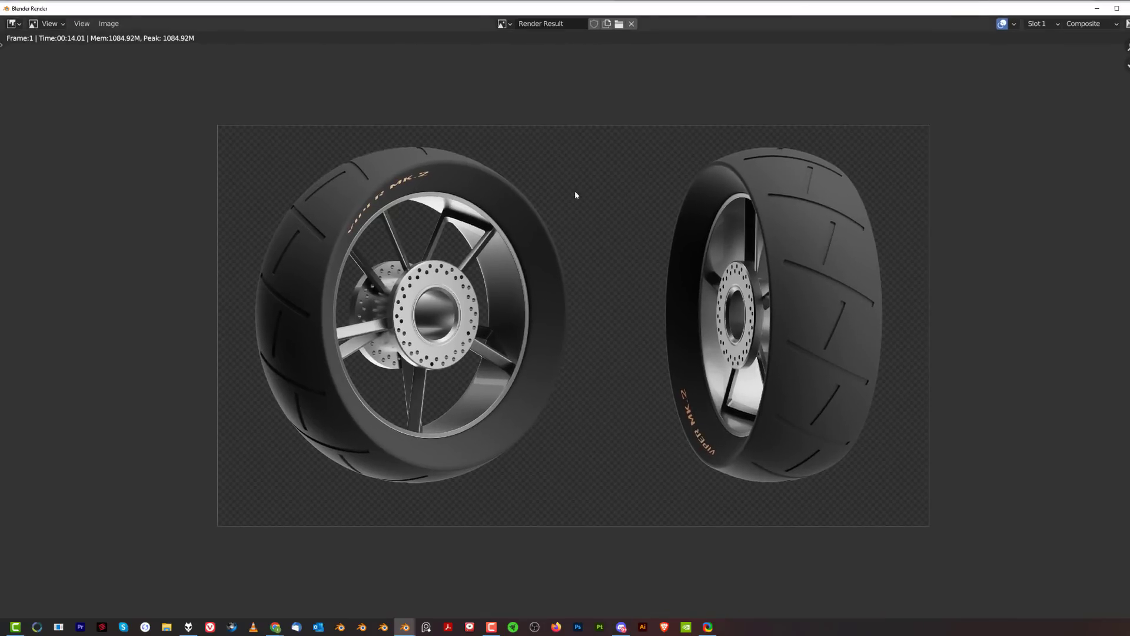
- Save the transparent render as untitled2.tif in the scifi tyre 2 folder, in 16-bit RGBA TIFF format
left_click(109, 24)
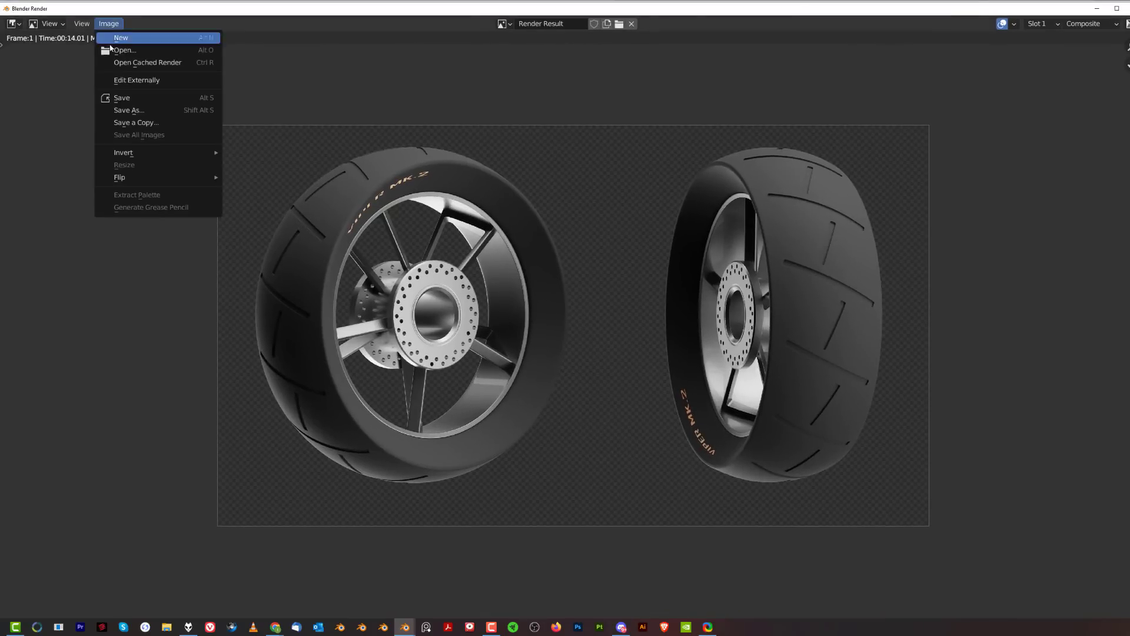
left_click(125, 108)
left_click(433, 483)
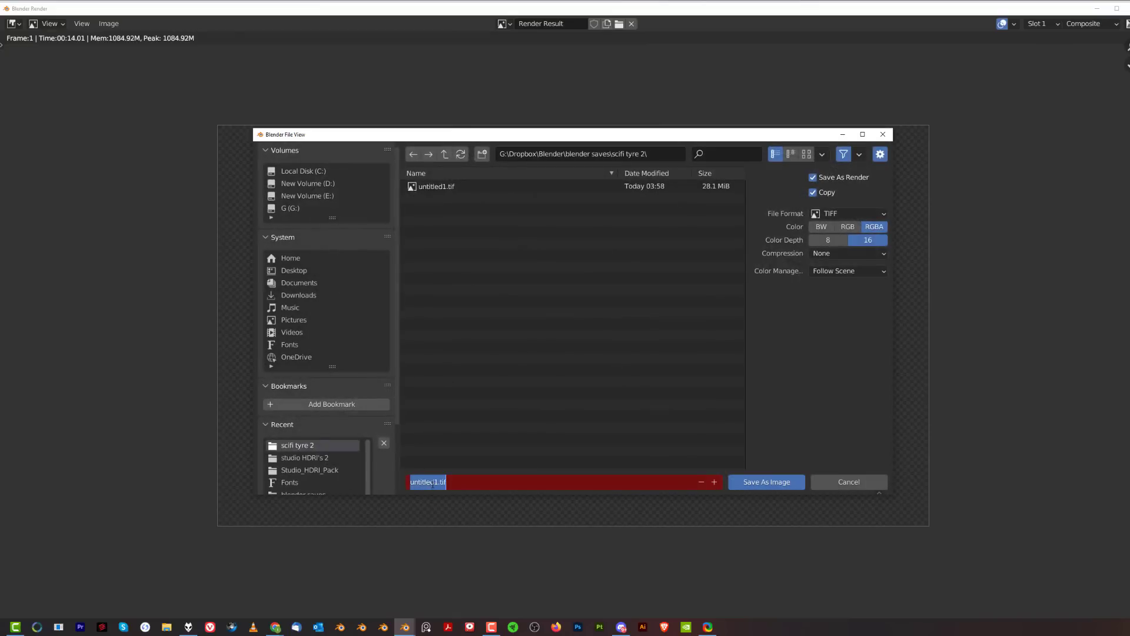
left_click(434, 484)
left_click(435, 490)
left_click(436, 482)
left_click(434, 482)
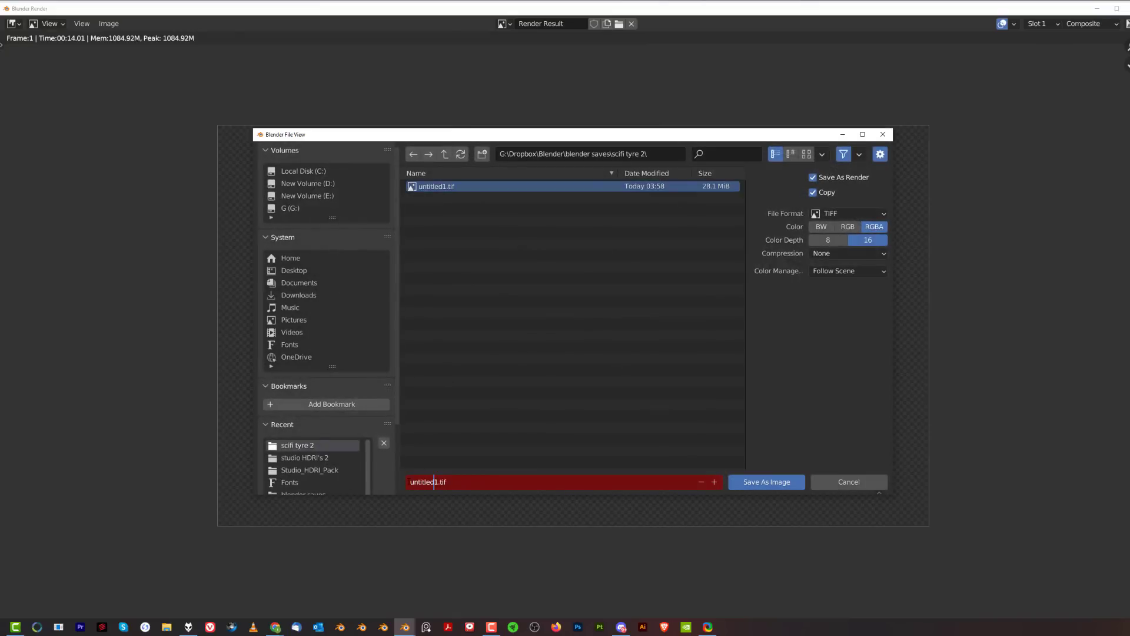
key("Delete")
type("2")
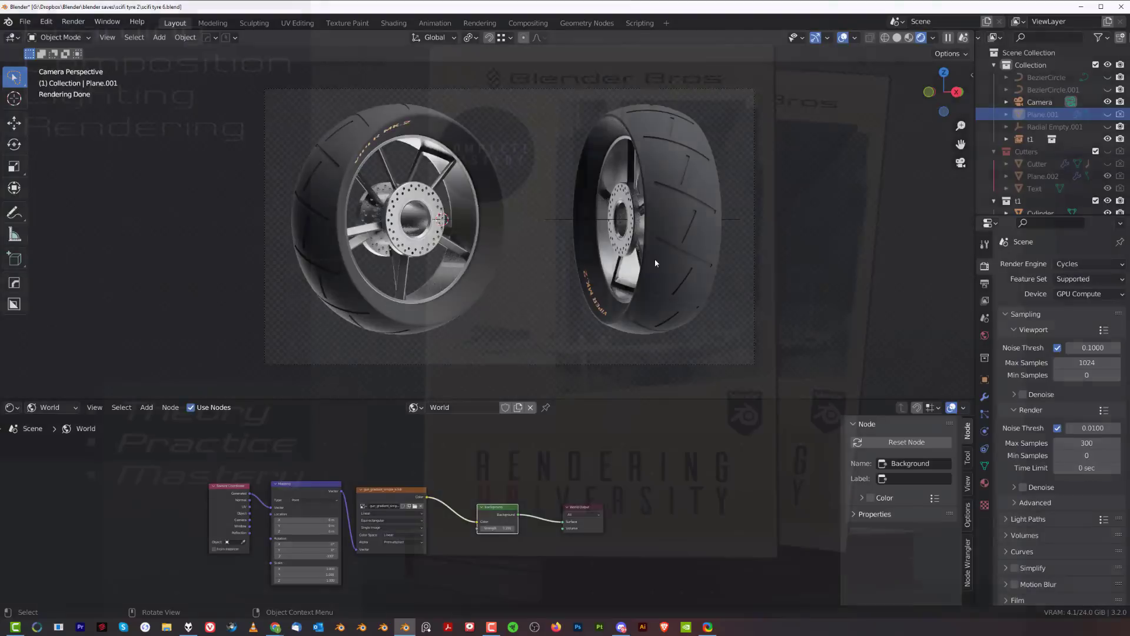